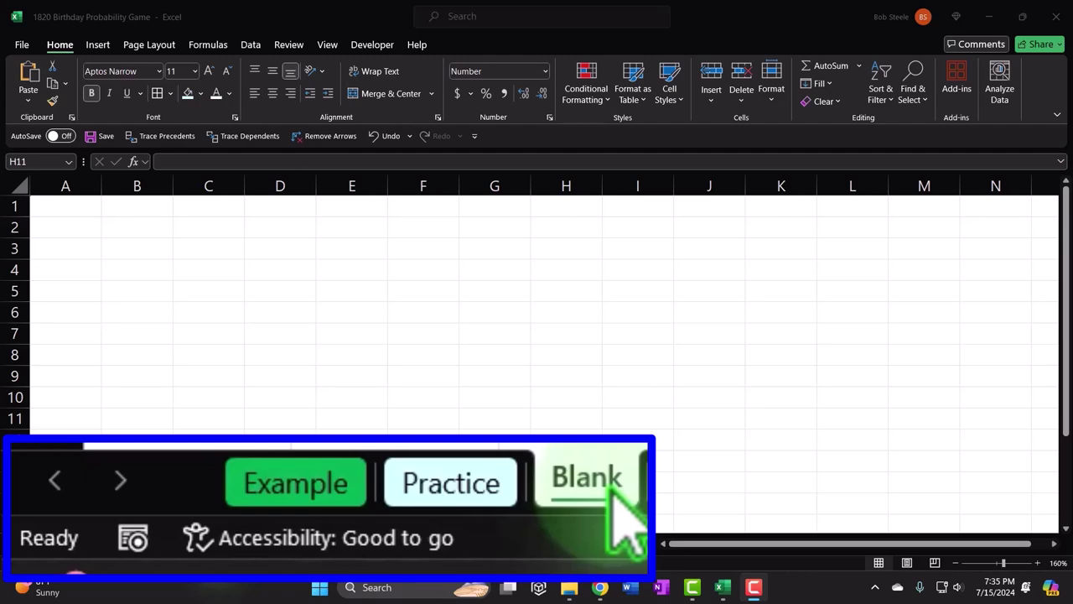
Step: Open the Example sheet with its 500 simulated three-dice rolls and match statistics
click(295, 483)
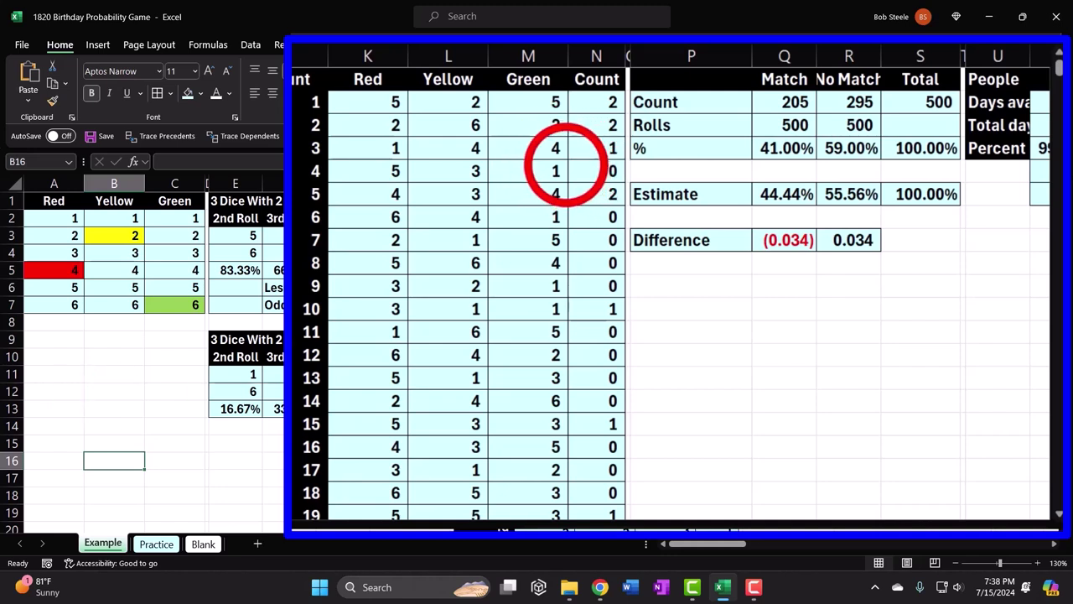
Step: Review the Example sheet's tables along row 5, starting from the Green column's RANDBETWEEN formula
click(566, 166)
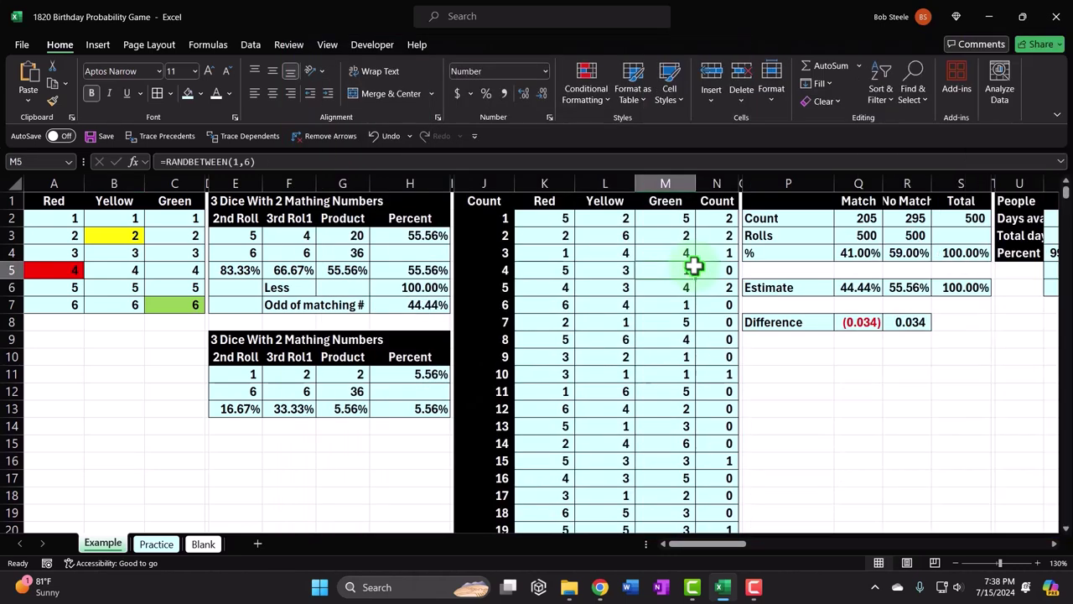
key(Right)
key(Right)
key(Right)
key(Right)
key(Right)
key(Right)
key(Right)
key(Right)
key(Right)
key(Right)
key(Right)
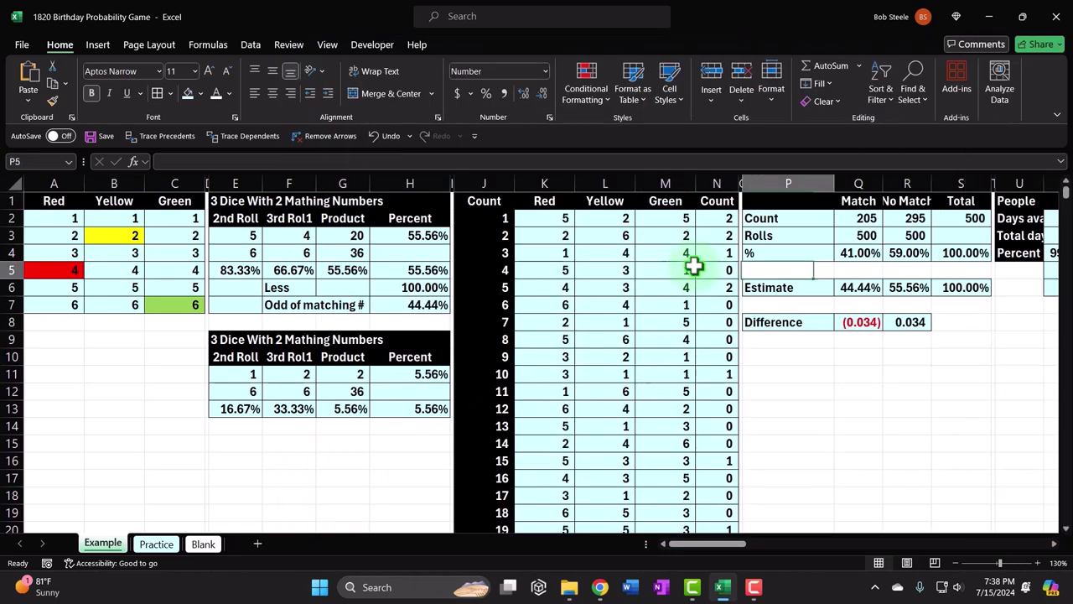
key(Right)
key(Right)
key(Right)
key(Right)
key(Right)
key(Right)
key(Right)
key(Right)
key(Right)
key(Right)
key(Right)
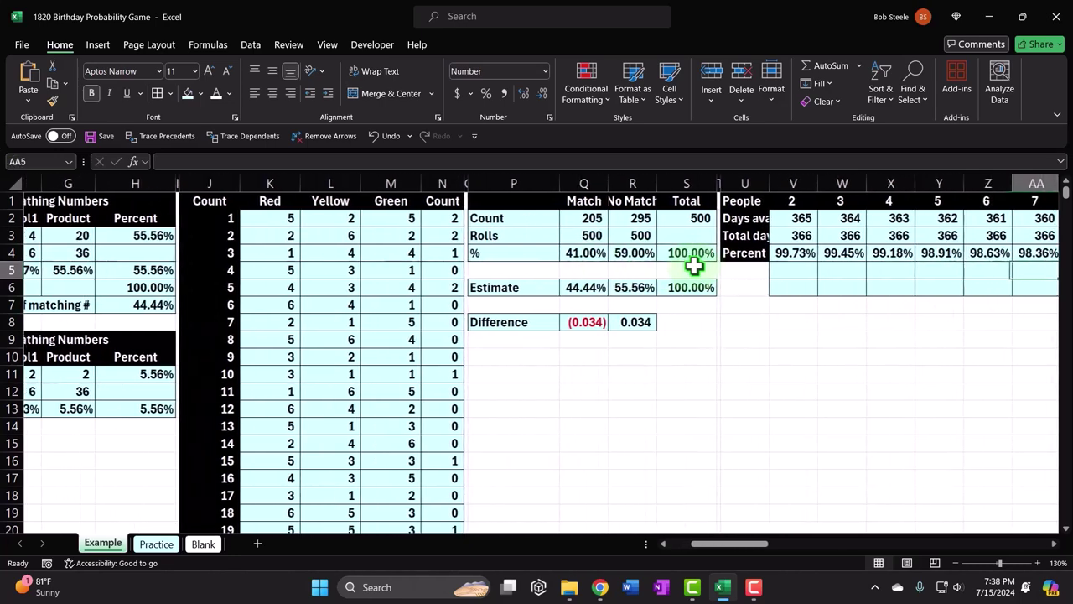
key(Right)
key(Right)
key(Right)
key(Right)
key(Right)
key(Right)
key(Right)
key(Right)
key(Right)
key(Right)
key(Right)
key(Right)
key(Right)
key(Right)
key(Right)
key(Right)
key(Right)
key(Right)
key(Right)
key(Right)
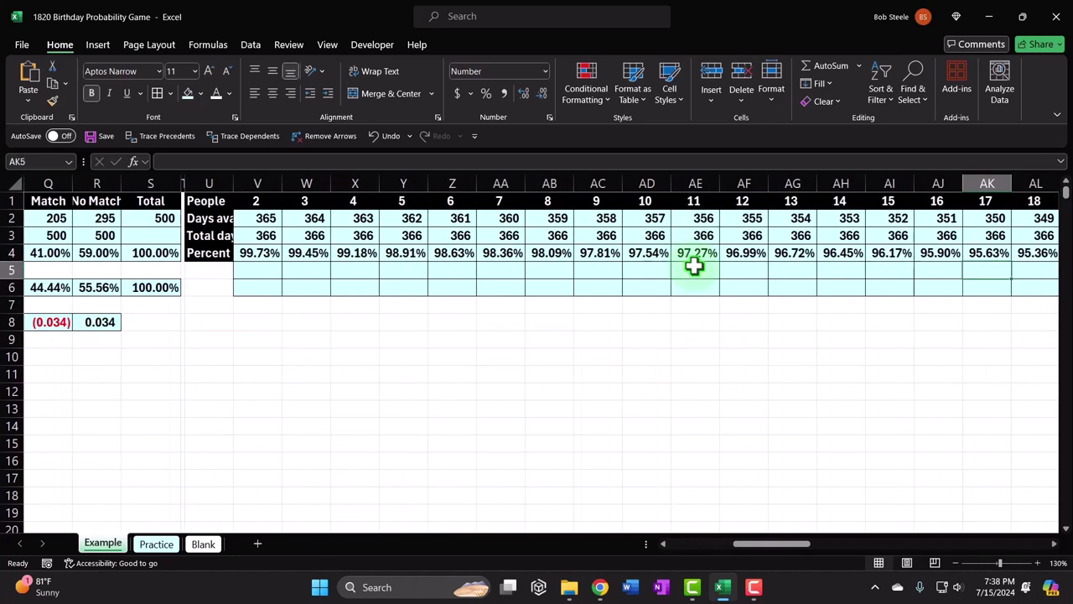
key(Right)
key(Right)
key(Right)
key(Right)
key(Right)
key(Right)
key(Right)
key(Right)
key(Right)
key(Right)
key(Right)
key(Right)
key(Right)
key(Right)
key(Right)
key(Right)
key(Right)
key(Right)
key(Right)
key(Right)
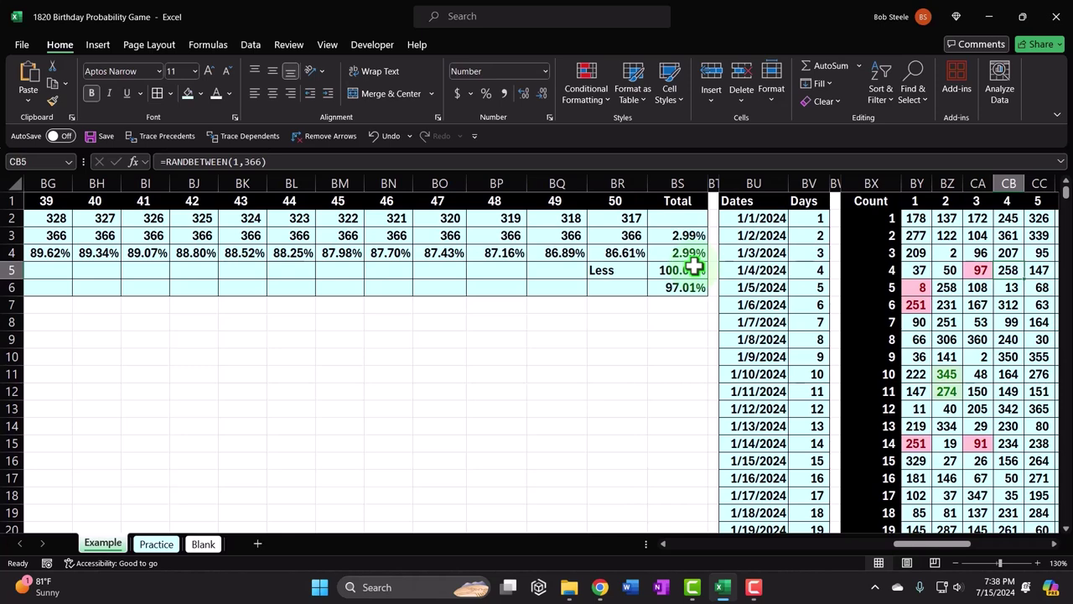
key(Left)
key(Left)
key(Left)
key(Left)
key(Left)
key(Left)
key(Left)
key(Left)
key(Left)
key(Left)
key(Left)
key(Left)
key(Left)
key(Left)
key(Left)
key(Left)
key(Left)
key(Left)
key(Left)
key(Left)
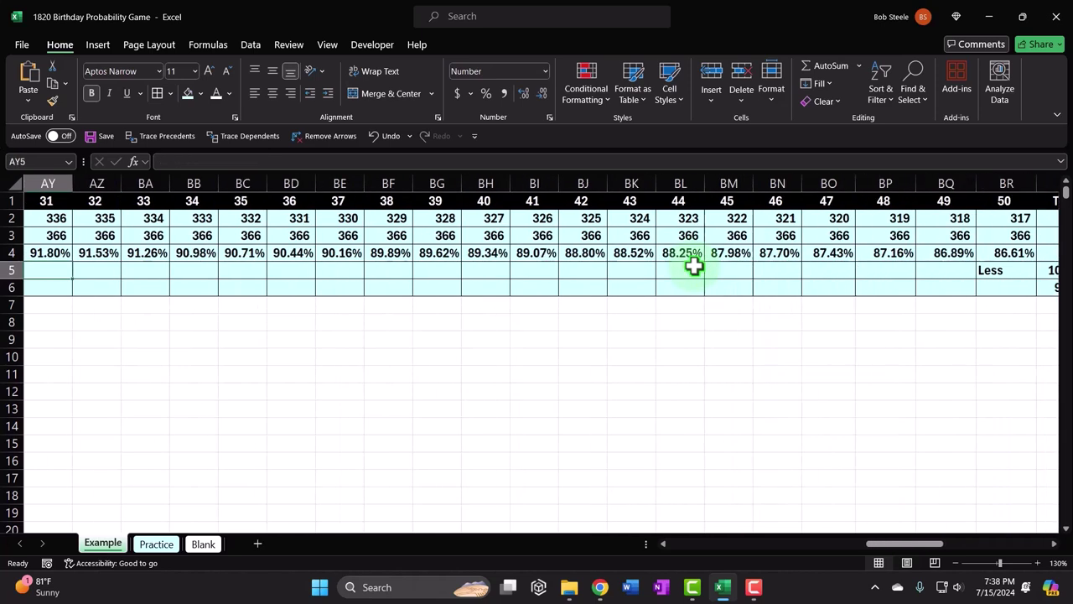
key(Left)
key(Left)
key(Left)
key(Left)
key(Left)
key(Left)
key(Left)
key(Left)
key(Left)
key(Left)
key(Left)
key(Left)
key(Left)
key(Left)
key(Left)
key(Left)
key(Left)
key(Left)
key(Left)
key(Left)
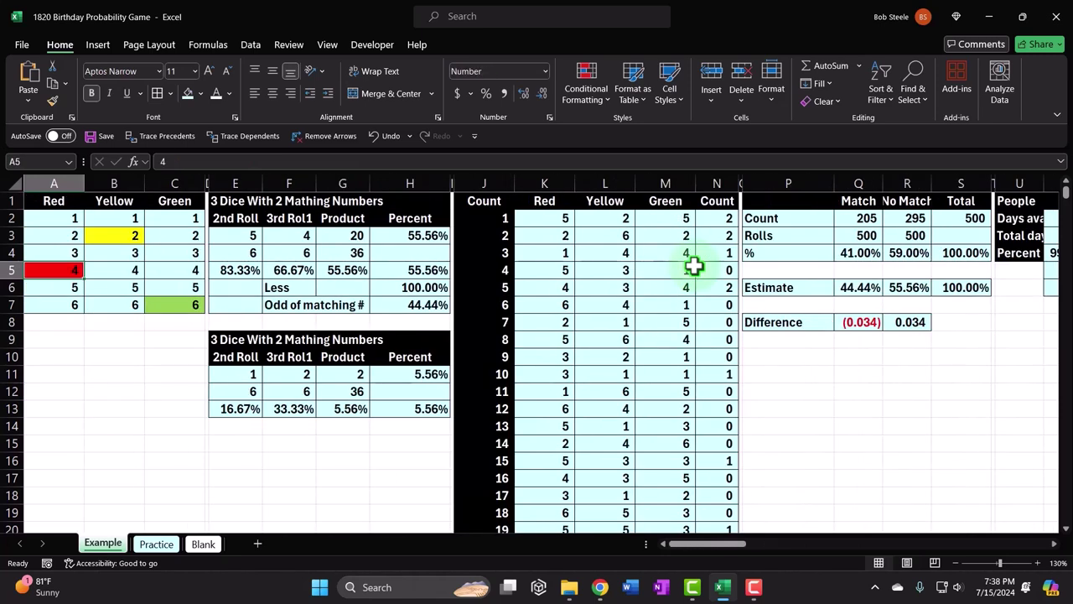
Step: Glance at the Practice sheet's unfilled templates, then go to the Blank sheet
click(312, 493)
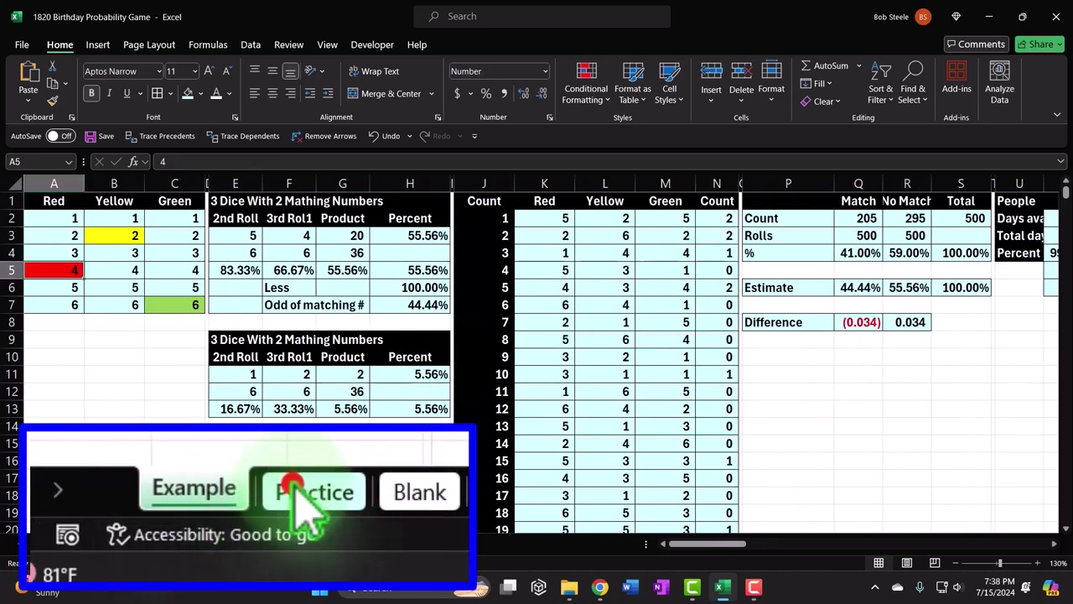
click(213, 369)
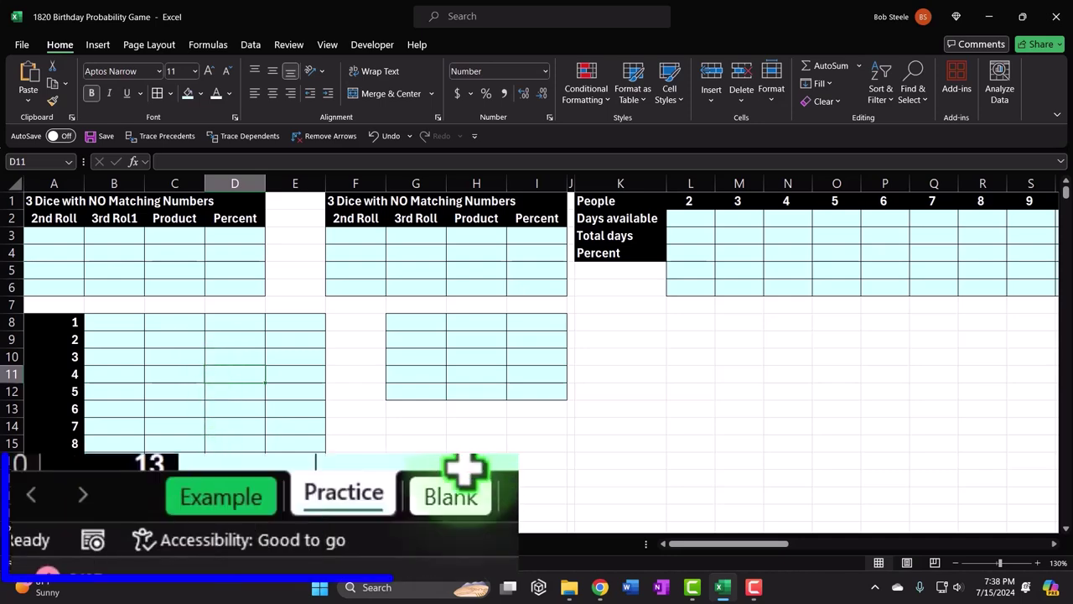
click(205, 545)
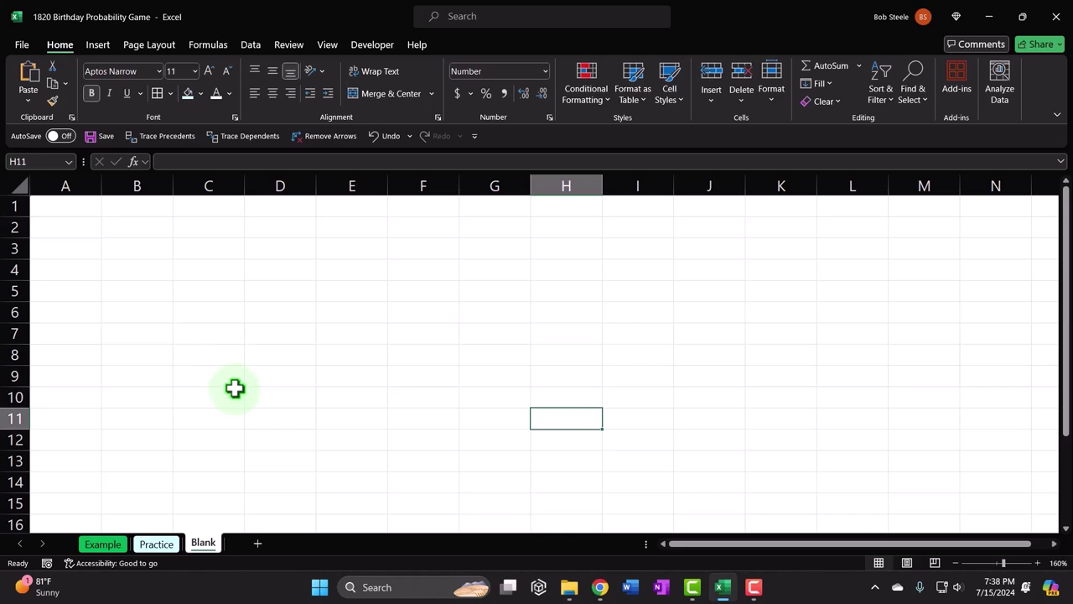
Step: Zoom the Blank sheet to 190% and select the entire worksheet
click(100, 268)
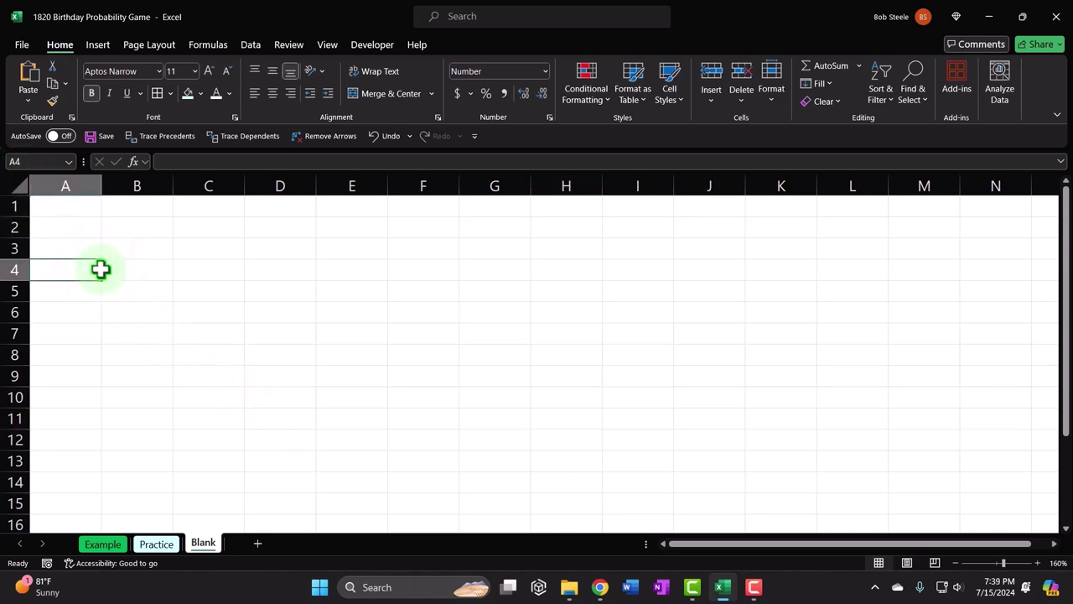
ctrl+scroll(101, 268, up, 1)
ctrl+scroll(100, 268, up, 1)
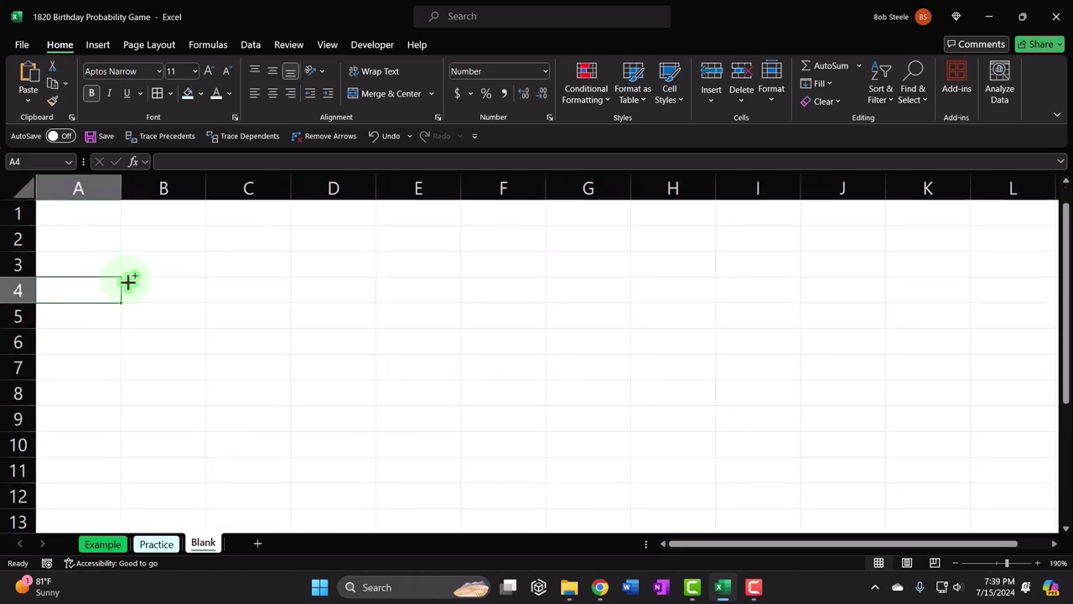
click(1057, 564)
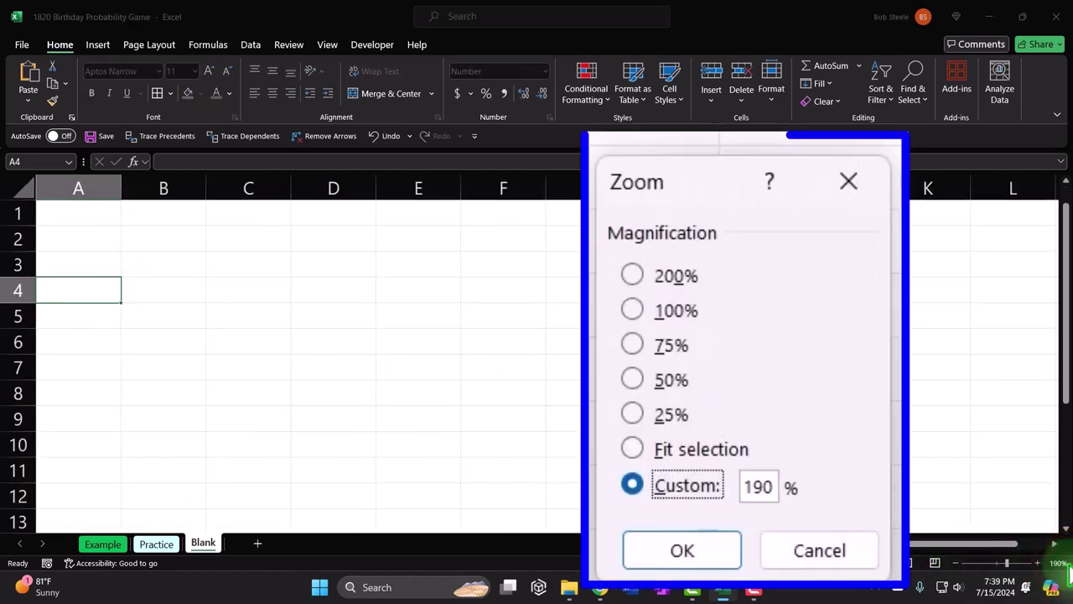
click(768, 317)
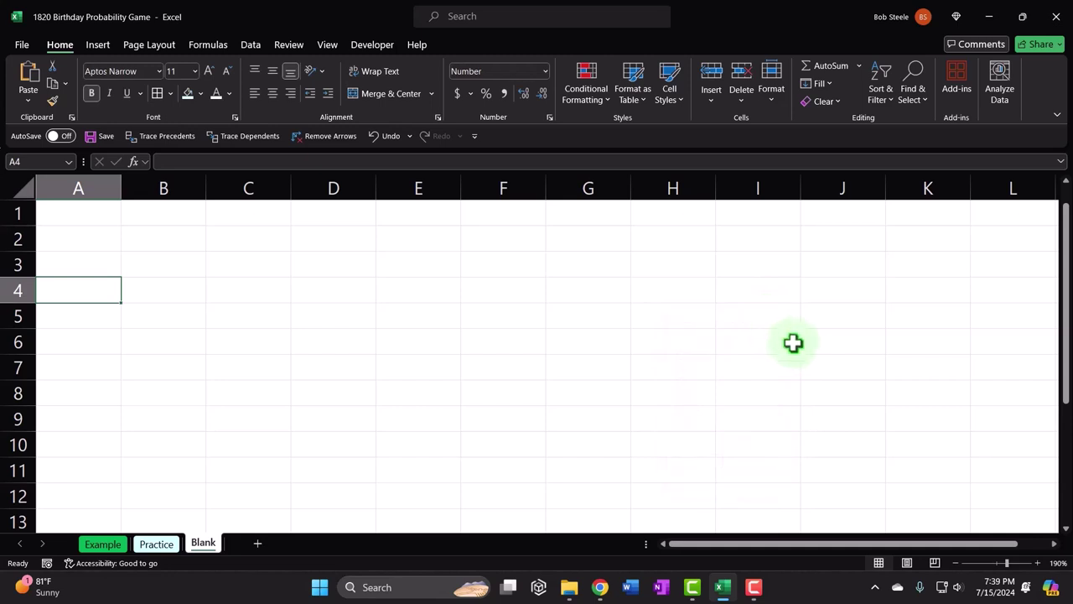
click(46, 189)
click(21, 186)
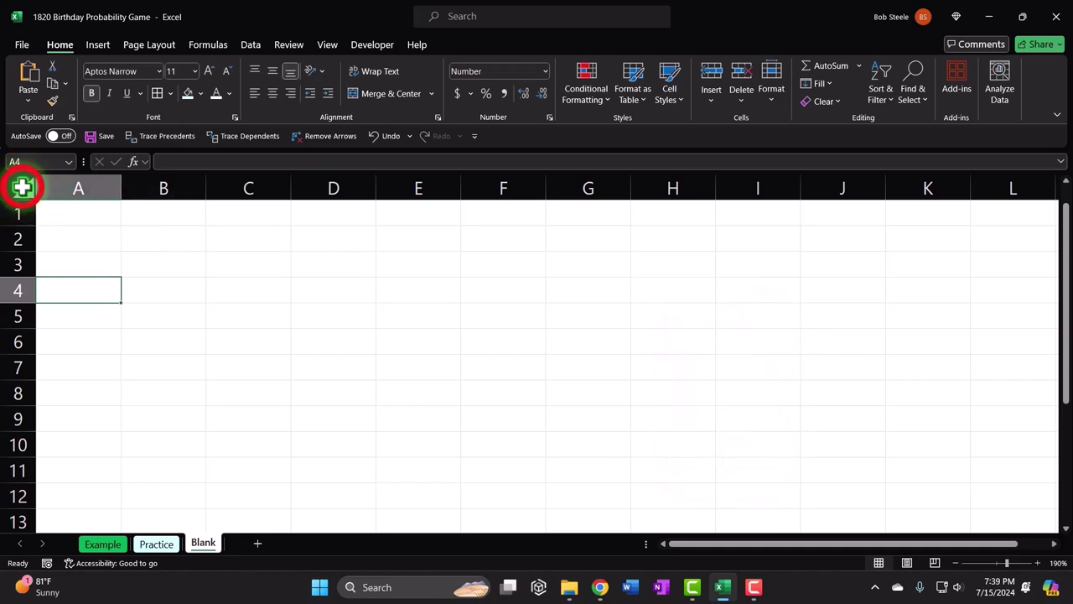
Step: Format all cells as Currency with no symbol, 0 decimals, red (1,234) negatives, and bold
right_click(233, 269)
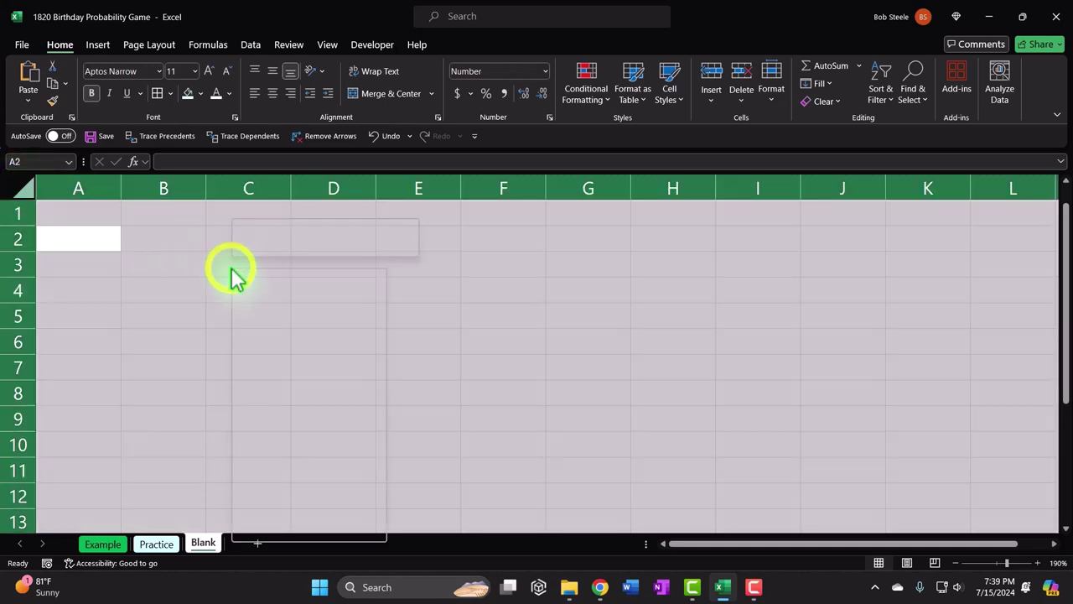
click(260, 471)
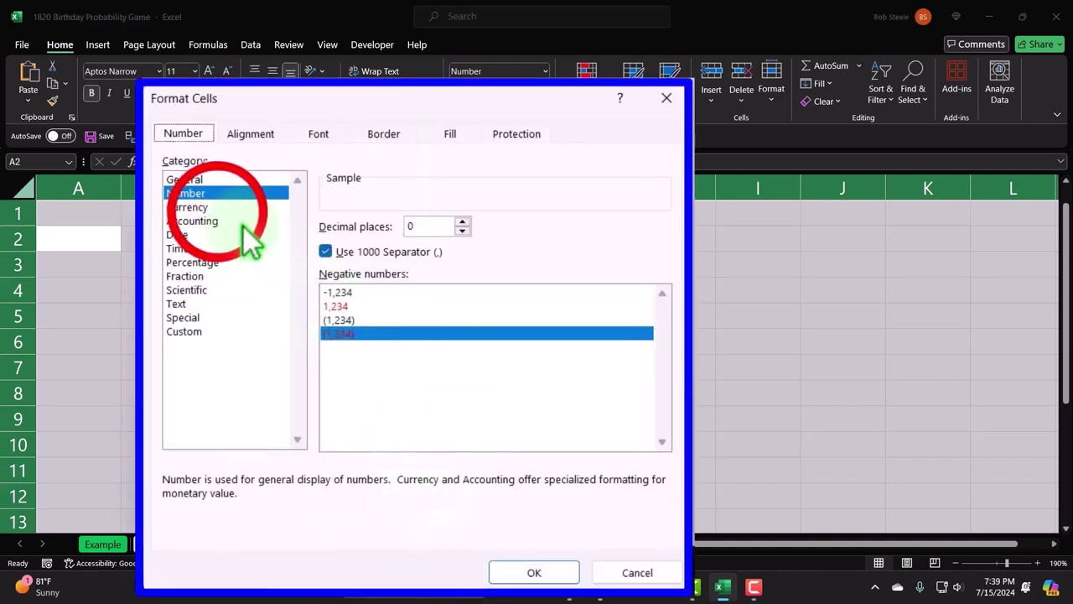
click(216, 208)
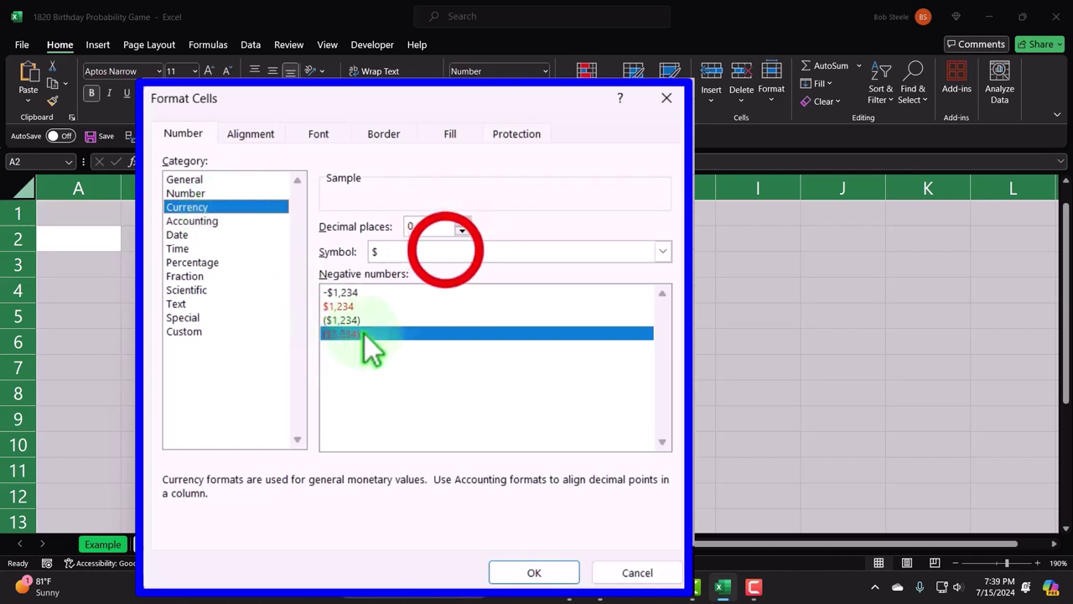
click(447, 251)
click(444, 271)
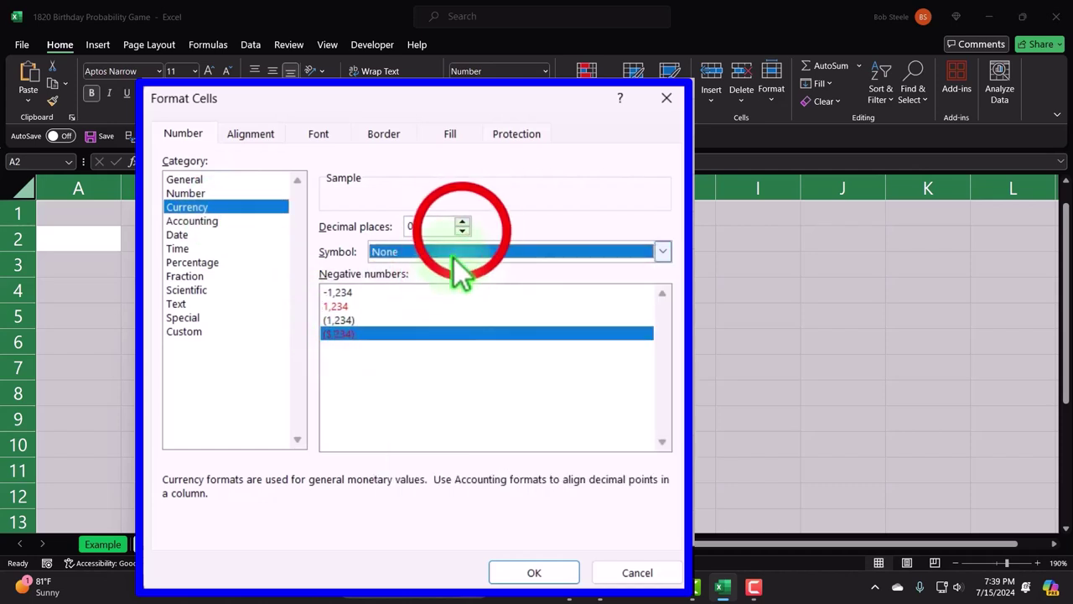
click(462, 231)
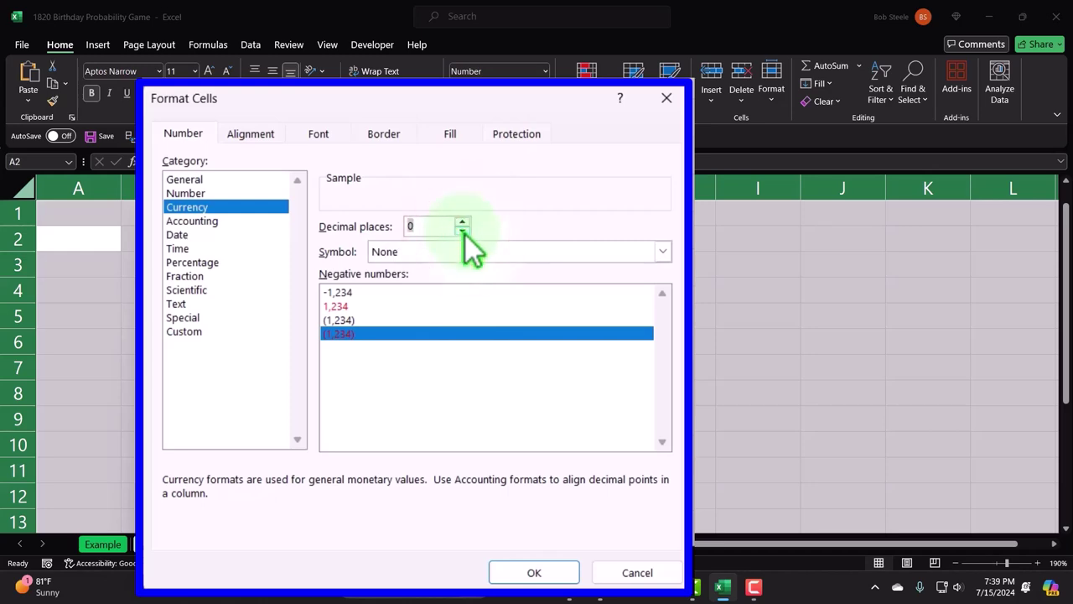
click(537, 572)
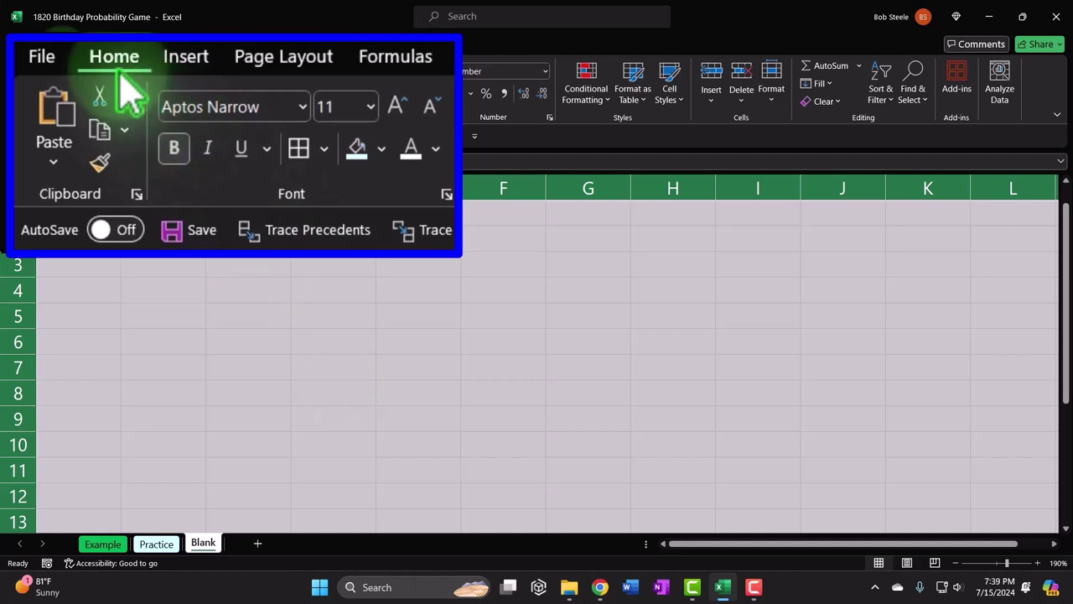
click(176, 151)
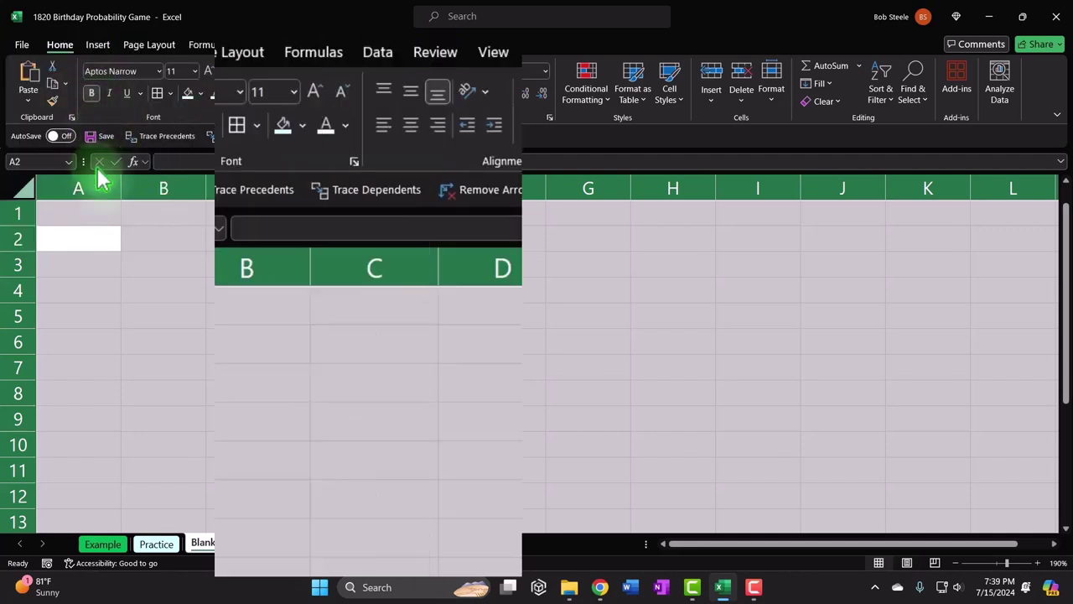
click(84, 235)
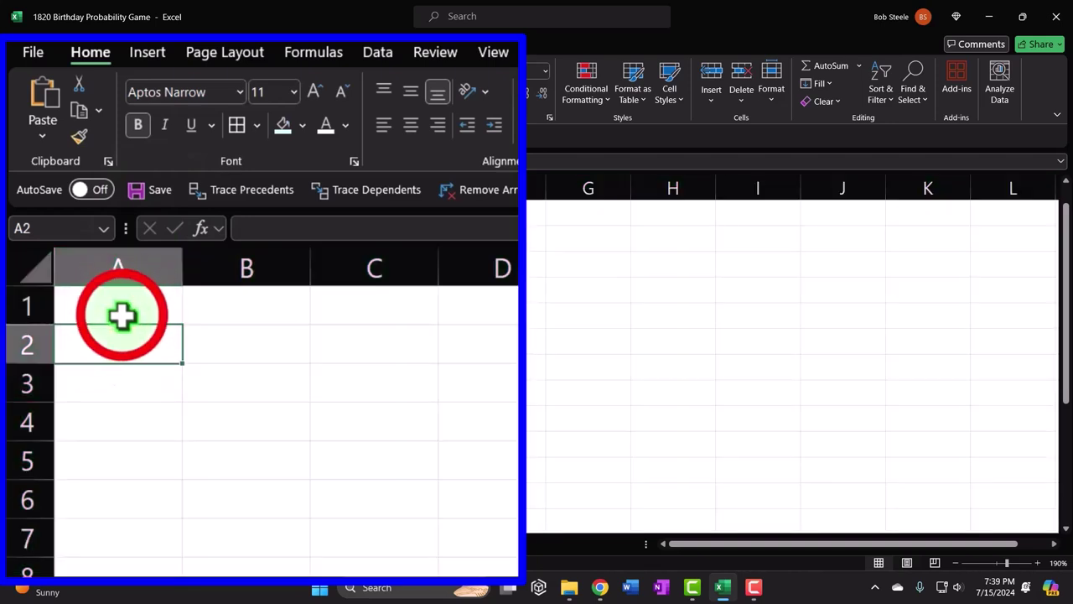
Step: Enter the headers Red, Yellow and Green in cells A1 to C1
click(125, 369)
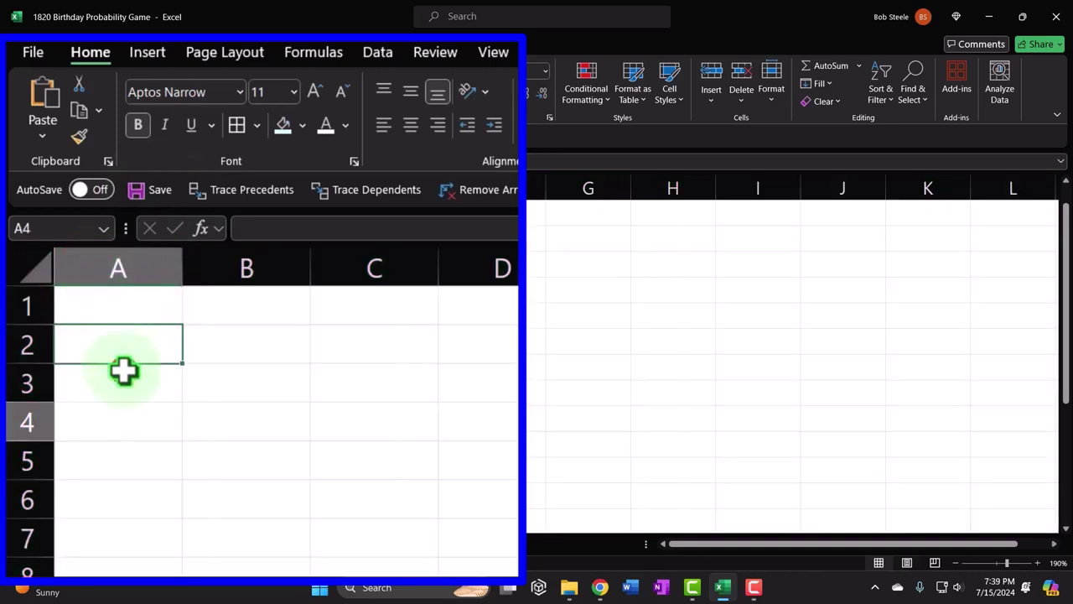
key(ctrl+Home)
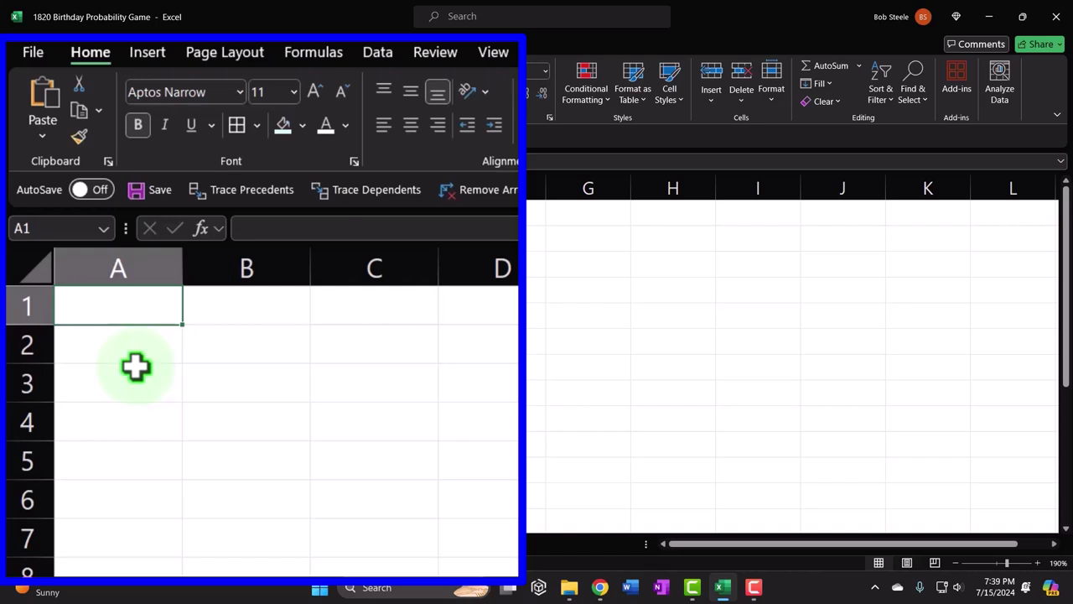
text(Red)
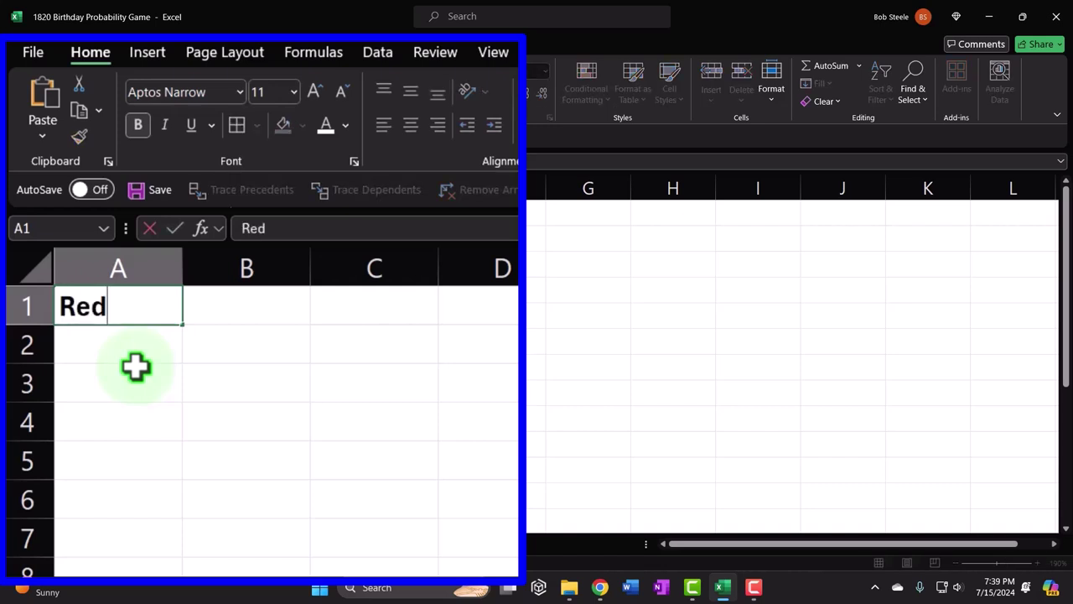
key(Tab)
text(Yellow)
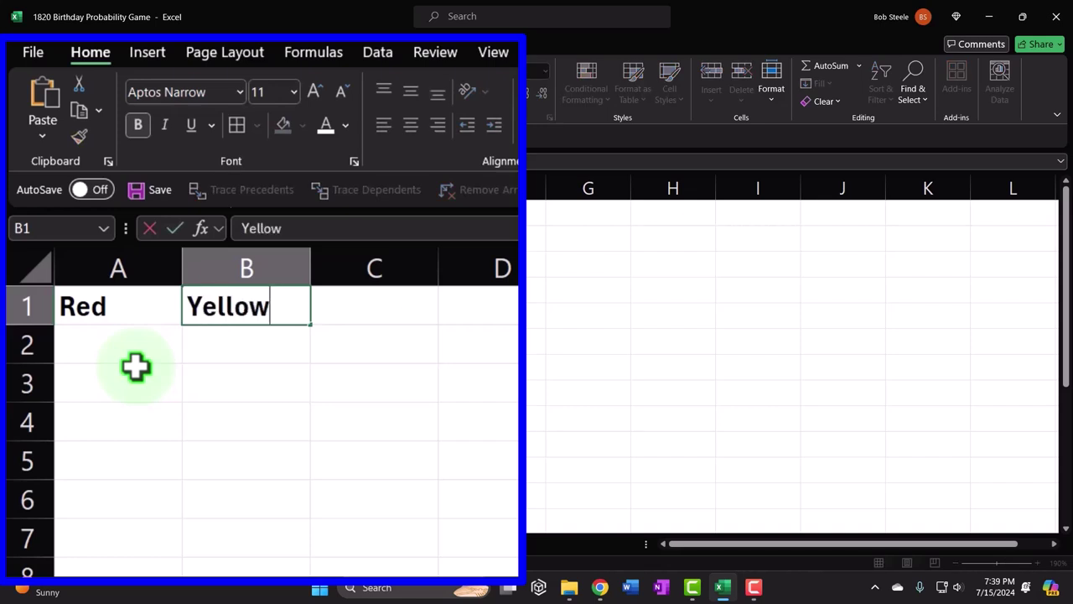
key(Tab)
text(Green)
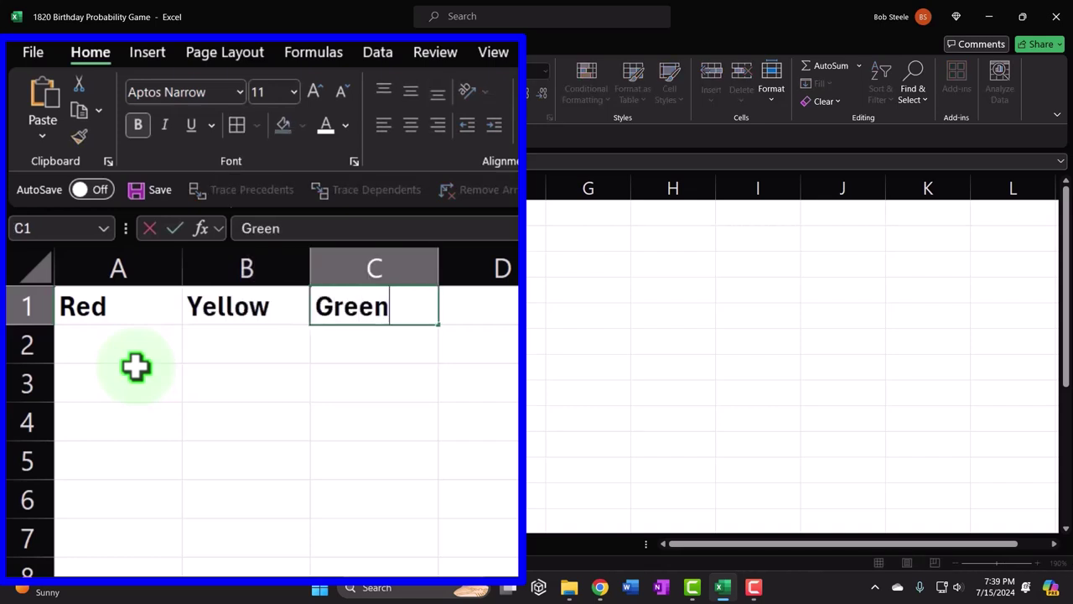
key(Return)
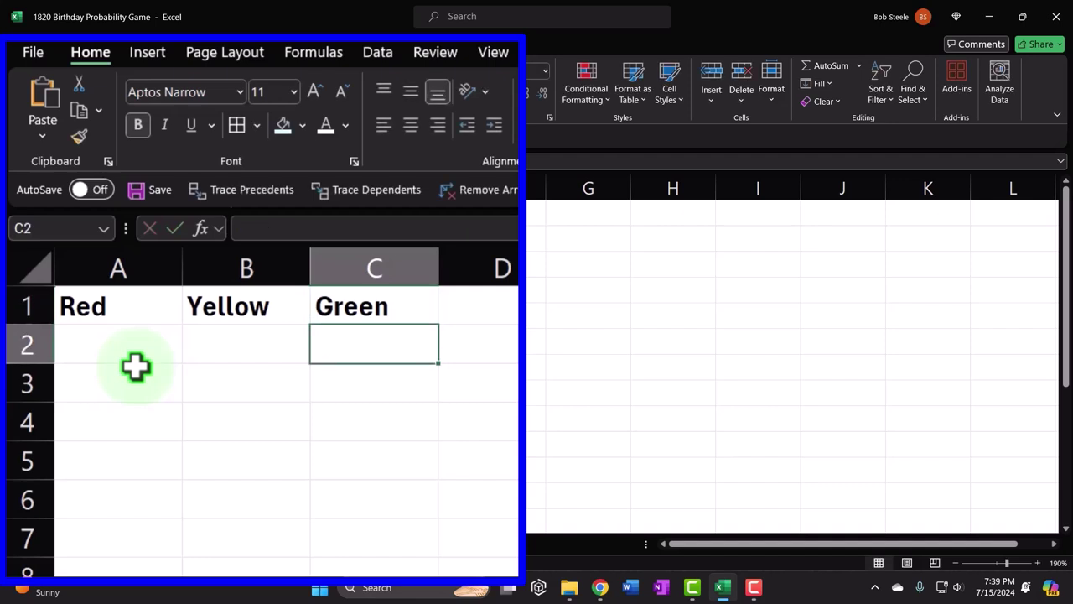
click(136, 364)
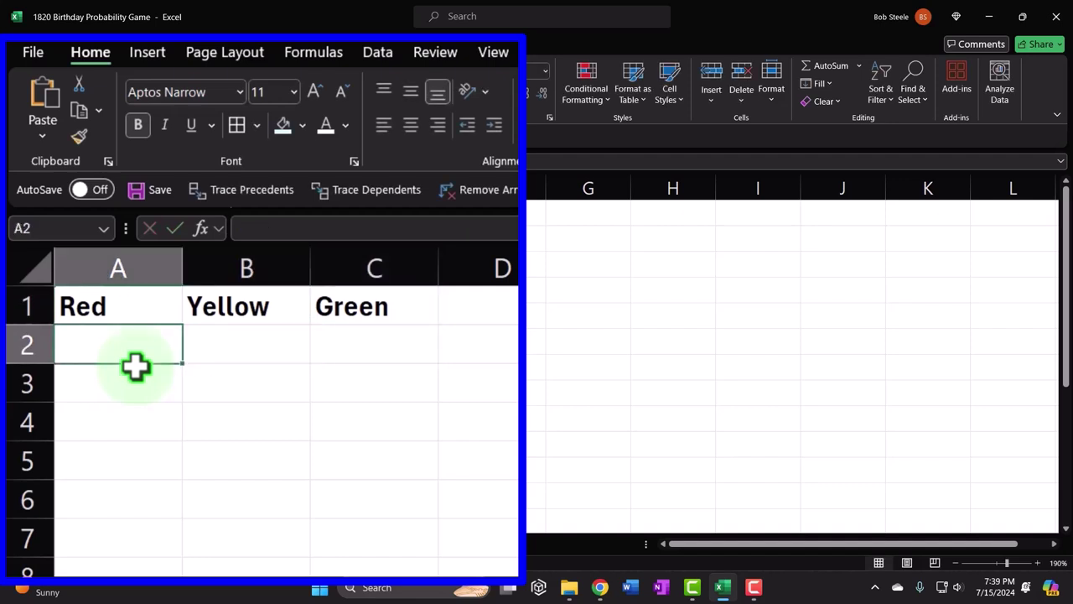
Step: Enter die faces 2 through 6 down the Red column to complete the 1–6 list
text(2)
key(Return)
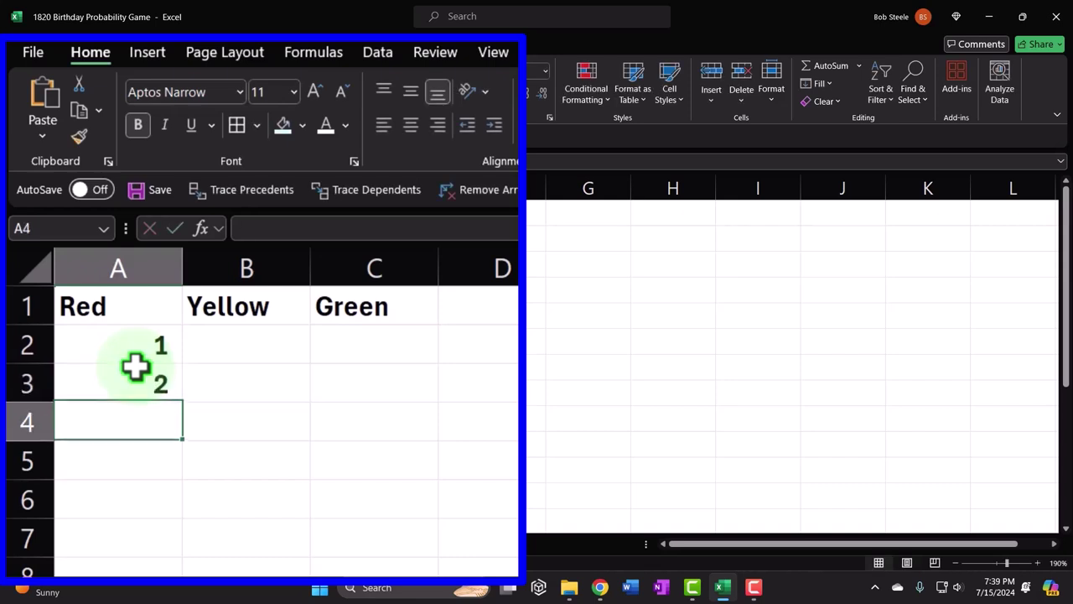
text(3)
key(Return)
text(4)
key(Return)
text(5)
key(Return)
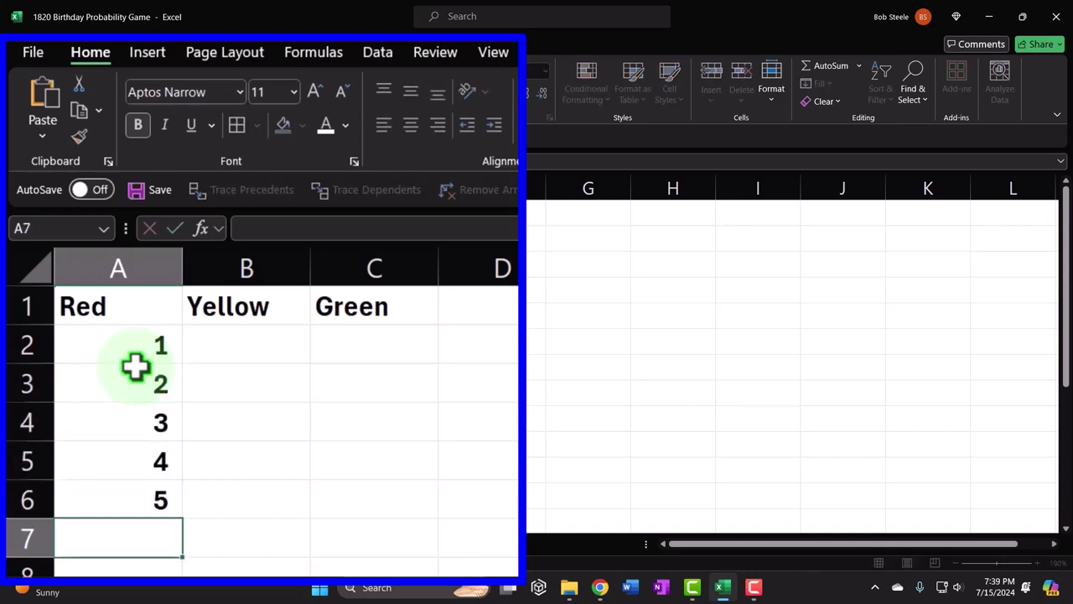
text(6)
key(Return)
Step: Put =A2 in B2 and =B2 in C2, then fill both formulas down to row 7
key(Tab)
key(Up)
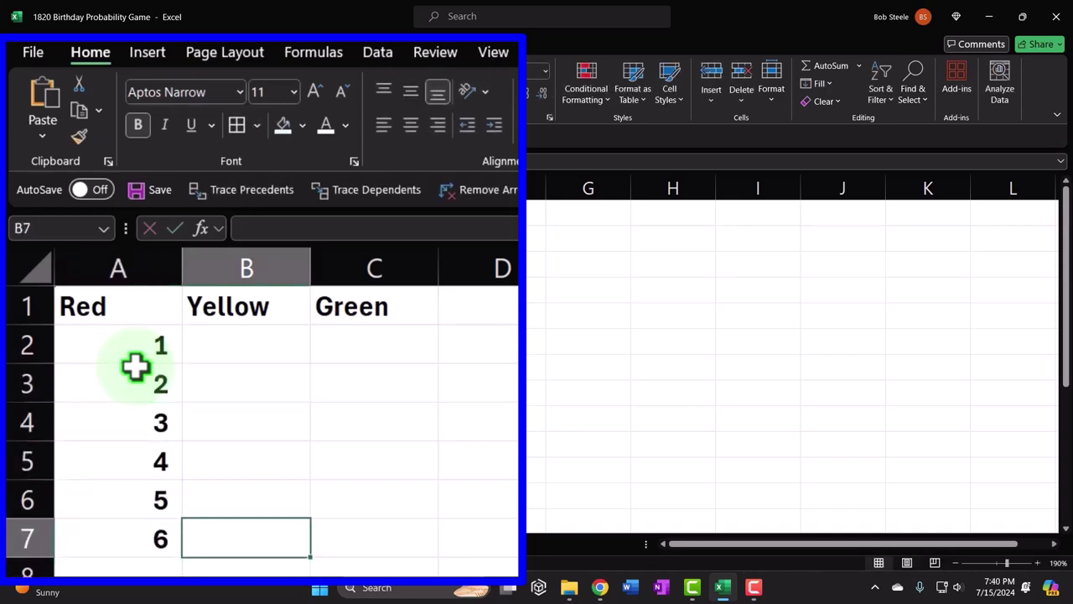
key(Up)
key(Up)
key(Up)
key(Up)
key(Up)
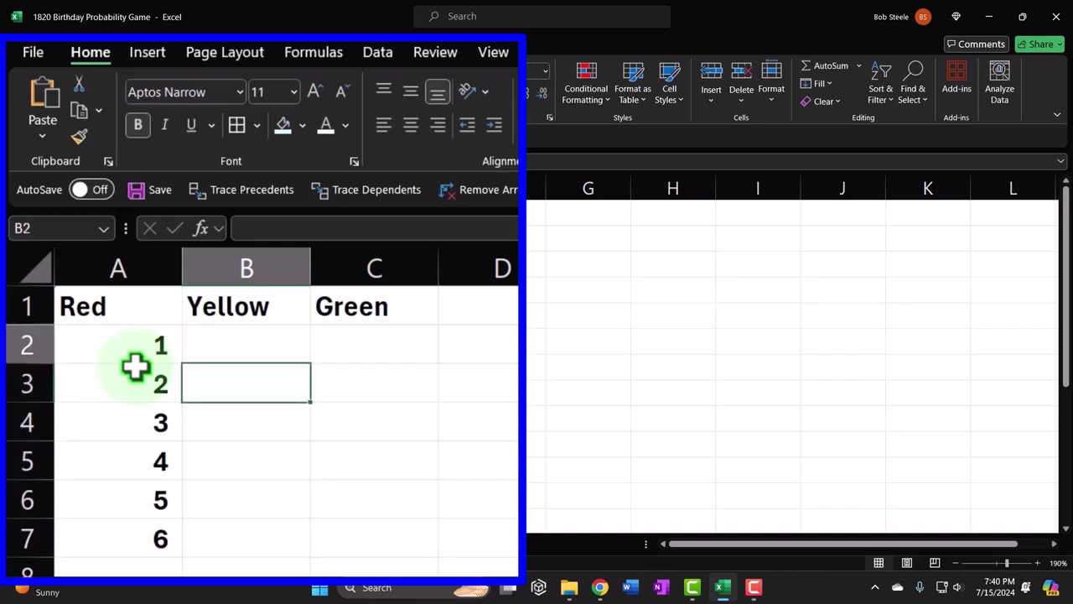
text(=)
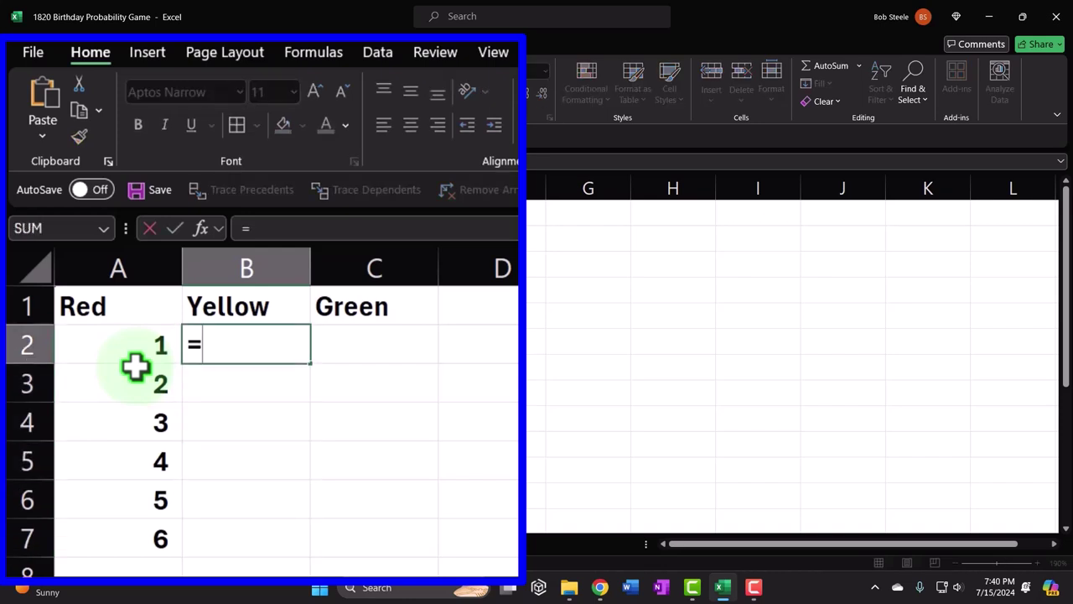
key(Left)
key(Return)
key(Up)
key(Right)
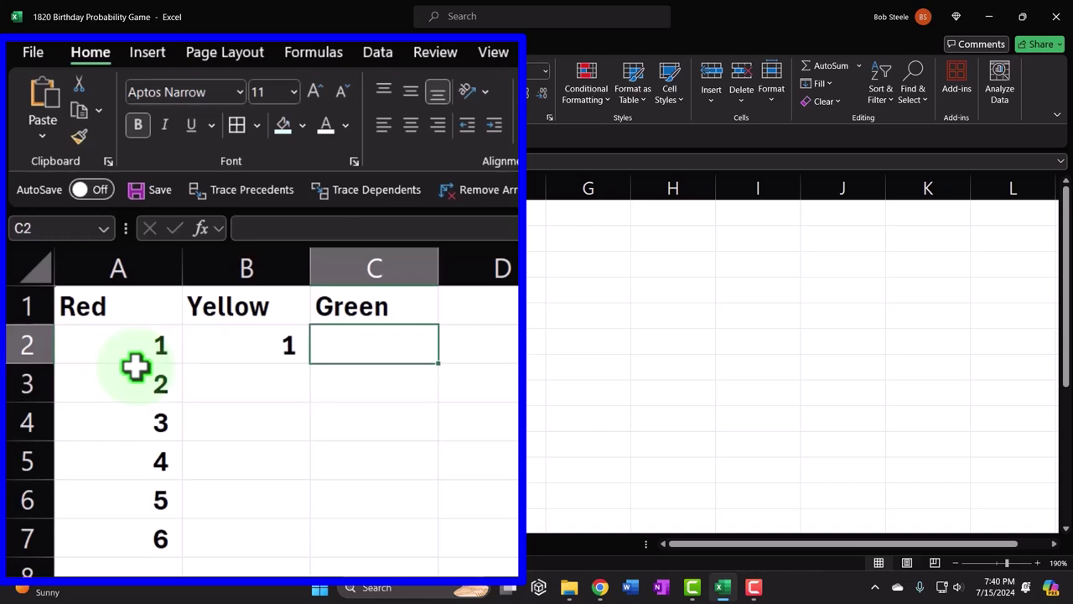
text(=)
key(Left)
key(Return)
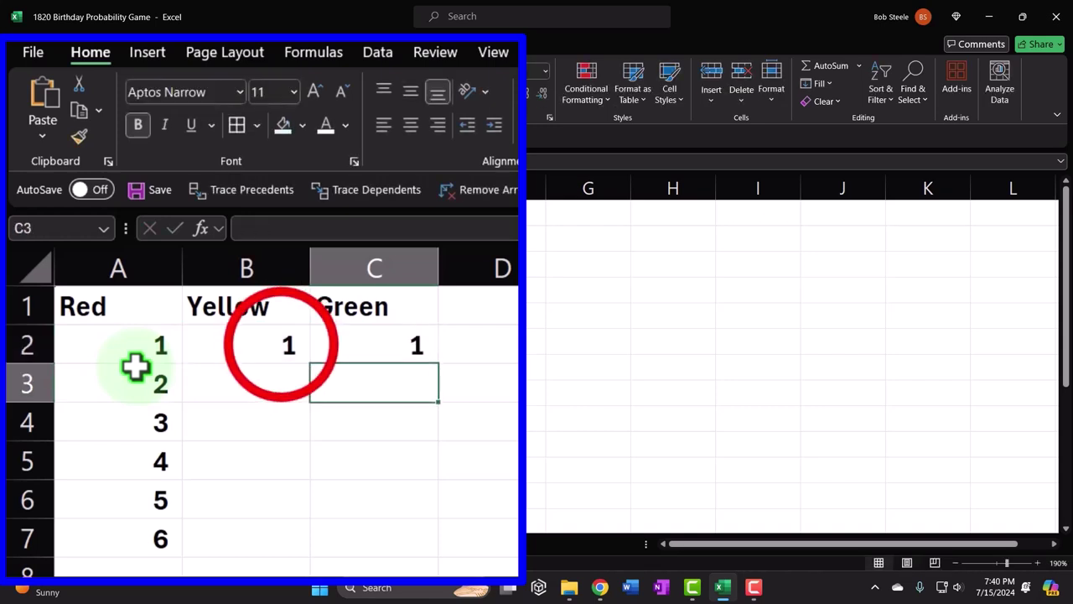
drag(283, 342, 371, 347)
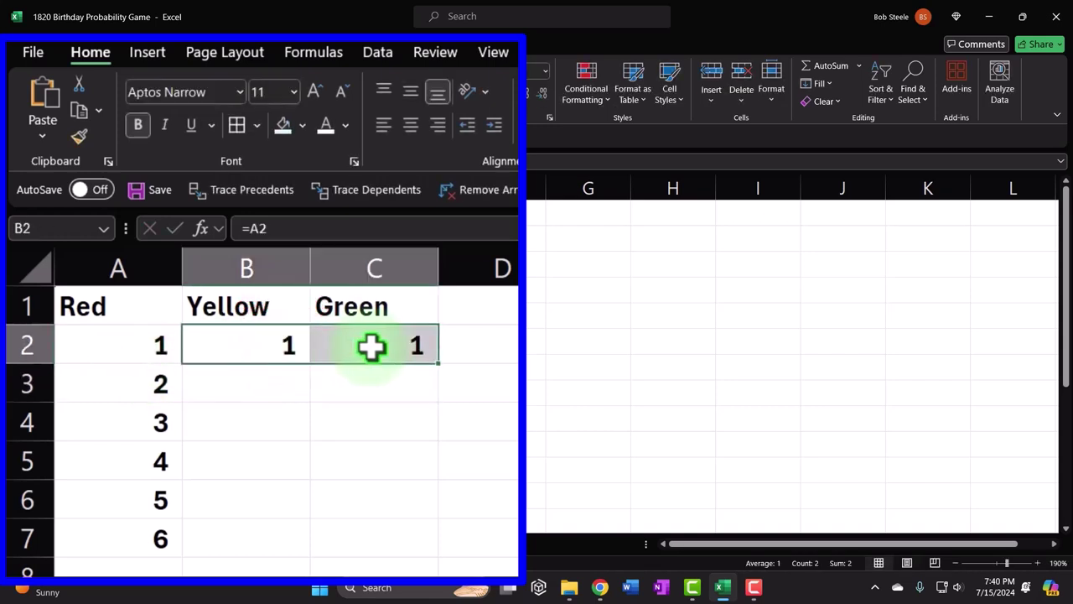
double_click(437, 362)
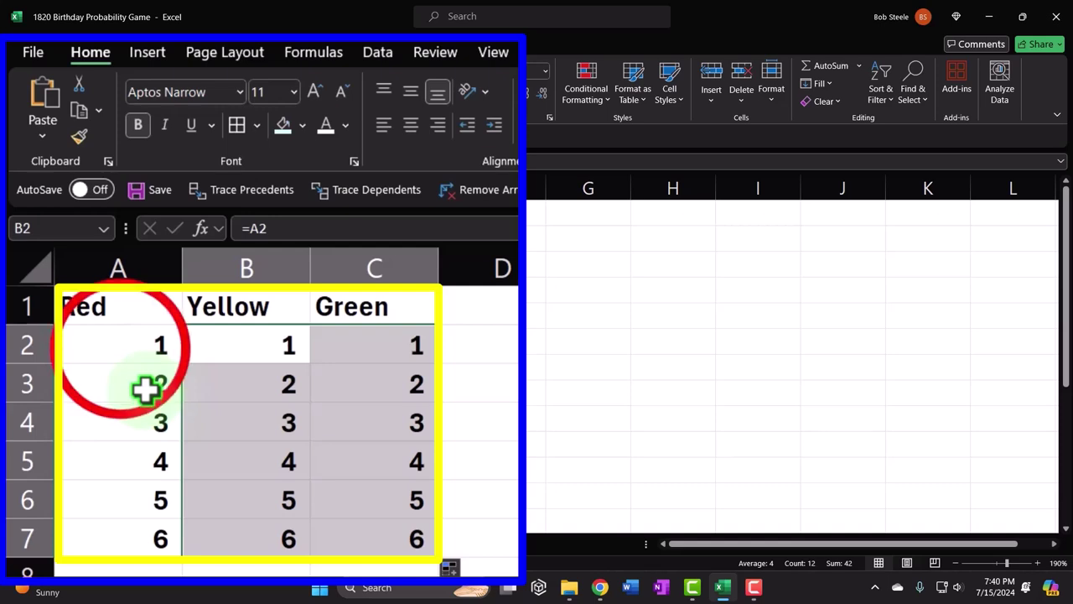
Step: Check the Red values and B5's formula, then select the header row A1:C1
drag(118, 352, 121, 521)
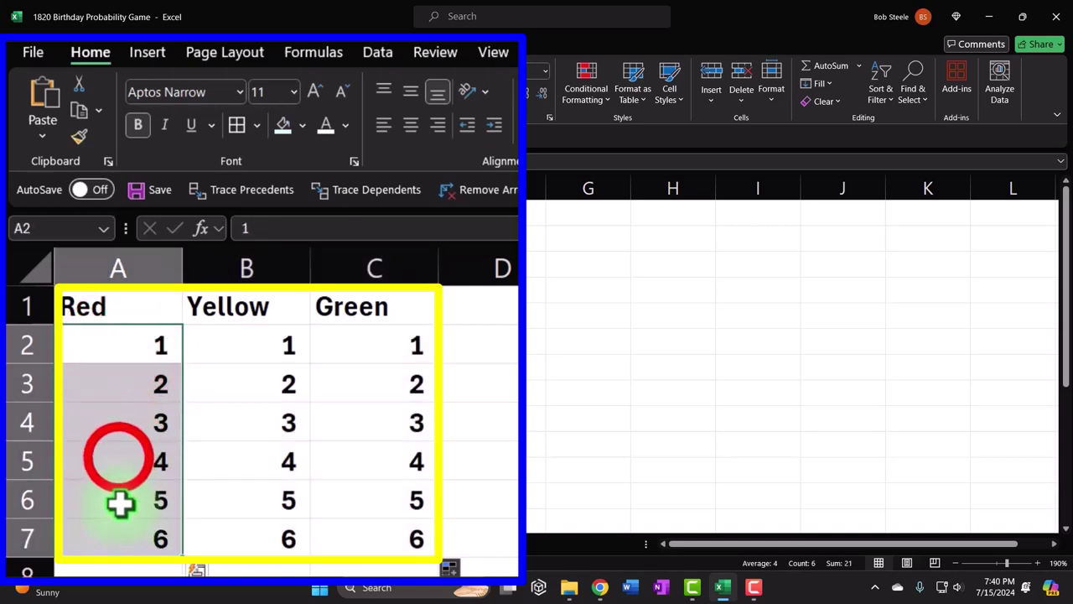
click(115, 458)
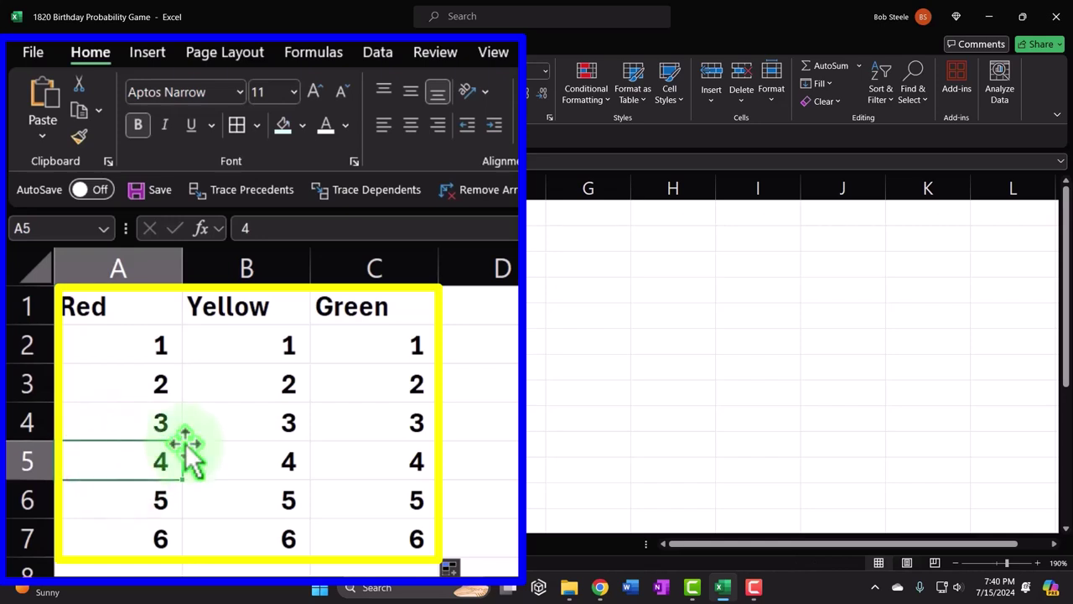
click(263, 457)
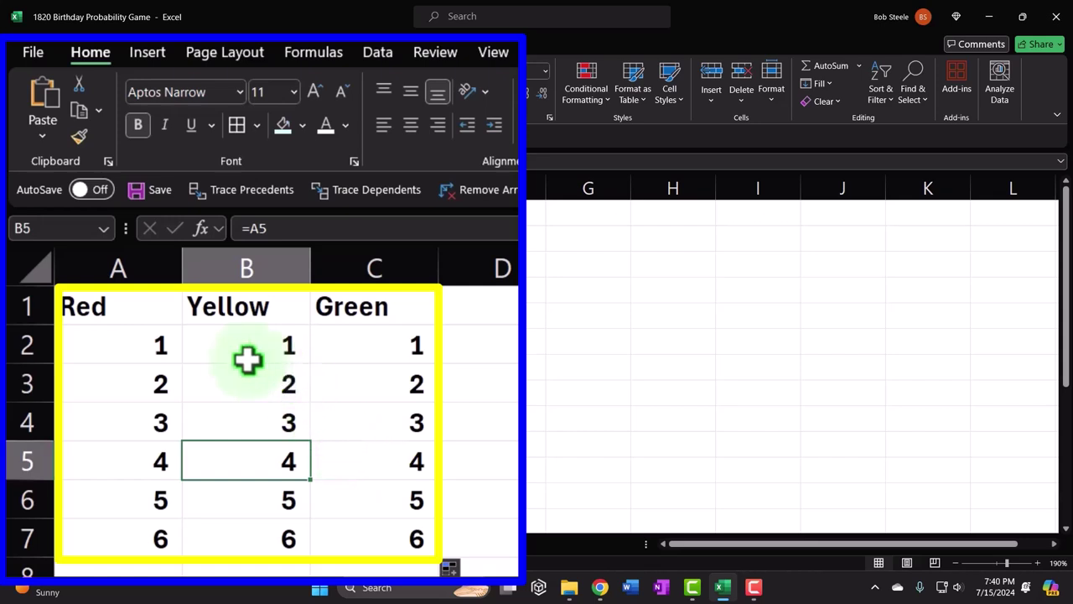
drag(146, 307, 330, 315)
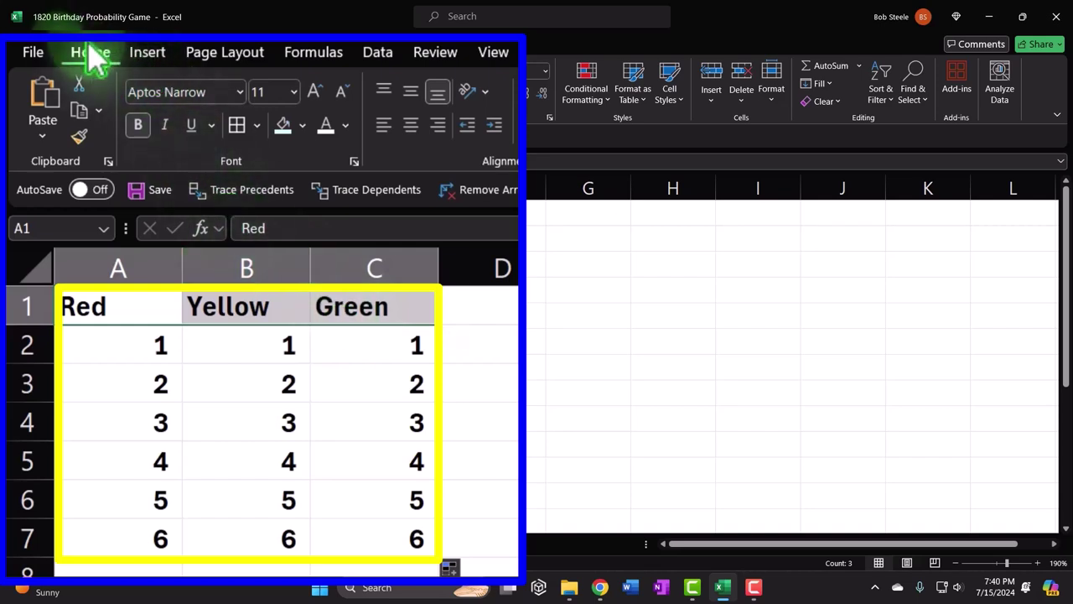
Step: Give the header row A1:C1 a black fill with white text
click(302, 127)
click(297, 179)
click(326, 124)
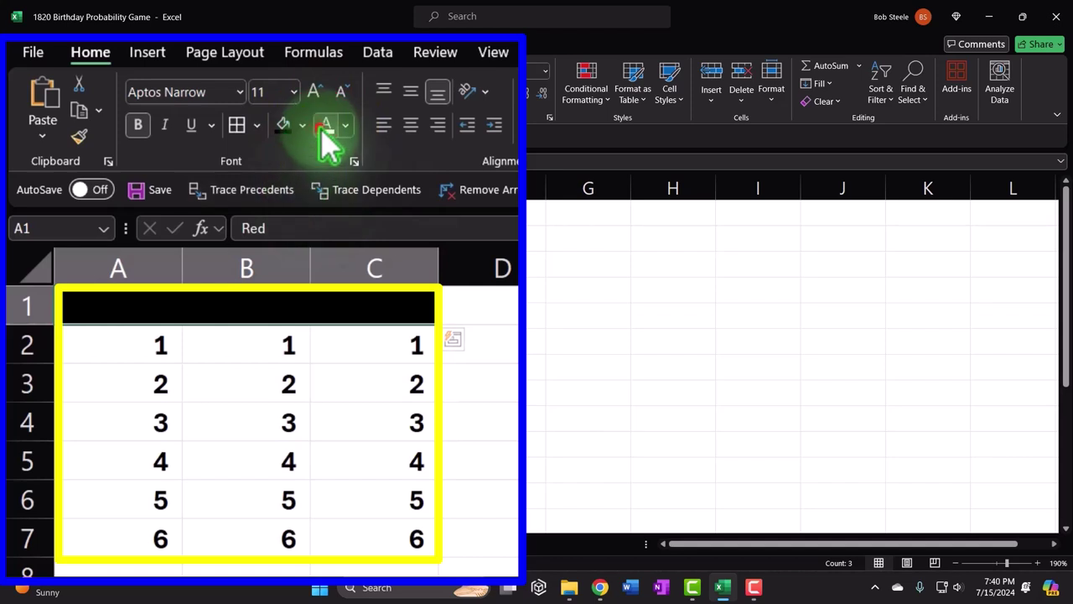
Step: Apply All Borders to the number cells A2:C7
drag(158, 349, 371, 529)
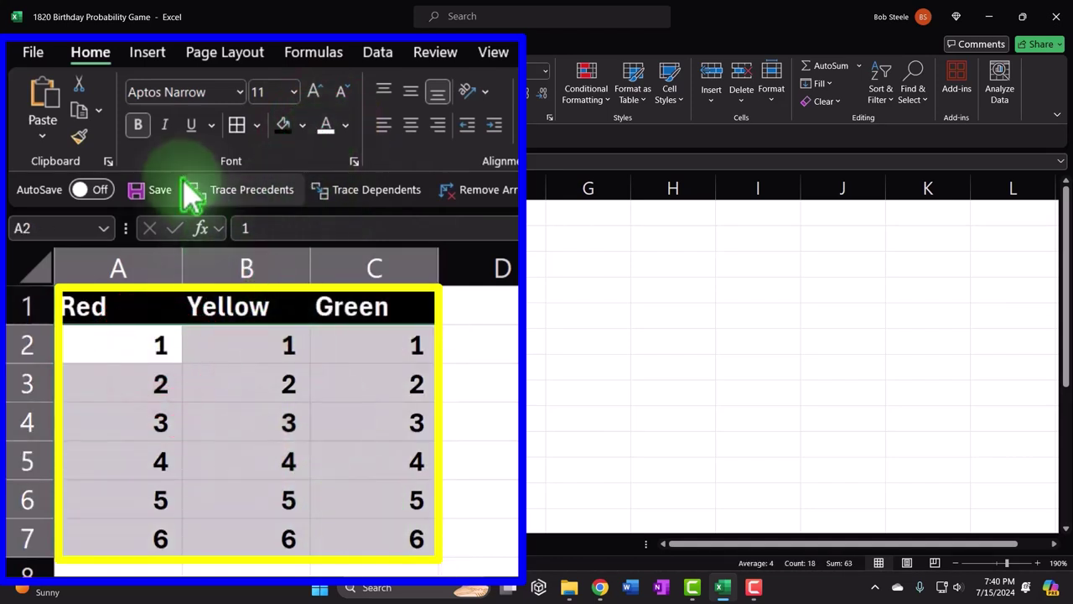
click(236, 127)
click(302, 125)
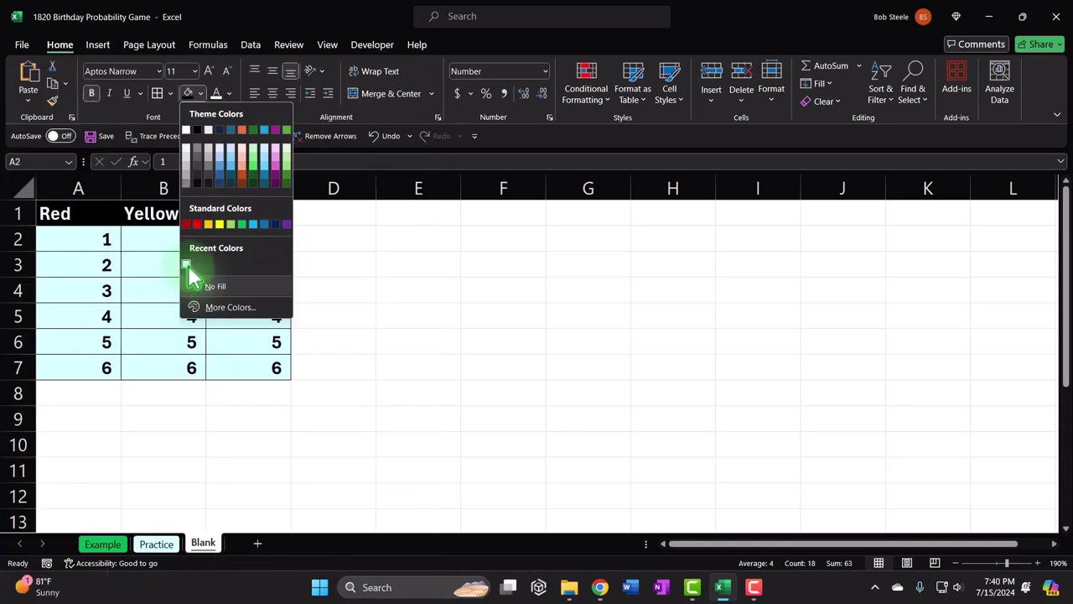
Step: Fill the die numbers A2:C7 with light cyan from More Colors
click(239, 307)
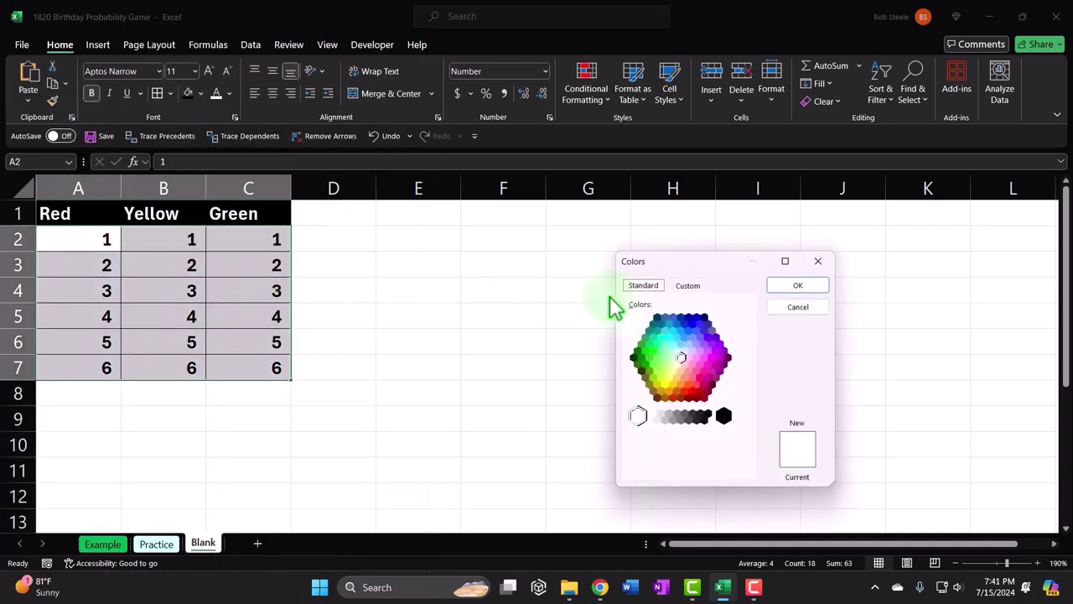
click(637, 336)
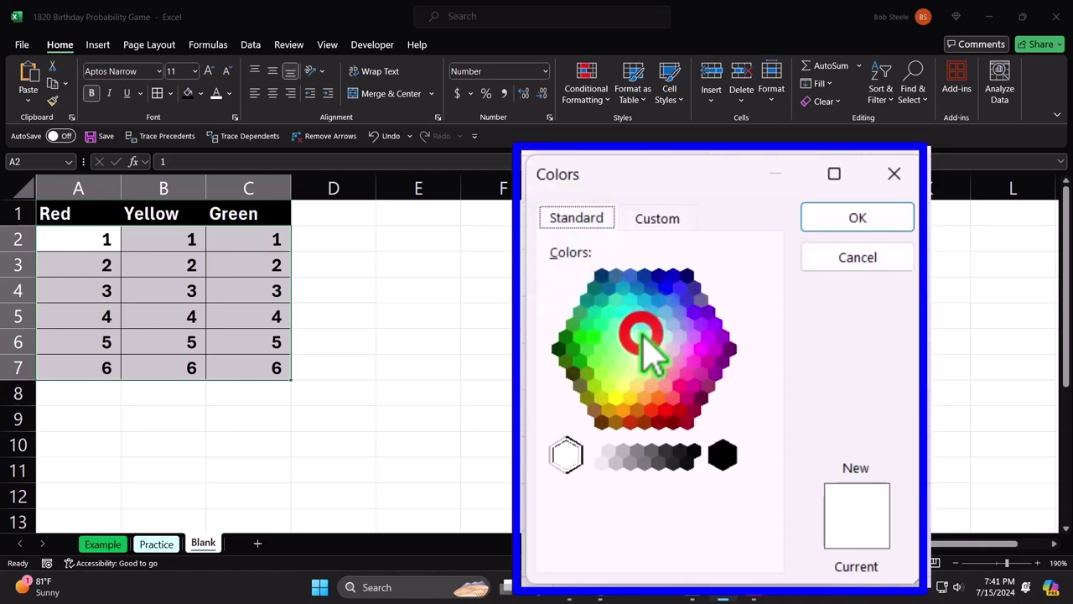
click(857, 220)
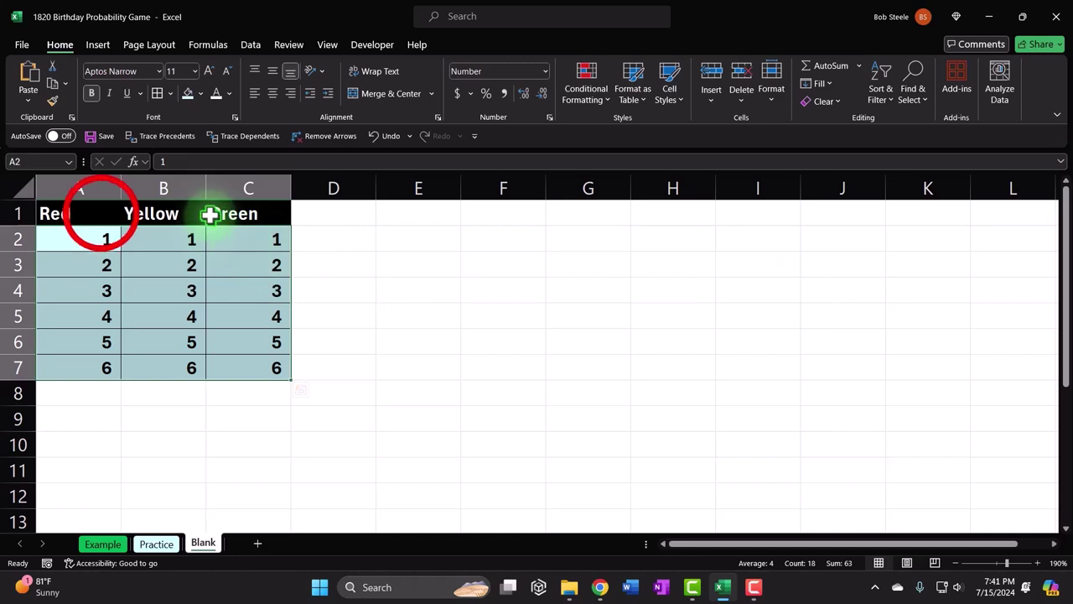
Step: Centre the A1:C1 headers and AutoFit columns A to C
drag(102, 213, 242, 211)
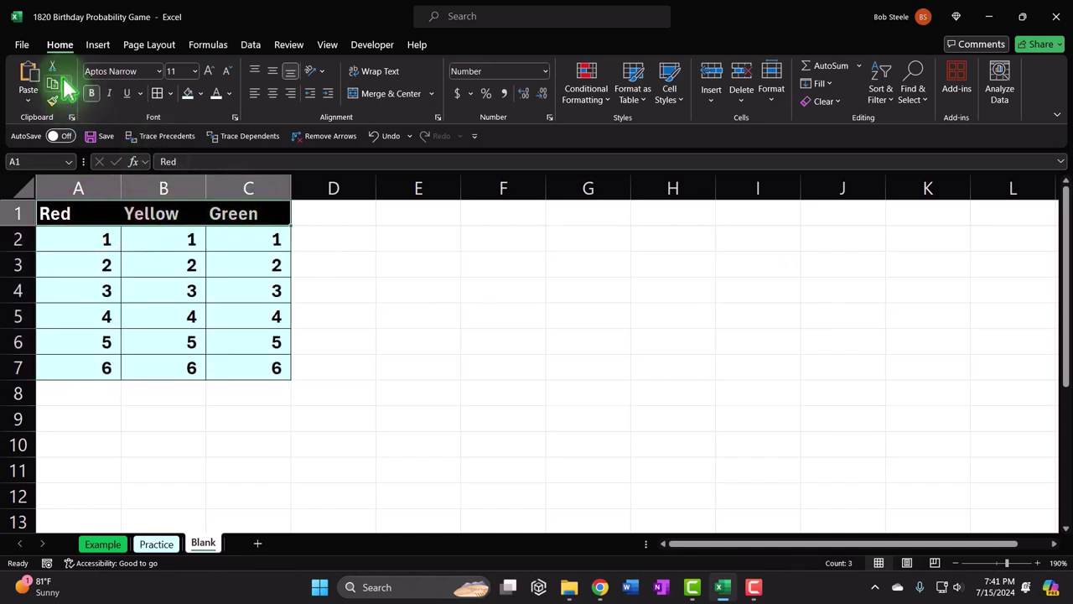
click(401, 93)
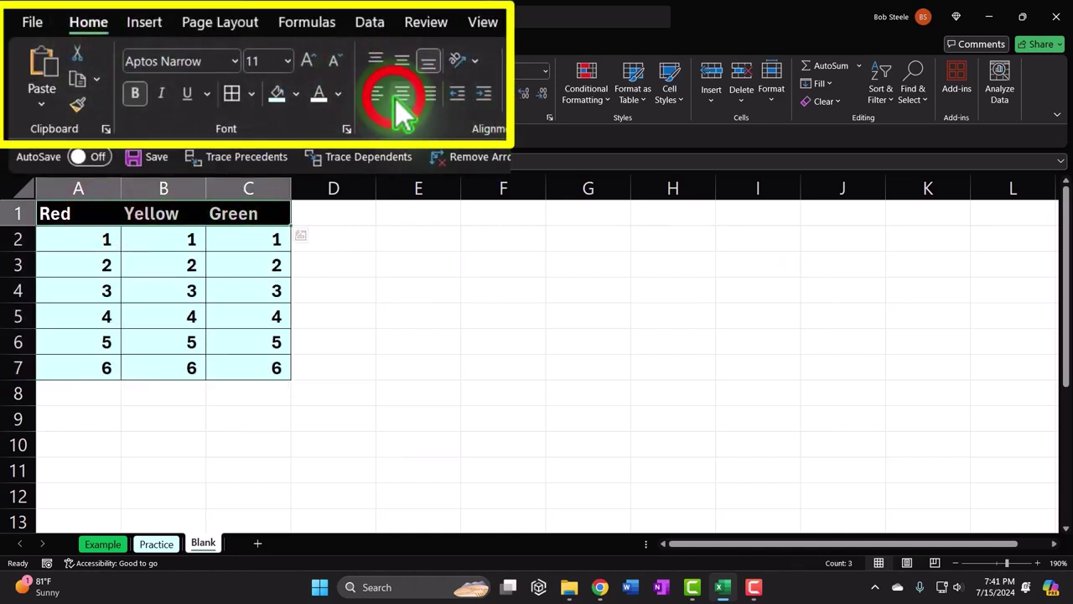
drag(84, 188, 206, 182)
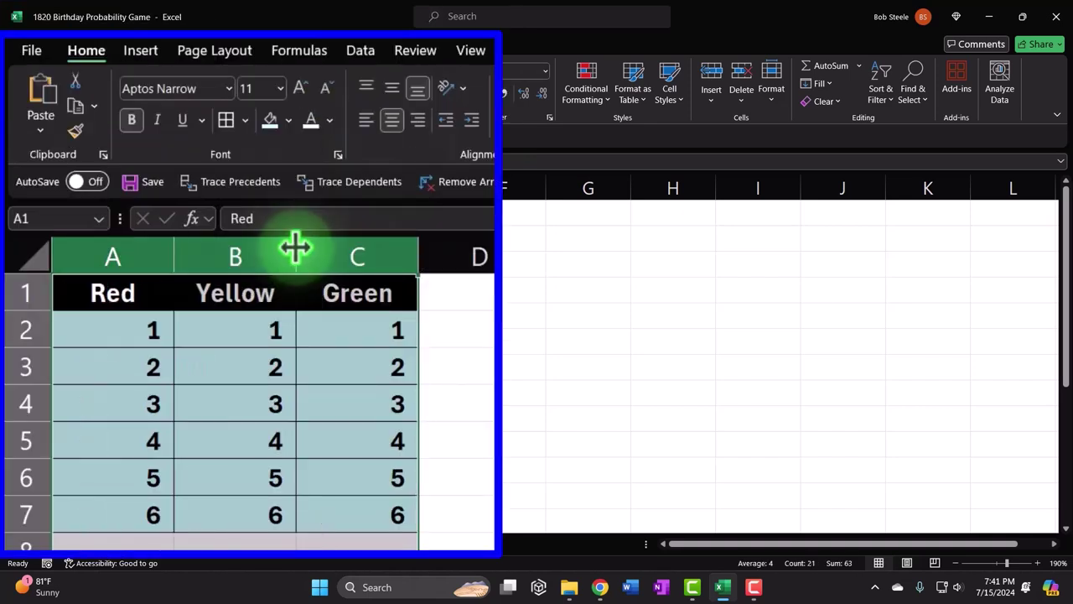
double_click(295, 248)
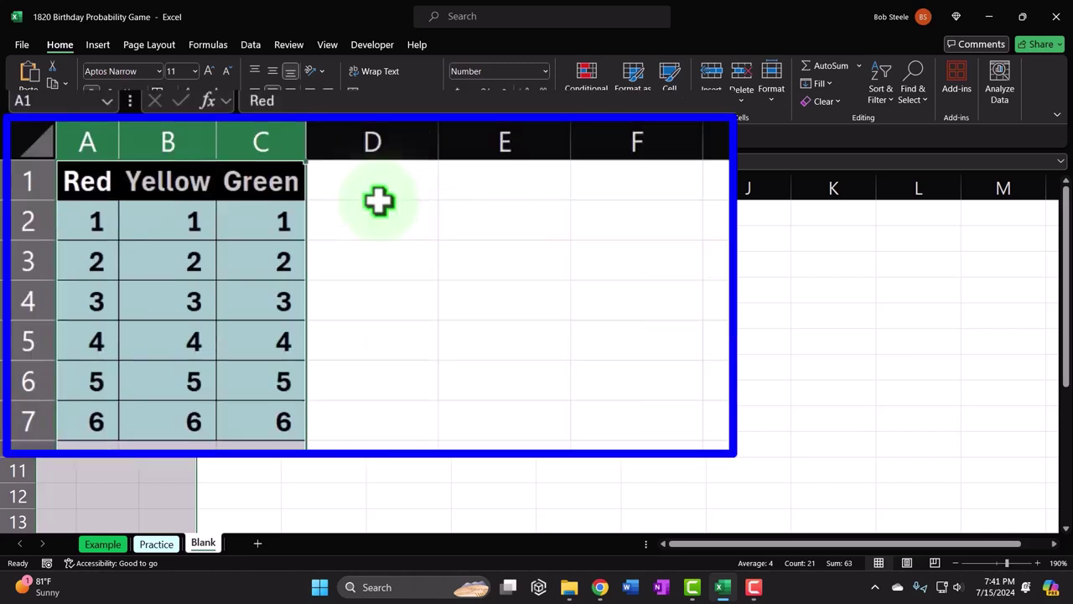
Step: Narrow column D to about 5.78 and type '3 Dice With 2 Matching #s' in E1
click(380, 200)
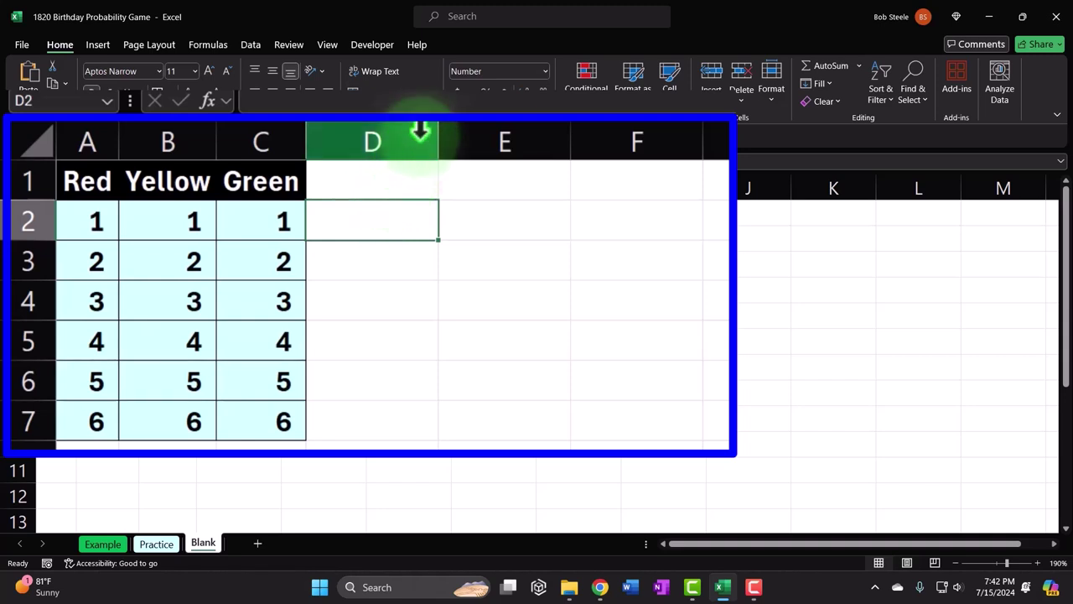
drag(437, 130, 317, 141)
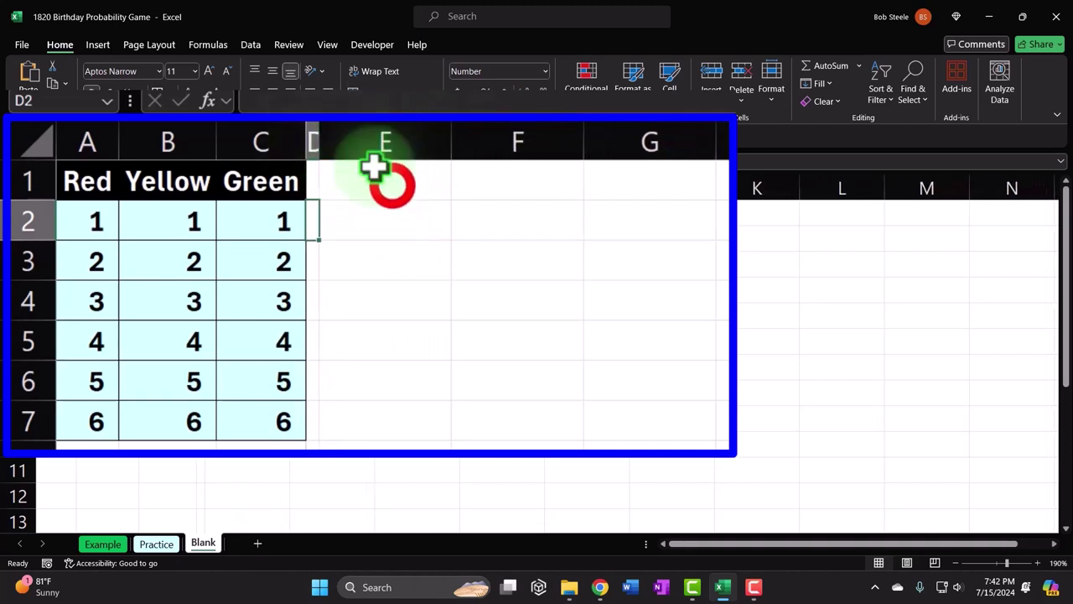
click(390, 182)
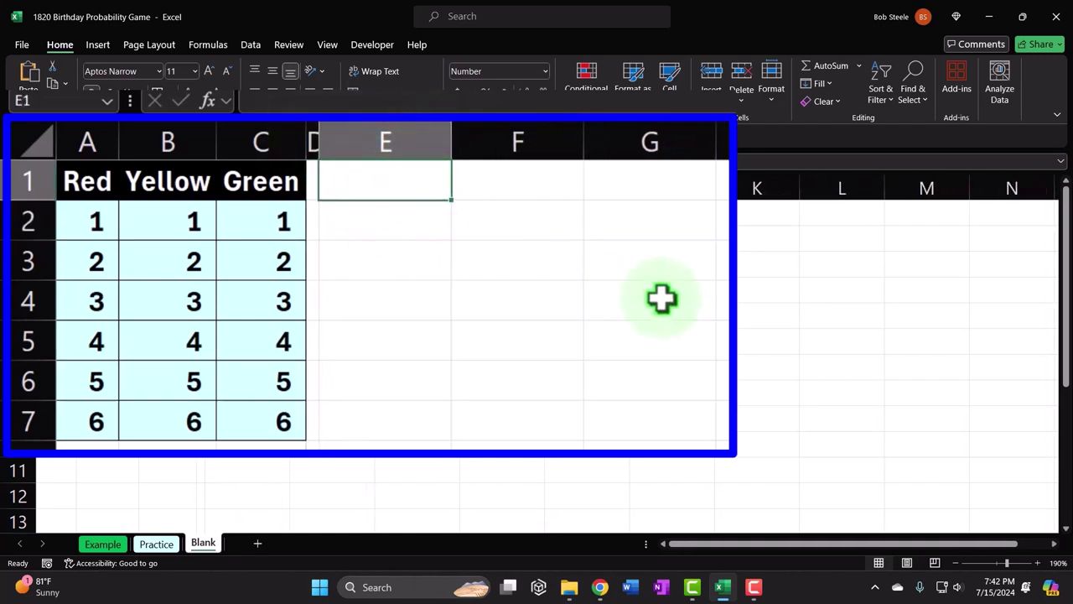
text(3 Dic)
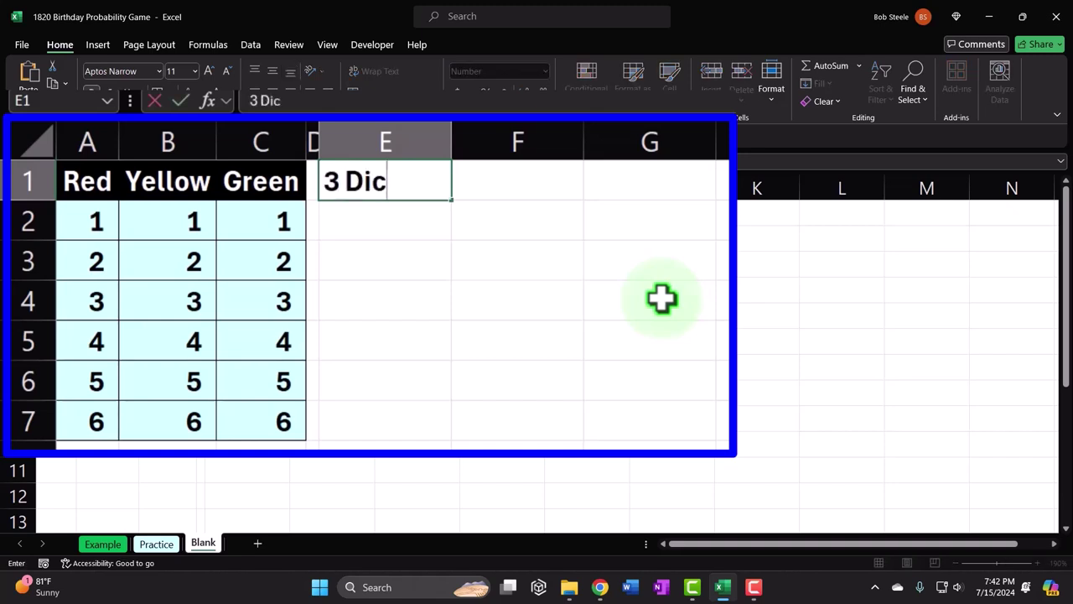
text(e With 2)
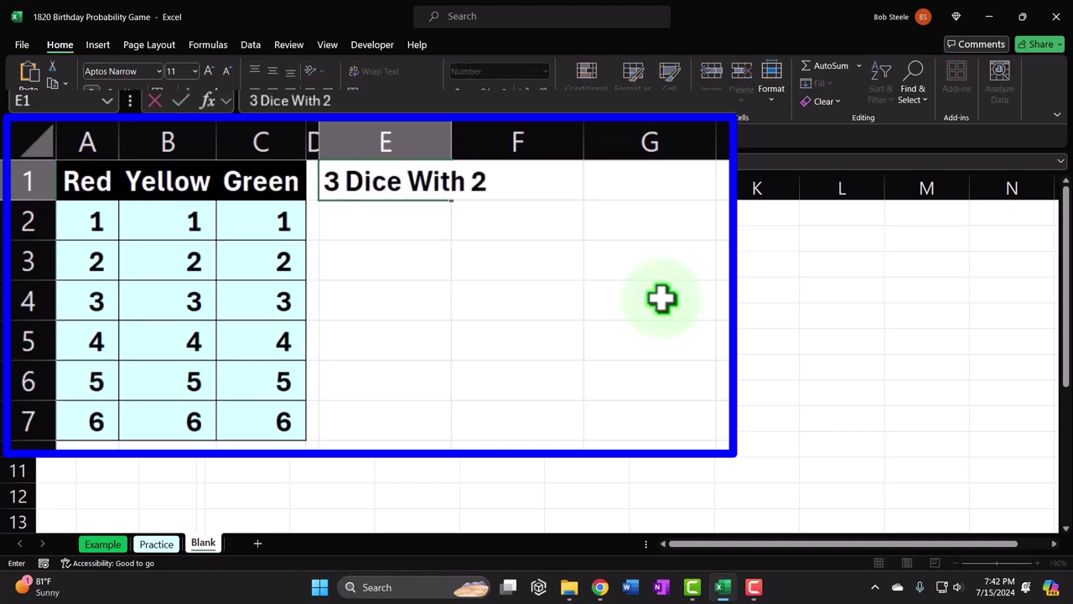
text( Mat)
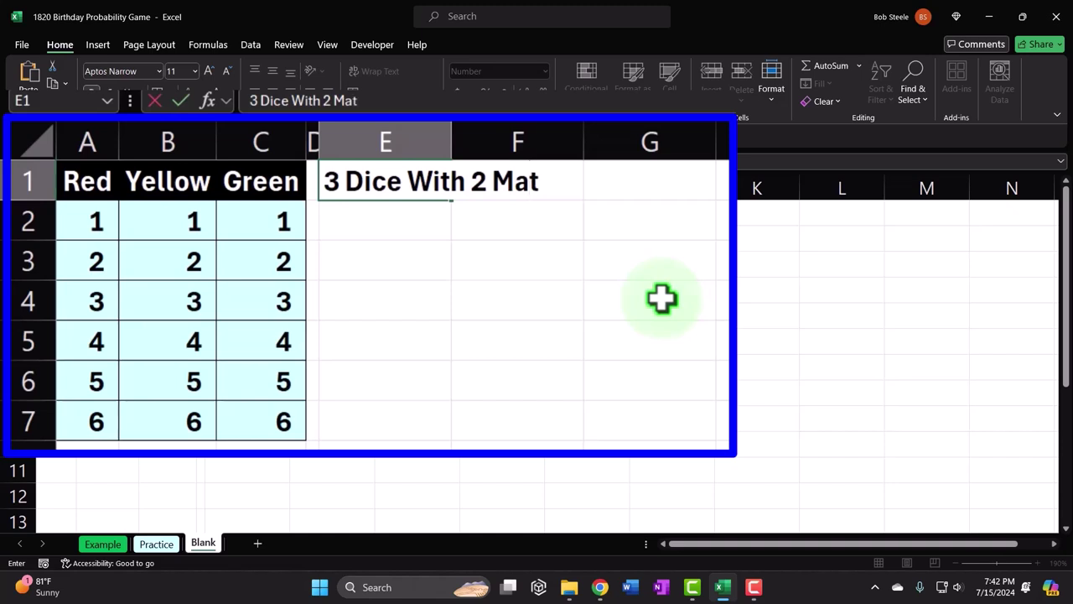
text(ching N)
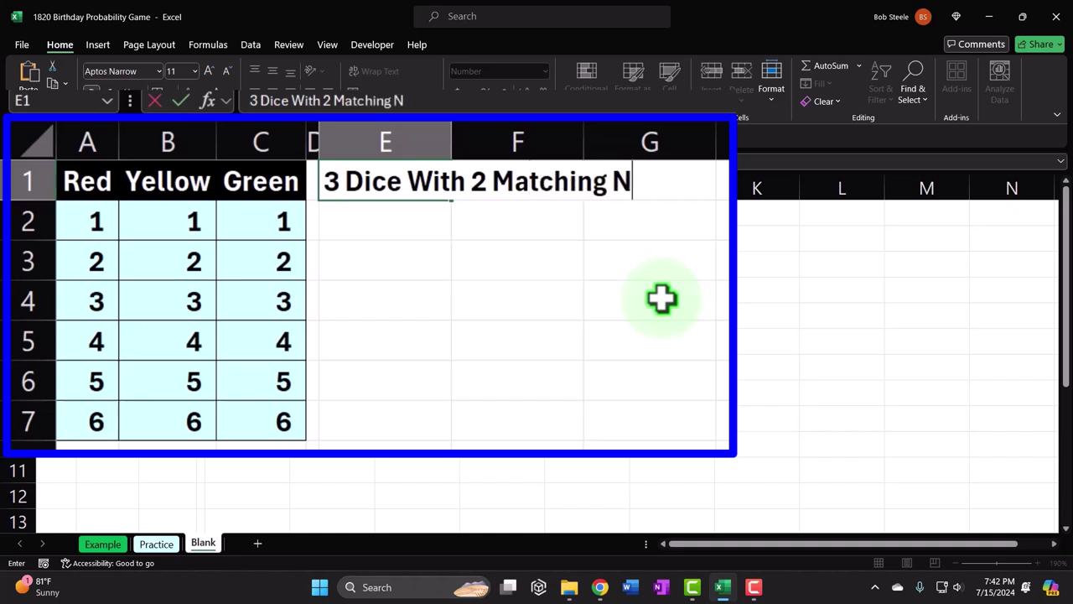
key(BackSpace)
text(#s)
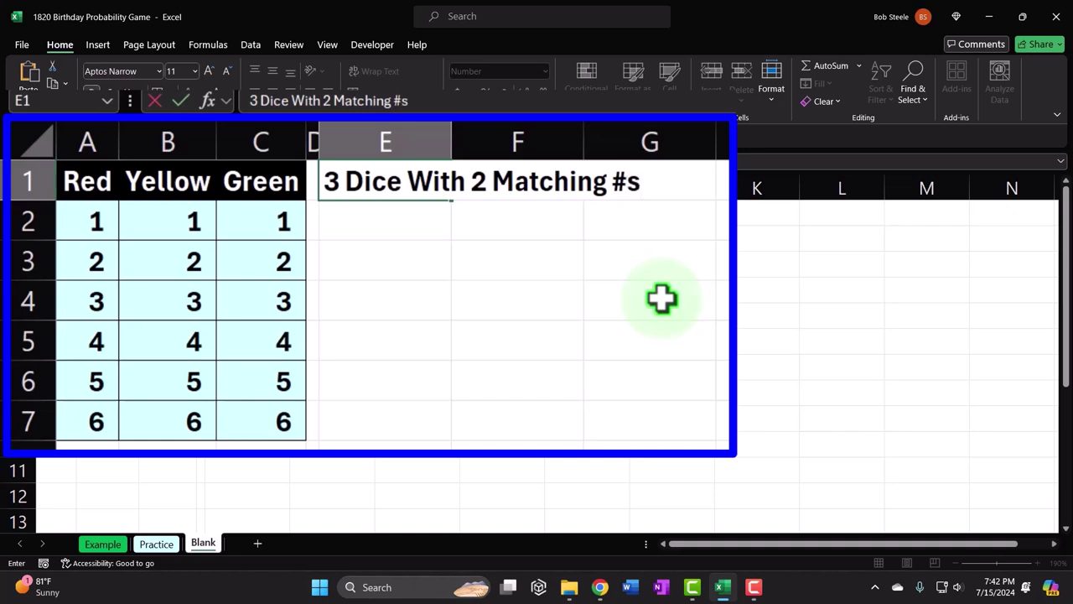
key(Return)
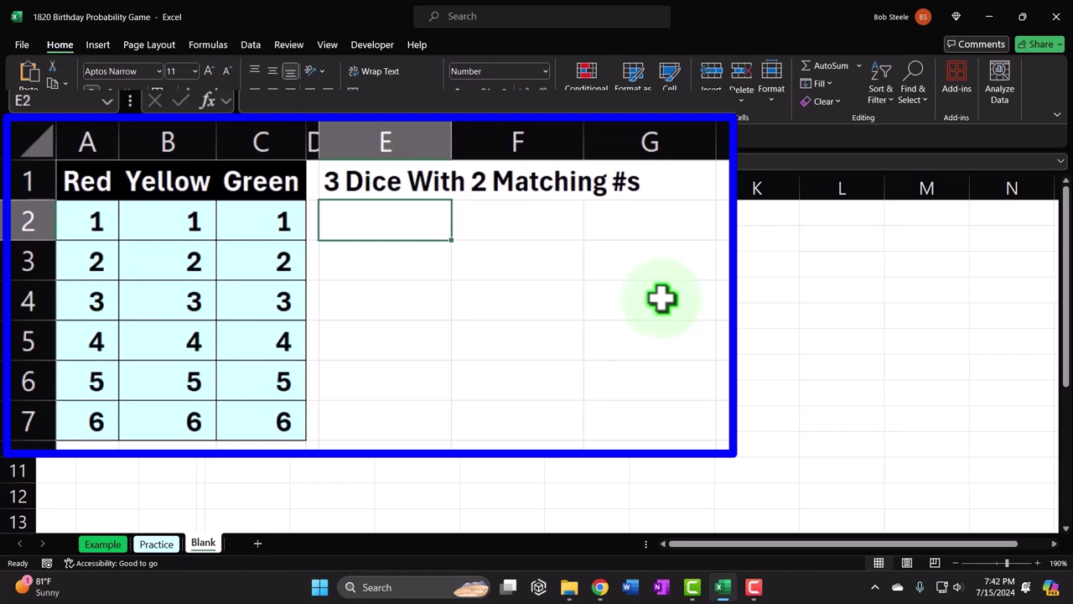
Step: Fill cell A5, the Red die's 4, with red, then select E2 for a label
click(95, 346)
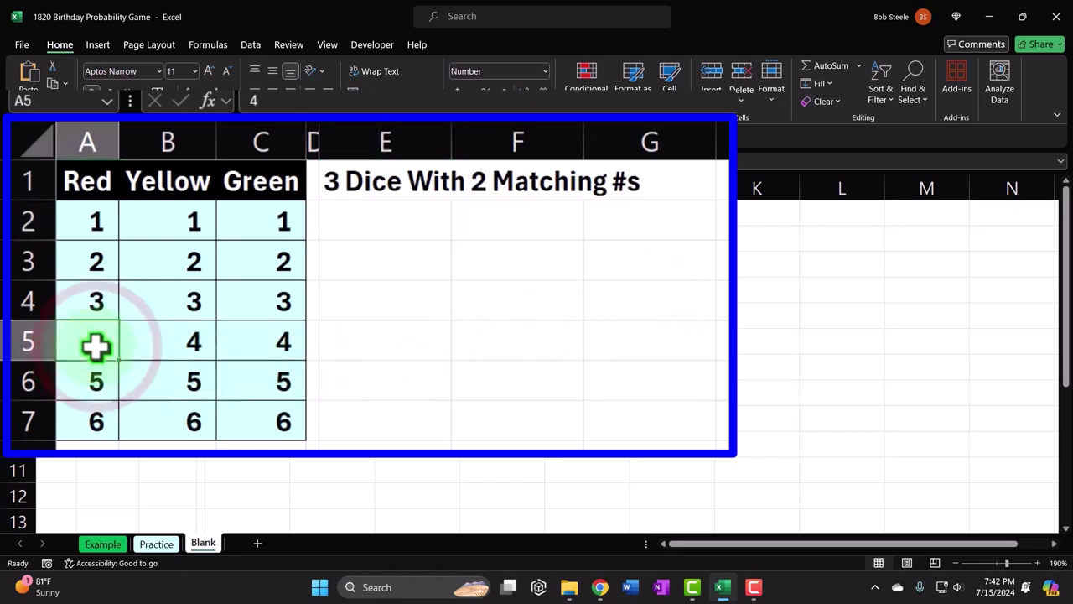
click(192, 84)
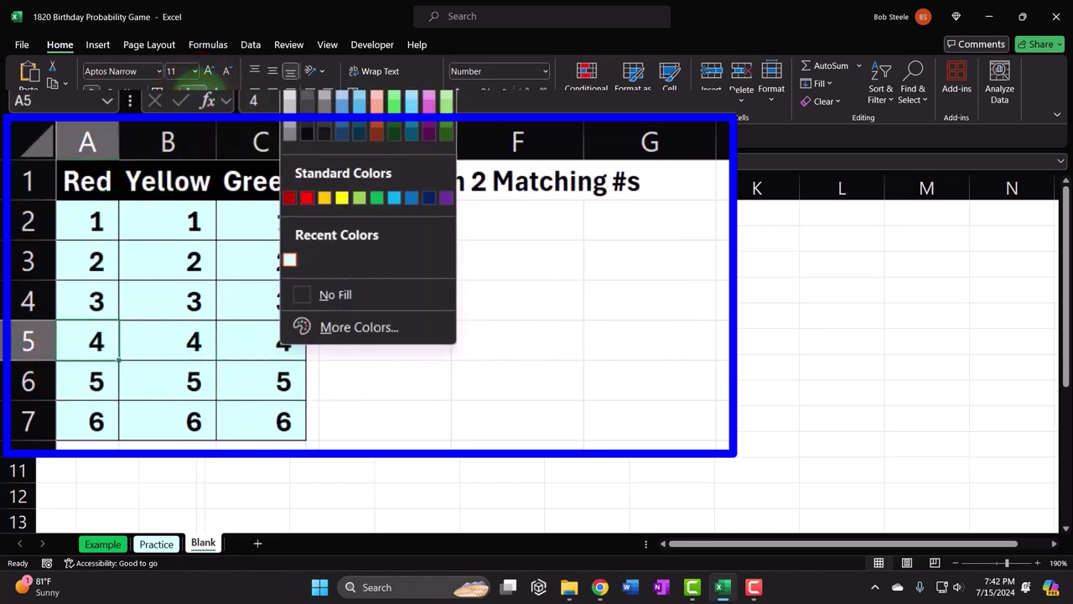
click(307, 199)
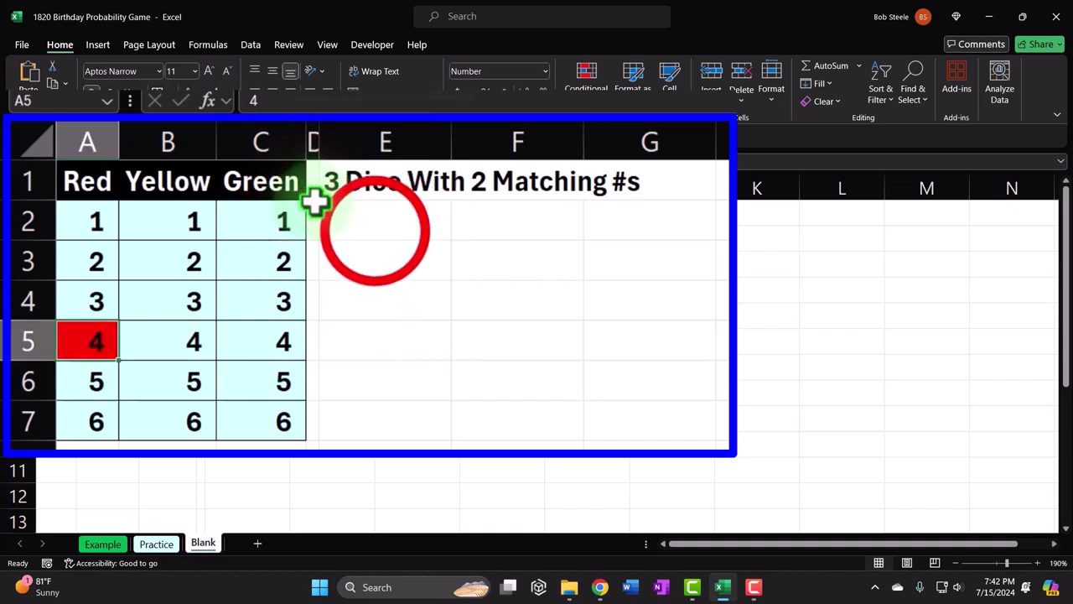
click(376, 228)
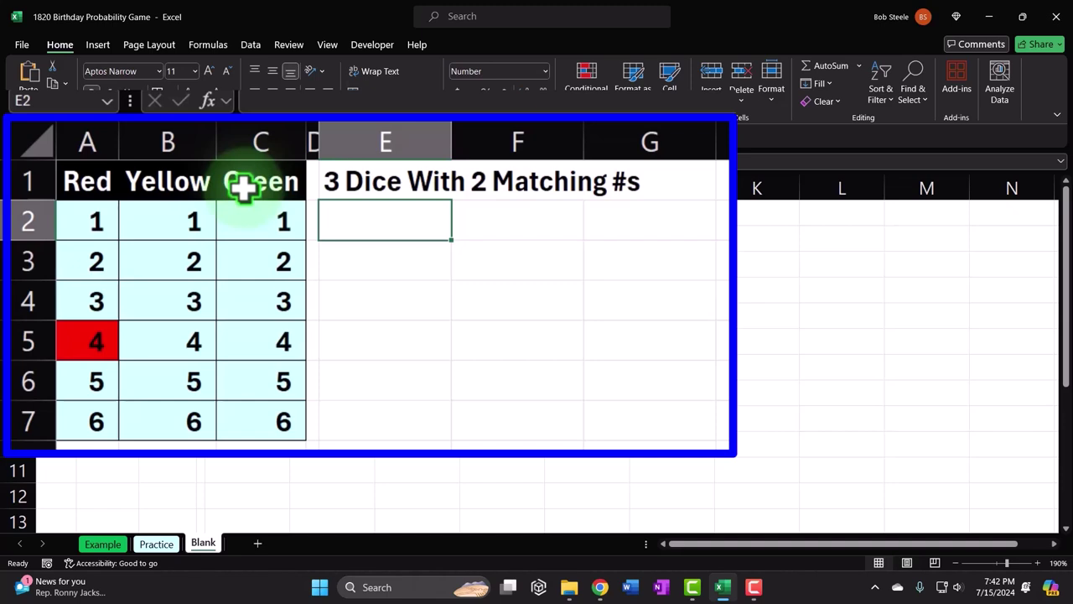
Step: Label E2 '2nd Dice' and F2 '3rd Dice'
text(2)
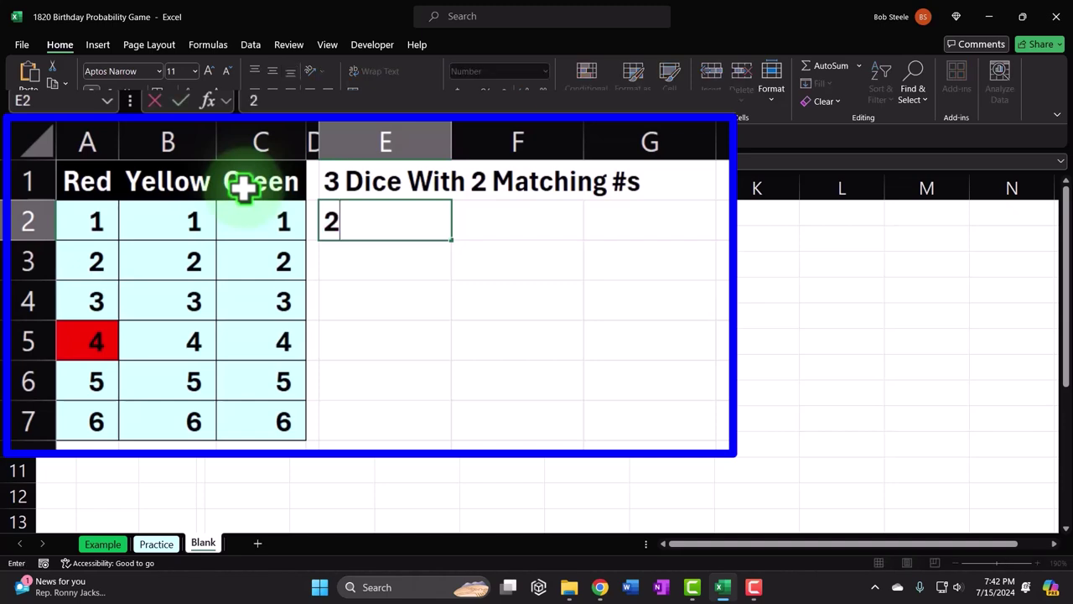
text(nd Die)
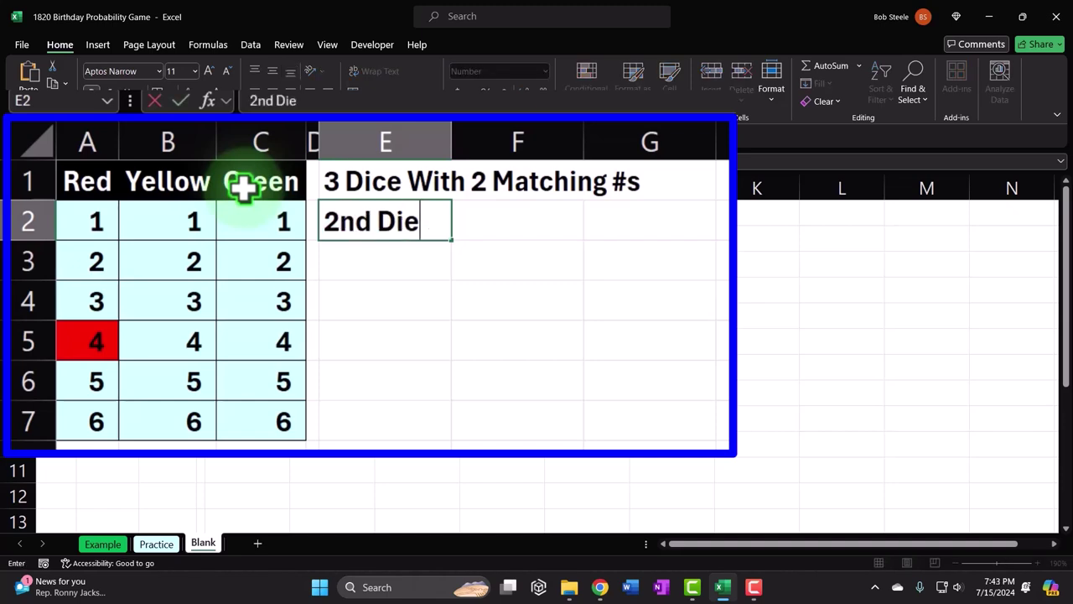
key(BackSpace)
text(ce)
key(Tab)
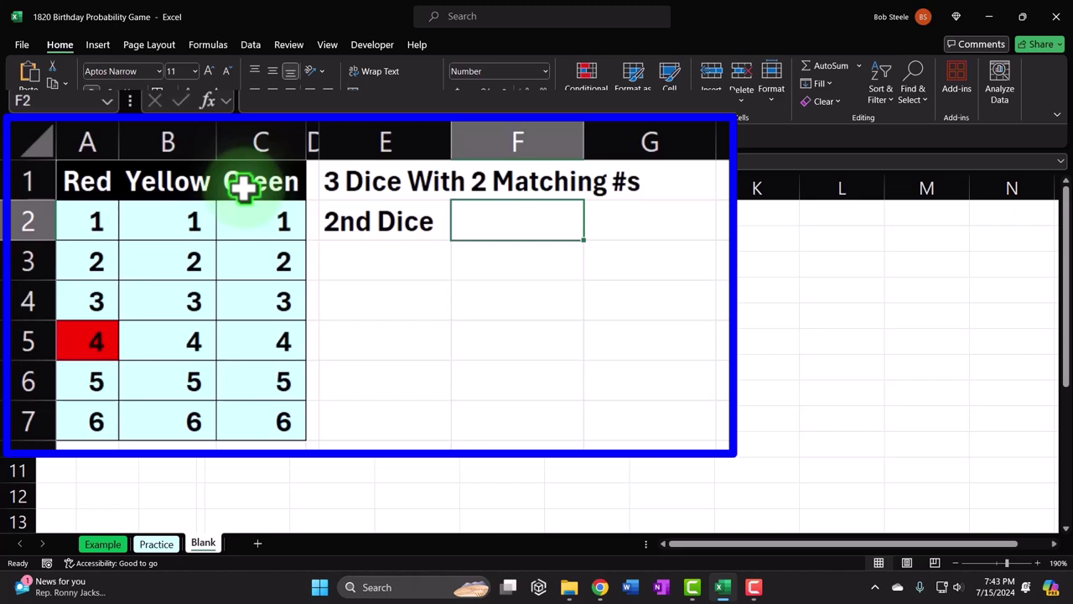
text(3rd Dice)
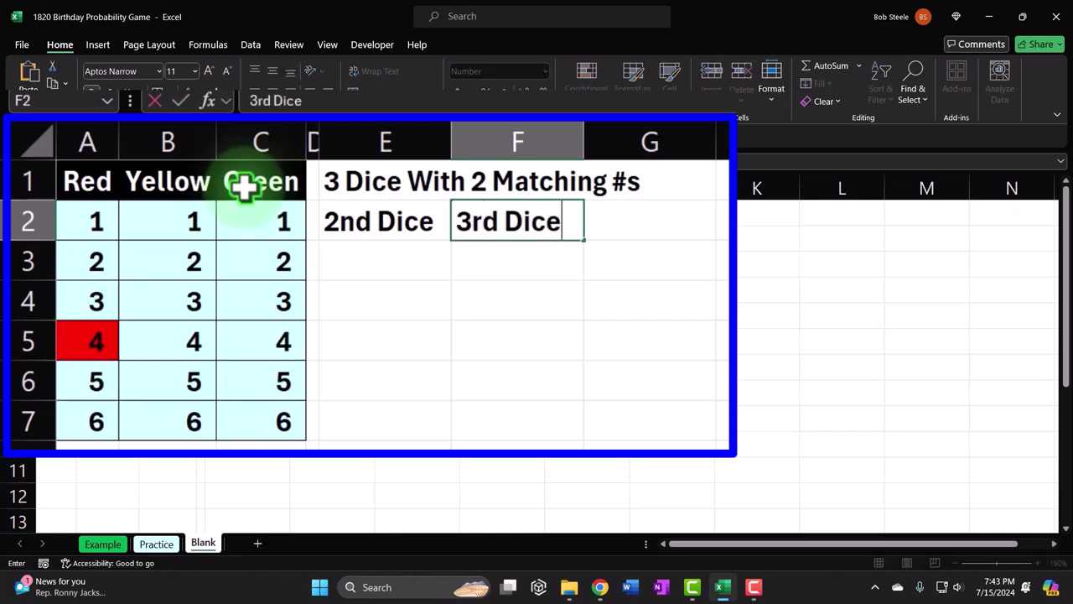
key(Return)
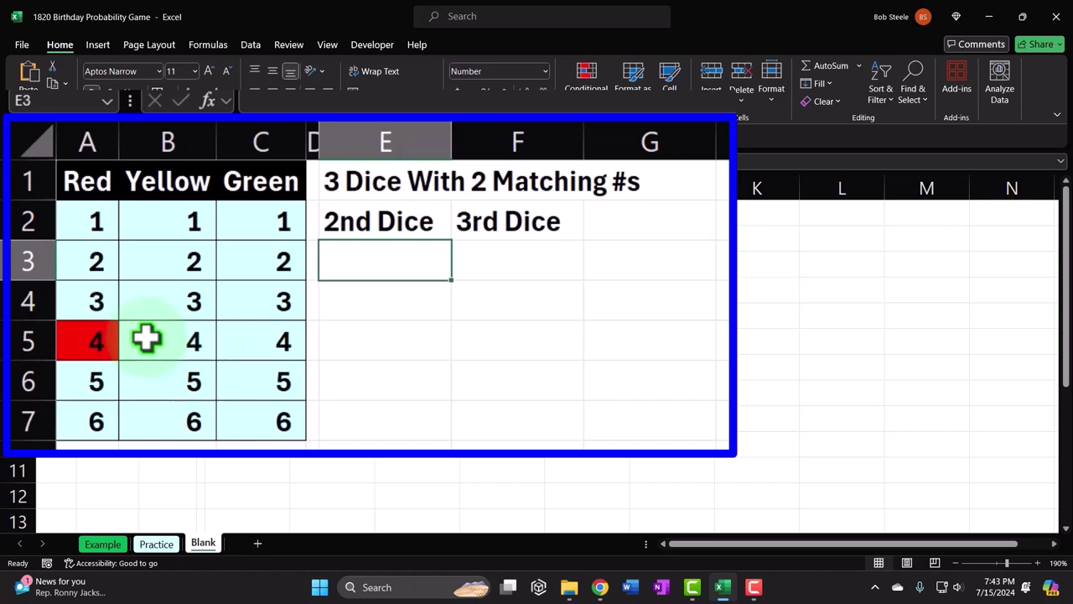
Step: Review the formulas in the Yellow column, cells B2 through B7
click(163, 292)
click(161, 267)
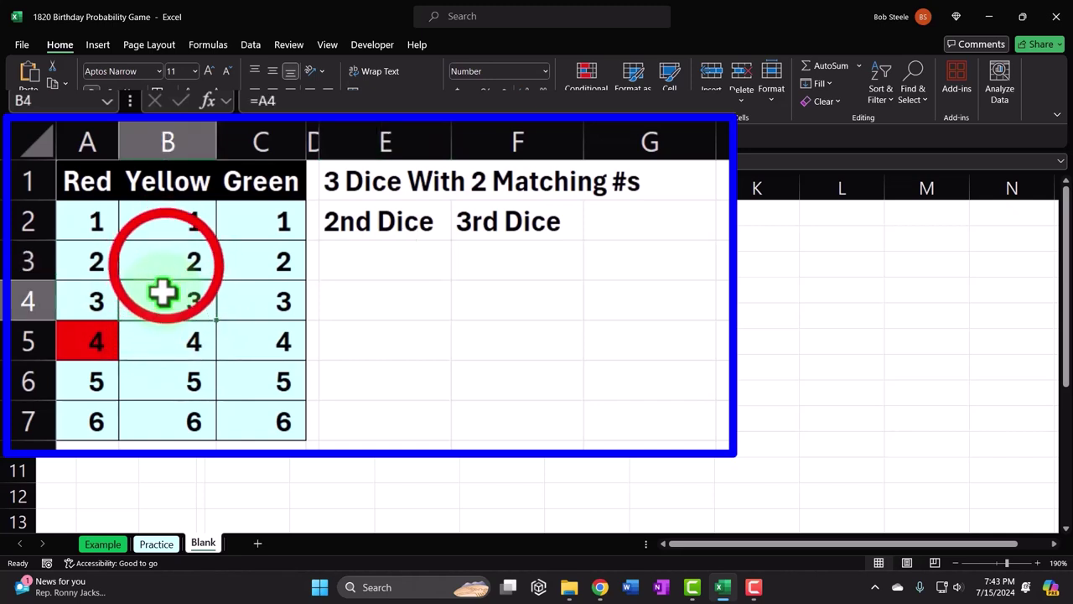
drag(180, 201, 191, 312)
click(168, 384)
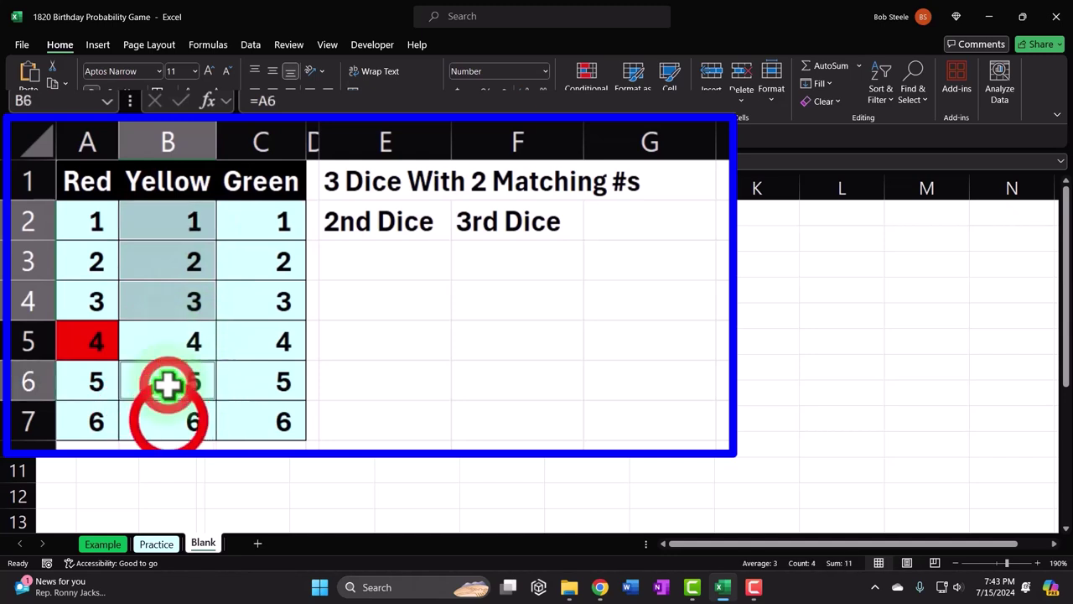
click(168, 415)
Step: Enter 5 in E3 and 6 in E4
click(370, 275)
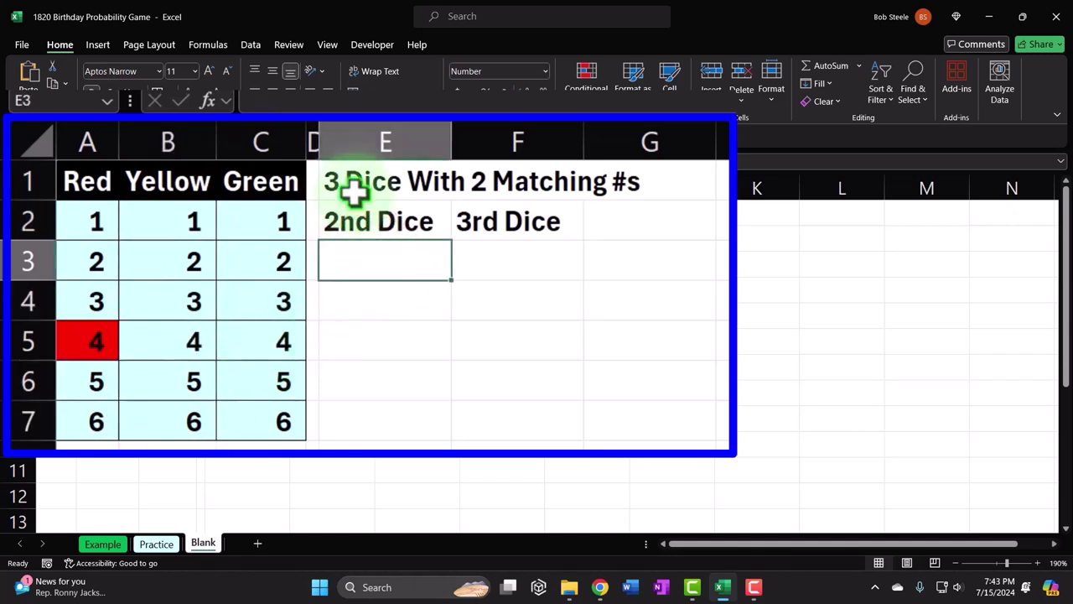
key(Return)
key(Up)
text(5)
key(Return)
text(6)
key(Return)
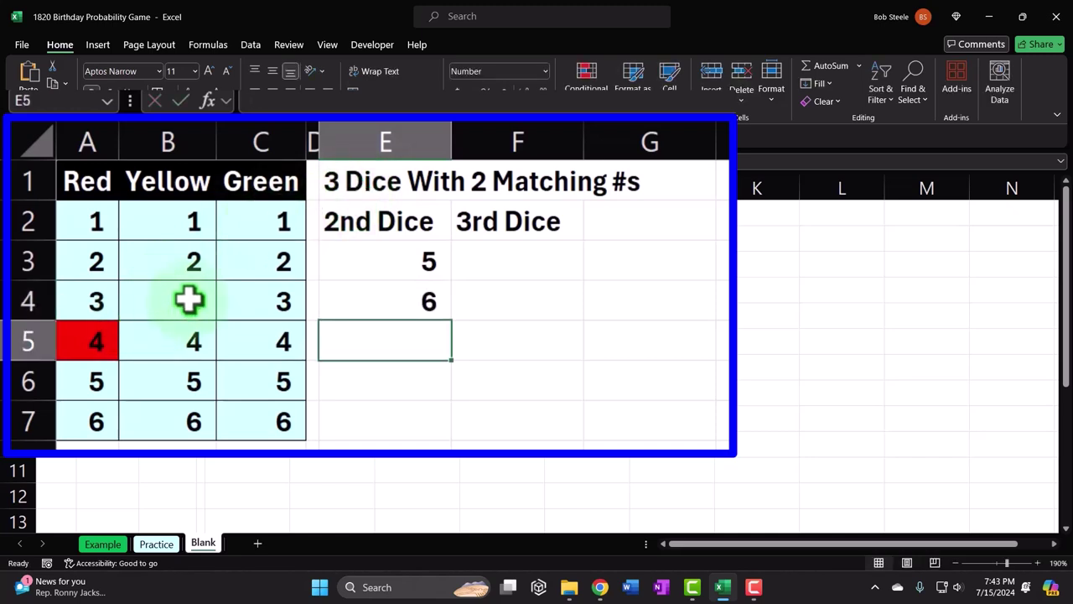
Step: Fill the Yellow die's 2 in B3 with yellow
click(193, 255)
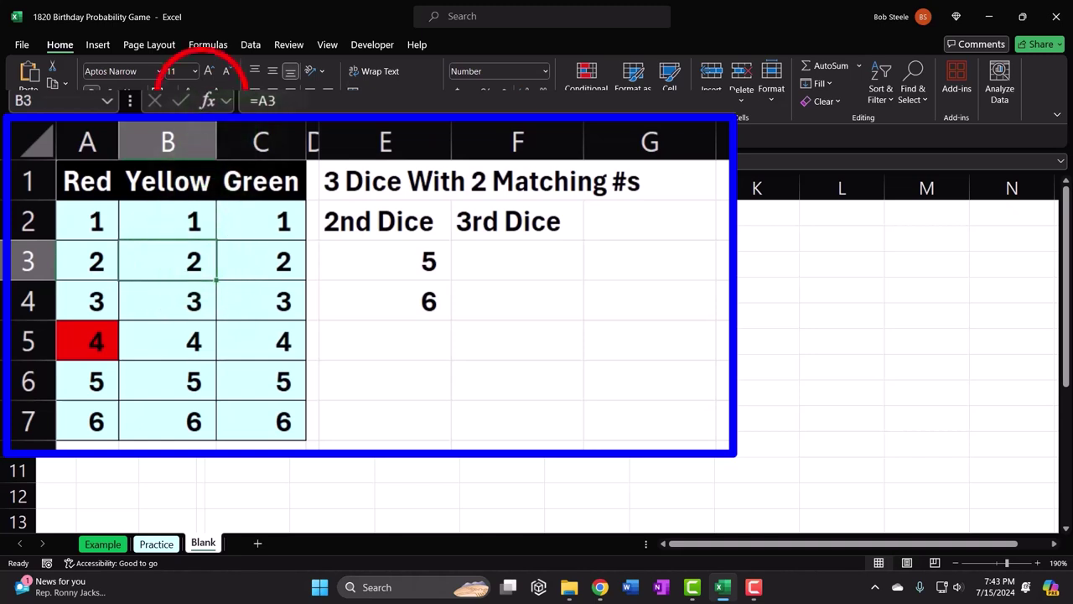
click(208, 88)
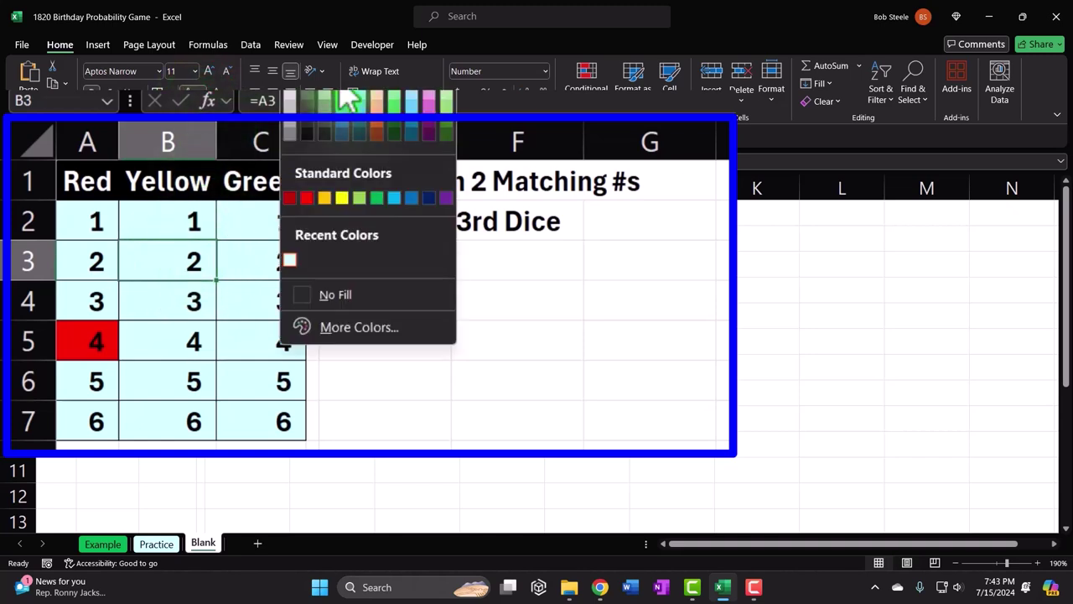
click(342, 198)
Step: Enter third-dice values 4 in F3 and 6 in F4
click(463, 259)
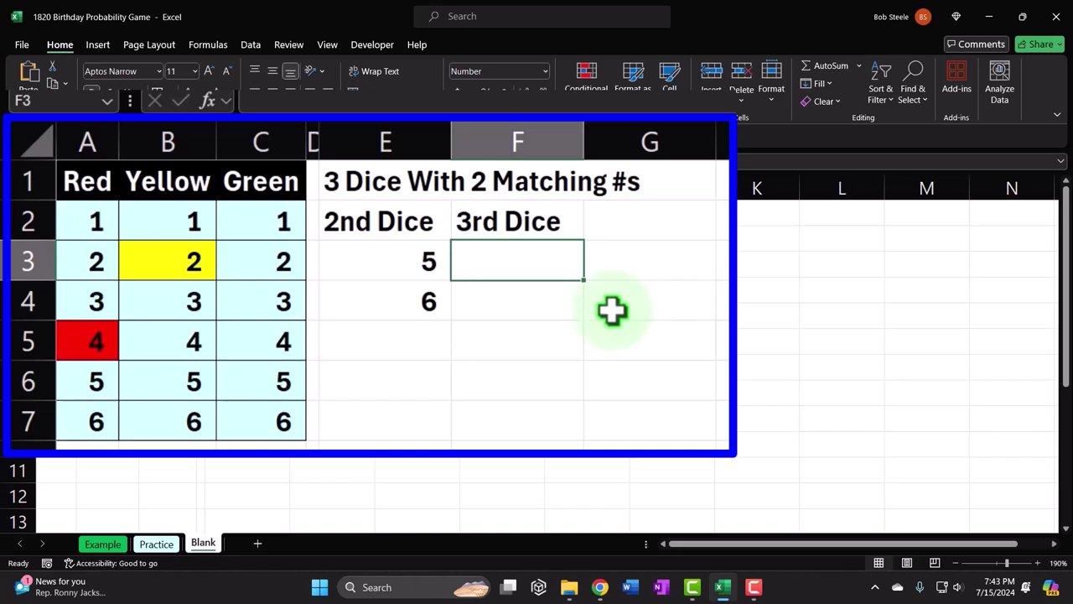
click(273, 221)
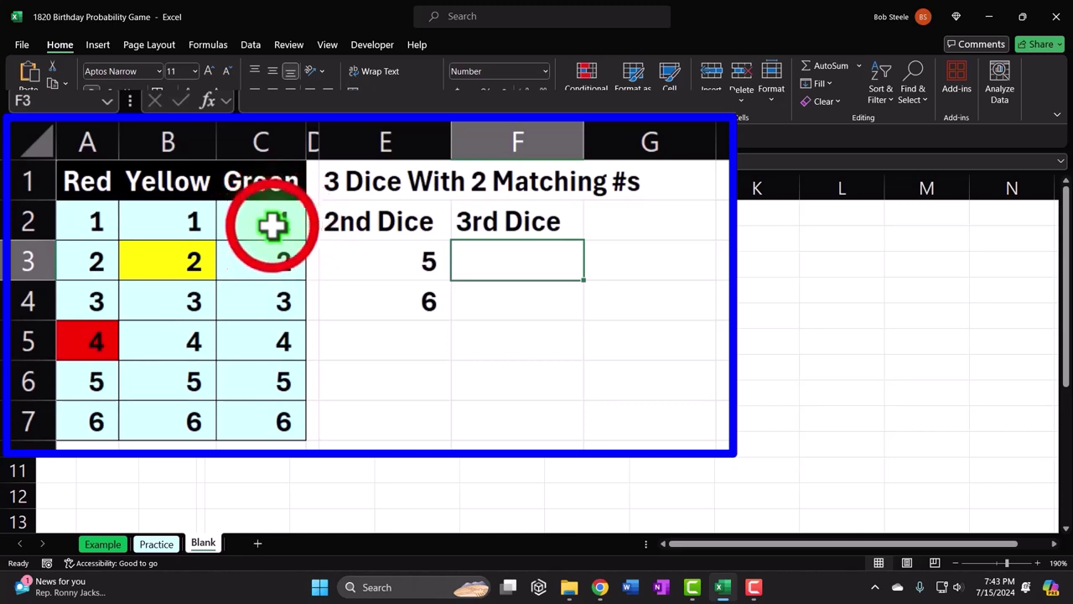
ctrl+click(276, 293)
ctrl+click(280, 379)
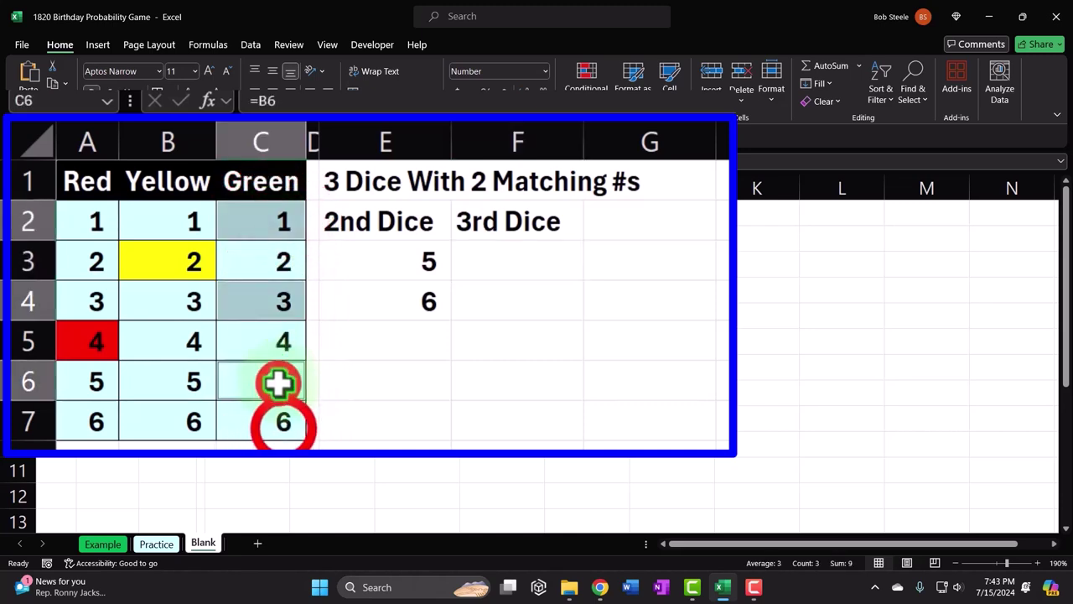
ctrl+click(283, 426)
click(537, 260)
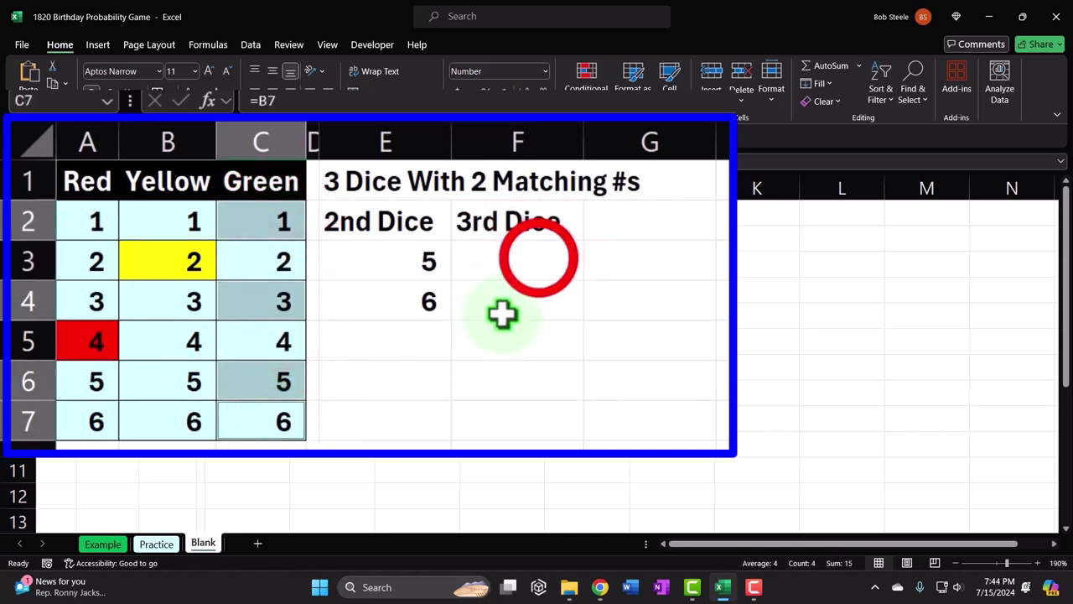
text(4)
key(Return)
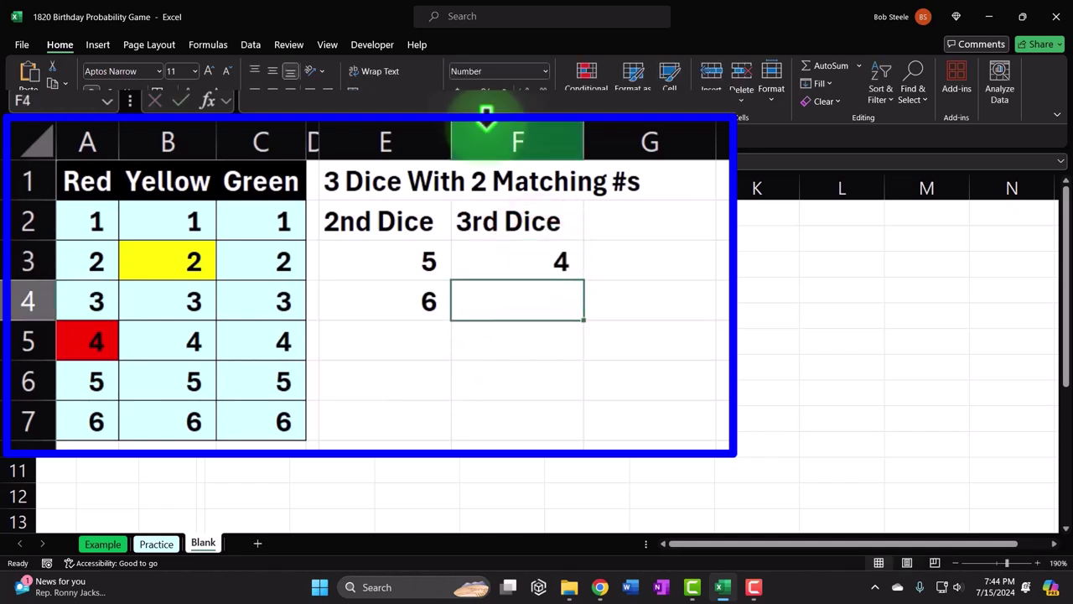
text(6)
key(Return)
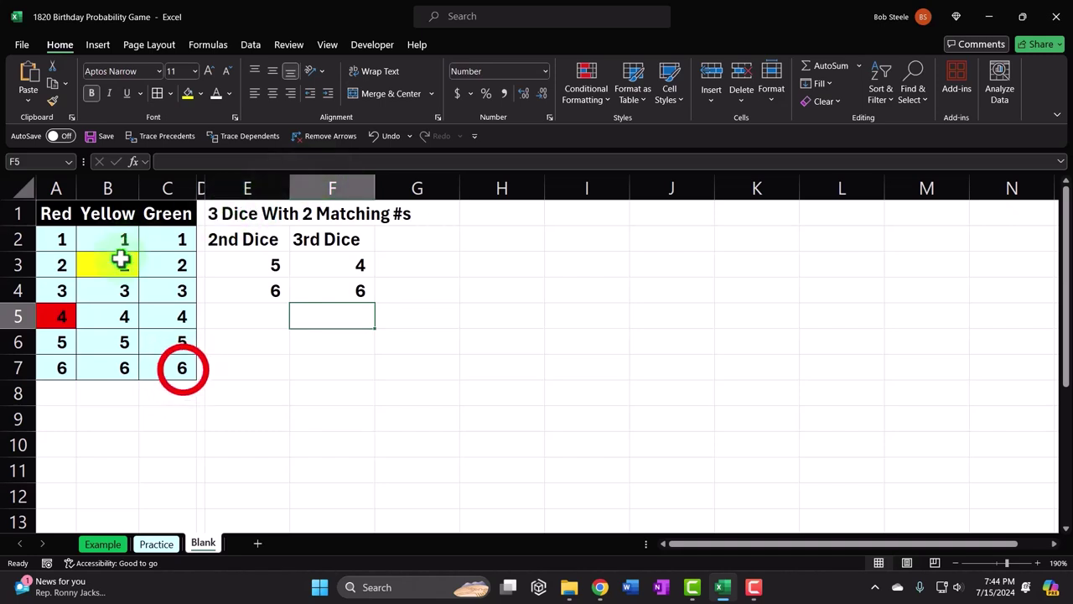
Step: Fill the Green die's 6 in C7 with light green
click(183, 369)
click(200, 93)
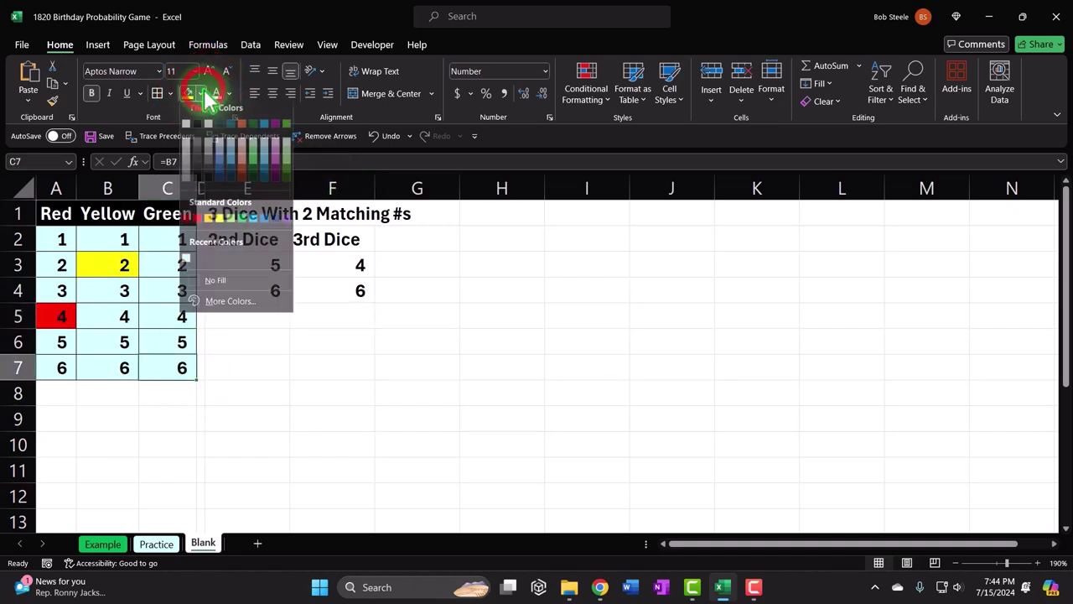
click(229, 224)
click(559, 317)
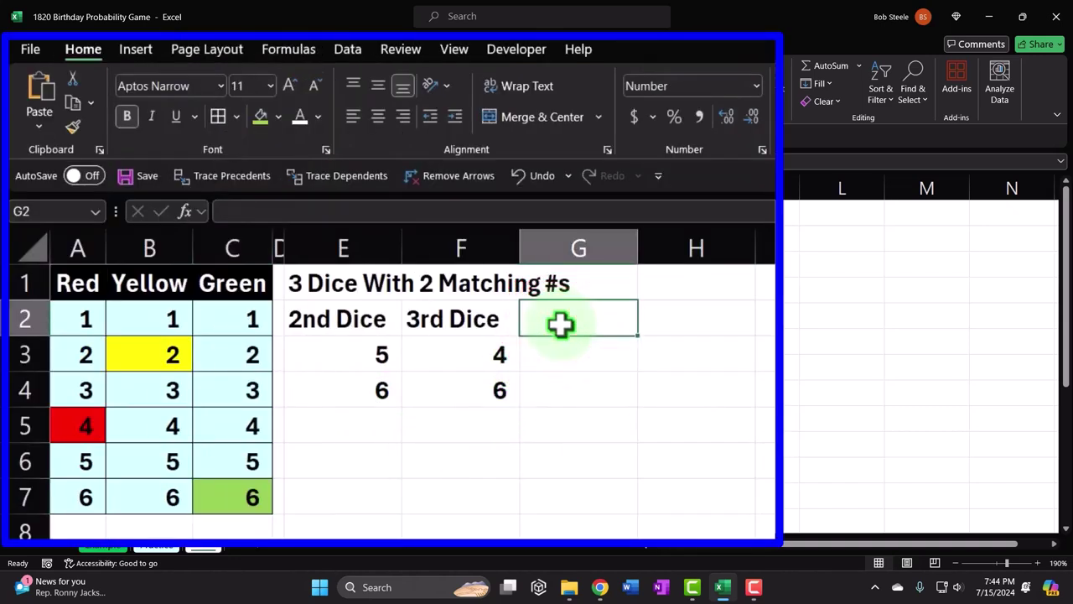
Step: Add a Product heading and make G3 =PRODUCT(E3:F3), giving 20
text(Product)
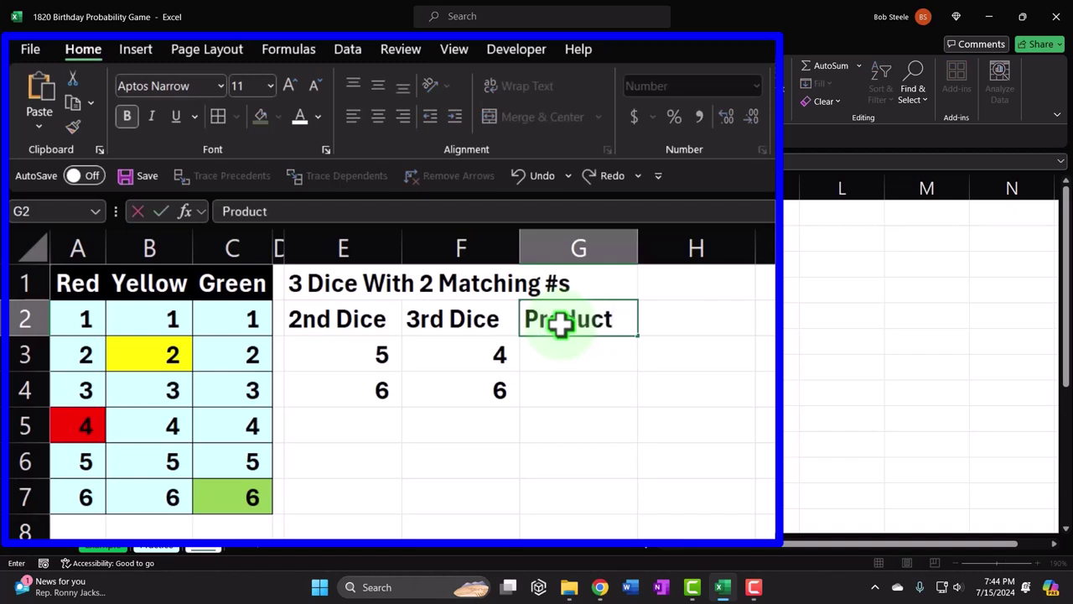
key(Return)
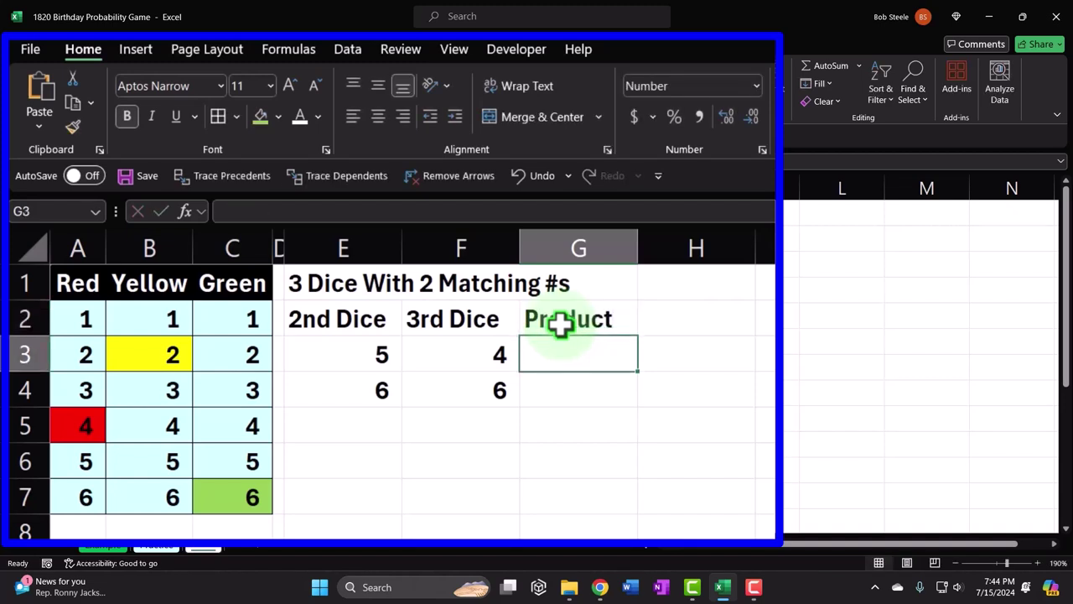
text(=)
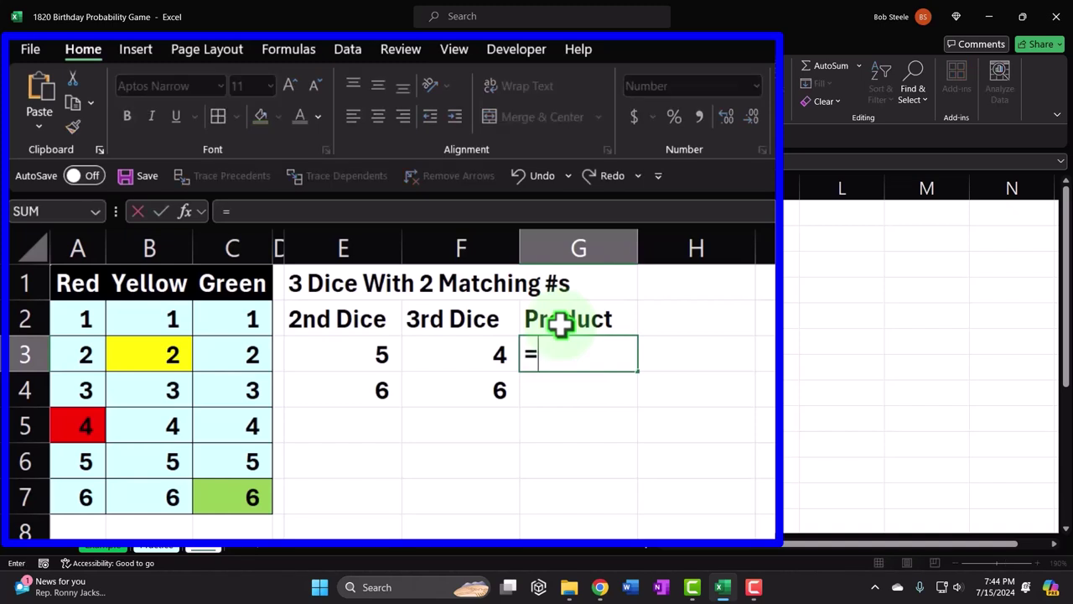
key(Left)
key(Left)
text(*)
key(Left)
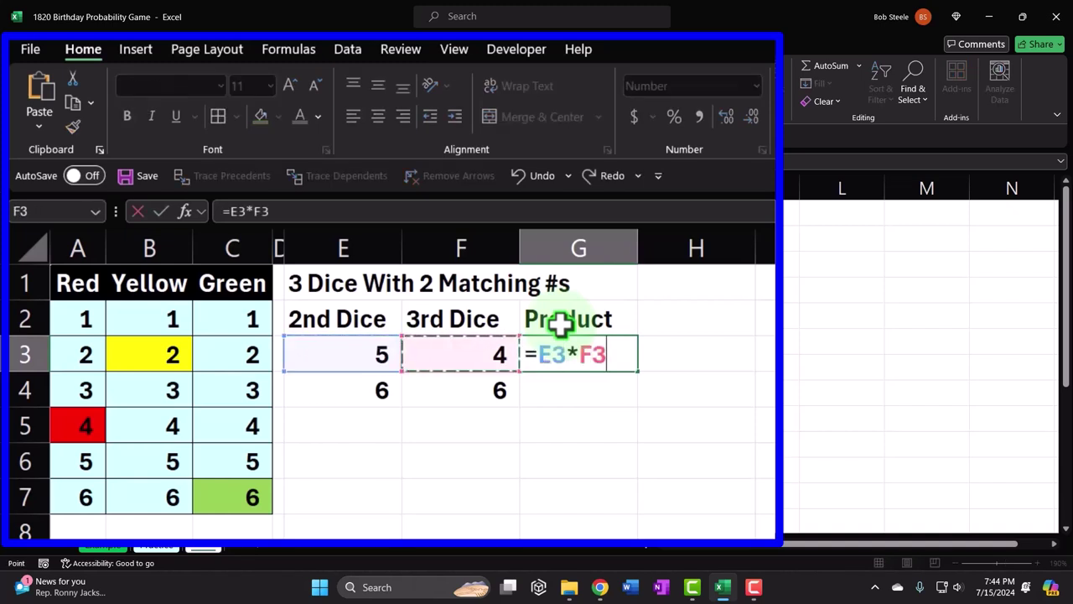
key(Return)
key(Up)
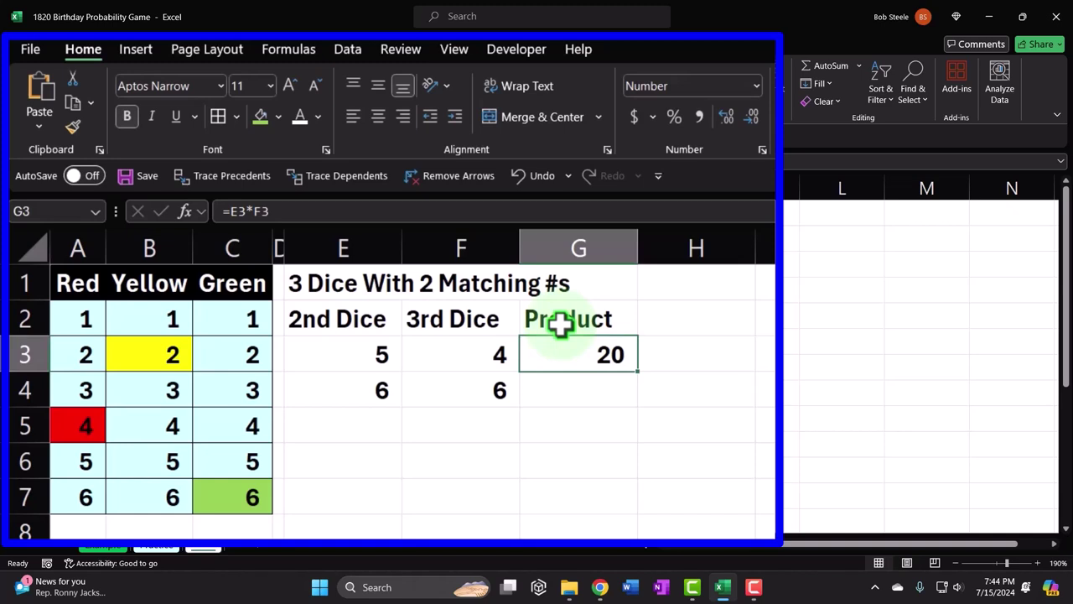
text(=prod)
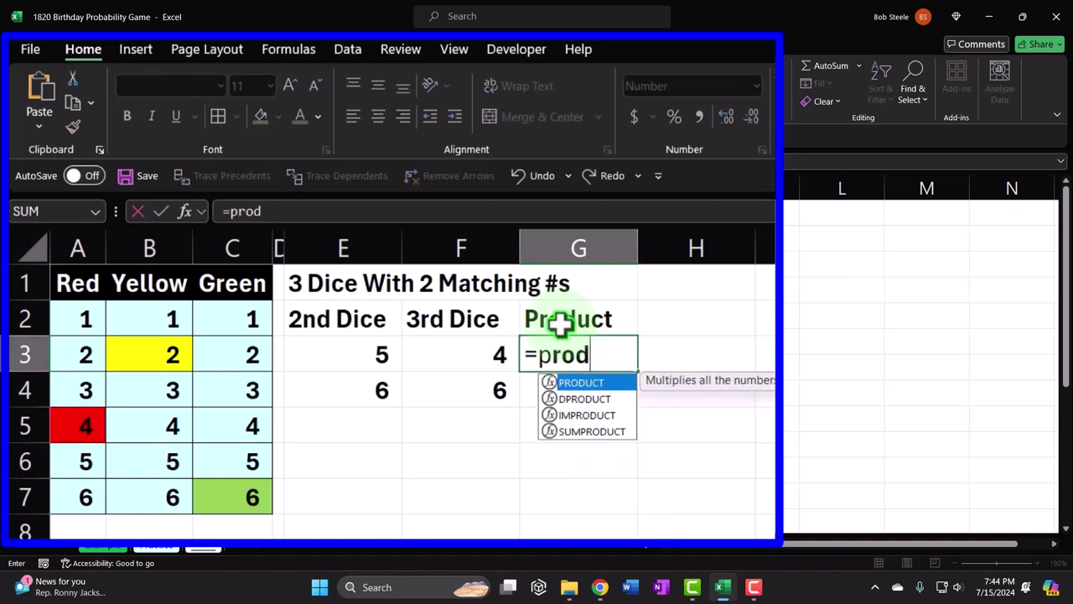
key(Tab)
key(Left)
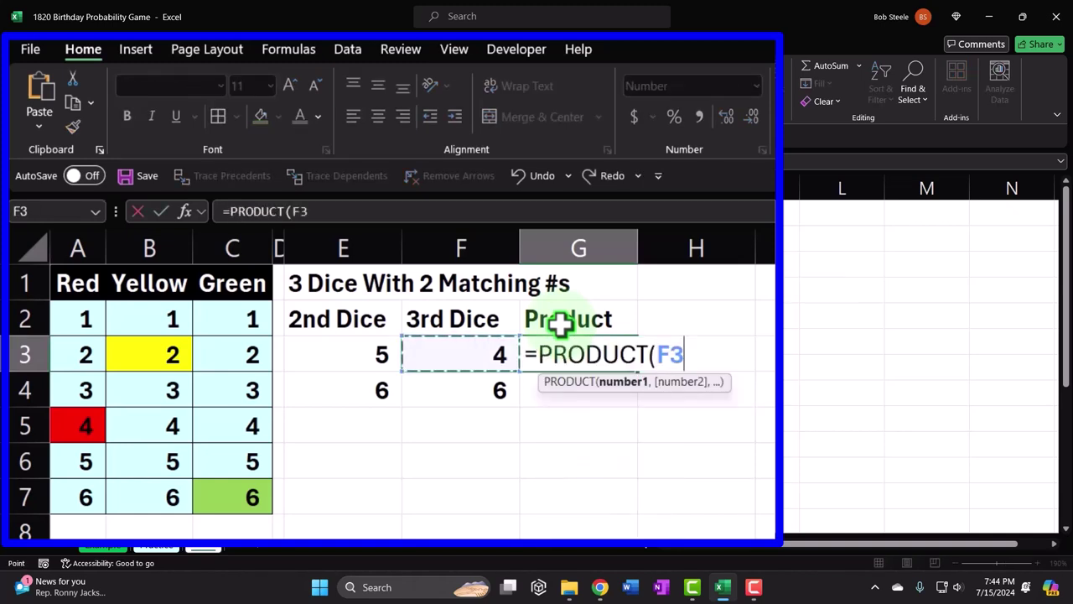
key(shift+Left)
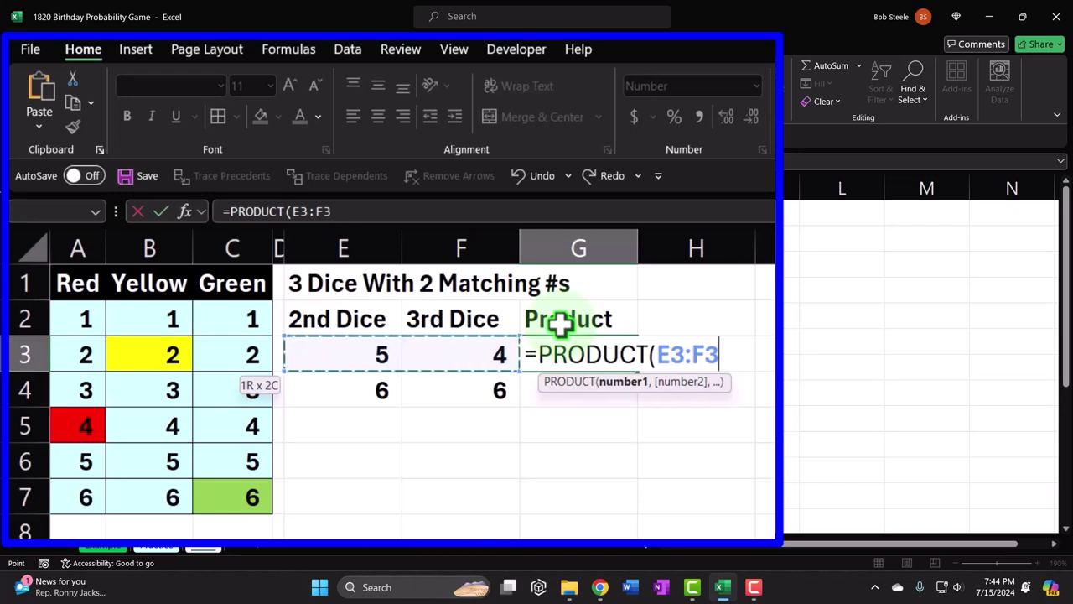
key(Return)
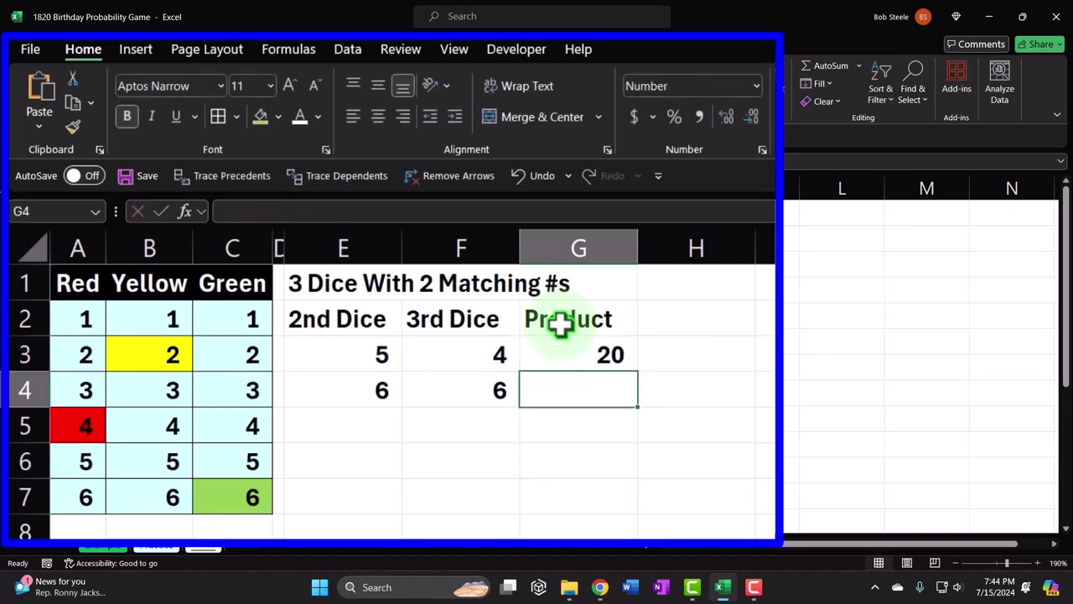
Step: Enter =PRODUCT(E4:F4) in G4, giving 36
text(=pro)
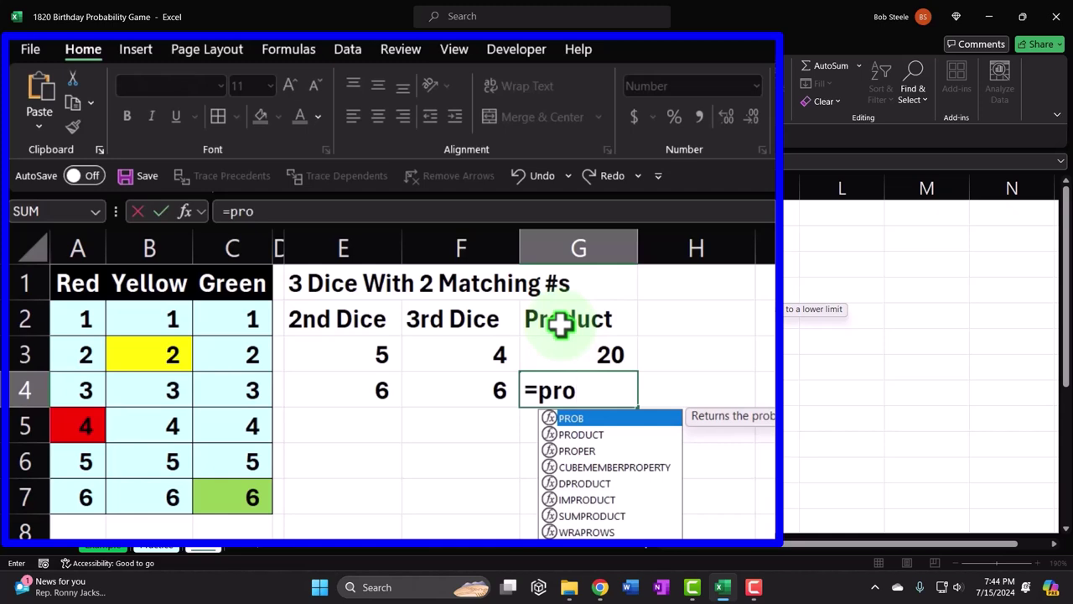
text(d)
key(Tab)
key(Left)
key(shift+Left)
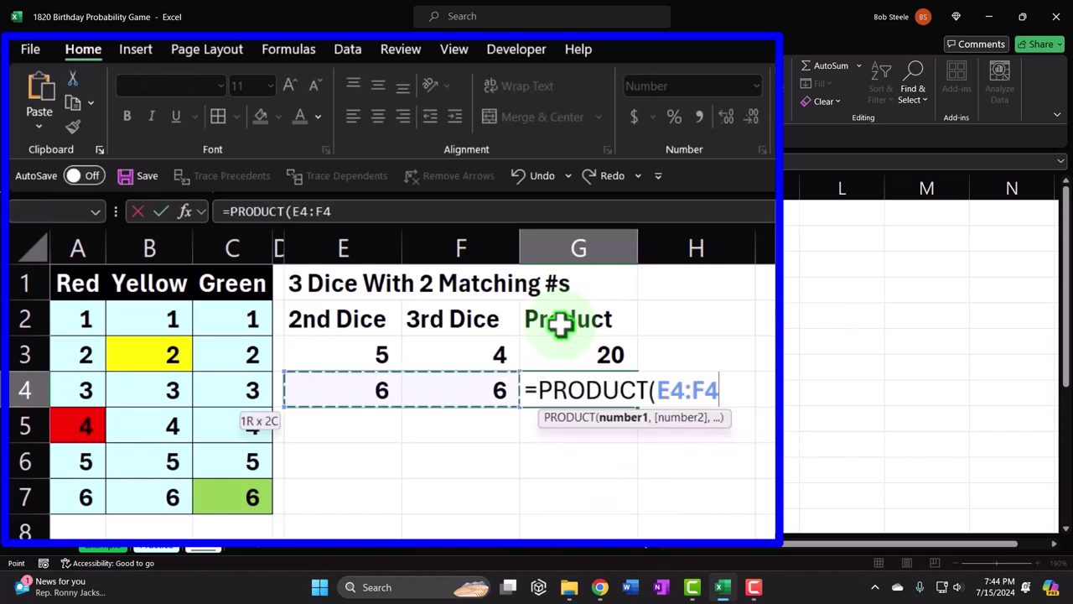
key(Return)
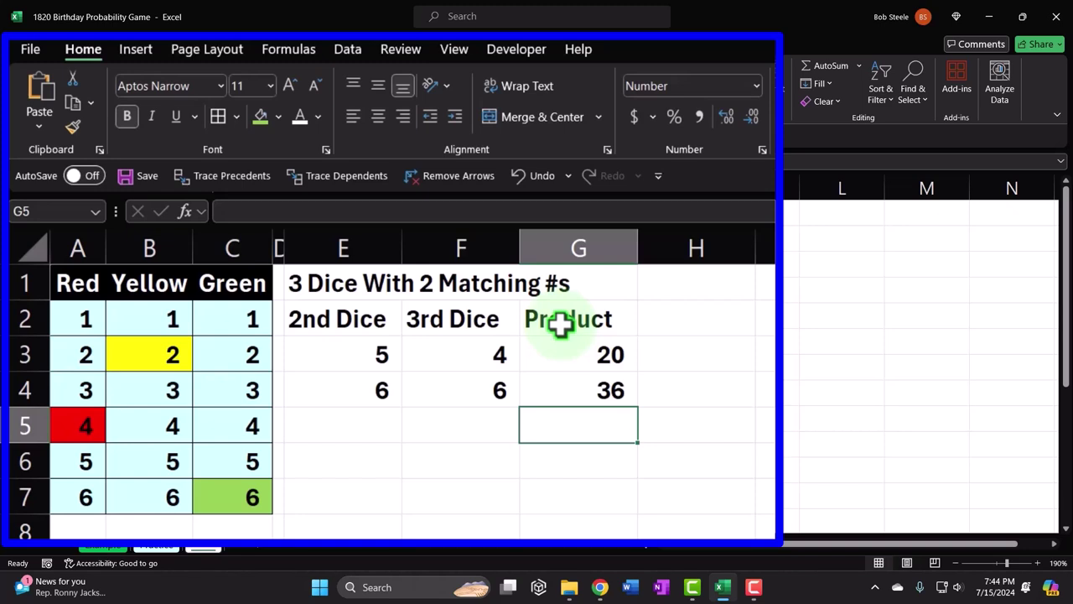
key(Right)
key(Up)
key(Up)
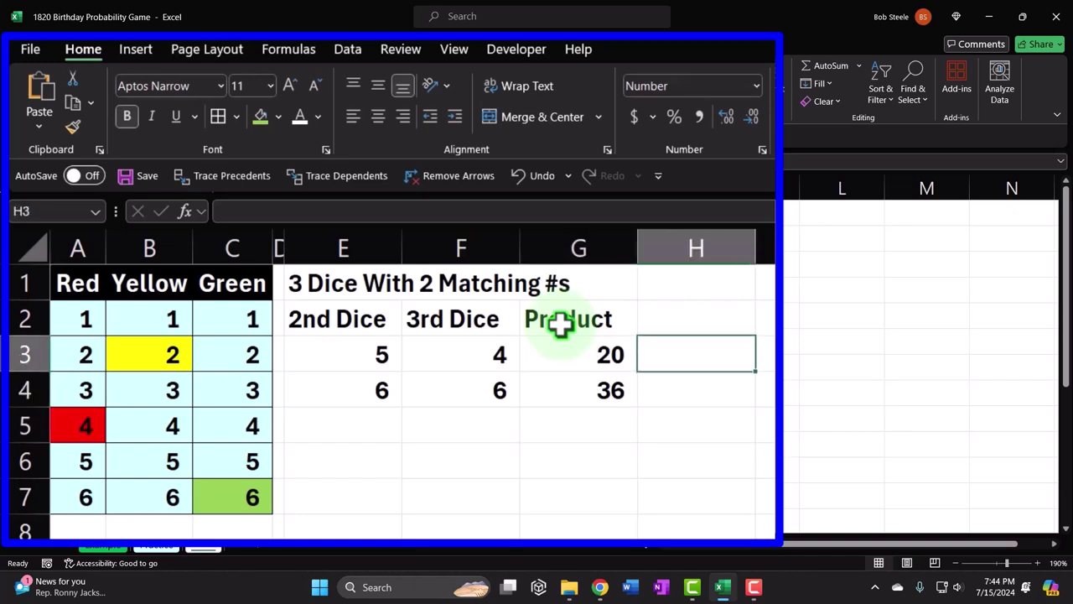
Step: Enter =G3/G4 in H3 and format it as a two-decimal percentage, 55.56%
text(=)
key(Left)
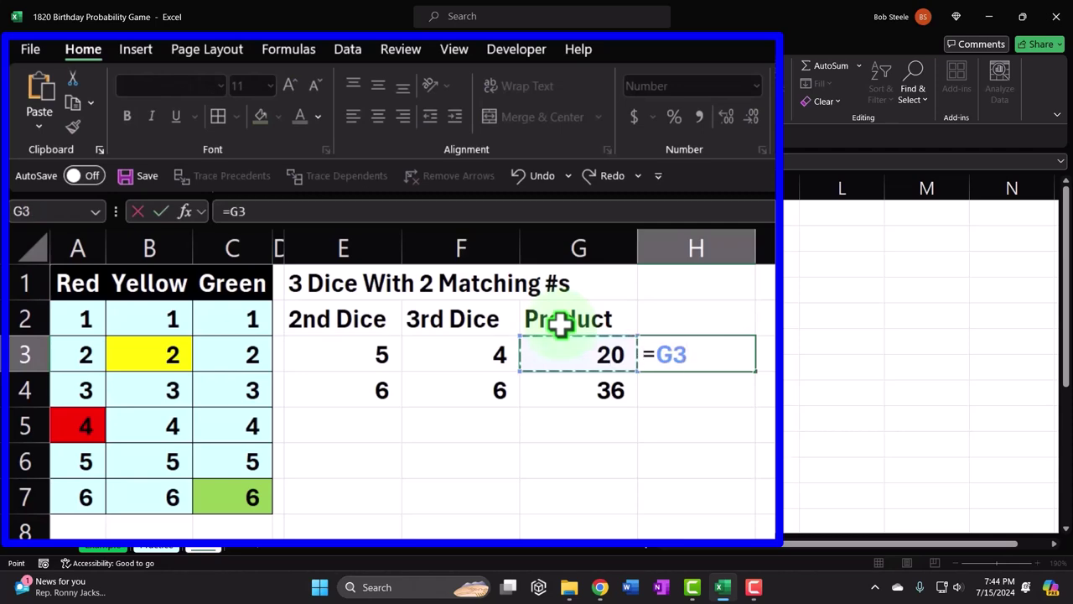
text(/)
key(Down)
key(Return)
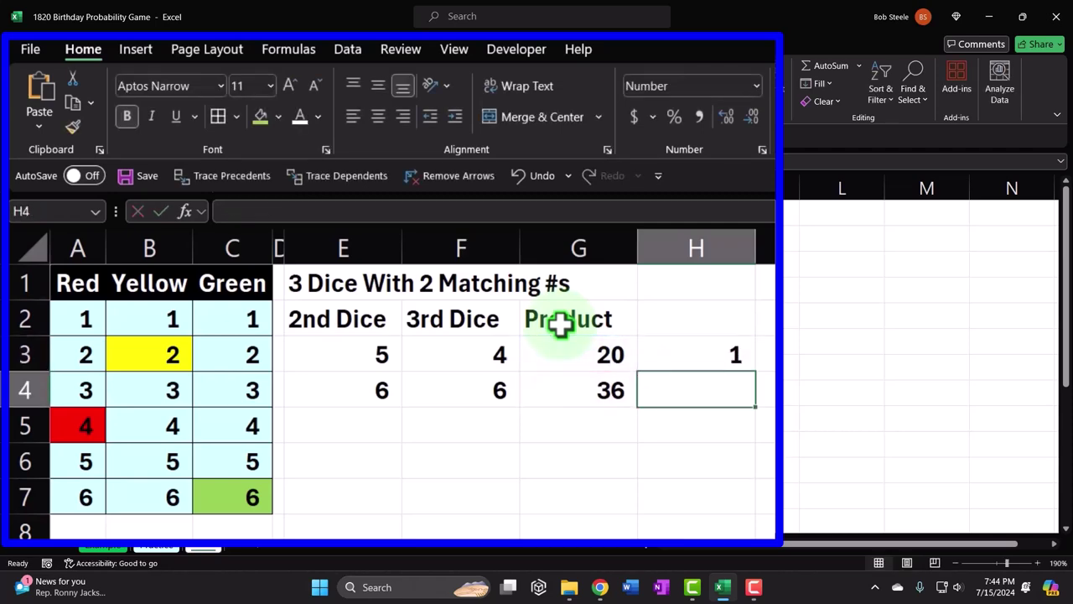
key(Up)
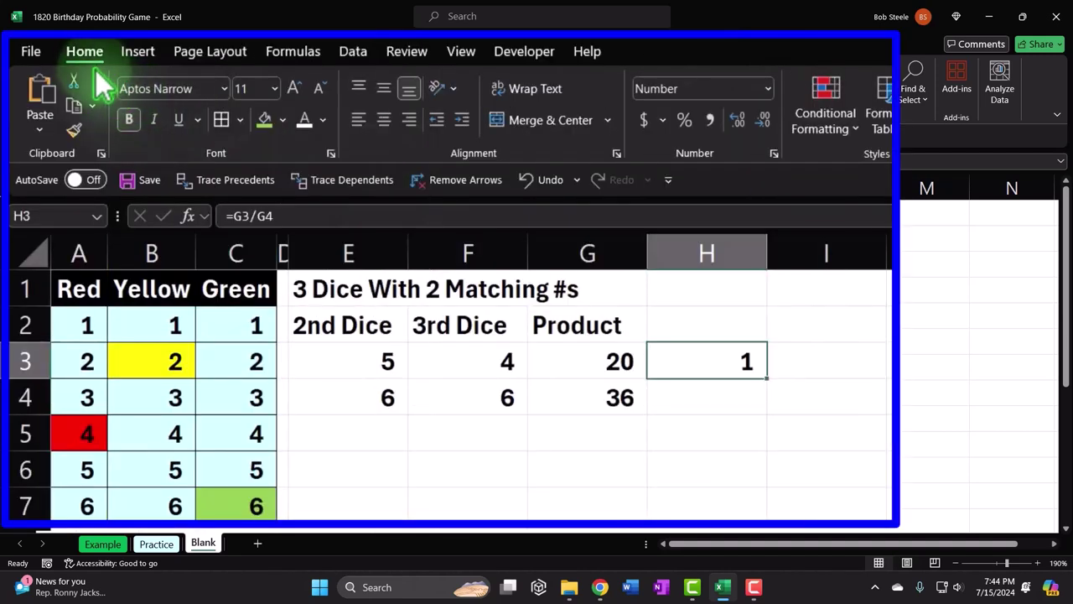
click(684, 120)
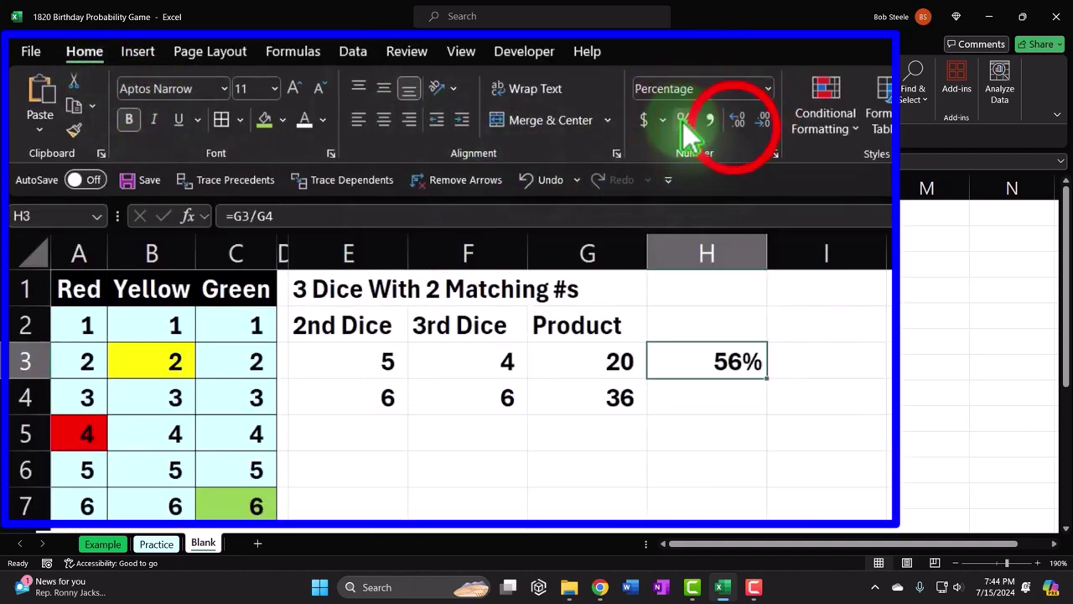
click(737, 121)
click(737, 121)
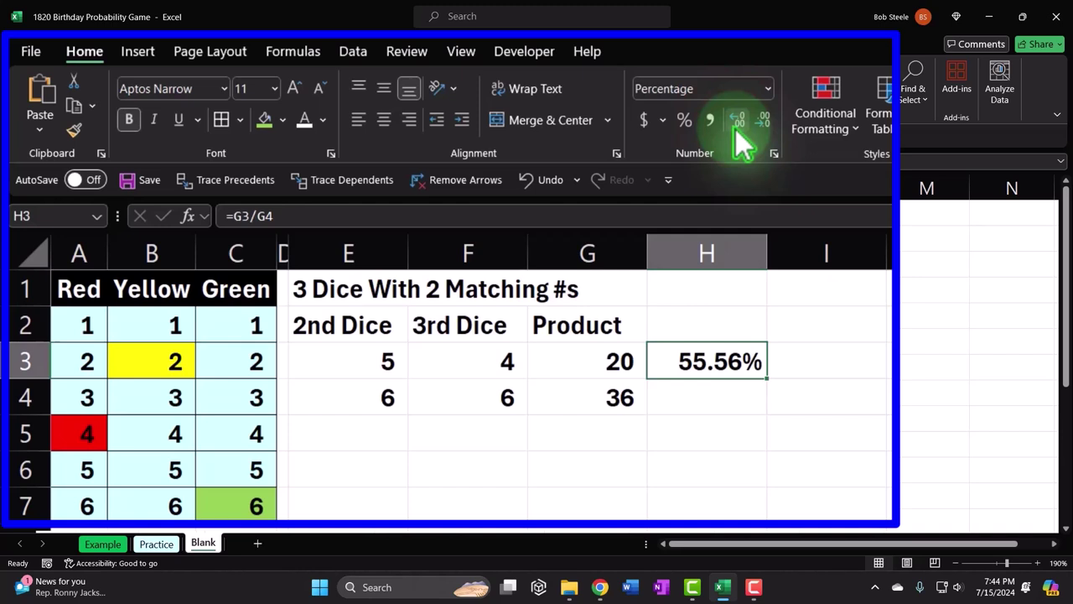
key(Return)
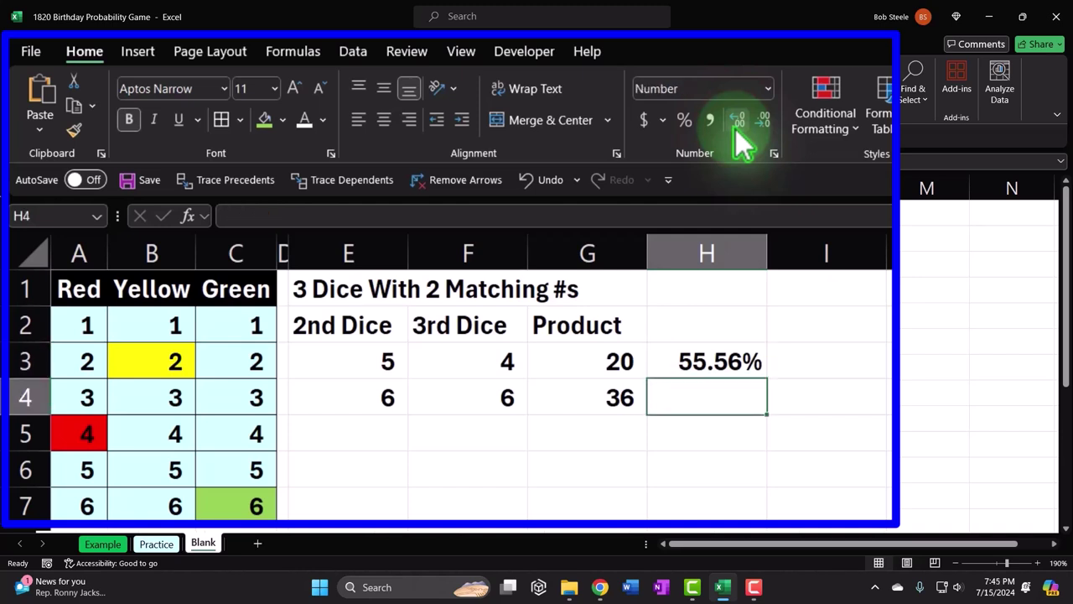
key(Down)
key(Left)
key(Left)
key(Left)
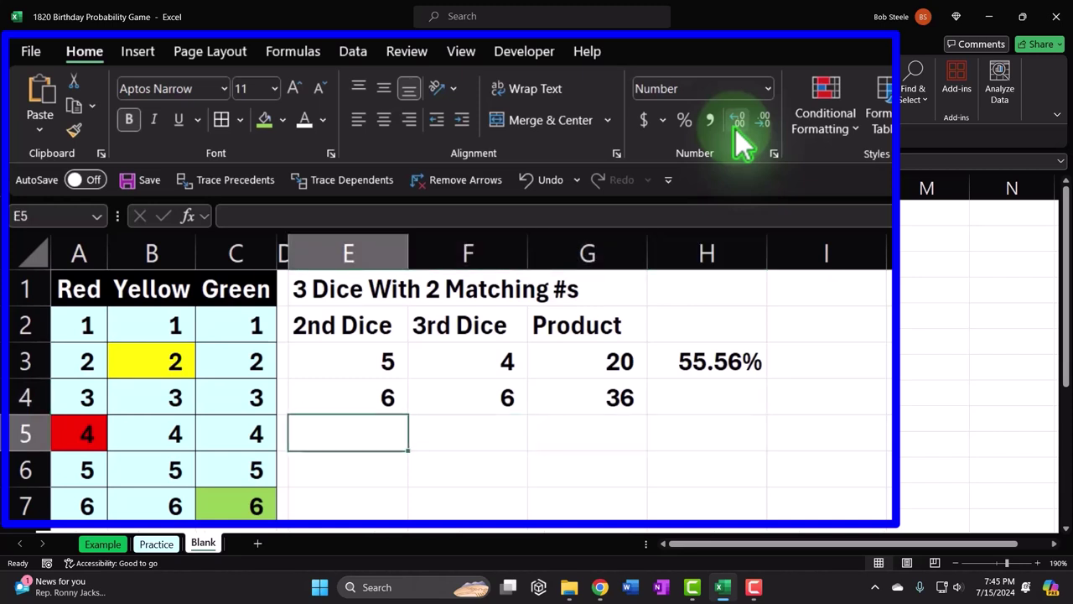
Step: Enter =E3/E4 in E5 and format it as a two-decimal percentage, 83.33%
text(=)
key(Up)
key(Up)
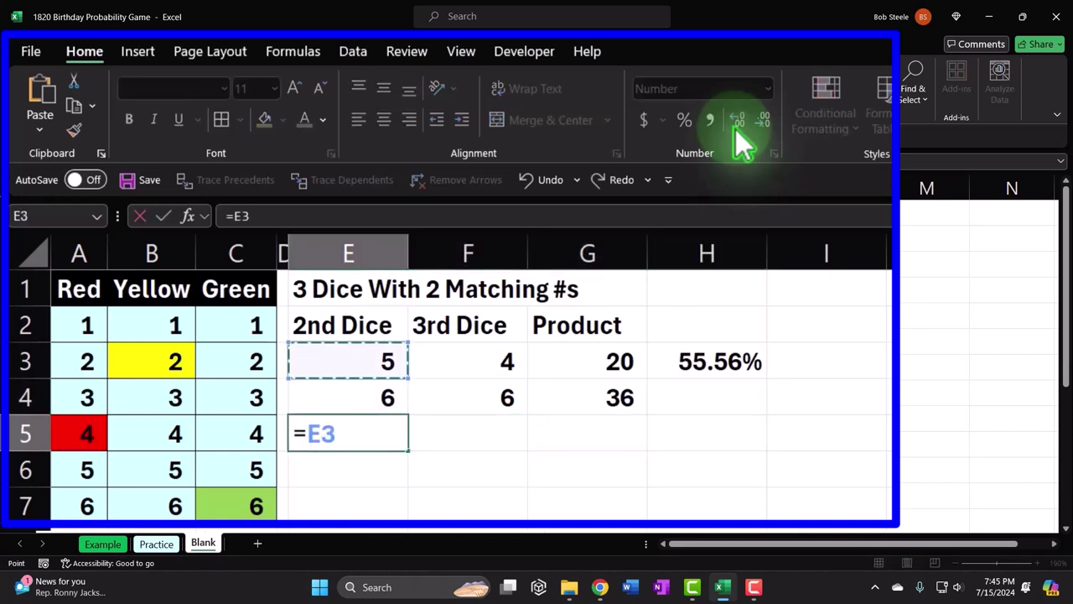
text(/)
key(Up)
key(Return)
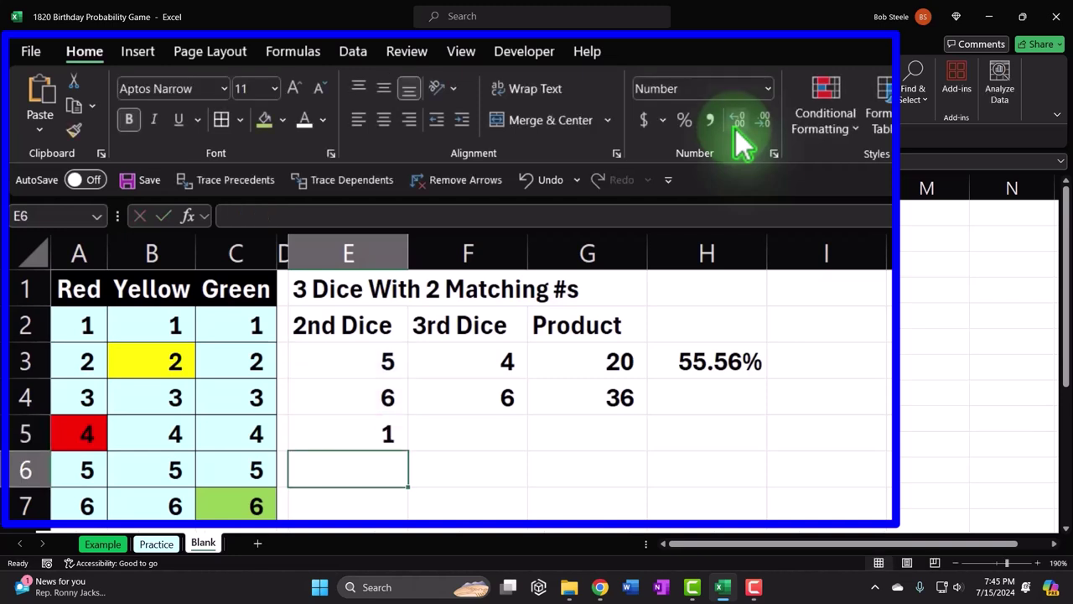
key(Up)
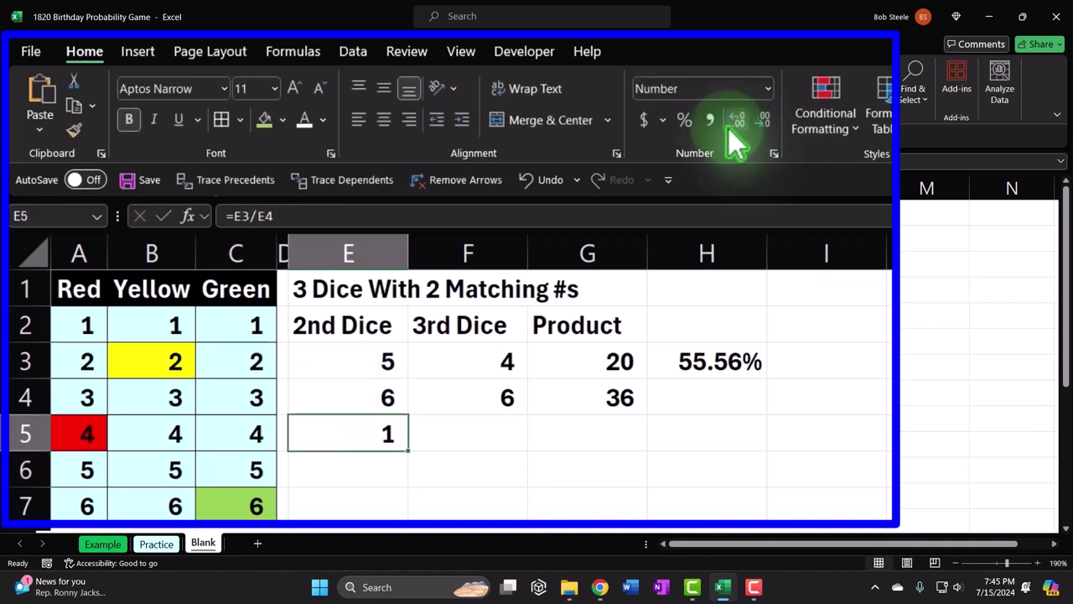
click(686, 124)
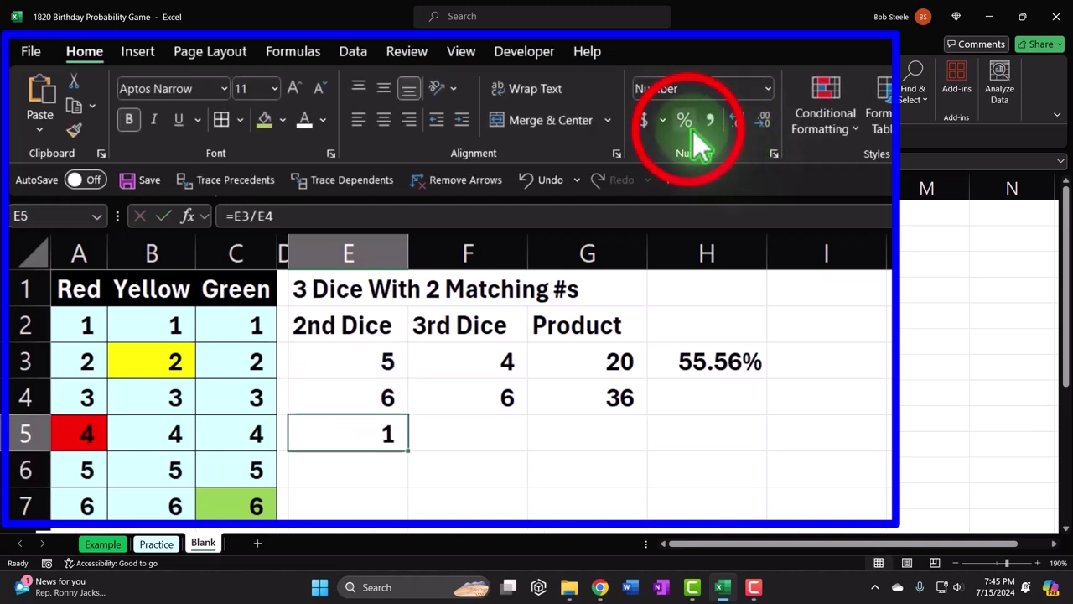
click(738, 121)
click(737, 122)
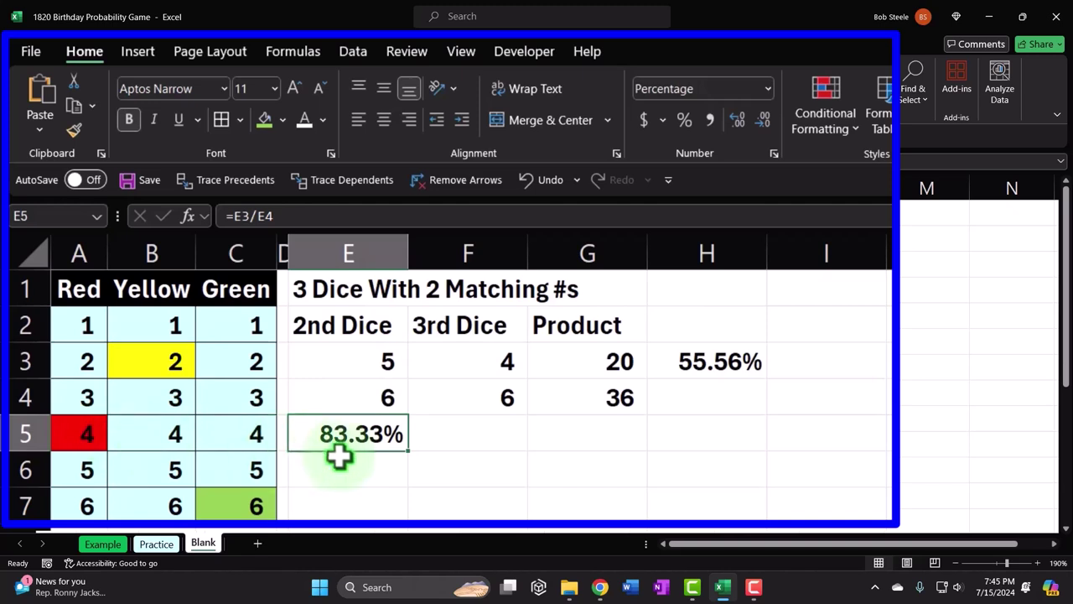
Step: Fill the ratio formula right into F5 and G5, giving 66.67% and =G3/G4
click(408, 453)
drag(409, 454, 491, 446)
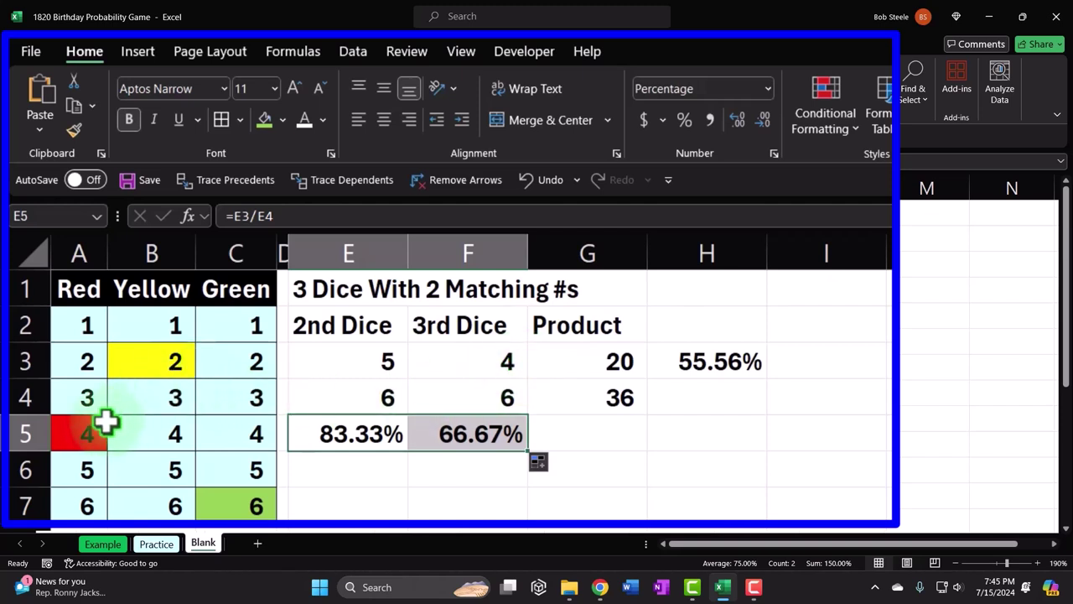
drag(528, 451, 613, 456)
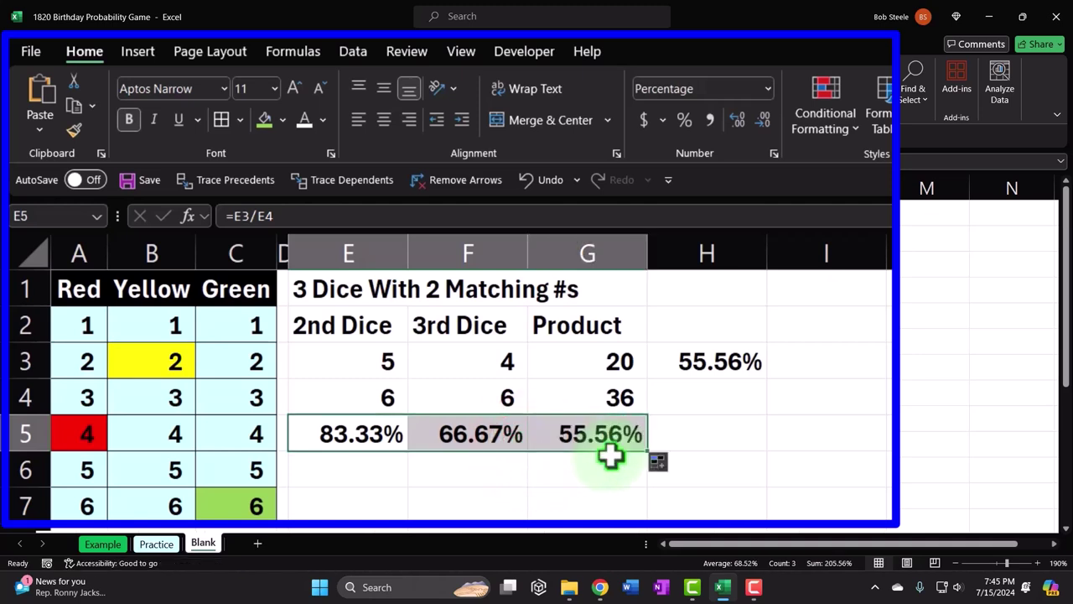
double_click(609, 438)
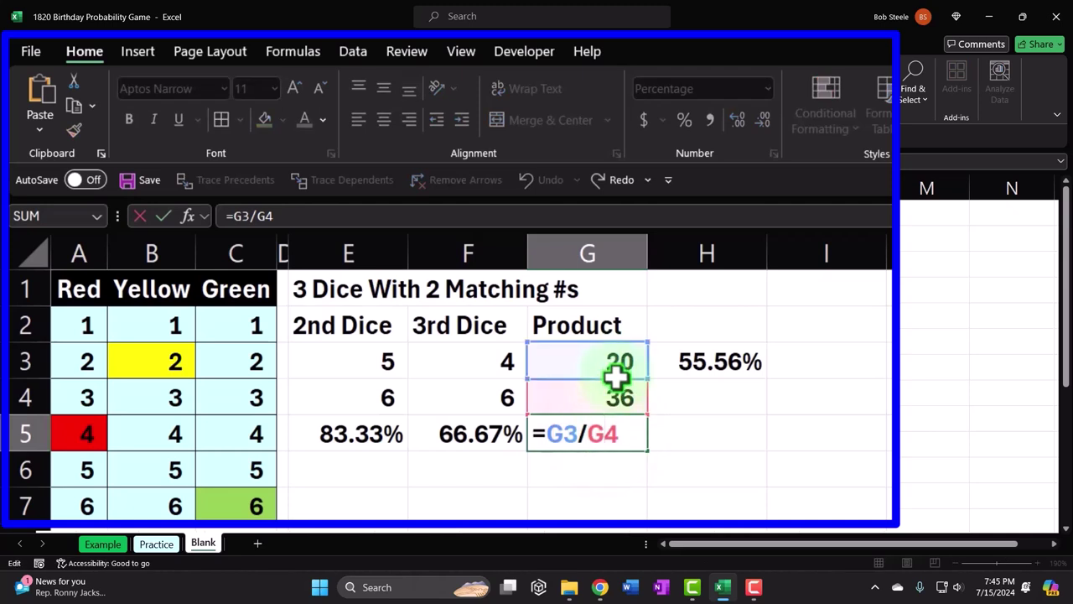
Step: Enter =PRODUCT(E5:F5) in H5
key(Return)
key(Right)
key(Up)
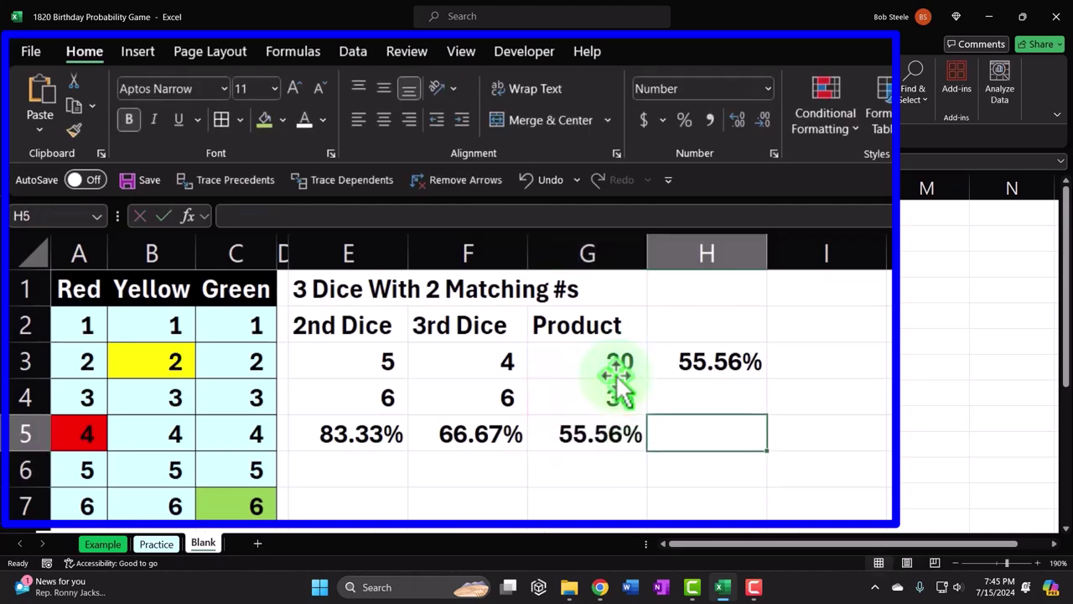
text(=produc)
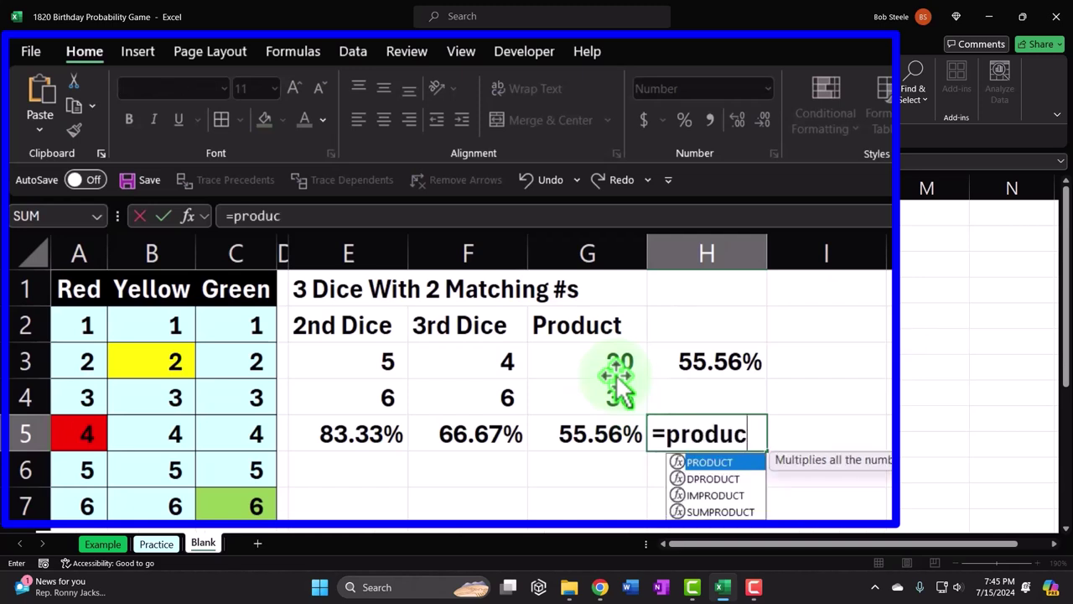
key(Left)
key(Right)
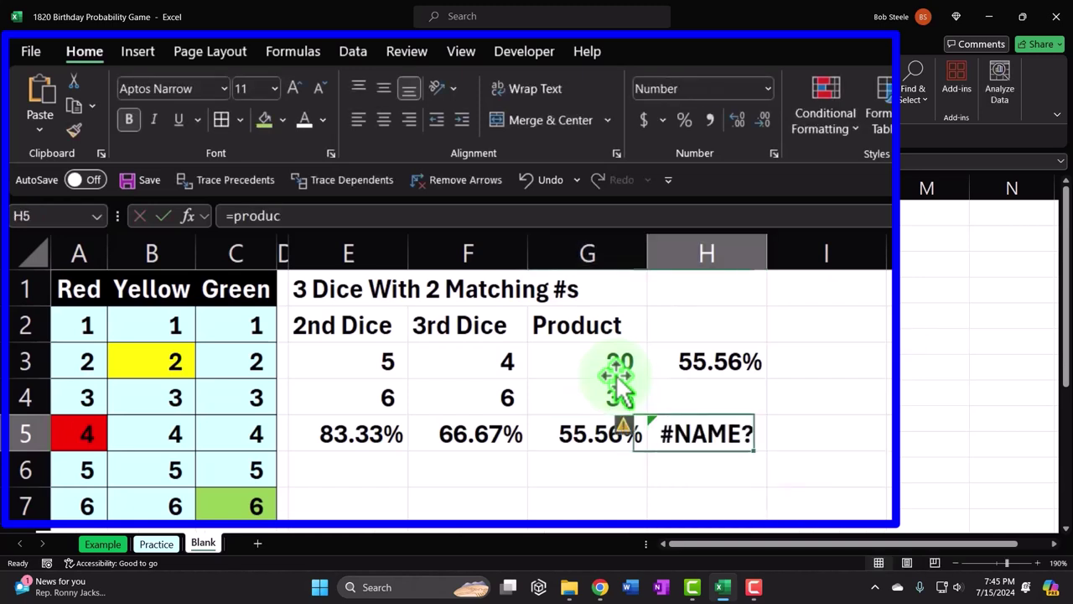
text(=p)
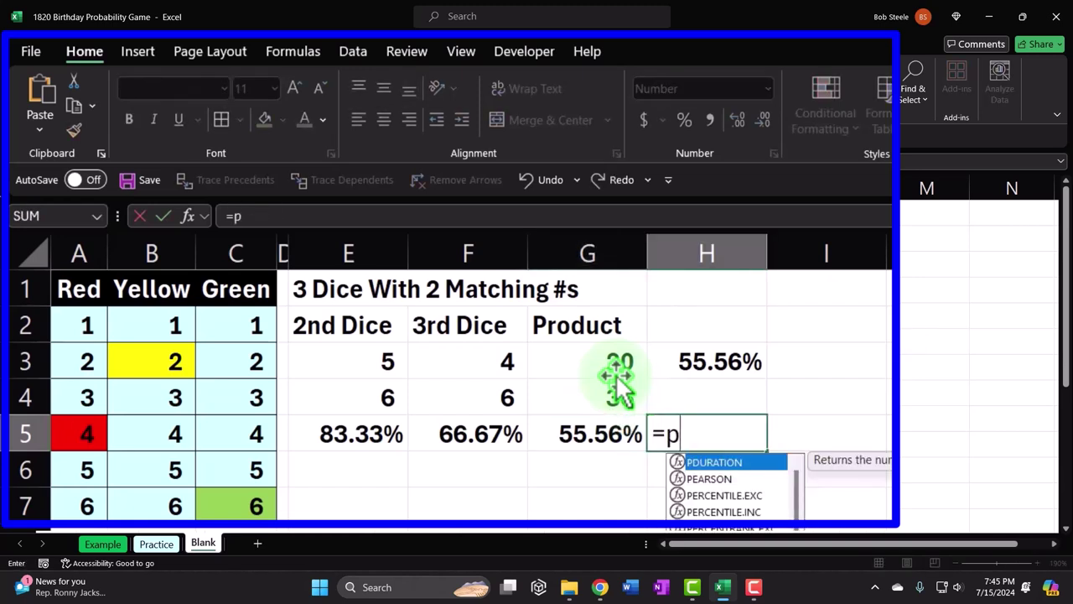
text(rod)
key(Tab)
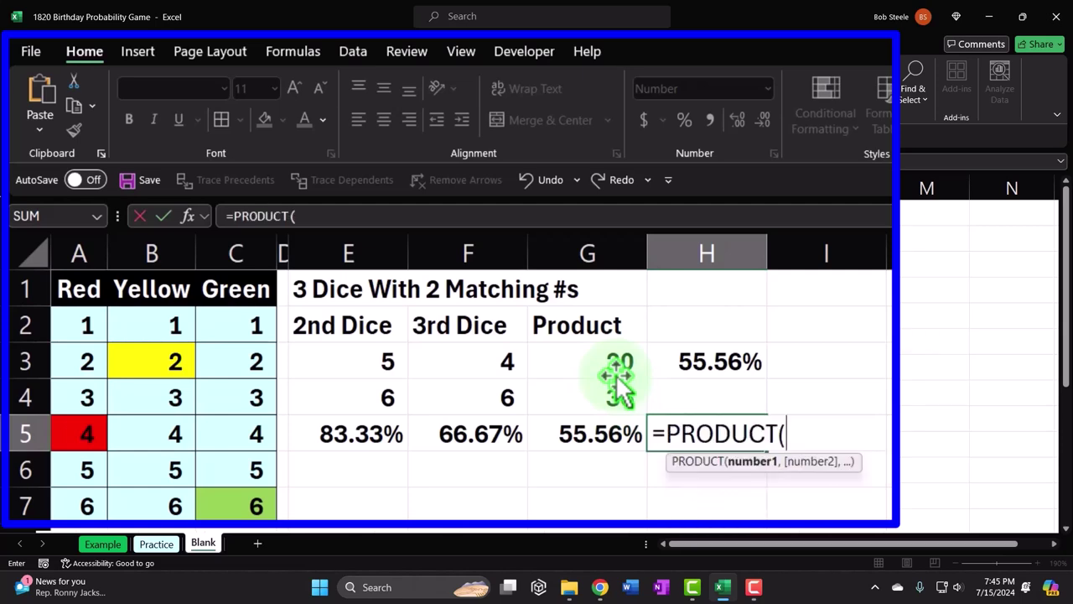
key(Left)
key(Left)
key(shift+Left)
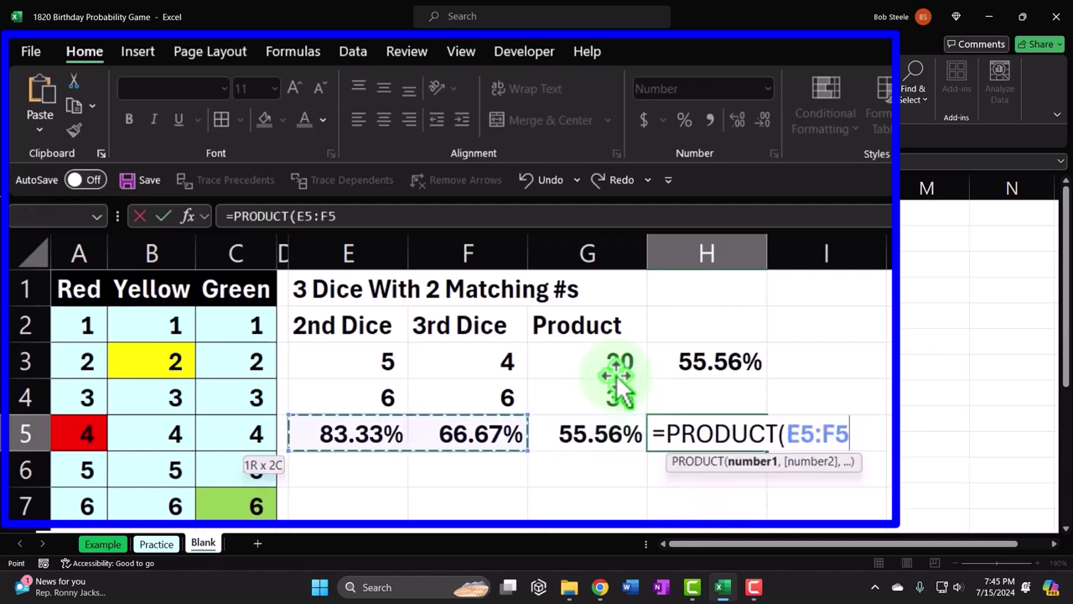
key(Return)
Step: Format H5 as a two-decimal percentage, 55.56%
key(Up)
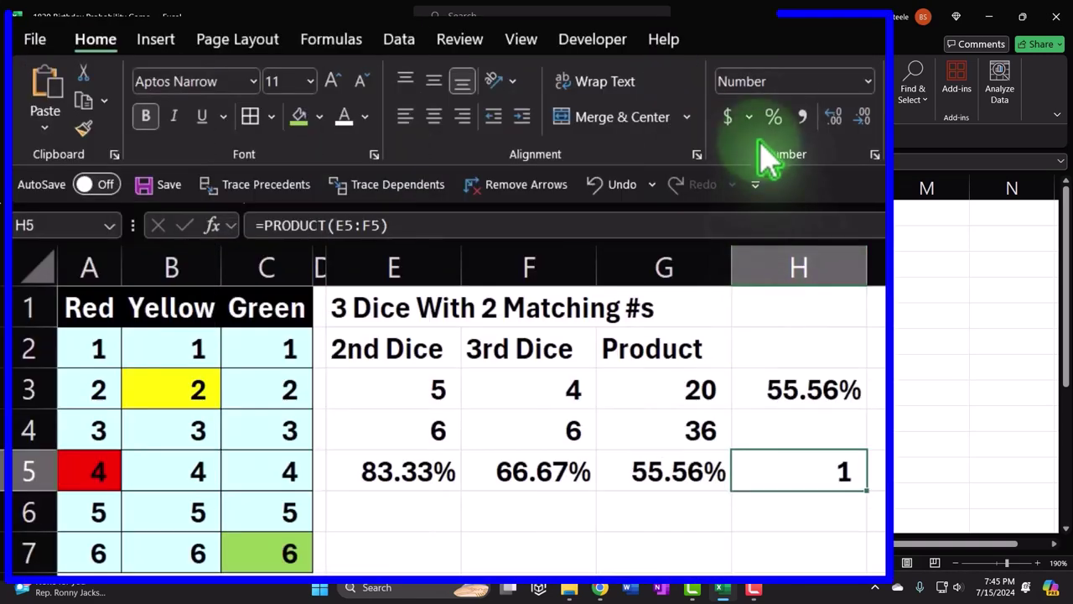
click(774, 116)
click(833, 116)
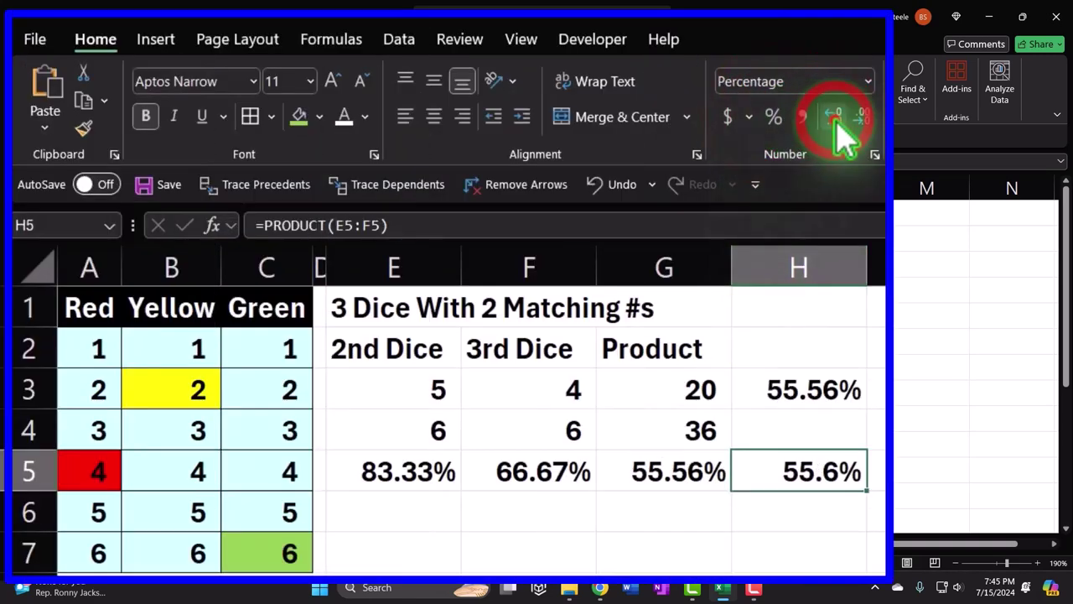
click(833, 116)
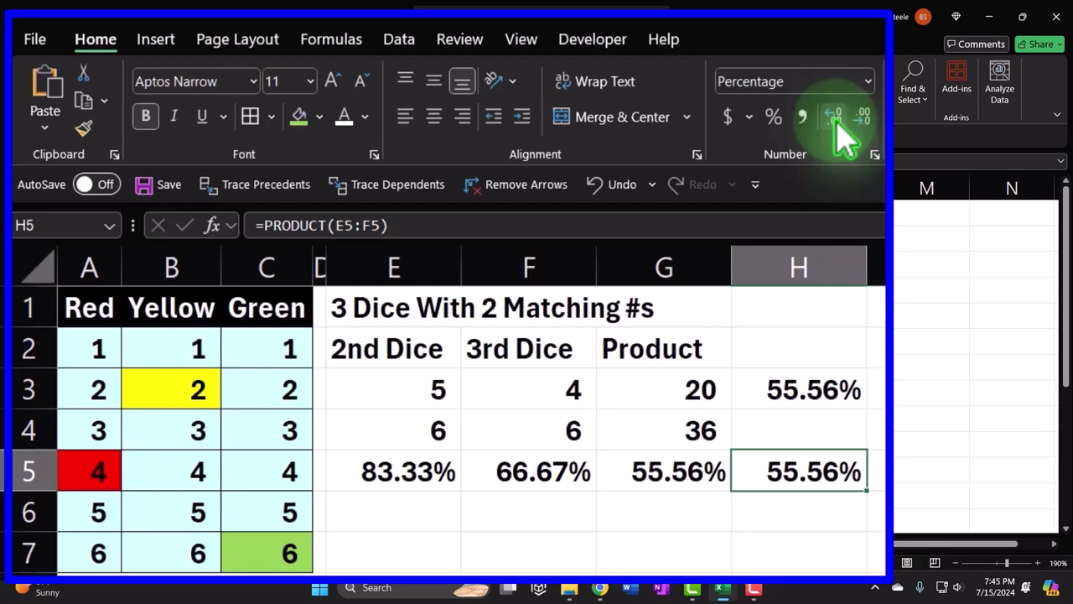
Step: Type the label 'Less' in F6 and enter 1 in H6
key(Return)
key(Left)
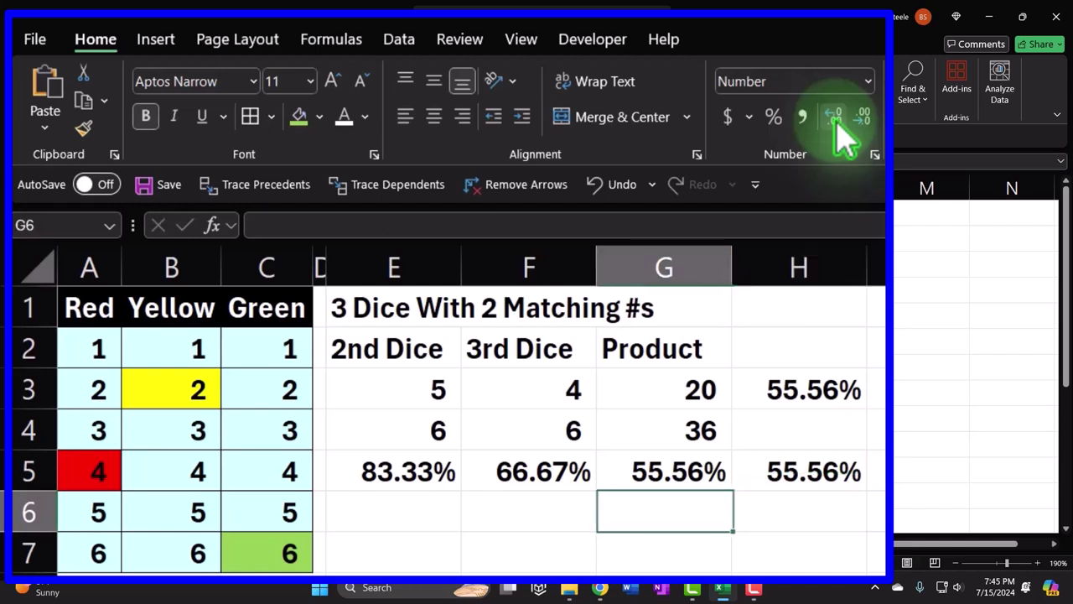
key(Left)
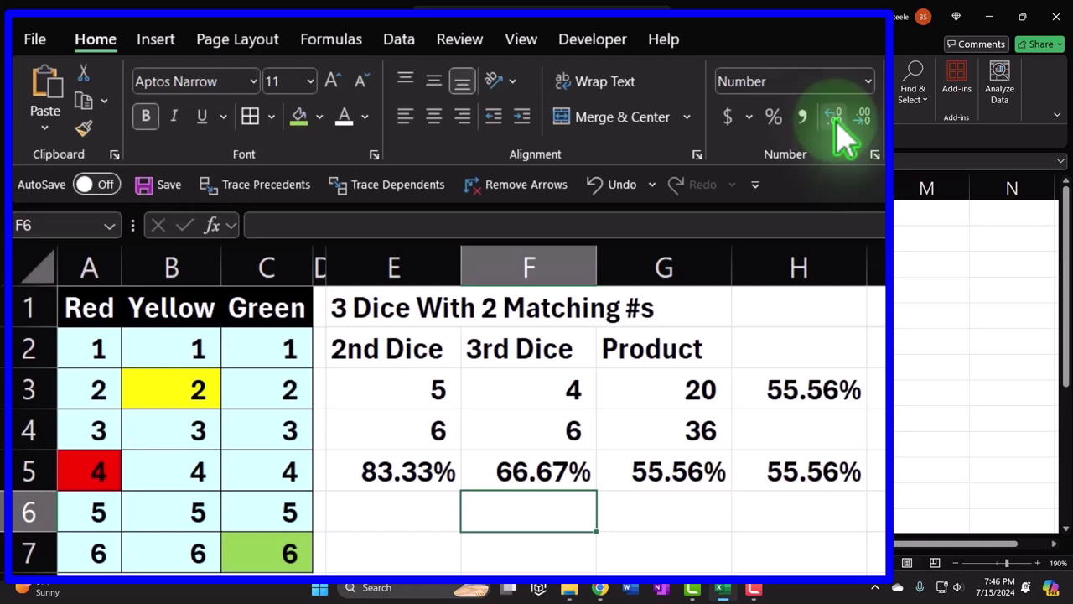
text(Less)
key(Right)
key(Right)
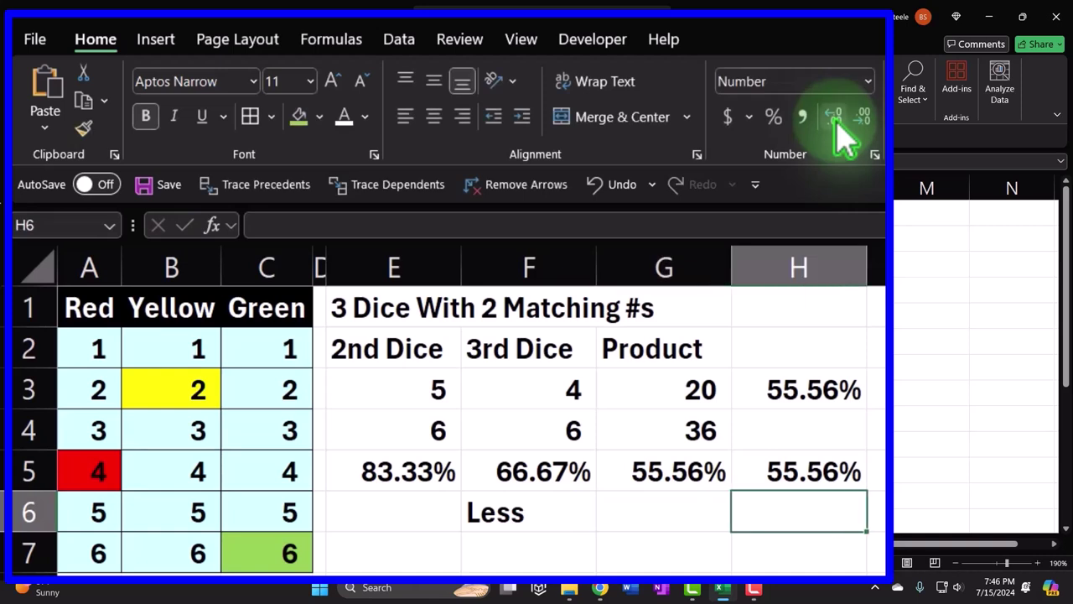
text(1)
key(Return)
key(Up)
Step: Format H6 as a two-decimal percentage, 100.00%
key(Right)
key(Right)
click(773, 119)
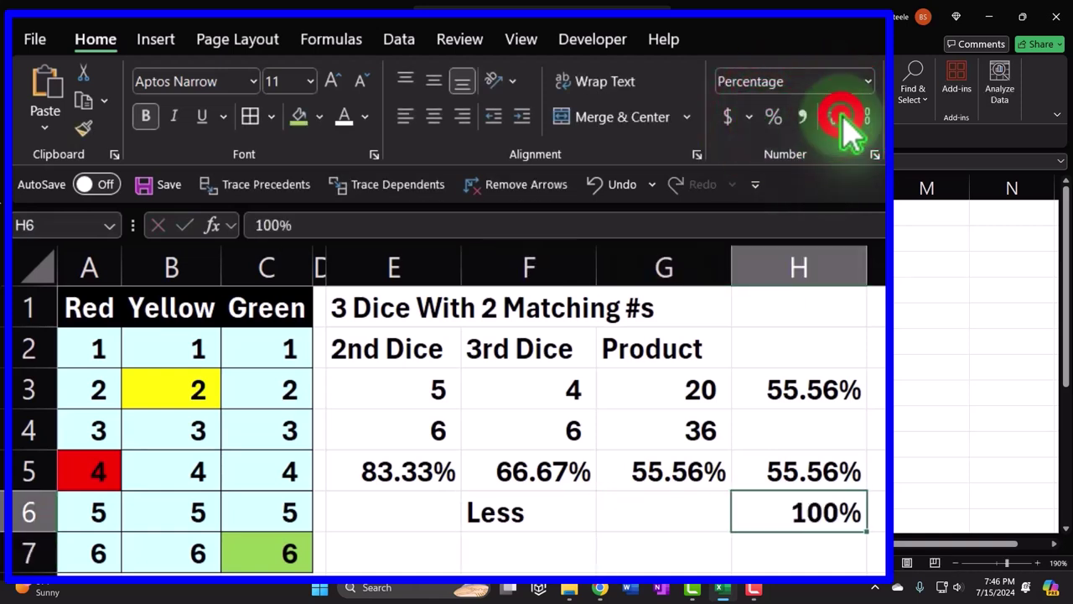
click(837, 117)
click(842, 118)
Step: Label F7 'Odds of mathcing #'
key(Down)
key(Left)
key(Left)
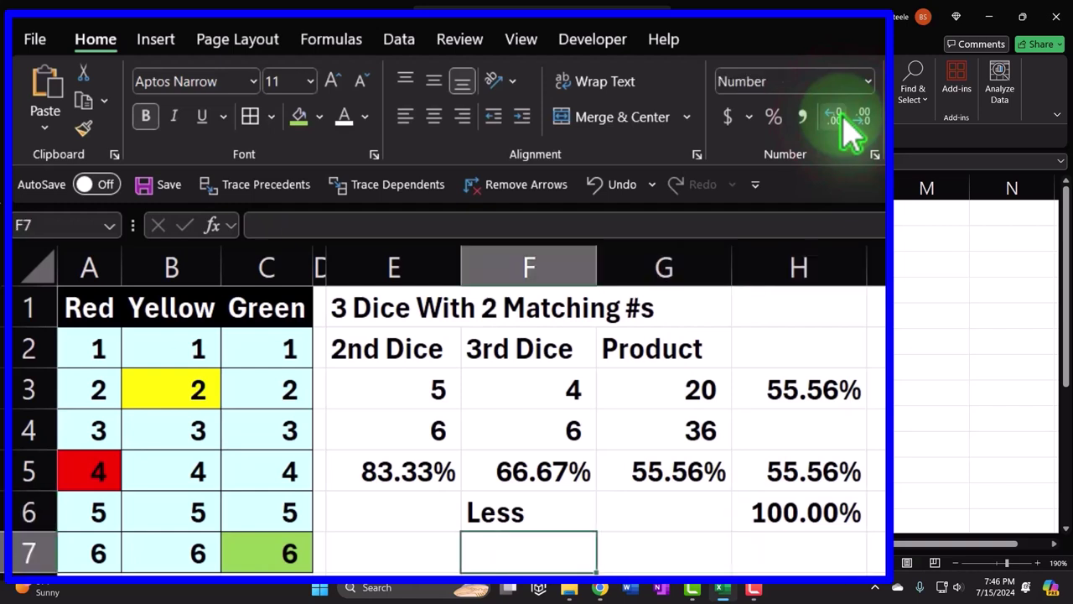
text(Odds )
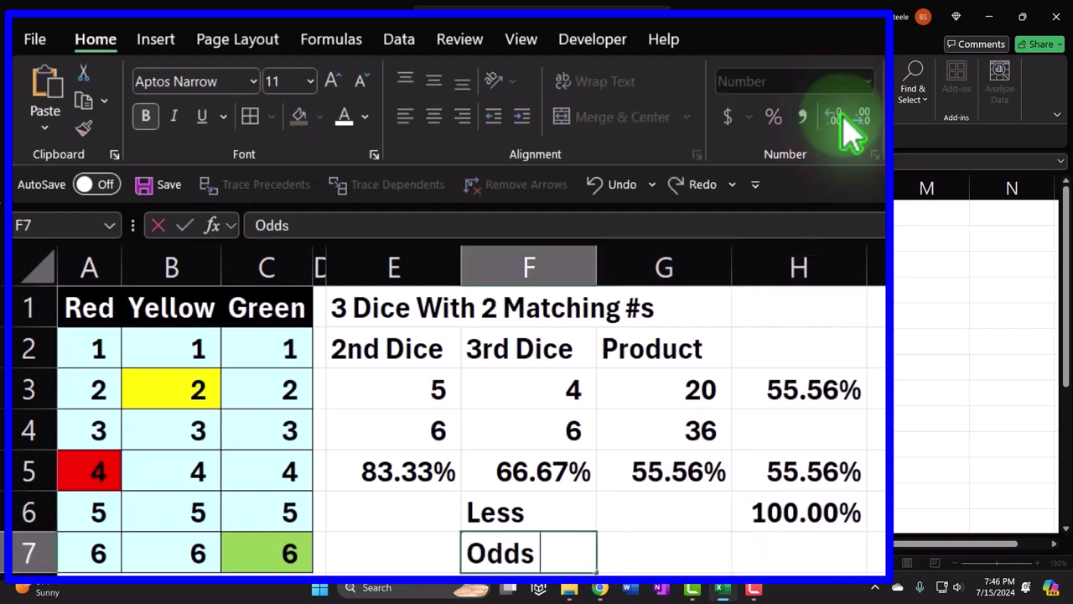
text(of mathcing )
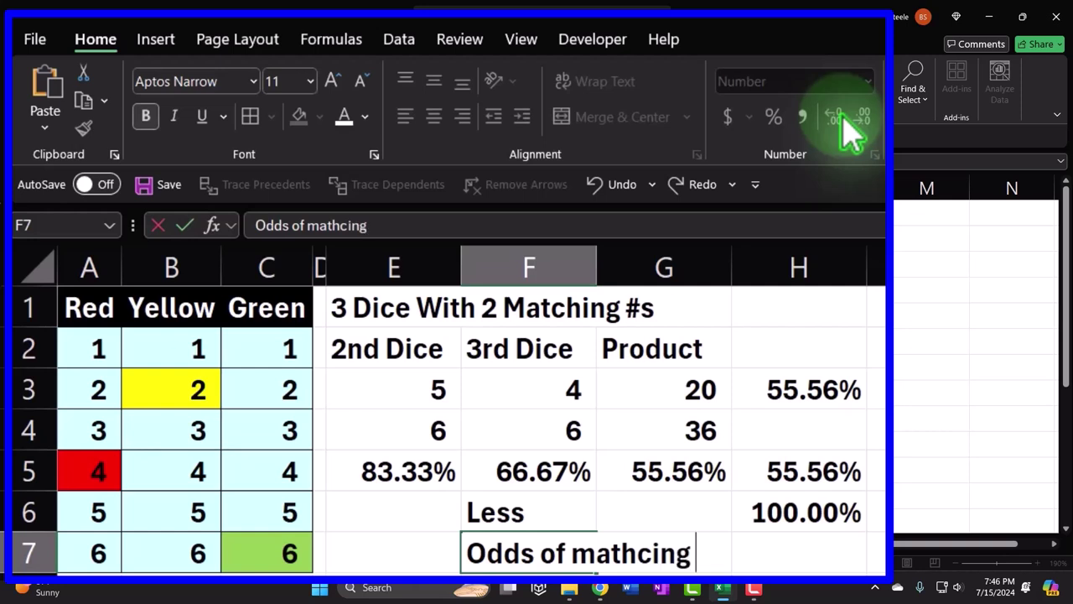
text(#)
key(Right)
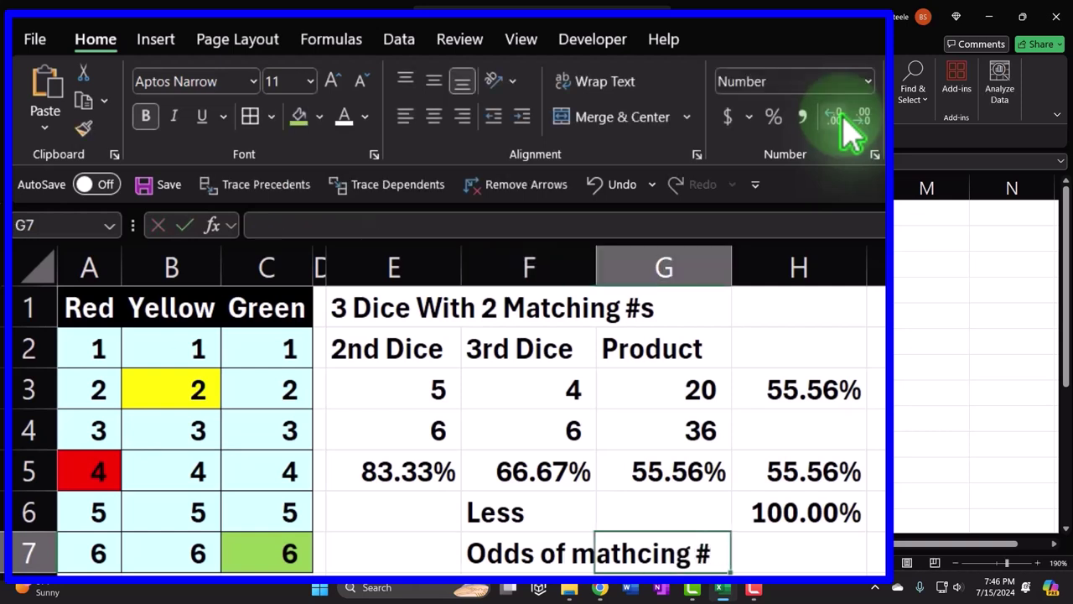
key(Right)
Step: Enter =H6-H5 in H7
text(=)
key(Up)
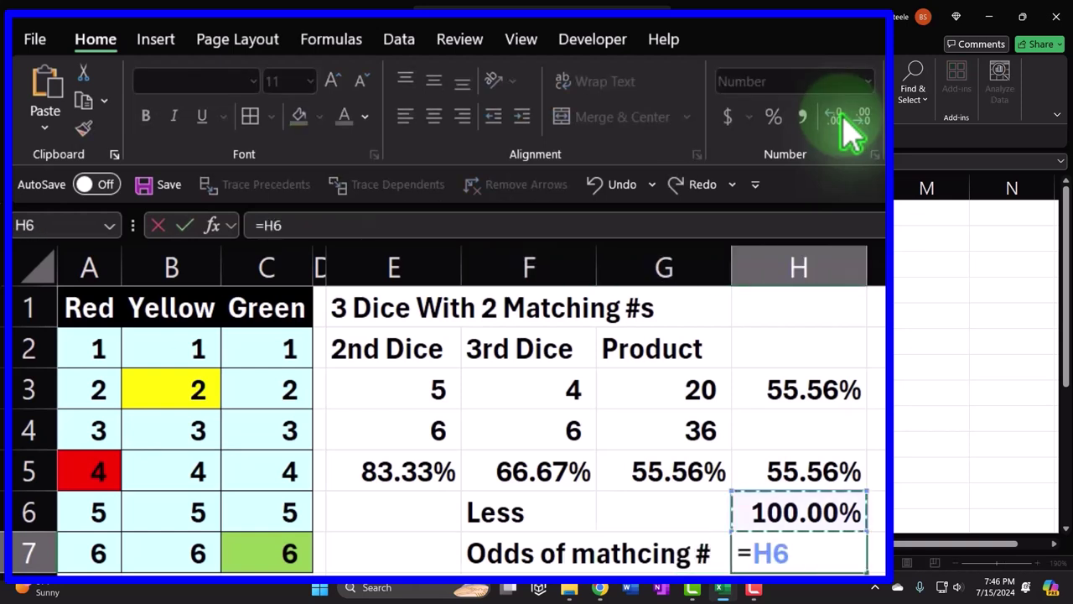
text(-)
key(Up)
key(Return)
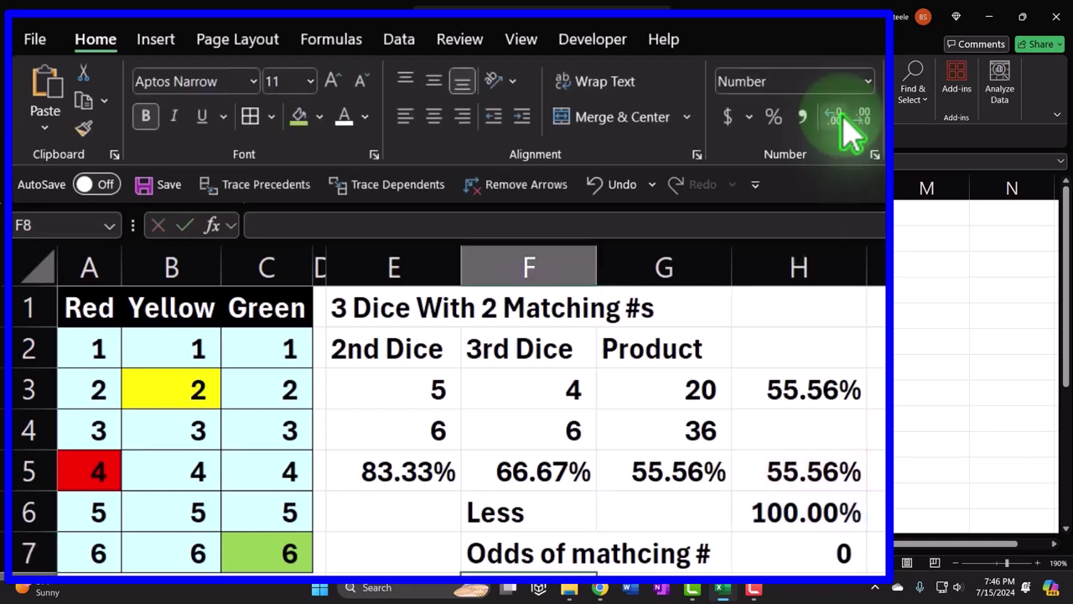
key(Up)
key(Right)
key(Right)
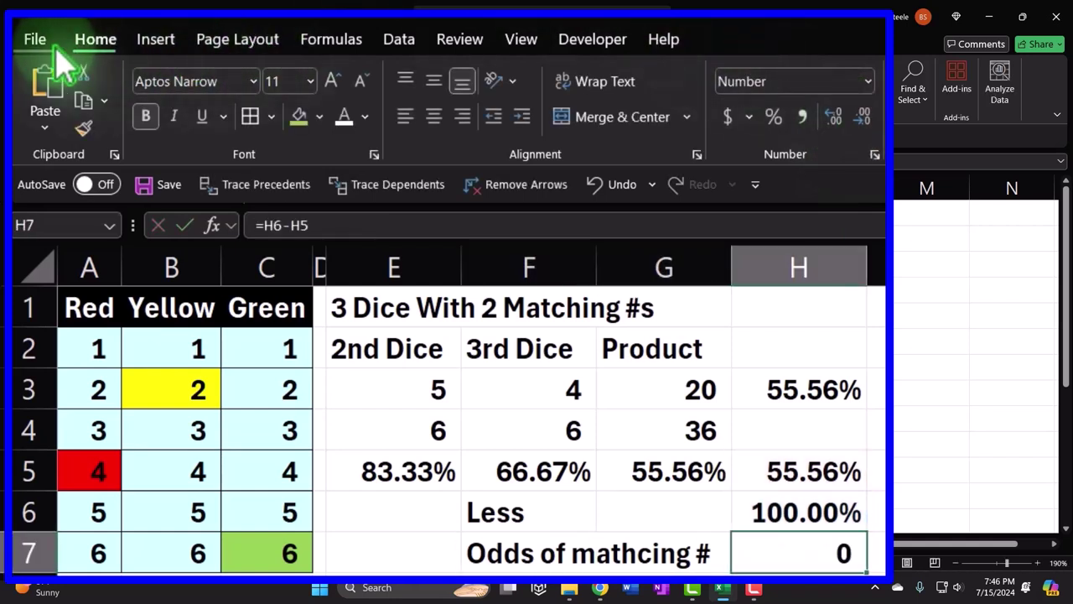
Step: Format H7 as a two-decimal percentage, 44.44%
click(773, 117)
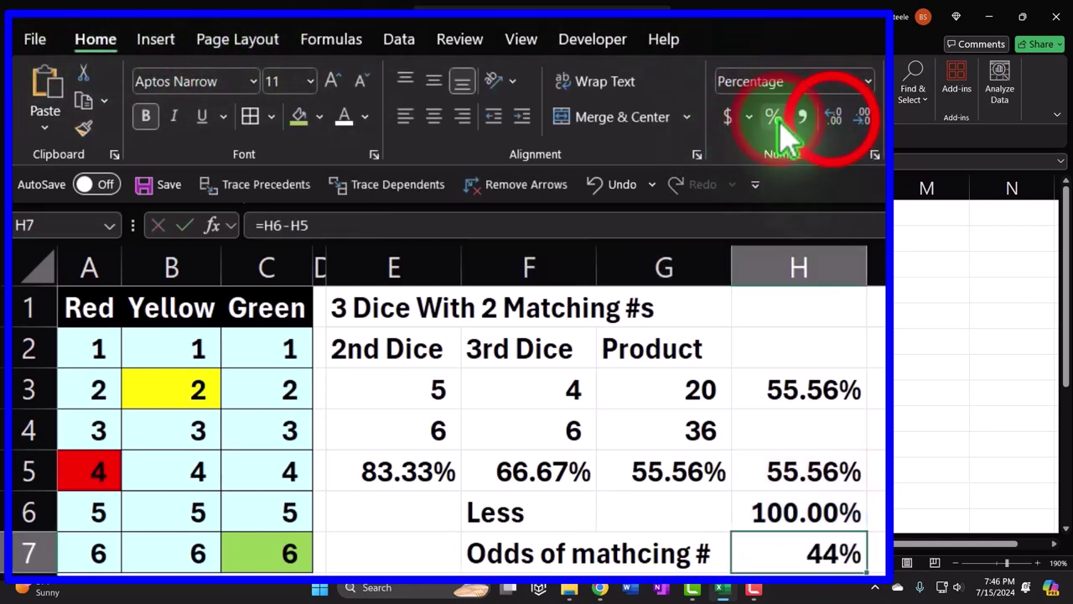
click(834, 117)
click(833, 117)
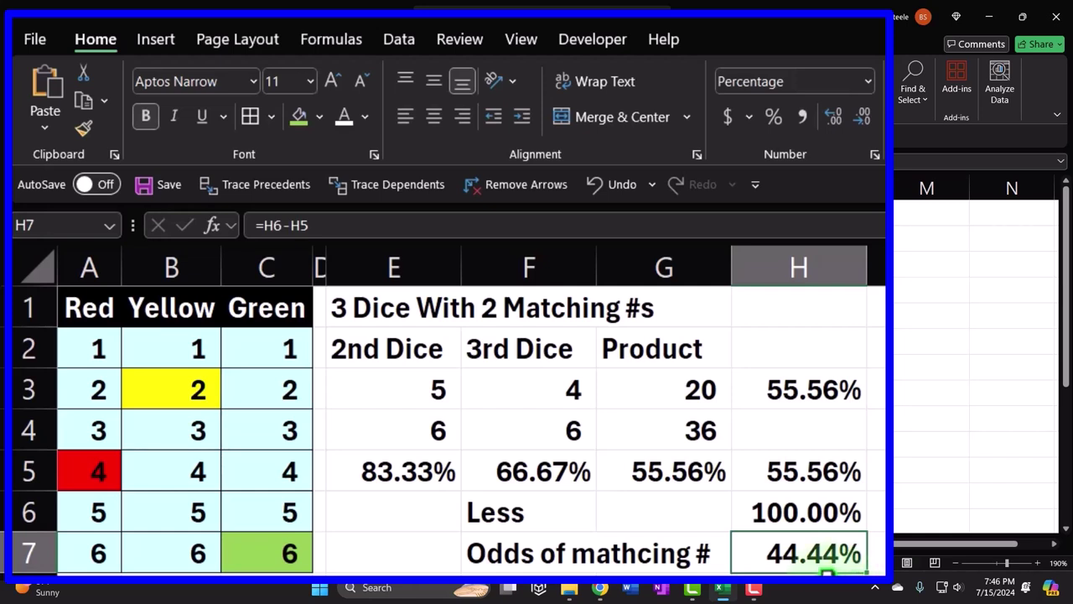
Step: Review the formulas in H5 and H7
click(797, 457)
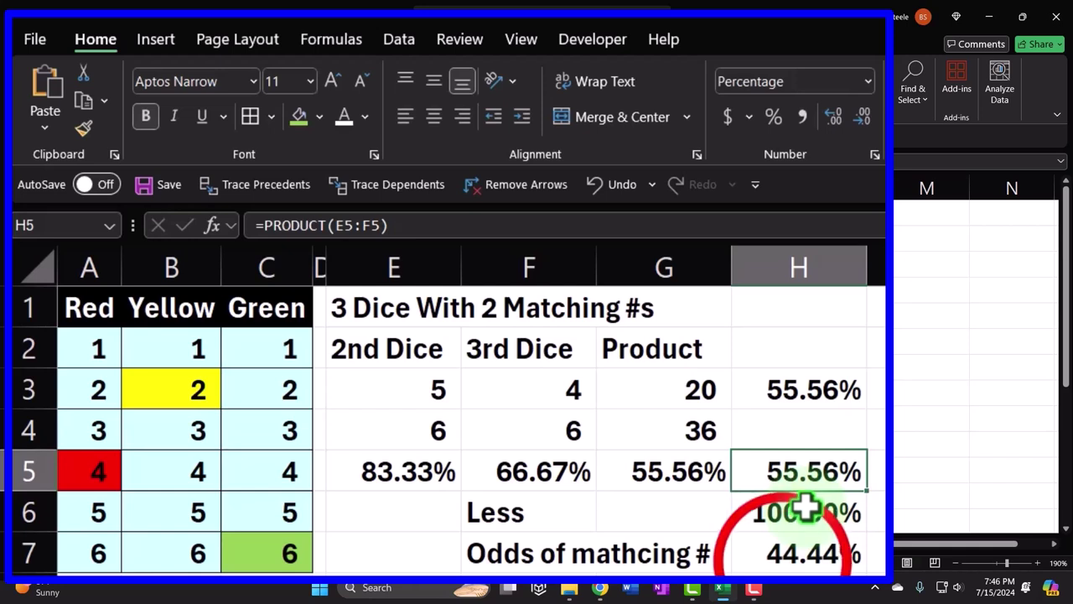
click(776, 556)
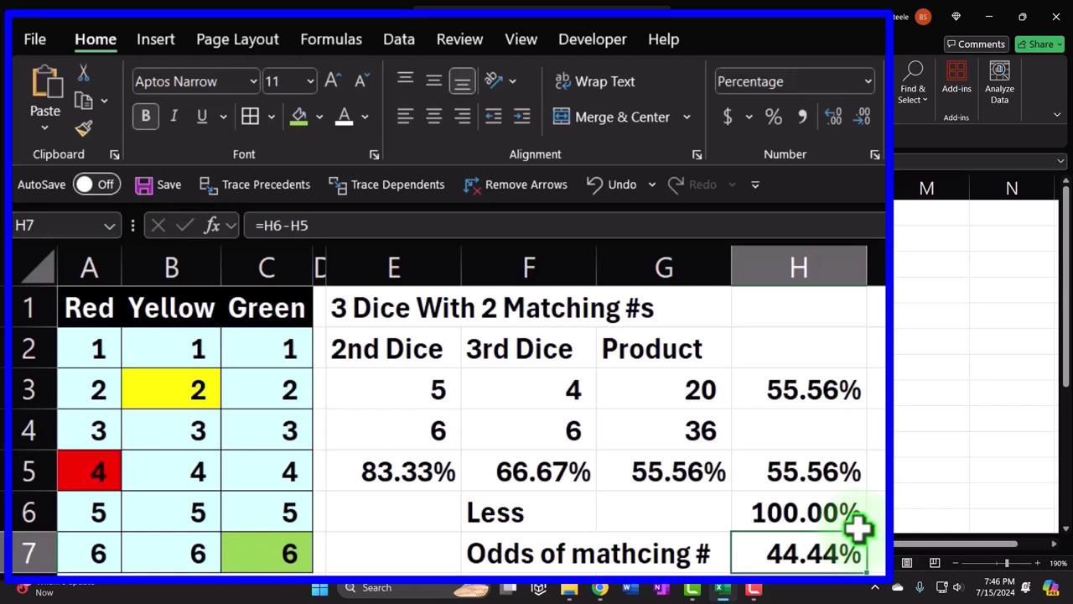
click(820, 475)
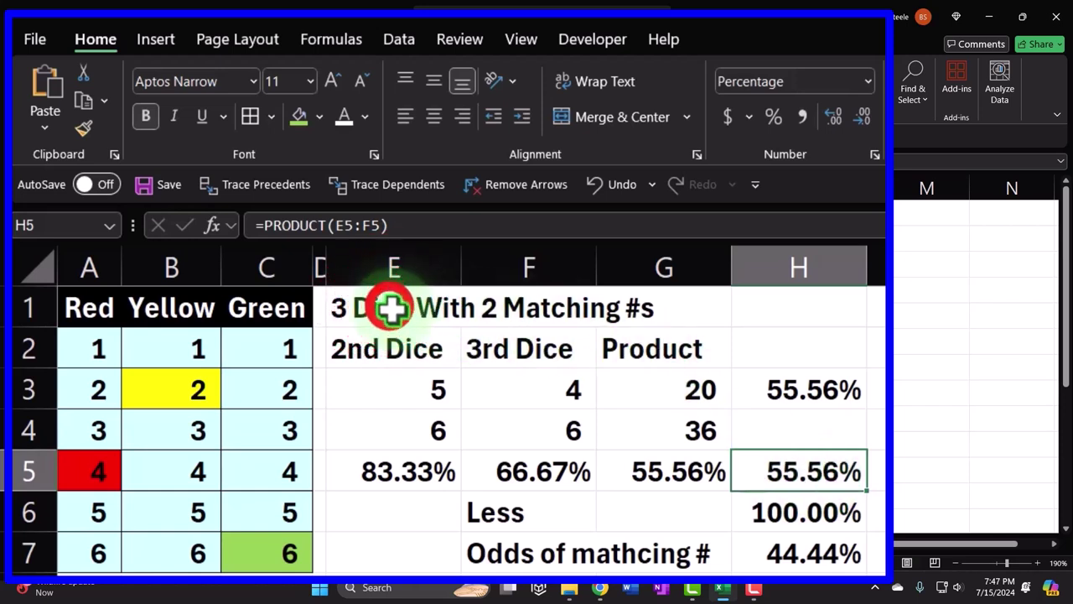
Step: Fill header rows E1:H2 black with white text and center the row 2 labels
drag(390, 307, 762, 340)
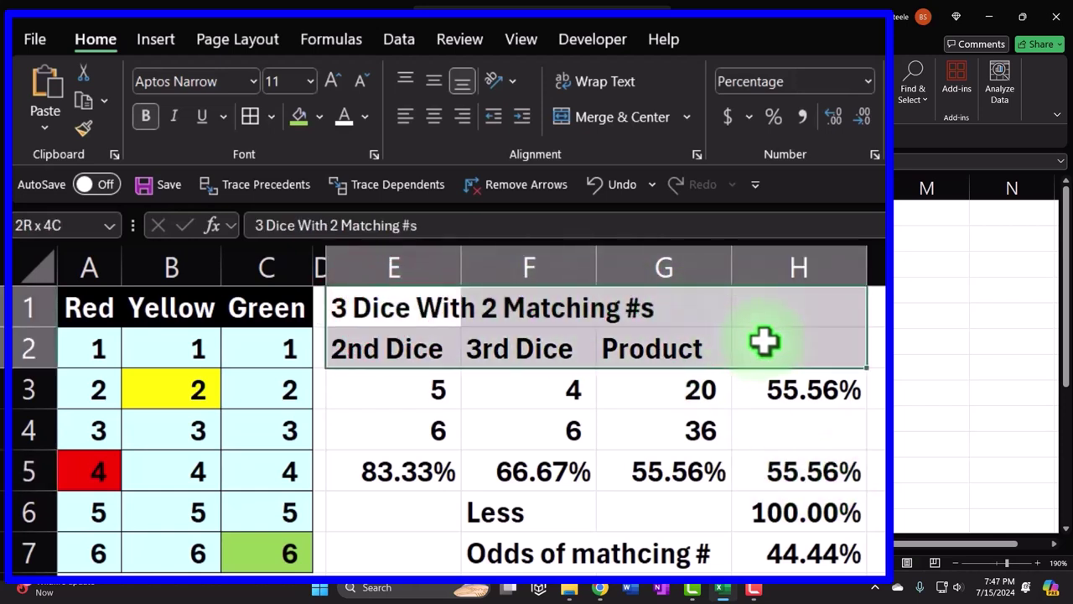
click(318, 117)
click(312, 176)
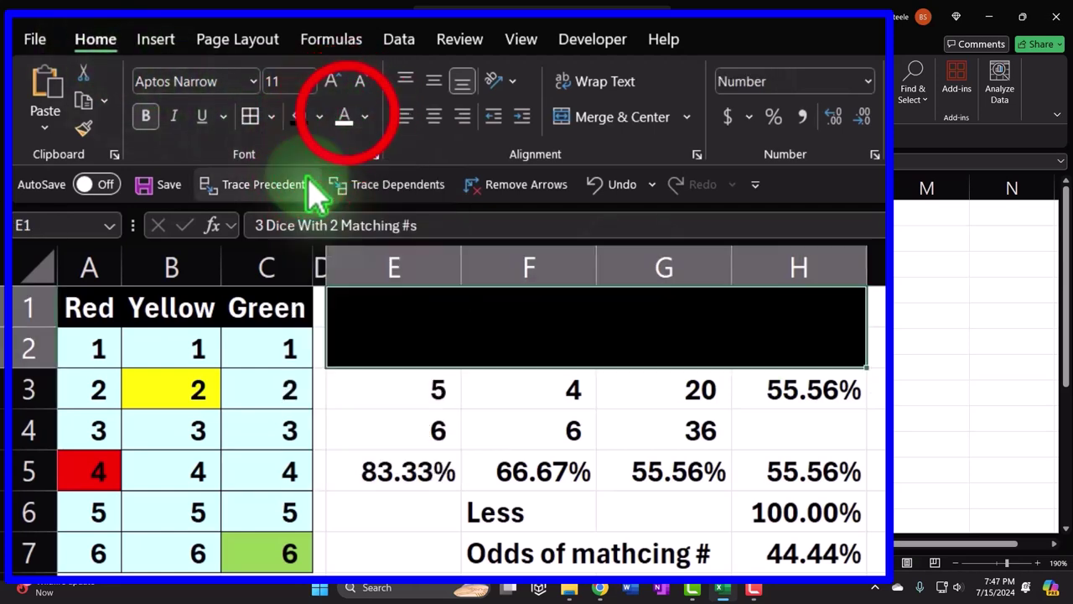
click(343, 117)
drag(384, 353, 774, 350)
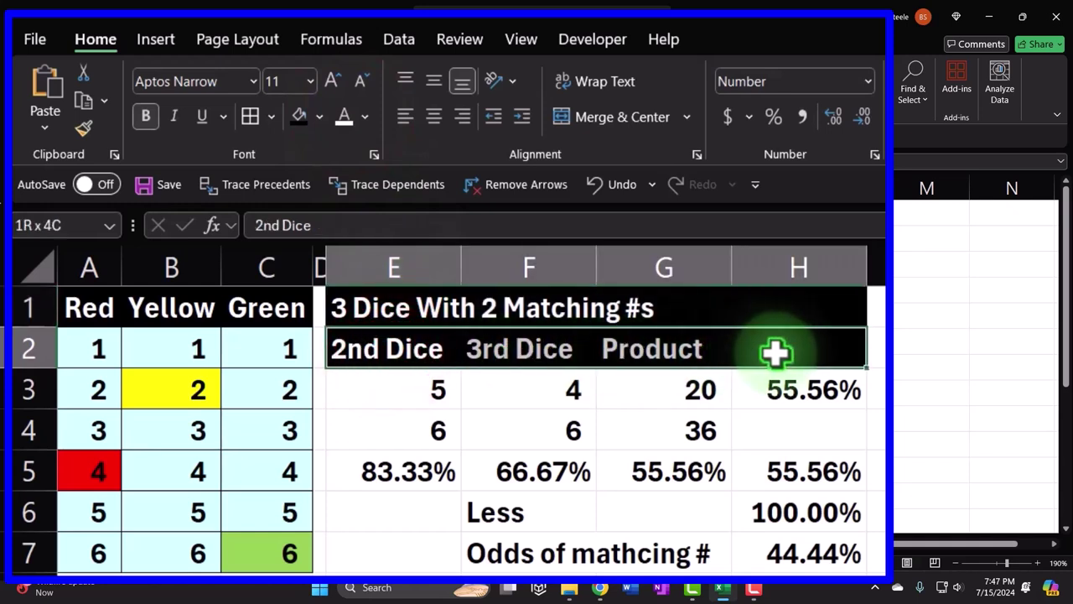
click(434, 116)
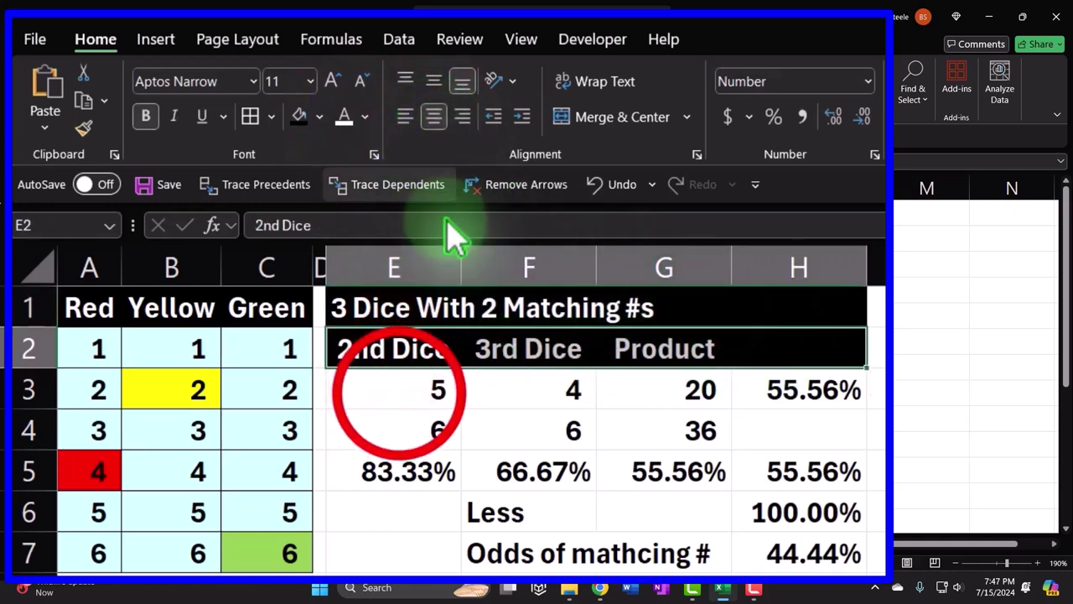
Step: Fill the table body E3:H7 light blue
click(393, 394)
drag(508, 399, 757, 549)
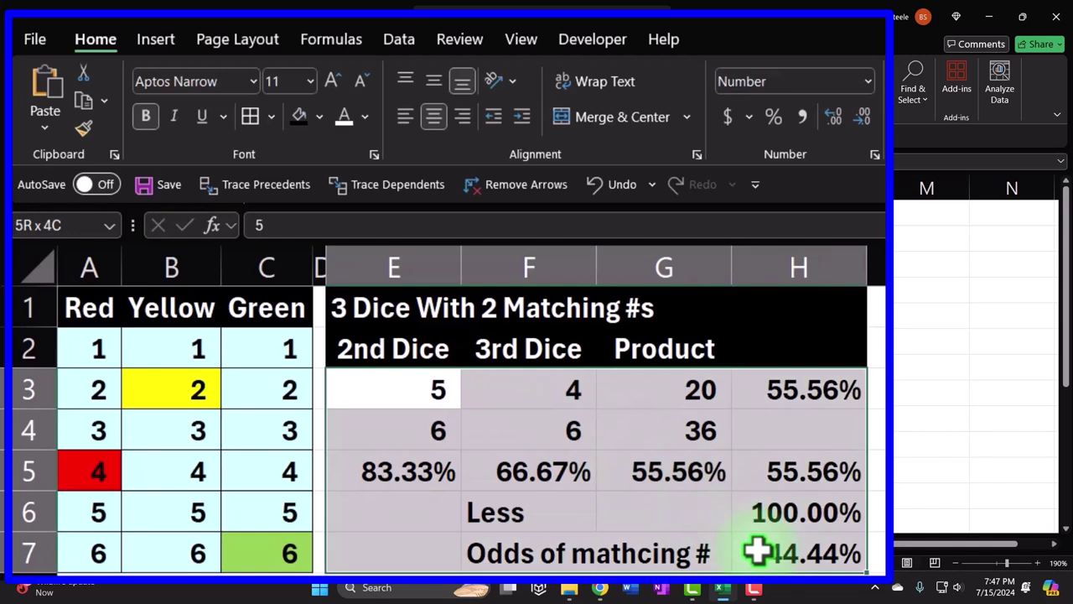
click(248, 118)
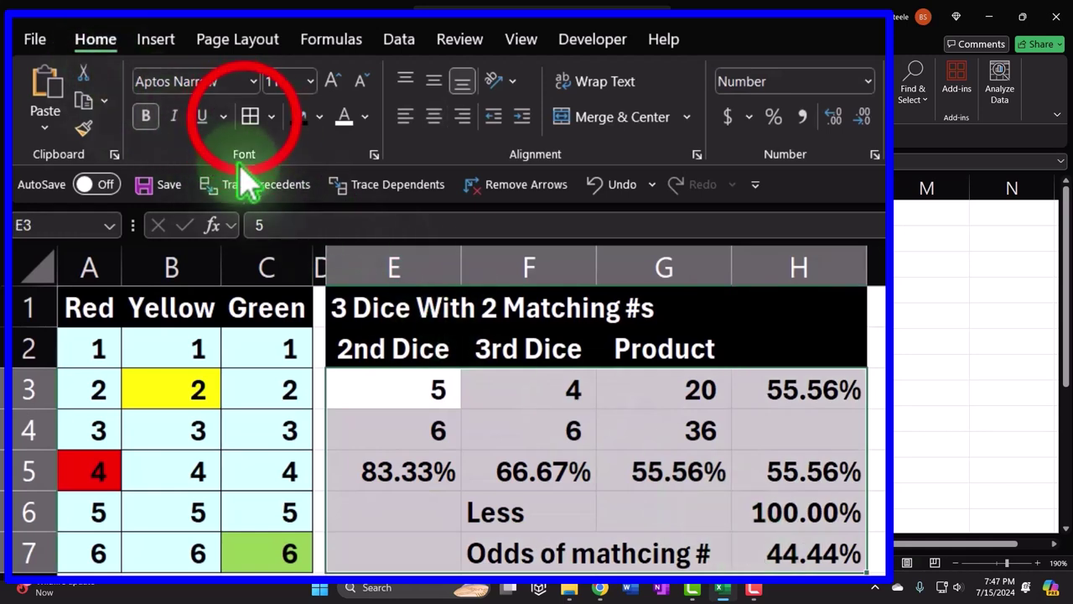
click(317, 117)
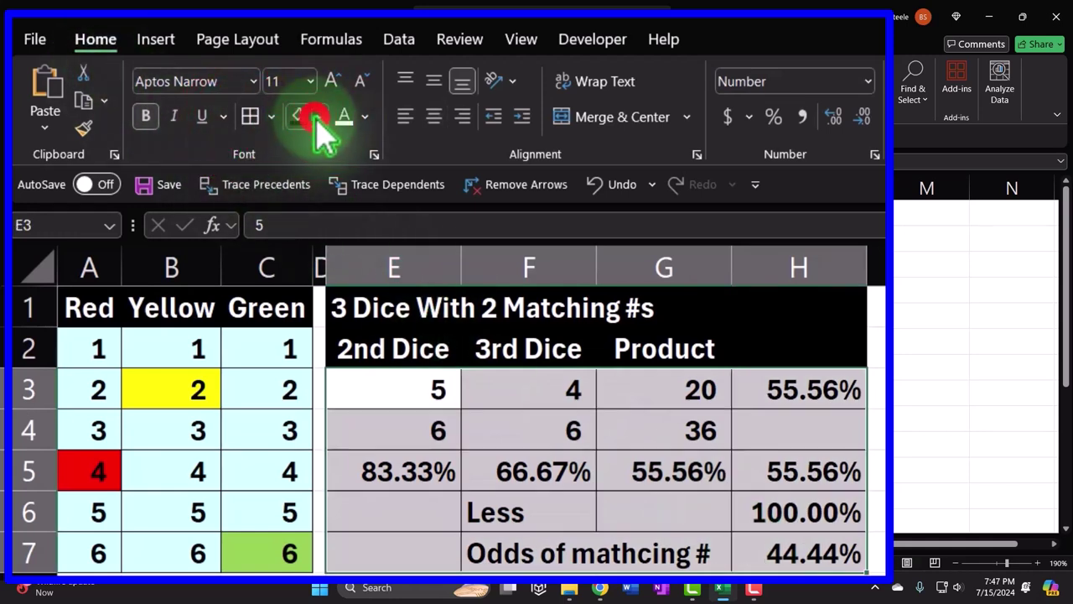
click(312, 388)
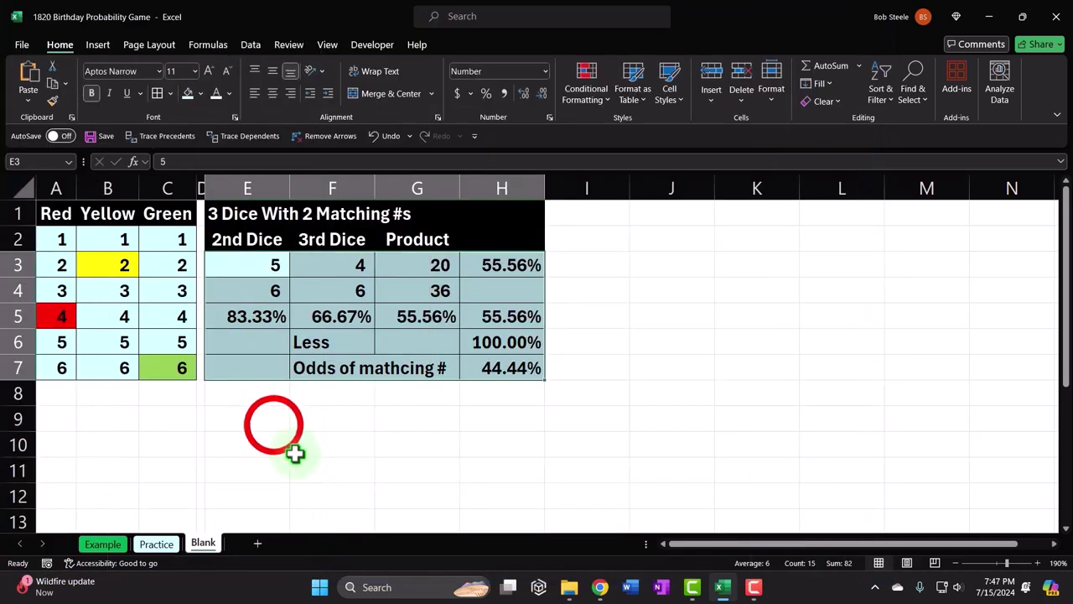
click(273, 425)
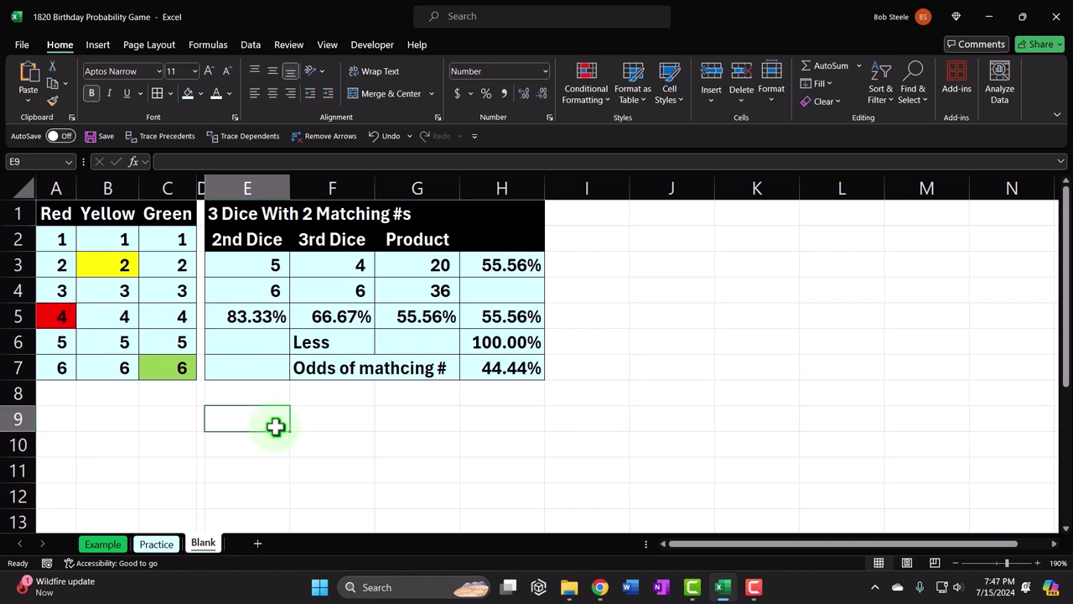
Step: Enter the heading '3 Doce Wot' in E9 and select the first table E1:H5
text(3)
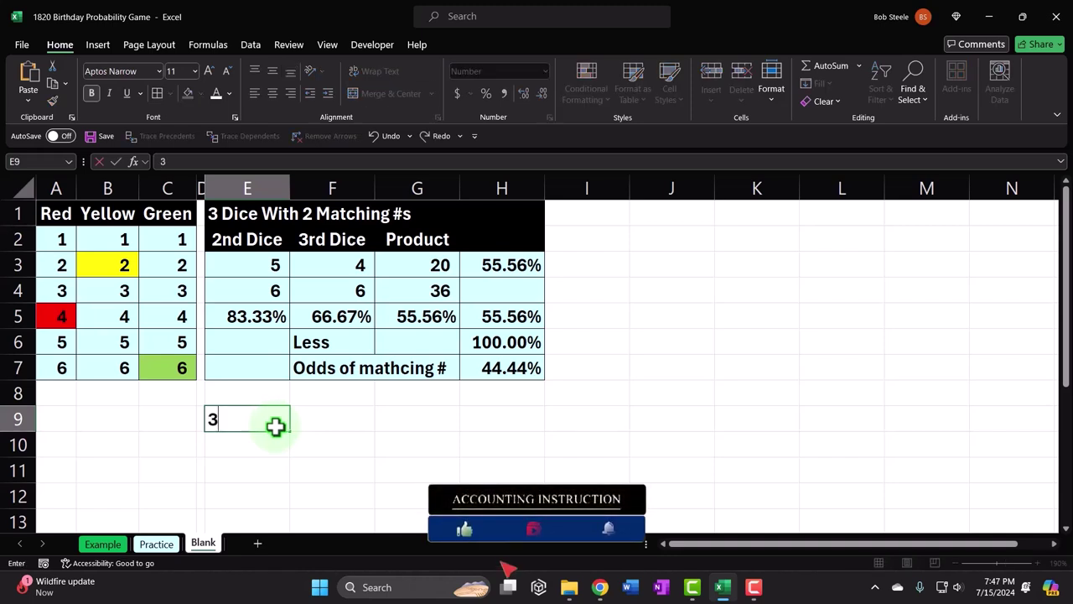
text( Doce Wo)
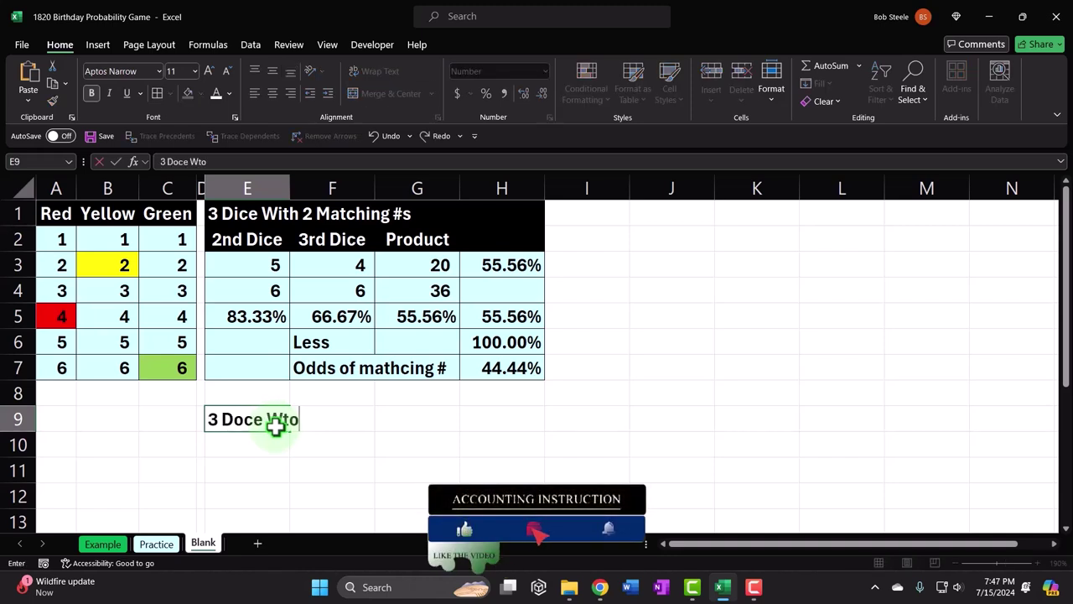
text(tj)
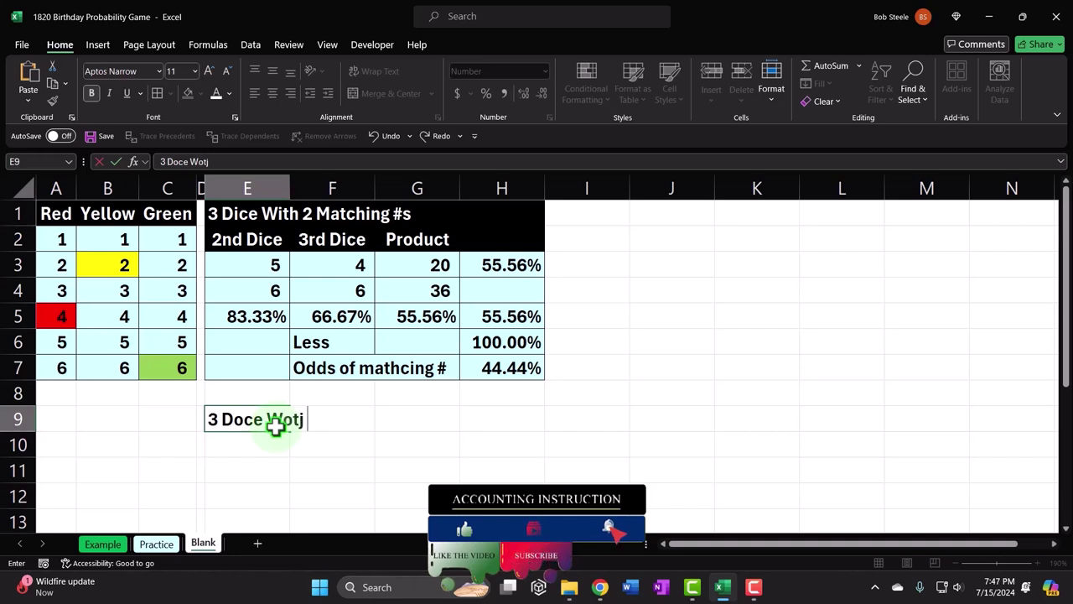
key(BackSpace)
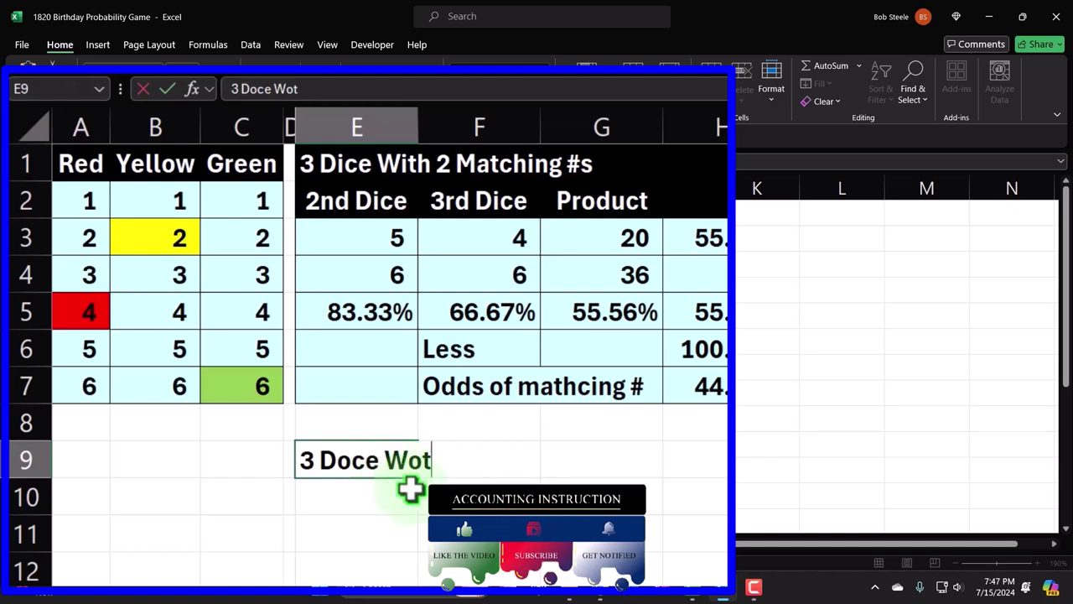
click(423, 524)
drag(356, 163, 688, 295)
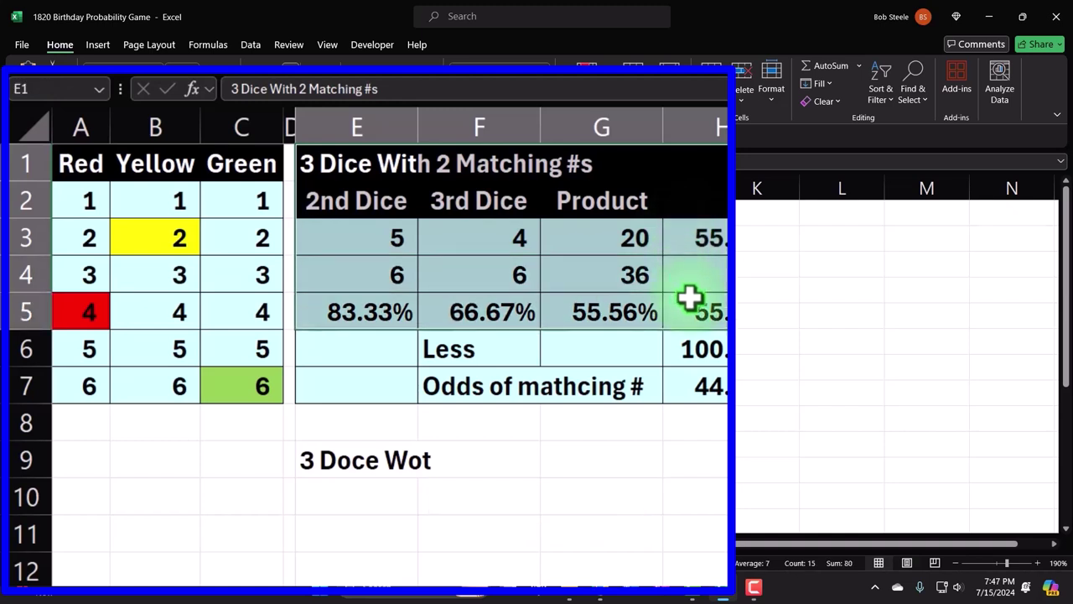
Step: Copy the matching-dice table and paste it starting at E9
key(ctrl+c)
click(366, 460)
key(ctrl+v)
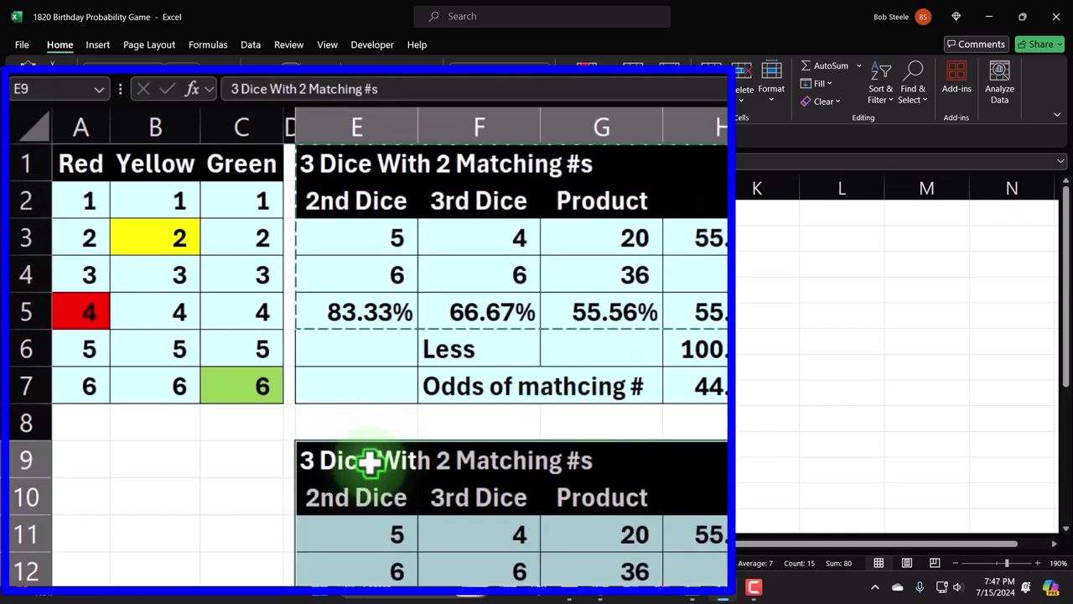
scroll(369, 461, down, 1)
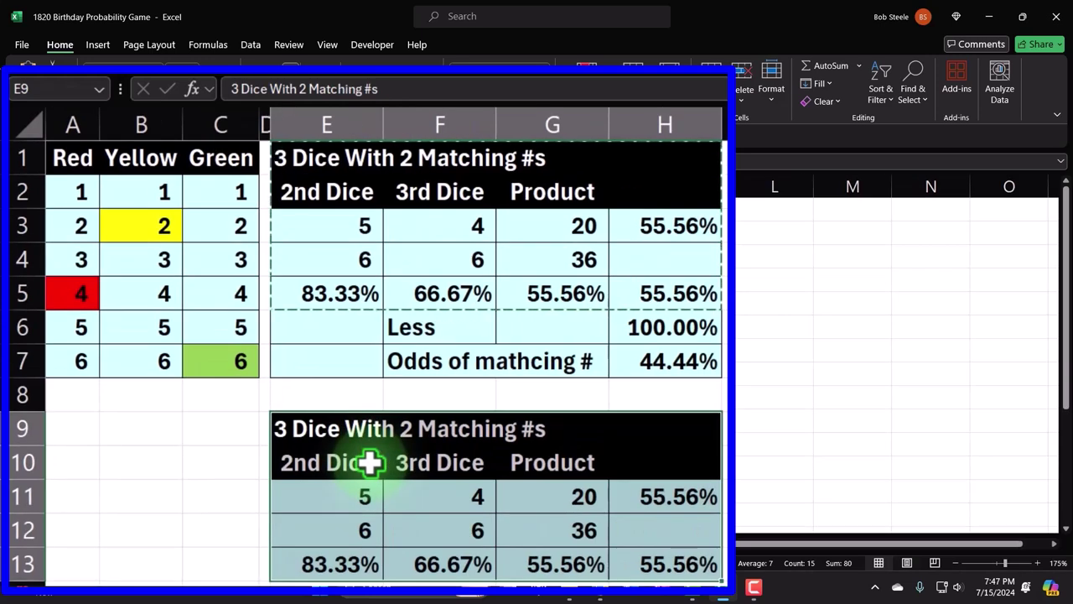
Step: Change the copy's 2nd Dice value in E11 to 1, giving 11.11%
click(370, 484)
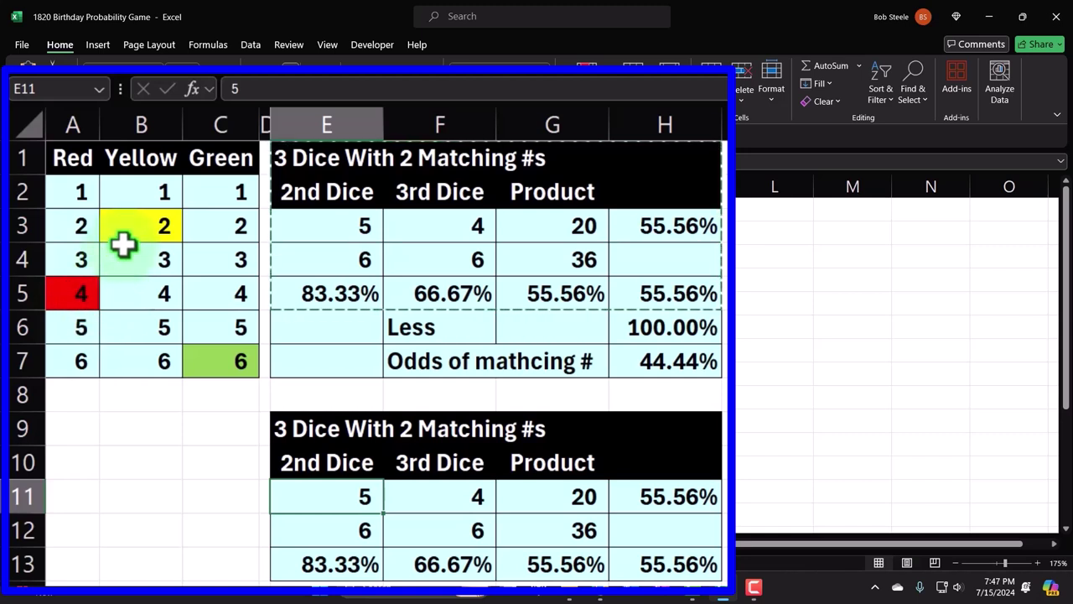
text(1)
key(Return)
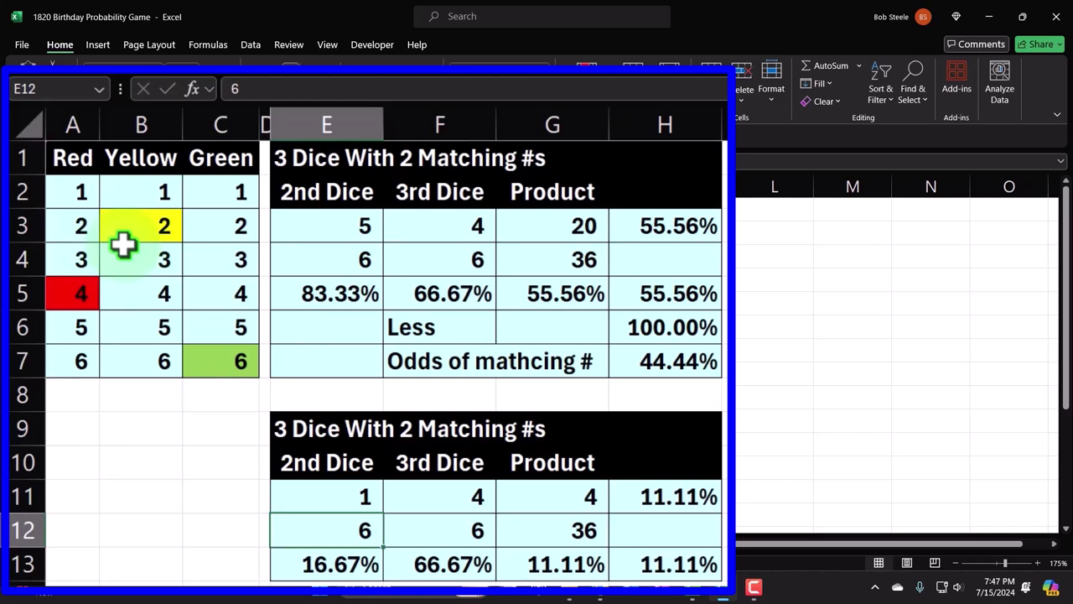
key(Up)
key(Right)
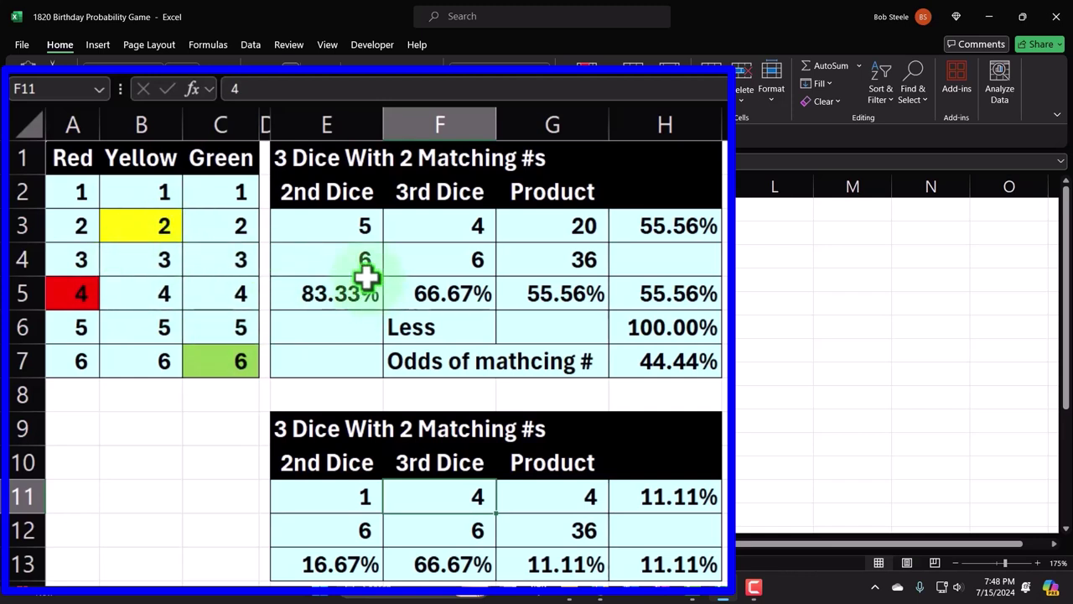
Step: Set the copy's 3rd Dice value in F11 to 2, making the product 2
text(2)
key(Return)
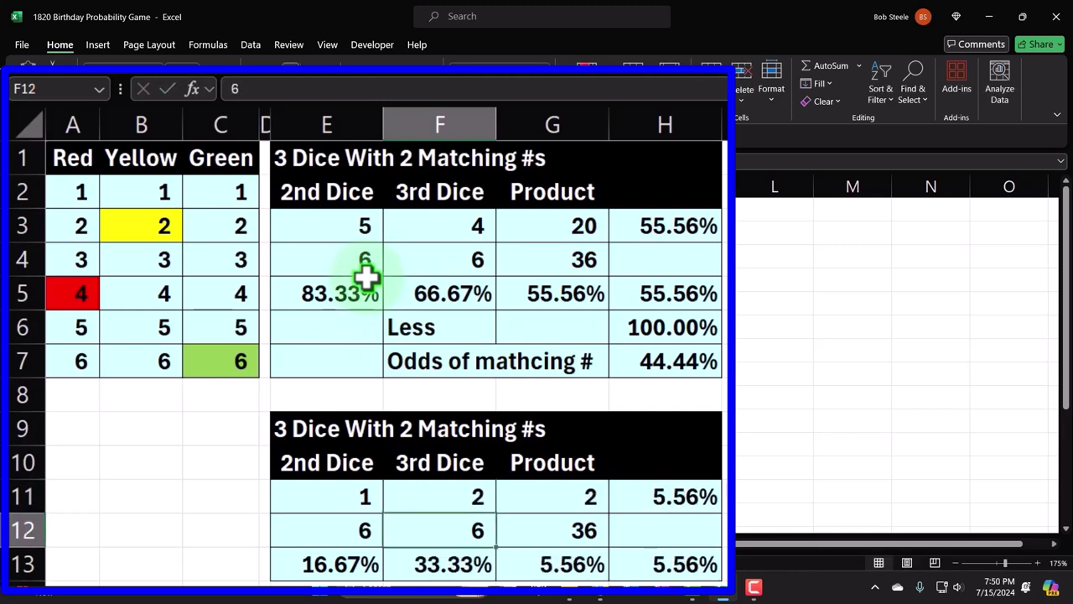
click(340, 496)
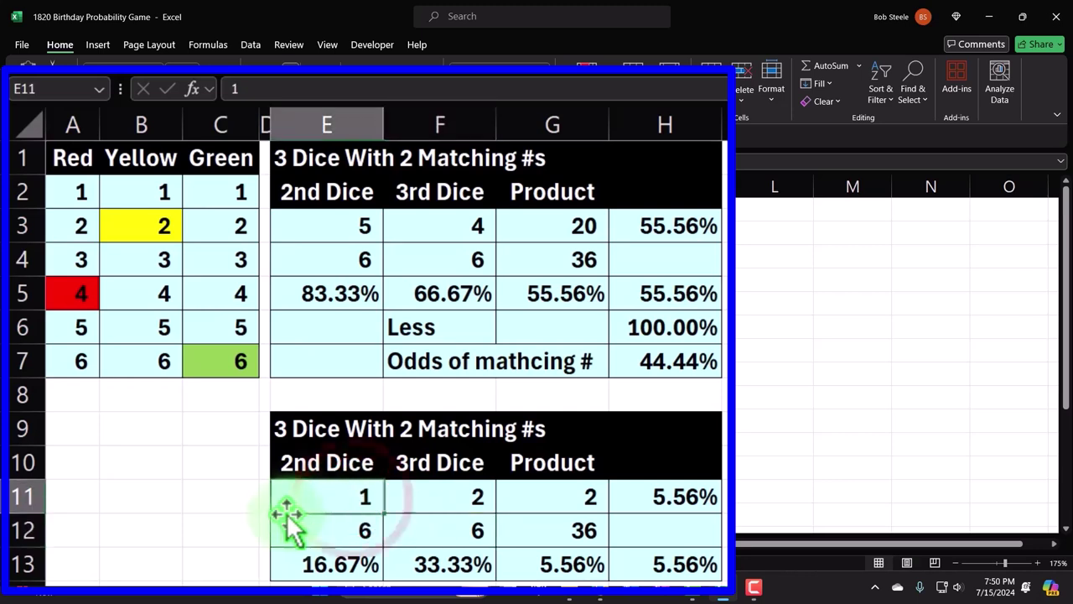
key(Down)
key(Right)
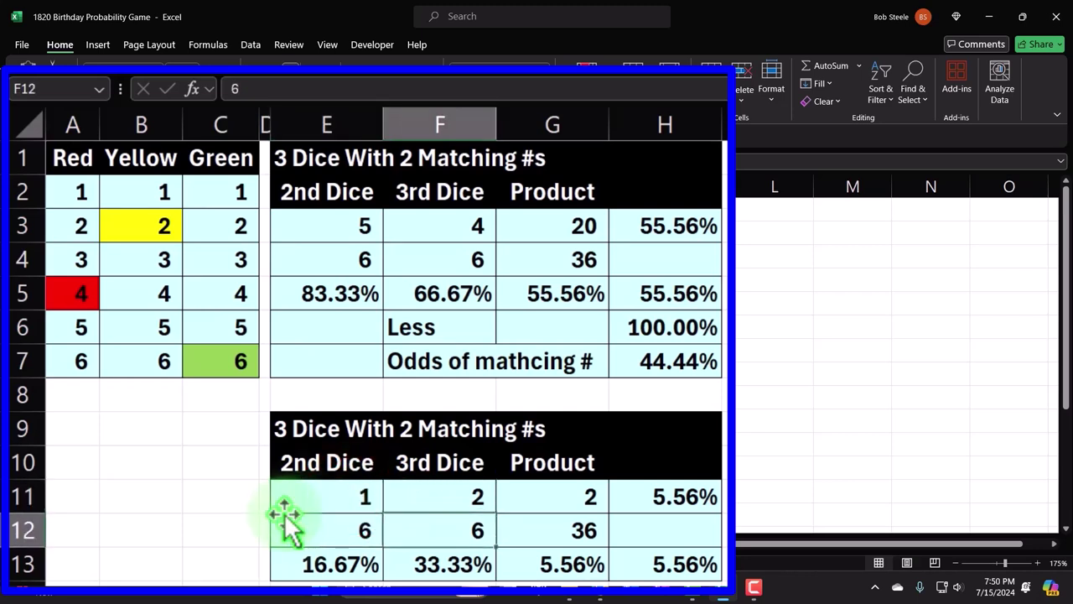
key(Right)
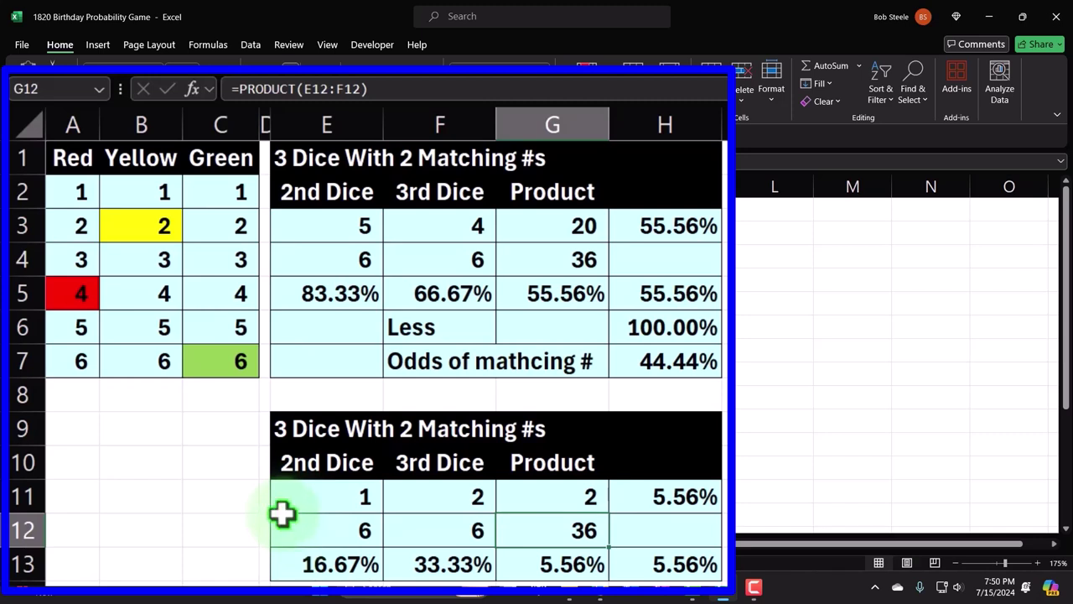
Step: Check the formulas in H11, E13, F13, G13 and H13 of the copied table
click(668, 496)
double_click(639, 496)
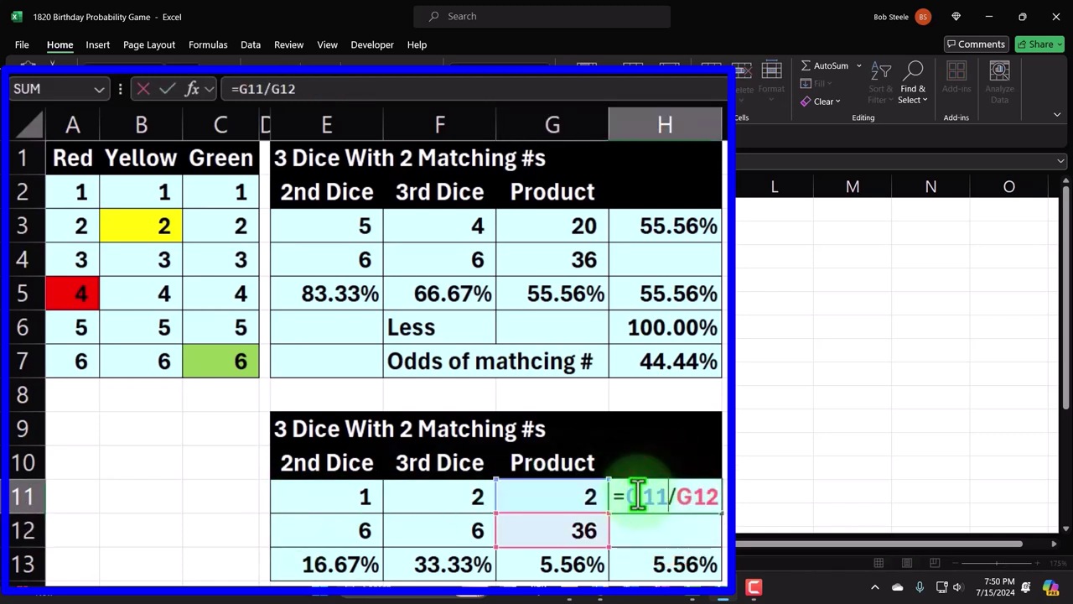
key(Return)
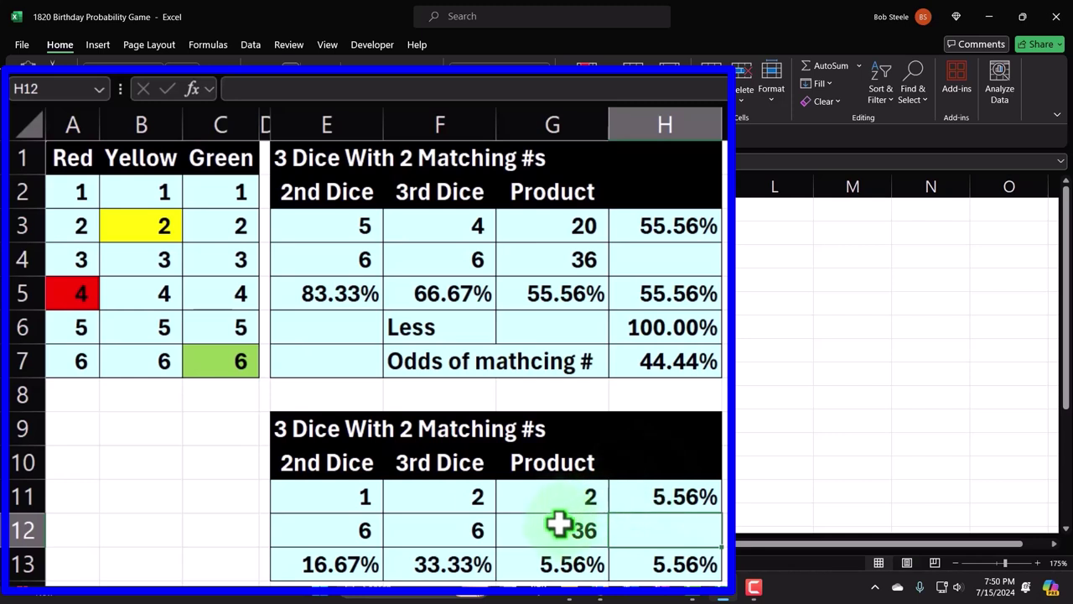
double_click(325, 560)
key(Return)
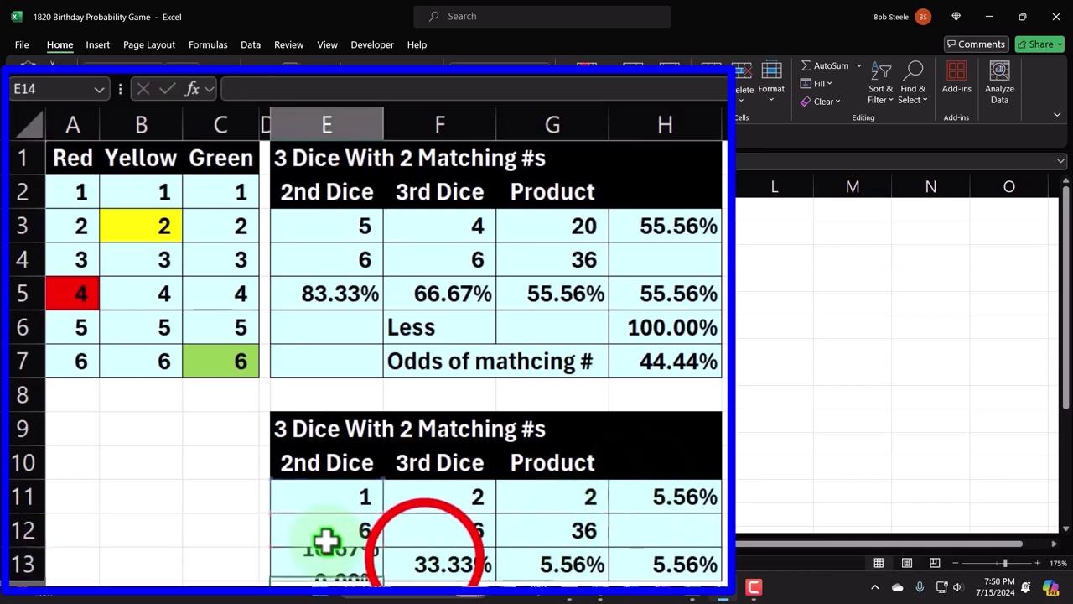
double_click(424, 561)
key(Return)
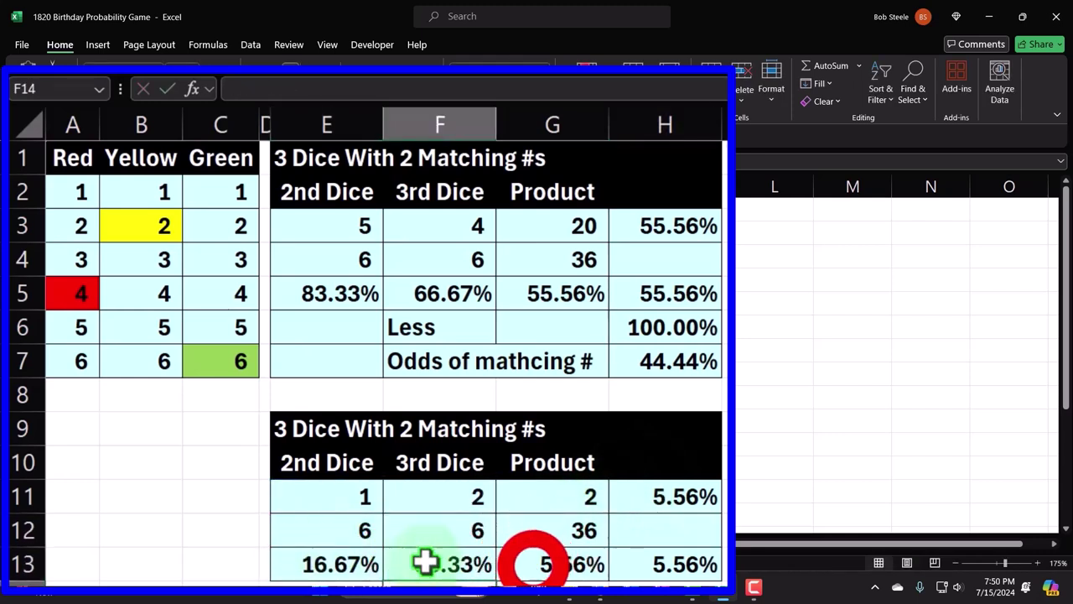
double_click(532, 564)
key(Return)
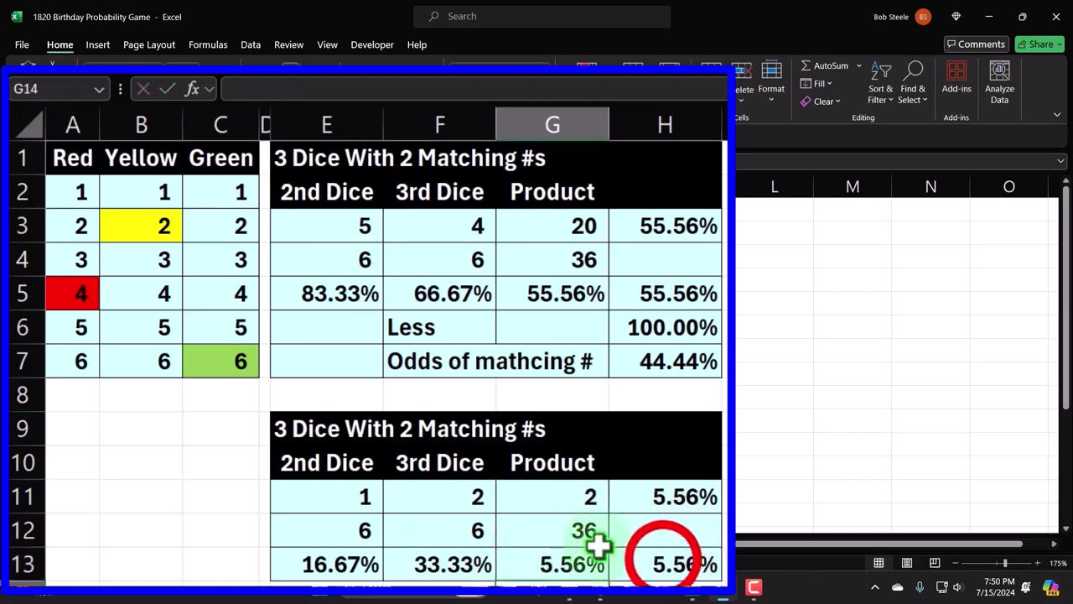
click(662, 560)
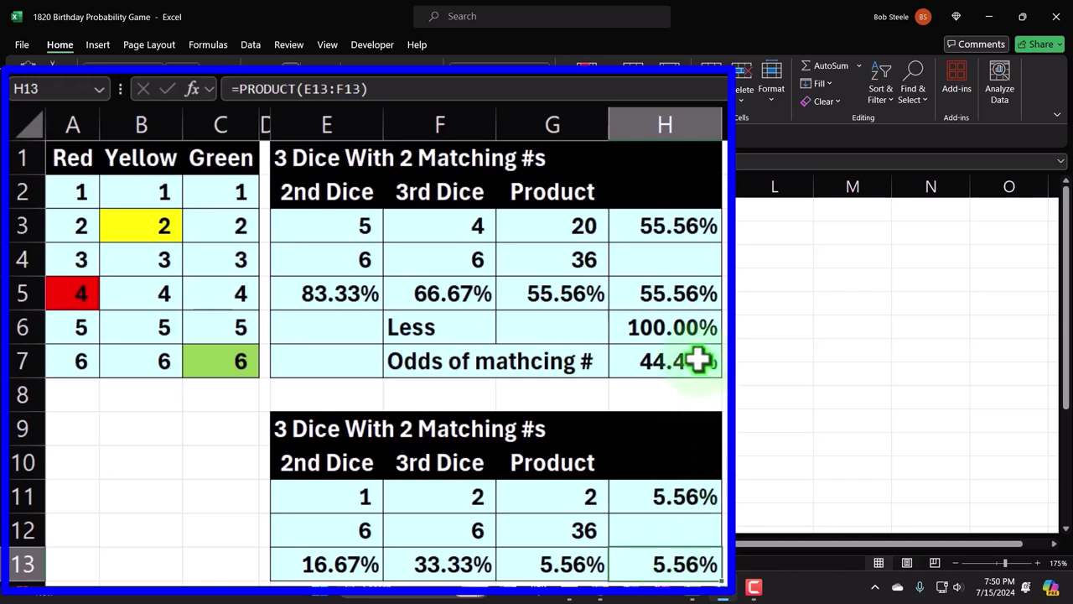
scroll(696, 360, down, 1)
Step: Label E15 'Difference' and enter =H7-H13 in H15
click(340, 524)
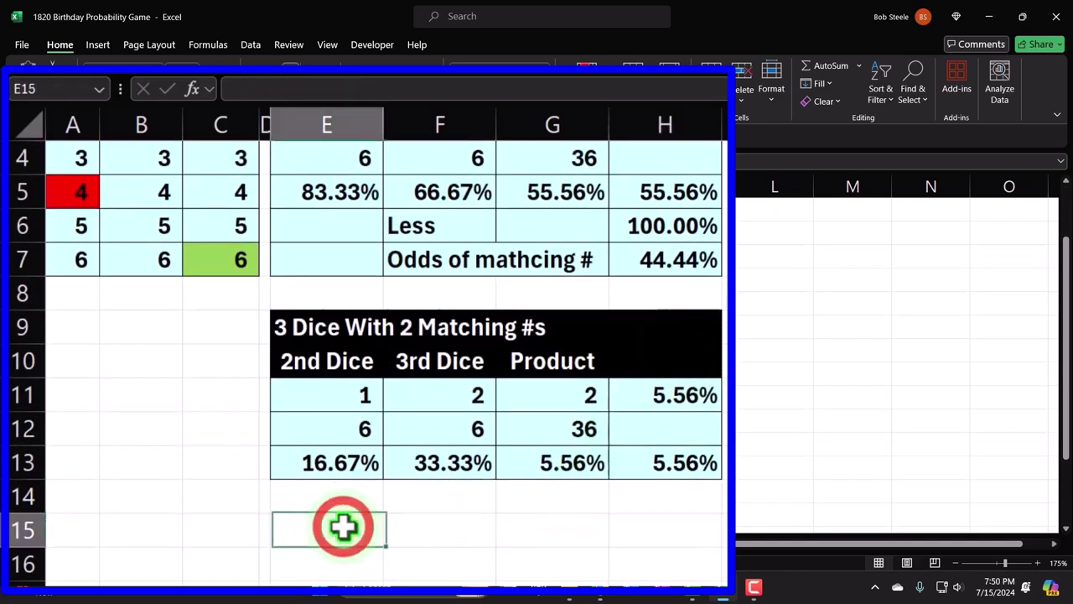
text(Di)
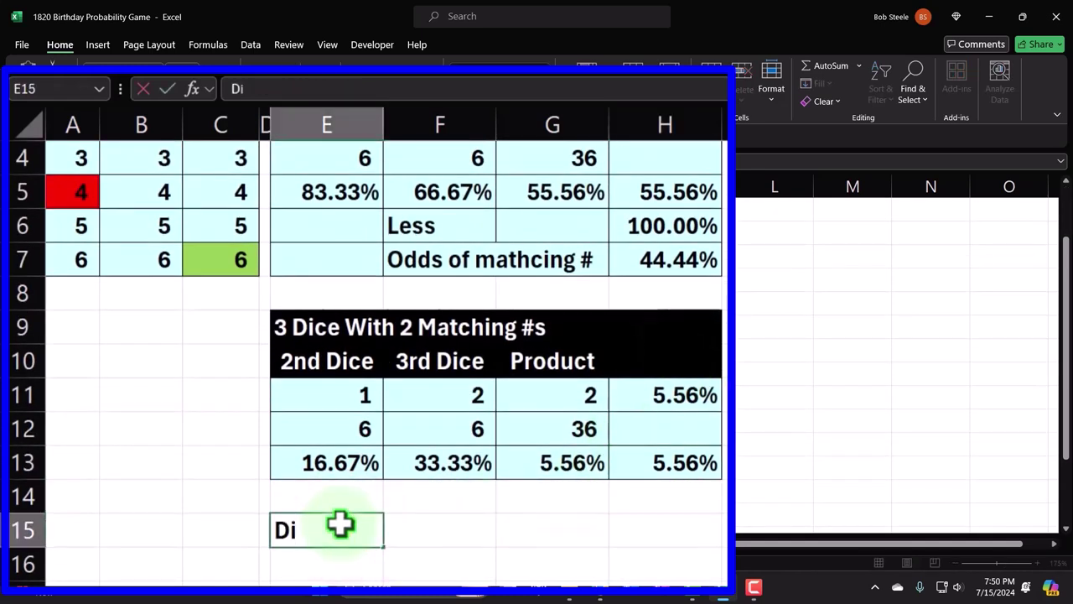
text(fference)
key(Tab)
key(Tab)
key(Tab)
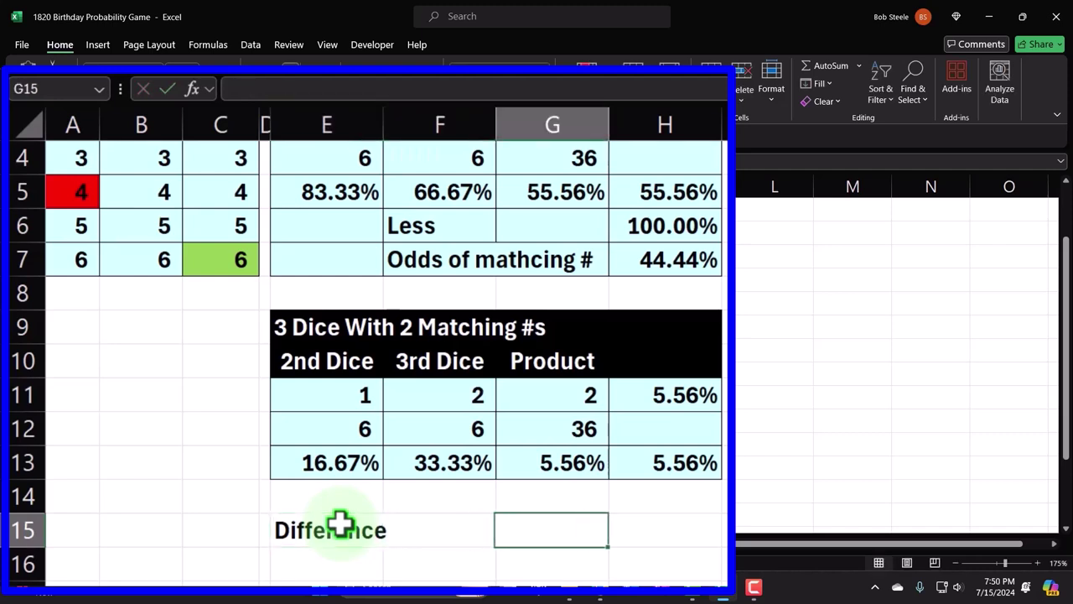
text(=)
key(Up)
key(Up)
key(Up)
key(Up)
key(Up)
key(Up)
key(Up)
key(Up)
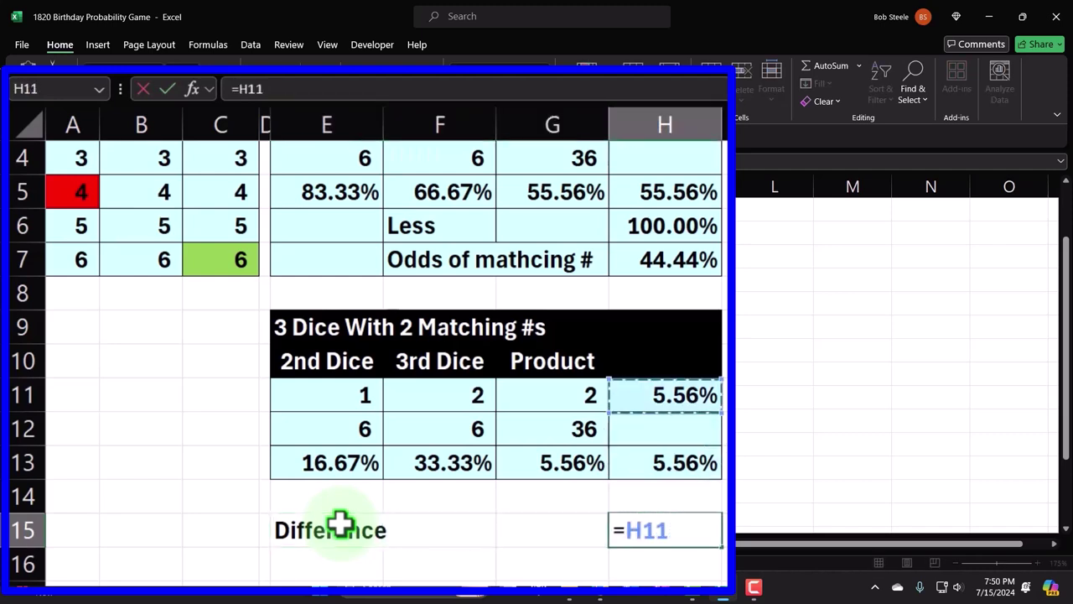
text(-)
key(Up)
key(Up)
key(Return)
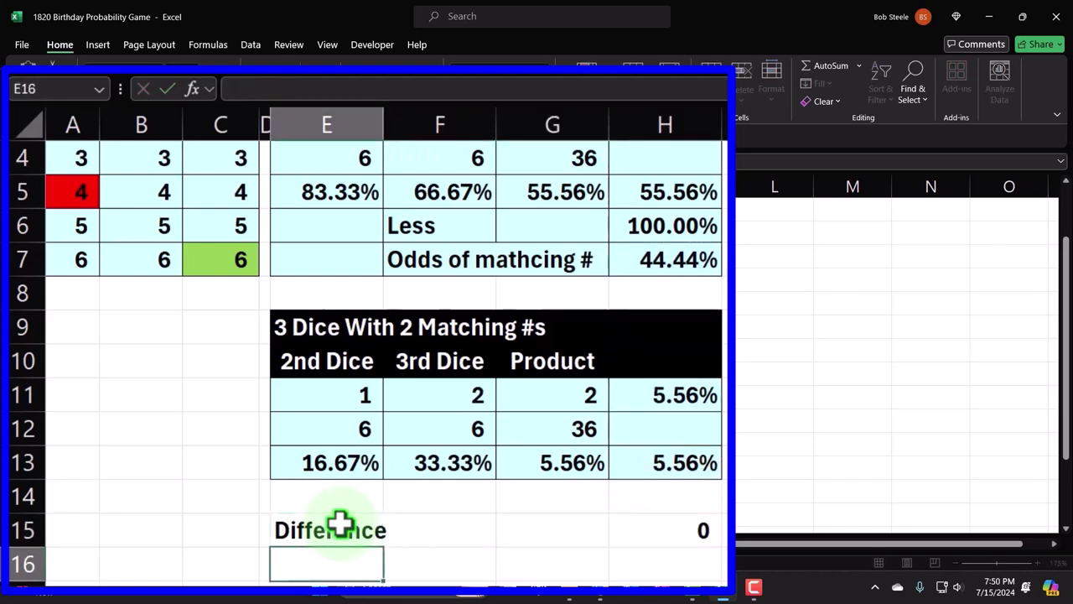
Step: Format H15 as a percentage with two decimals, showing 38.89%
click(679, 524)
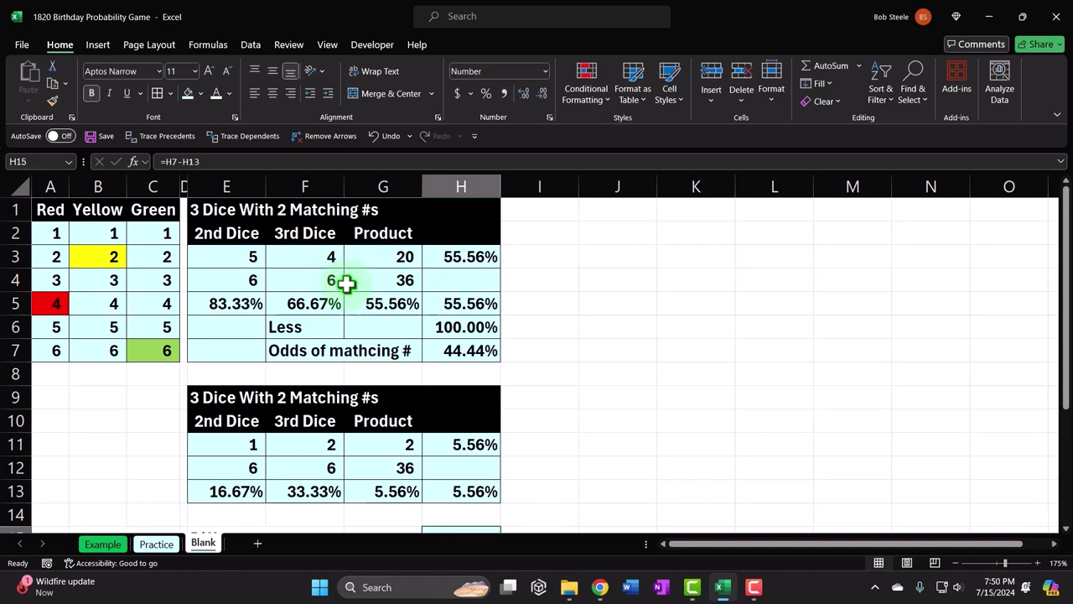
scroll(347, 283, down, 1)
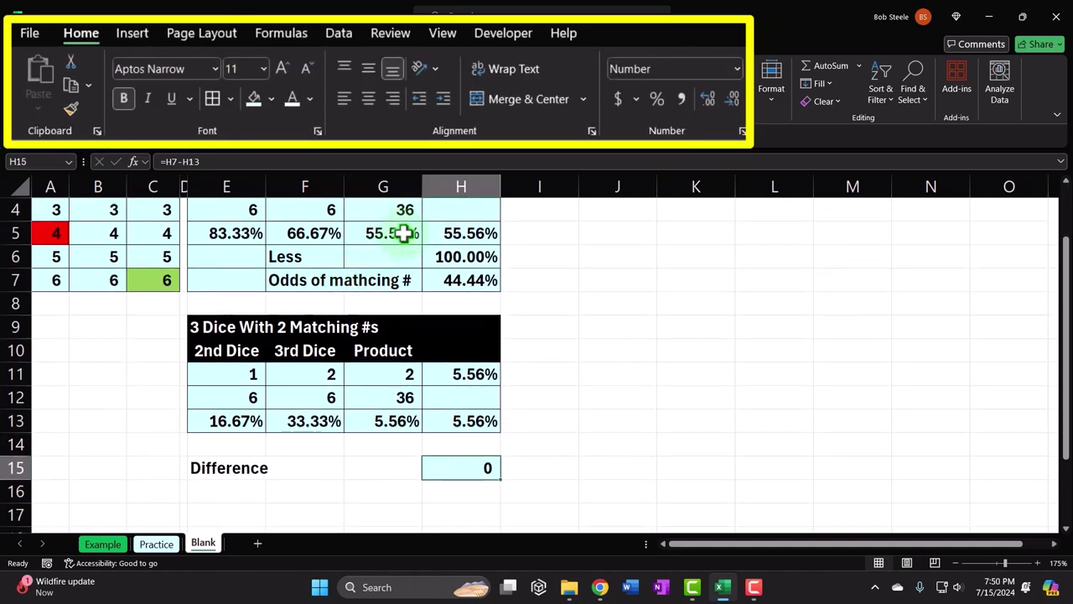
click(659, 98)
click(709, 98)
click(709, 98)
Step: Apply borders to the Difference row E15:H15
click(239, 467)
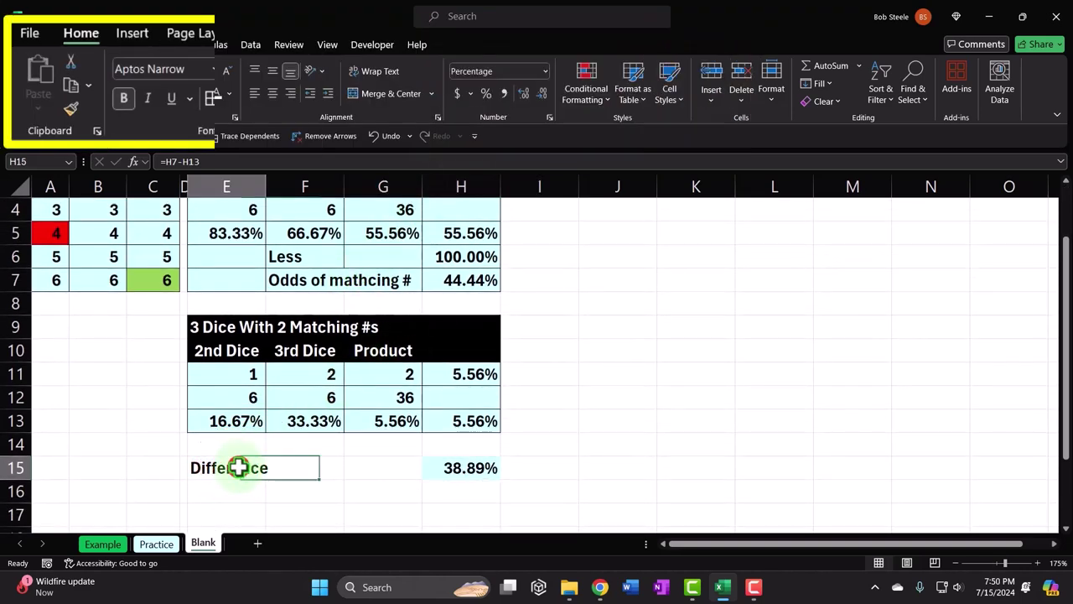
drag(239, 467, 434, 462)
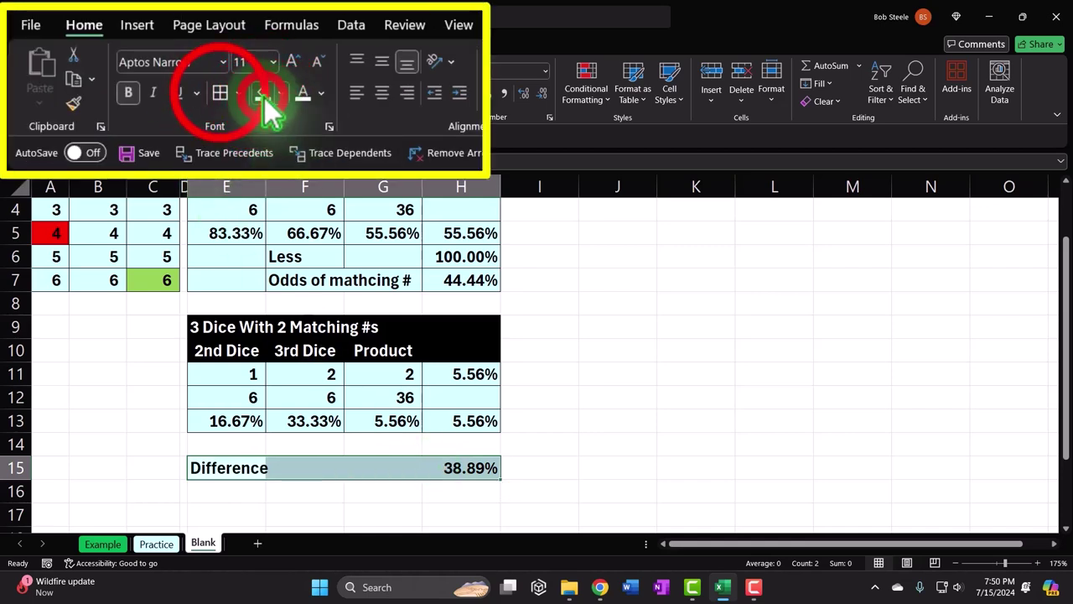
click(219, 94)
click(618, 431)
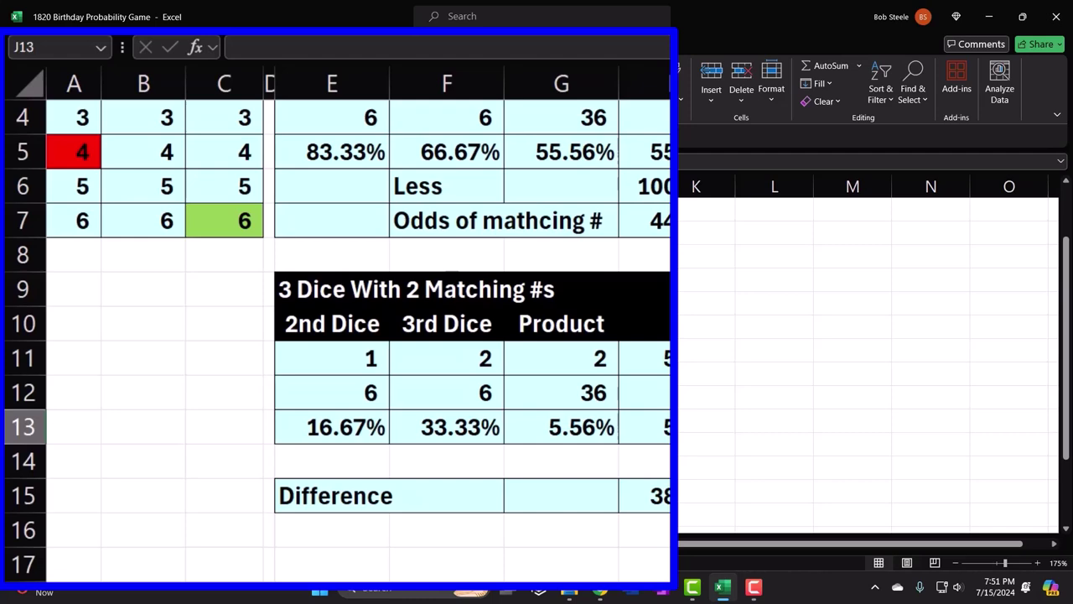
scroll(335, 336, up, 1)
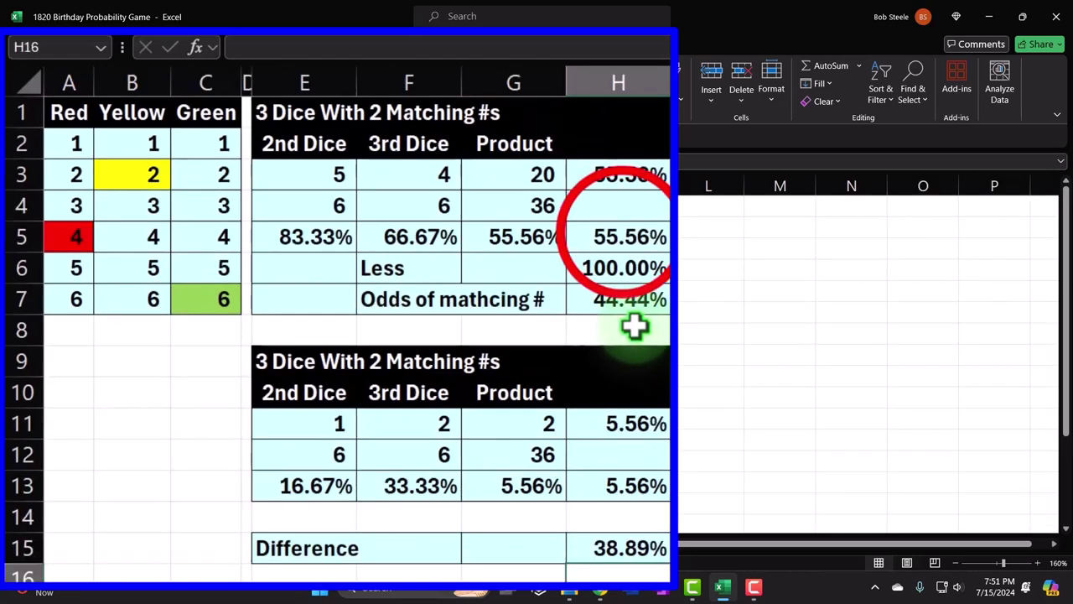
click(627, 235)
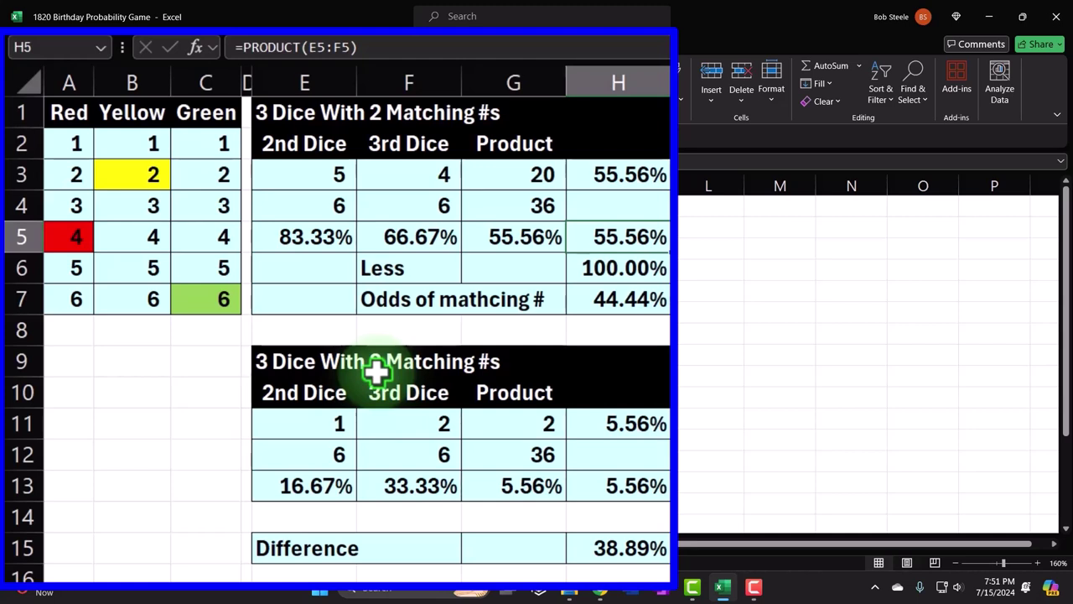
click(654, 231)
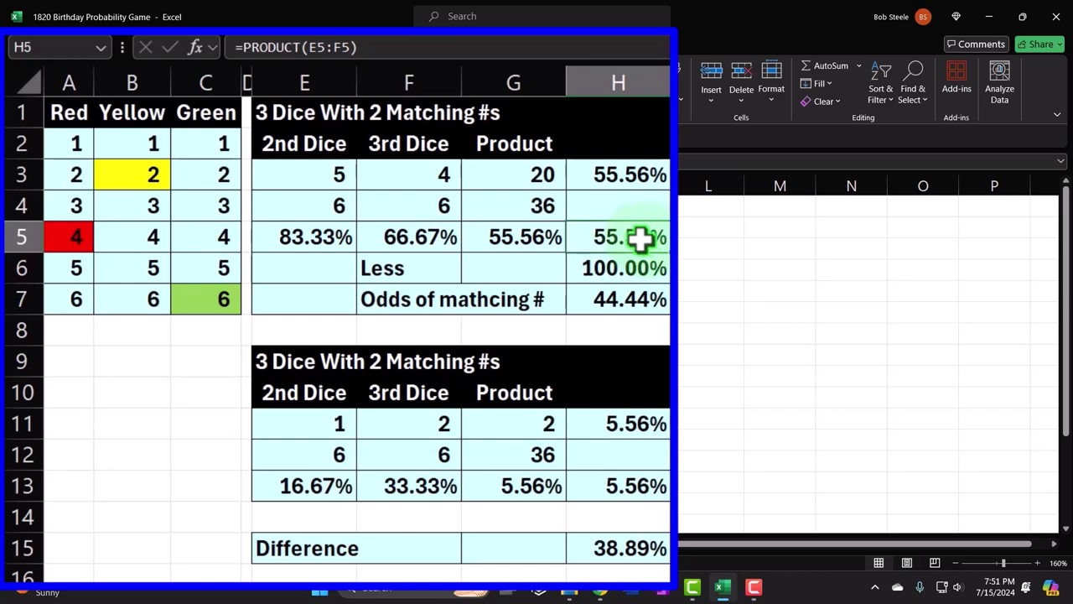
click(250, 81)
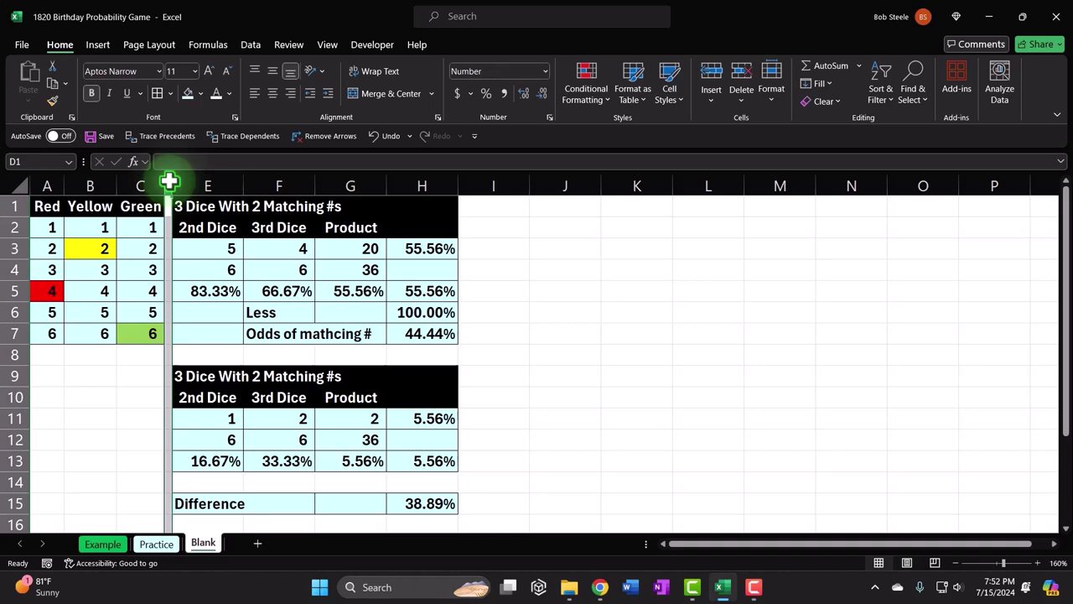
Step: Match column I's width to column D and add the header 'Count' in J1
click(53, 100)
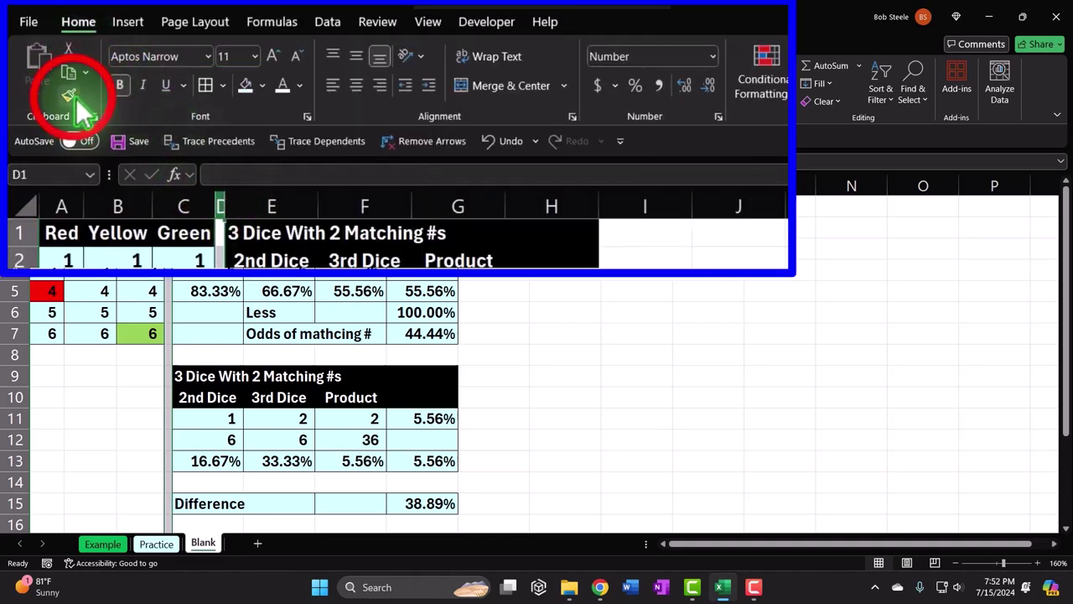
click(647, 206)
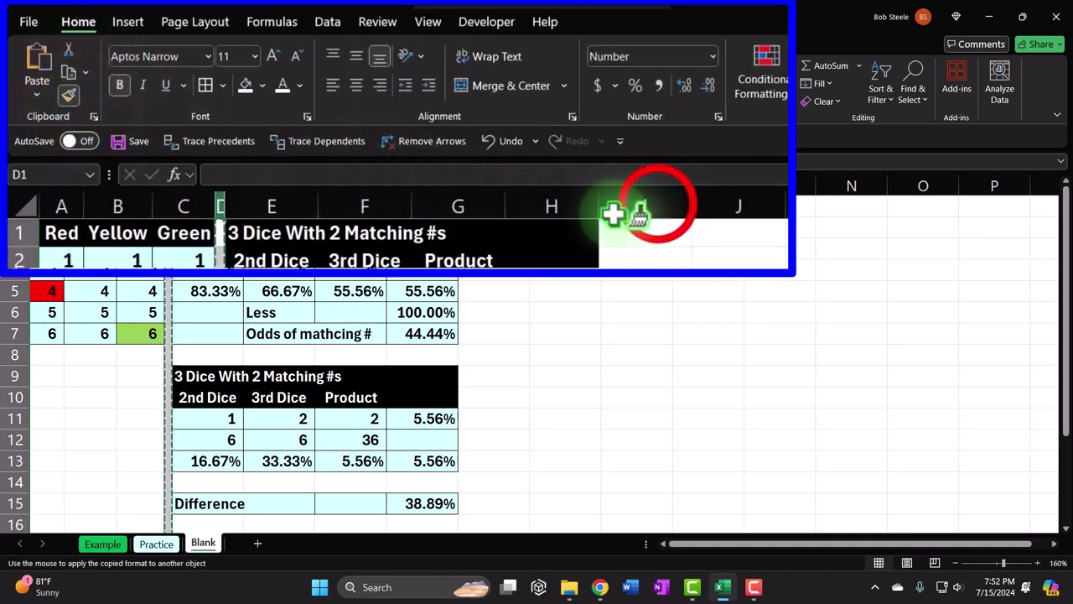
click(663, 209)
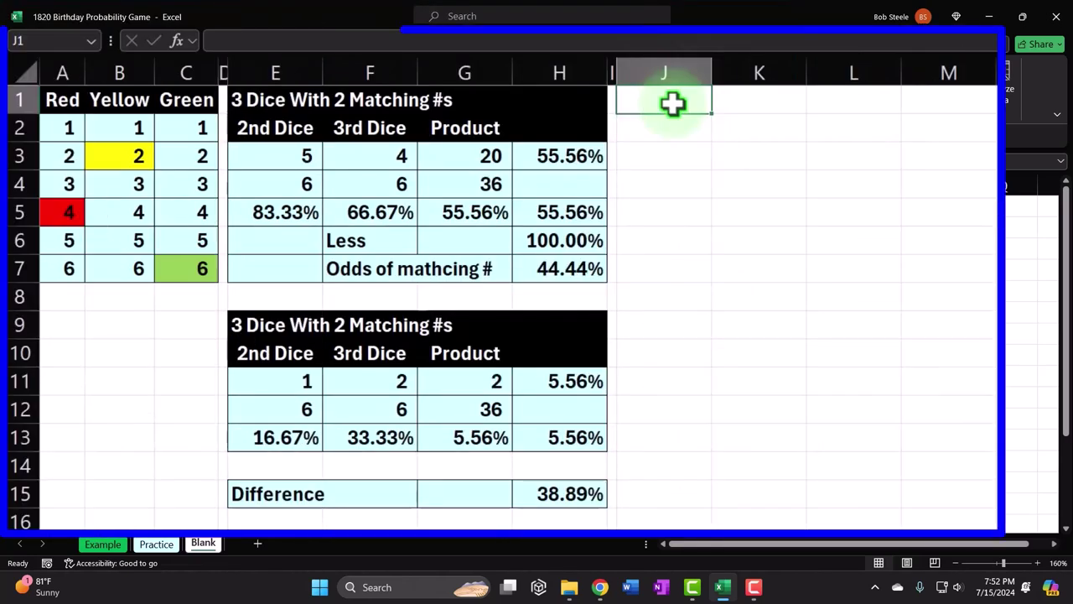
text(Count)
key(Tab)
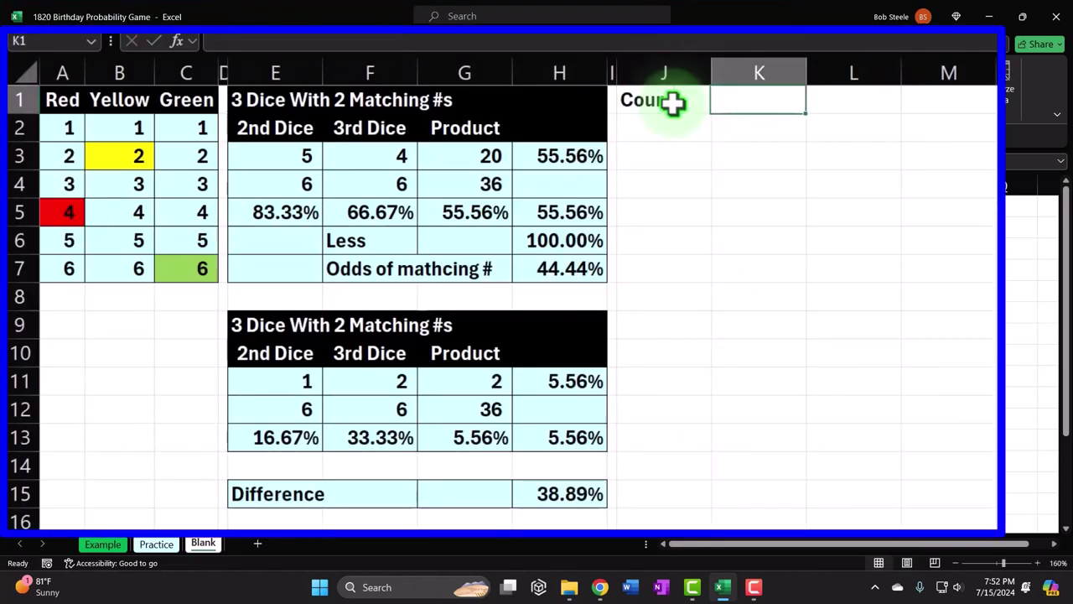
Step: Link K1 to the Red label with =A1 and fill it across to M1 for Yellow and Green
key(Tab)
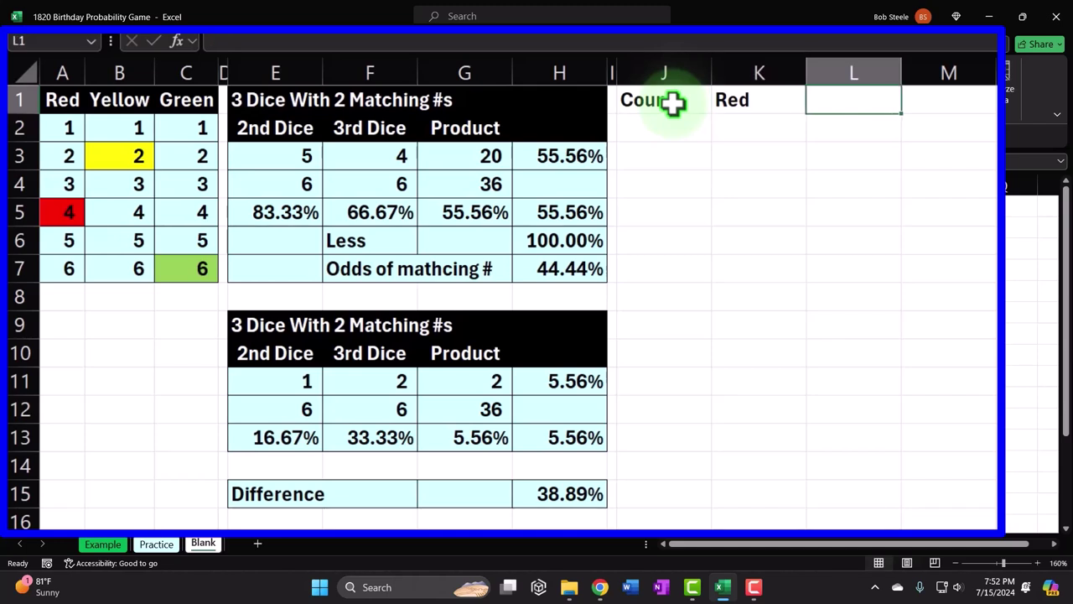
key(Left)
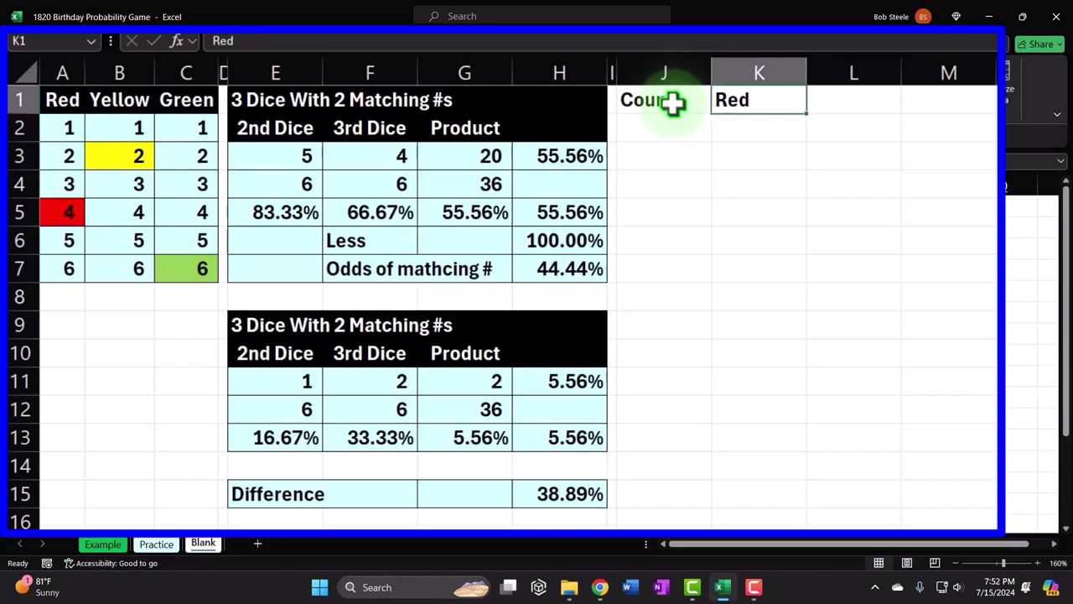
key(Left)
key(Left)
key(Left)
key(Left)
key(Left)
key(Left)
key(Left)
key(Left)
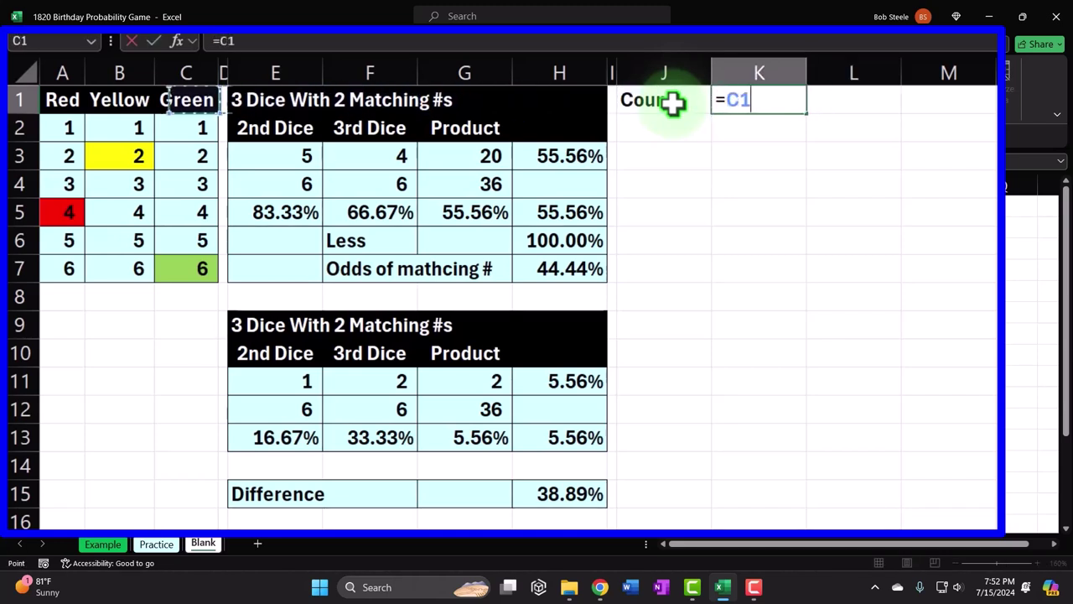
key(Return)
click(751, 101)
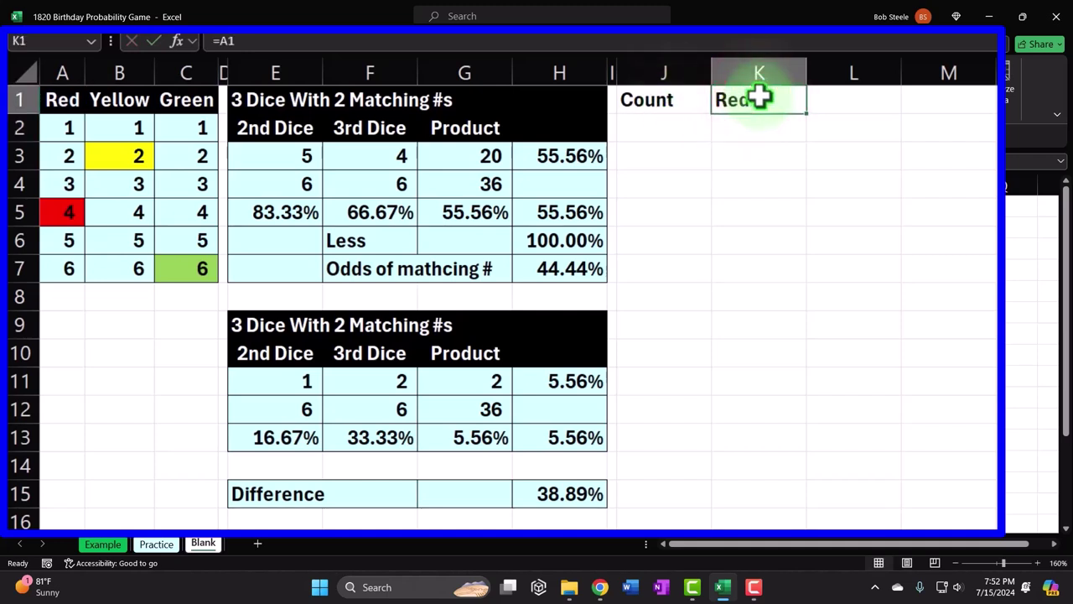
drag(807, 118, 965, 112)
Step: Enter 1 and 2 in J2:J3 and fill the series down to 500 in J501
click(665, 128)
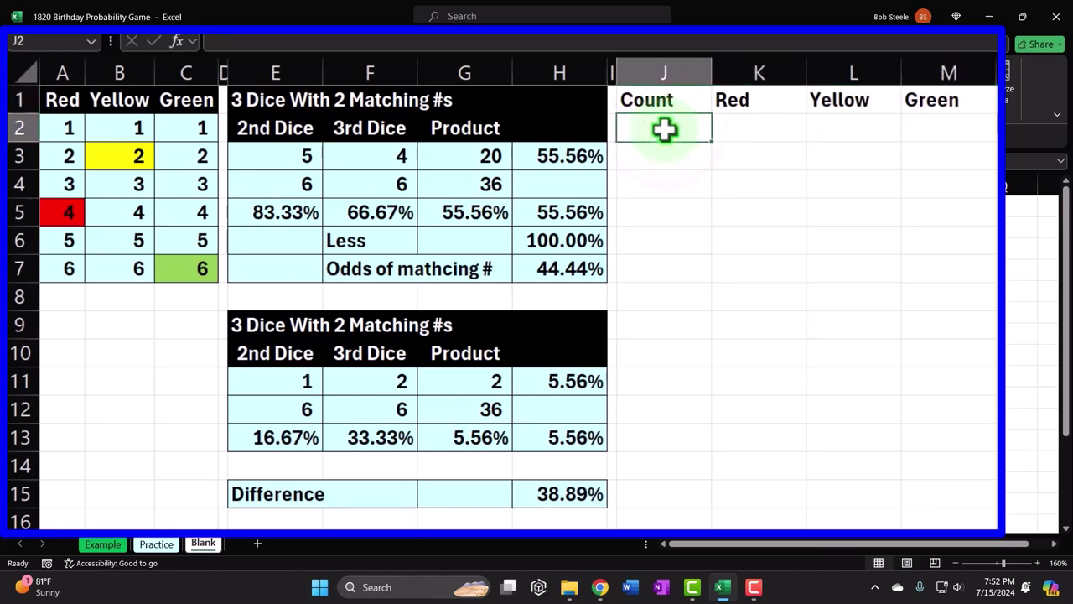
text(1)
key(Return)
text(2)
key(Return)
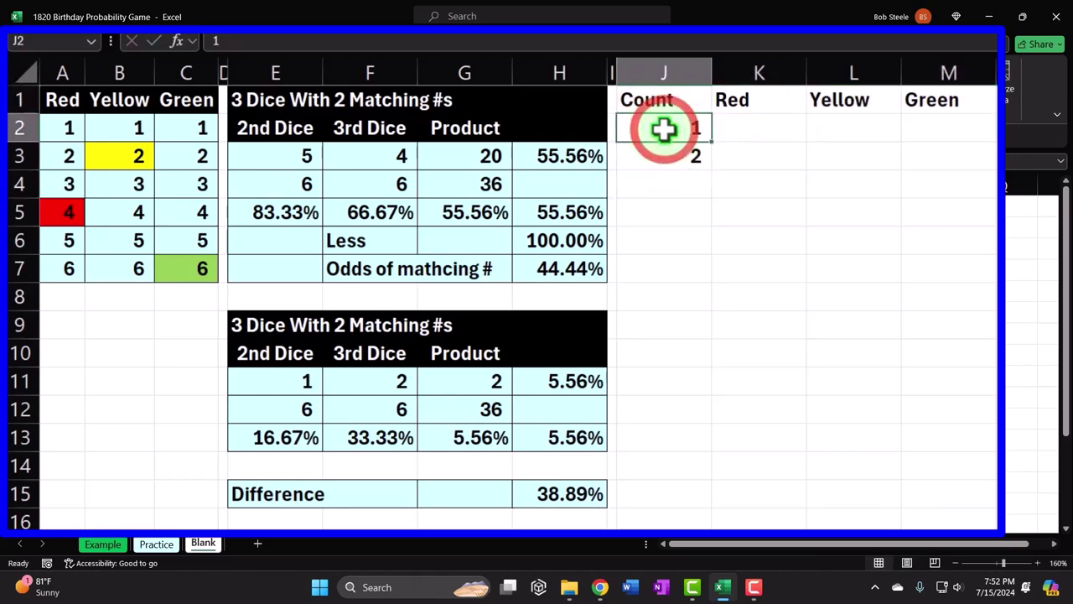
drag(663, 127, 707, 603)
drag(534, 559, 486, 384)
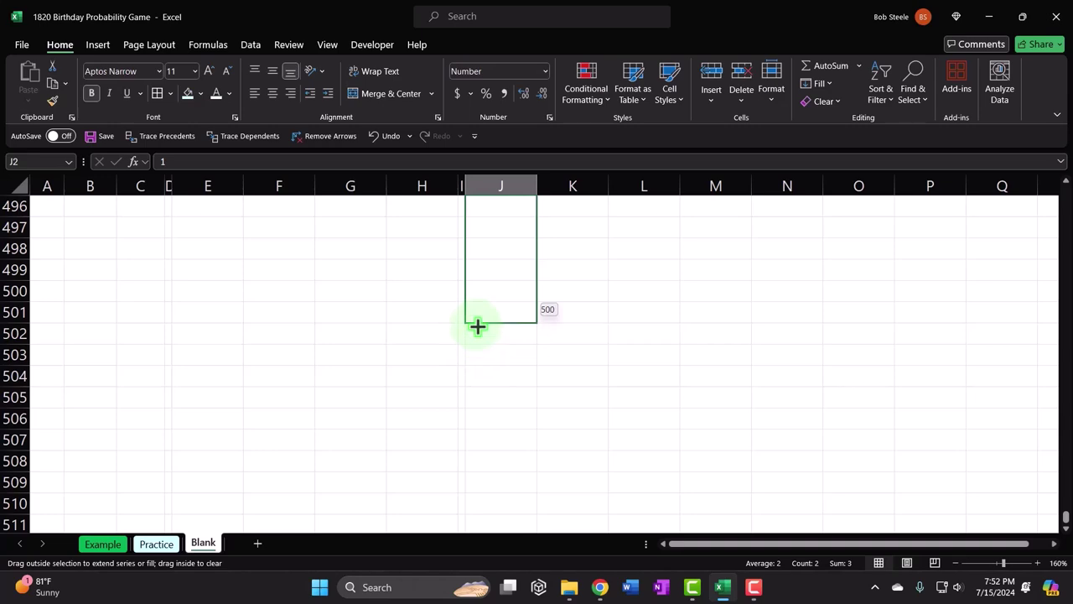
drag(478, 327, 478, 327)
drag(1064, 511, 1026, 177)
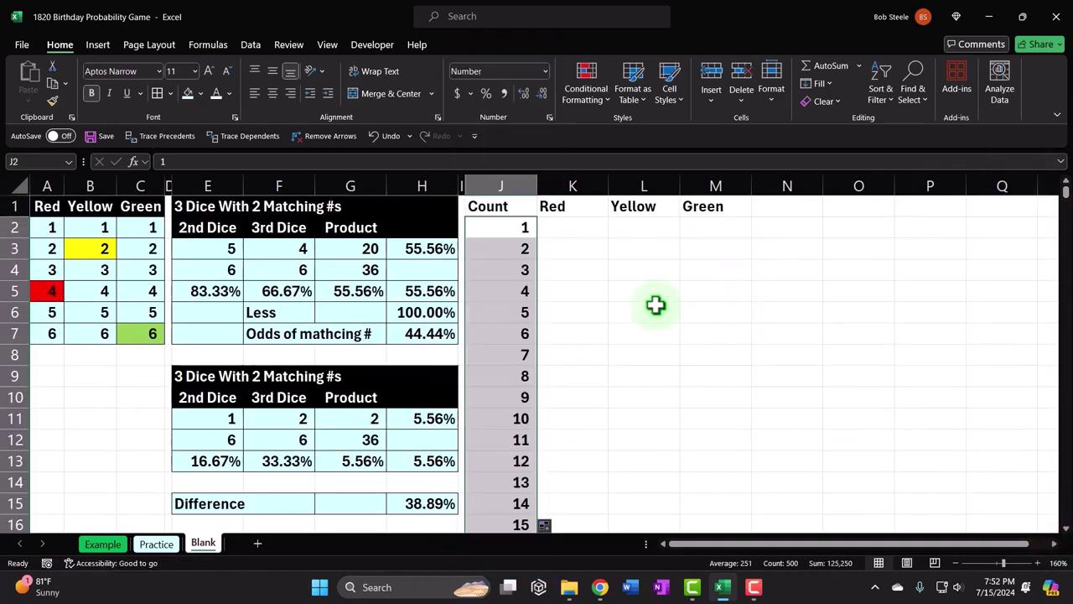
drag(499, 203, 688, 199)
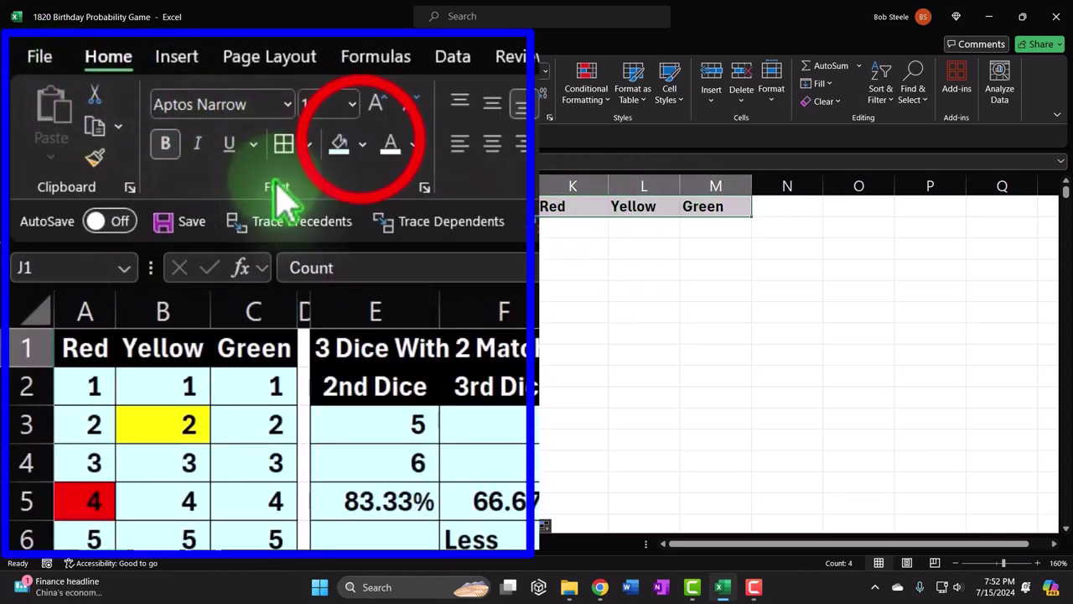
Step: Fill the J1:M1 header row black and narrow the Count column
click(362, 144)
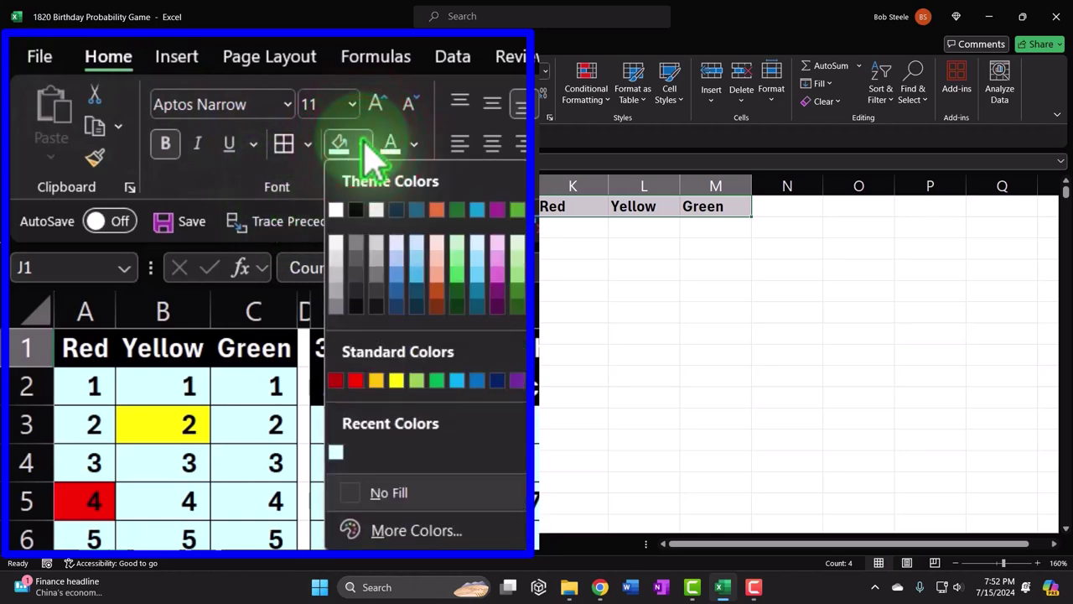
click(355, 210)
click(599, 291)
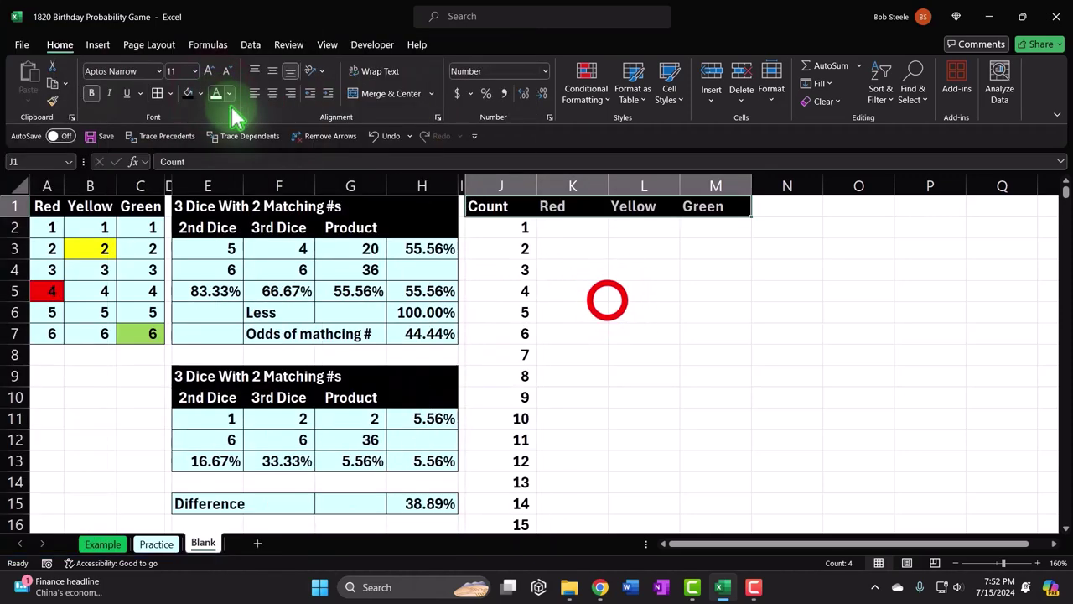
drag(590, 185, 678, 207)
Step: Make the Red, Yellow and Green headers bold and centred
click(590, 235)
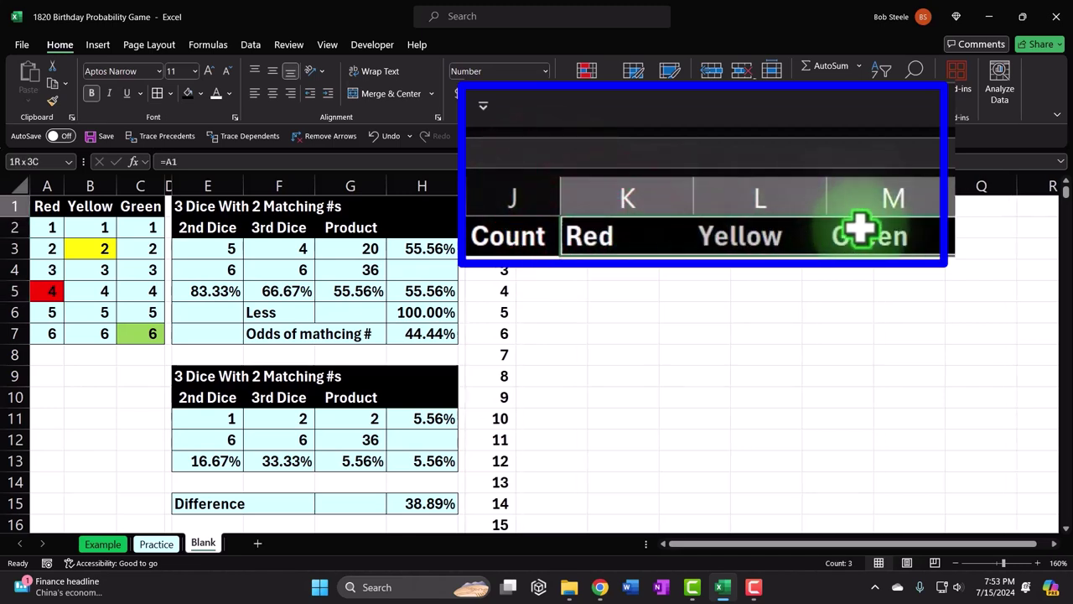
click(92, 93)
click(371, 95)
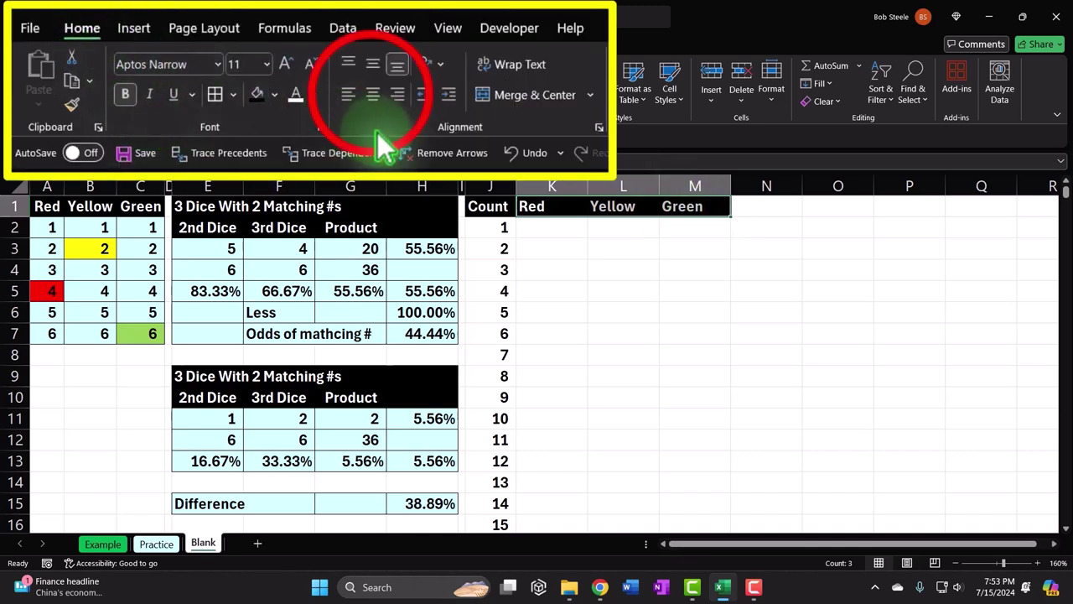
click(544, 230)
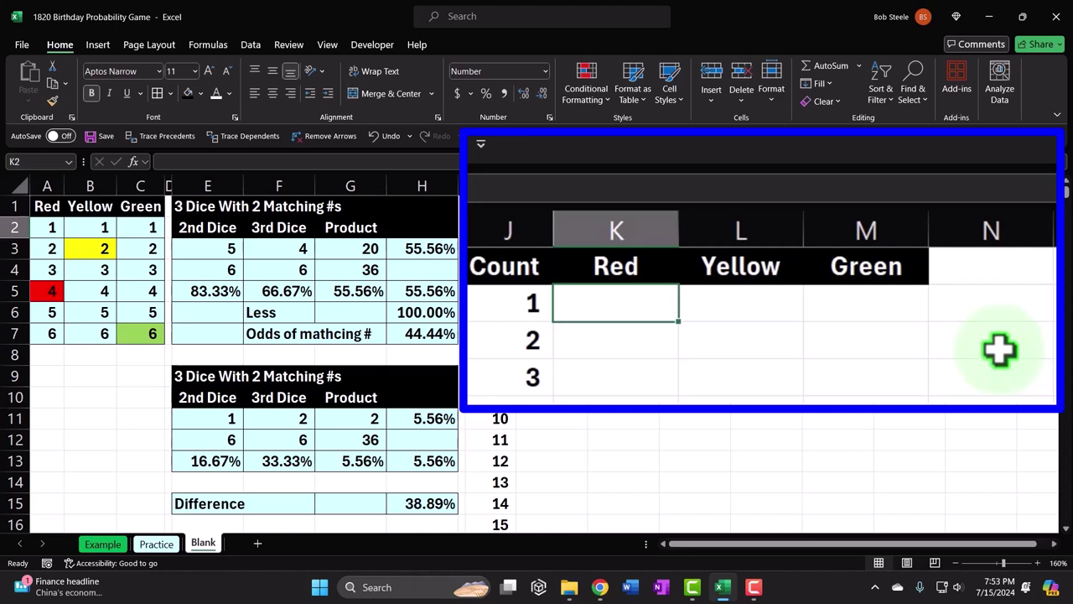
Step: Enter =RANDBETWEEN(1,6) in K2 as the first Red roll
text(=ram)
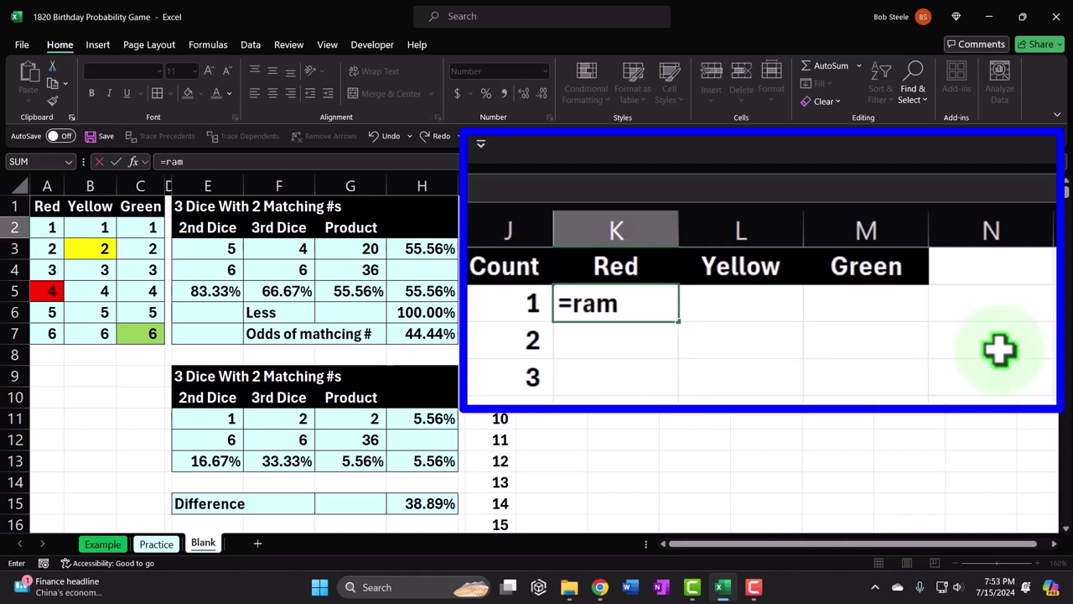
key(BackSpace)
text(nd)
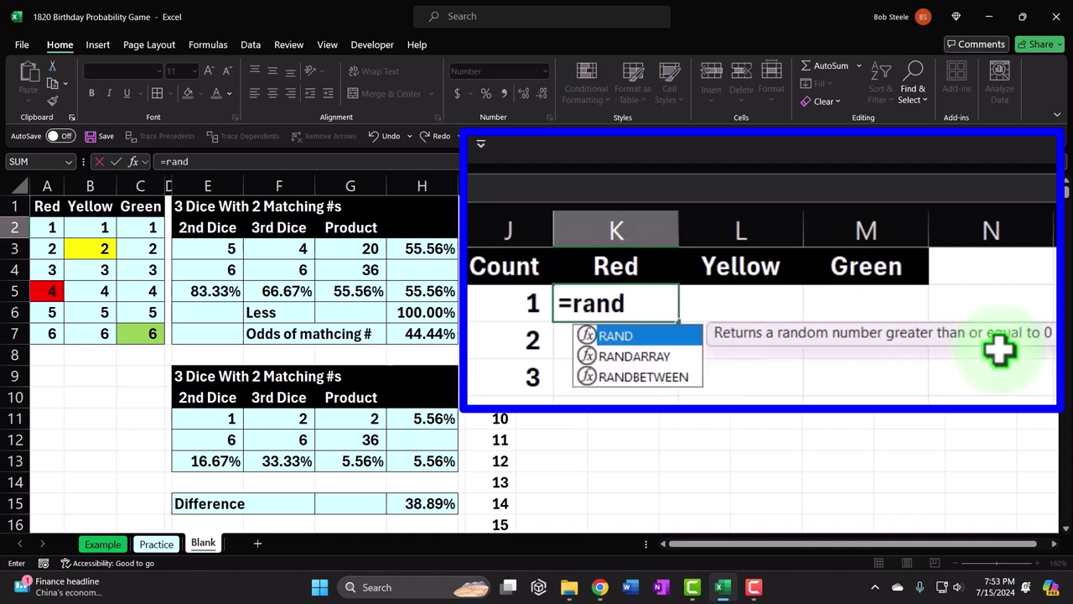
key(Down)
key(Down)
key(Tab)
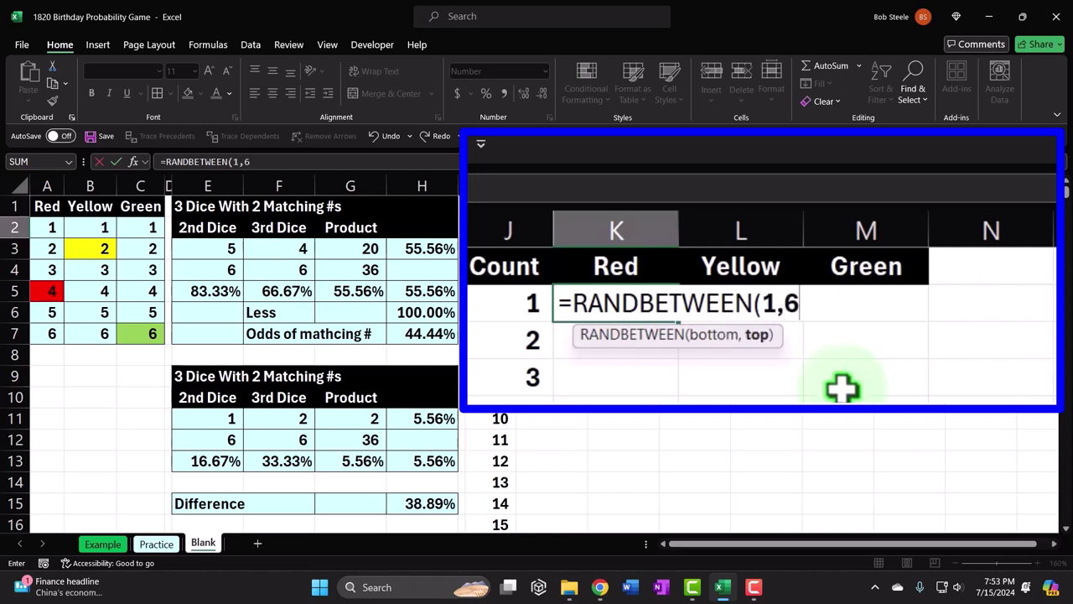
text(1,6))
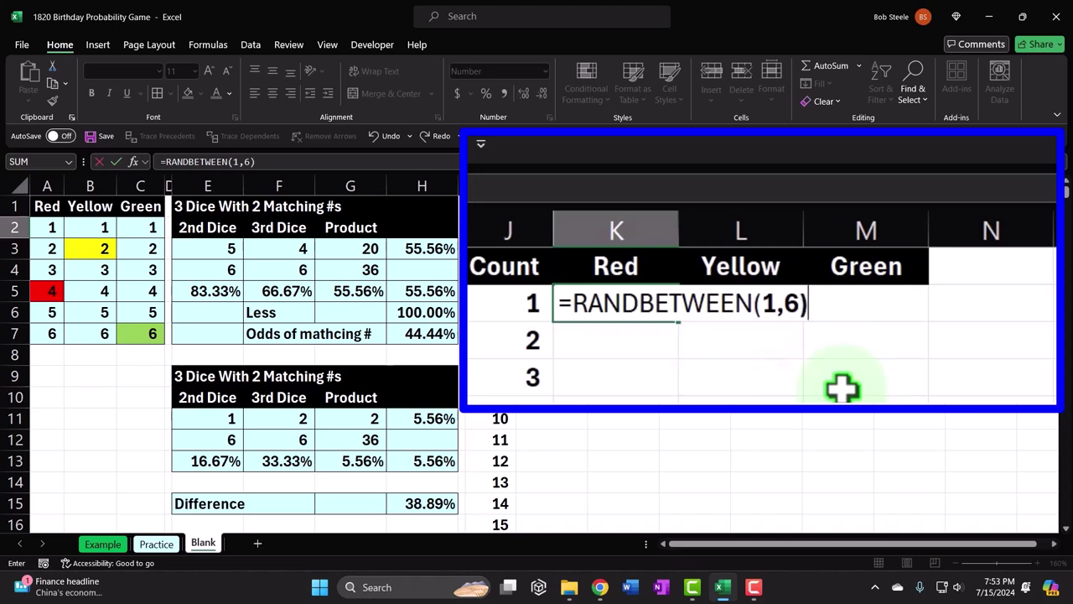
key(Return)
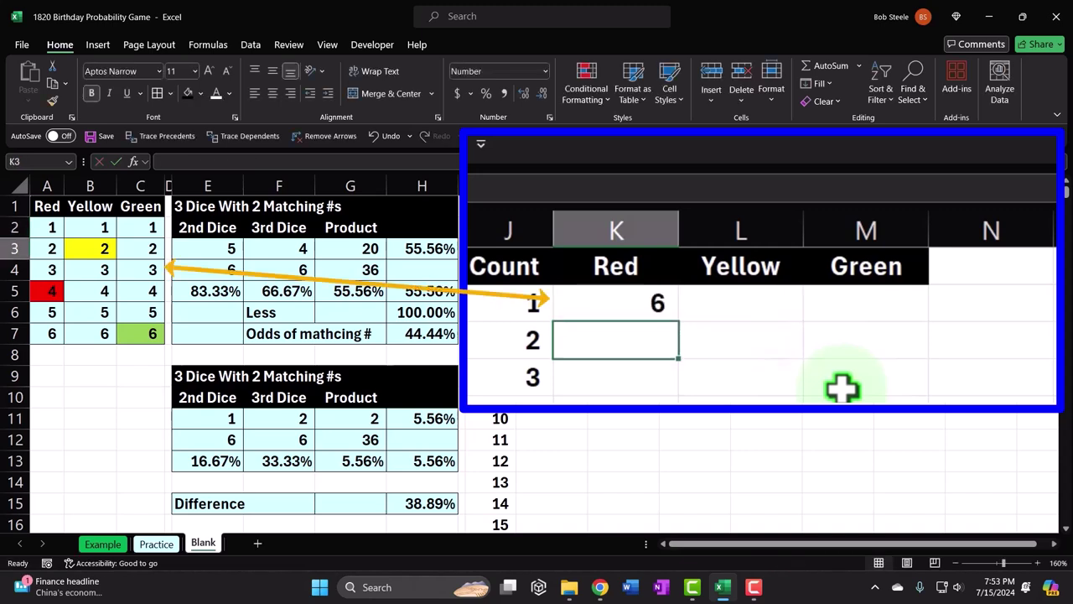
Step: Copy the roll formula across to M2 and down all 500 rows
click(659, 317)
drag(678, 320, 887, 328)
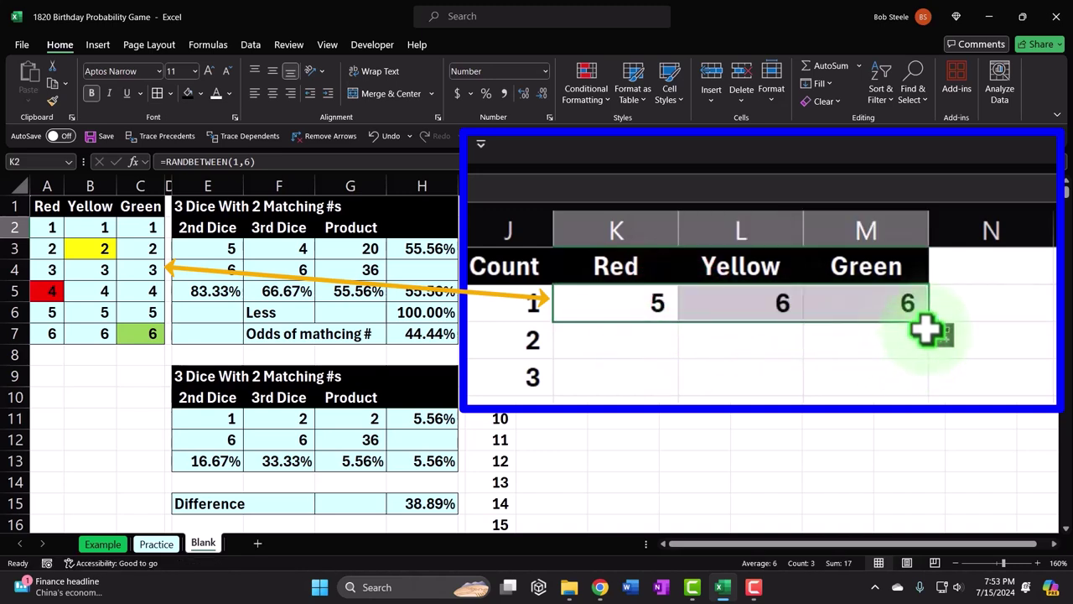
double_click(732, 238)
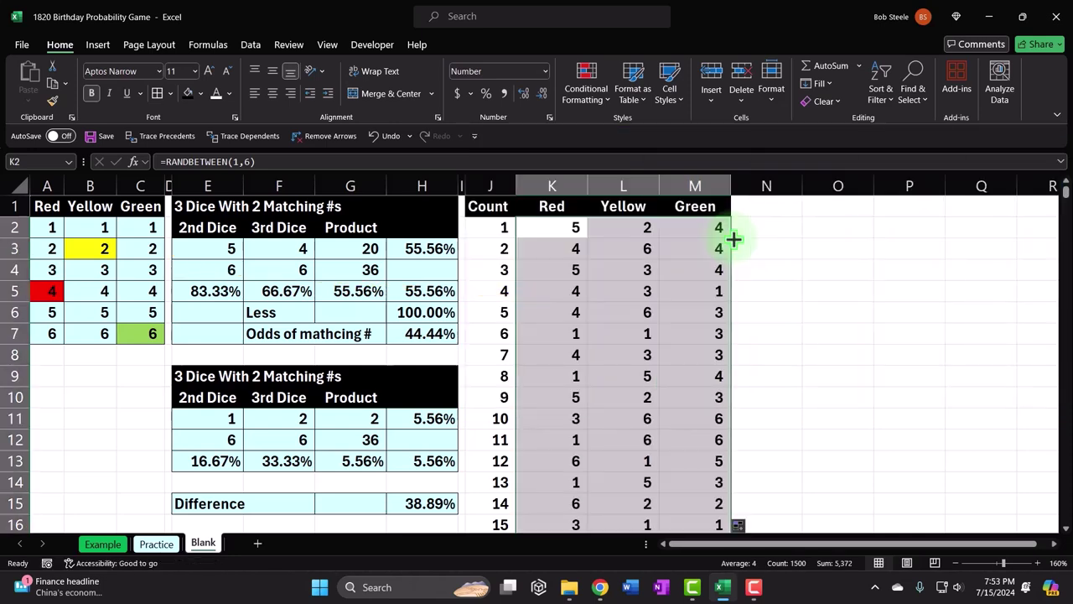
key(ctrl+shift+Down)
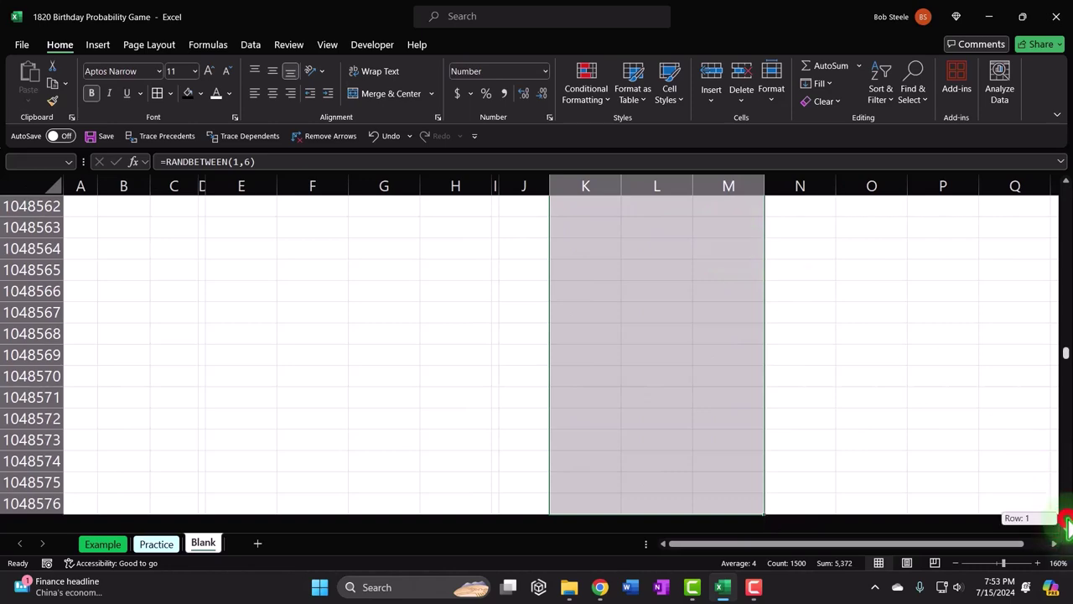
click(568, 301)
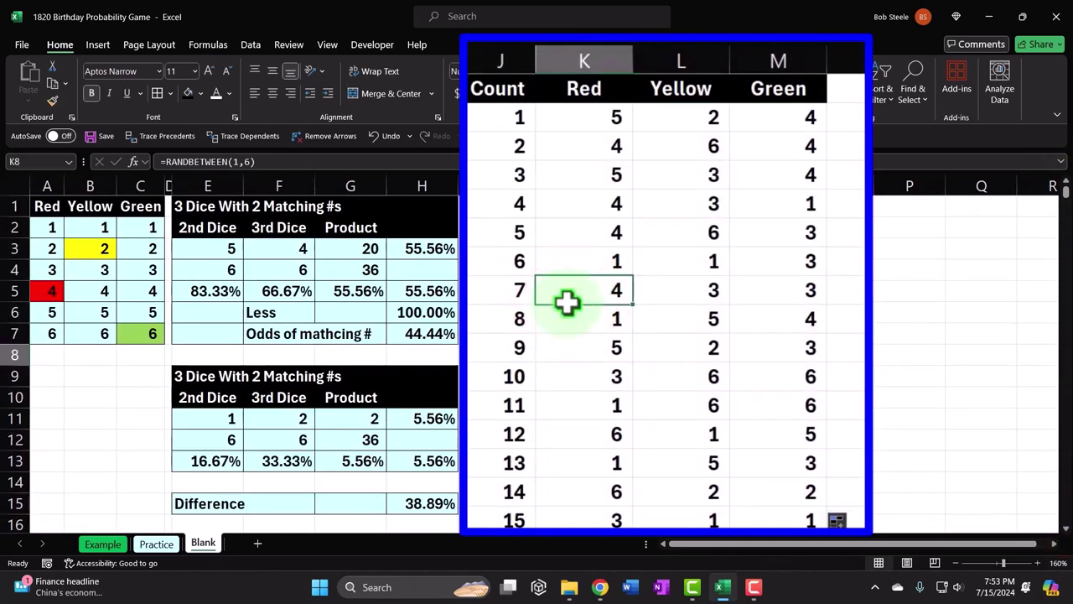
key(ctrl+shift+Down)
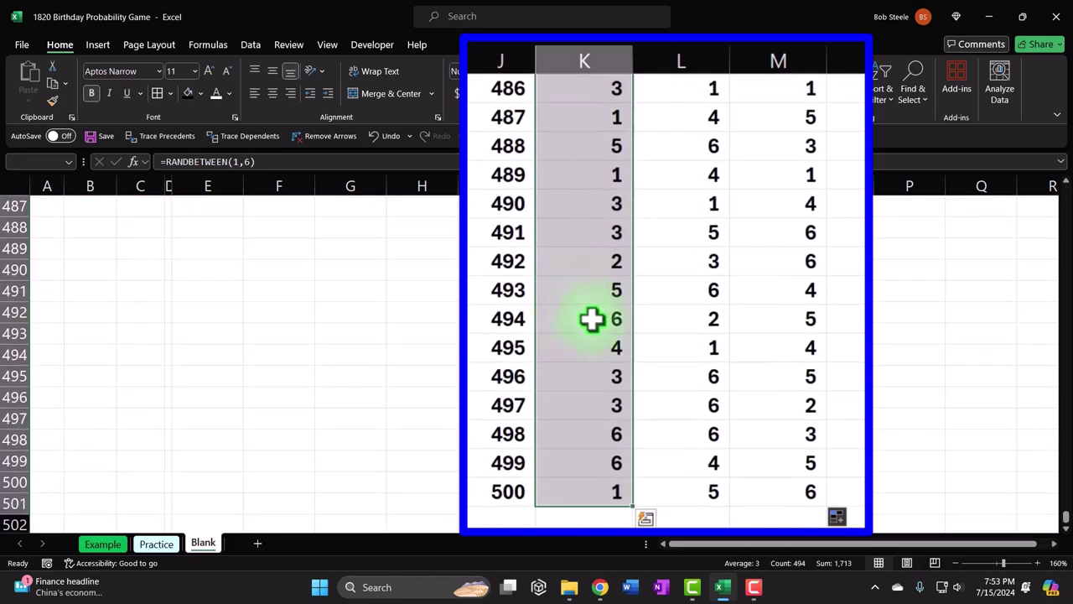
drag(1066, 513, 1027, 192)
Step: Inspect two Yellow roll formulas, recalculating the random rolls
click(711, 156)
double_click(711, 151)
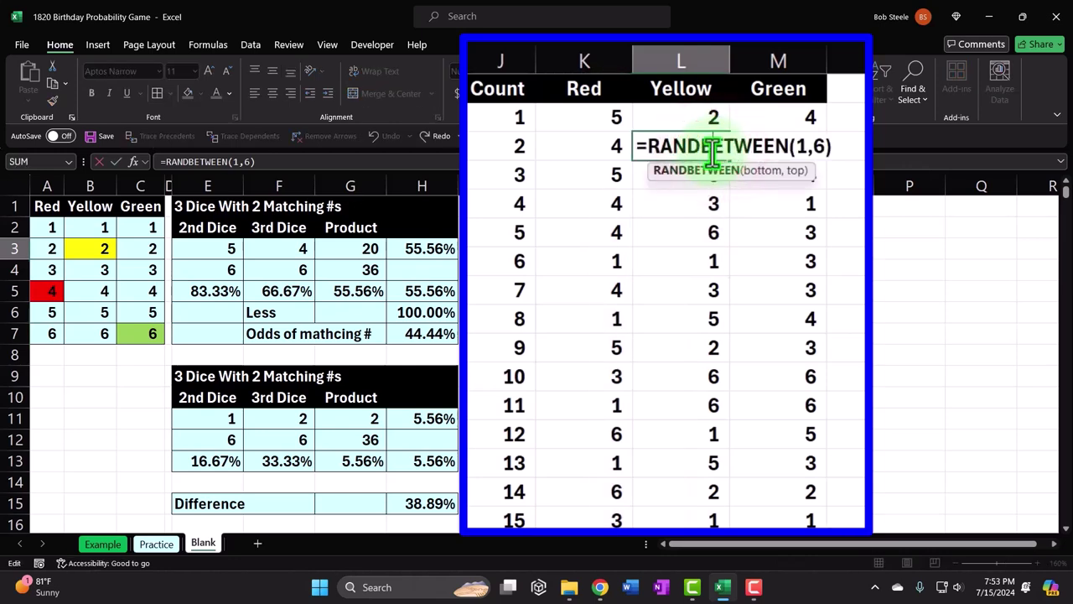
key(Return)
click(683, 175)
double_click(681, 179)
key(Return)
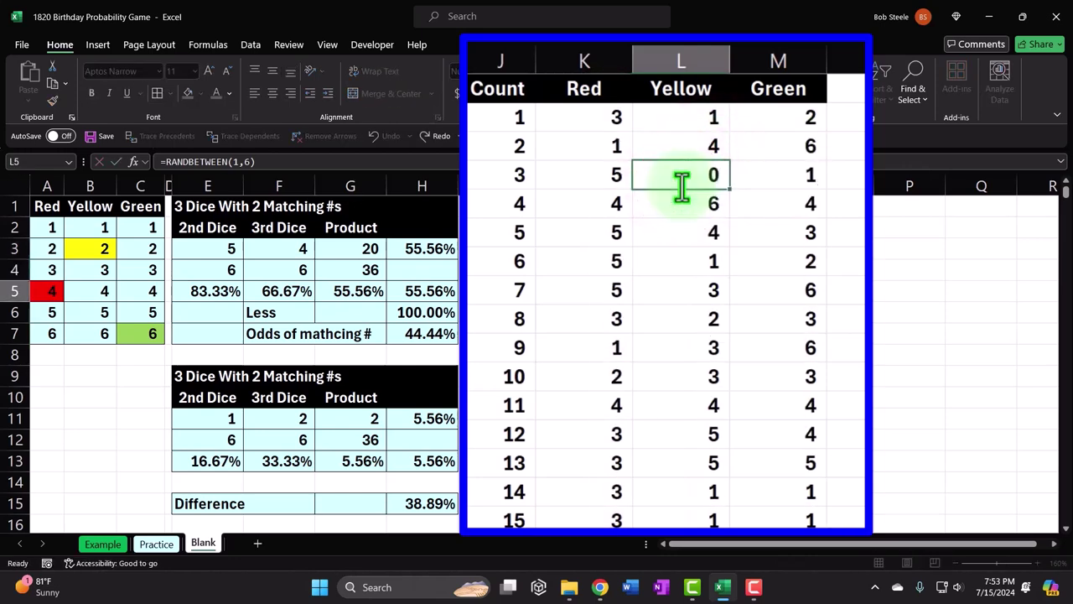
drag(575, 227, 696, 227)
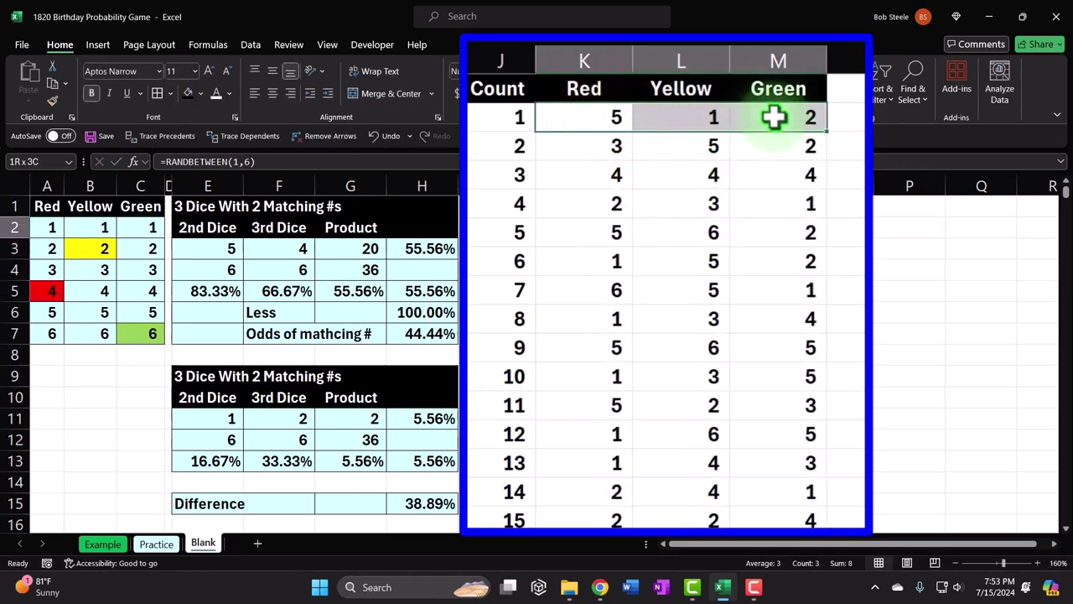
Step: Paste the first row of rolls K2:M2 as values and recalculate with F9
right_click(695, 228)
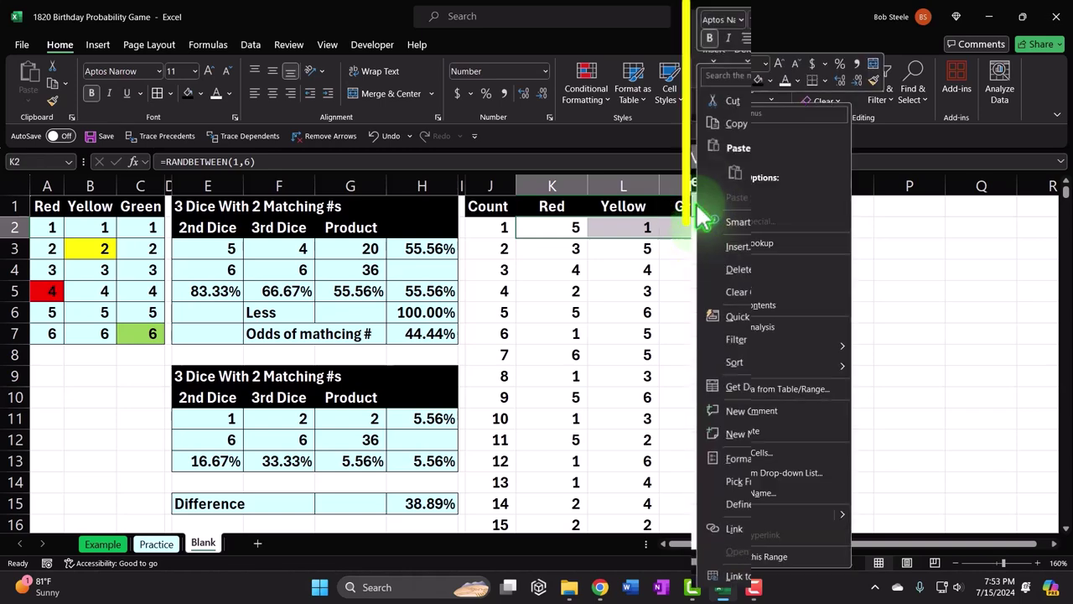
click(731, 116)
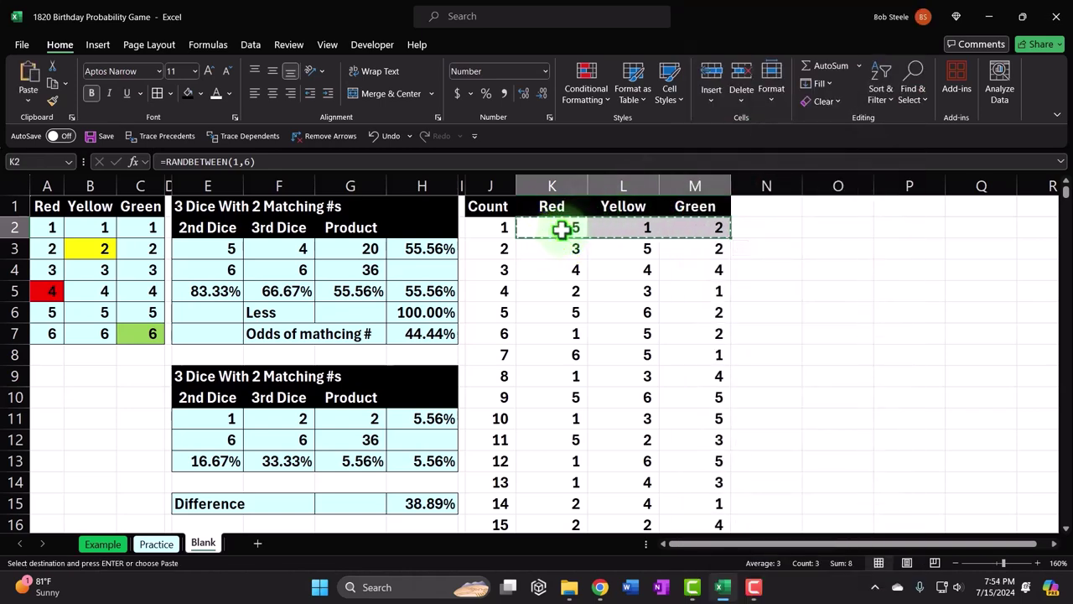
right_click(559, 227)
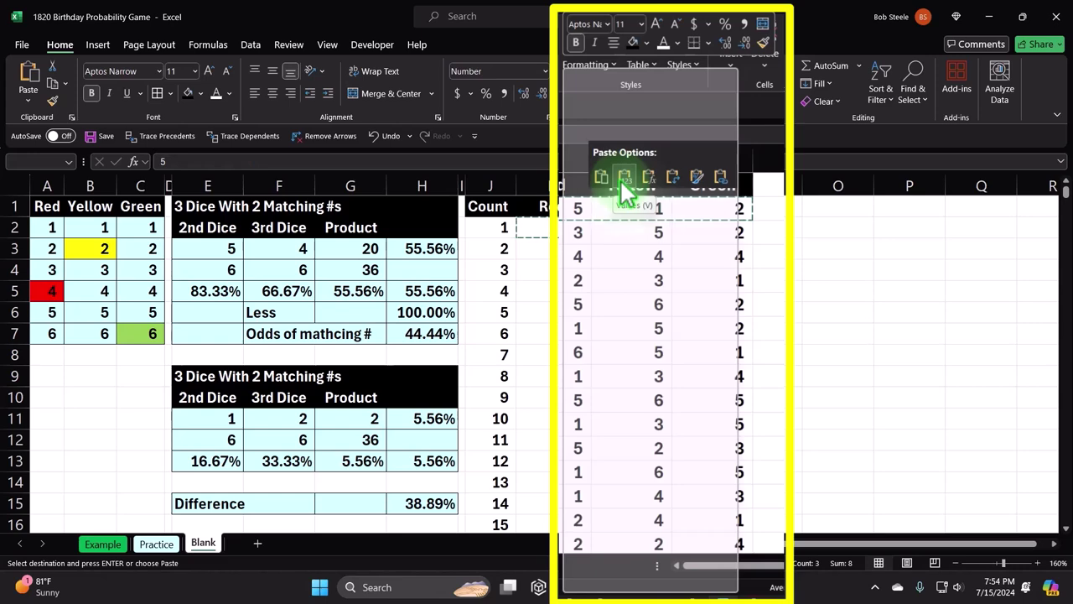
click(622, 179)
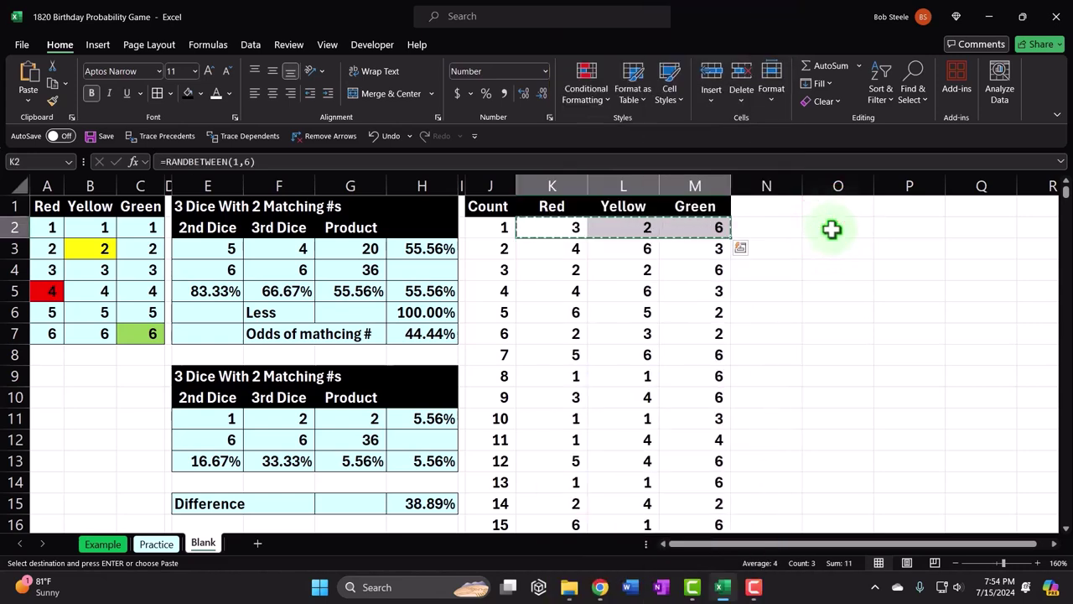
click(831, 229)
key(F9)
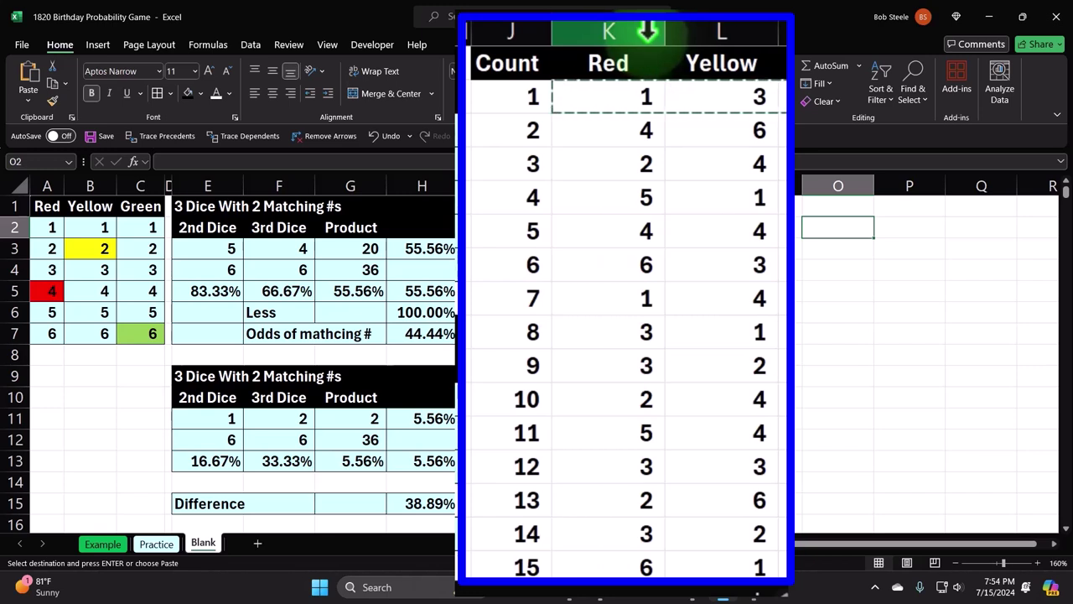
Step: AutoFit columns K:M to fit the dice rolls
drag(628, 30, 806, 32)
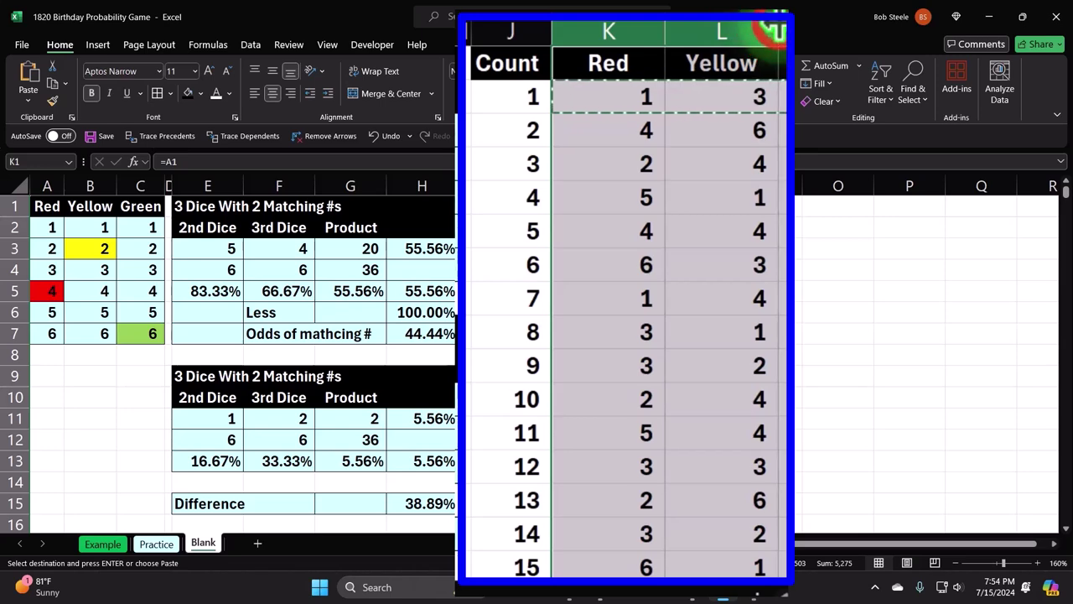
double_click(772, 30)
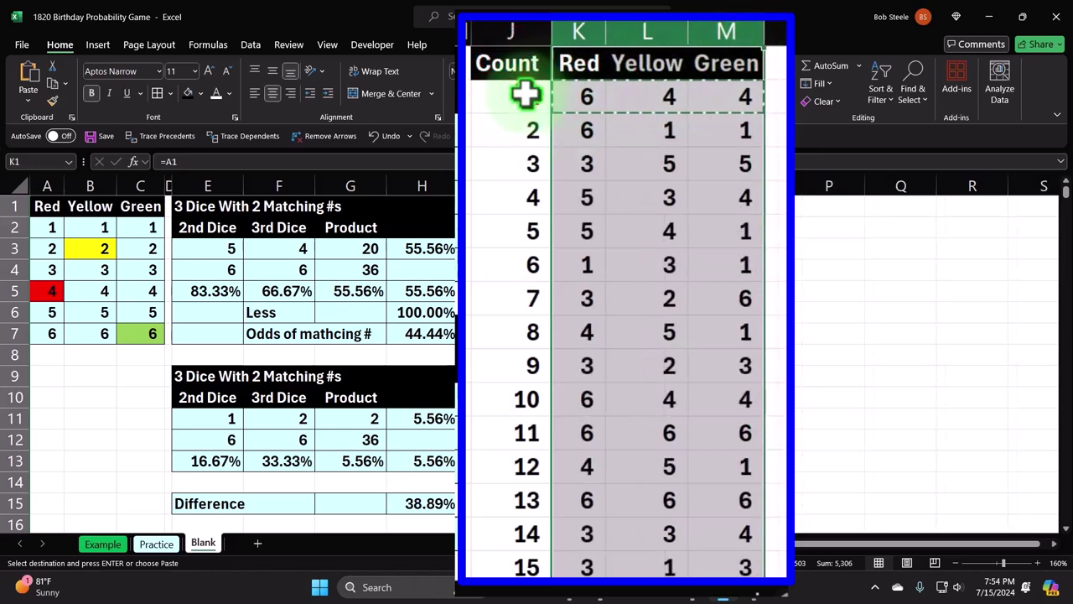
drag(525, 95, 705, 91)
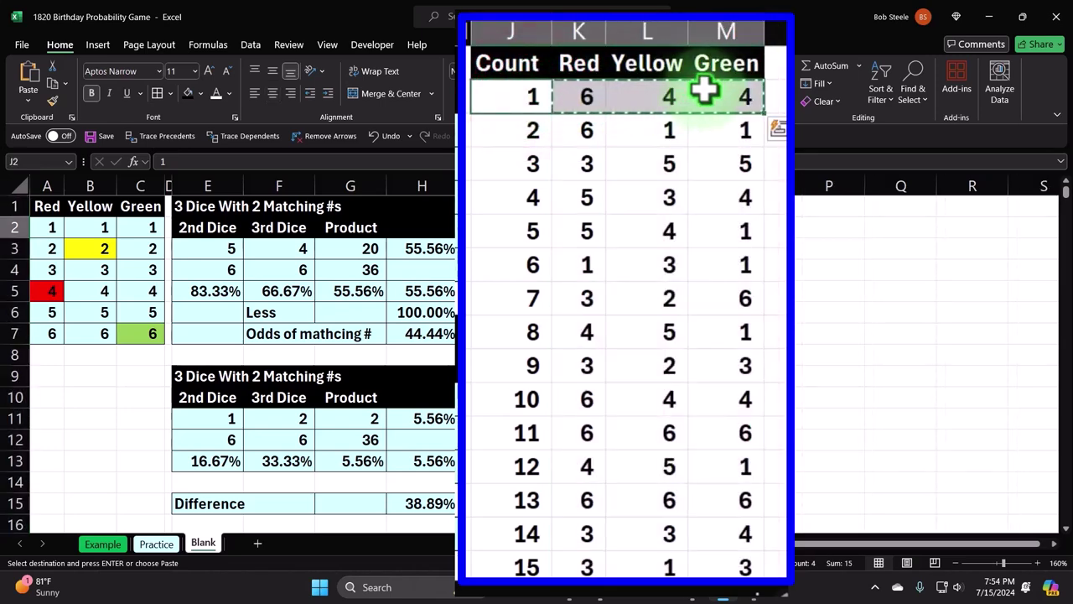
Step: Give all 500 roll rows borders and a light blue fill
key(ctrl+shift+Down)
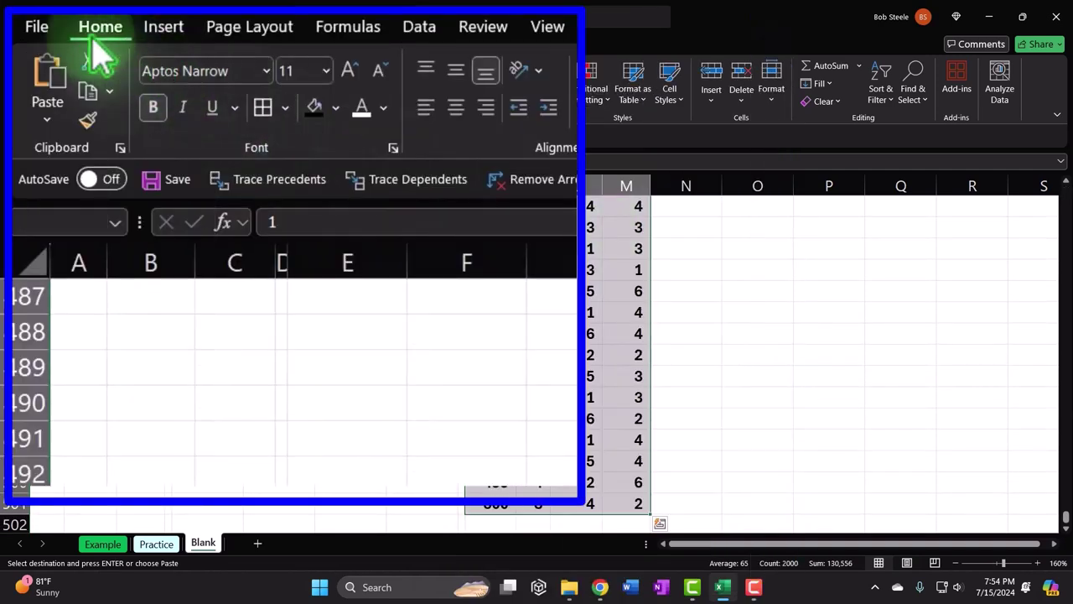
click(260, 111)
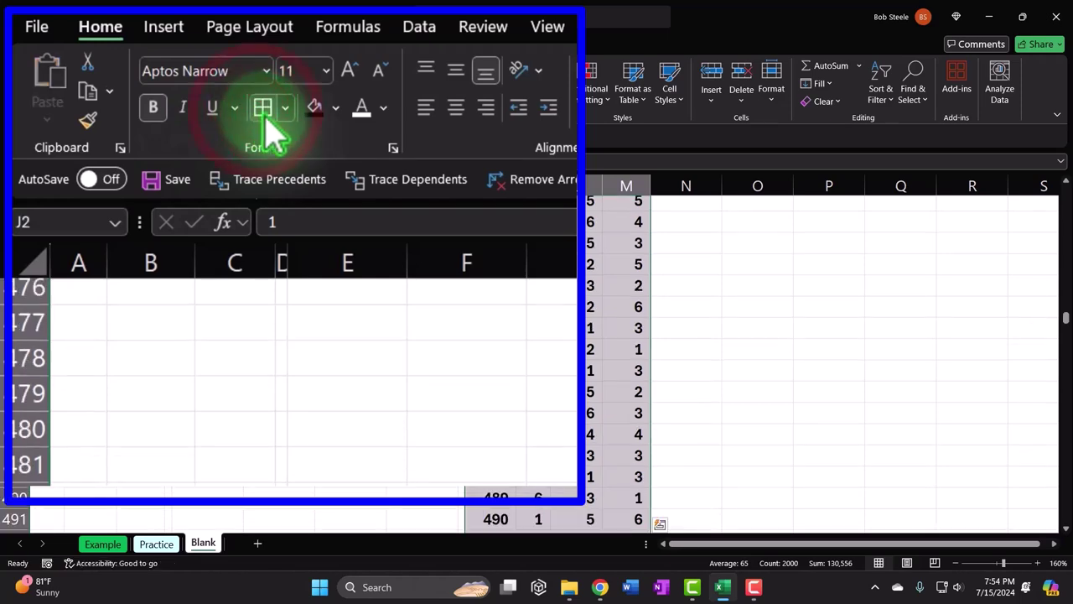
click(336, 109)
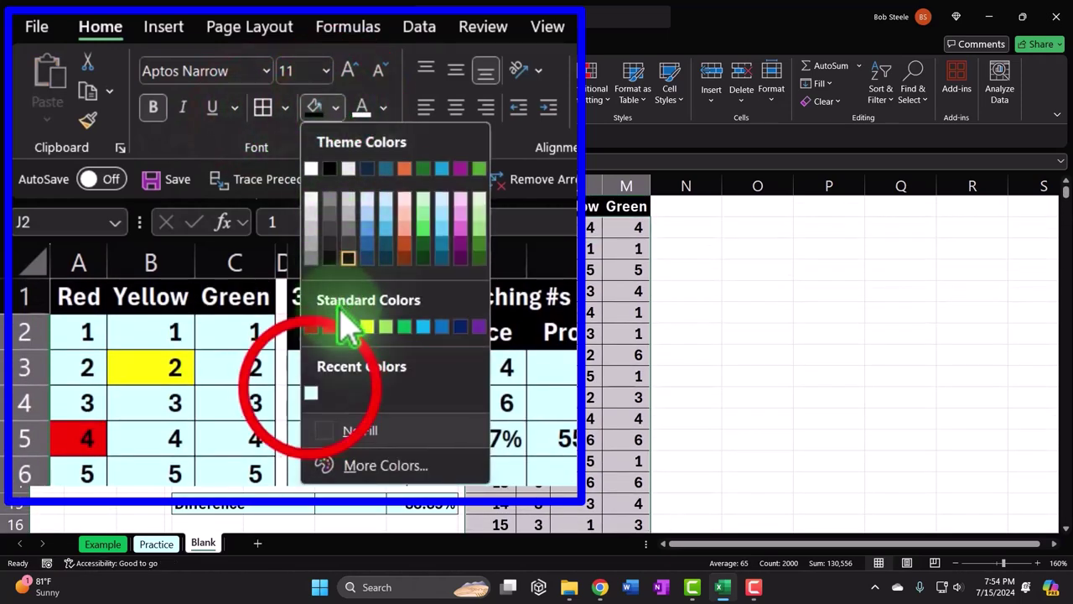
click(311, 392)
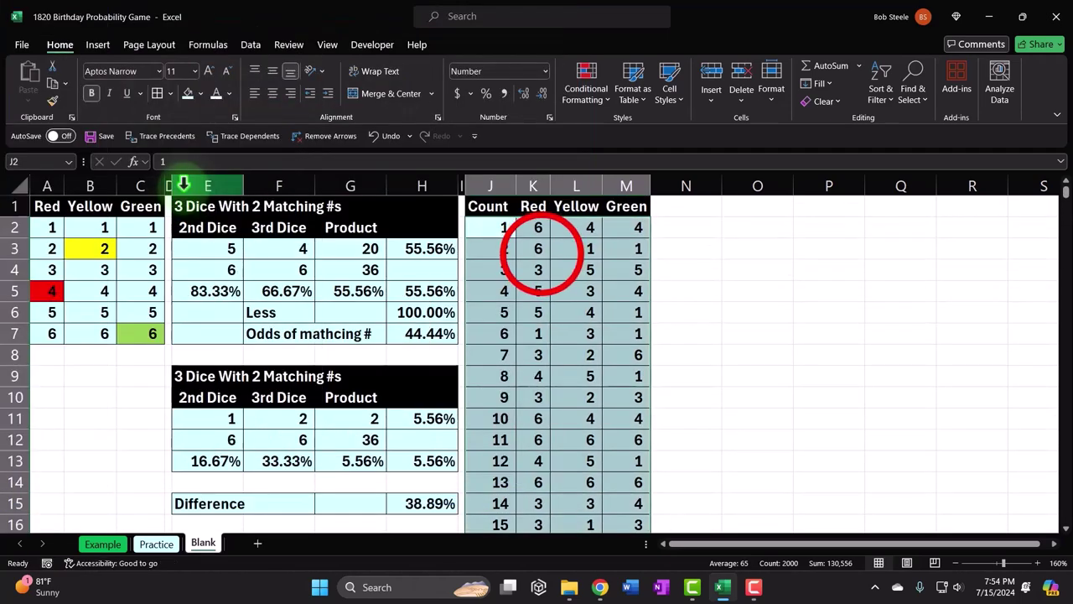
Step: Check the dice rolls by selecting the first and second rolls' cells, ending on K2:M2
click(540, 250)
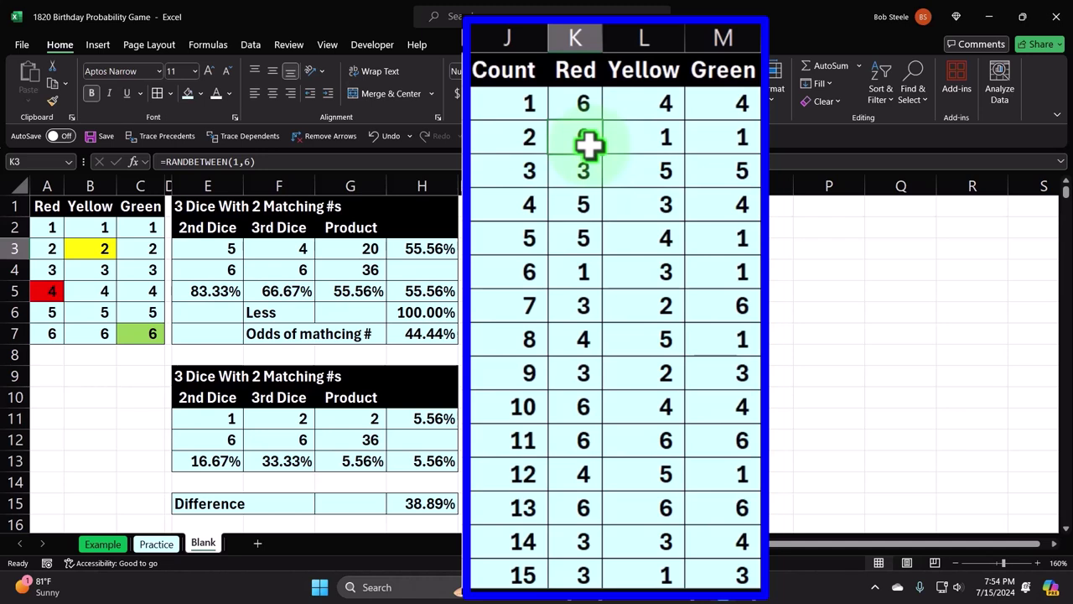
click(675, 149)
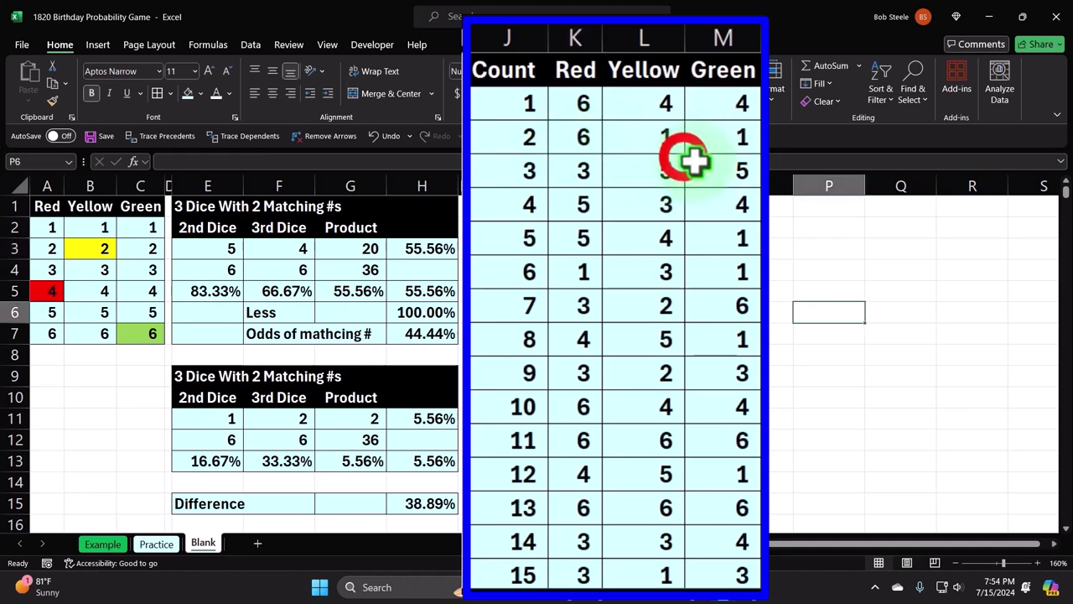
drag(587, 104, 696, 88)
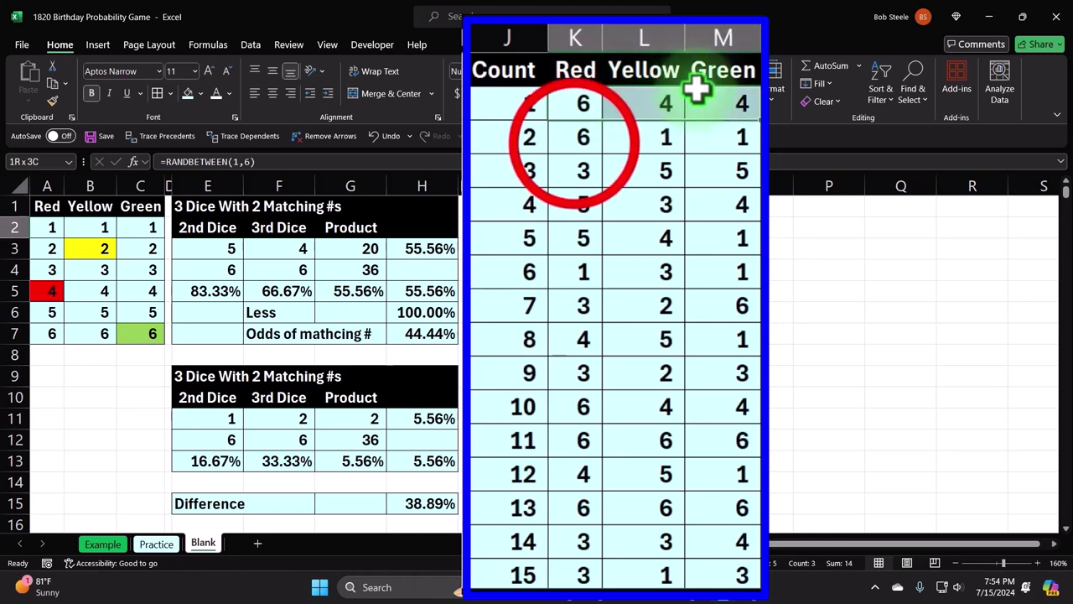
drag(577, 138, 709, 137)
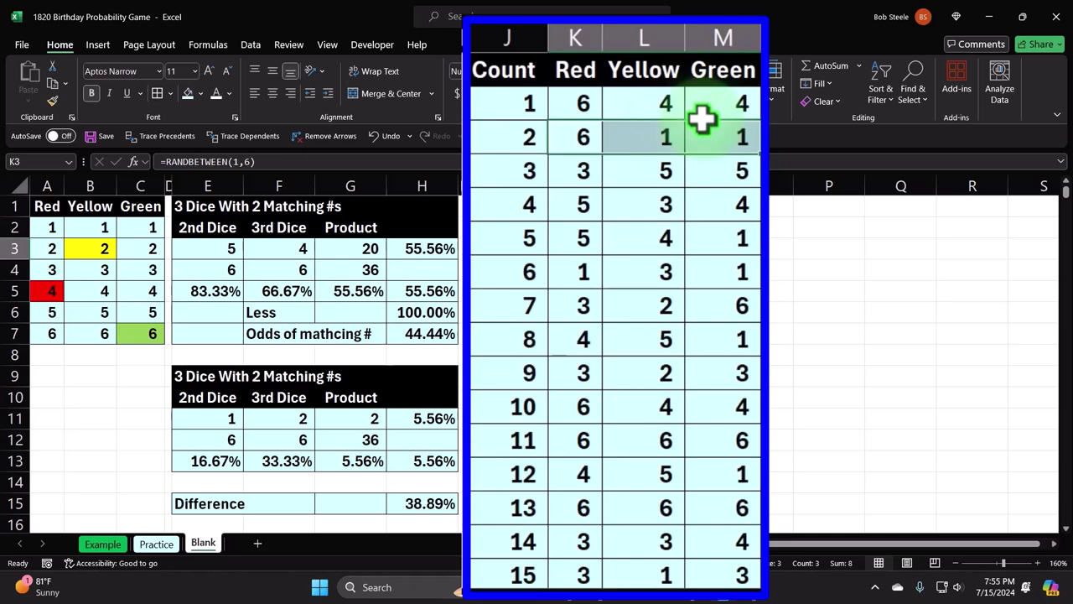
drag(552, 229, 627, 228)
Step: Apply a Duplicate Values rule with Light Red Fill and Dark Red Text to K2:M2
click(597, 98)
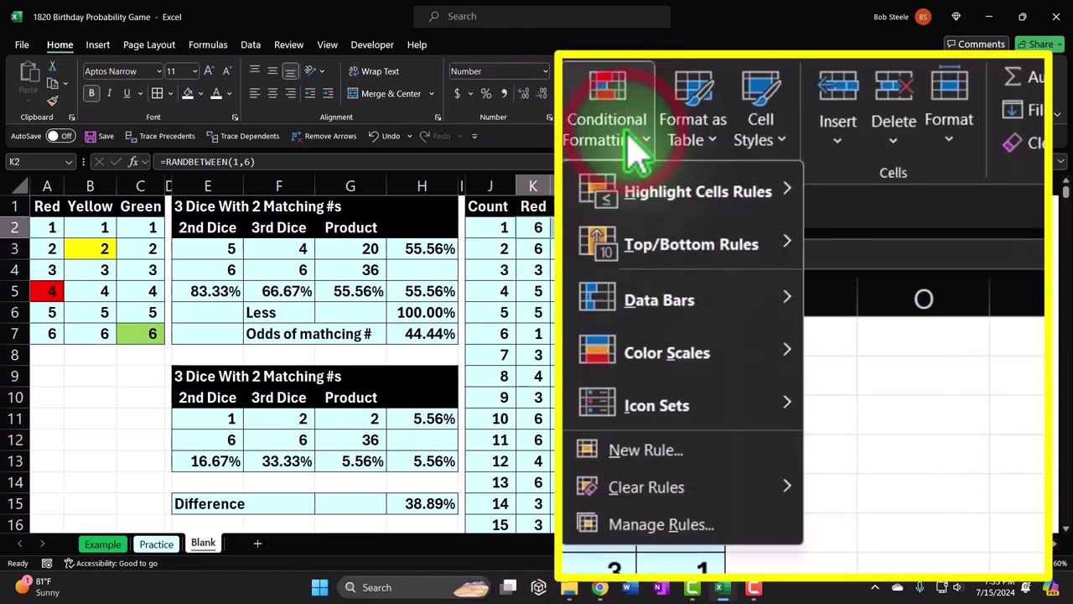
mouse_move(637, 194)
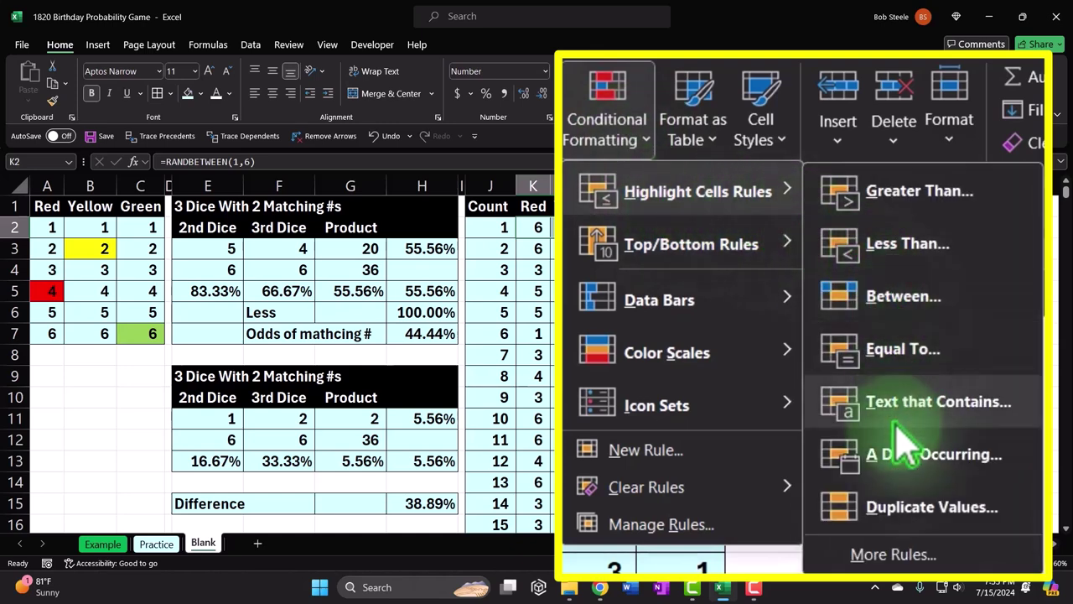
click(765, 300)
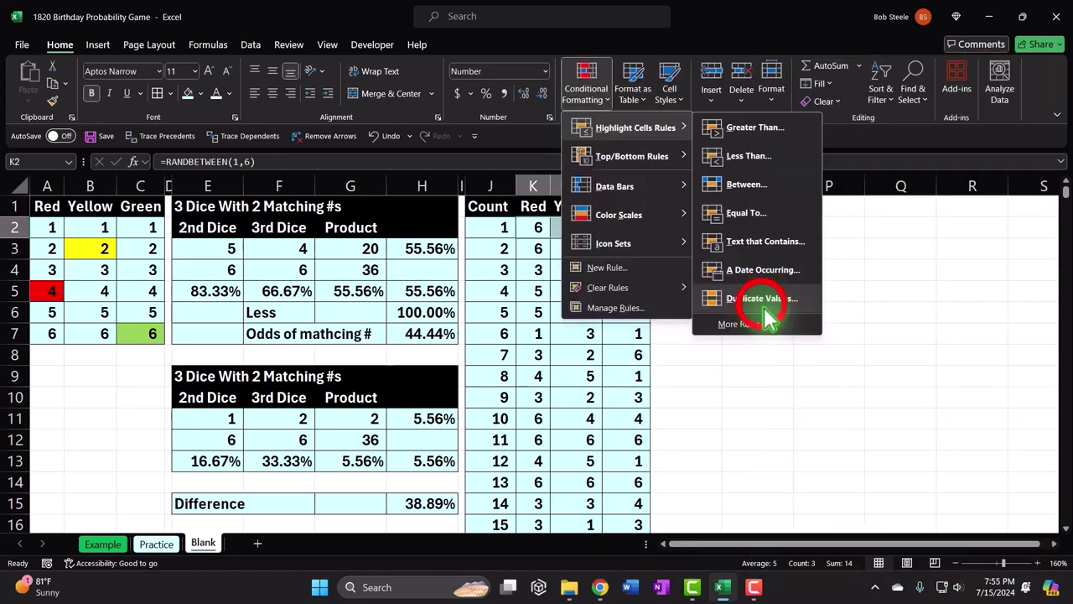
click(892, 390)
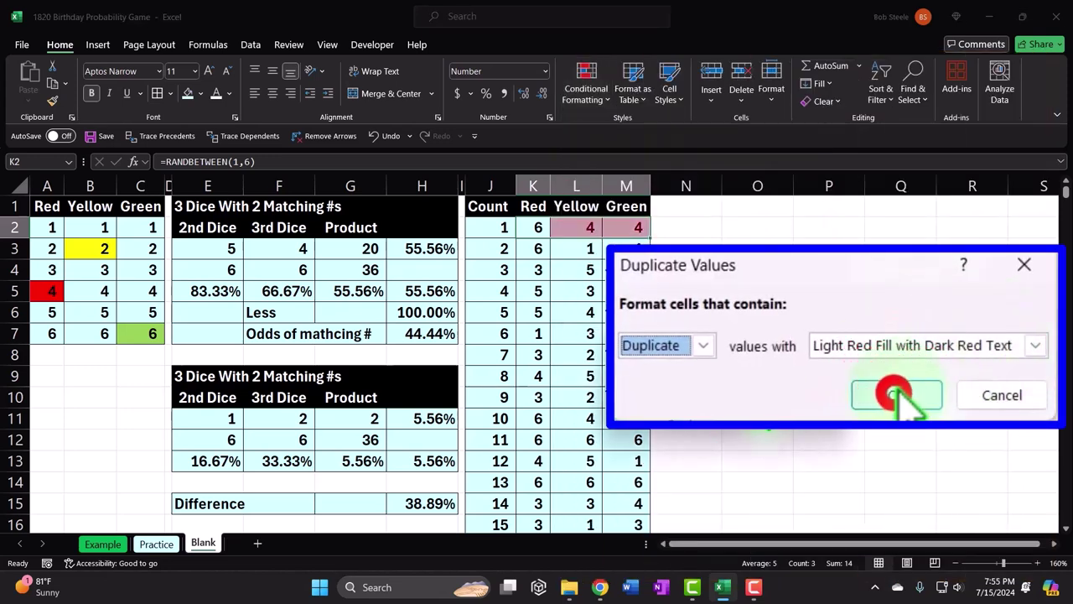
Step: Re-roll the dice several times by re-entering a dice formula
double_click(577, 227)
key(Return)
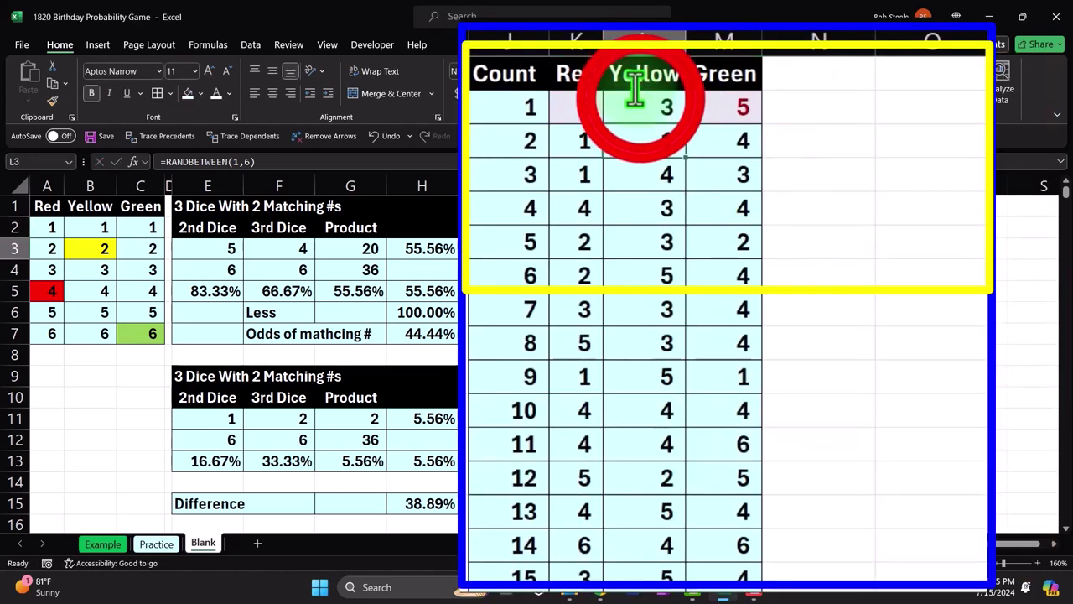
double_click(577, 227)
key(Return)
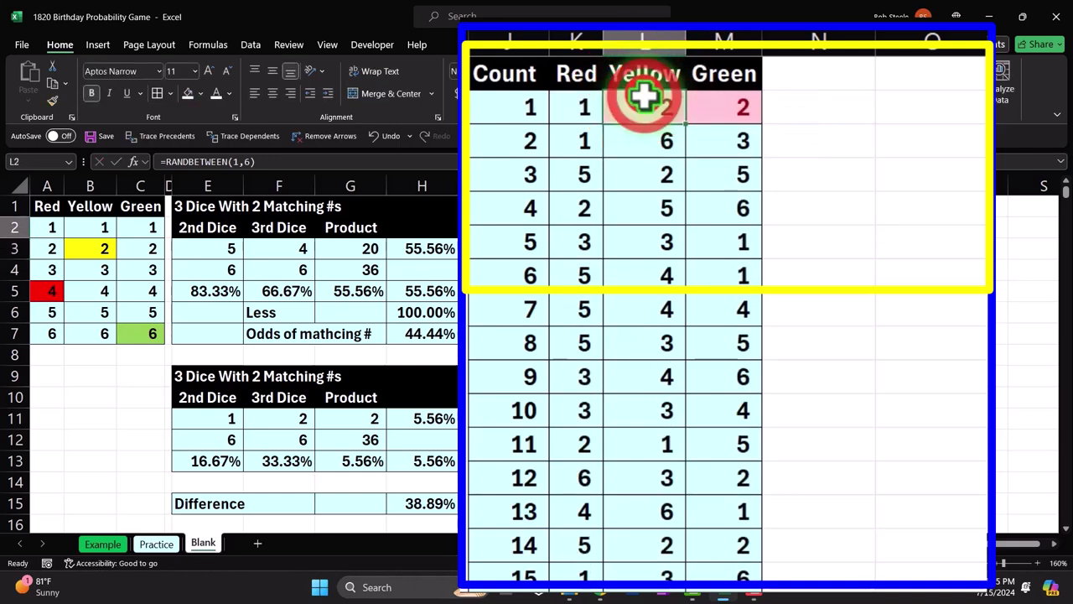
double_click(577, 227)
key(Return)
double_click(577, 228)
key(Return)
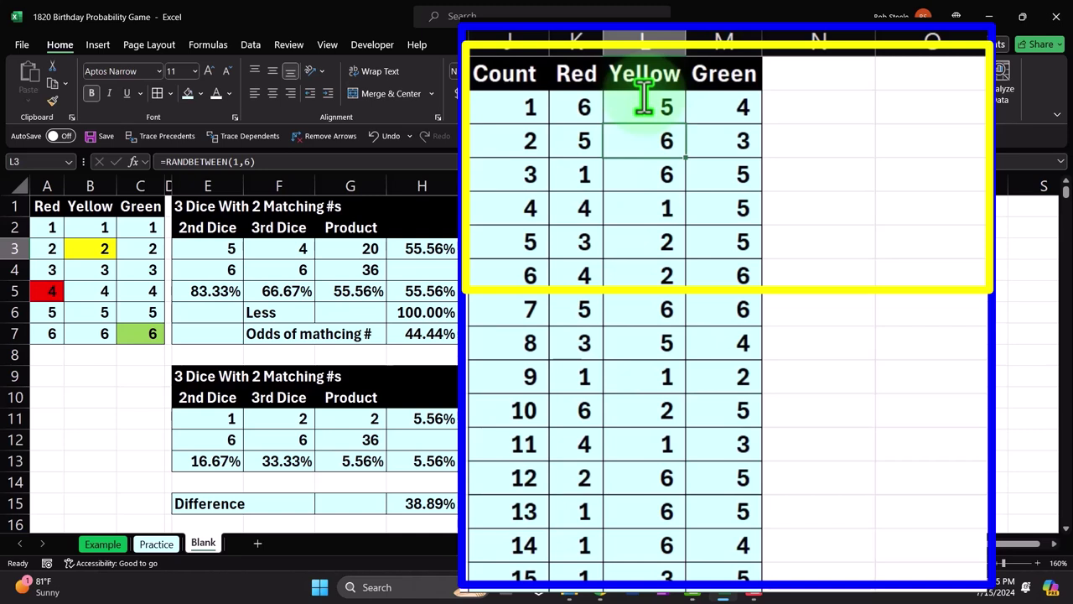
Step: Enter the heading 'Count' in N1
click(841, 71)
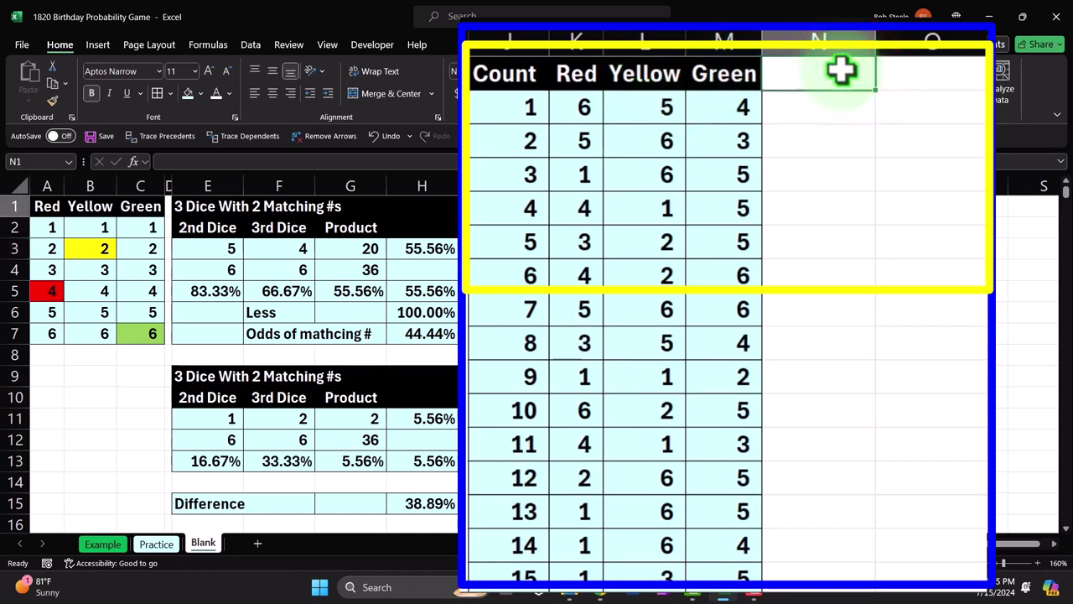
text(Count)
key(Tab)
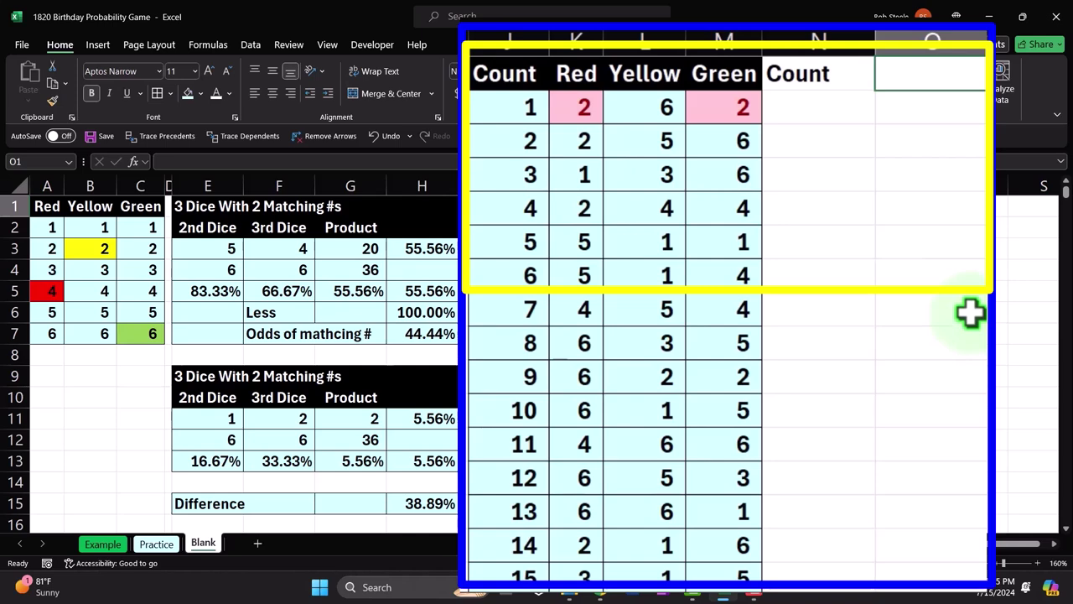
text(=)
key(Return)
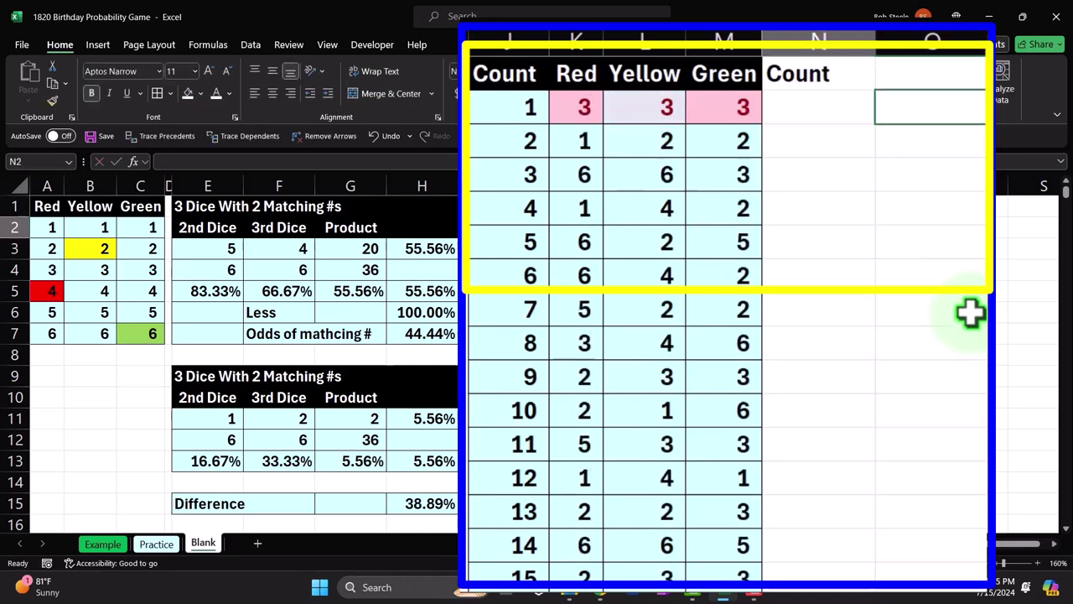
key(Left)
Step: Start N2's formula with =COUNTIF(L2:M2,K2)
text(=countif)
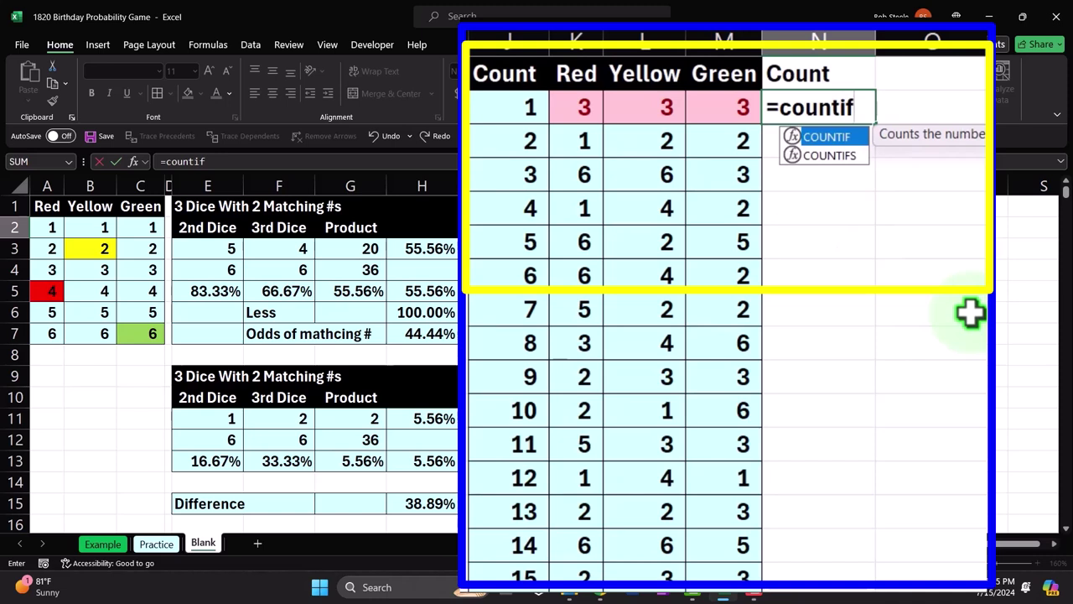
key(Tab)
key(Left)
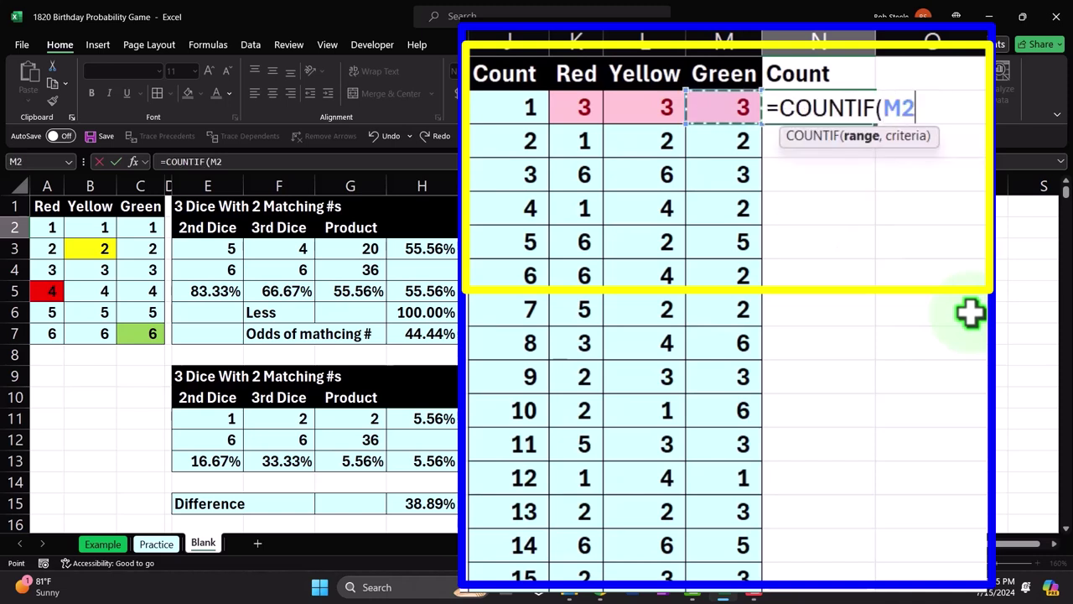
key(shift+Left)
key(shift+Left)
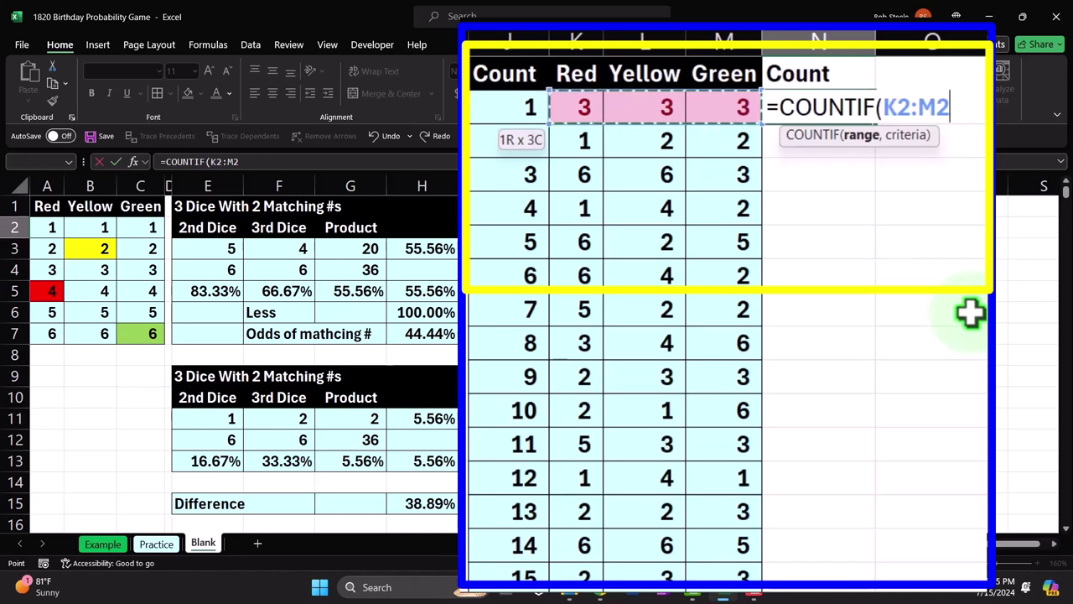
key(shift+Right)
key(shift+Right)
key(Left)
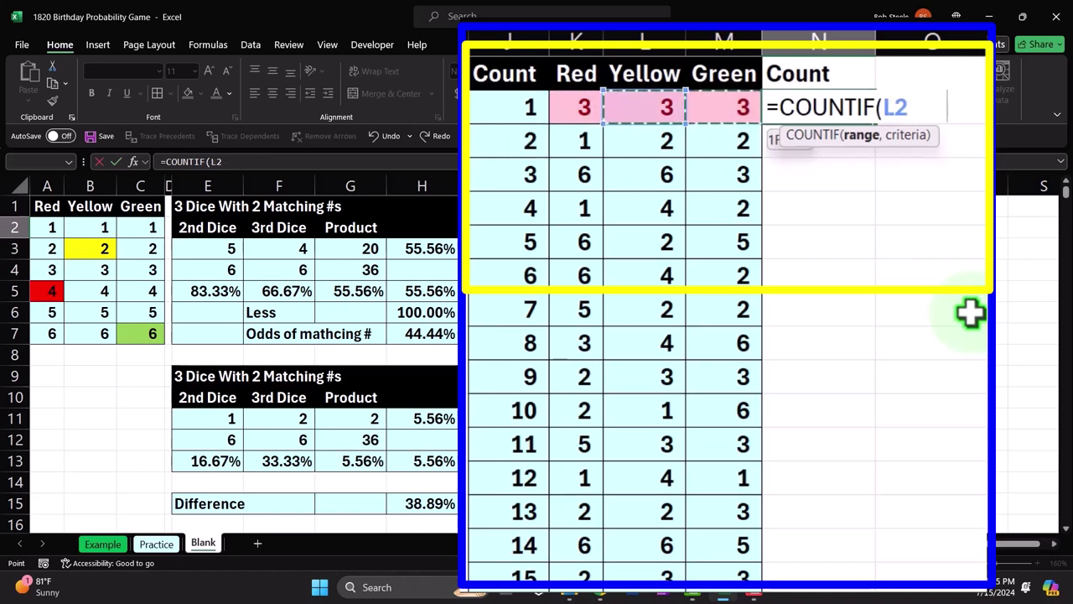
key(shift+Right)
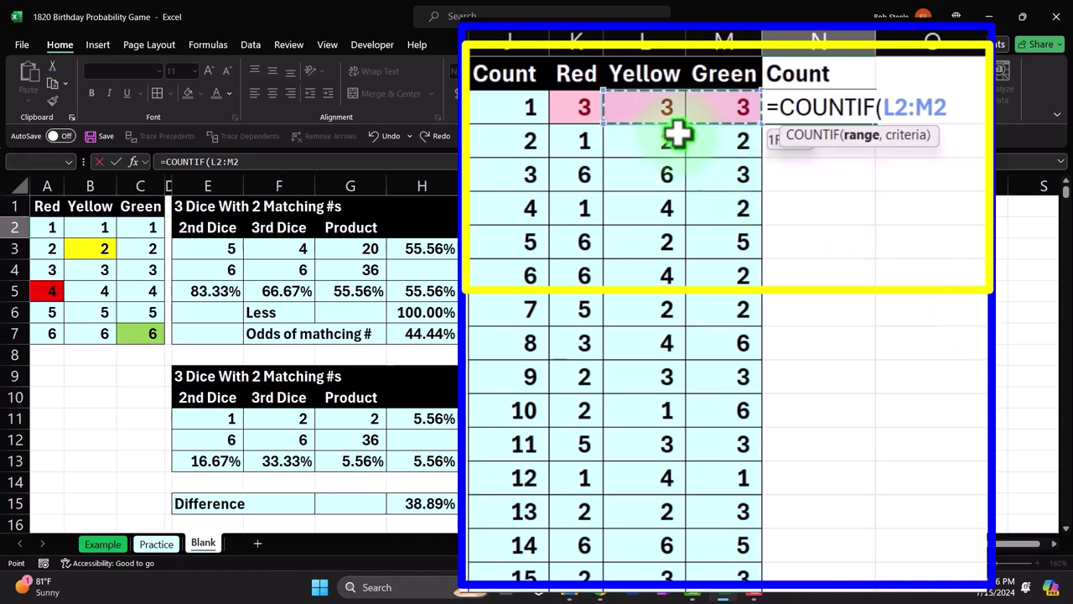
text(,)
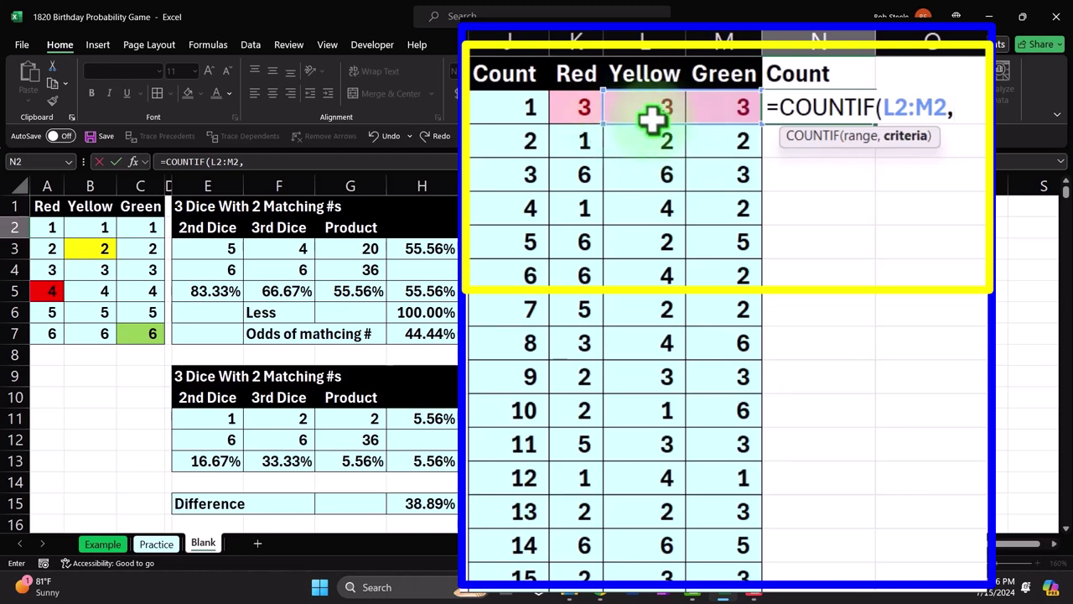
click(587, 111)
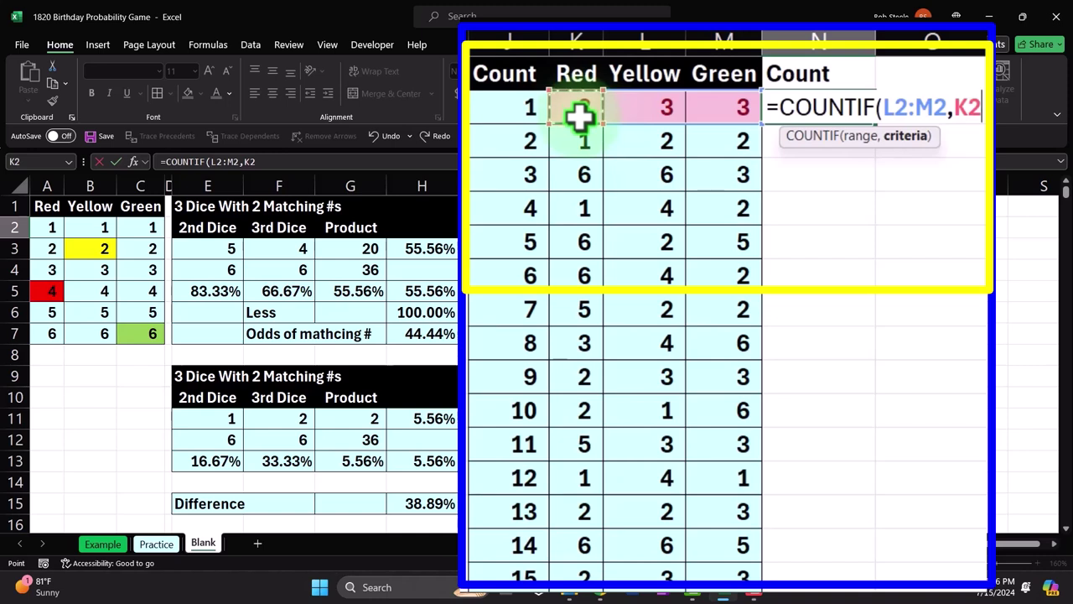
text()+)
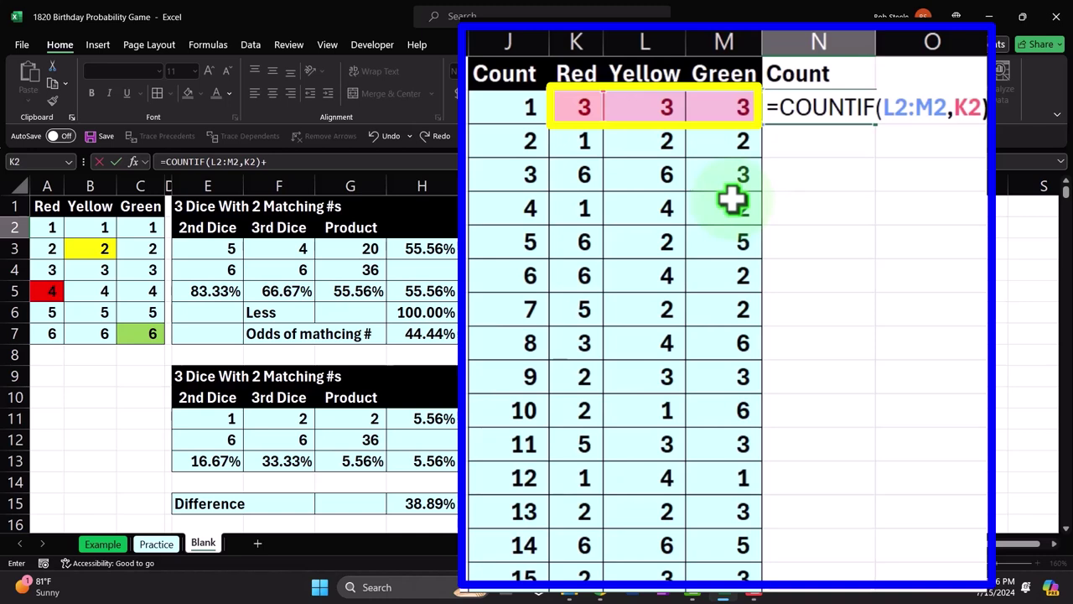
Step: Add a second COUNTIF with range K2:L2 and criteria M2
text(countif)
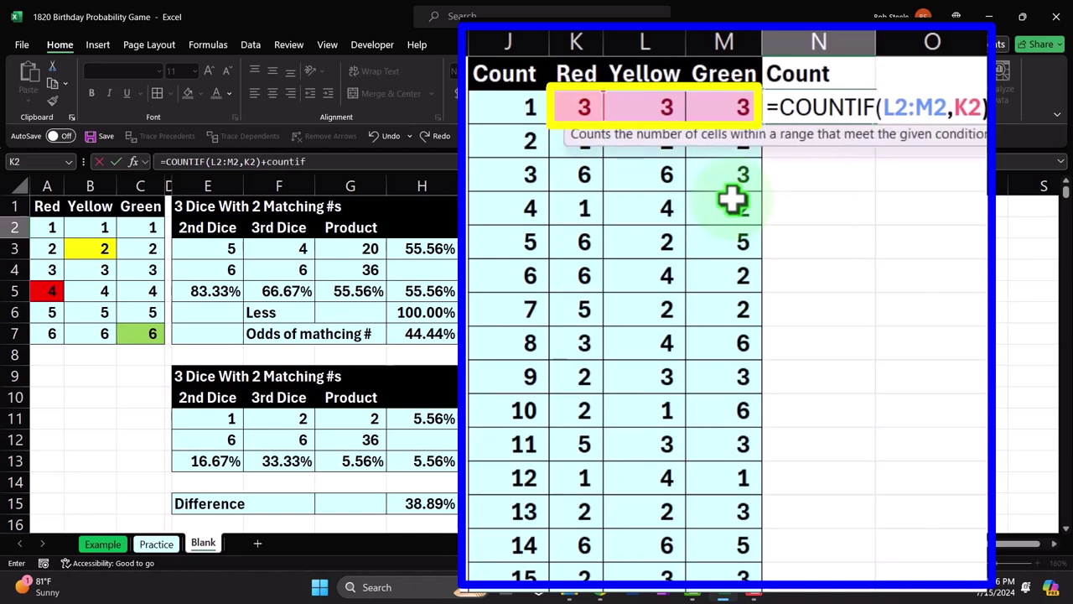
key(Tab)
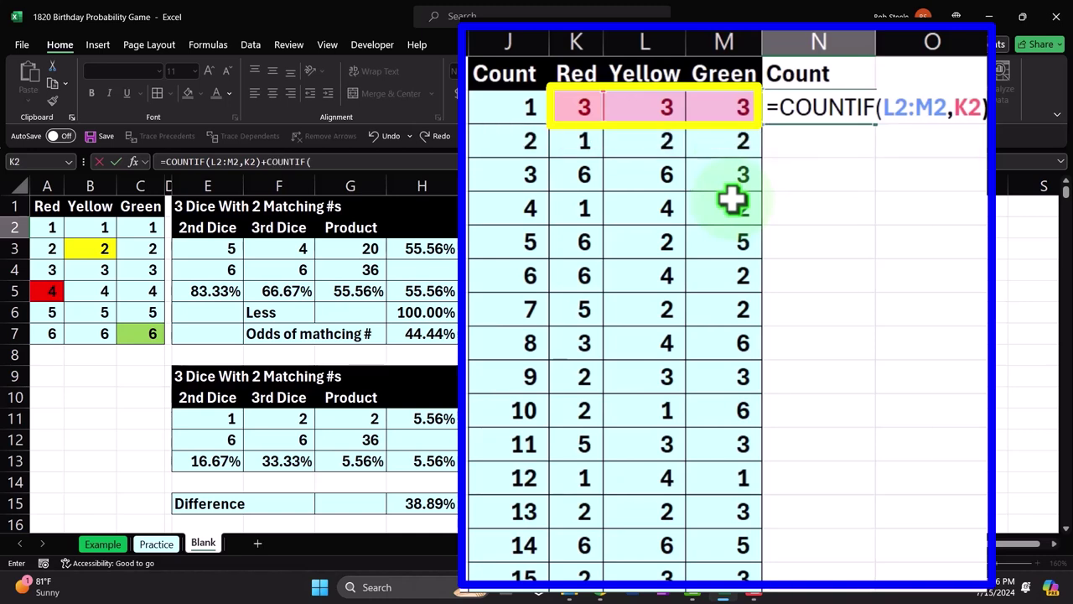
drag(647, 106, 597, 104)
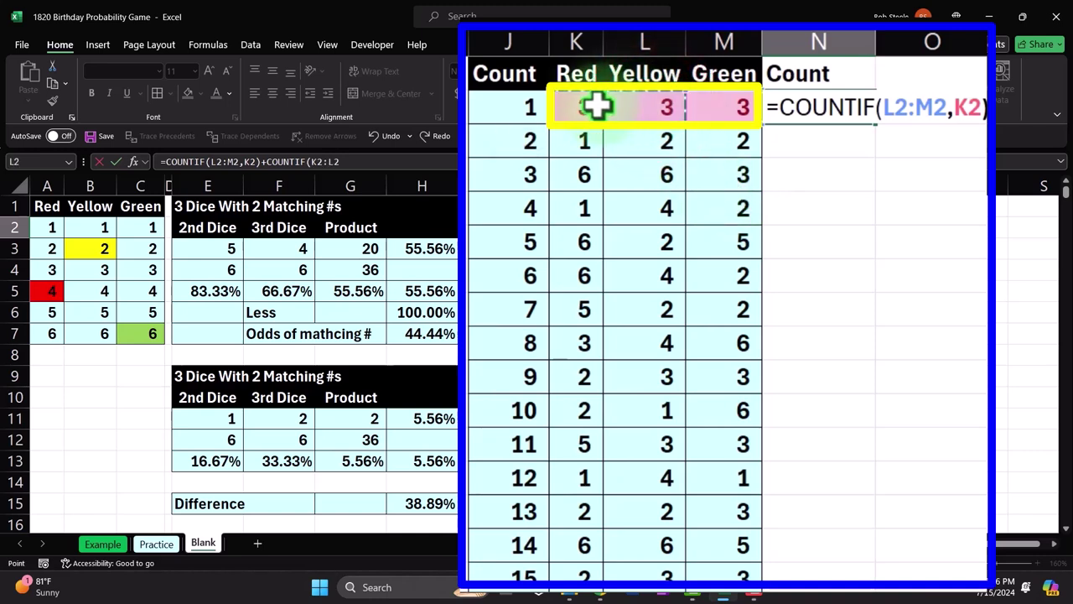
click(721, 108)
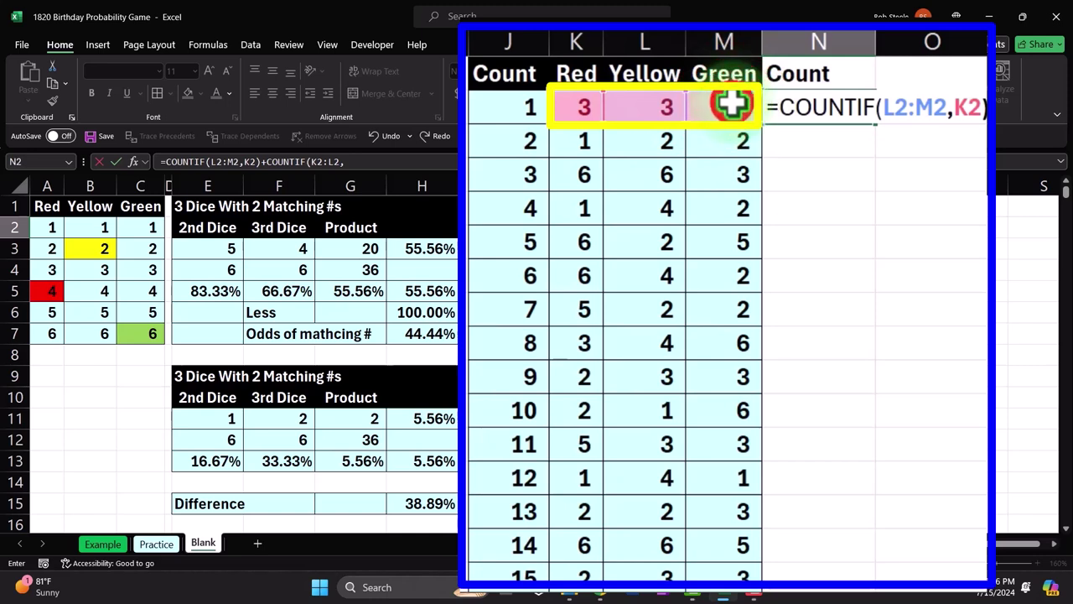
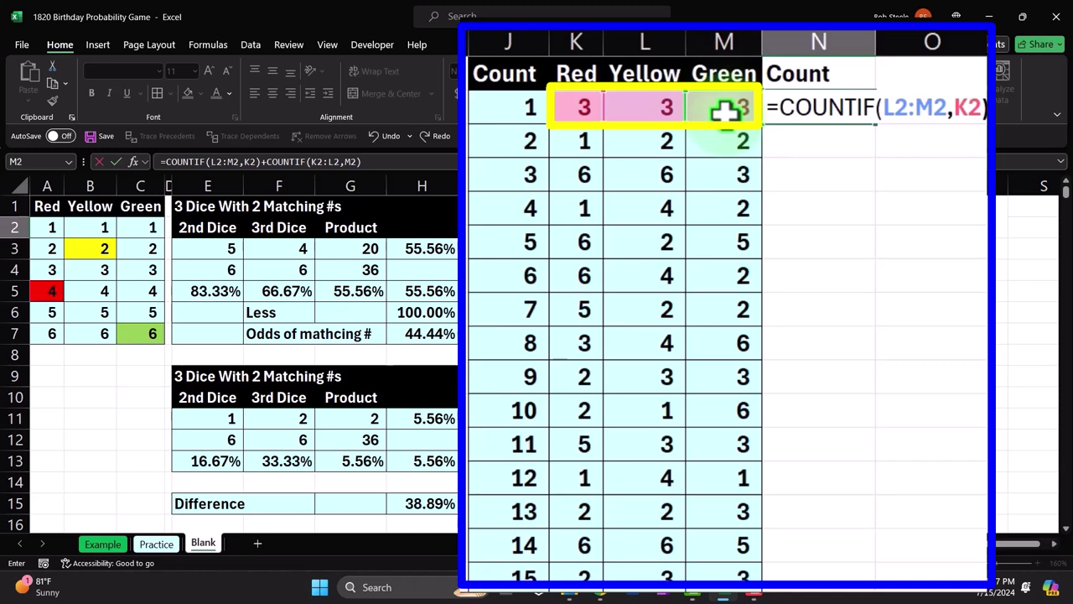
Step: Commit the matching-dice COUNTIF in N2 and recalculate the Green die roll
key(Return)
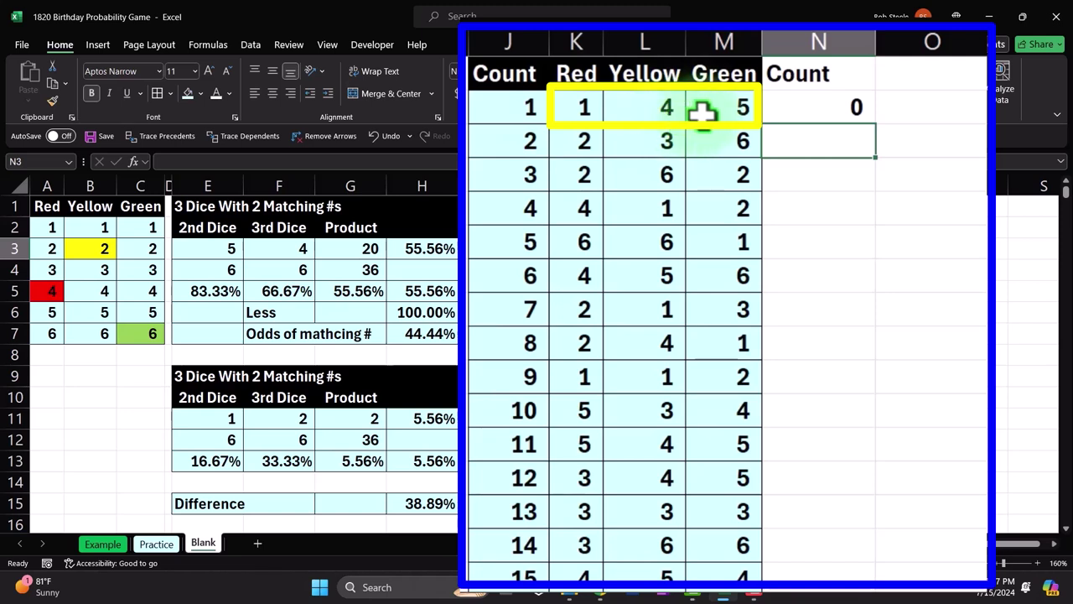
click(701, 107)
double_click(704, 108)
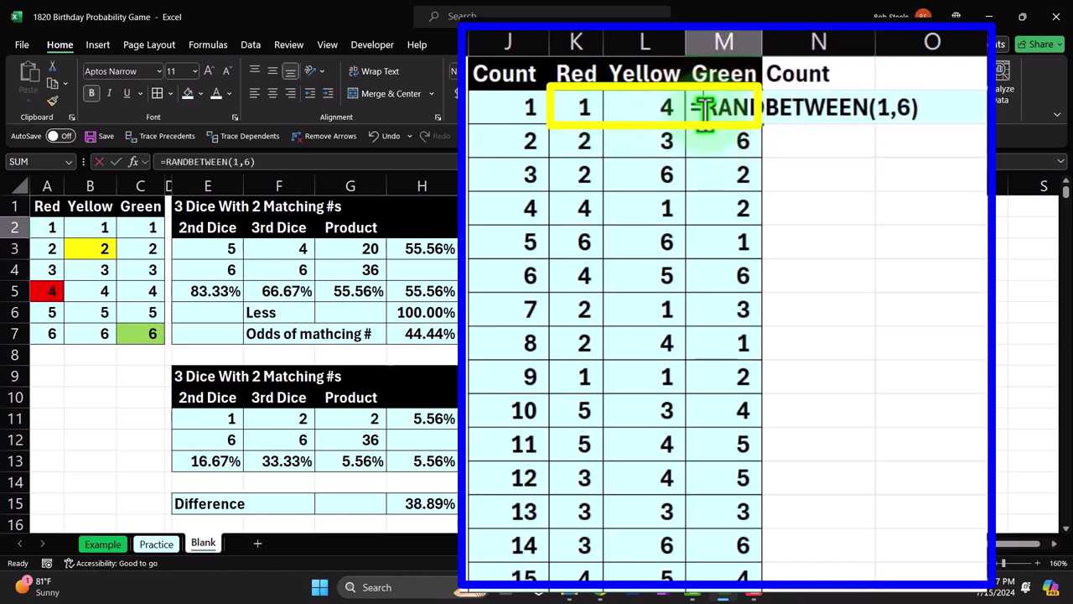
key(Return)
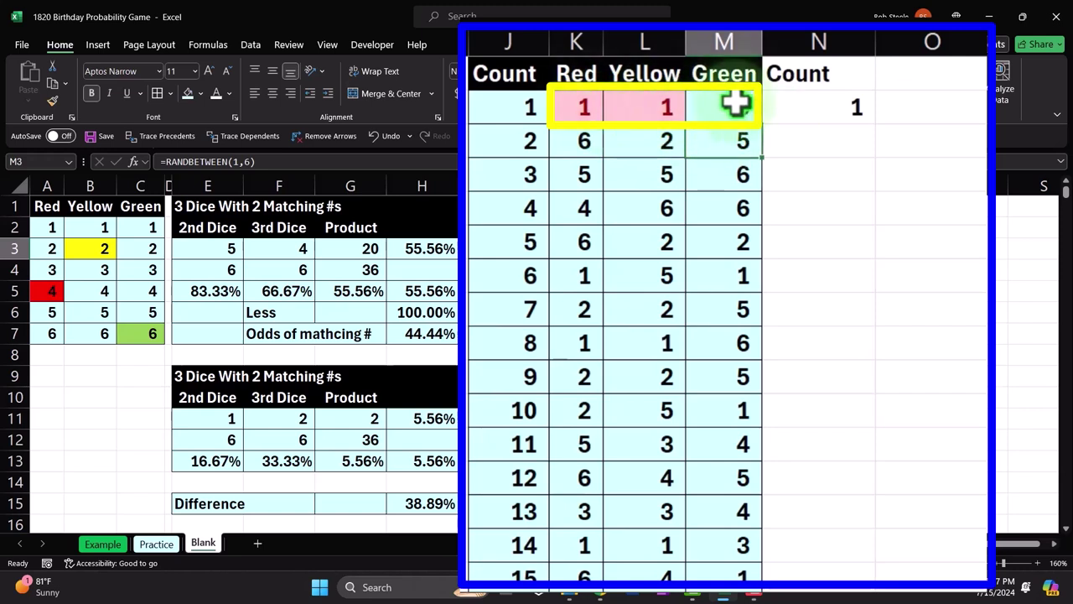
double_click(704, 104)
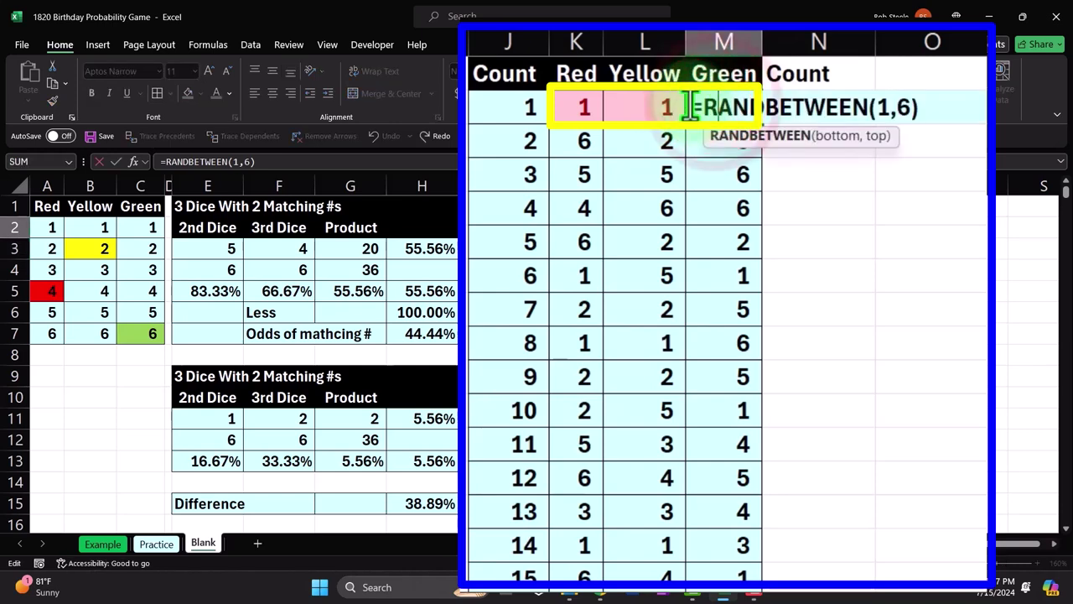
key(Return)
Step: Re-roll the RANDBETWEEN dice repeatedly until a matching pair appears and the count updates
double_click(667, 107)
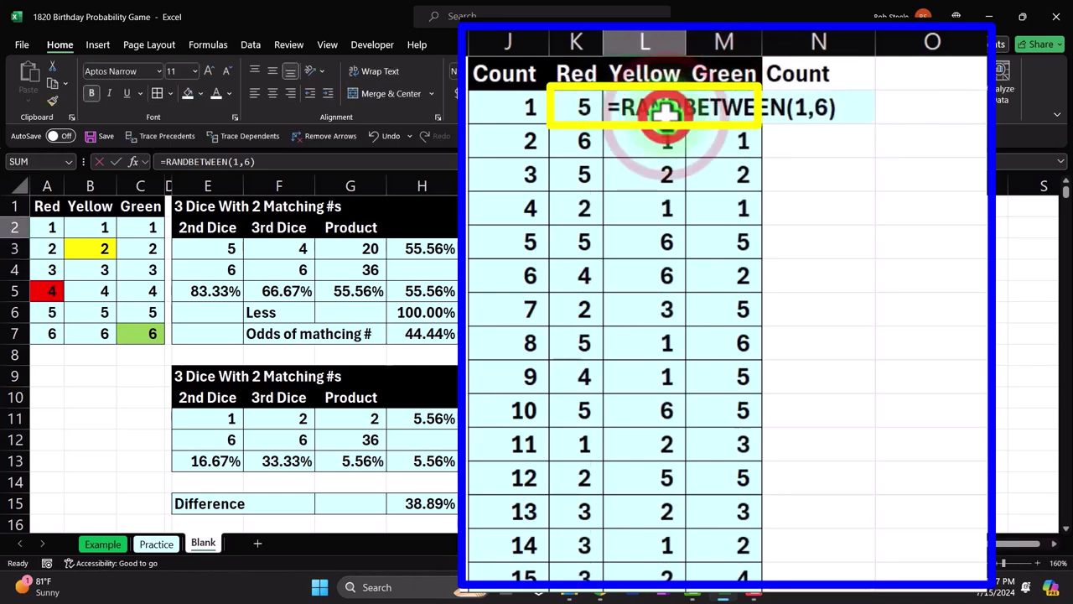
key(Return)
double_click(666, 107)
key(Return)
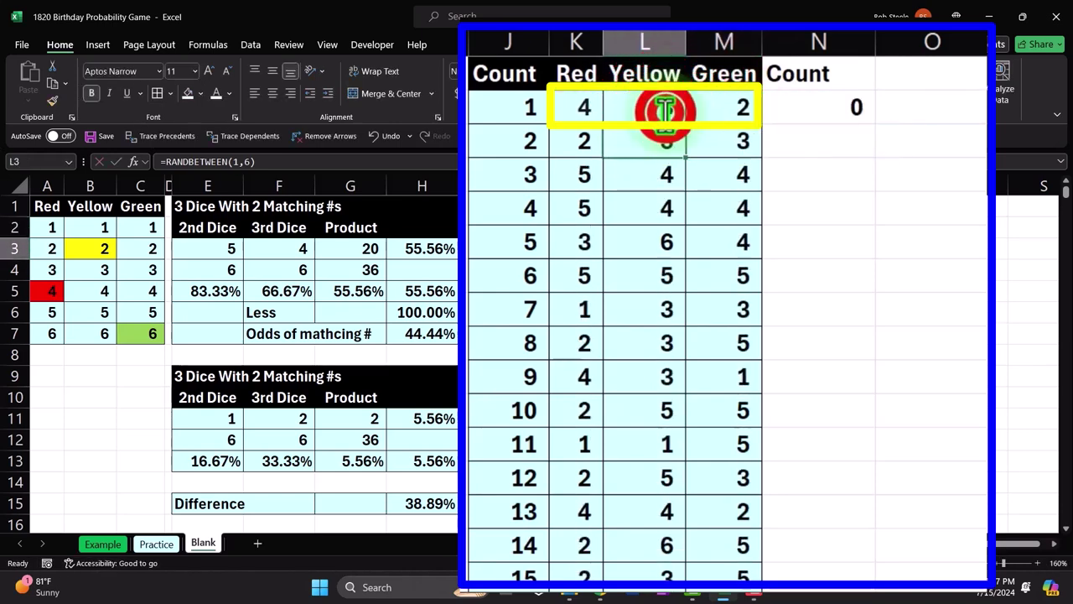
double_click(666, 107)
key(Return)
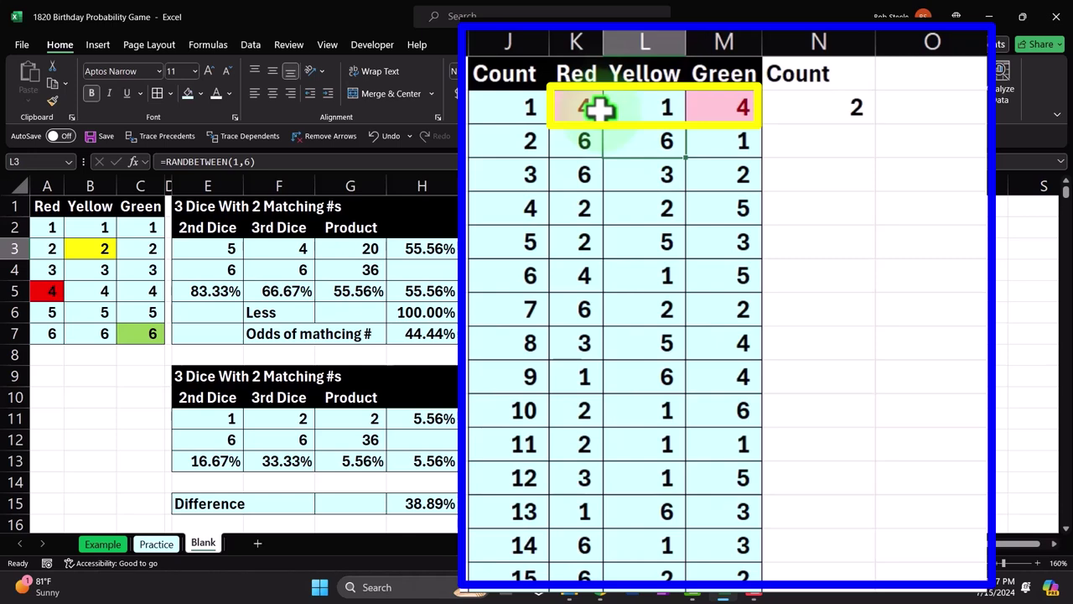
double_click(633, 107)
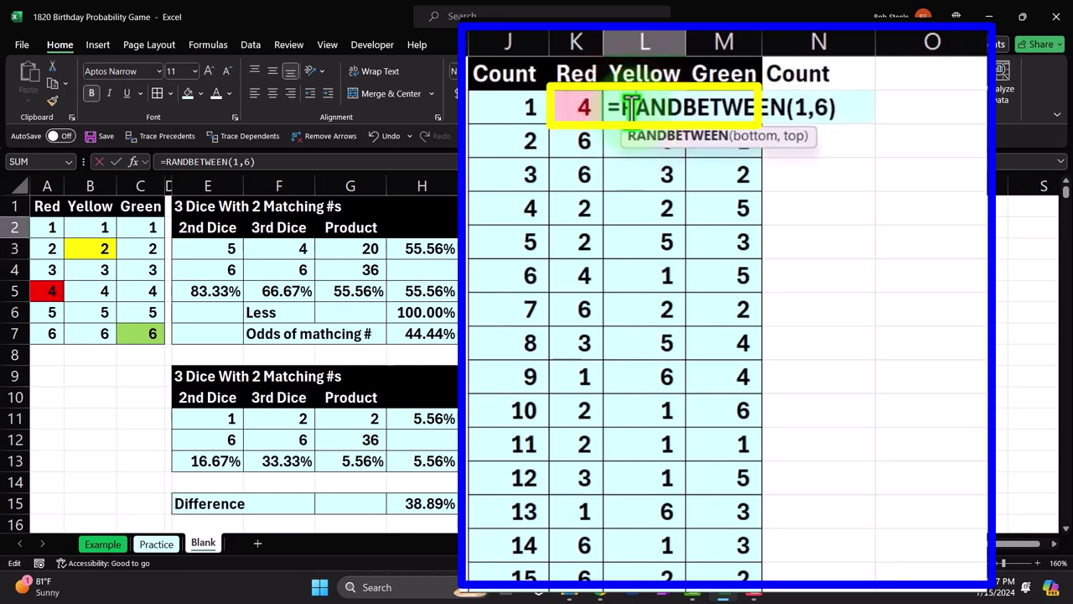
key(Return)
double_click(633, 107)
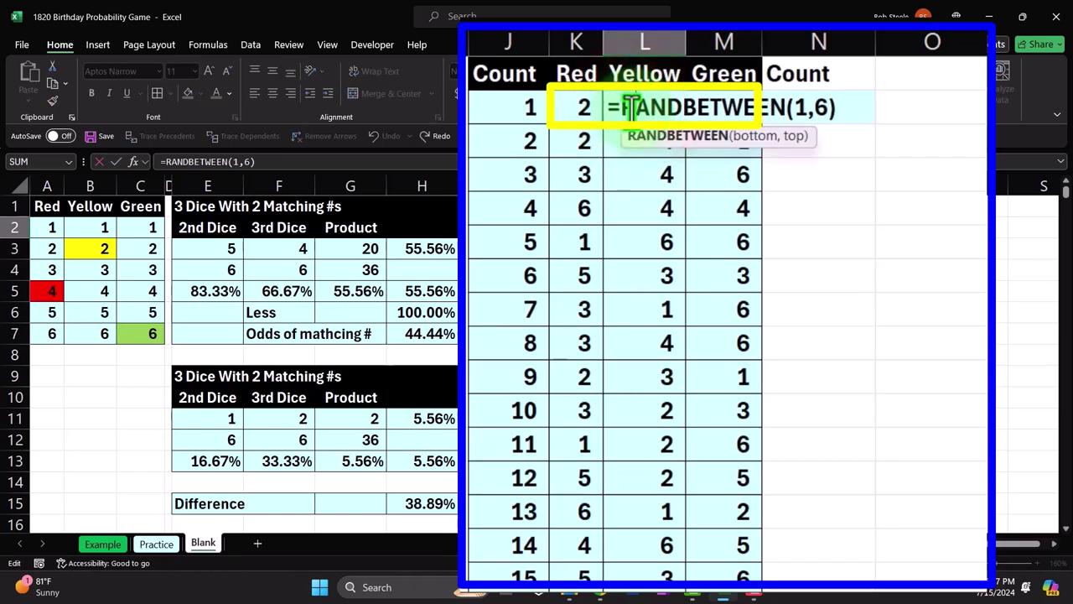
key(Return)
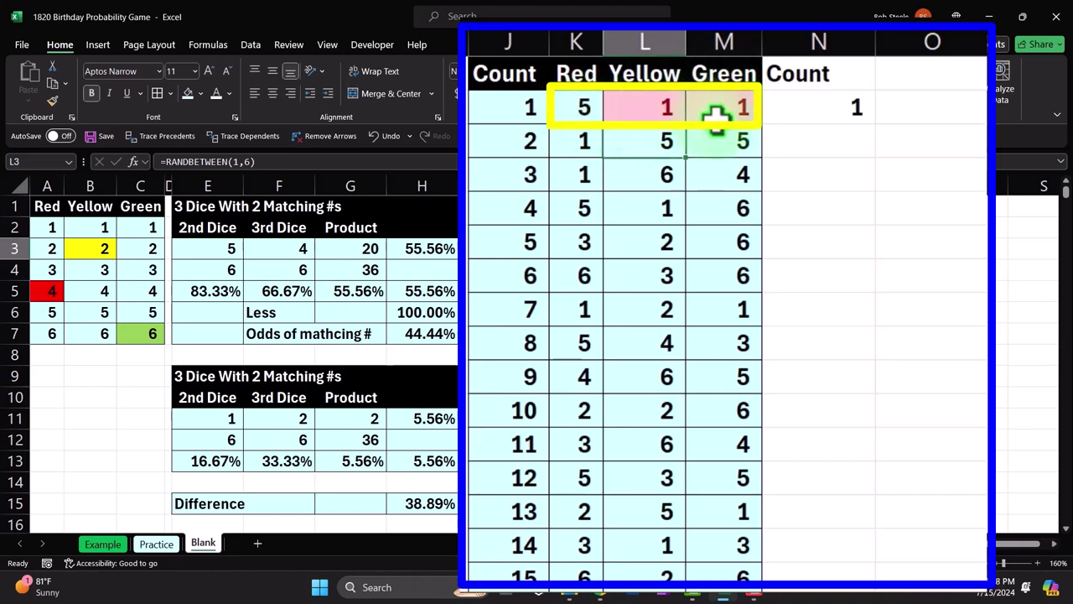
Step: Fill the N2 Count formula down column N and spot-check it in N4 and N6
click(824, 117)
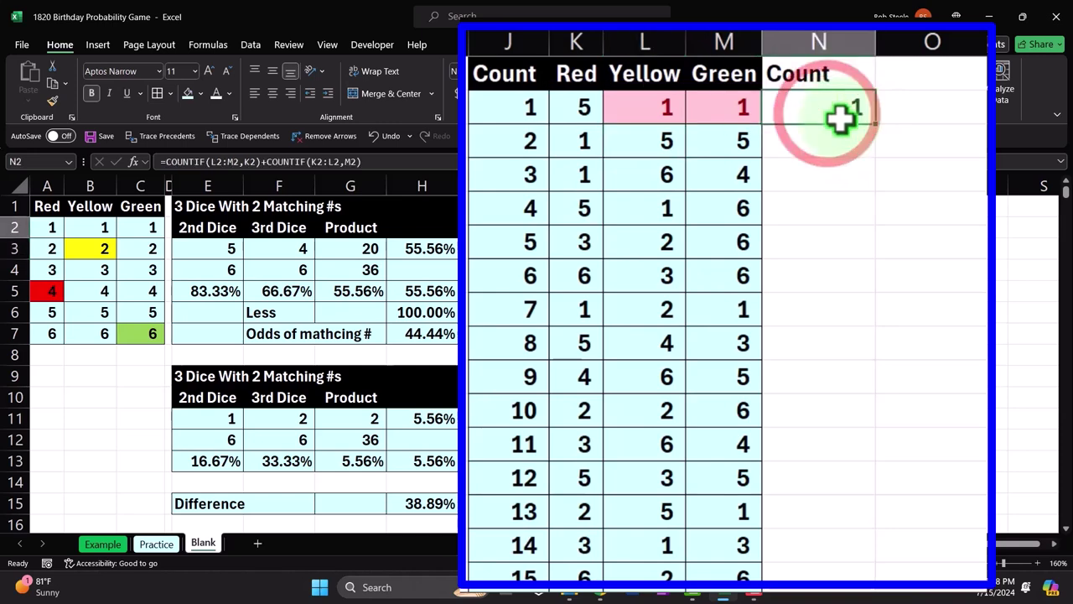
double_click(874, 123)
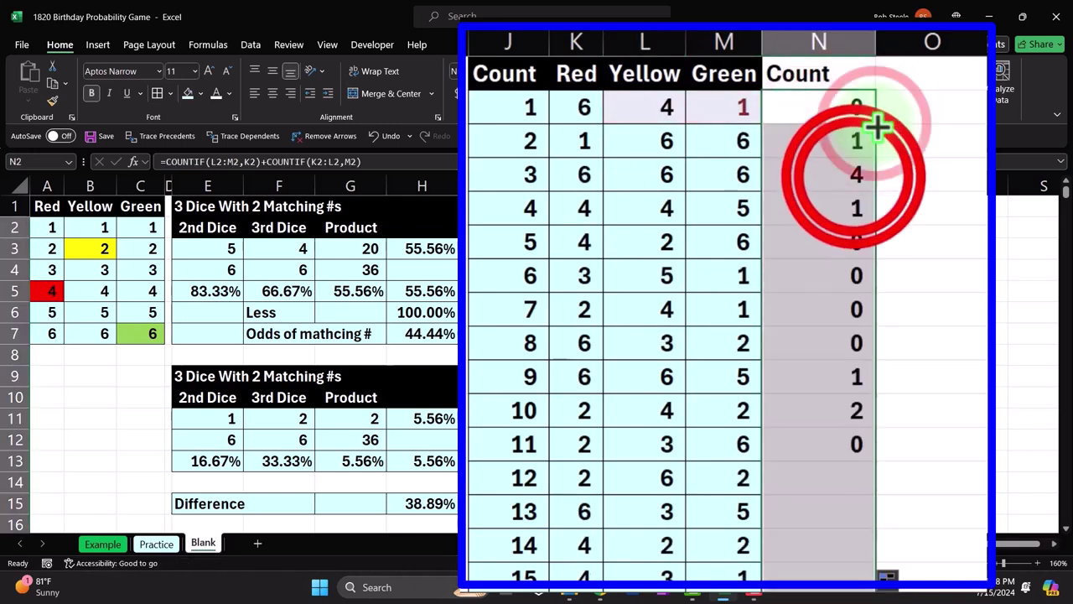
double_click(856, 174)
key(Return)
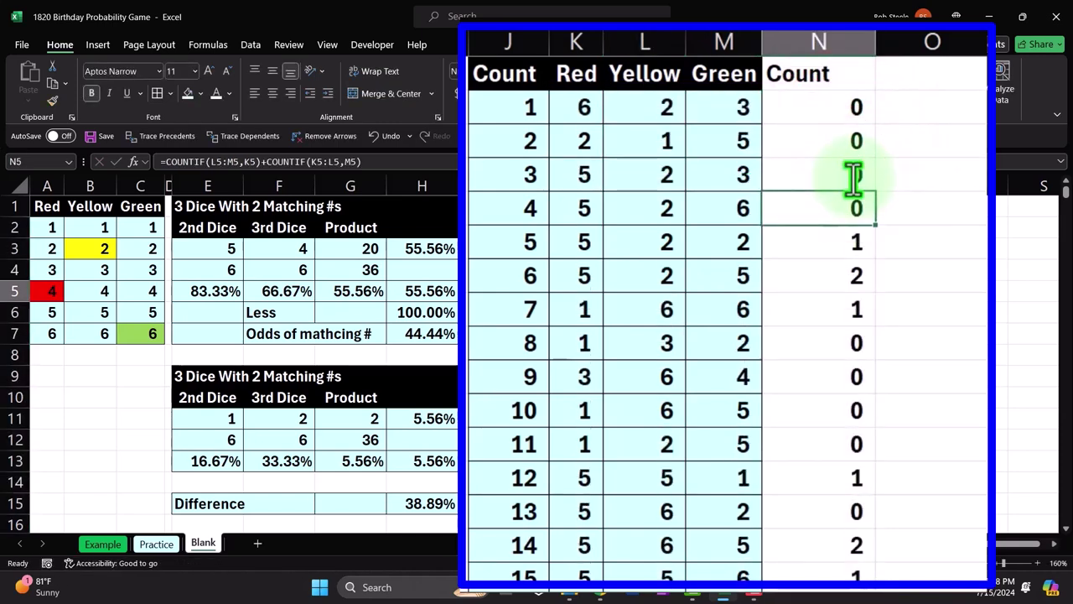
double_click(850, 244)
key(Return)
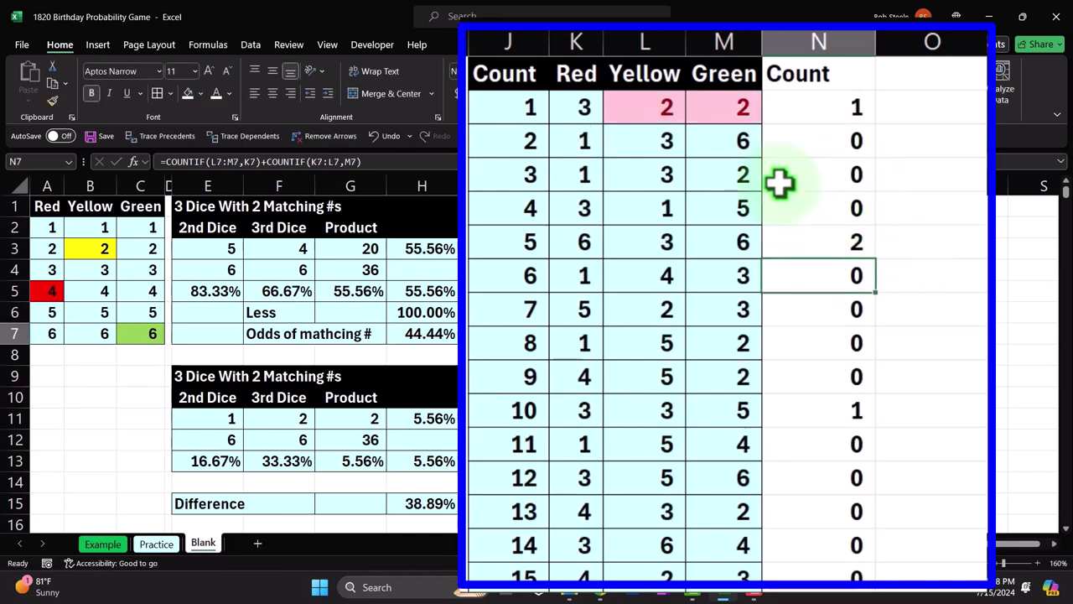
Step: Step through the dice values of each roll to verify the counts, down to roll 11
click(826, 143)
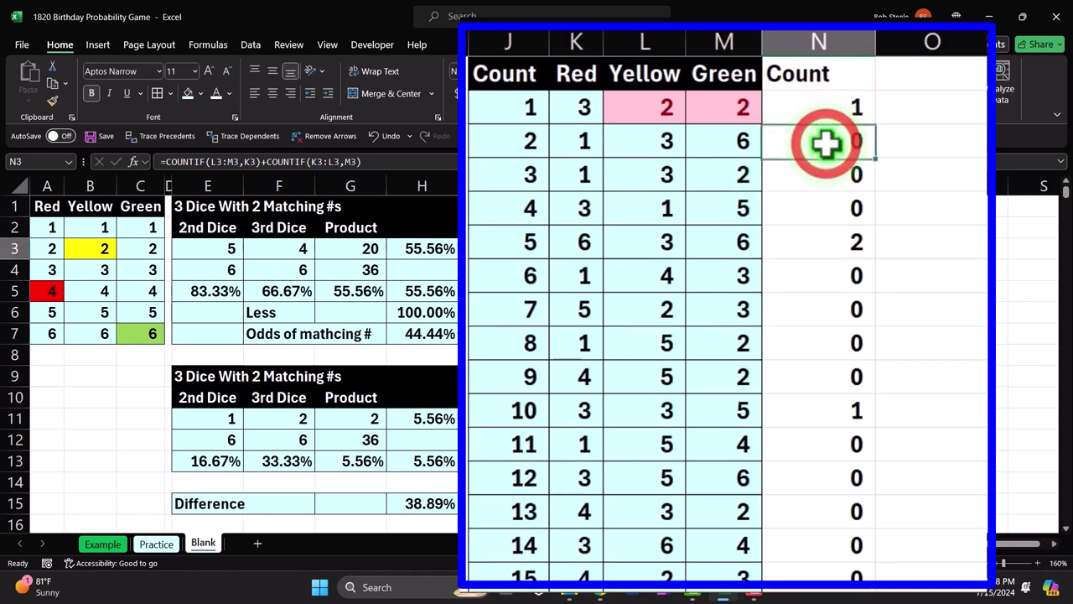
click(624, 128)
key(Left)
key(Down)
key(Right)
key(Right)
key(Right)
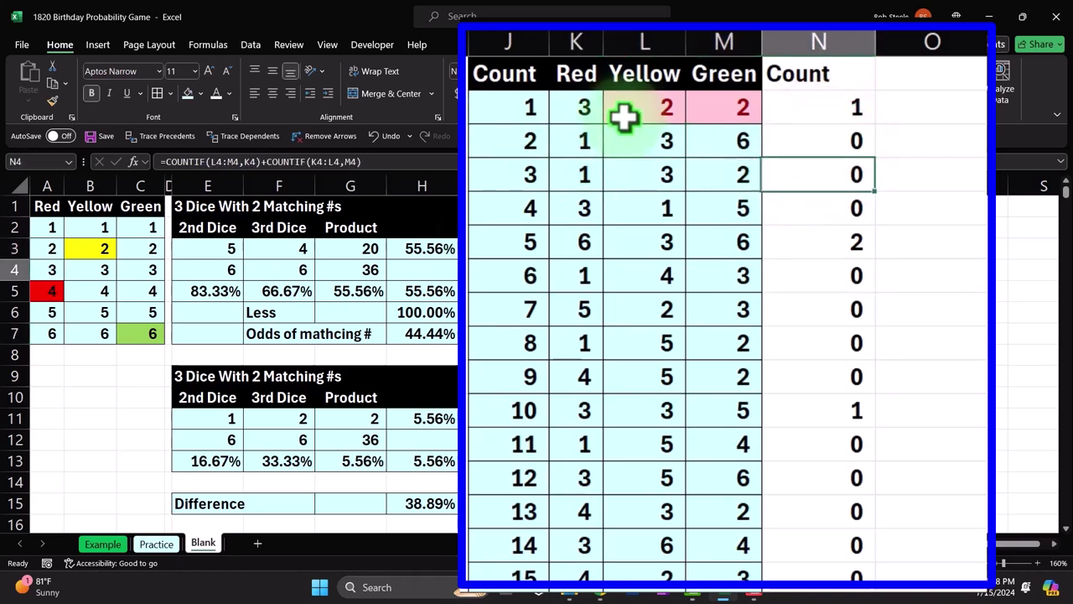
key(Down)
key(Left)
key(Left)
key(Right)
key(Right)
key(Down)
key(Left)
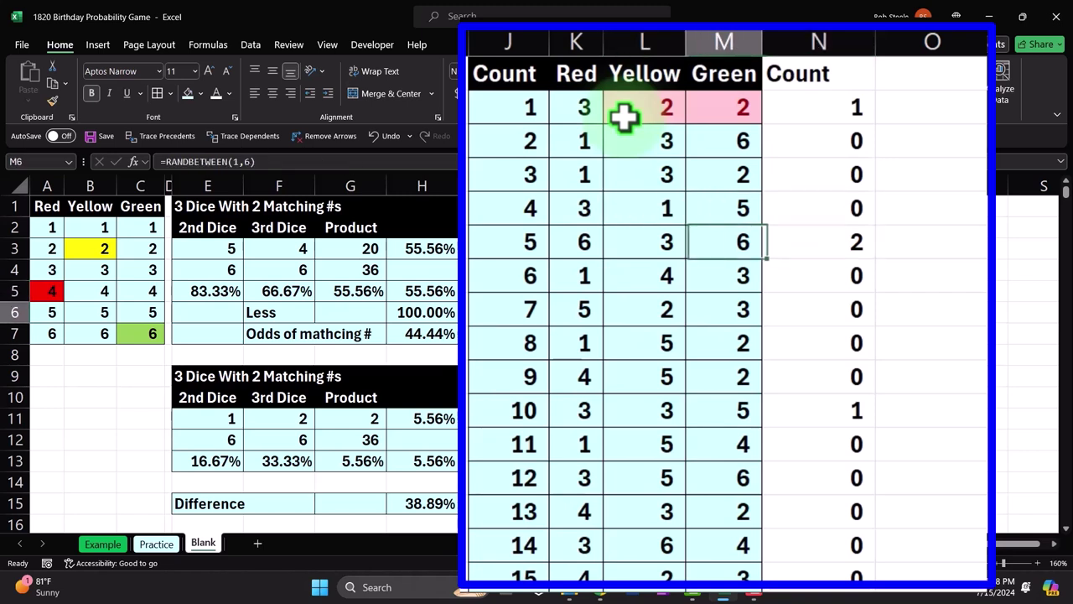
key(Left)
key(Left)
key(Right)
key(Right)
key(Right)
key(Down)
key(Left)
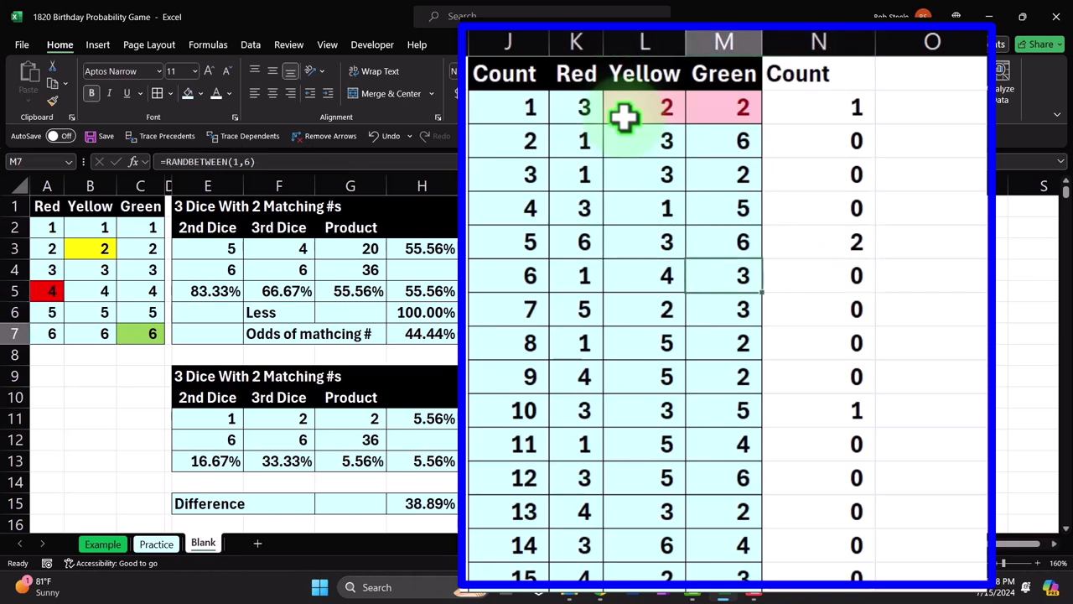
key(Left)
key(Left)
key(Down)
key(Right)
key(Right)
key(Down)
key(Left)
key(Left)
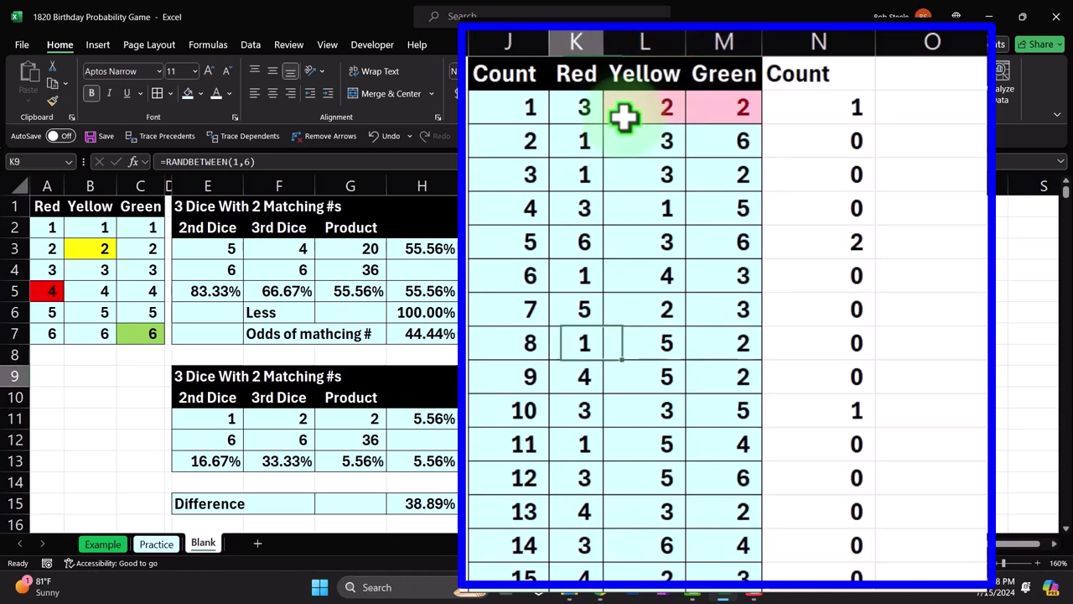
key(Down)
key(Right)
key(Right)
key(Down)
key(Left)
key(Left)
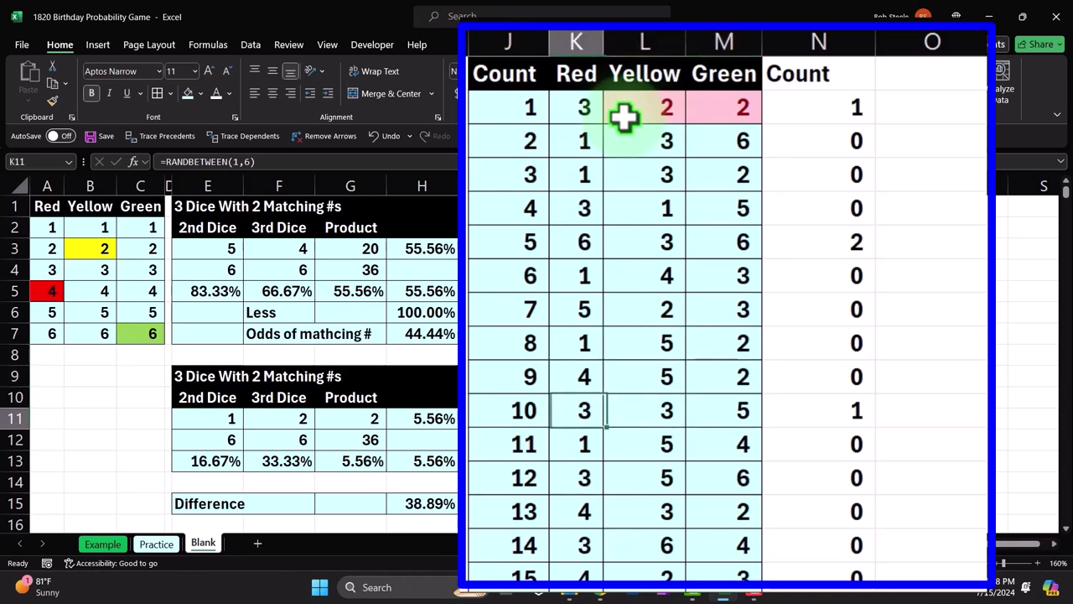
key(Right)
key(Down)
key(Left)
key(Right)
key(Right)
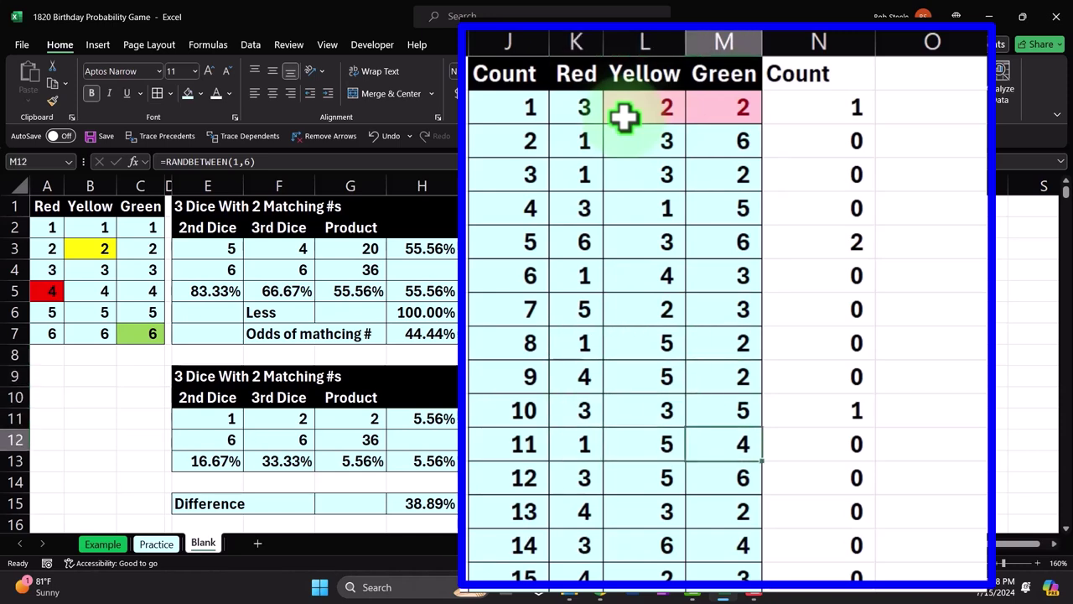
key(Right)
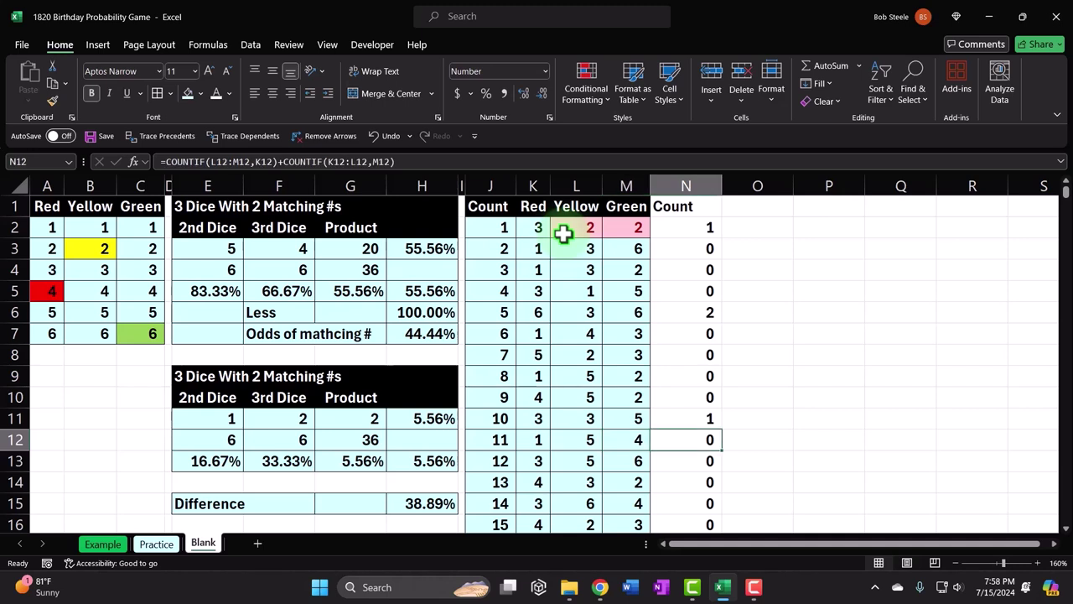
Step: Give the Count header N1 the same fill as the other headers and center it
click(701, 198)
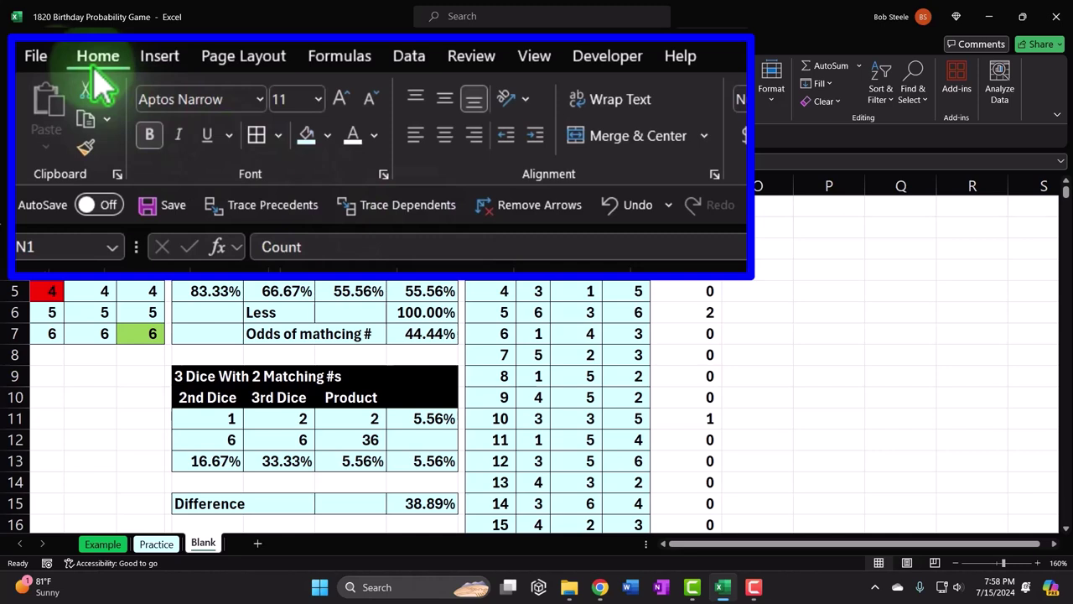
click(327, 135)
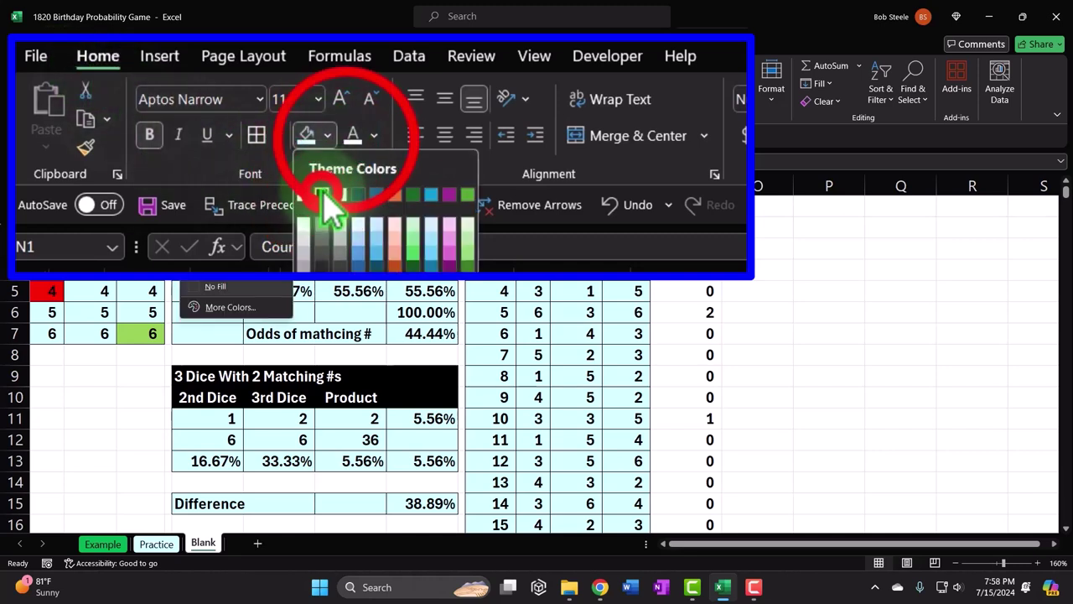
click(326, 198)
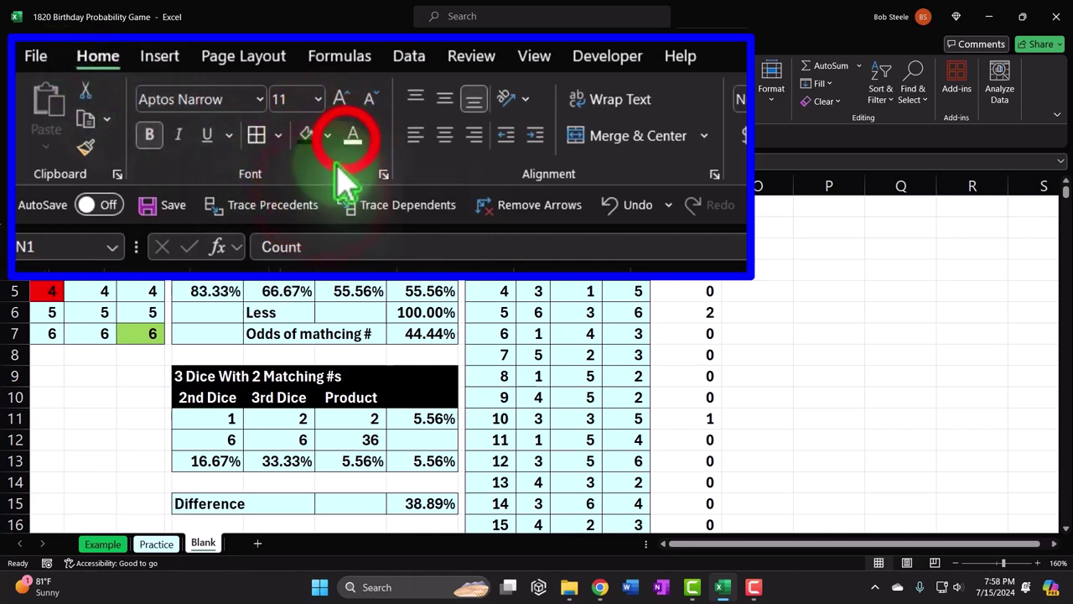
click(446, 137)
Step: Fill the Count values N2:N501 with the recent light blue colour
click(671, 223)
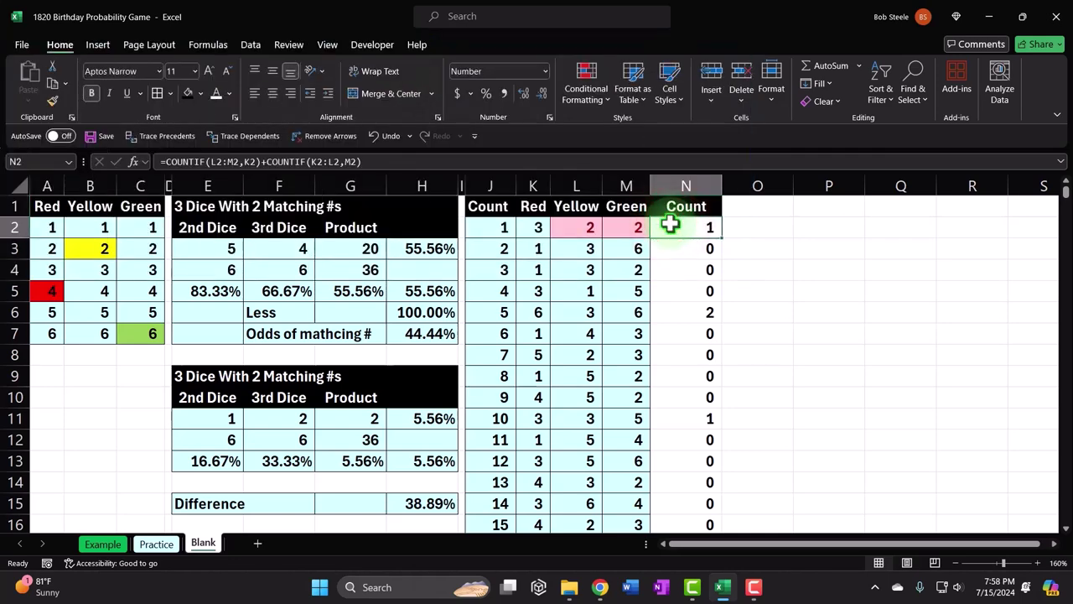
key(ctrl+shift+Down)
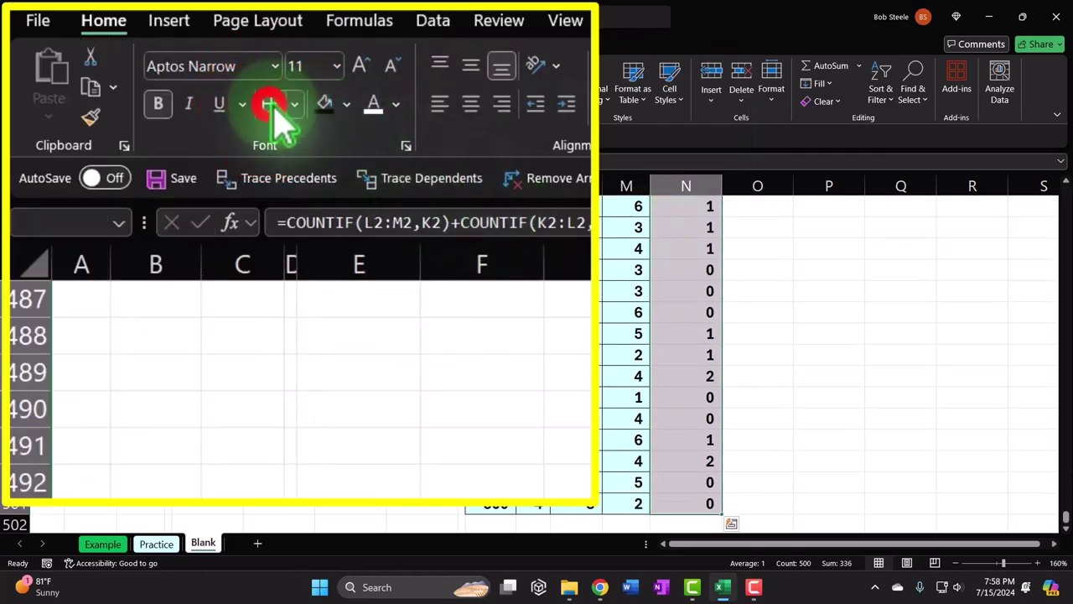
key(ctrl+BackSpace)
click(345, 104)
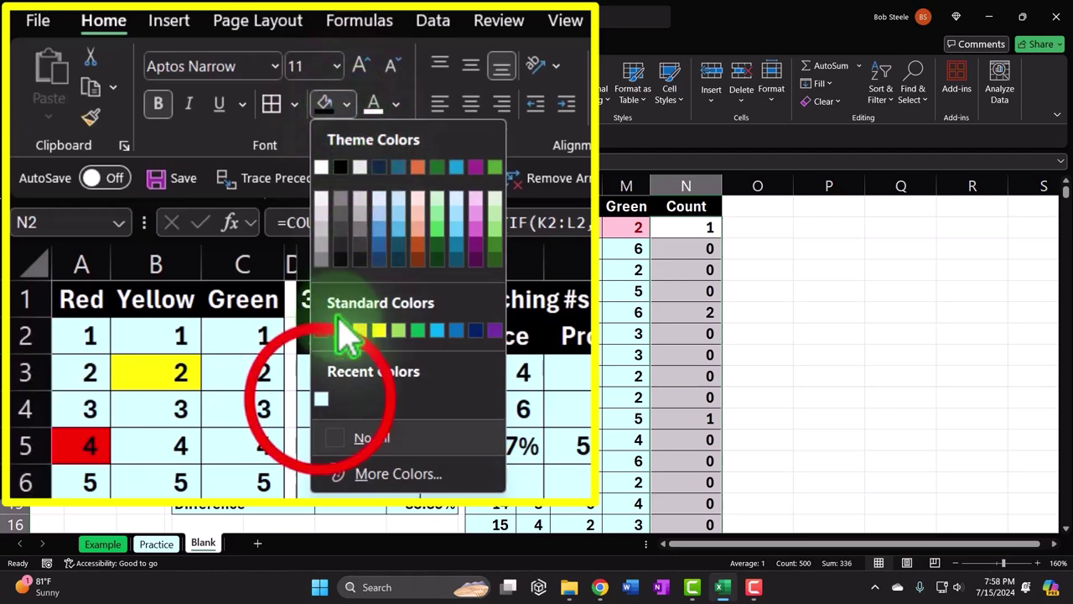
click(321, 400)
click(784, 245)
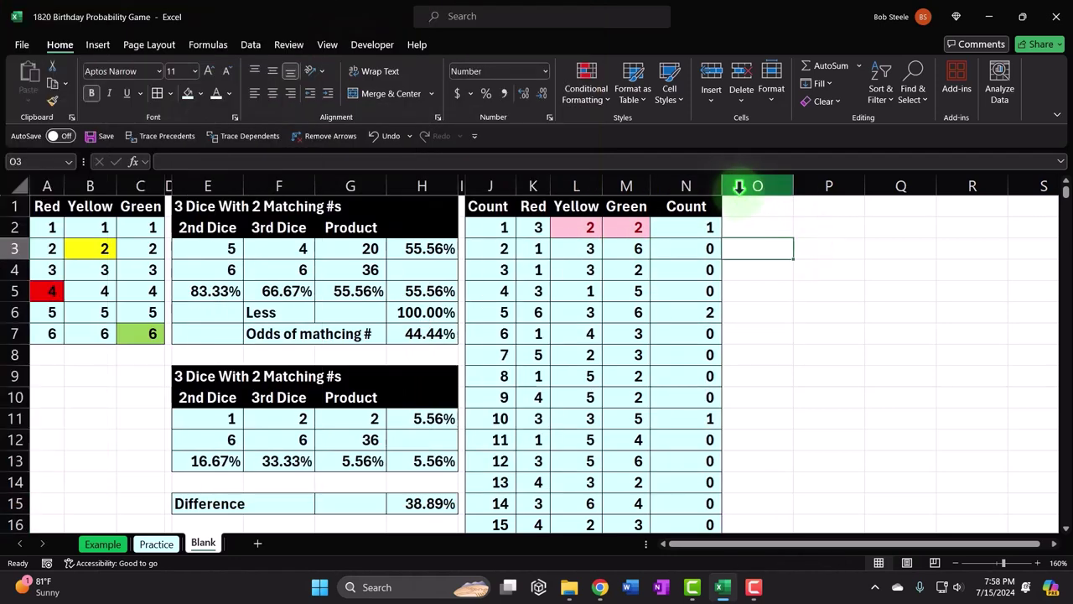
Step: Enter headings Match, No Match and Total in P1:R1 and narrow columns N and O
mouse_move(721, 183)
mouse_down()
mouse_move(704, 190)
mouse_move(709, 198)
mouse_up()
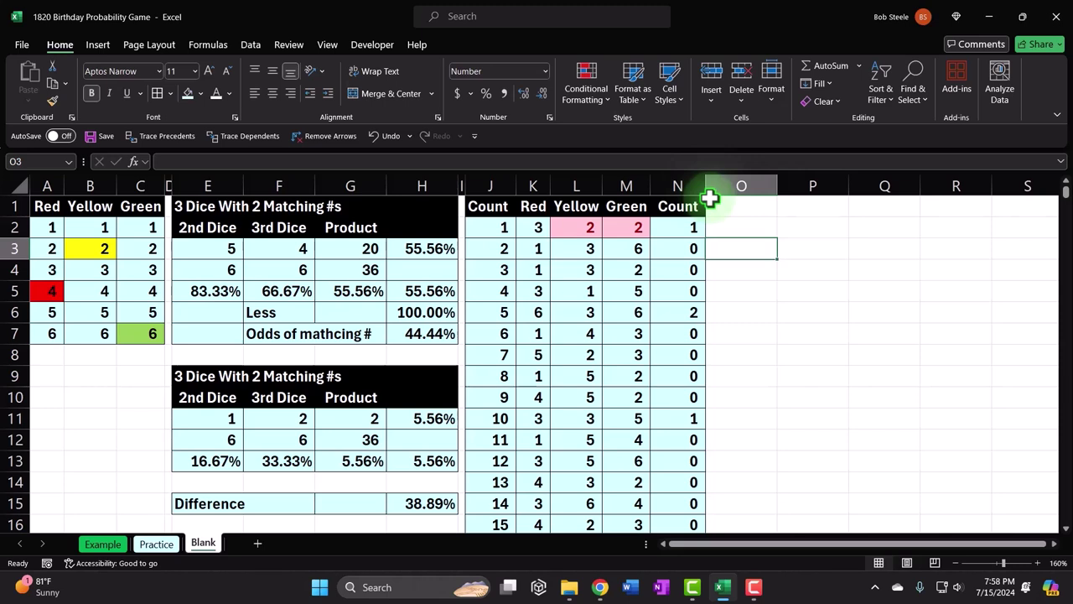
click(830, 207)
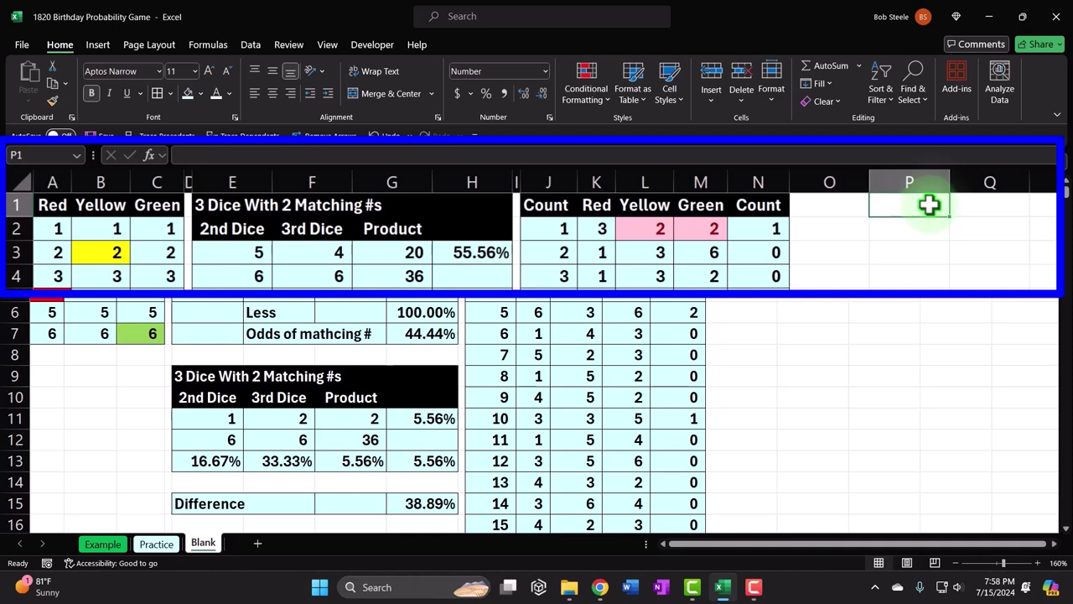
text(Match)
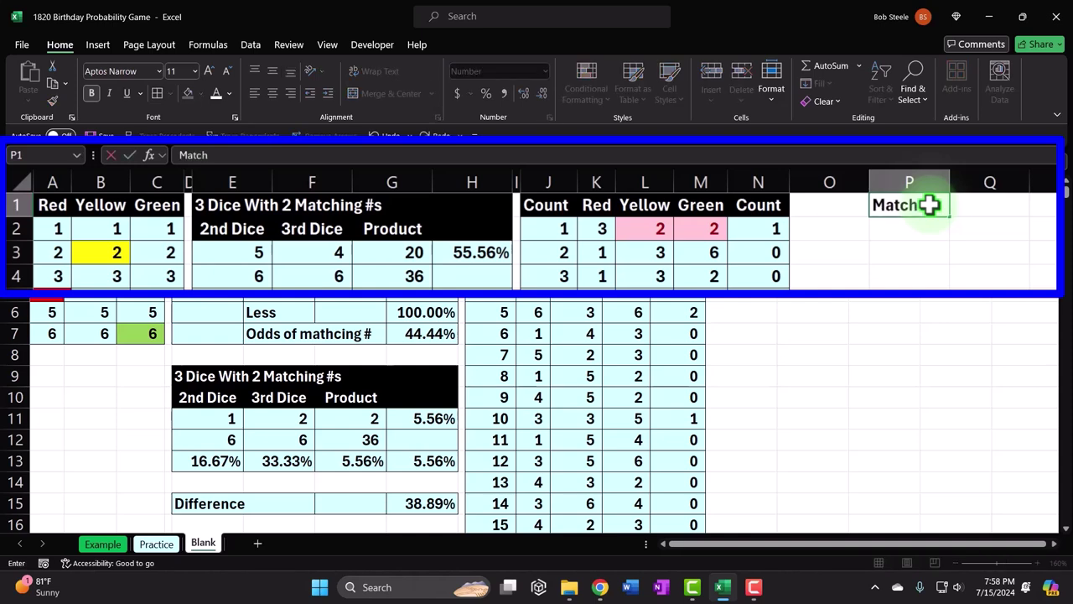
key(Tab)
text(No Match)
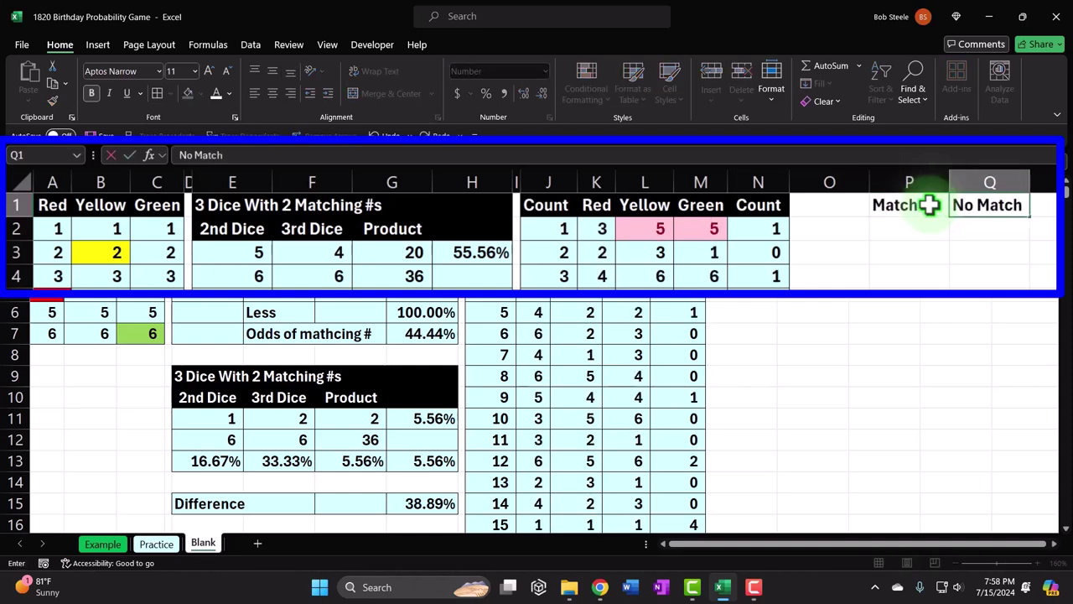
key(Tab)
text(Total)
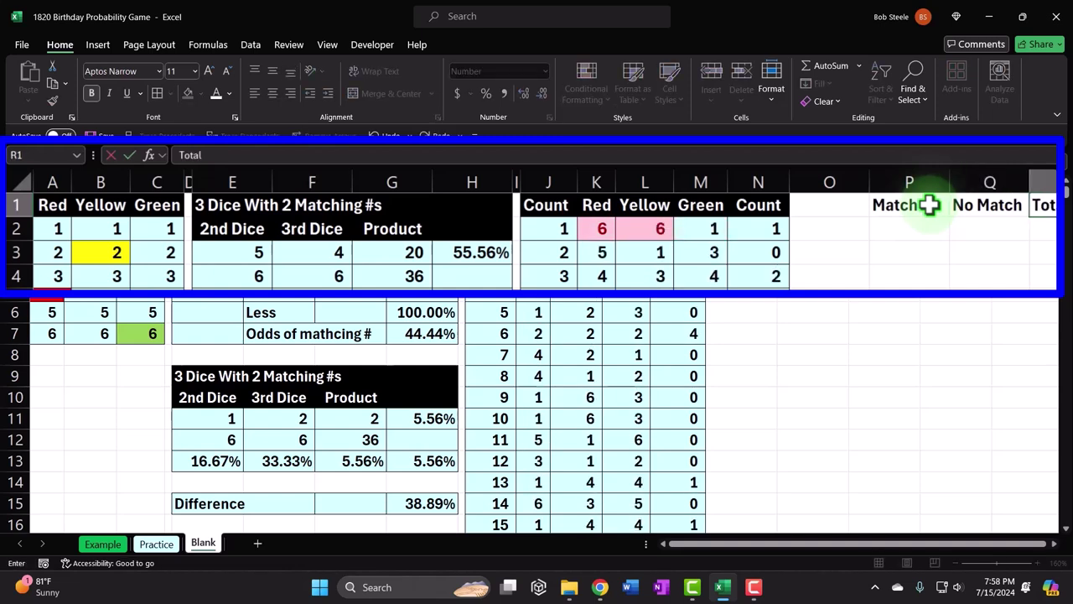
key(Return)
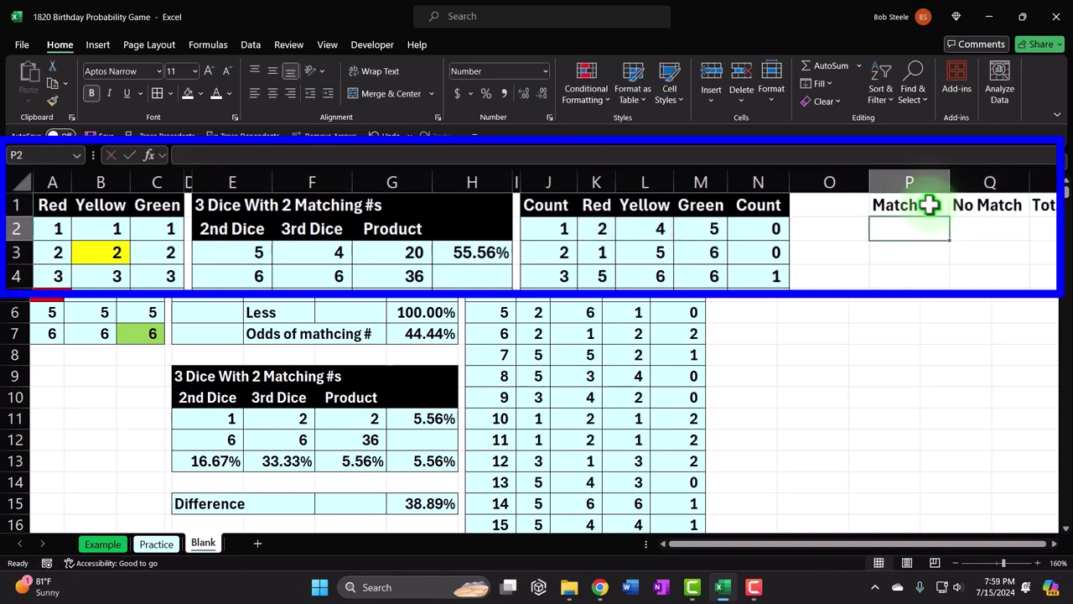
drag(870, 183, 812, 184)
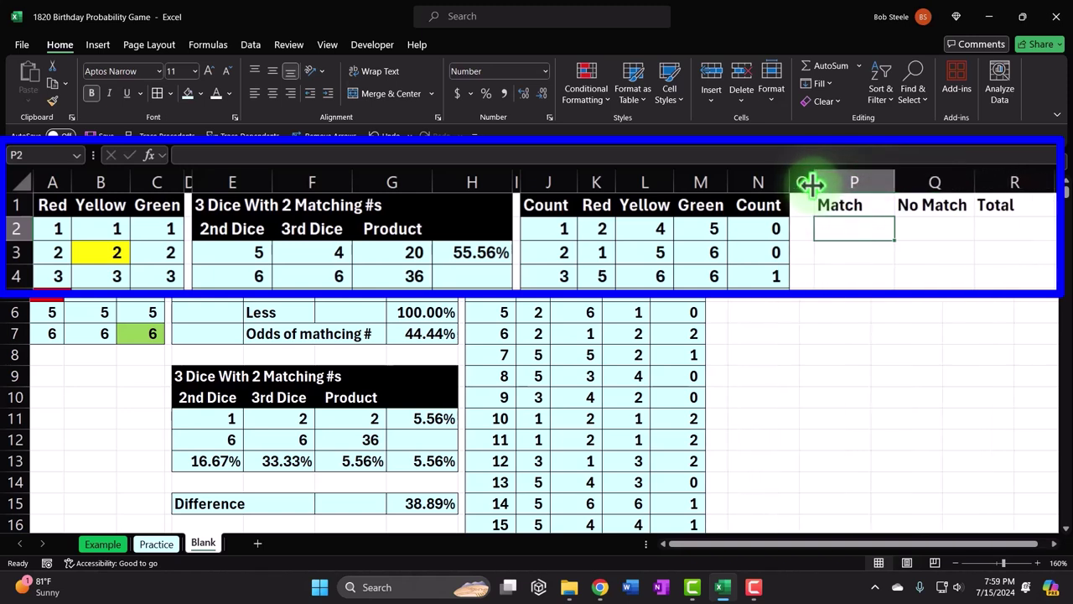
drag(518, 176, 516, 176)
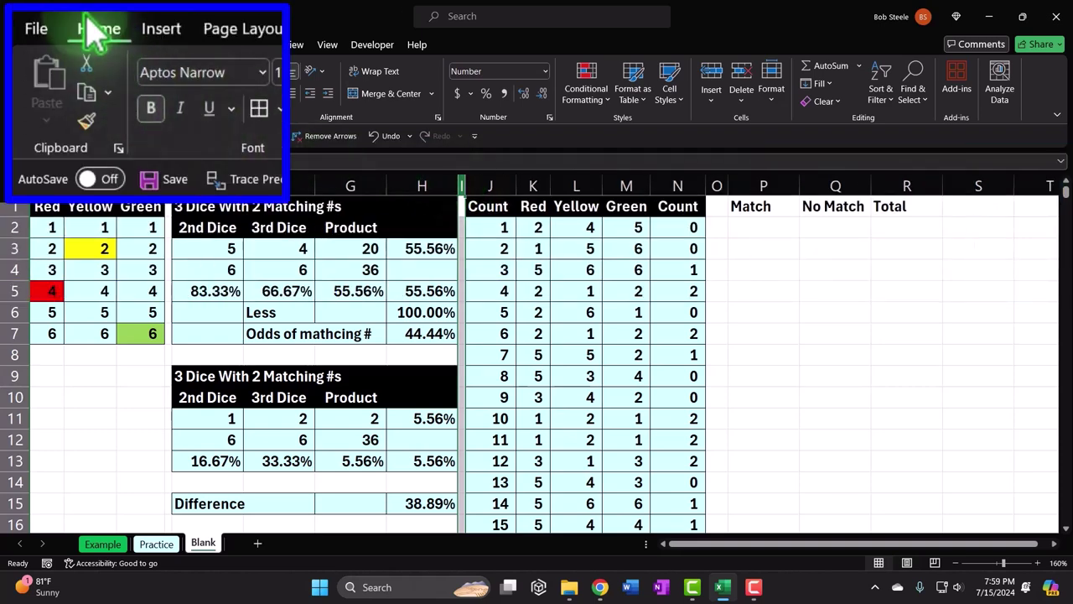
Step: Make column O as narrow as column I and move the headings from P1:R1 to Q1:S1
click(52, 99)
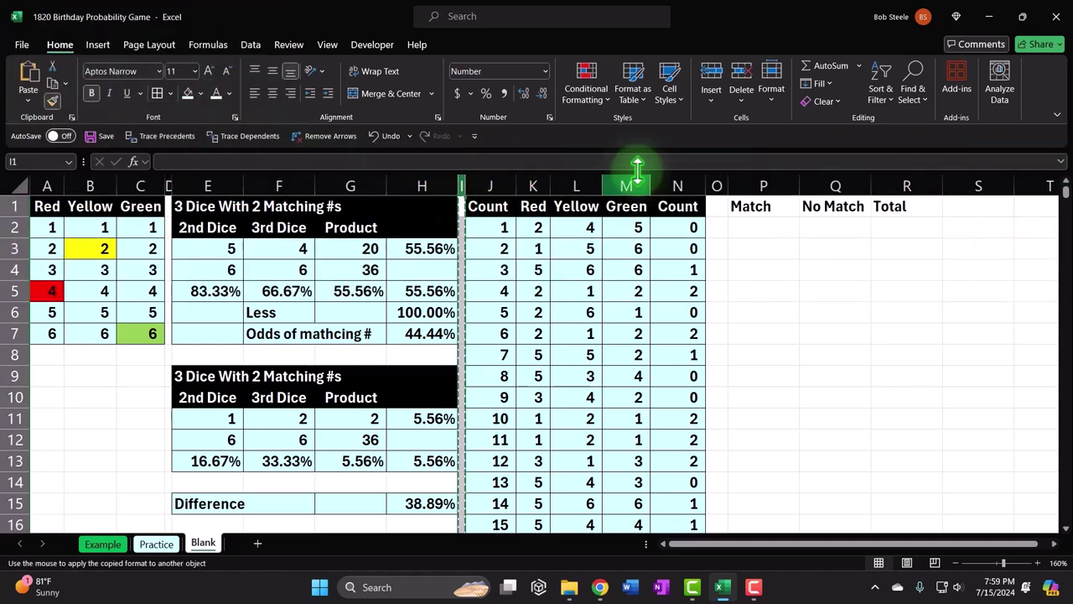
click(718, 182)
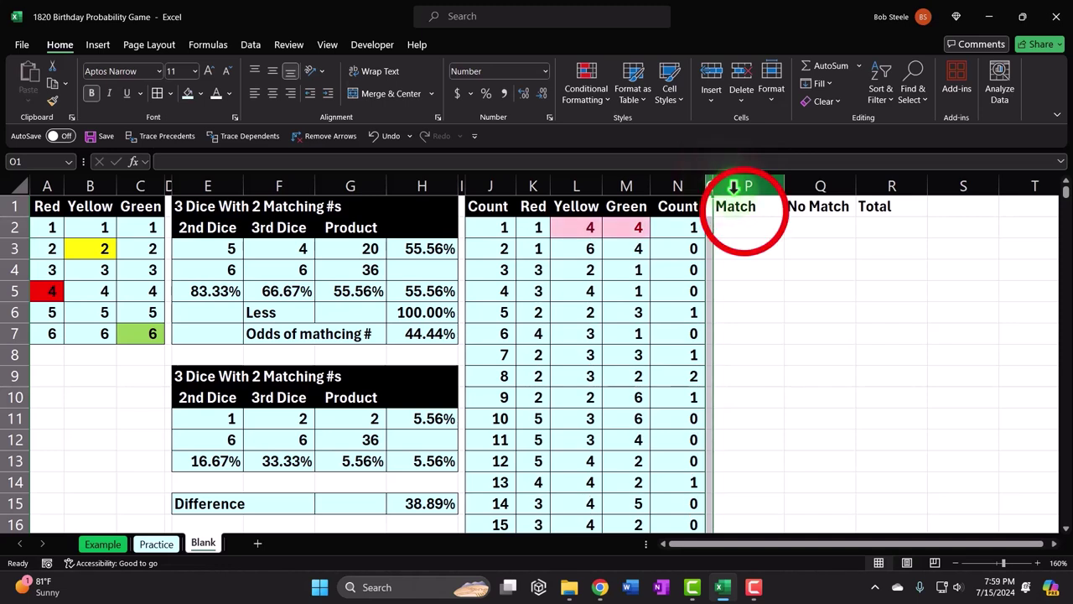
drag(745, 208, 872, 201)
key(ctrl+q)
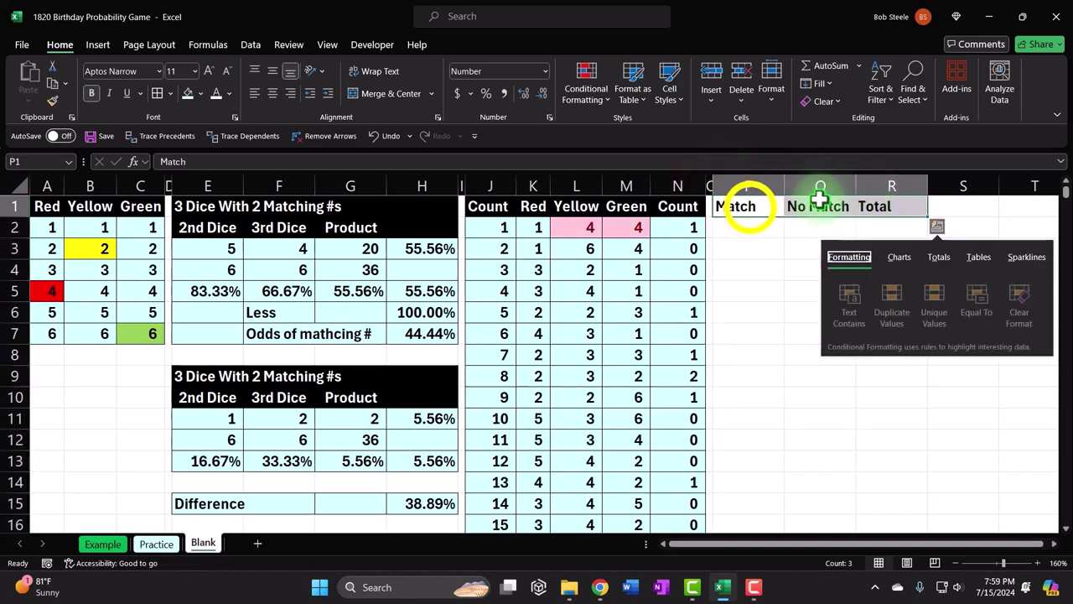
right_click(750, 207)
click(785, 115)
click(802, 205)
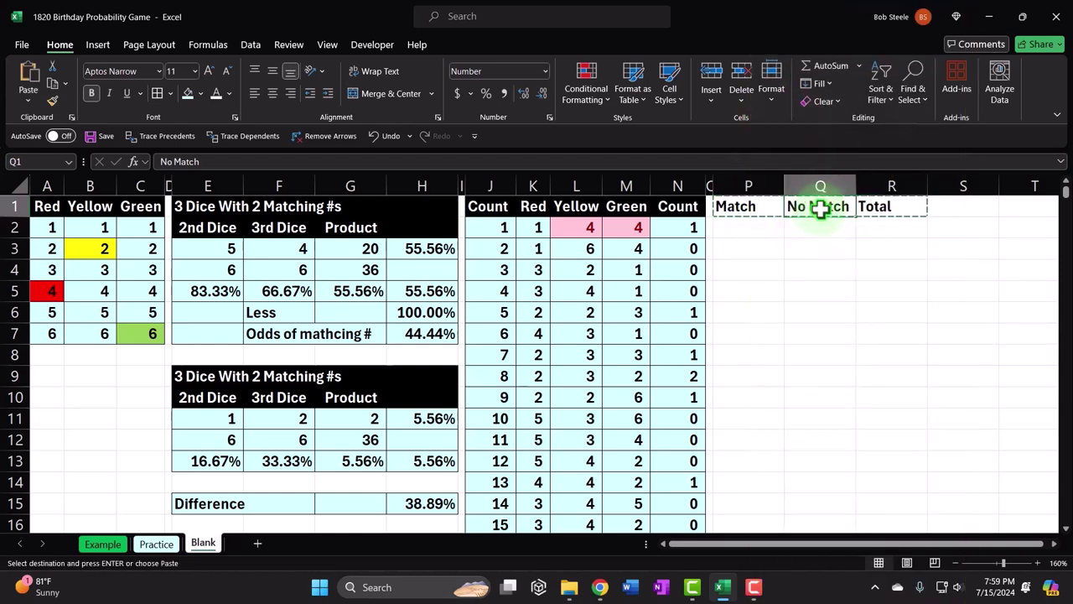
key(ctrl+v)
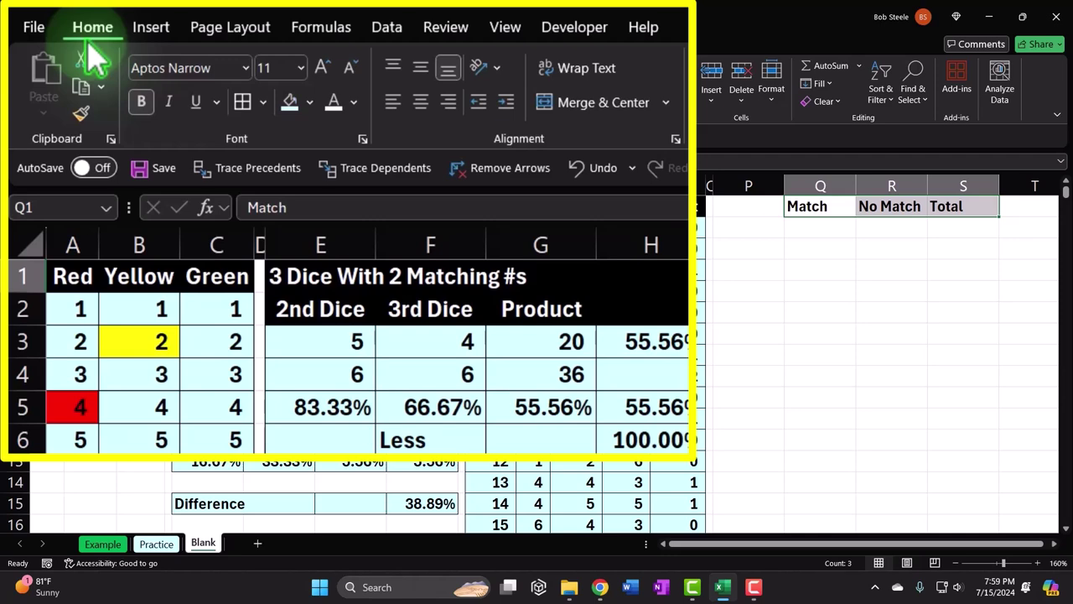
Step: Give Q1:S1 black fill with white centered text, and paint that format onto P1
click(308, 102)
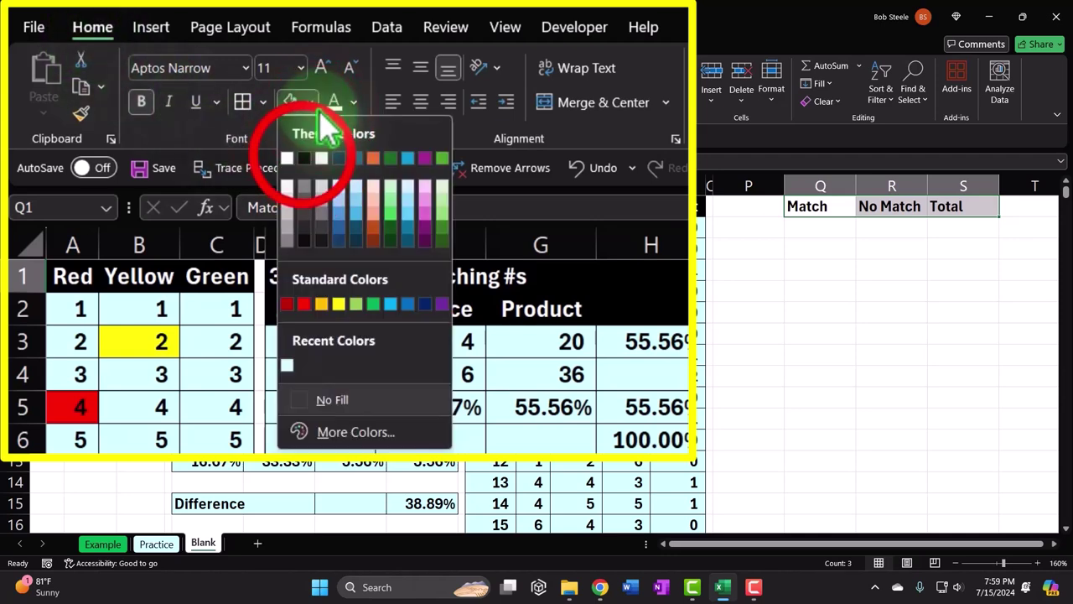
click(303, 158)
click(334, 101)
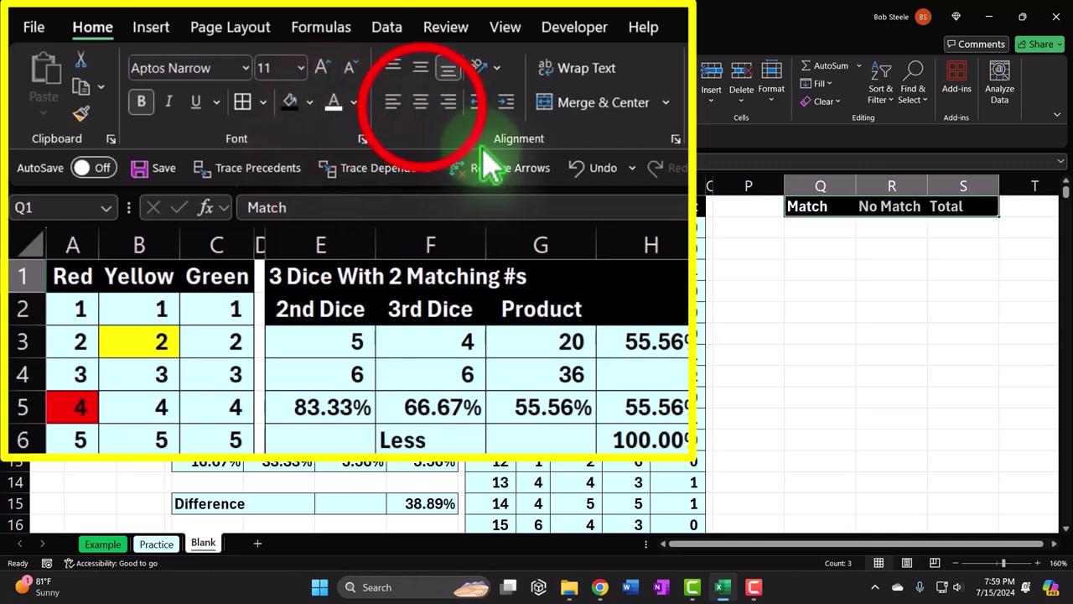
click(421, 101)
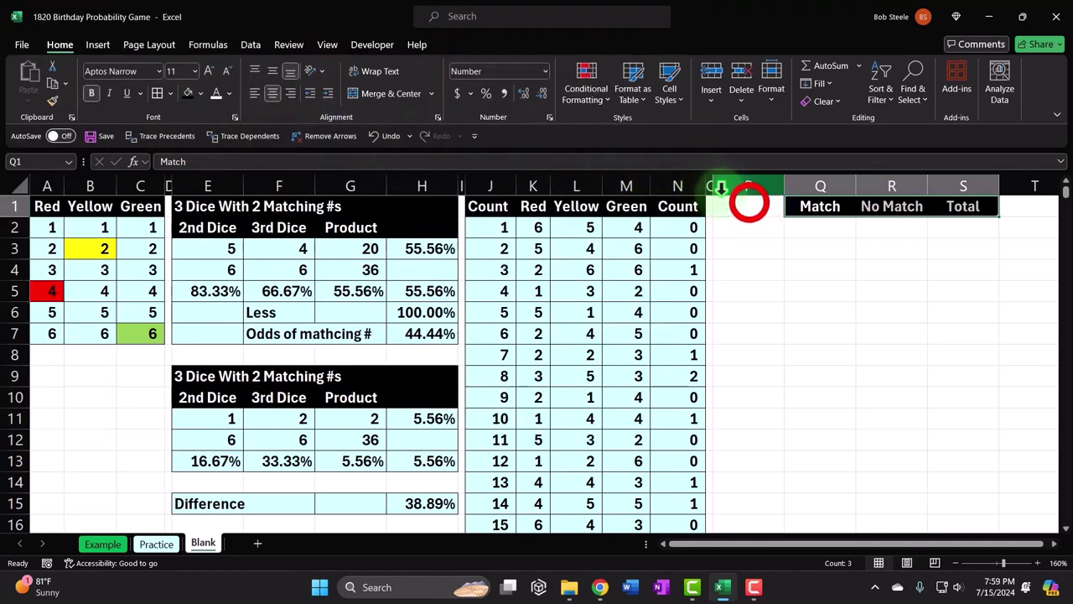
click(749, 203)
click(795, 206)
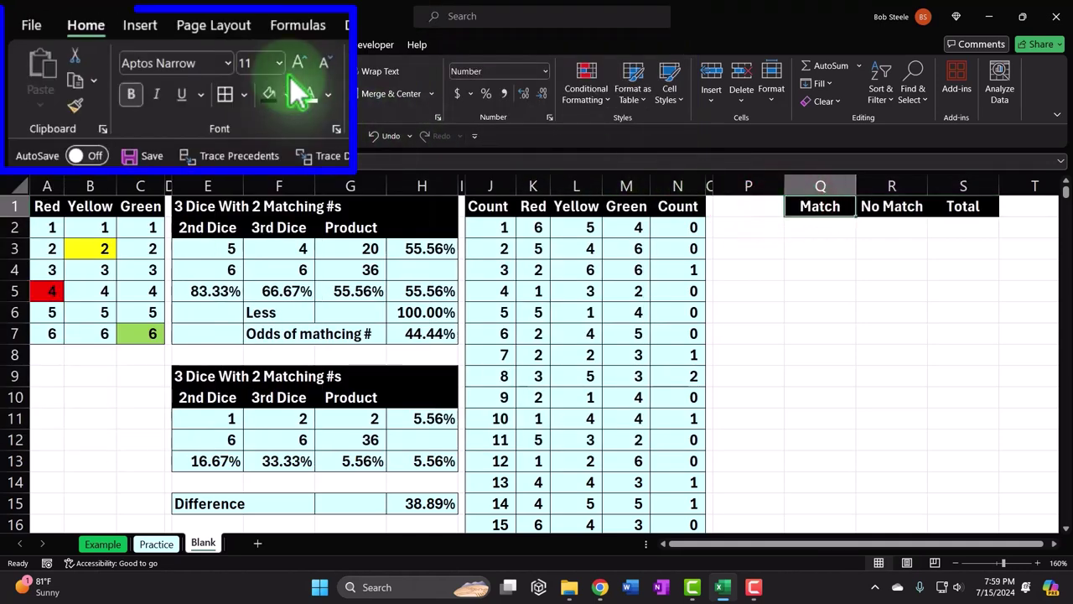
click(75, 106)
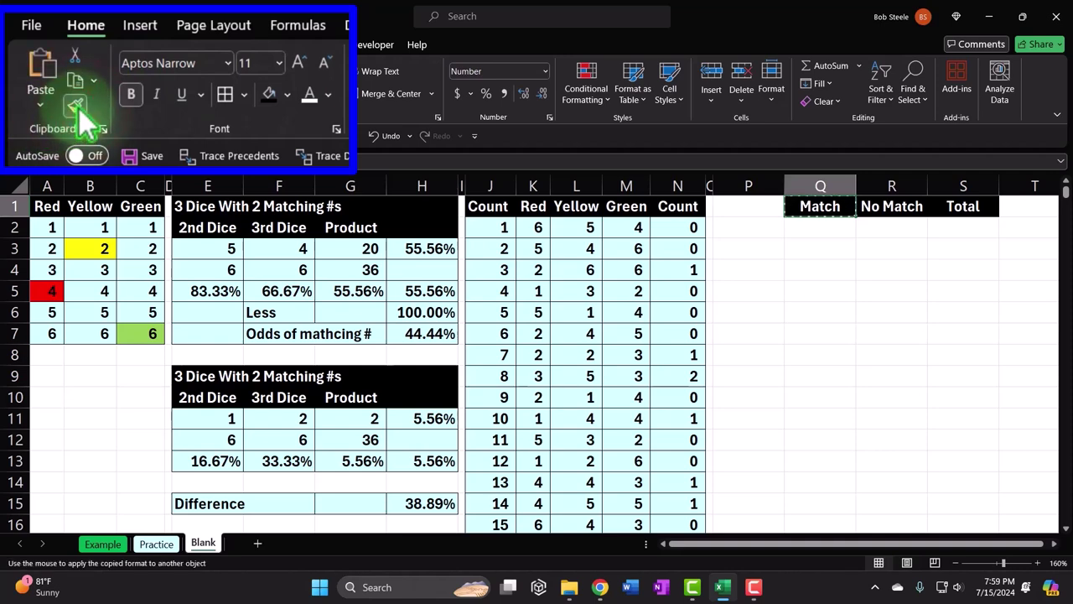
click(749, 206)
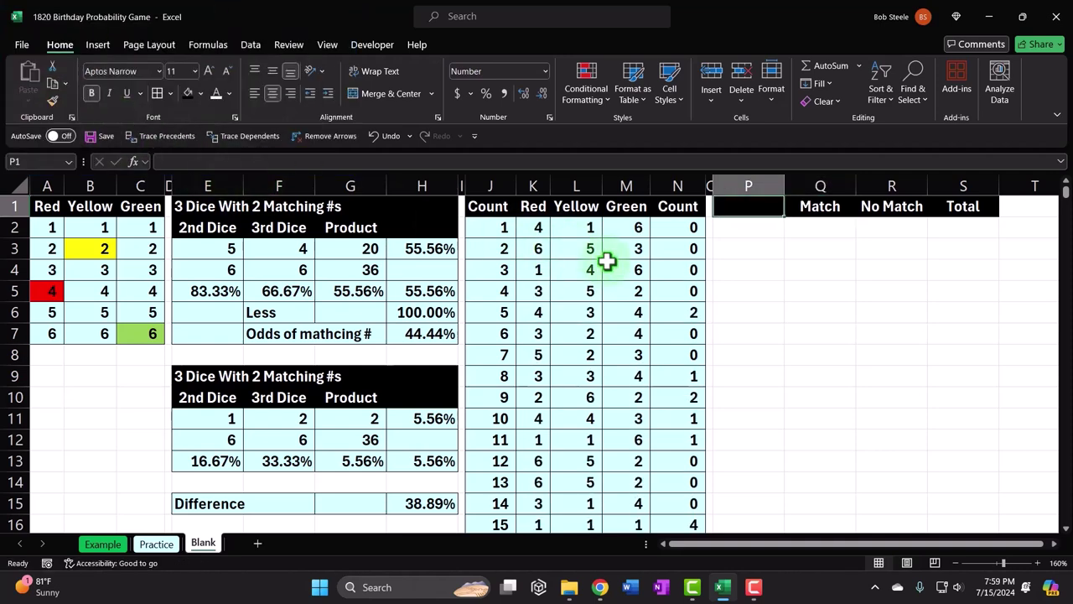
Step: Label P2 'Count' and enter a COUNTIF over N2:N501 with criteria >0 in Q2
click(746, 224)
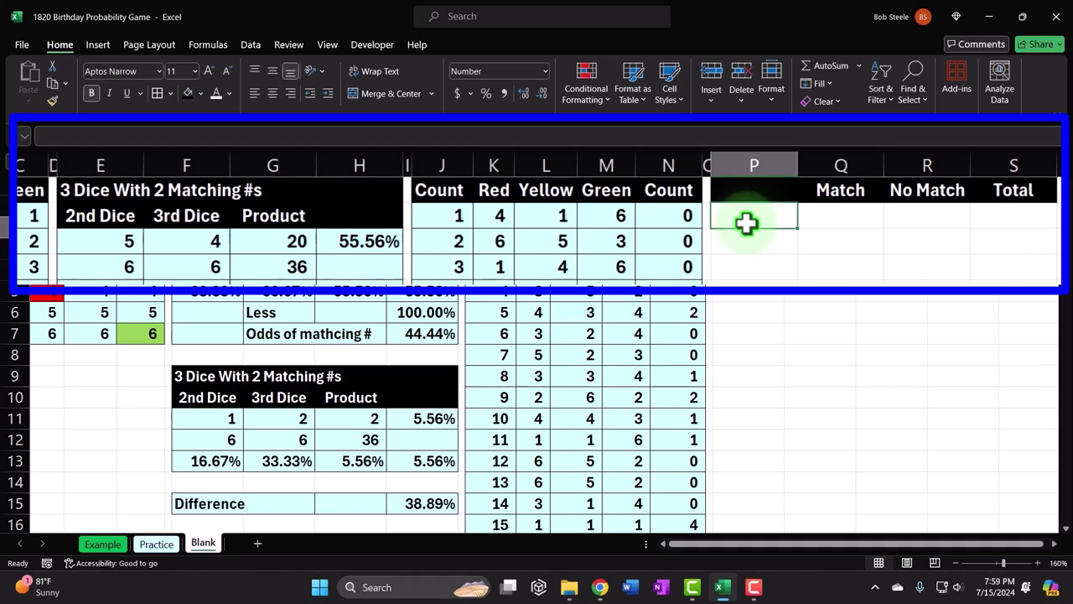
text(Count)
key(Tab)
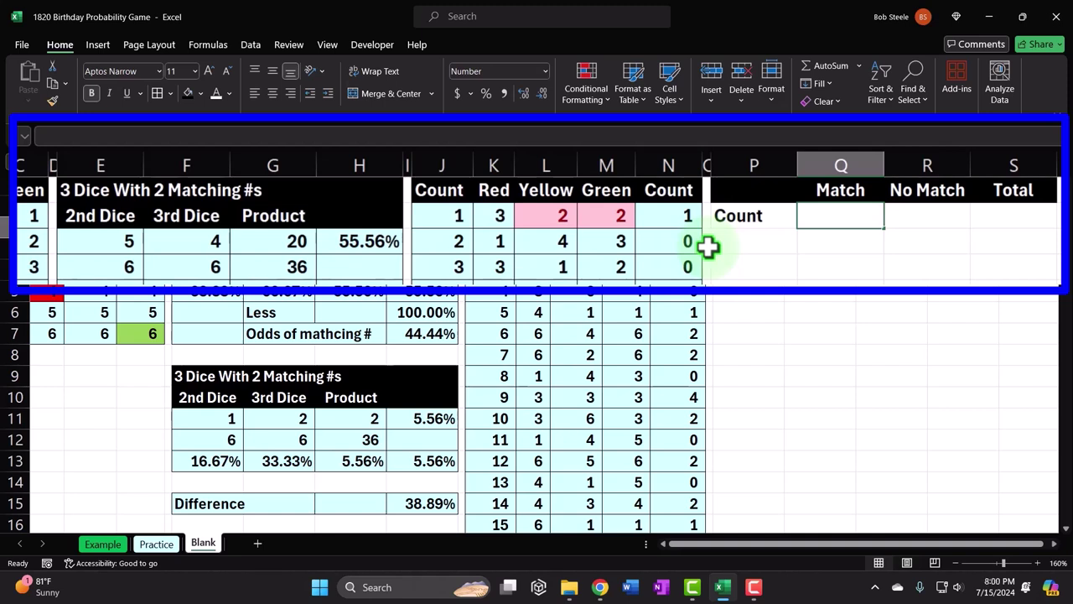
text(=cpim)
key(BackSpace)
key(BackSpace)
key(BackSpace)
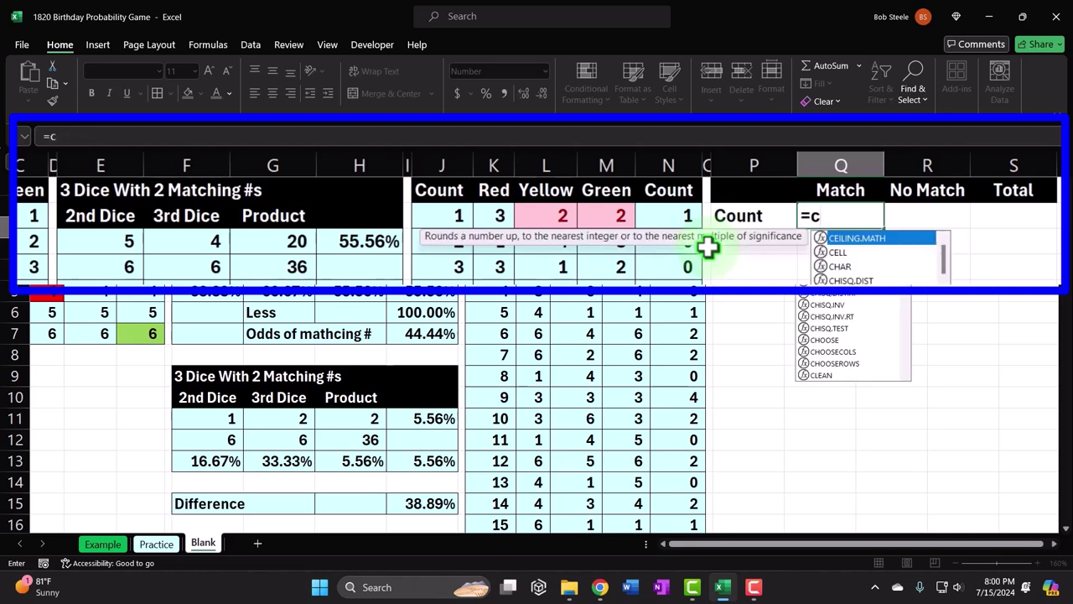
key(BackSpace)
text(countif)
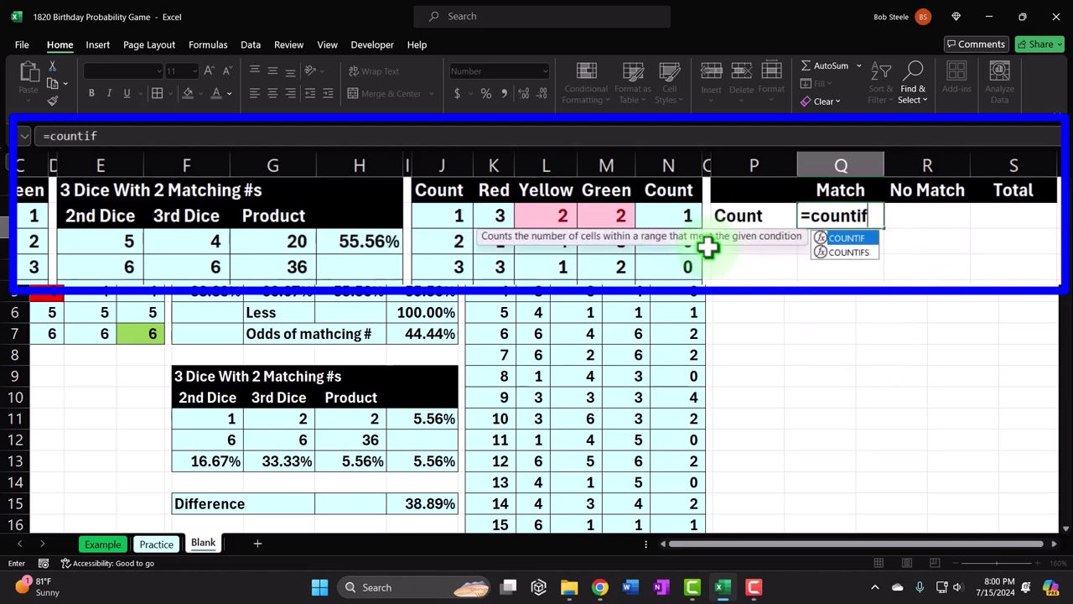
key(Tab)
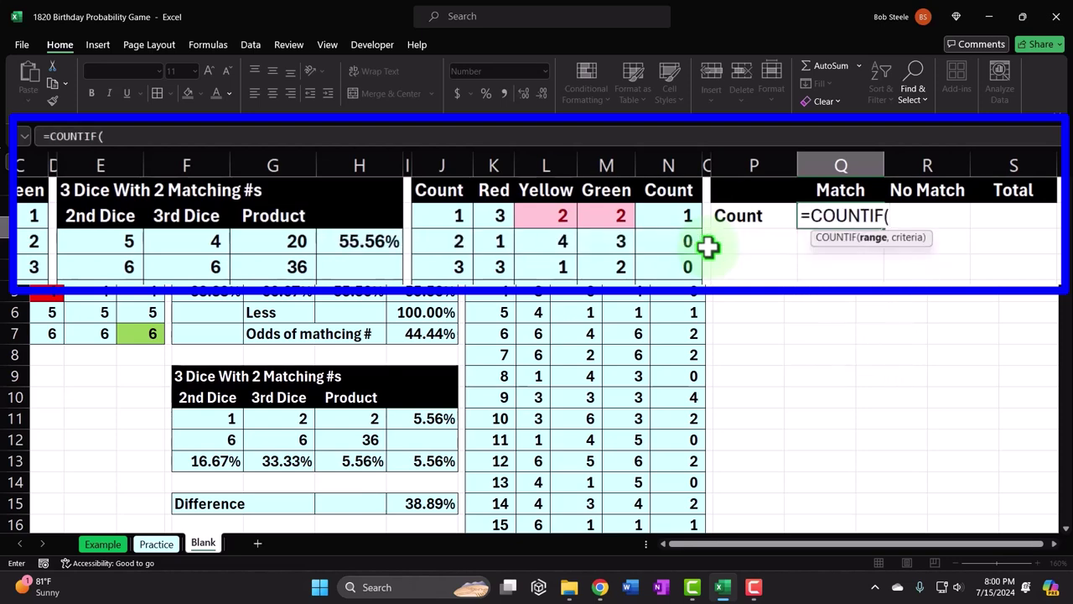
key(Left)
key(Left)
key(Left)
key(ctrl+shift+Down)
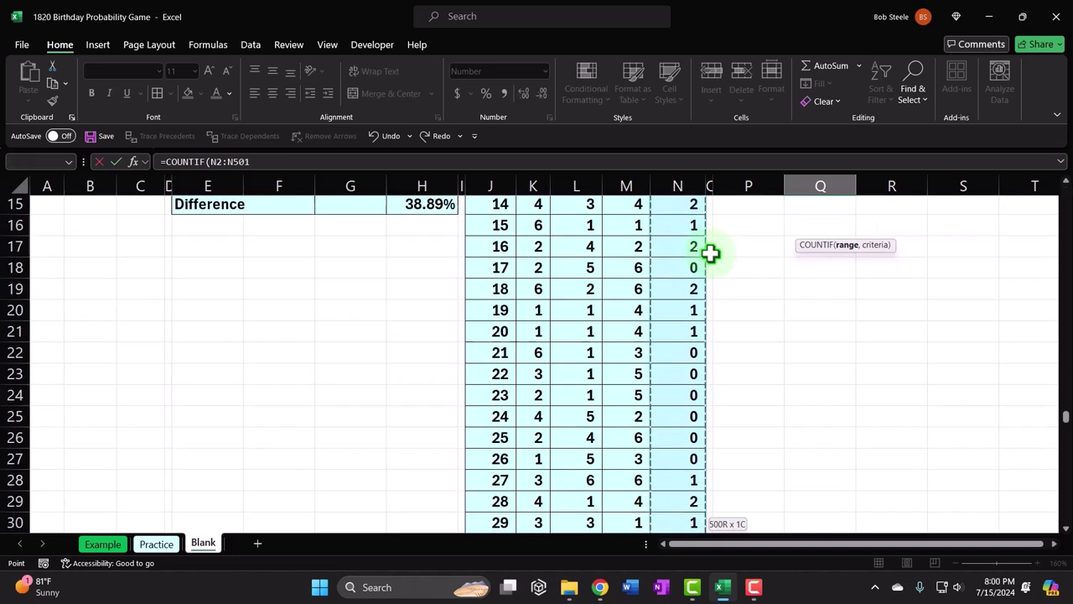
key(ctrl+BackSpace)
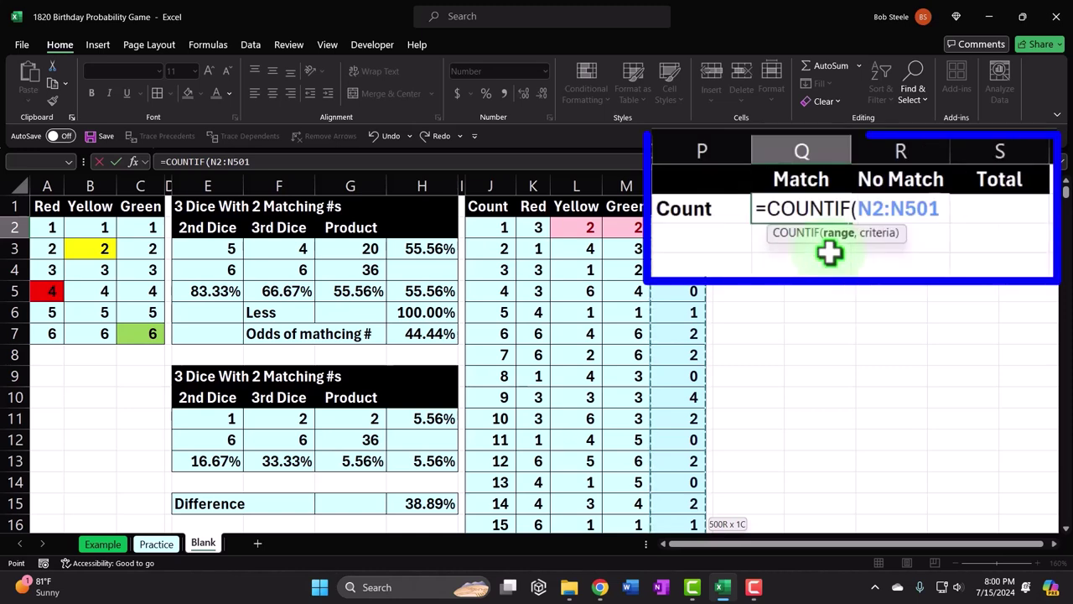
text(,)
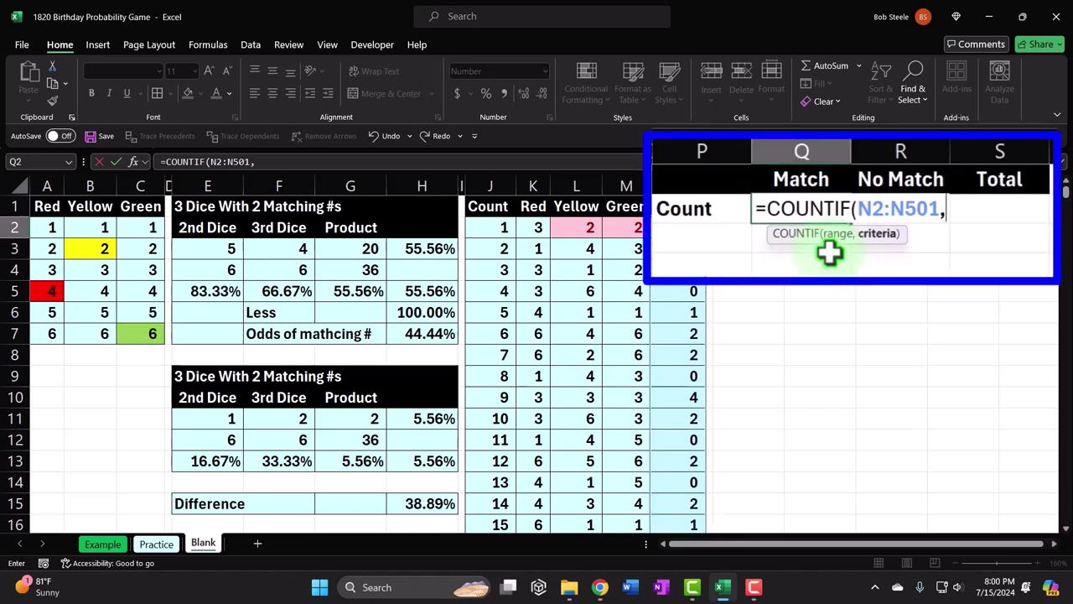
text(>)
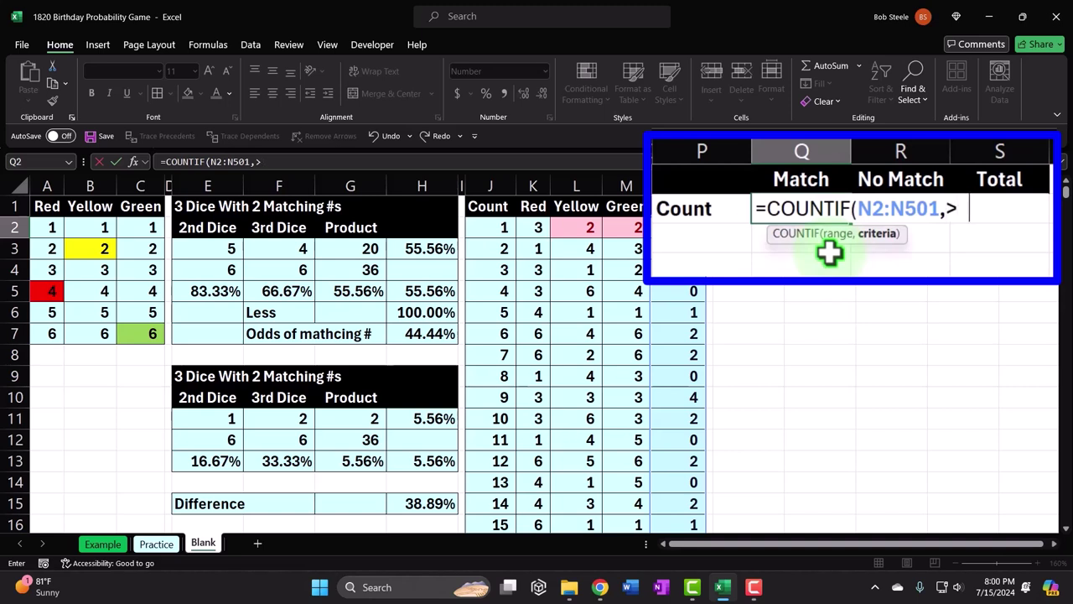
text(0))
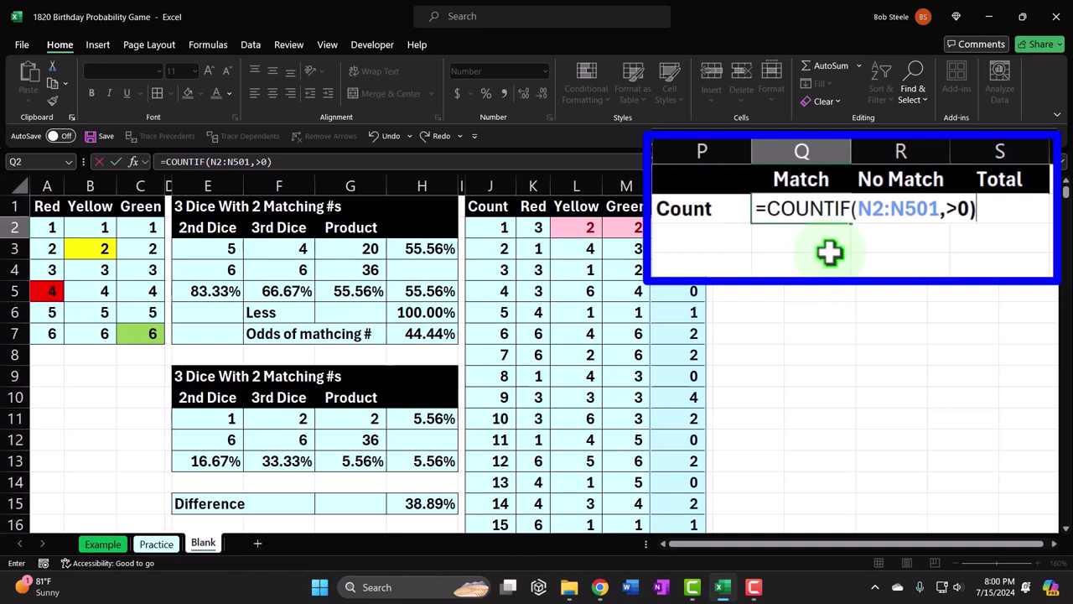
key(Return)
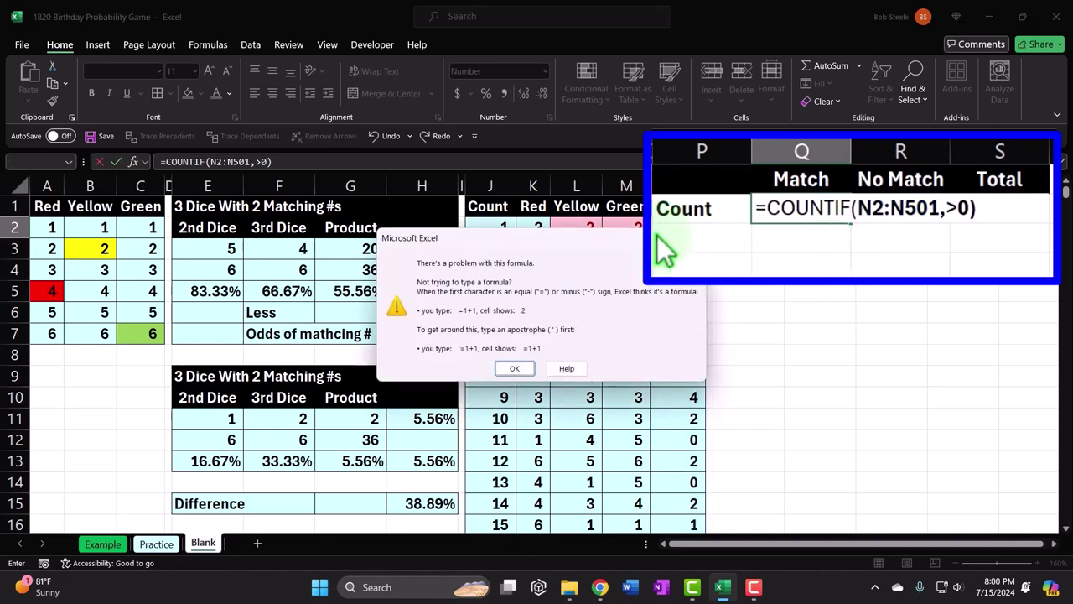
Step: Correct the criteria to ">"&0 so Q2 returns 230 rolls with a match
key(Return)
click(945, 208)
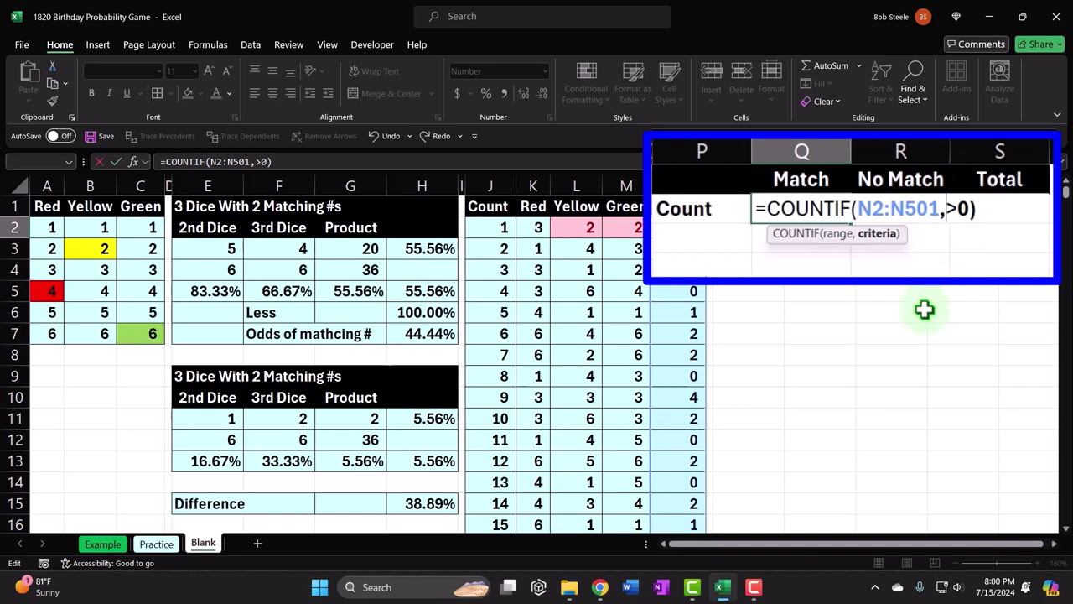
text(")
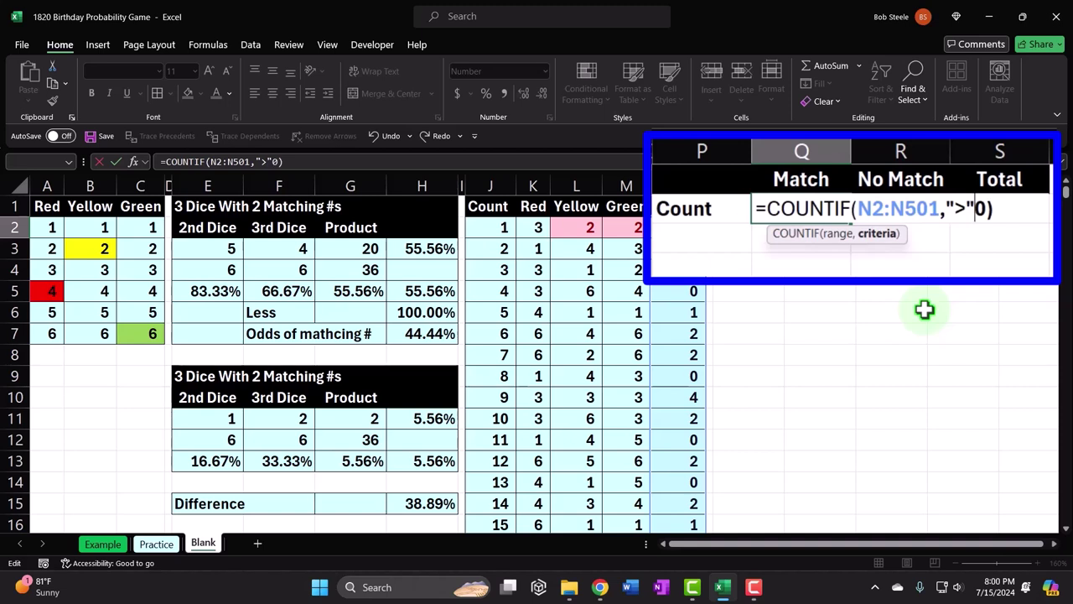
text(&)
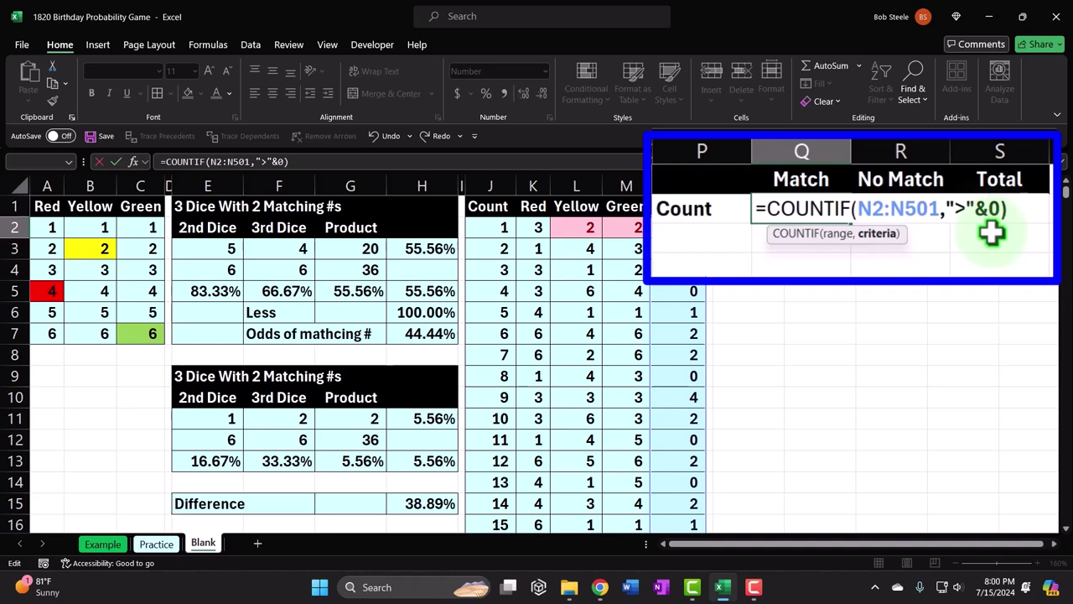
key(Return)
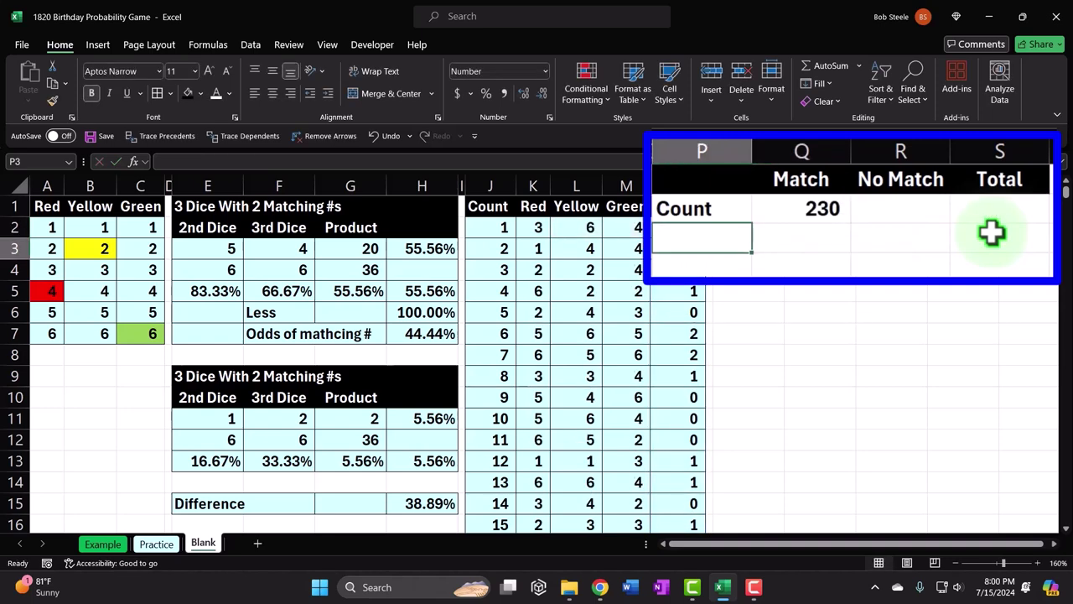
key(Right)
key(Right)
Step: Try a 500-roll total minus the match count for No Match, then clear R2 and S2
key(Up)
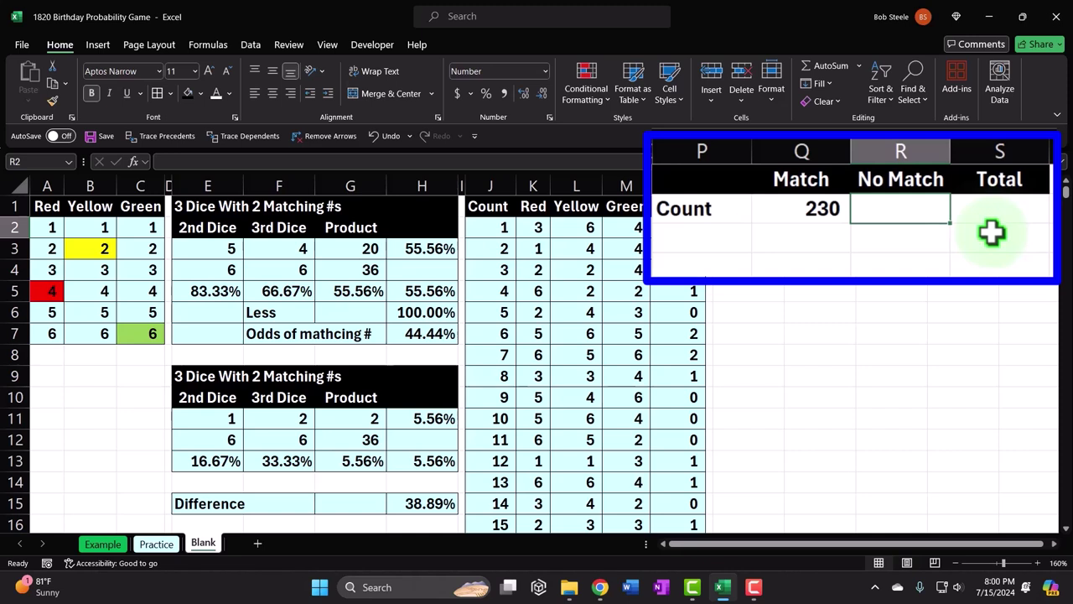
click(990, 217)
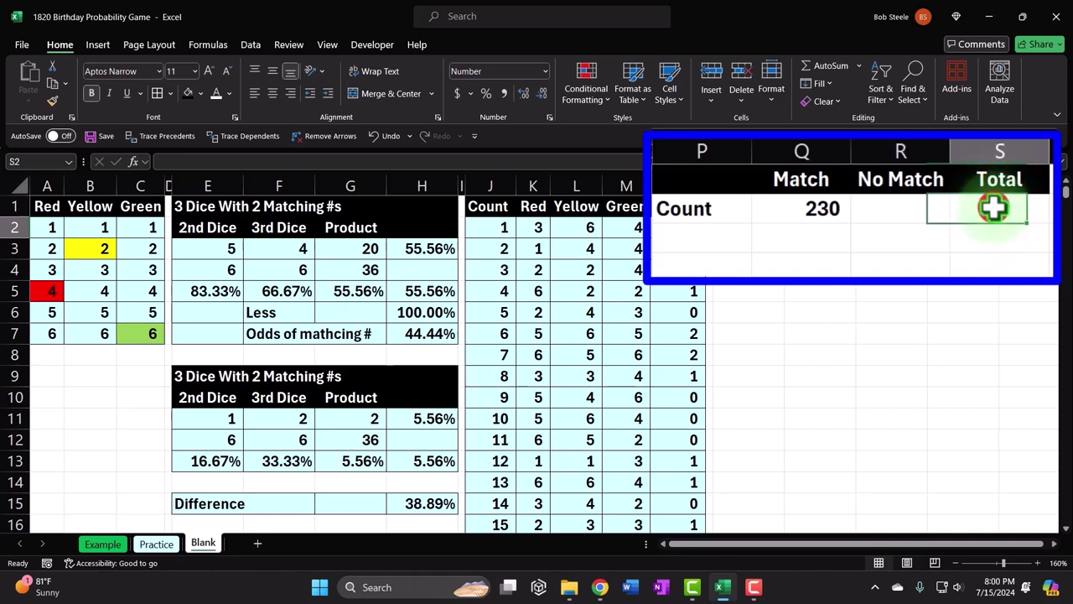
text(500)
key(Left)
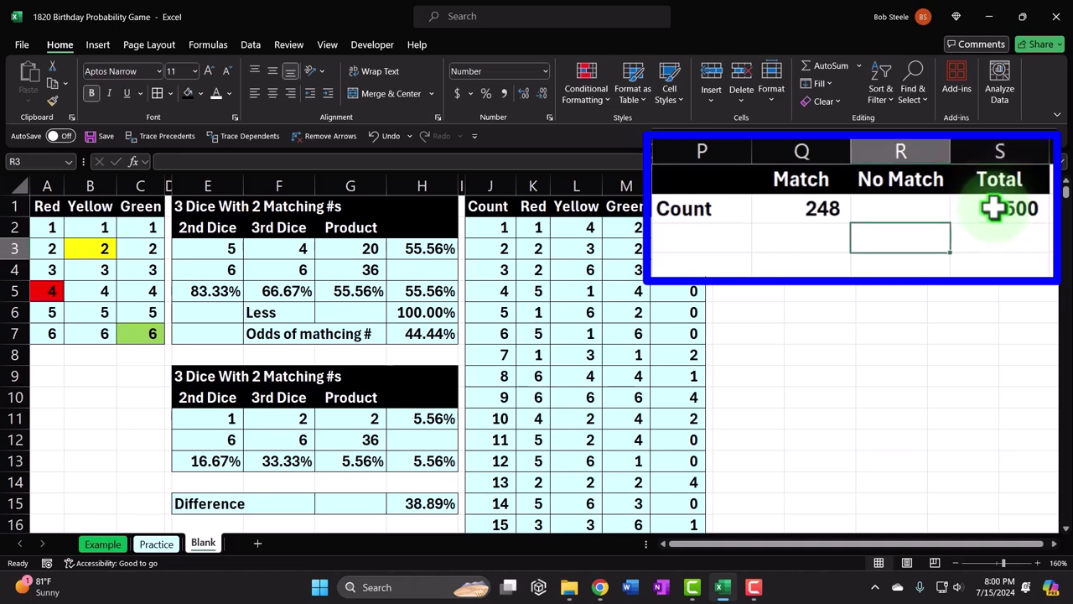
text(=)
click(994, 209)
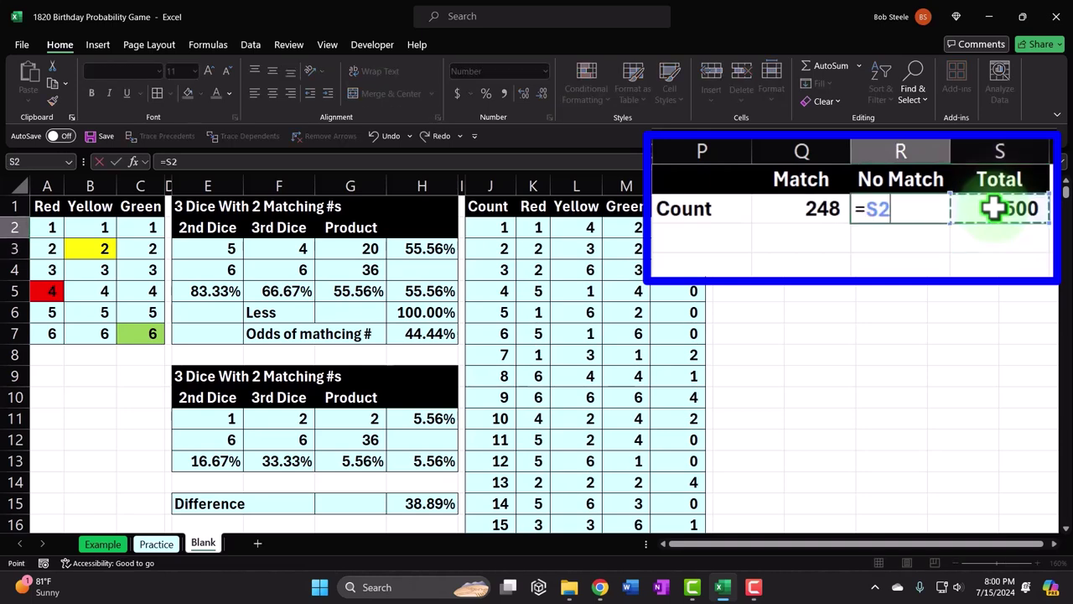
text(-)
key(Left)
key(Left)
key(Right)
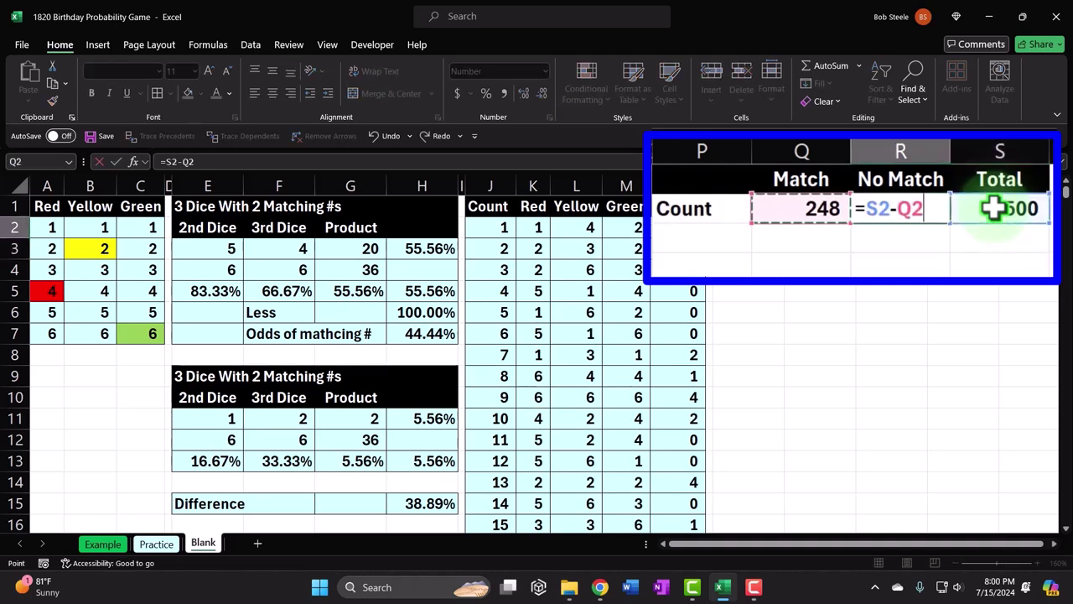
key(Return)
key(Up)
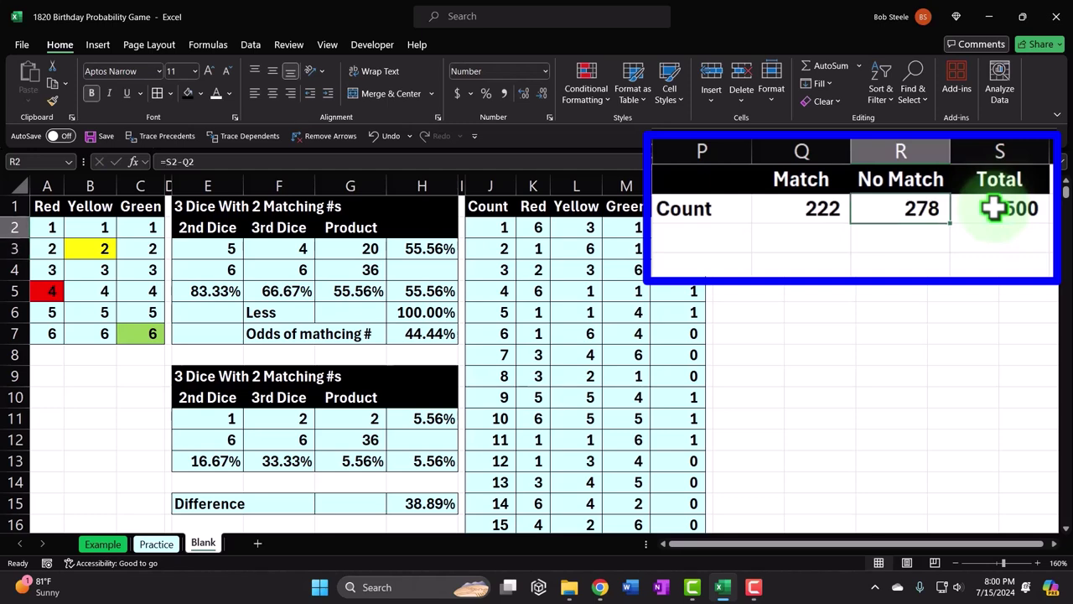
key(Delete)
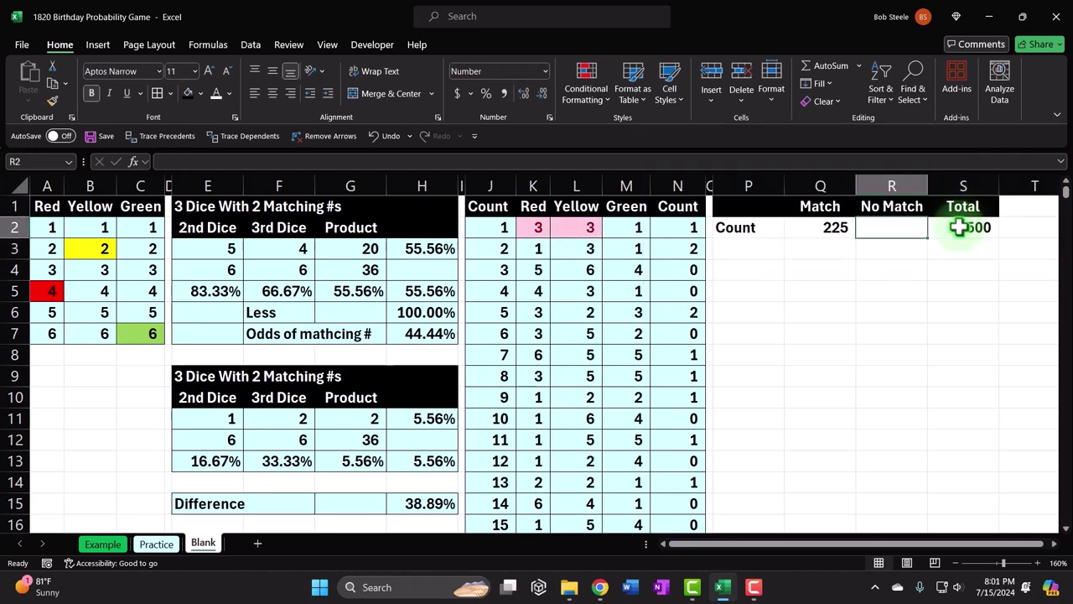
click(958, 228)
key(Delete)
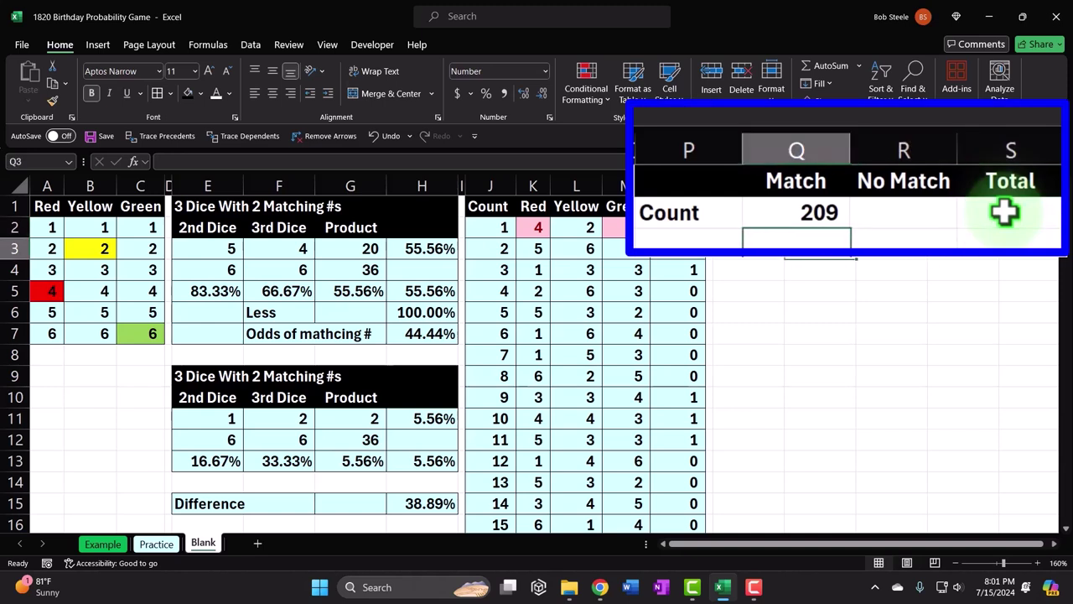
key(Left)
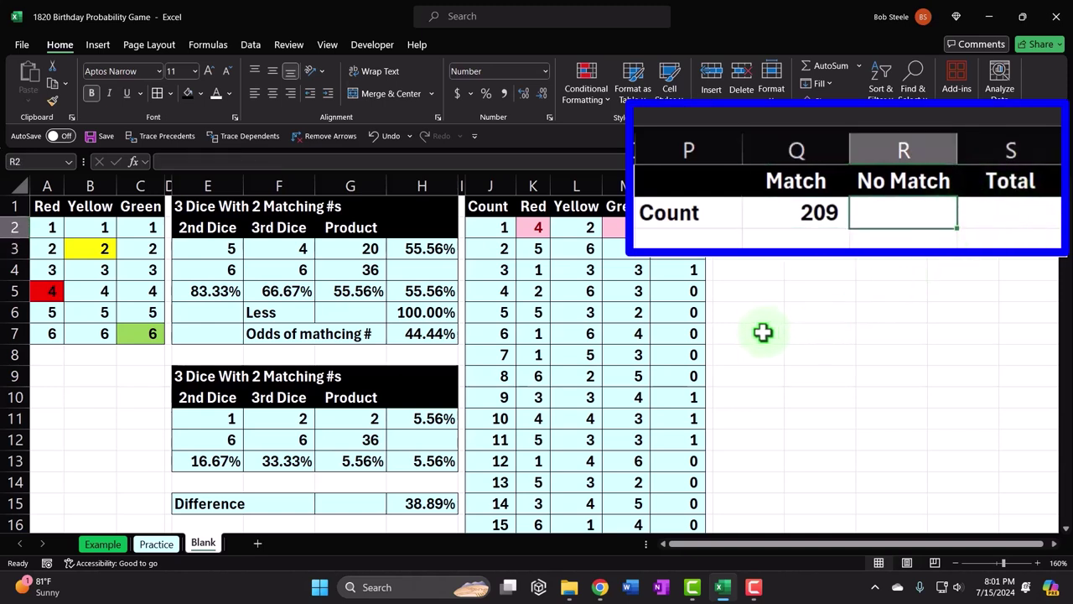
Step: Enter =COUNTIF(N2:N501,0) in R2 so it returns 271 no-match rolls
text(=countif)
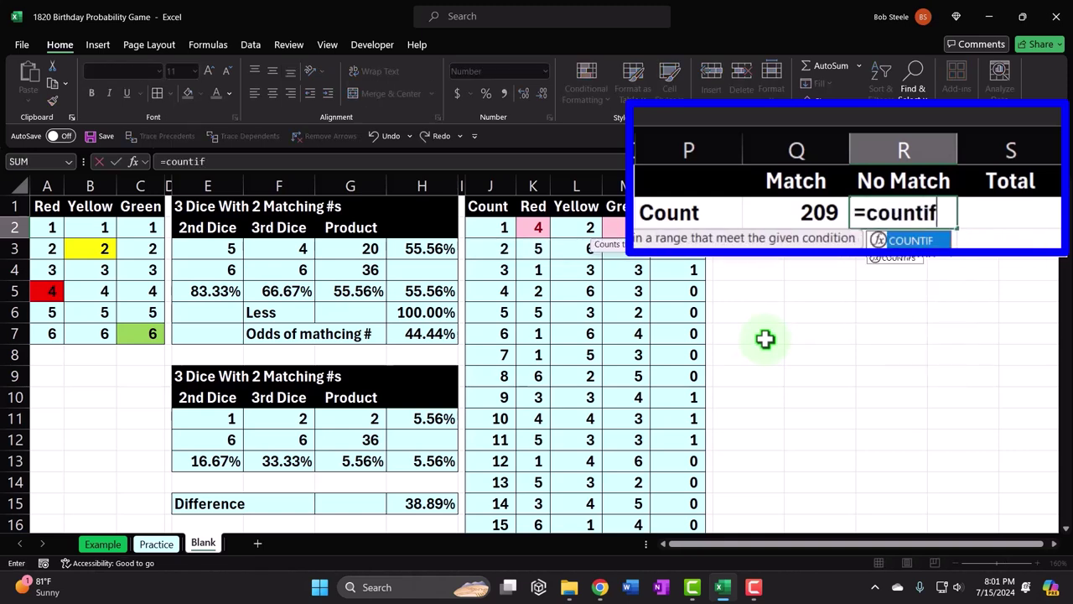
key(Tab)
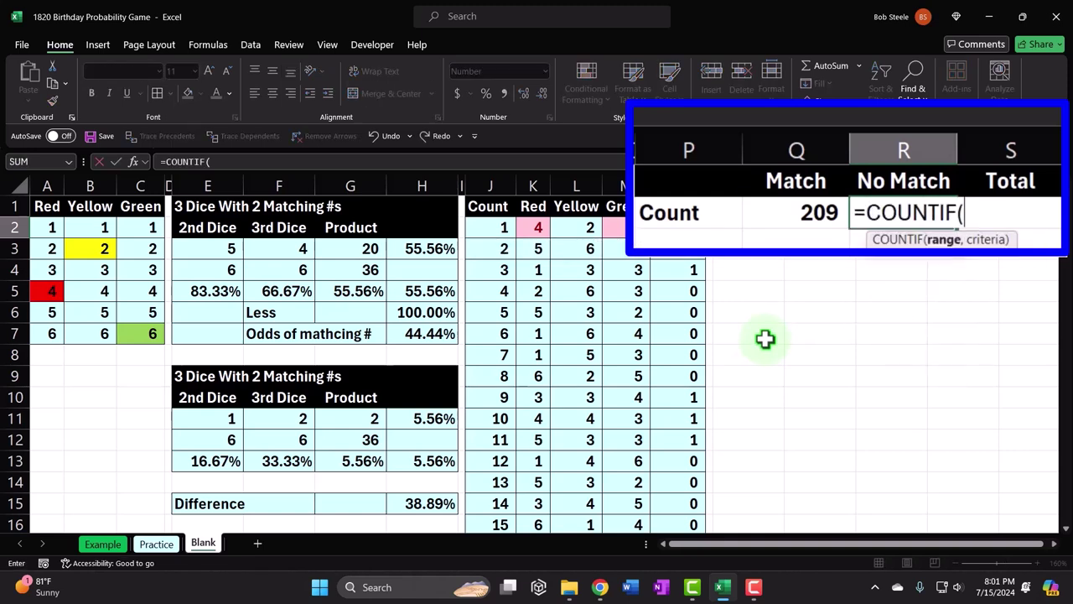
key(Left)
key(Left)
key(Left)
key(Left)
key(ctrl+shift+Down)
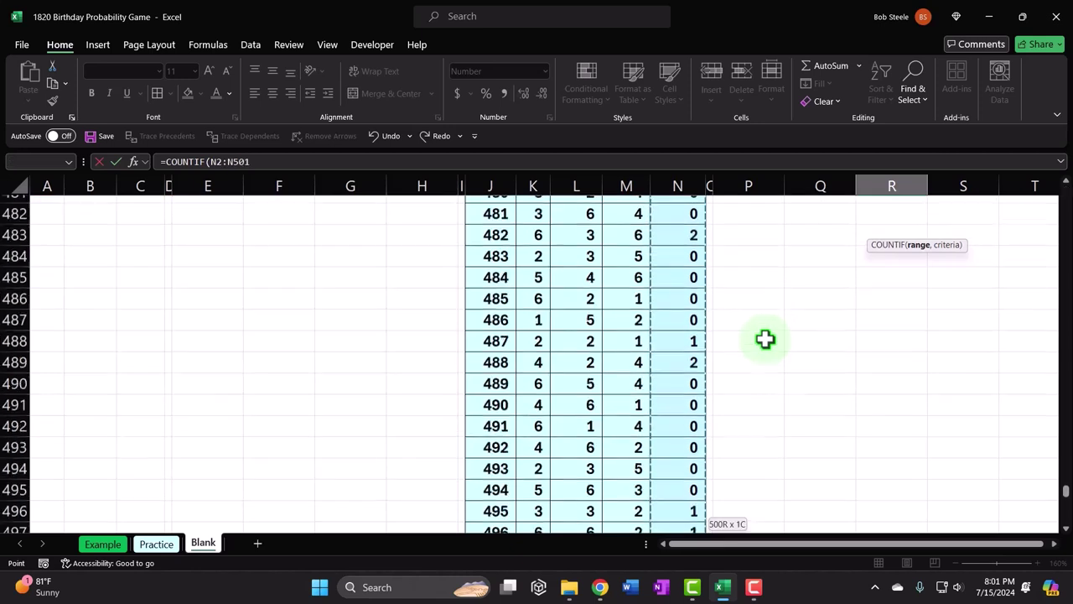
key(ctrl+BackSpace)
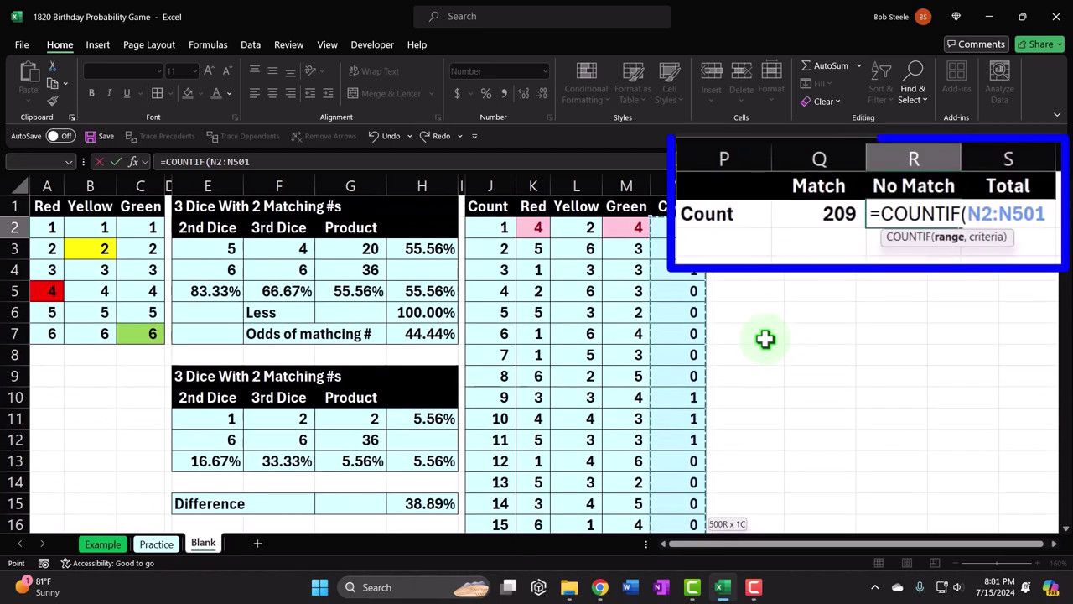
text(,)
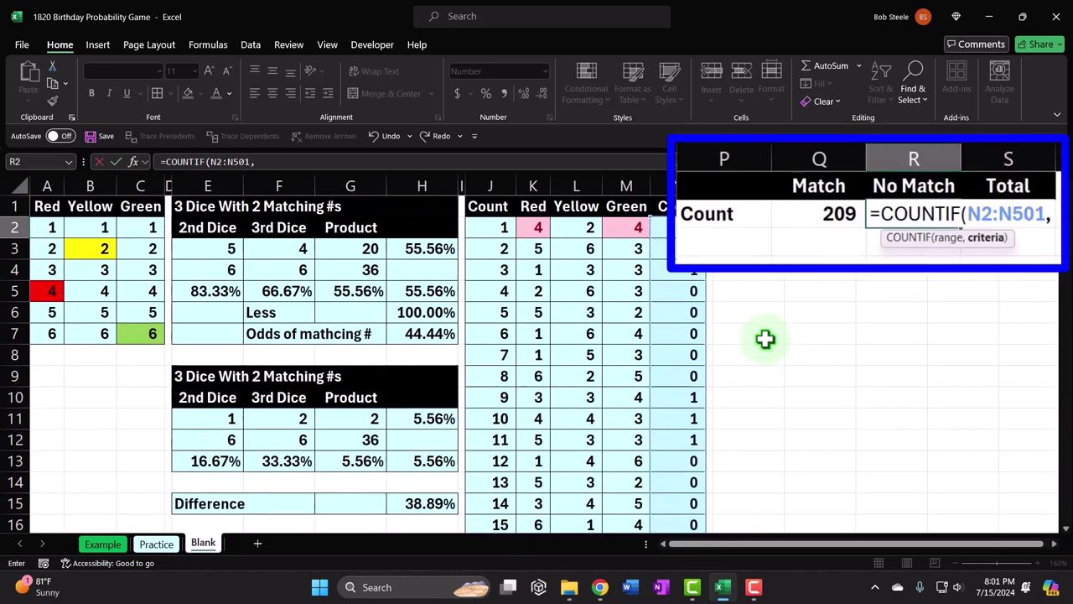
text(0))
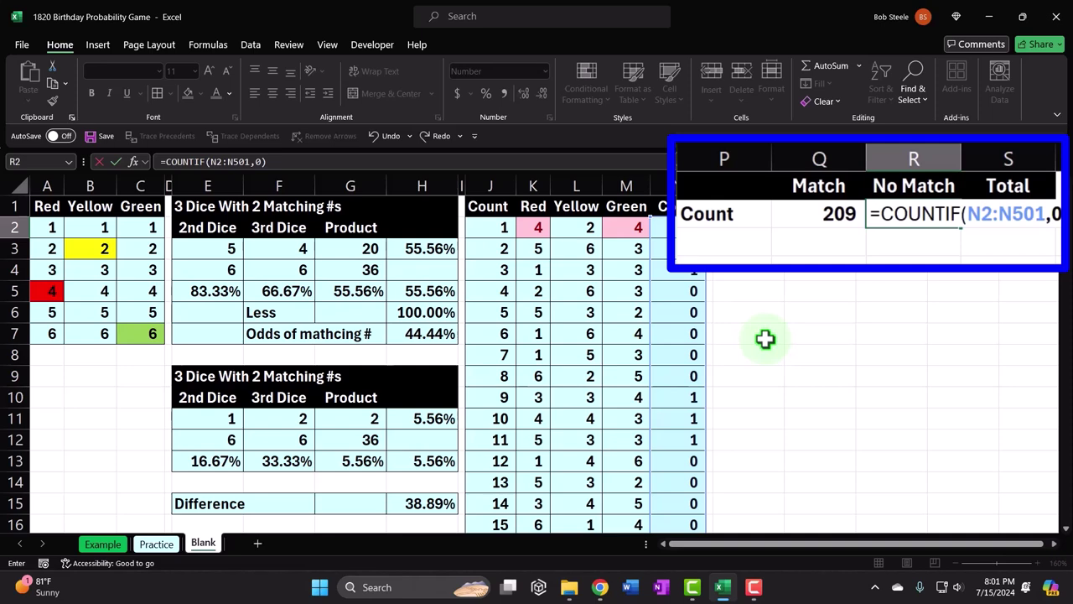
key(Return)
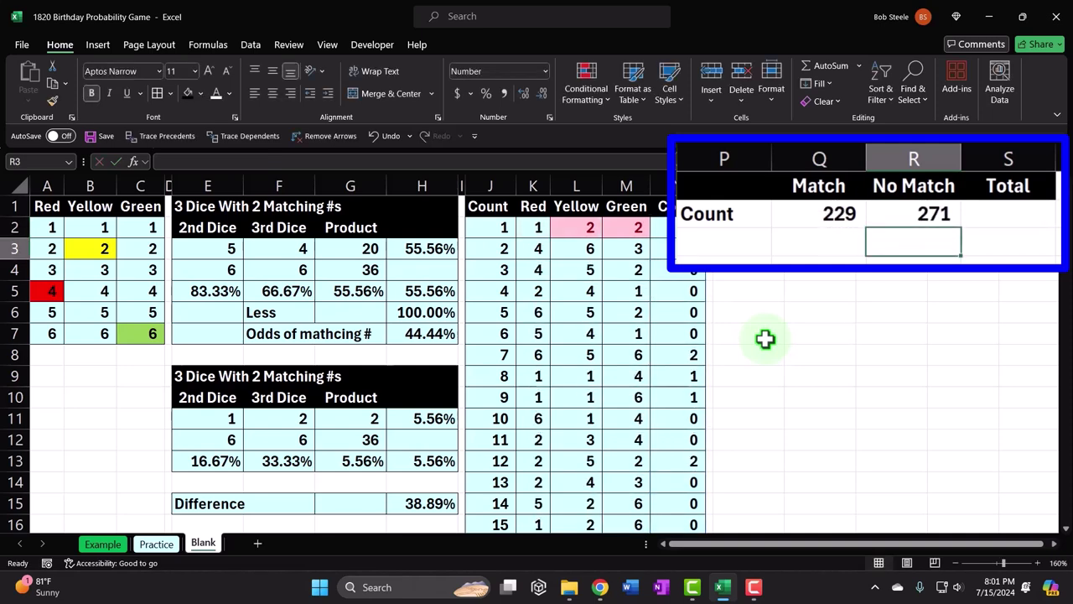
key(Up)
key(Right)
Step: Total the Count row by summing the Match and No Match counts
text(=sum()
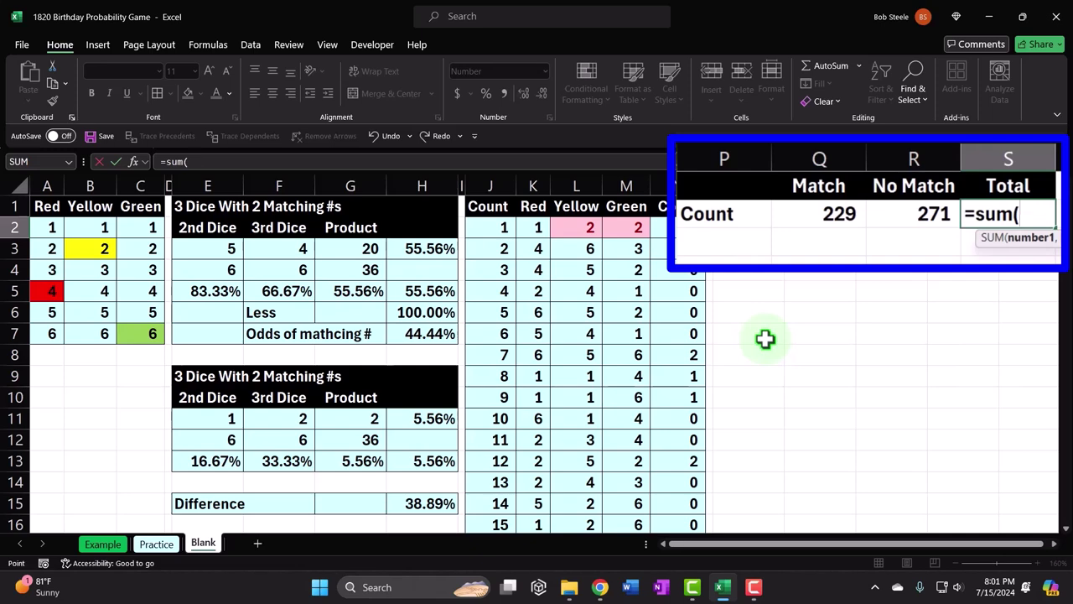
key(Left)
key(shift+Left)
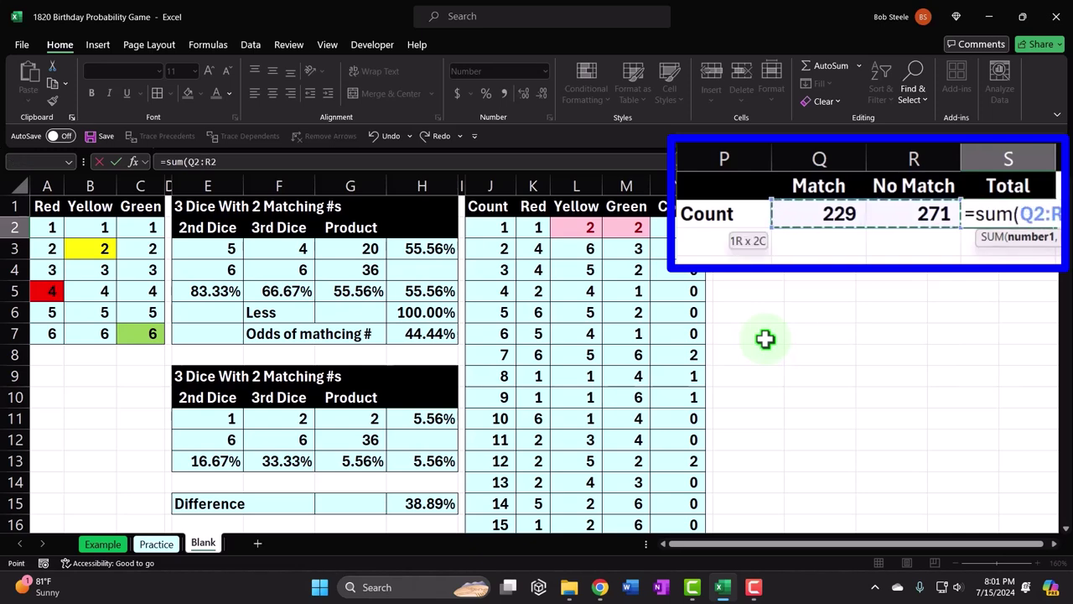
key(Return)
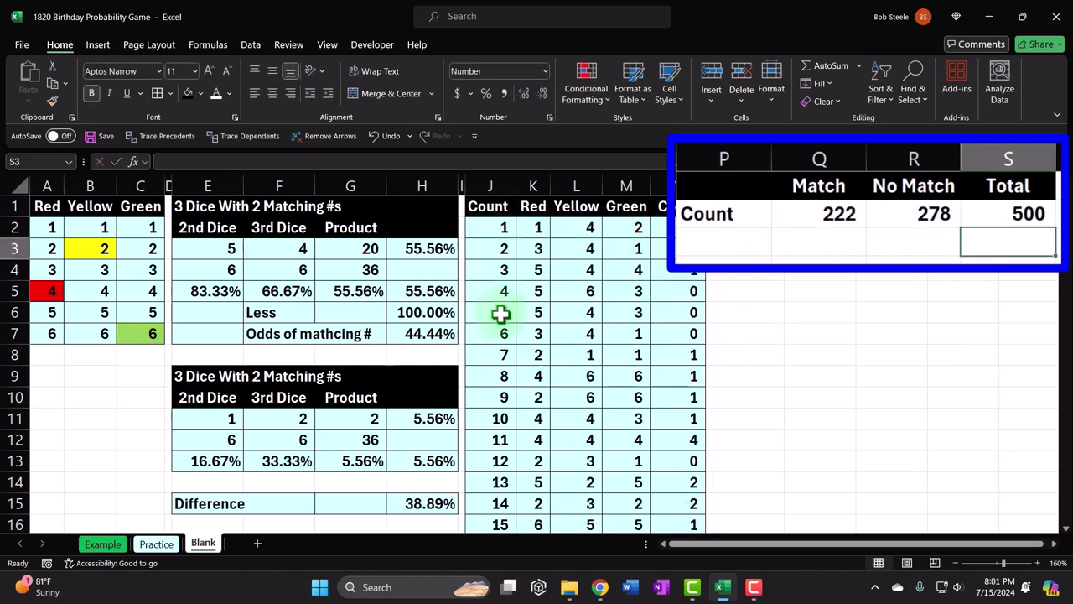
Step: Add a Rolls row with 500 rolls for both Match and No Match
click(716, 246)
text(Roll)
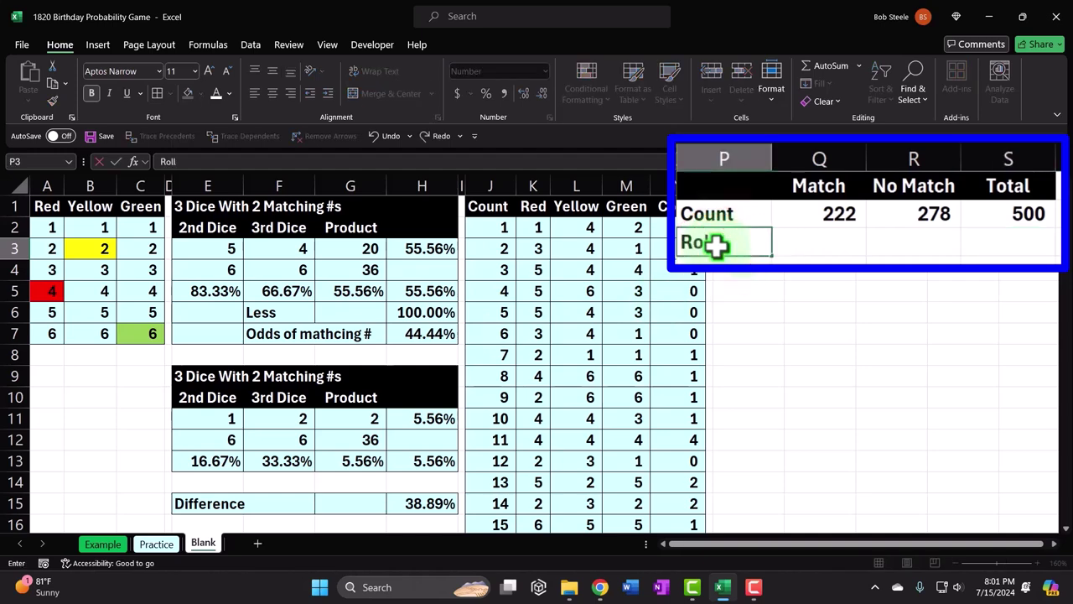
key(Tab)
text(500)
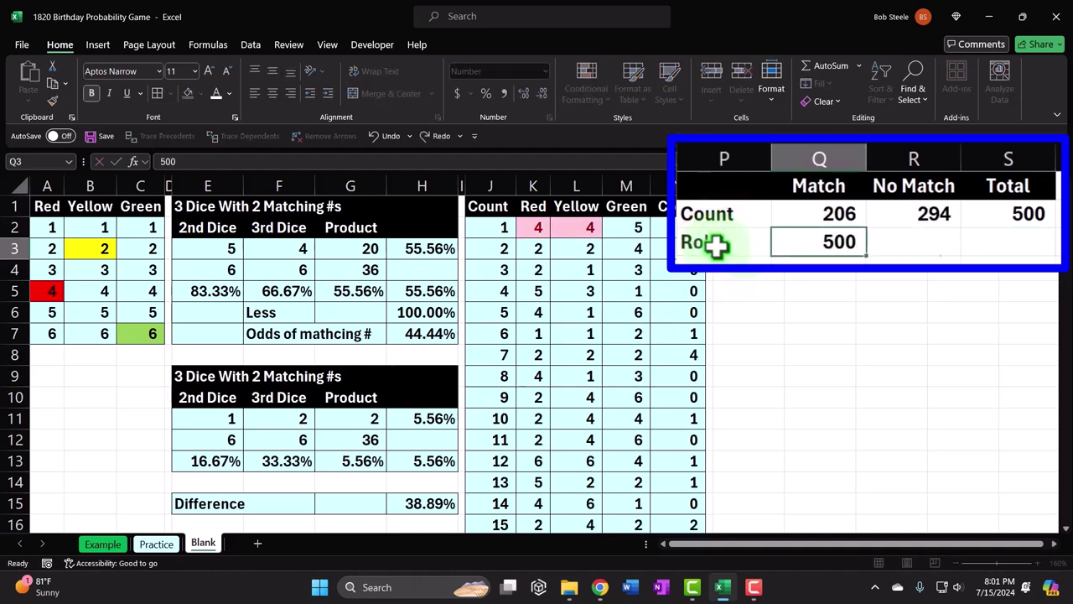
key(Tab)
text(500)
key(Tab)
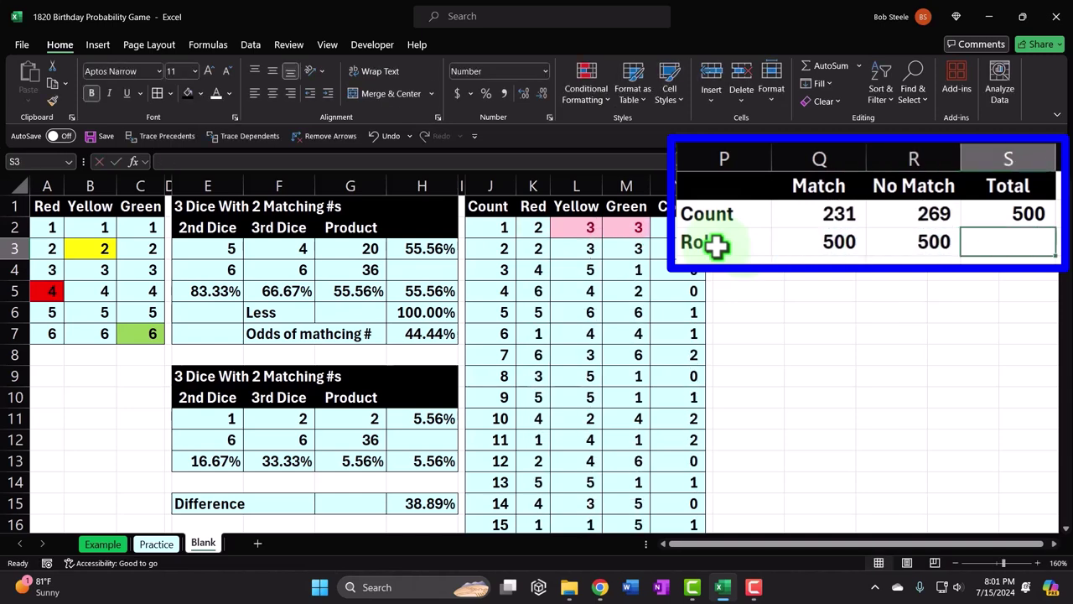
key(Return)
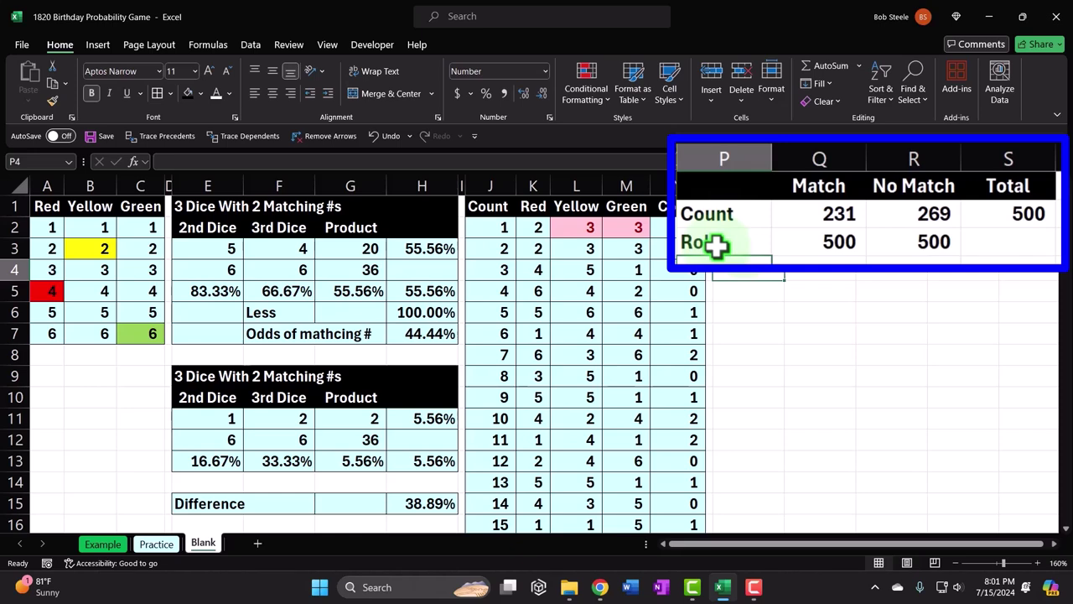
Step: Add a % row where Match equals its count divided by rolls, shown as percent with two decimals
text(%)
key(Tab)
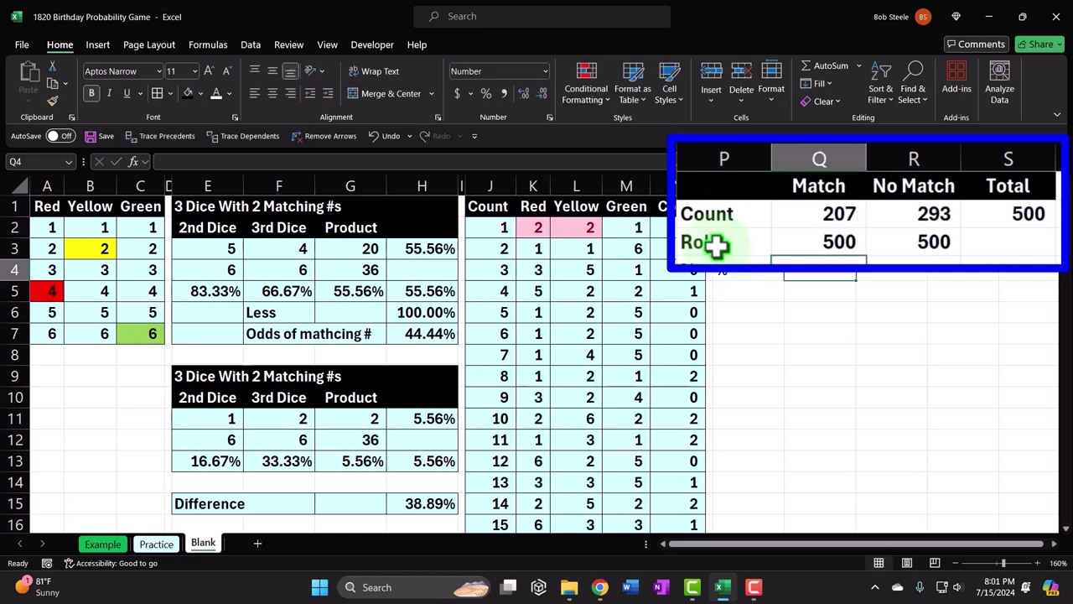
text(=)
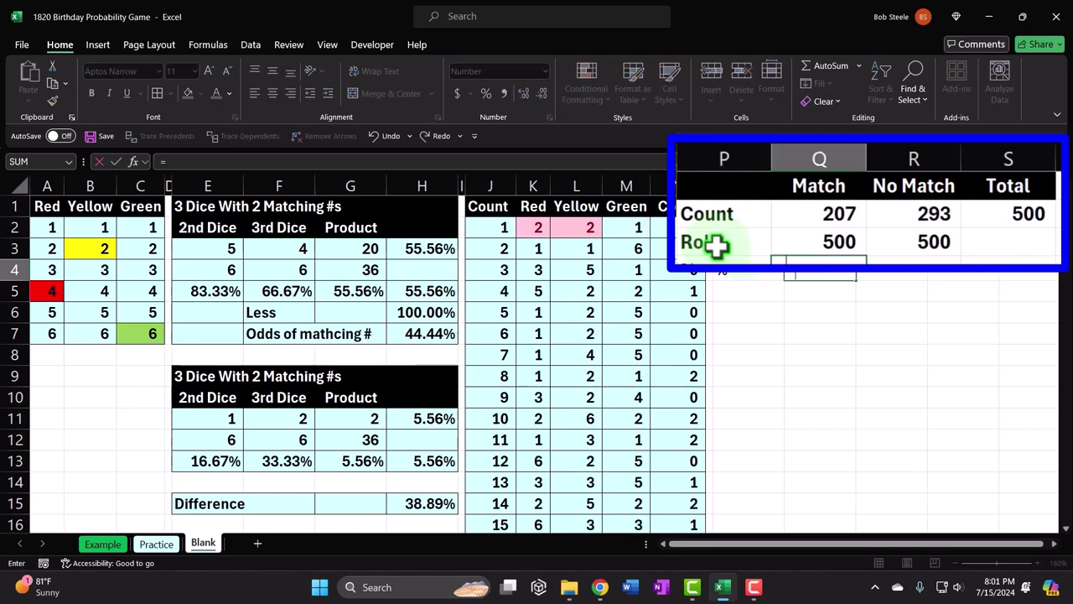
key(Up)
key(Up)
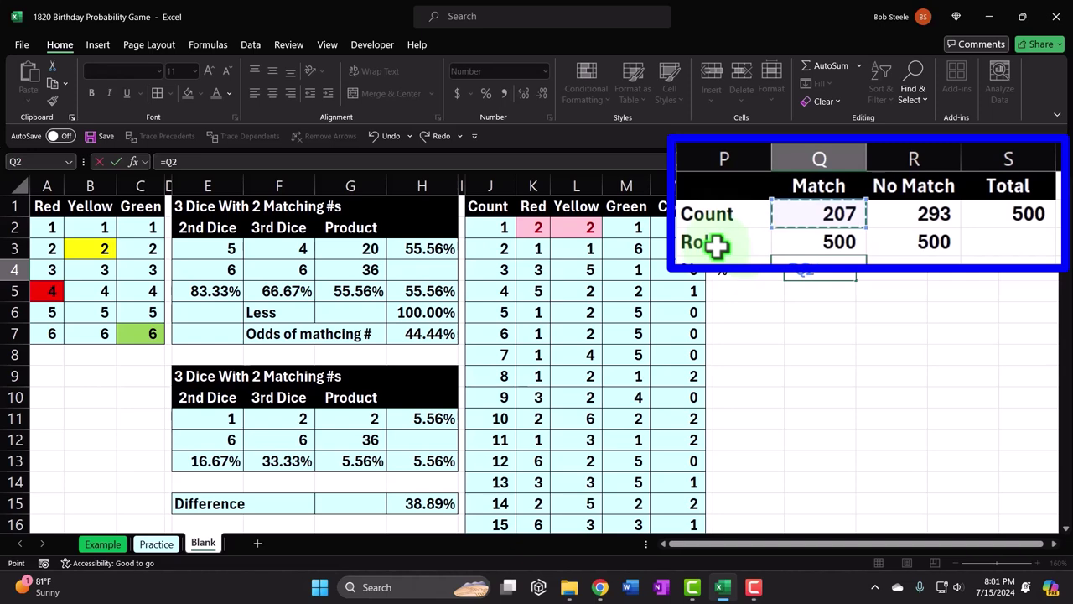
text(/)
key(Up)
key(shift+Tab)
key(Right)
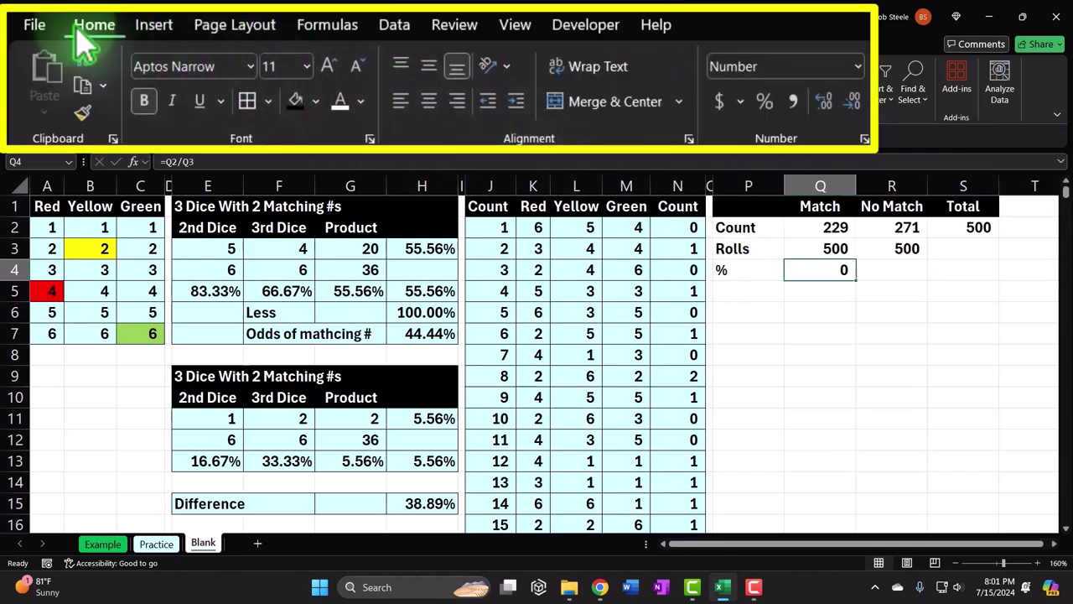
click(764, 103)
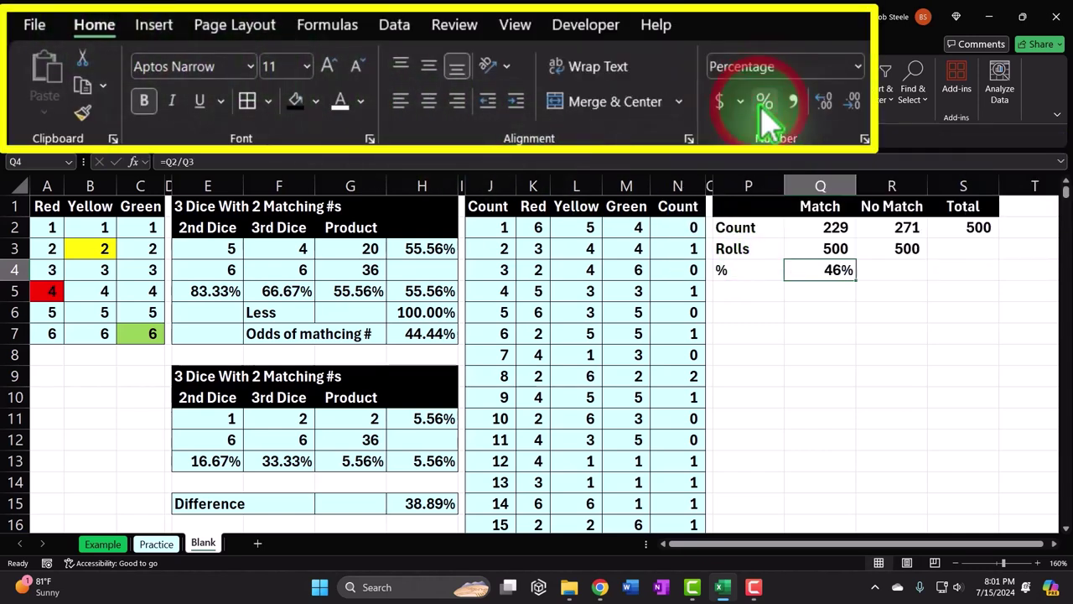
click(824, 101)
click(827, 102)
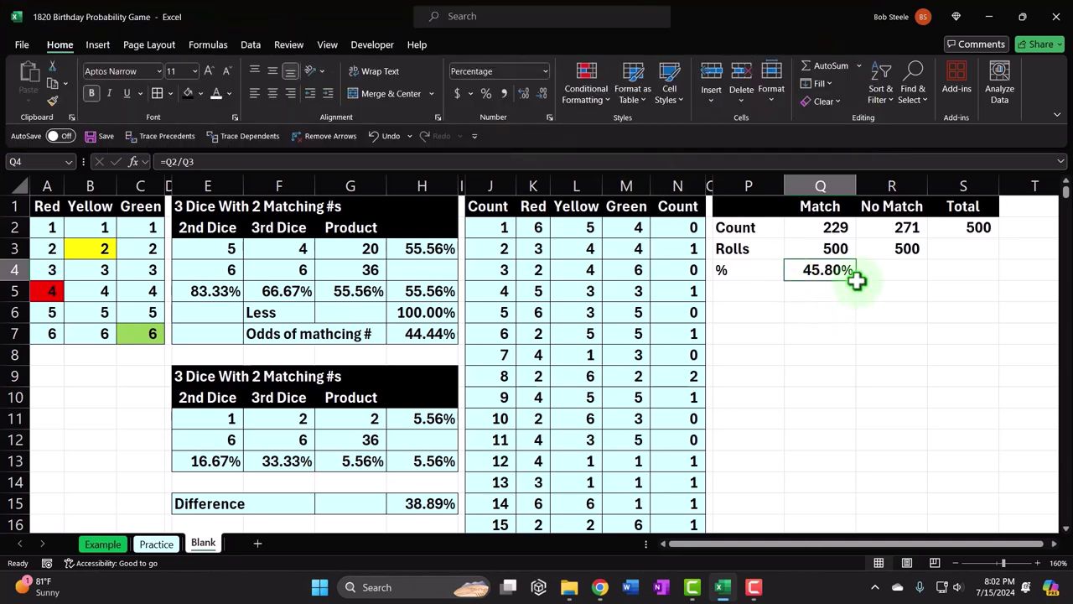
Step: Copy the percentage to No Match and total the % row to 100.00%
drag(855, 281, 895, 281)
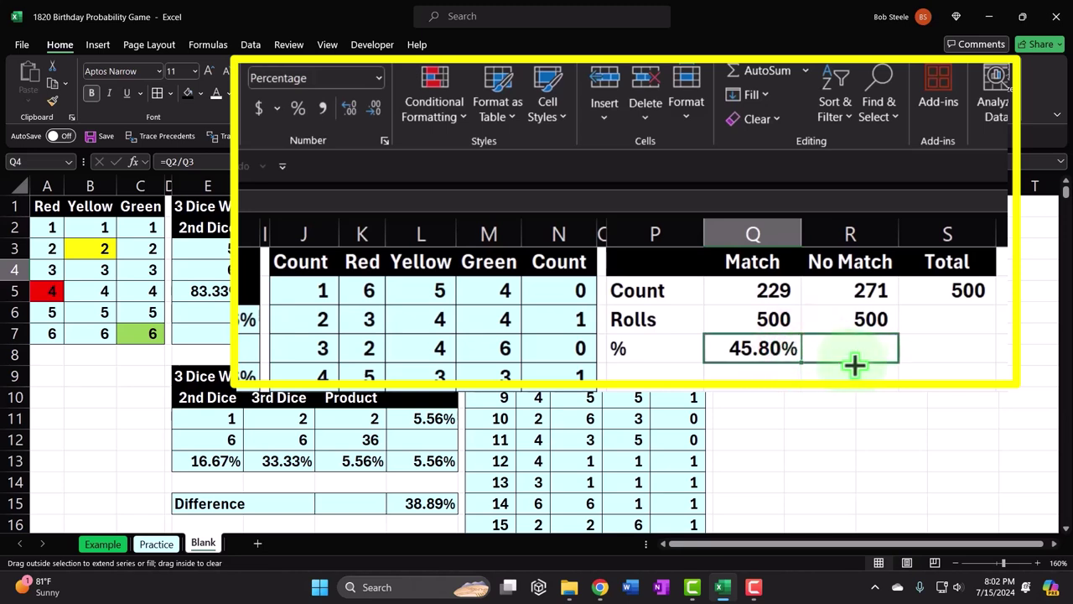
drag(854, 364, 855, 364)
click(925, 350)
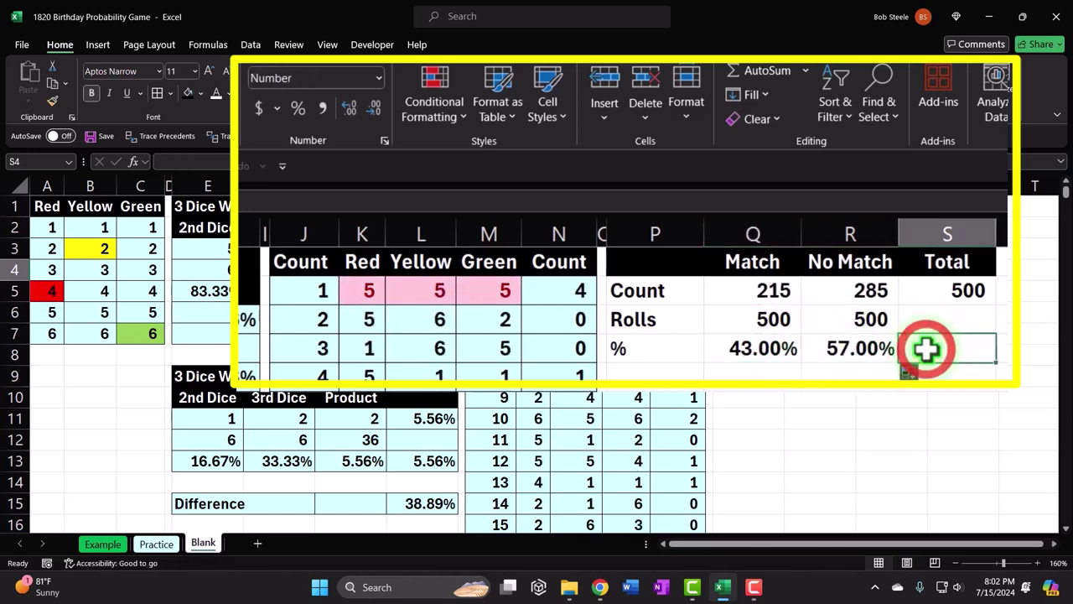
text(=)
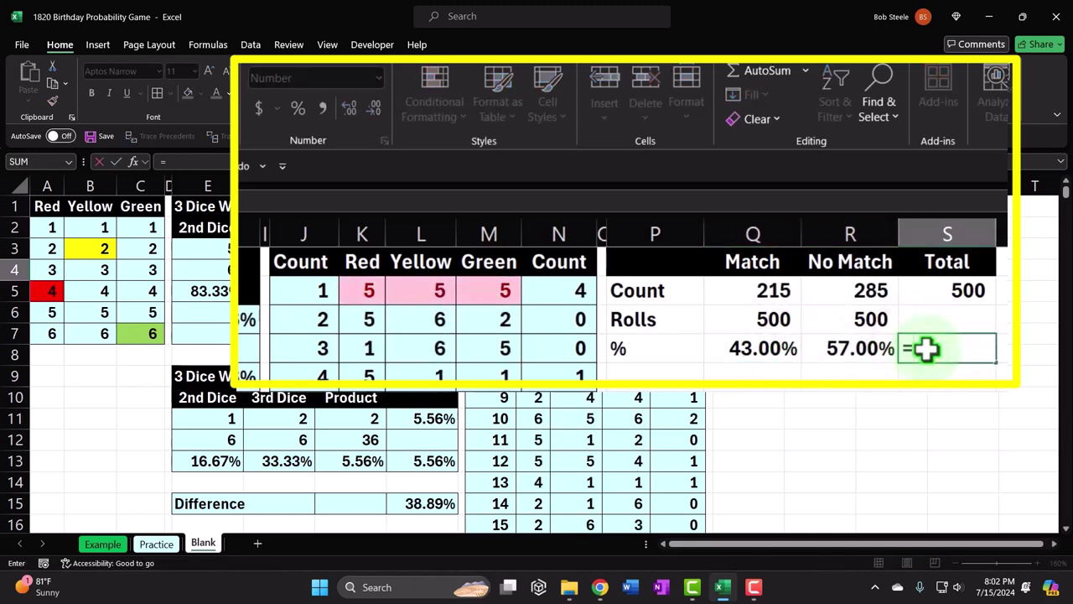
text(sum)
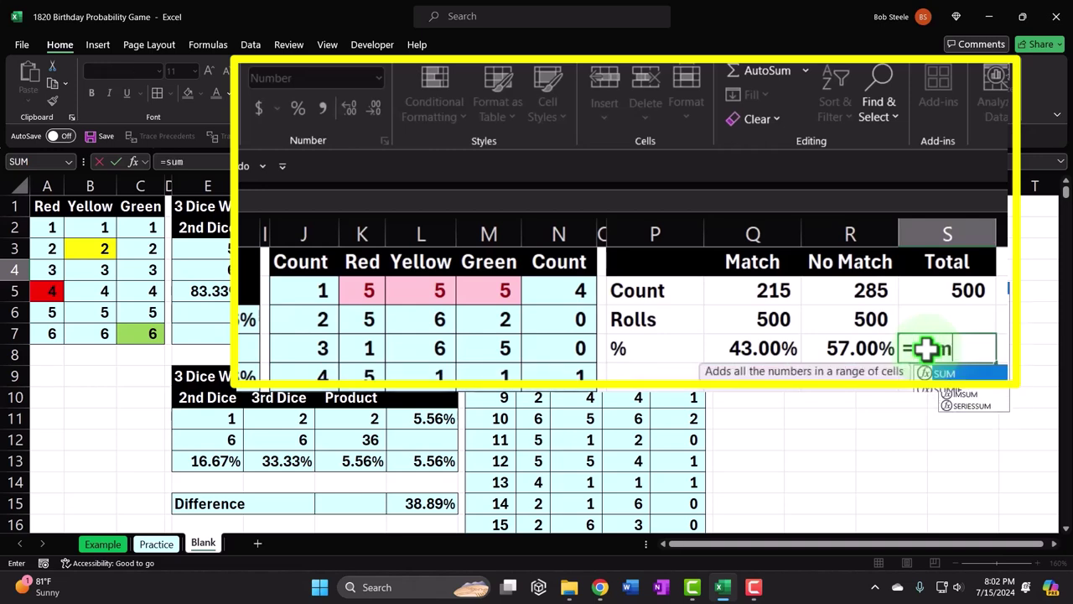
text(()
key(Left)
key(shift+Left)
key(ctrl+Return)
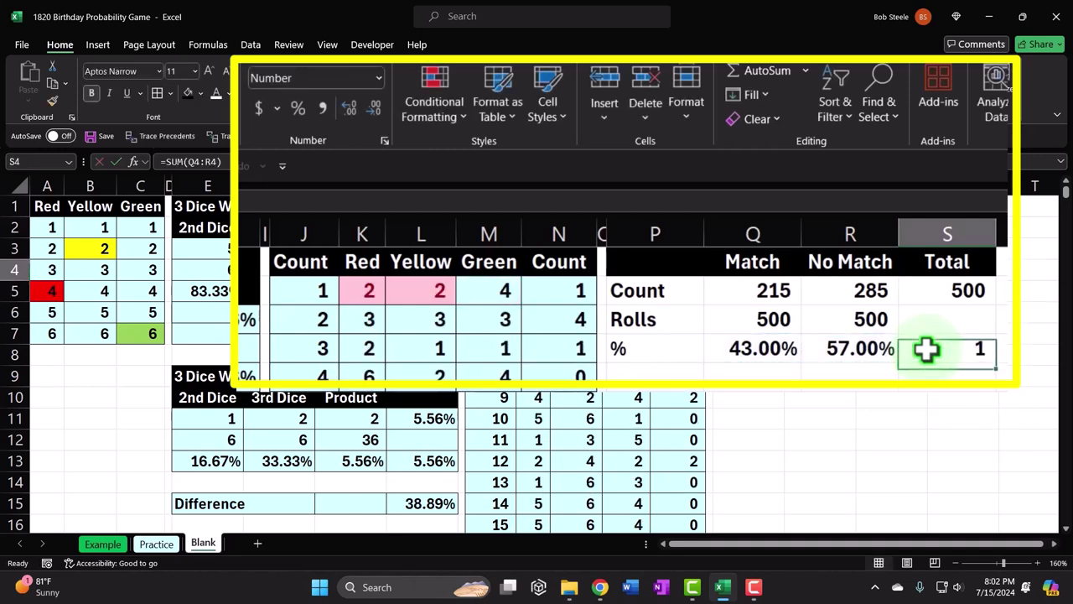
click(297, 109)
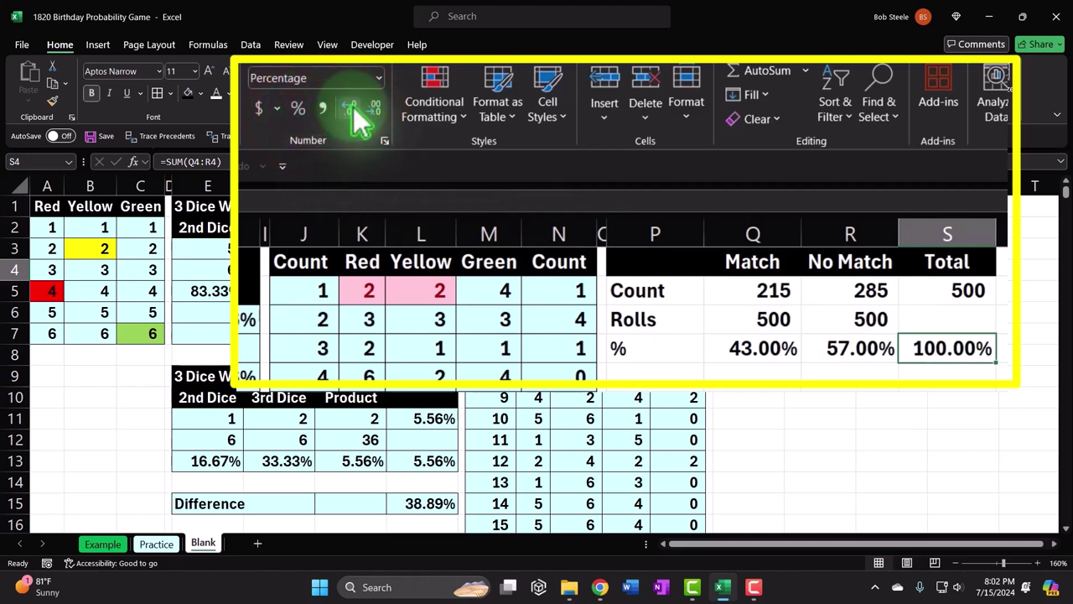
drag(736, 228, 948, 279)
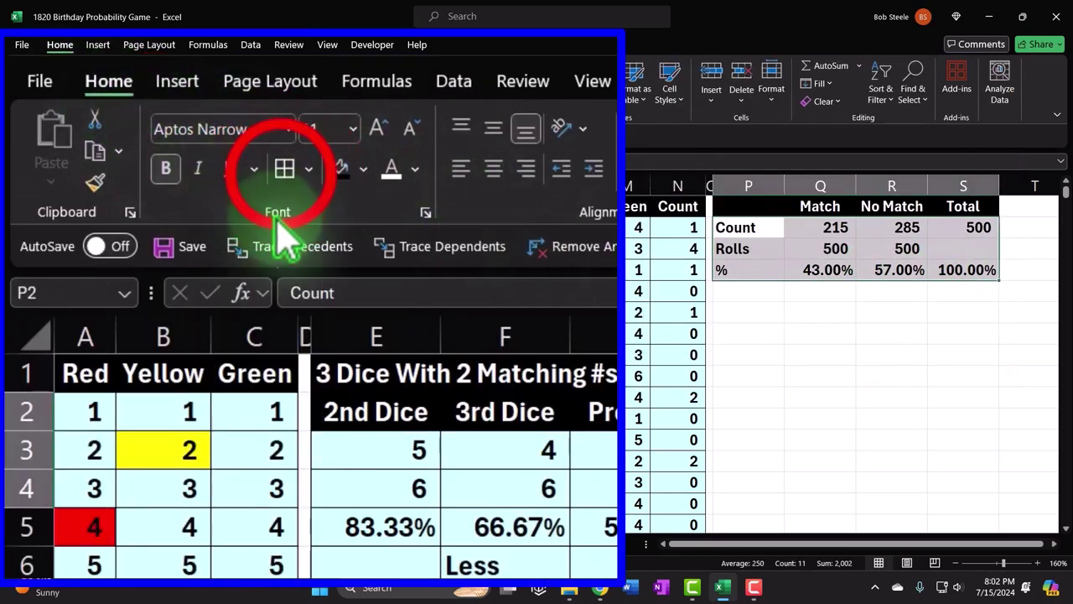
Step: Fill the Count, Rolls and % summary rows with the light blue colour
click(363, 168)
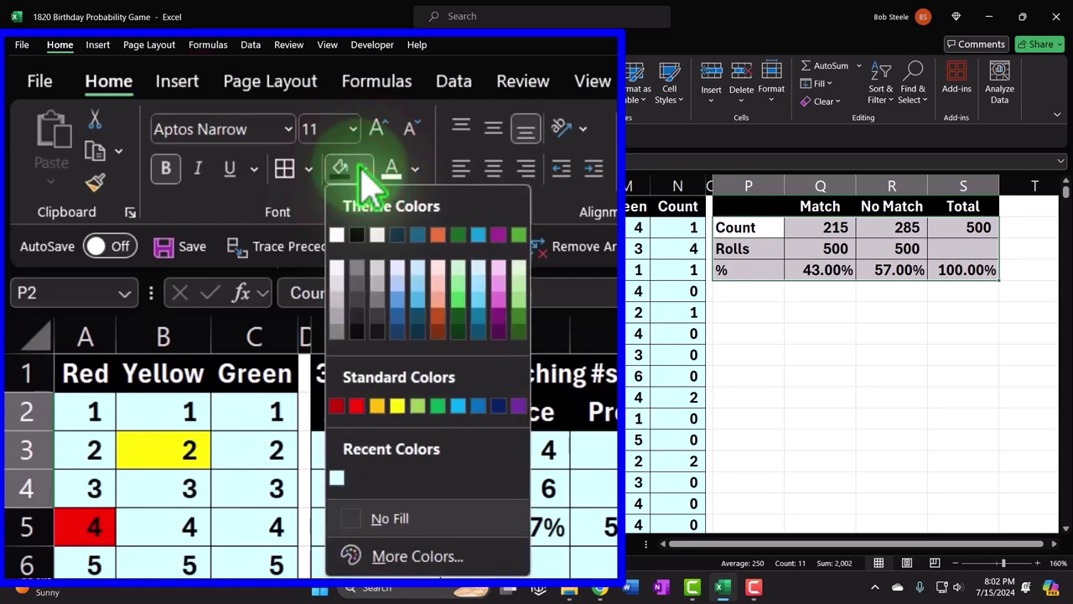
click(337, 477)
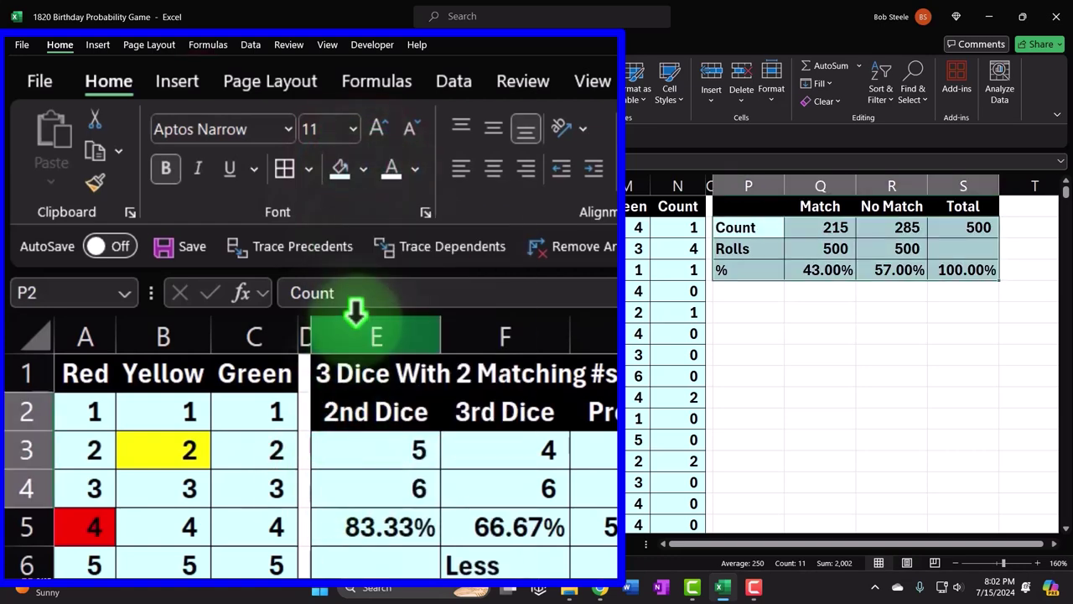
click(771, 311)
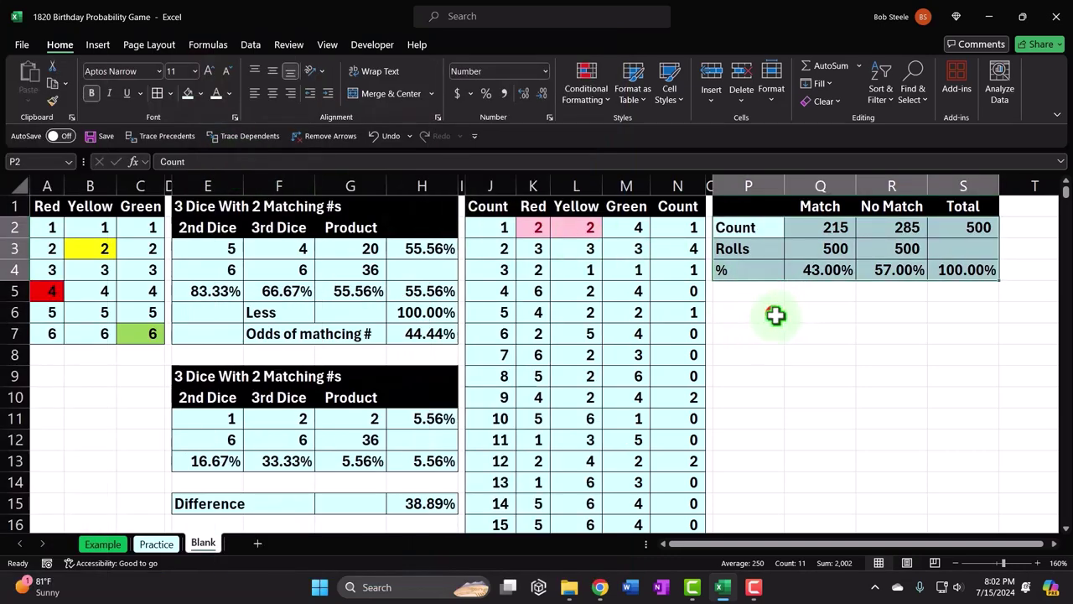
Step: Label the new row Estimate and set its Match value to =H7
text(Estimate)
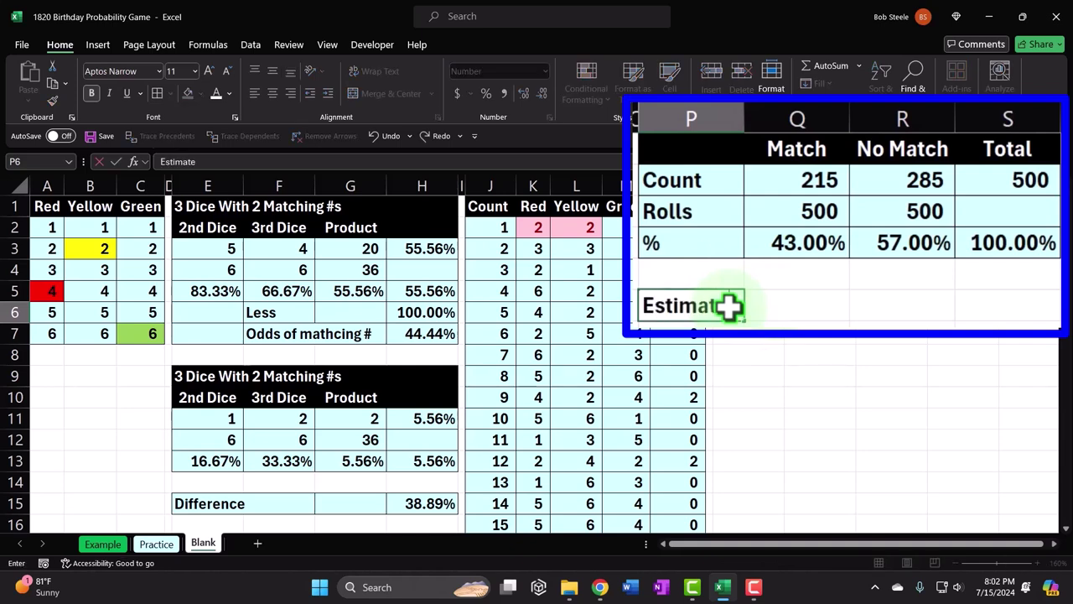
key(Tab)
text(=)
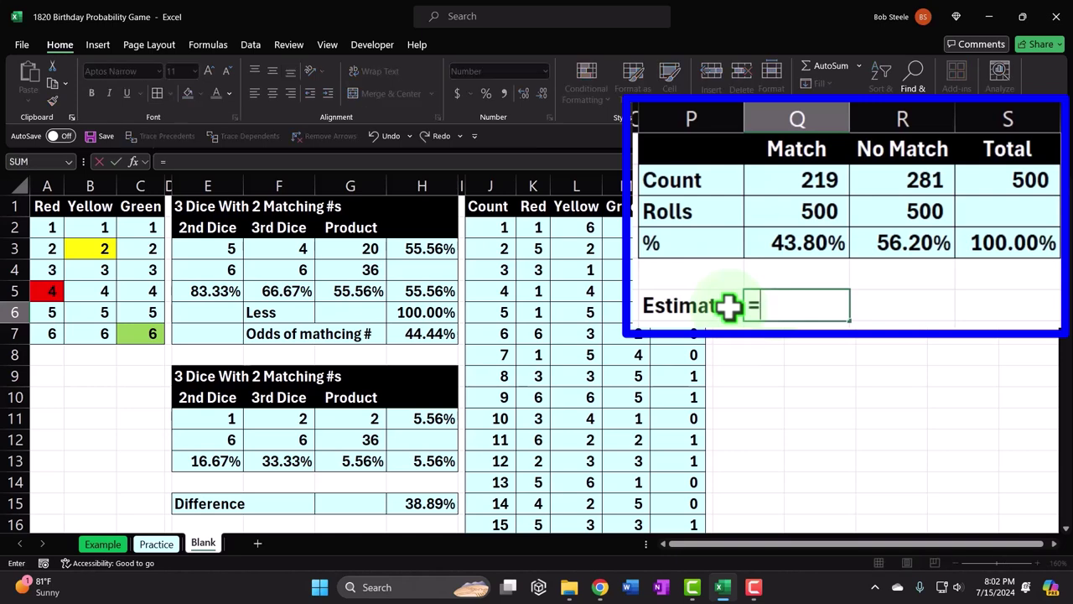
click(729, 306)
key(Left)
key(Left)
key(Left)
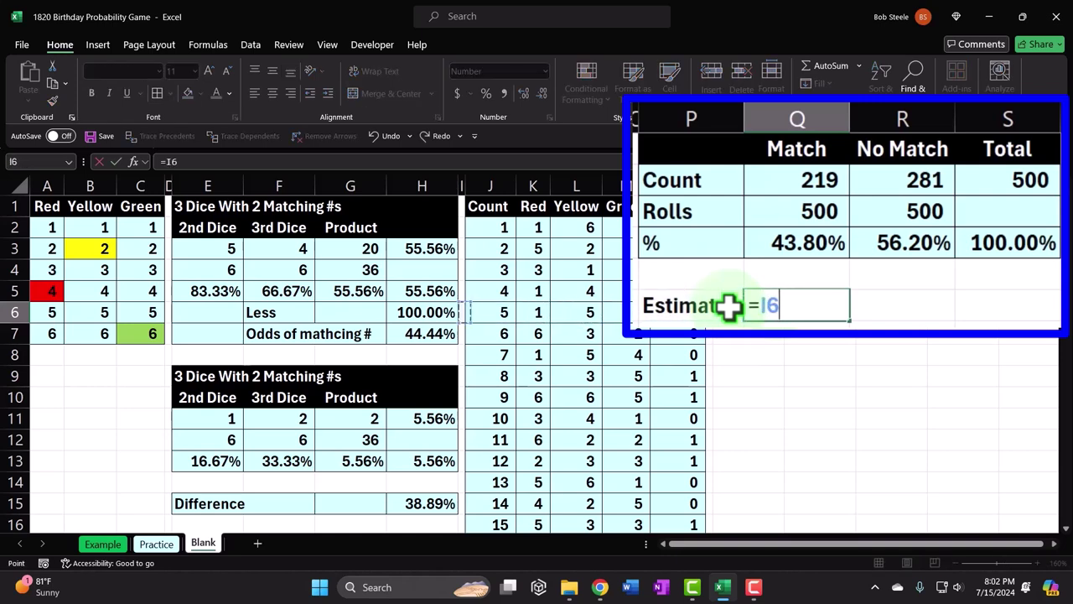
key(Left)
key(Return)
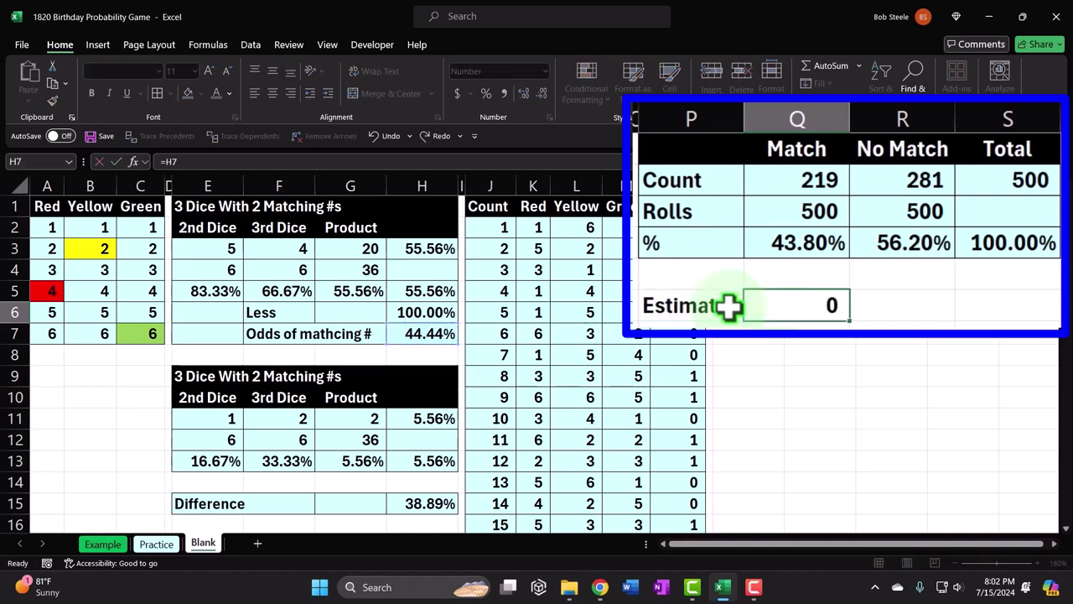
Step: Set the No Match estimate from H5 and format both estimates as percent with two decimals
key(Left)
key(Right)
key(Right)
key(Up)
text(+)
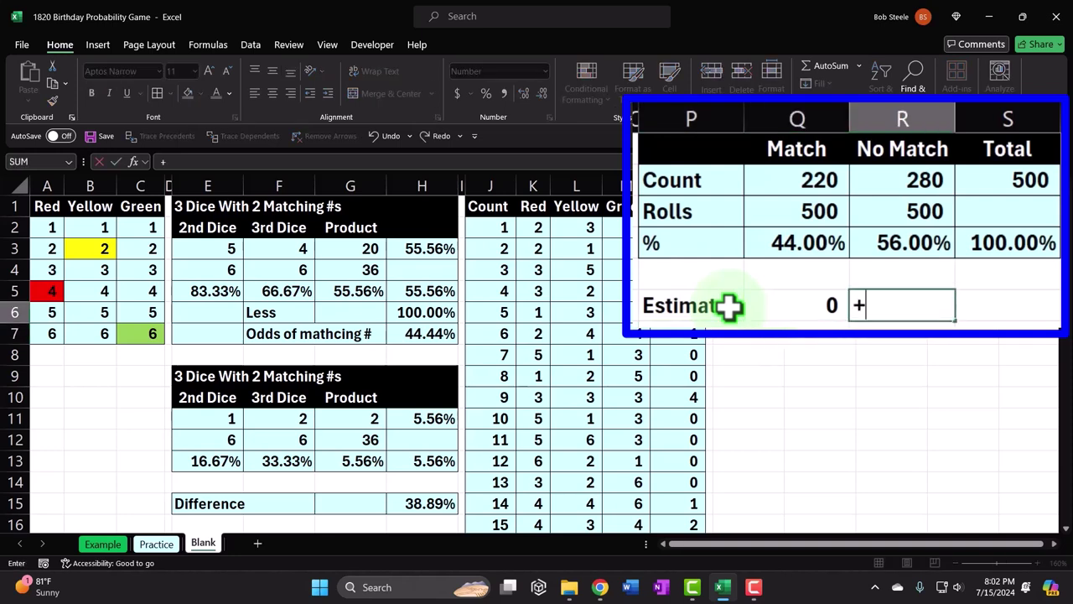
key(Left)
key(Left)
key(Left)
key(Left)
key(Left)
key(Left)
key(Left)
key(Left)
key(Left)
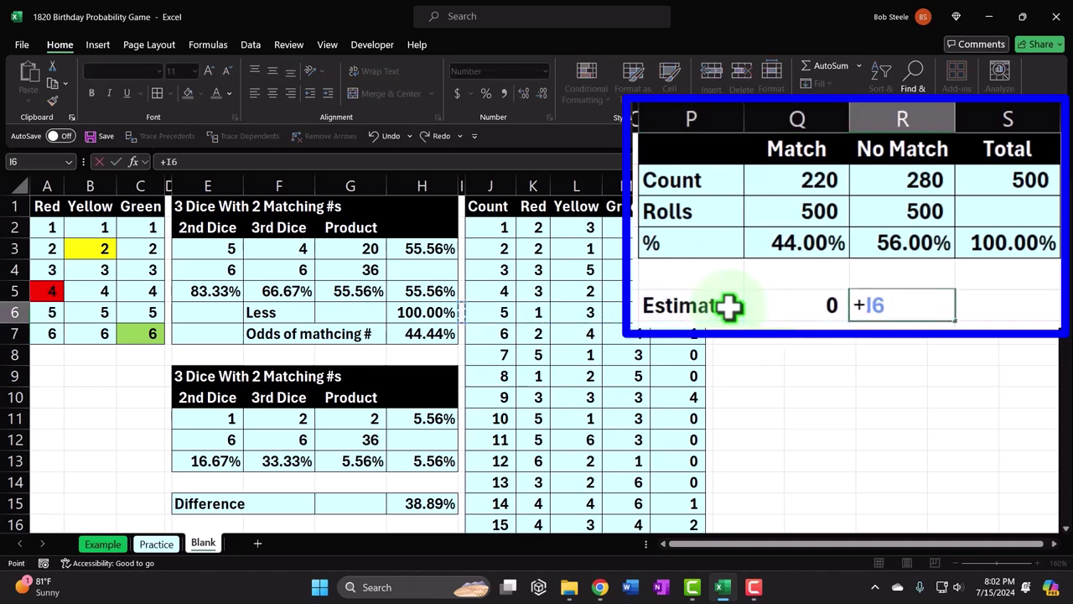
key(Left)
key(Up)
key(Return)
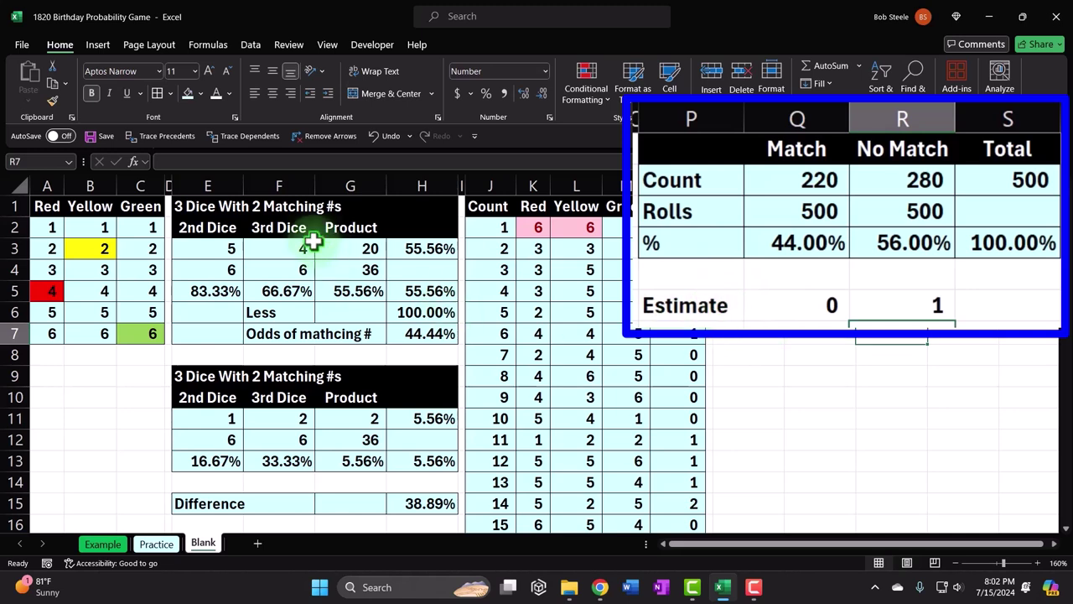
drag(810, 307, 874, 307)
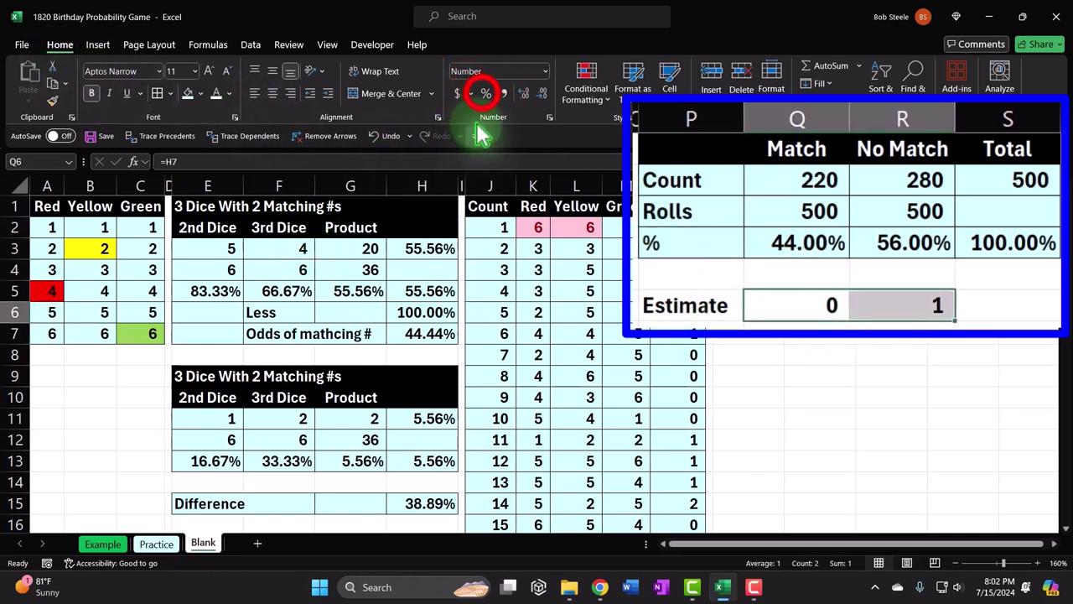
click(485, 94)
click(519, 93)
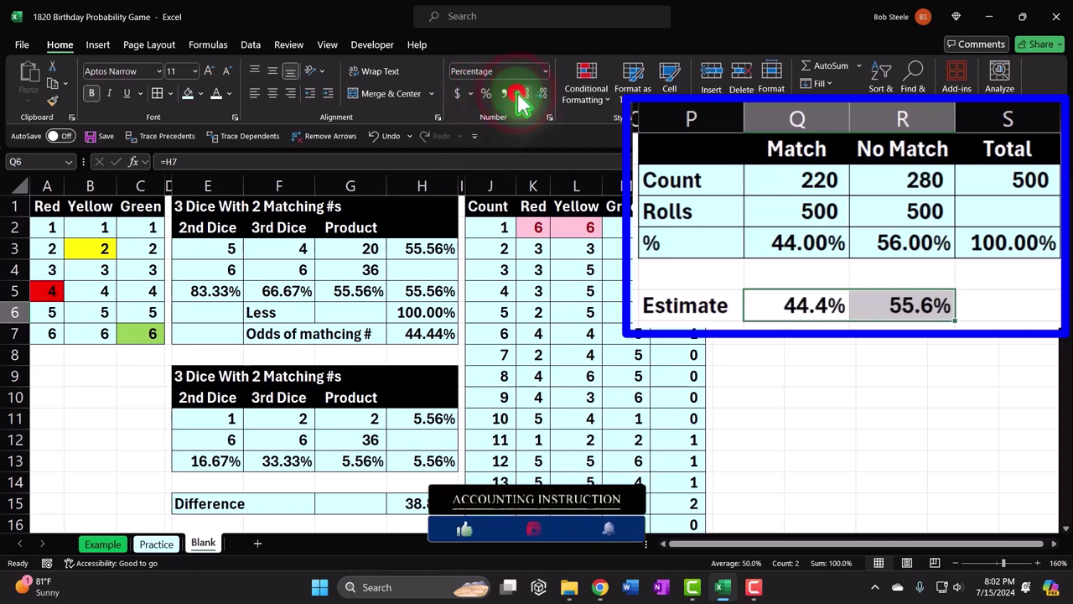
click(519, 93)
Step: Total the Estimate row with =SUM(Q6:R6), shown as a percent with one decimal
click(1015, 311)
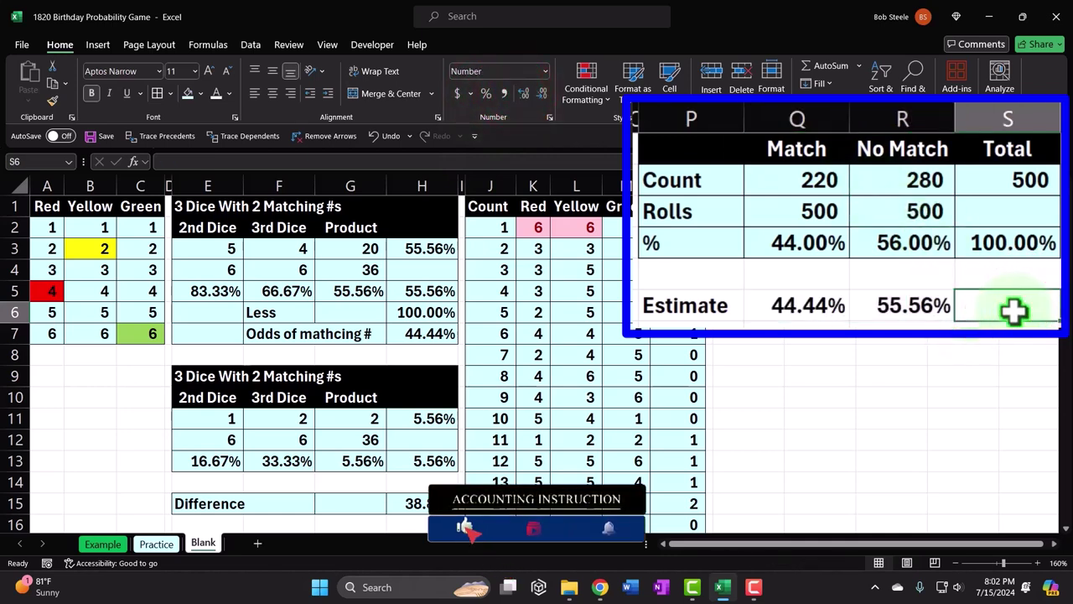
text(=sum)
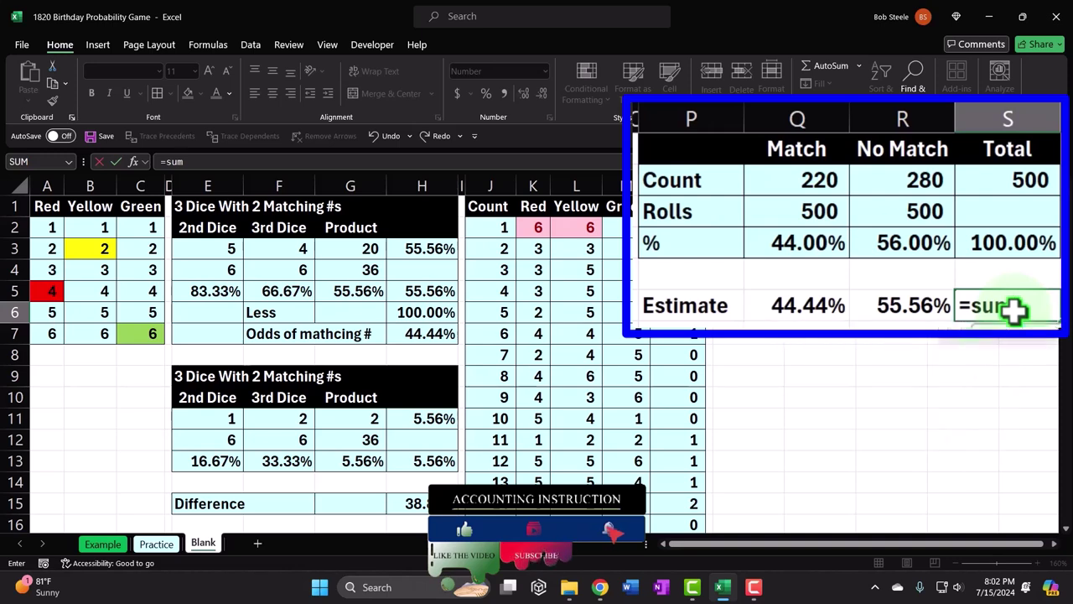
text(()
key(Left)
key(shift+Left)
key(Return)
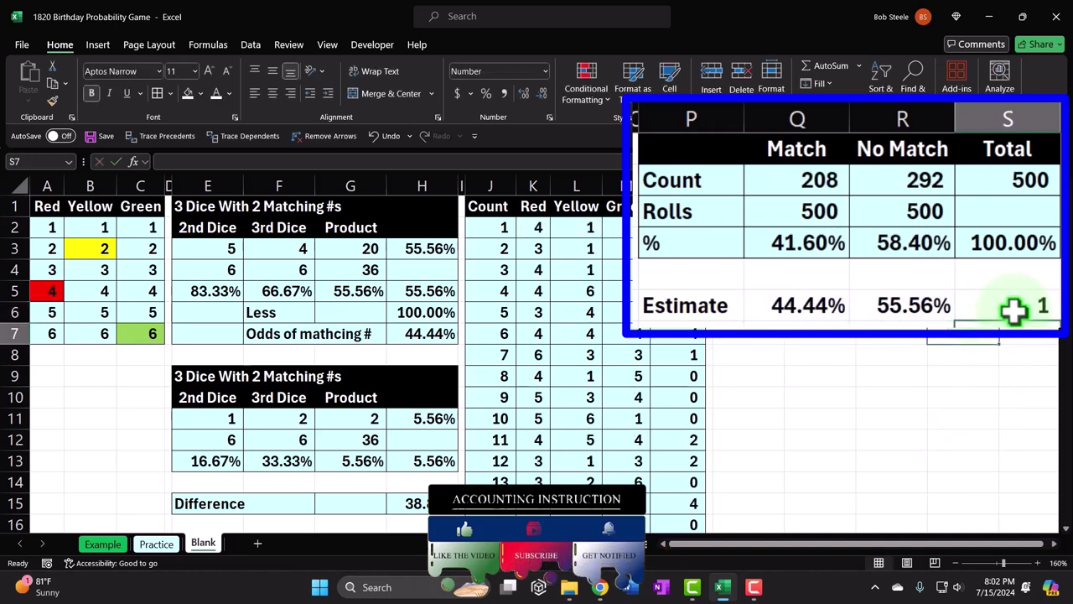
click(966, 312)
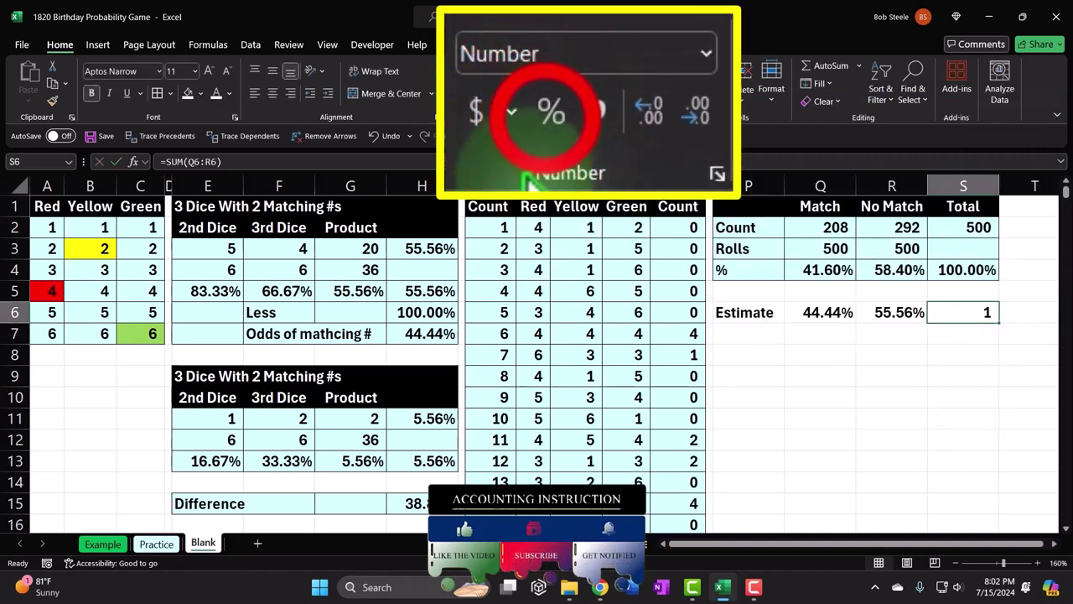
click(479, 93)
click(515, 93)
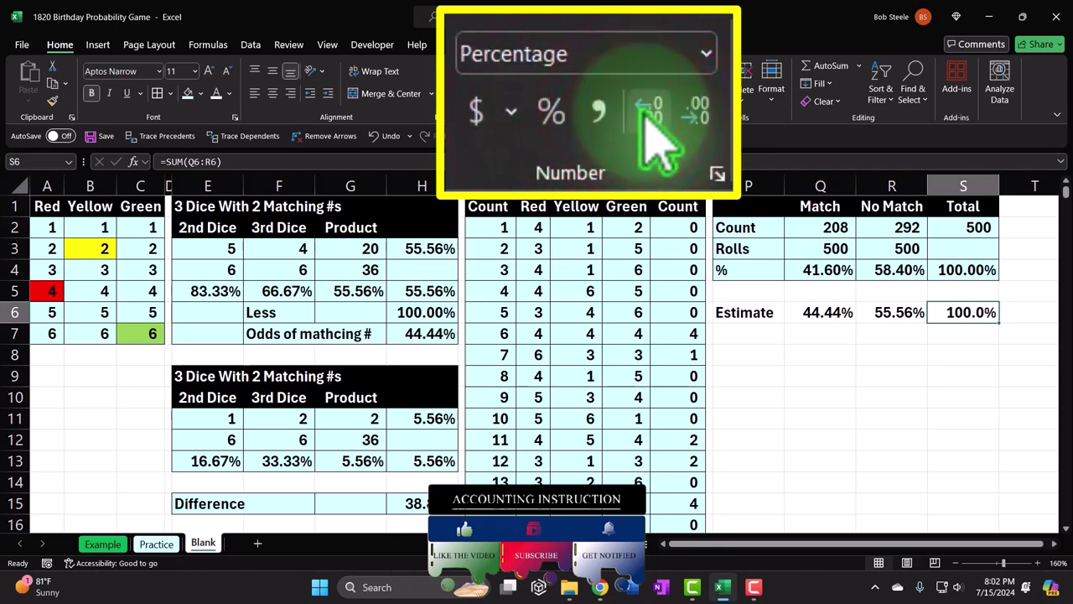
click(760, 348)
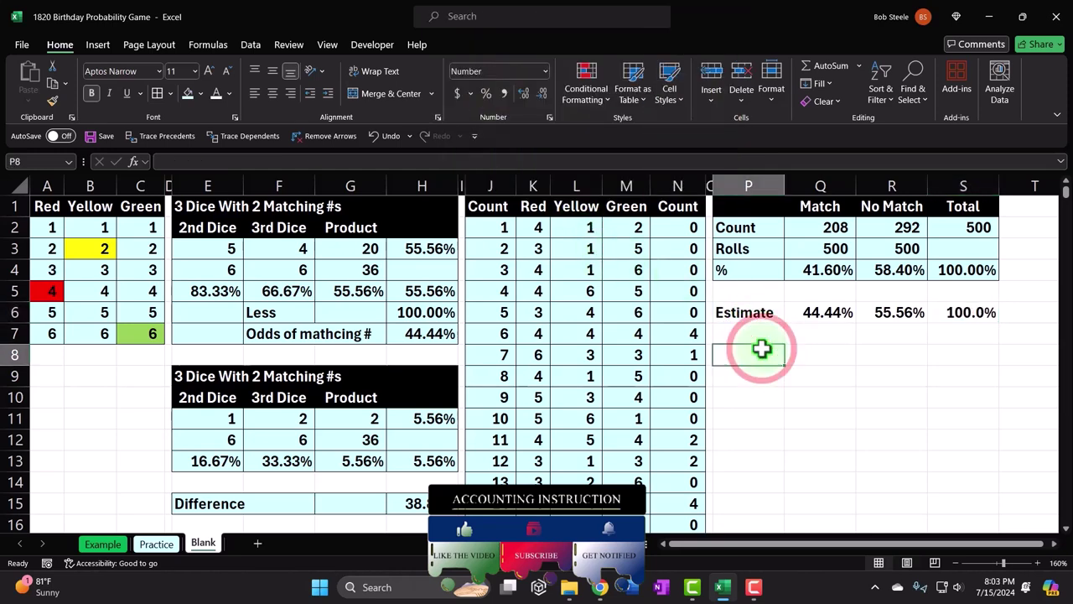
Step: Add a Difference row with the Match formula =Q4-Q6
text(Di)
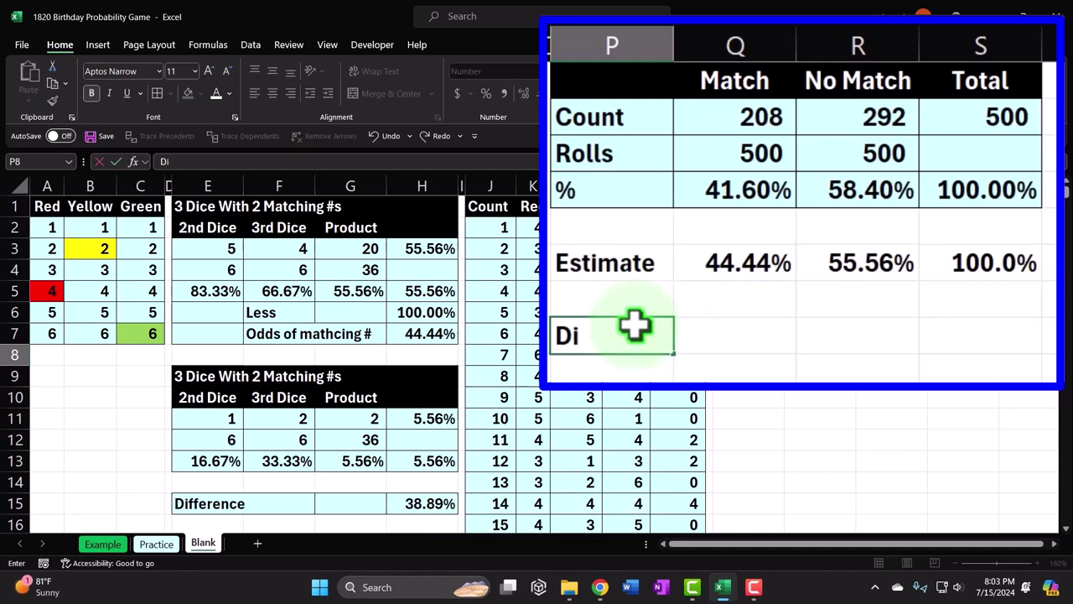
text(fference)
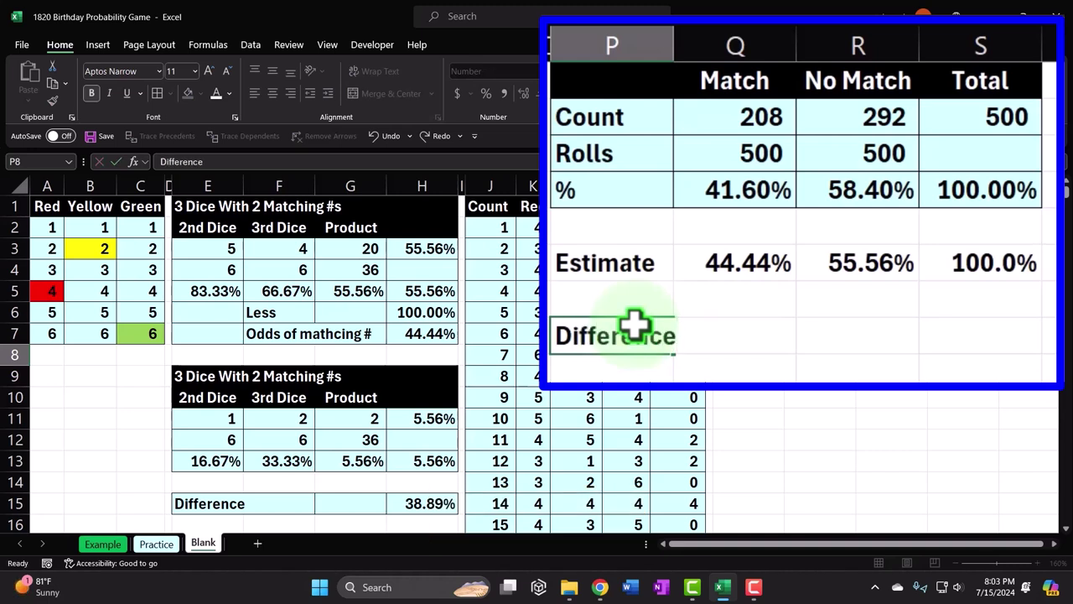
key(Tab)
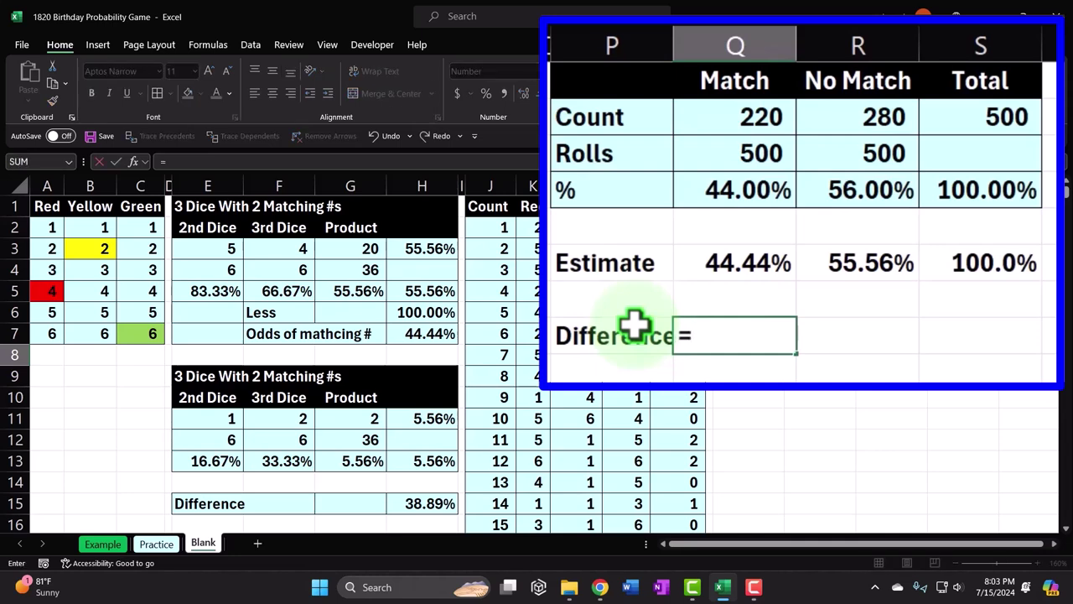
text(=)
key(Up)
key(Up)
key(Up)
key(Up)
text(-)
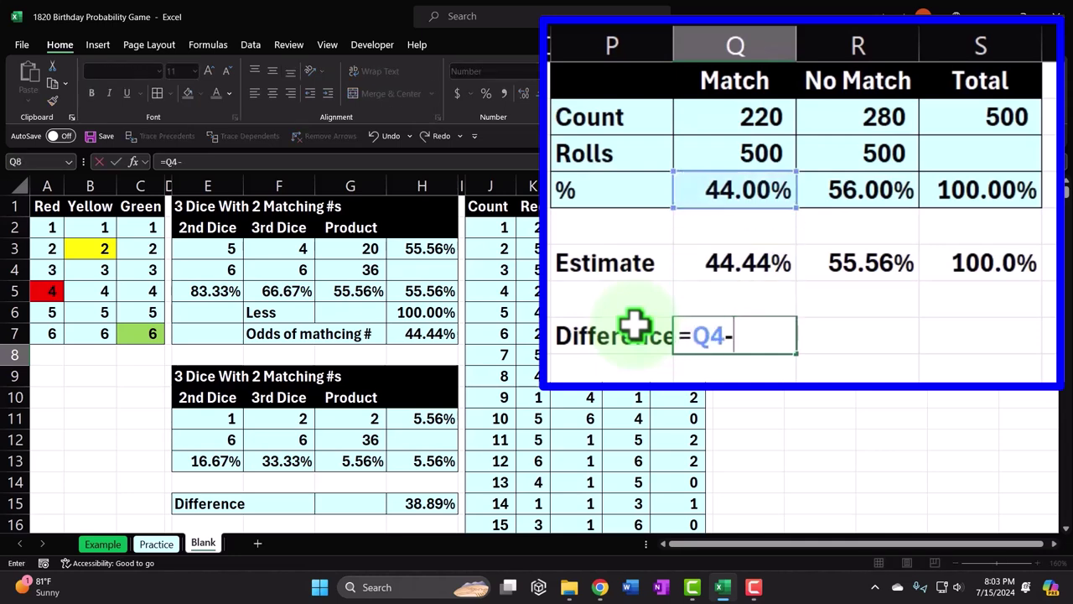
key(Up)
key(Up)
key(Return)
key(Up)
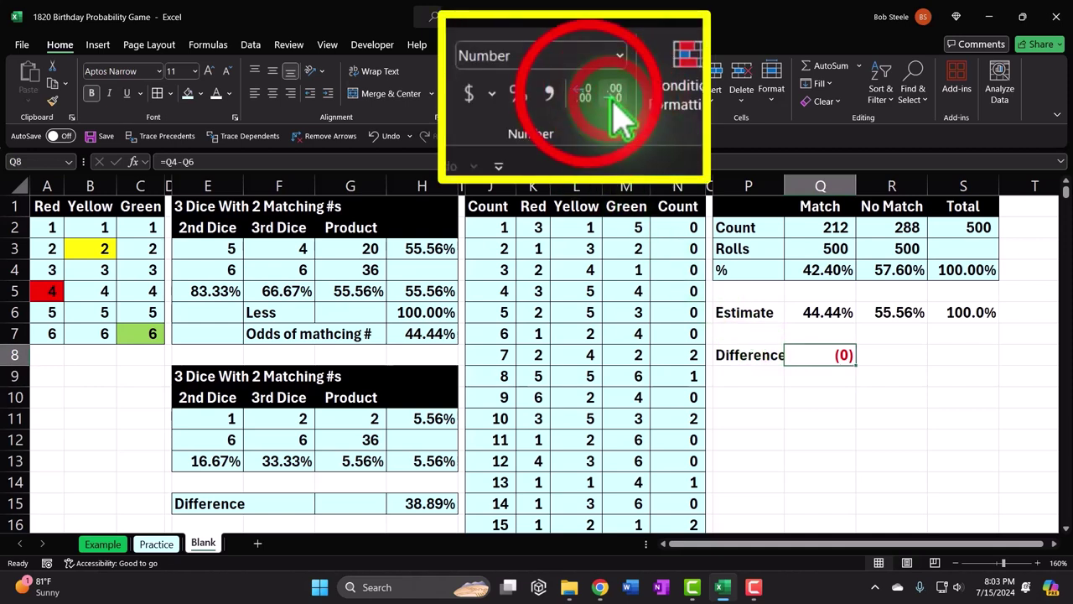
Step: Show the difference to four decimals and copy it to the No Match column
click(523, 93)
click(523, 93)
click(523, 93)
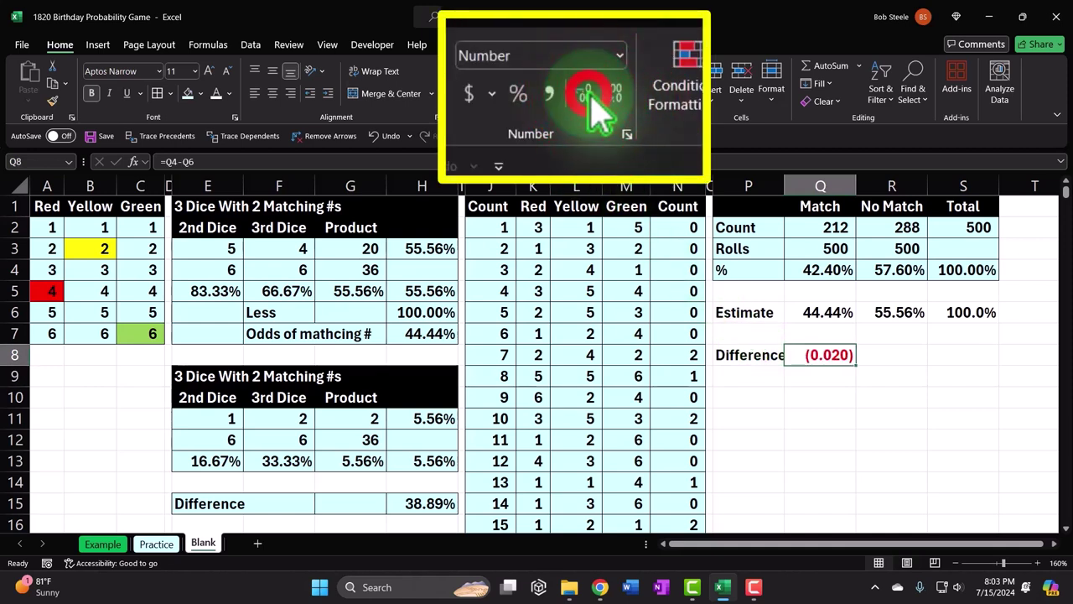
click(524, 93)
drag(856, 366, 906, 340)
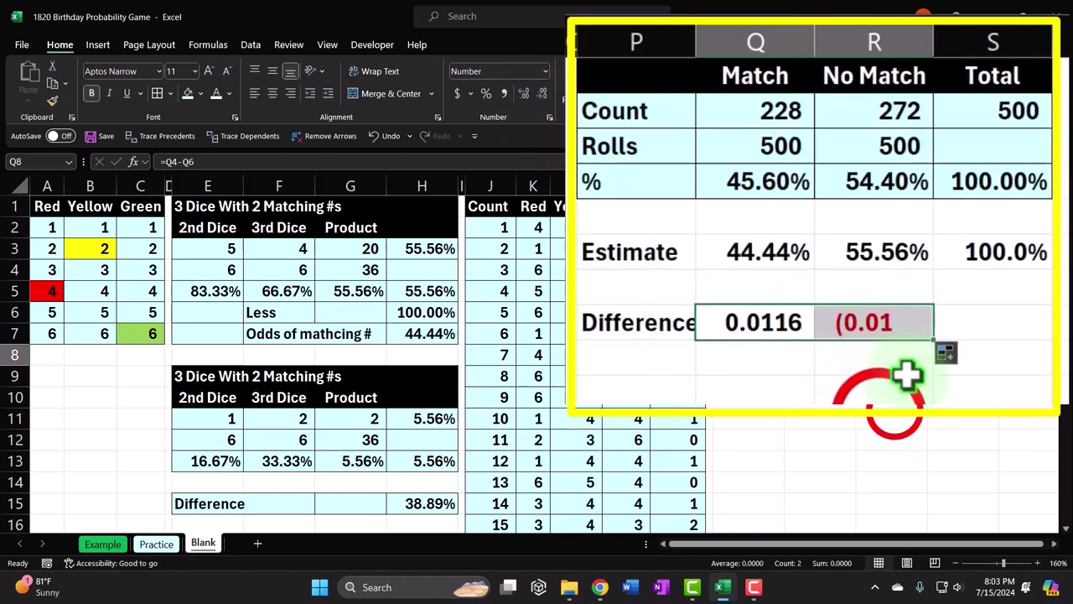
click(893, 416)
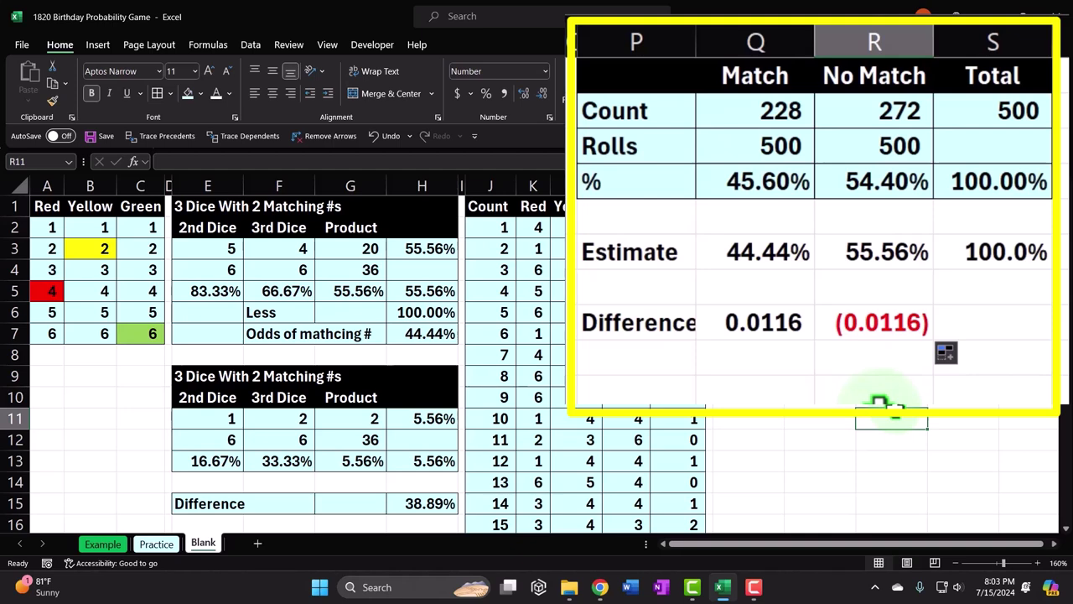
click(779, 325)
Step: Recalculate the dice simulation repeatedly until it shows 231 matches and a 0.0176 difference
double_click(784, 324)
key(Return)
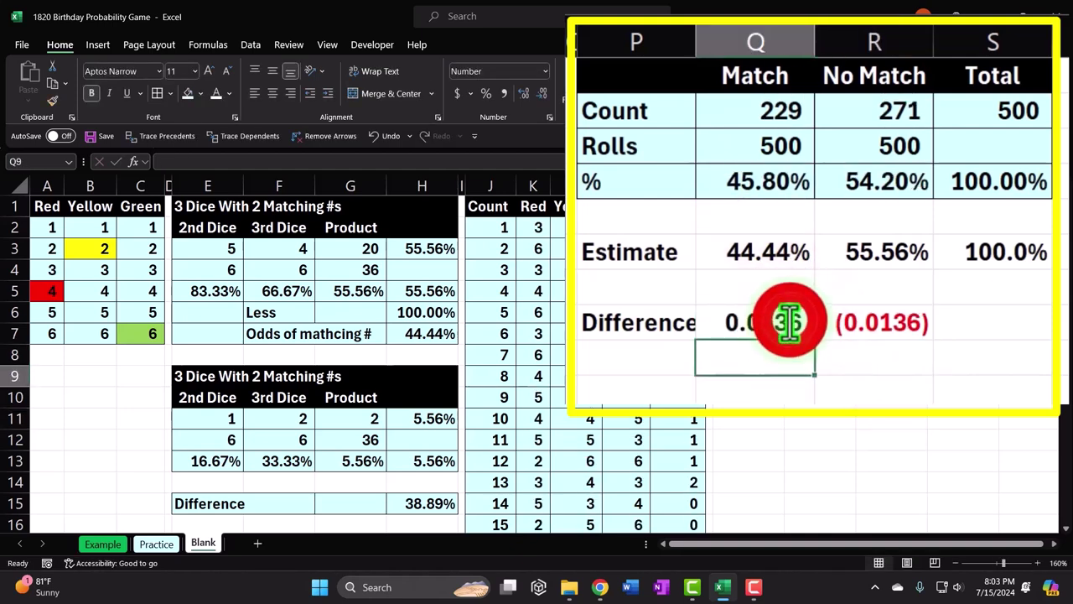
double_click(789, 325)
key(Return)
double_click(789, 325)
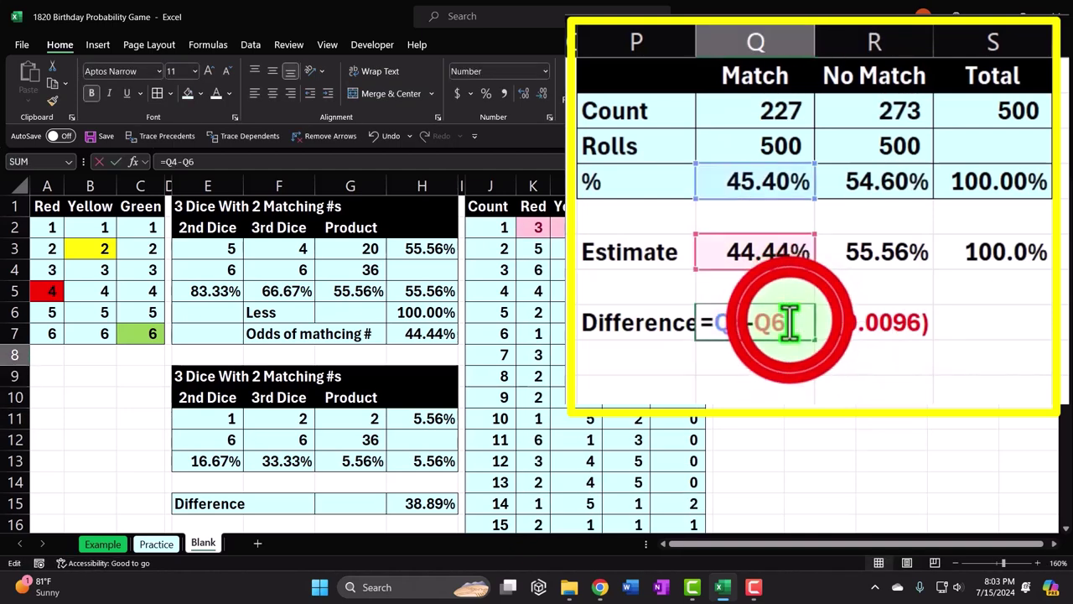
key(Return)
double_click(789, 325)
key(Return)
double_click(789, 325)
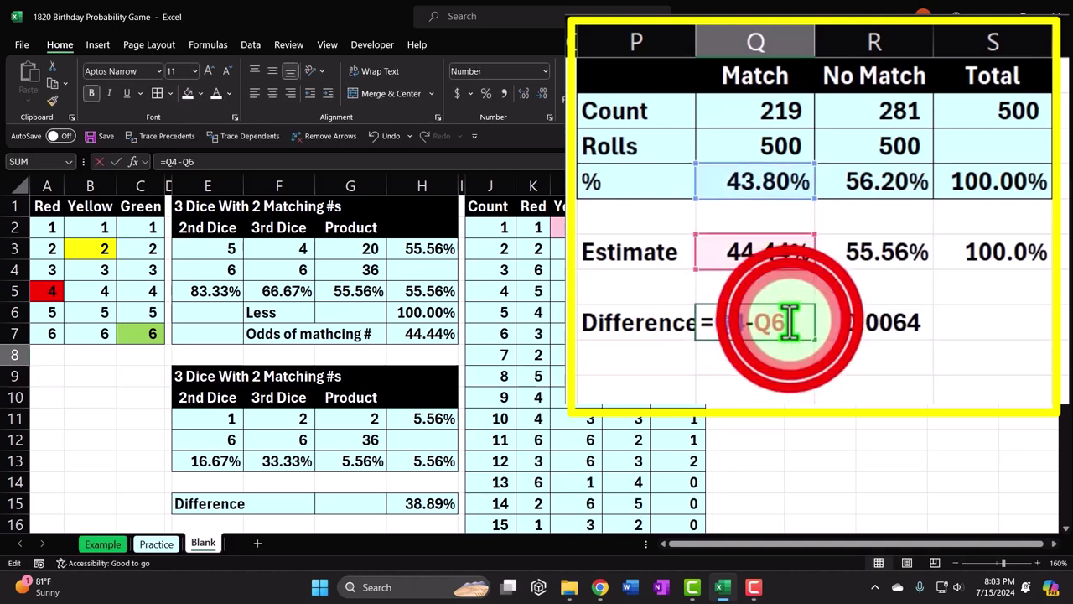
key(Return)
double_click(789, 323)
key(Return)
double_click(789, 324)
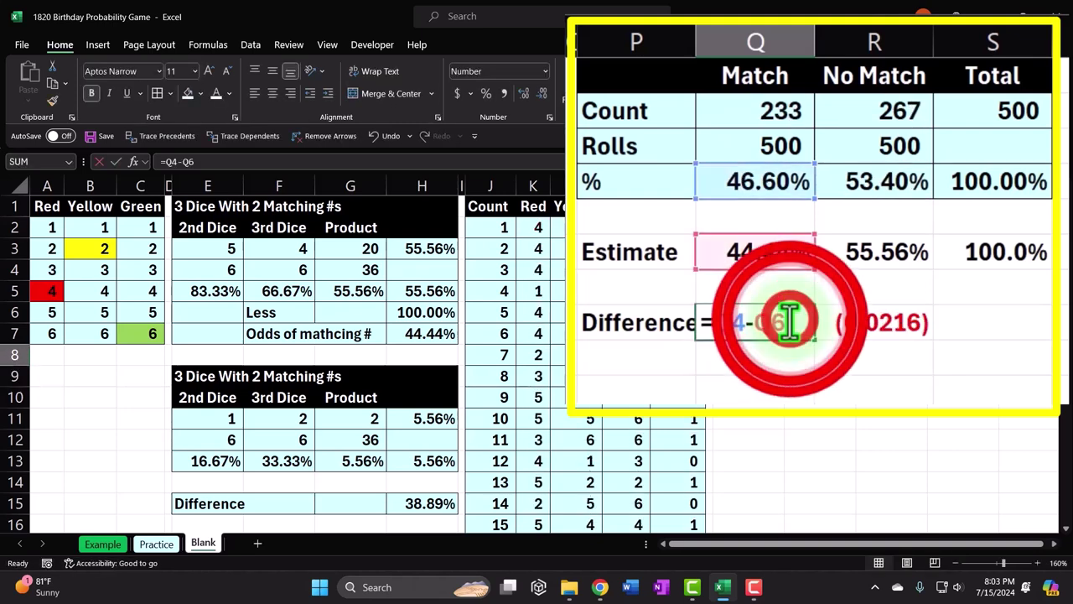
key(Return)
double_click(789, 324)
key(Return)
click(789, 323)
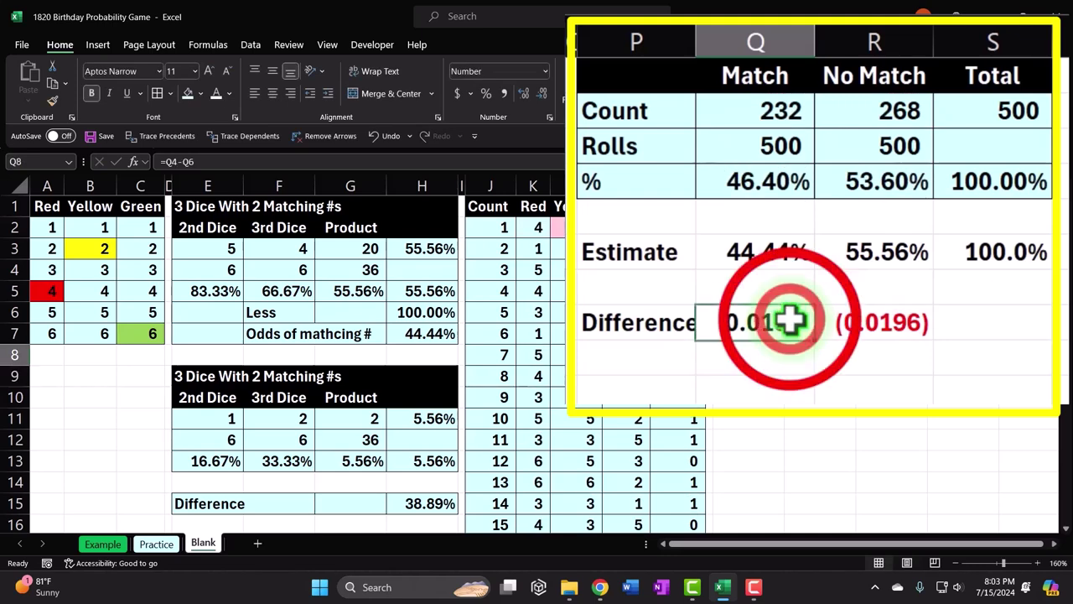
double_click(790, 322)
key(Return)
click(789, 322)
double_click(790, 322)
key(Return)
click(789, 322)
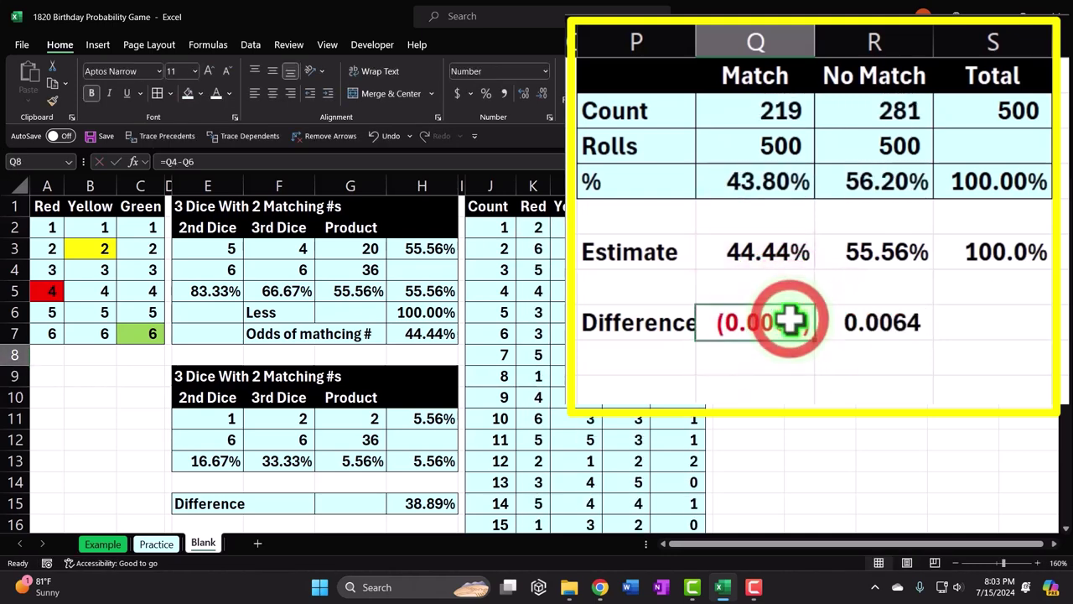
double_click(789, 322)
key(Return)
click(789, 322)
double_click(790, 322)
key(Return)
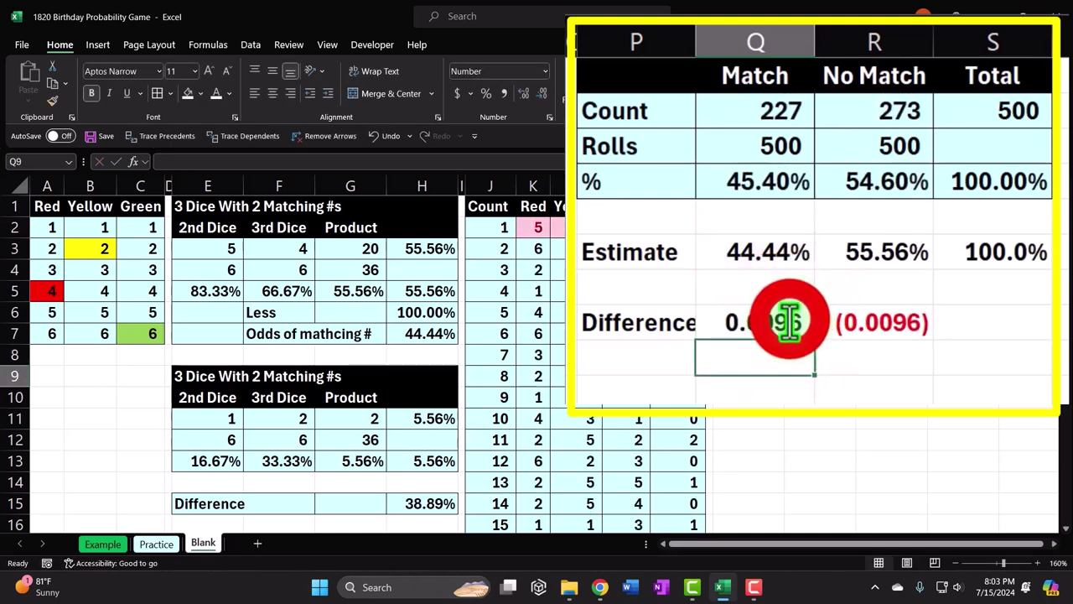
click(789, 322)
double_click(789, 322)
key(Return)
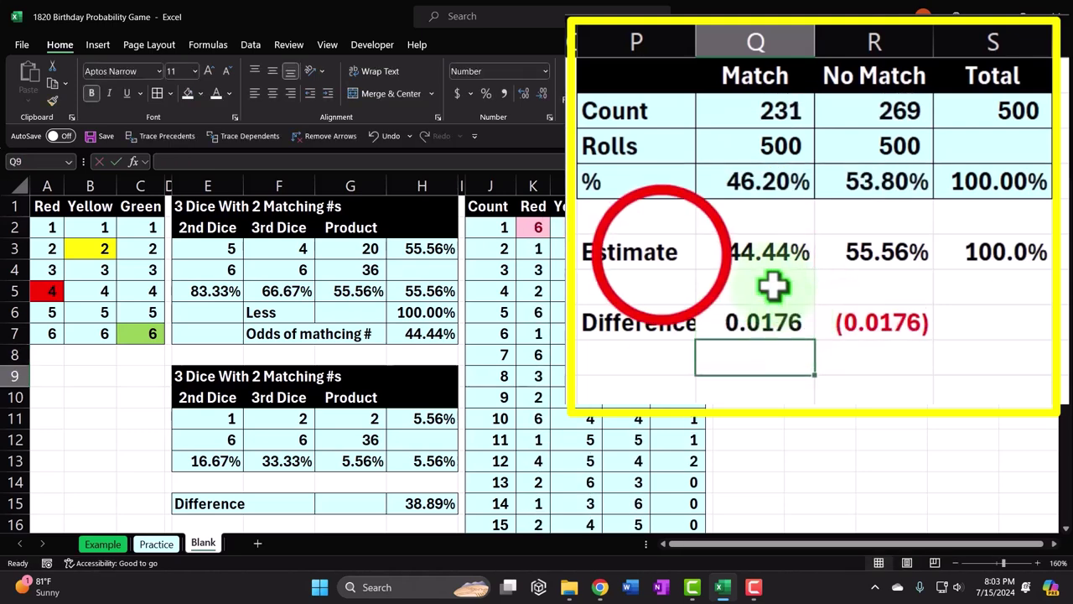
Step: Give the Estimate and Difference rows all borders and a light blue fill
drag(688, 255, 964, 258)
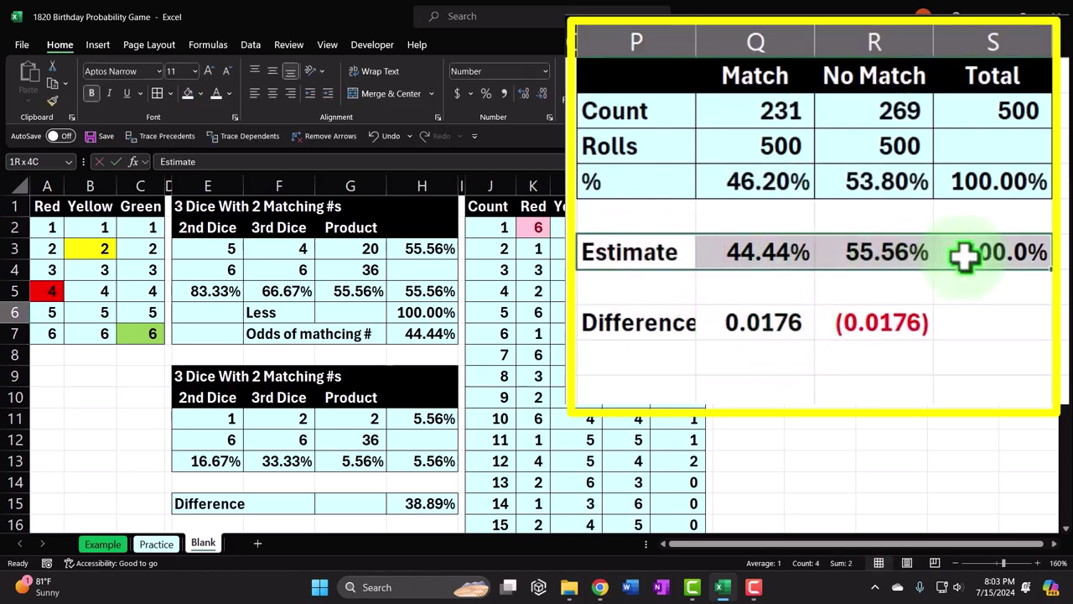
drag(776, 354, 864, 355)
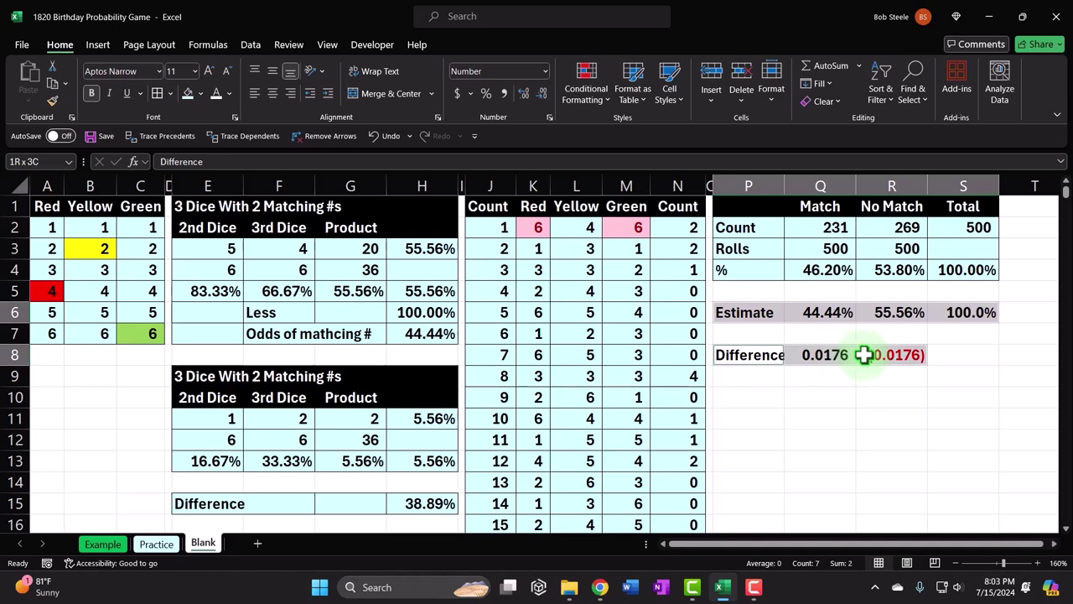
click(159, 96)
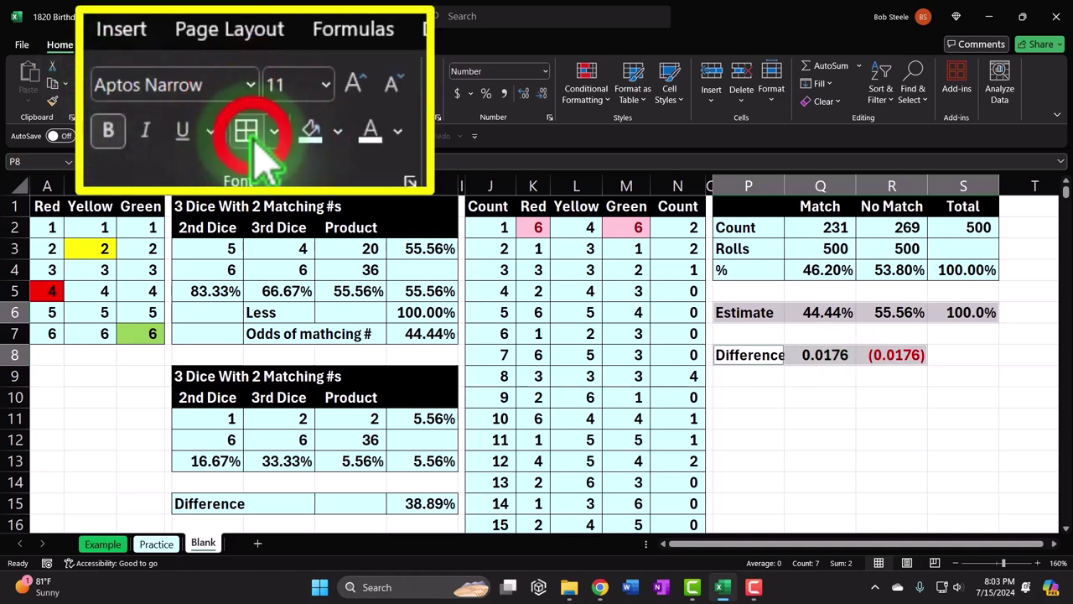
click(190, 96)
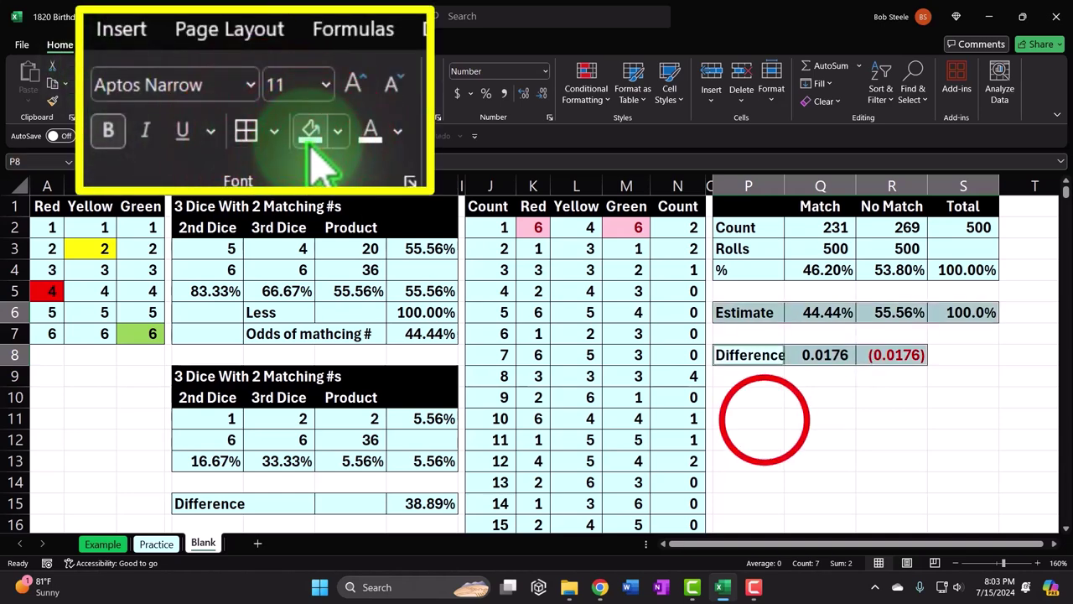
click(761, 419)
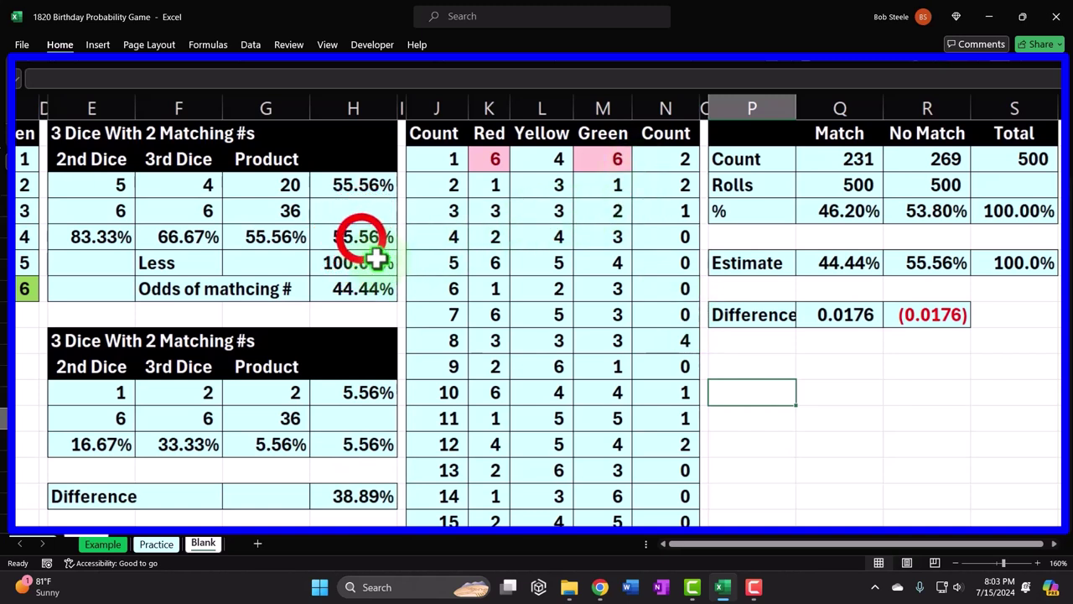
Step: Check the column H values and the Total count cell, then move into empty columns
click(361, 237)
click(358, 288)
ctrl+click(351, 239)
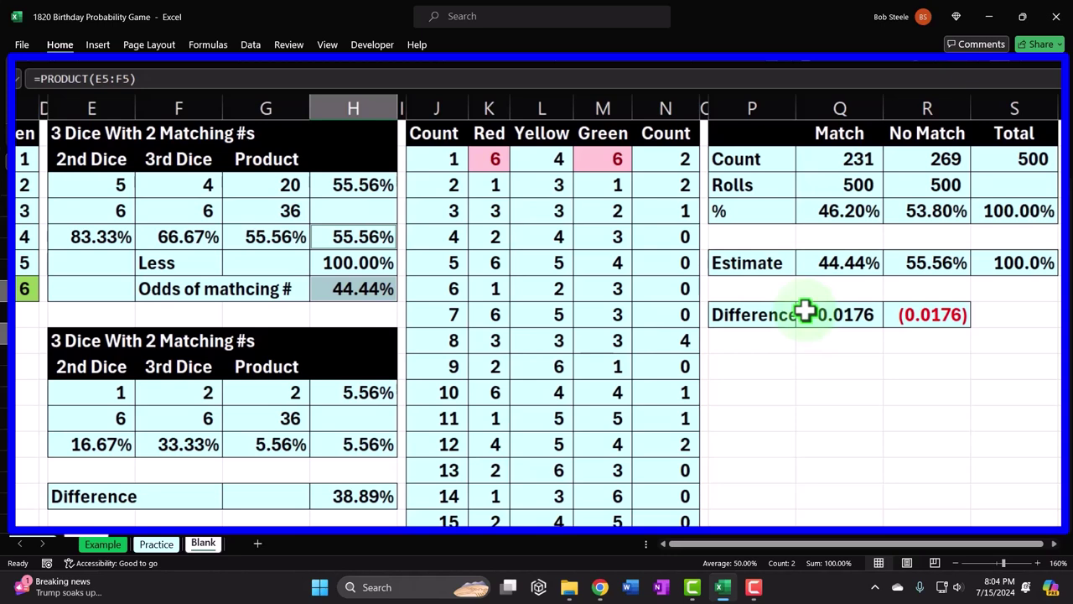
click(996, 172)
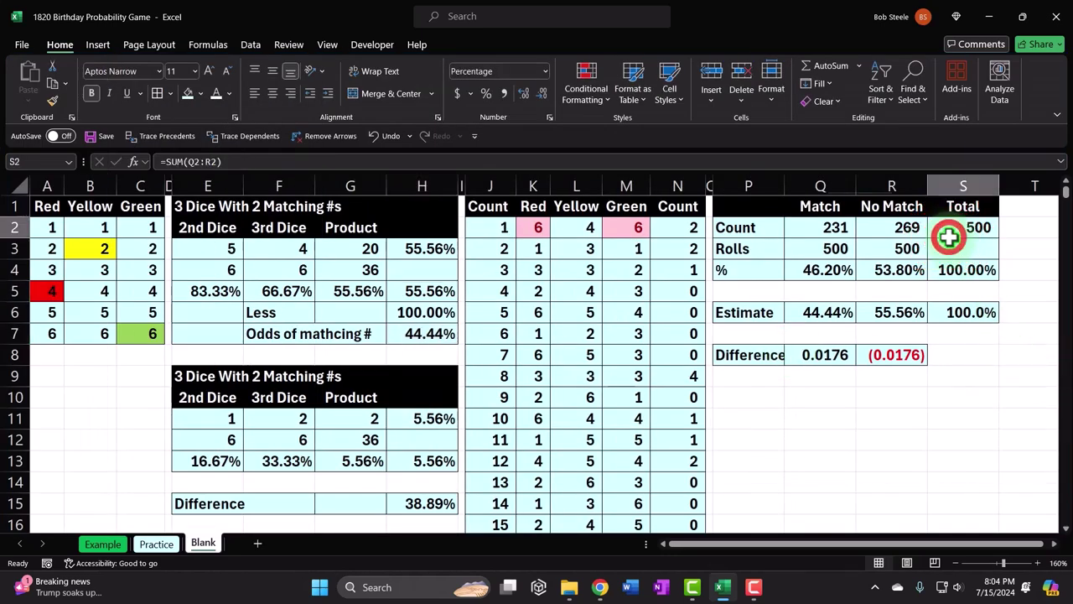
key(Right)
key(Right)
key(Right)
key(Right)
key(Right)
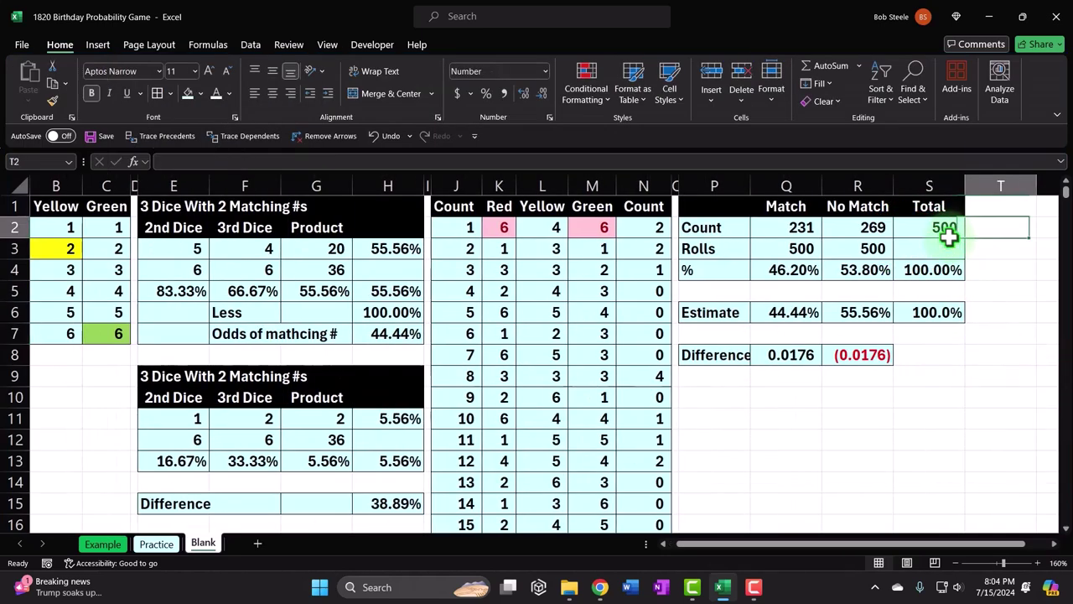
key(Right)
key(Right)
key(Right)
key(Right)
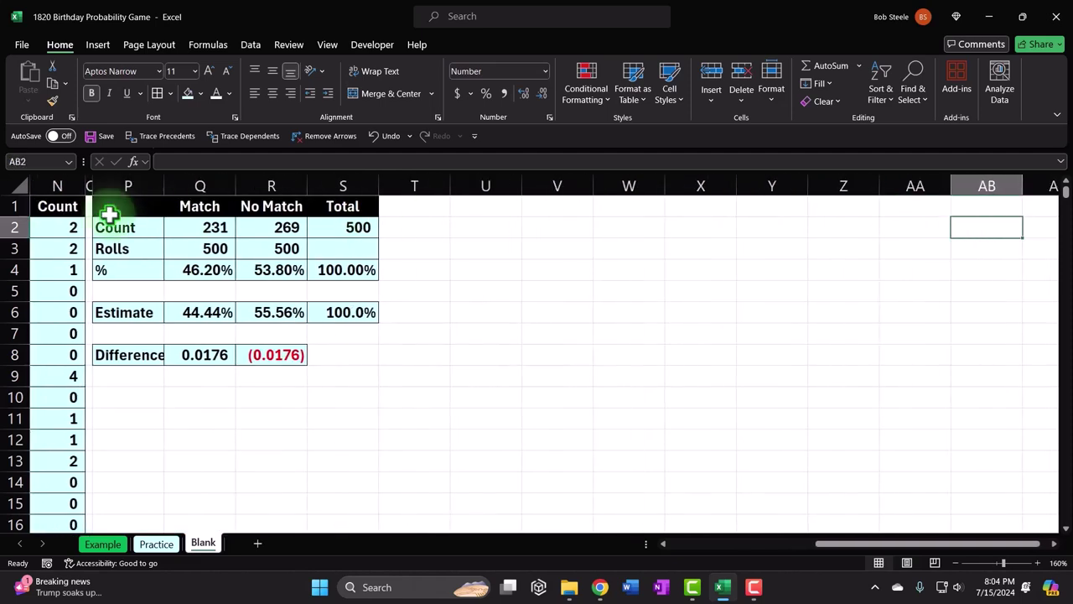
Step: Make column T a narrow spacer matching column O's formatting
click(89, 183)
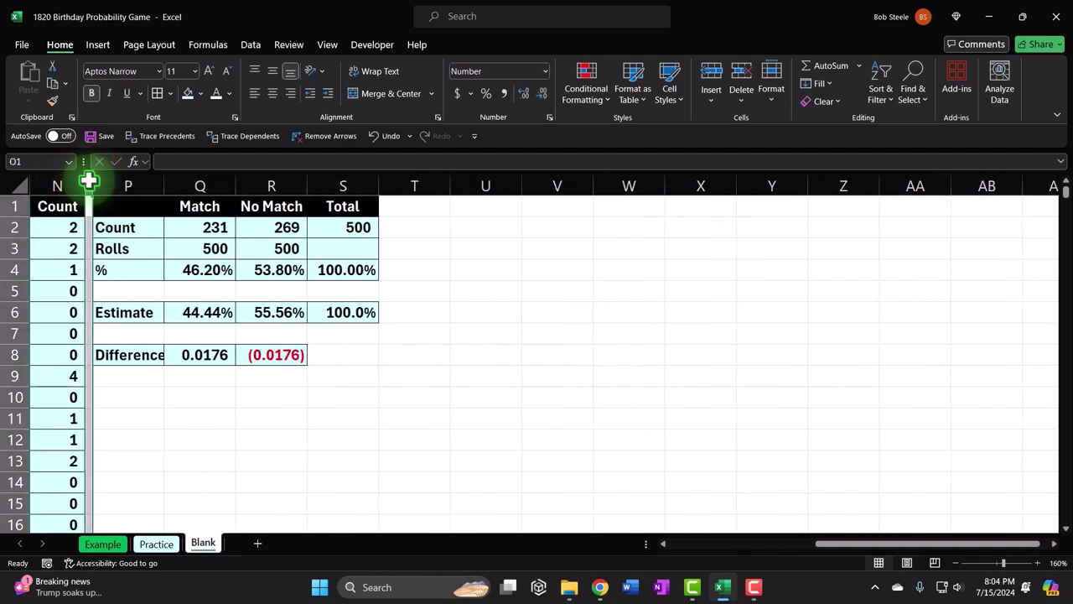
click(355, 65)
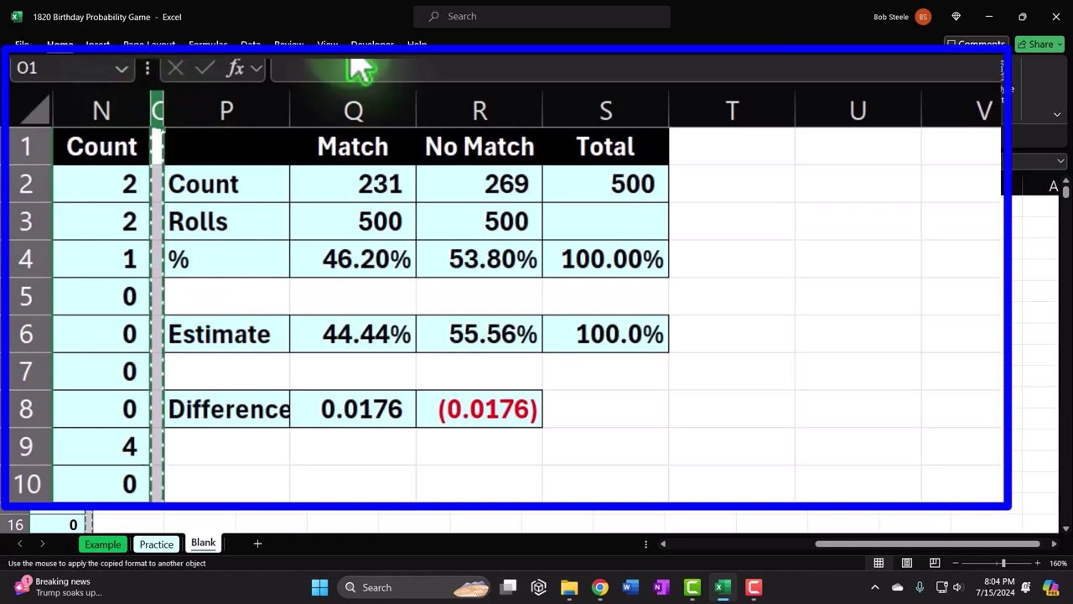
click(750, 97)
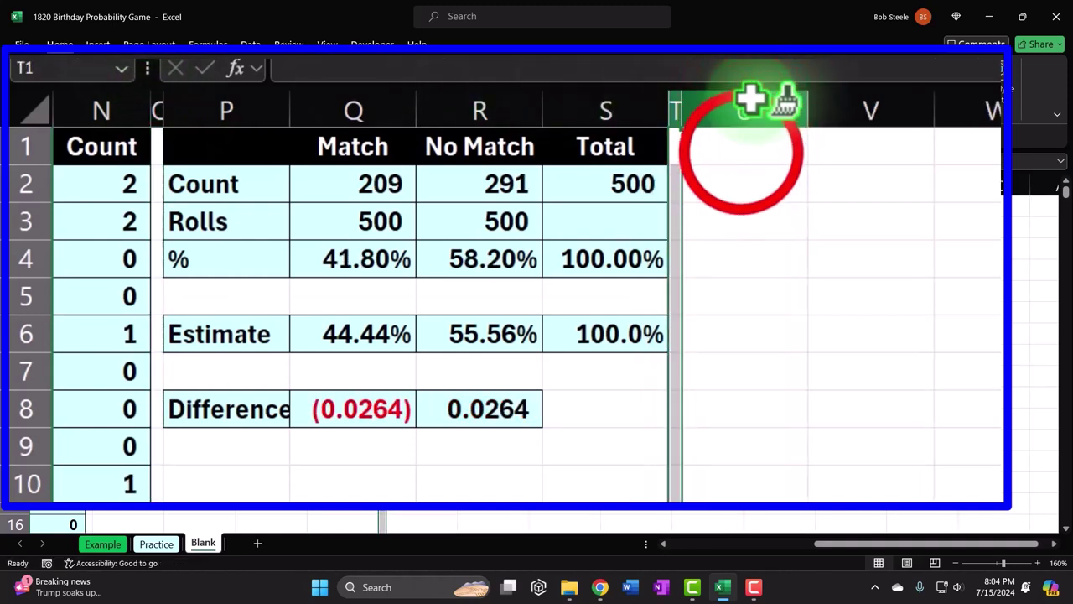
Step: Enter People with value 50 in U1:V1 and a Match B-Day label in U2
click(742, 151)
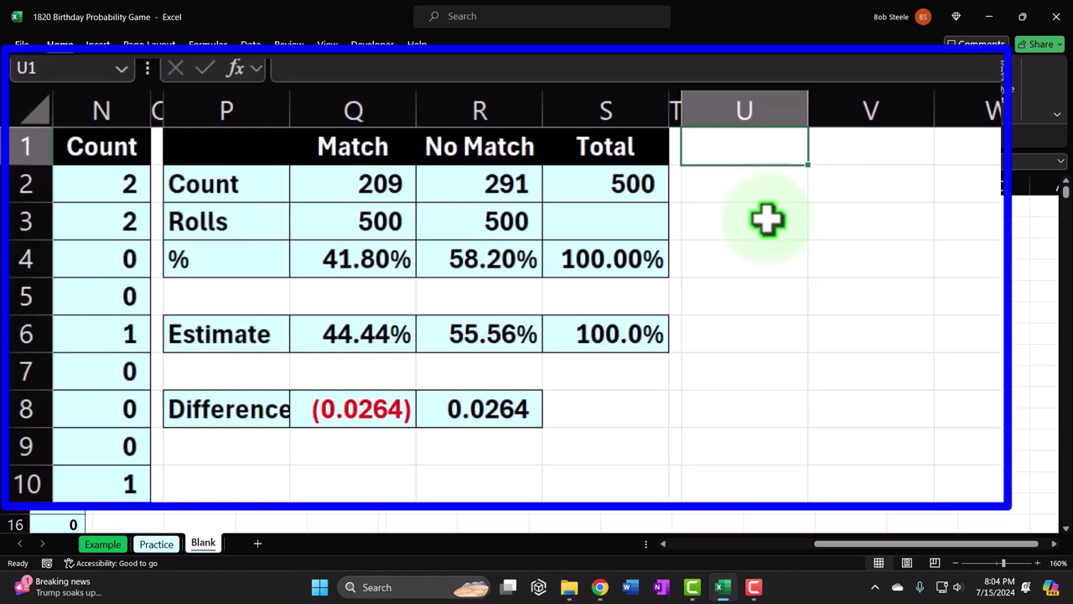
text(Poe)
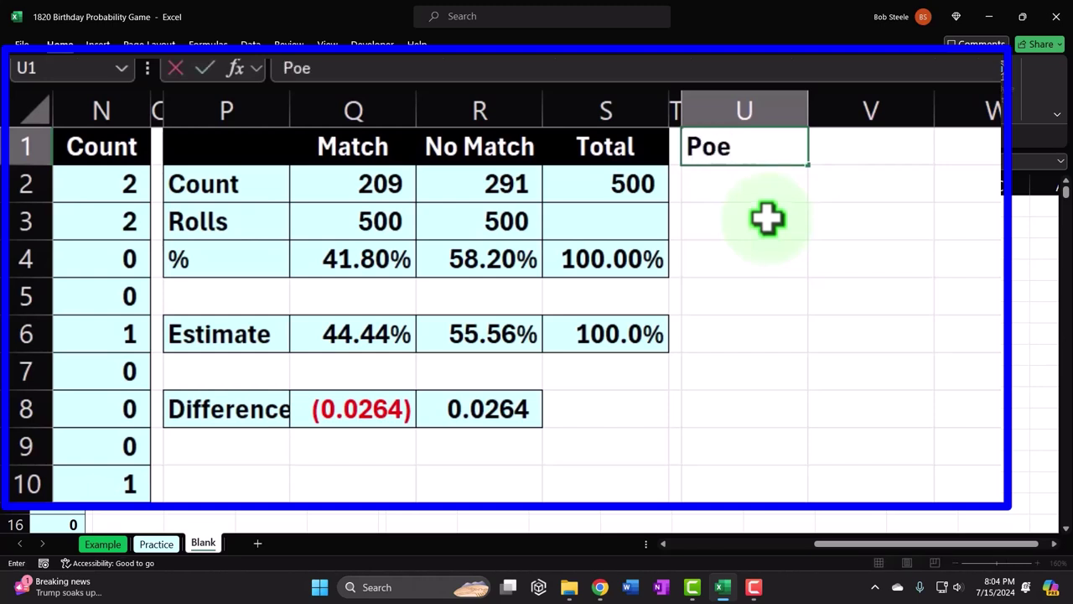
text(ople)
key(Tab)
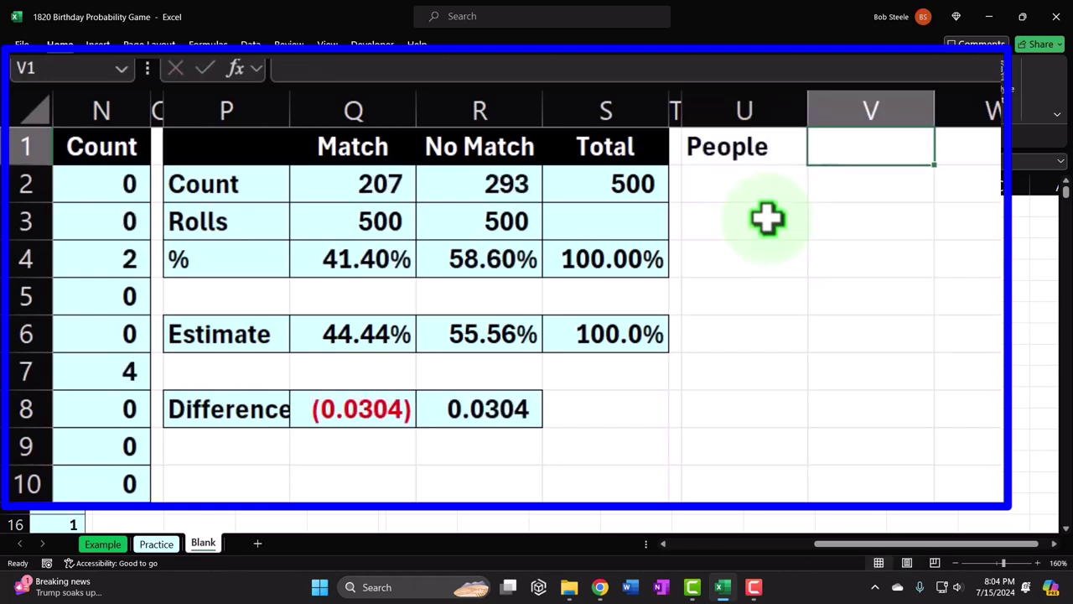
text(50)
key(Return)
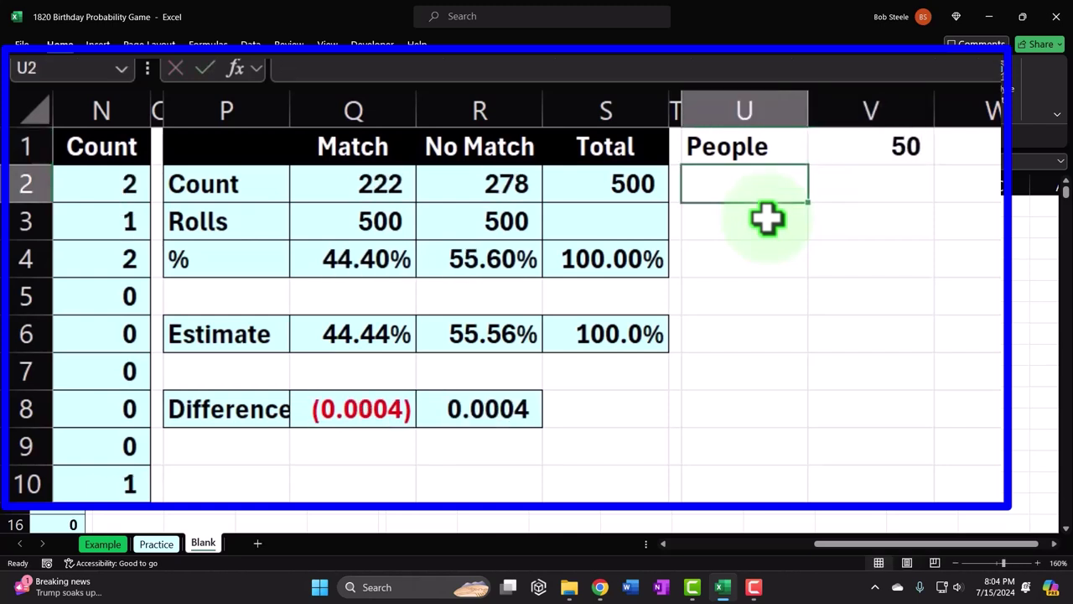
drag(934, 107, 869, 109)
text(Match B-Day)
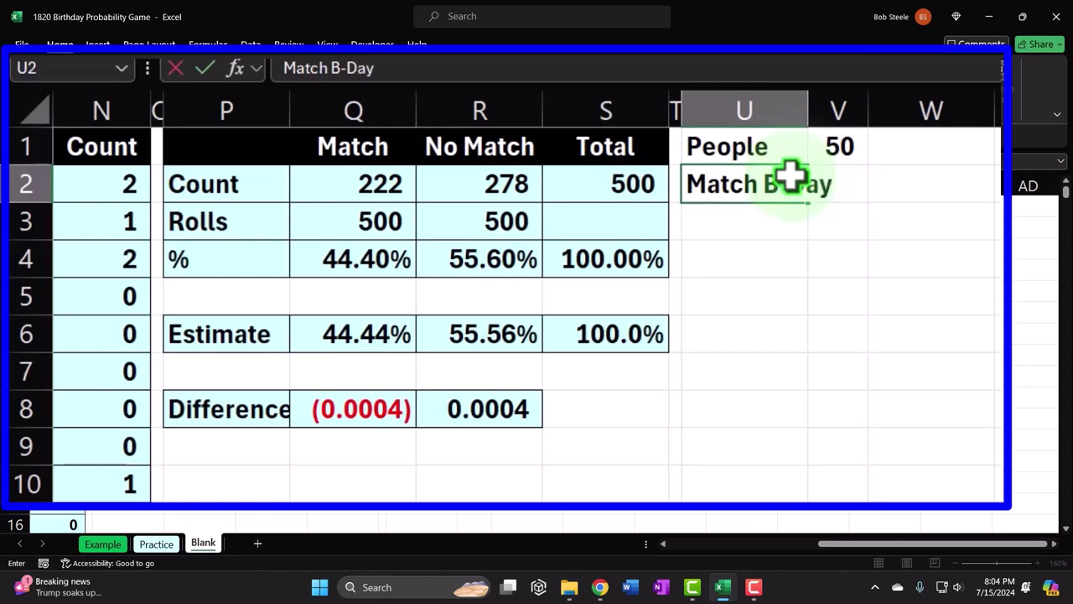
key(Return)
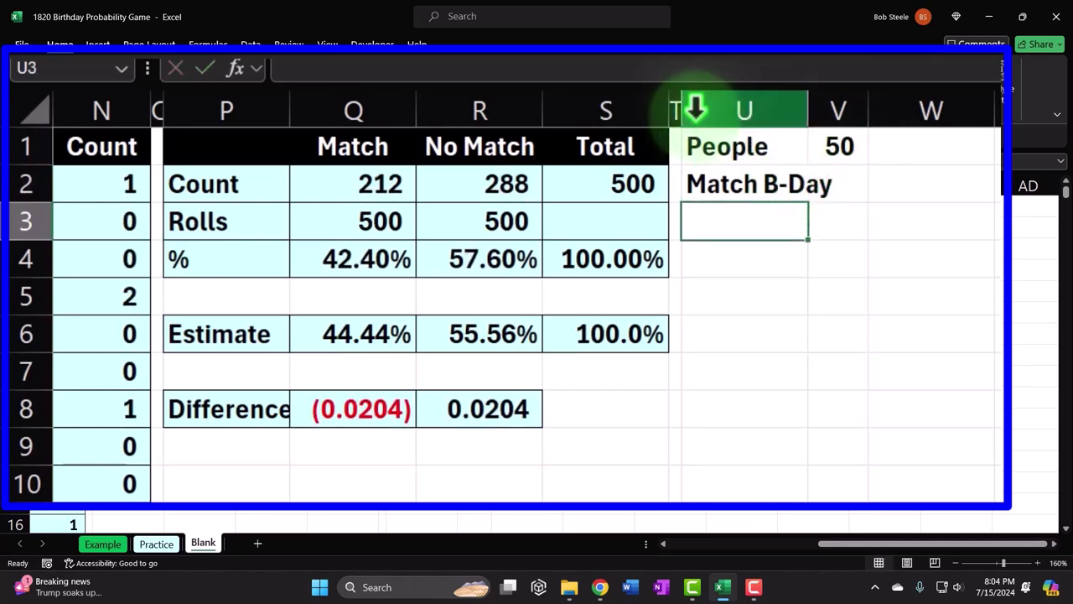
Step: Border the People block and make column W a narrow spacer like column T
click(726, 148)
drag(411, 210, 462, 227)
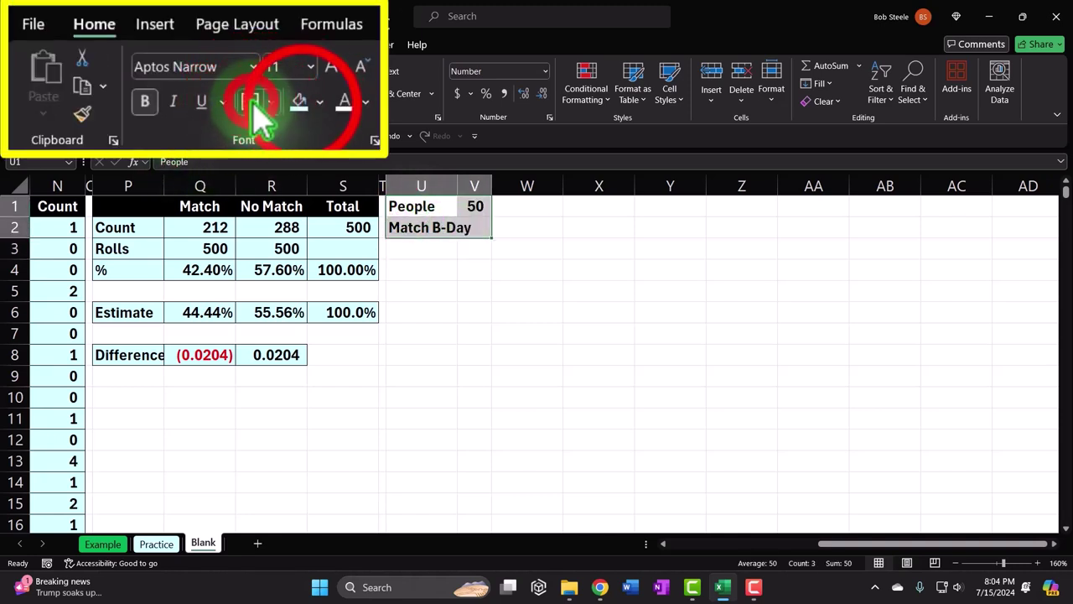
click(551, 278)
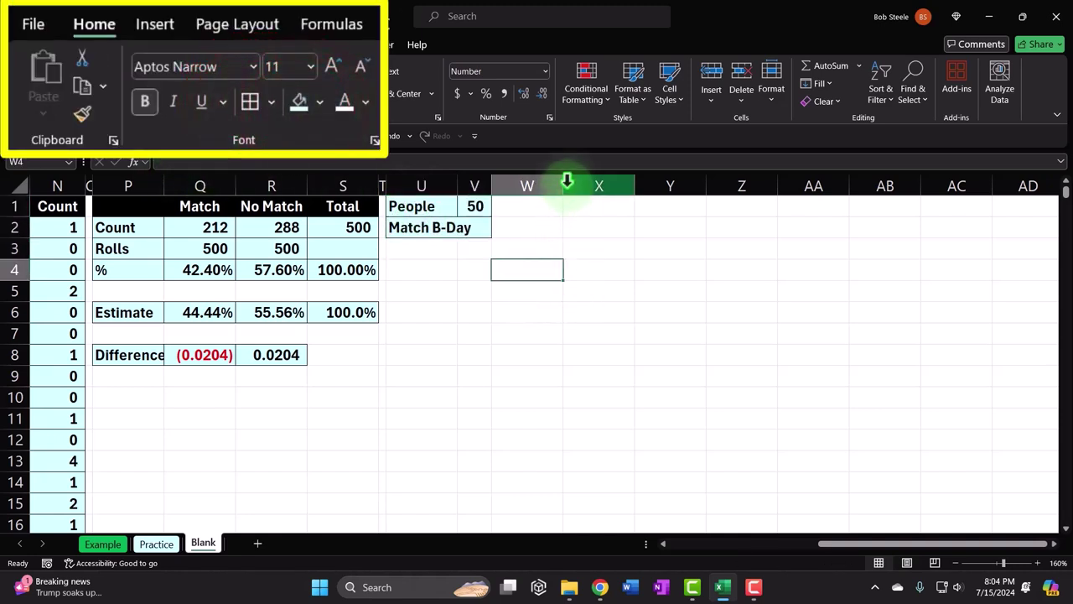
click(382, 180)
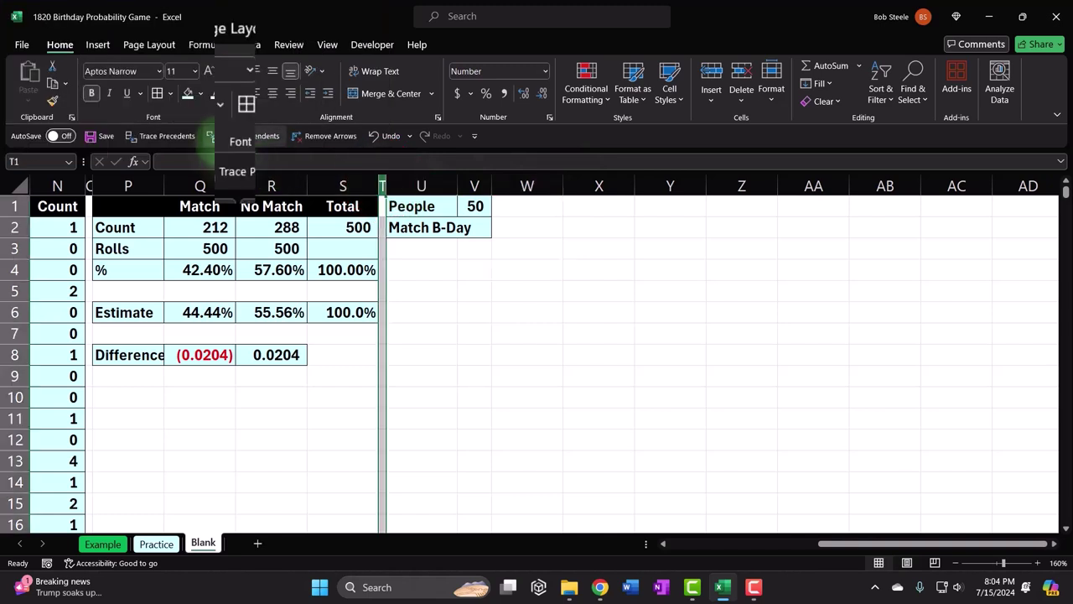
click(53, 101)
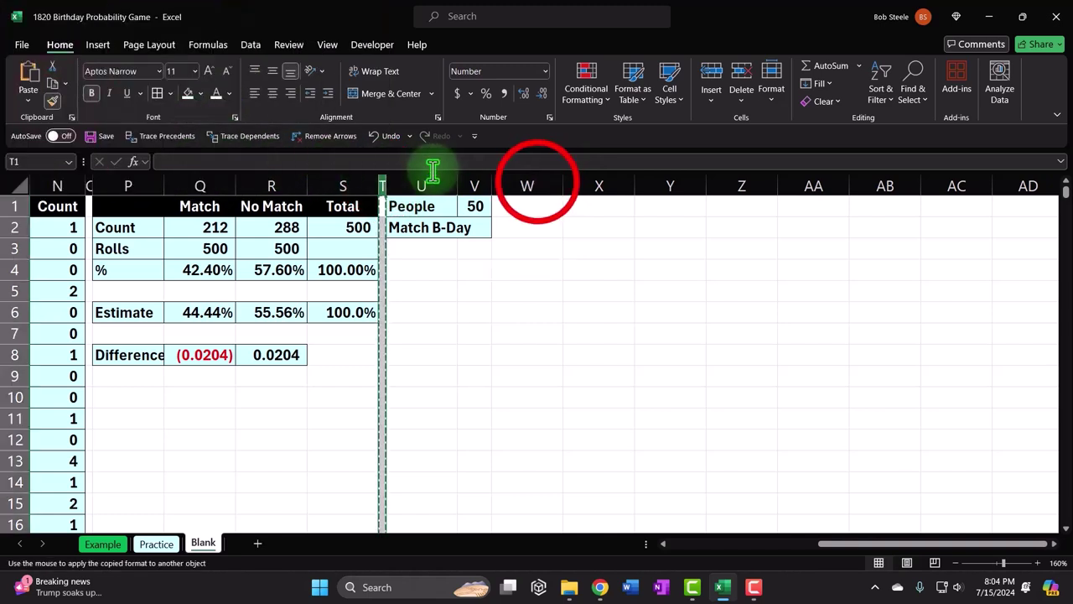
click(538, 185)
click(542, 209)
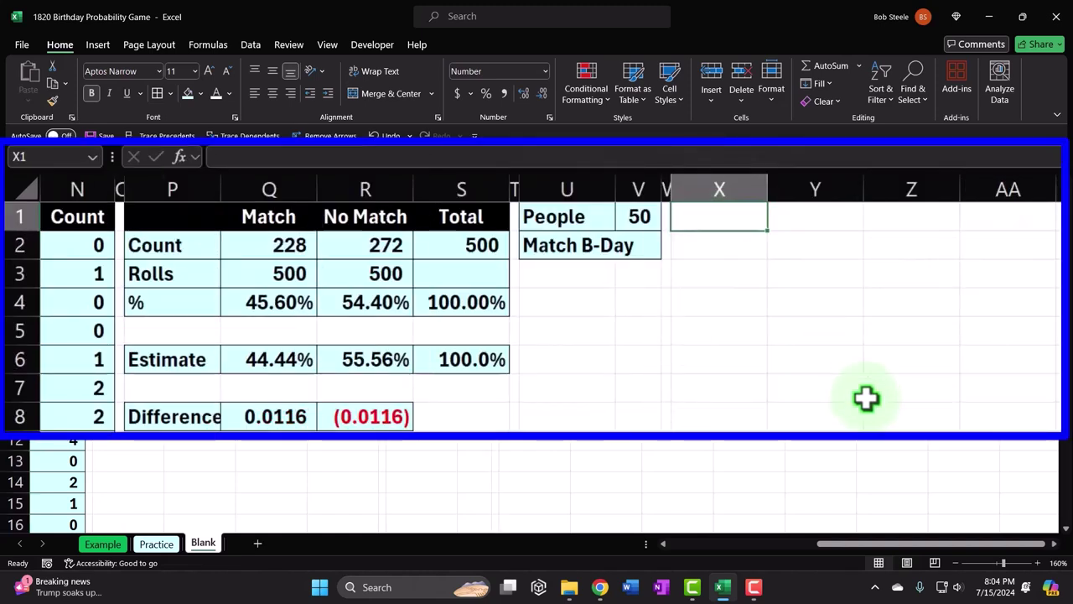
Step: Enter the row labels People, Days, Total days and Percent in X1:X4
text(Pe)
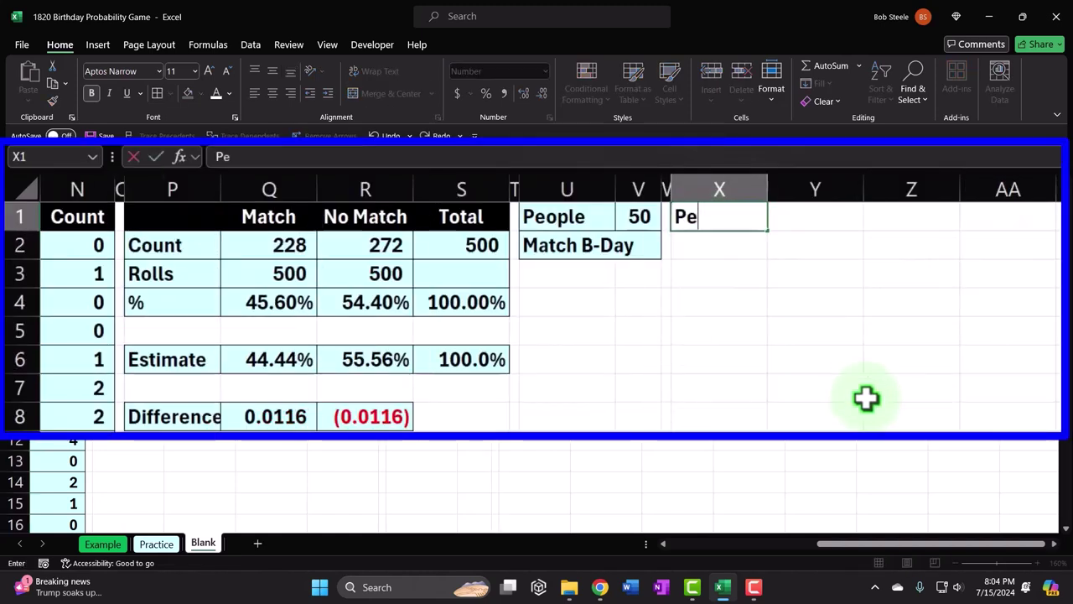
text(iple)
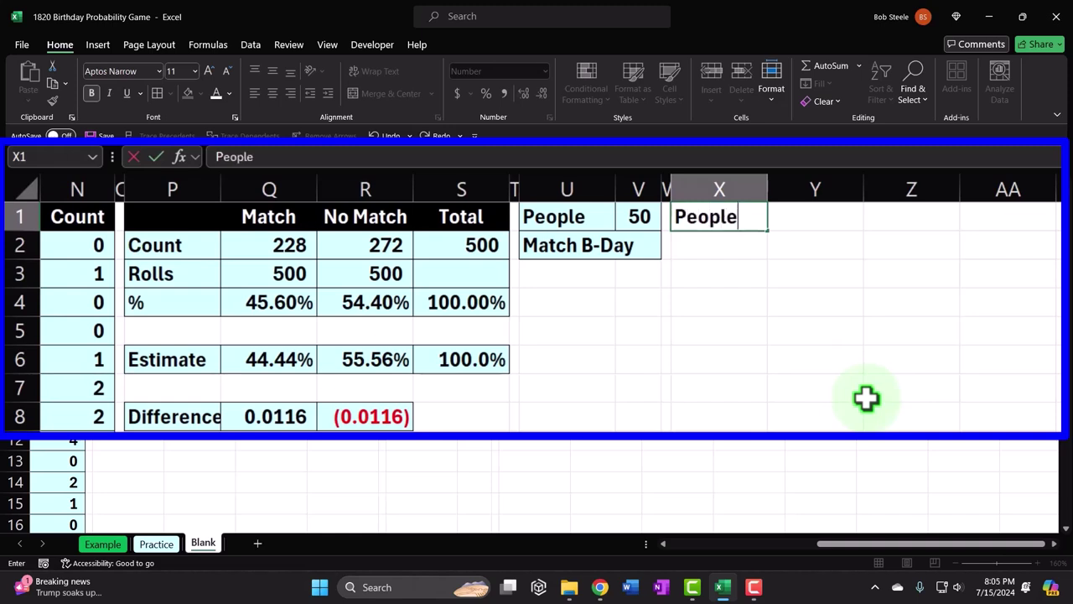
key(Return)
text(Days)
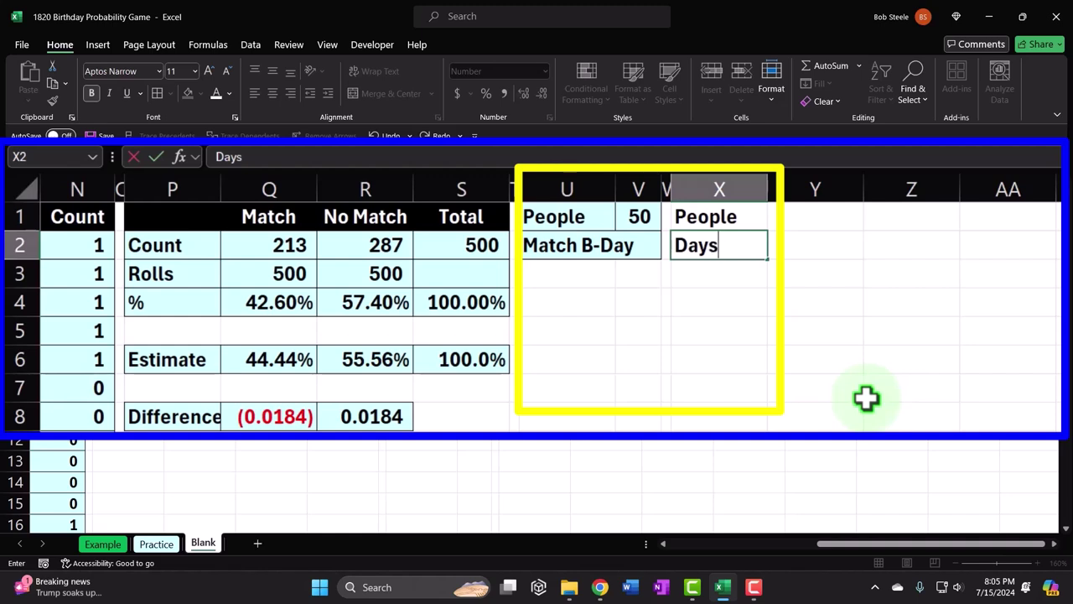
key(Return)
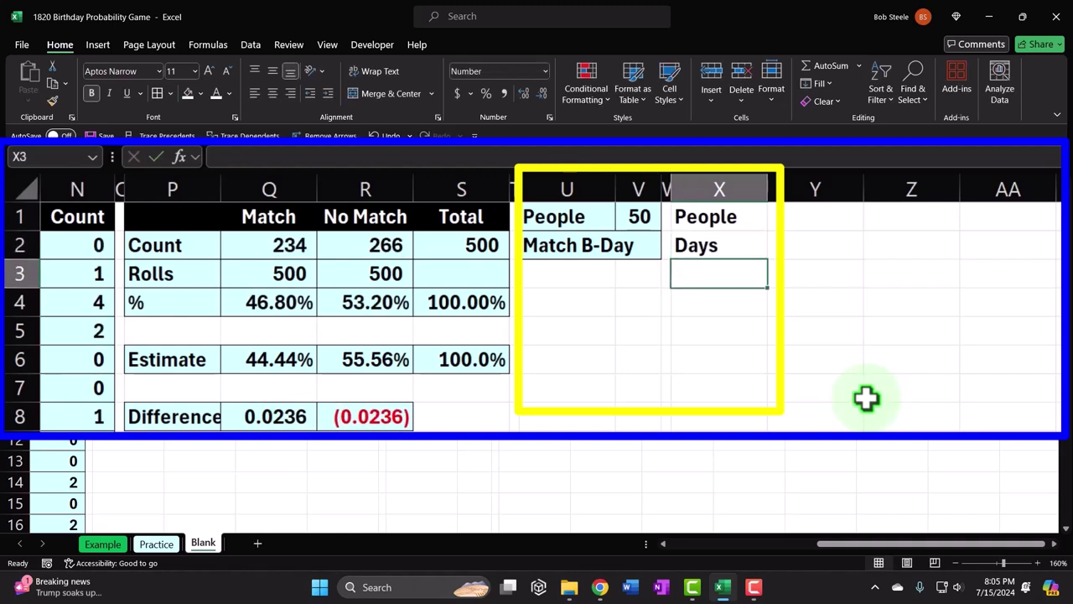
text(Total days)
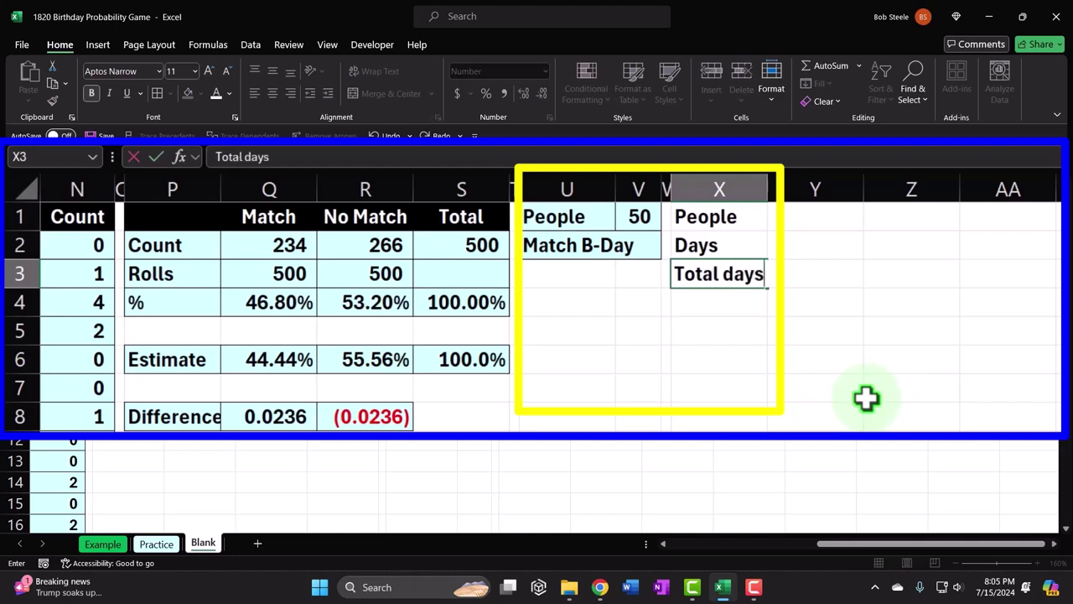
key(Return)
text(Per)
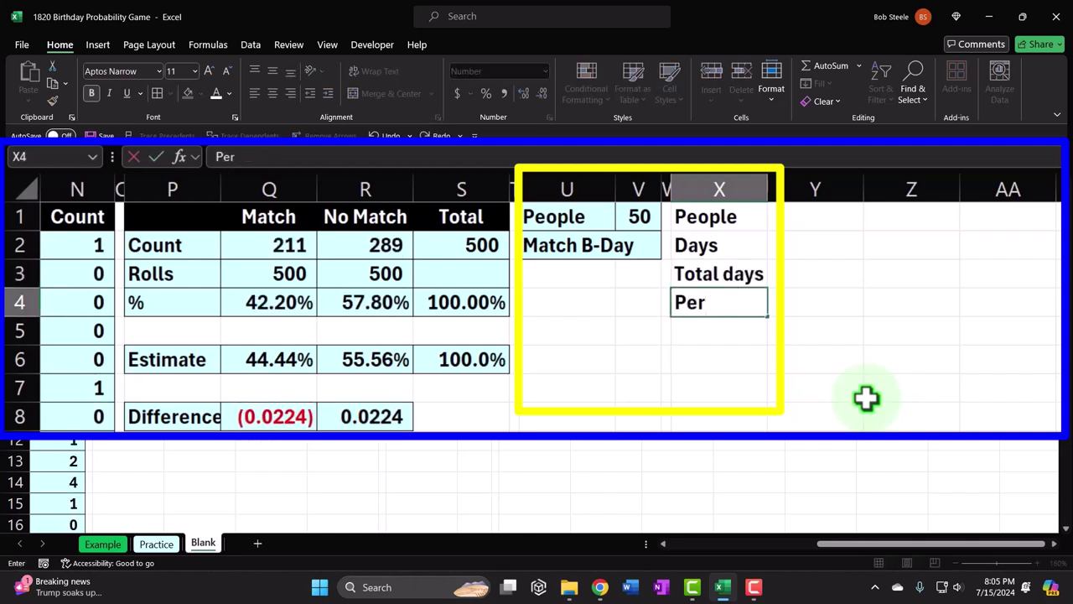
text(rcent)
key(Tab)
key(Up)
key(Up)
key(Up)
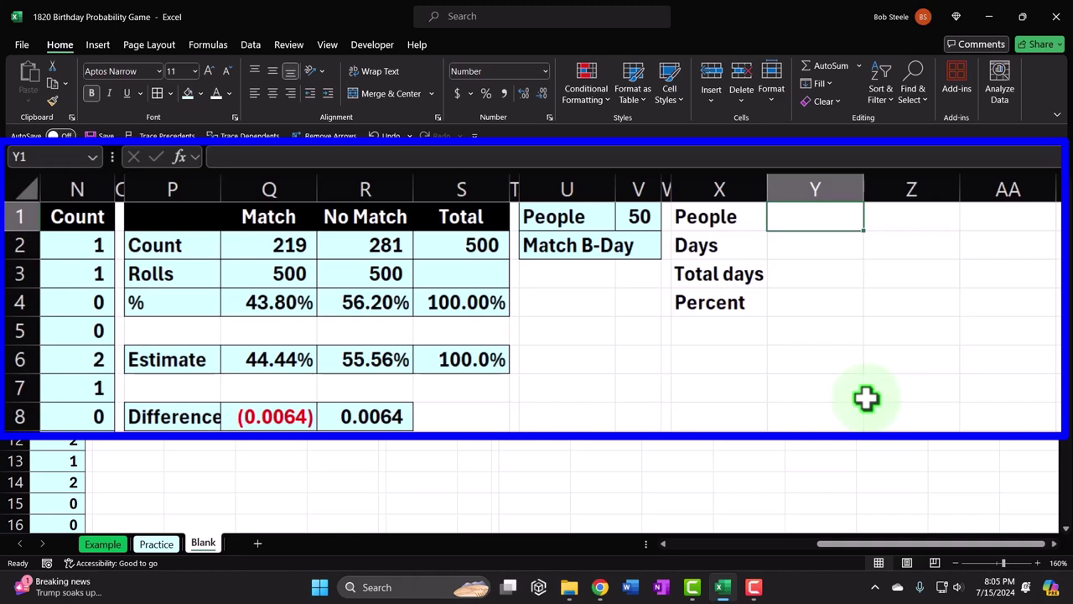
key(Return)
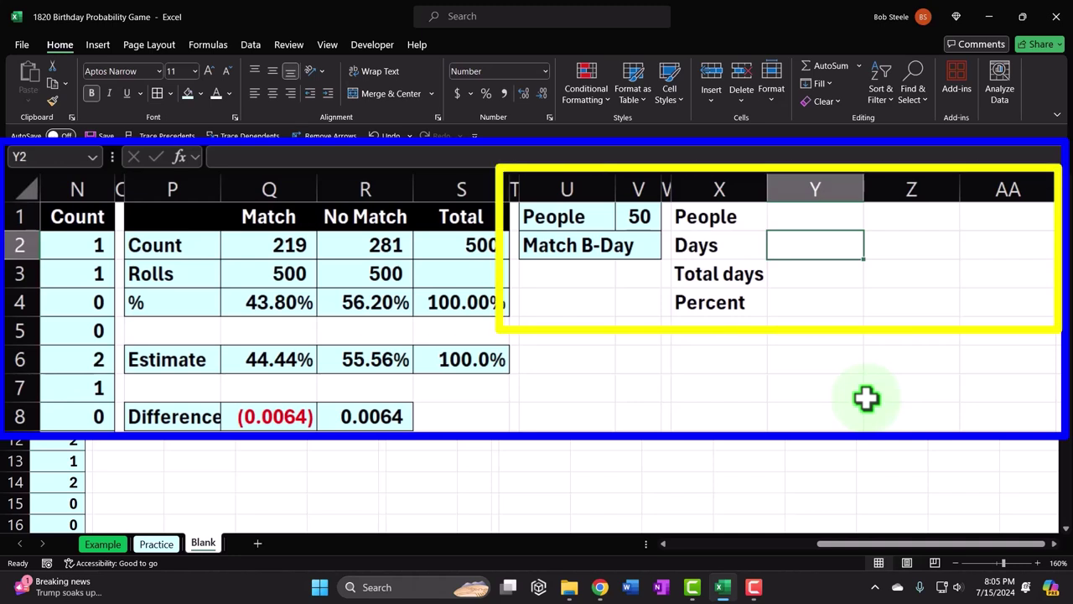
Step: Enter =366-1 in Y2, adding the missing equals sign so it shows 365
text(=)
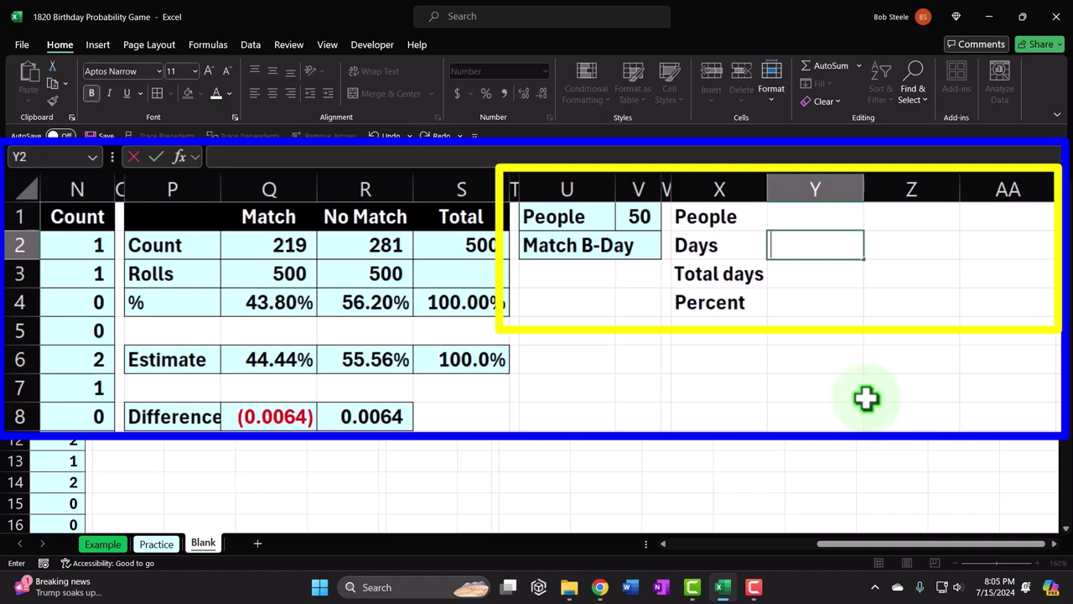
text(366-1)
key(Return)
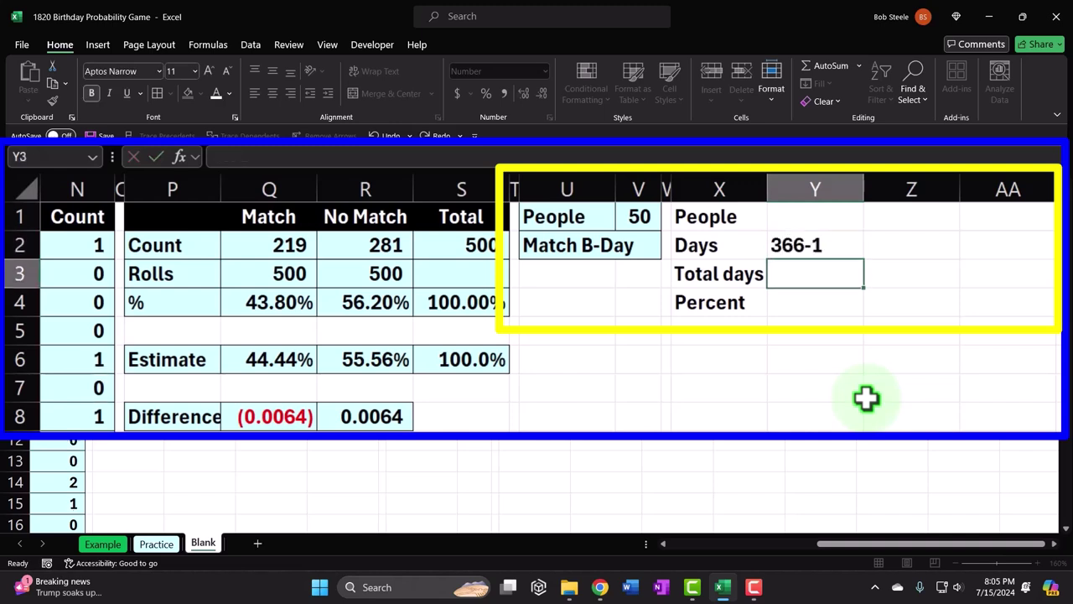
key(Up)
double_click(791, 241)
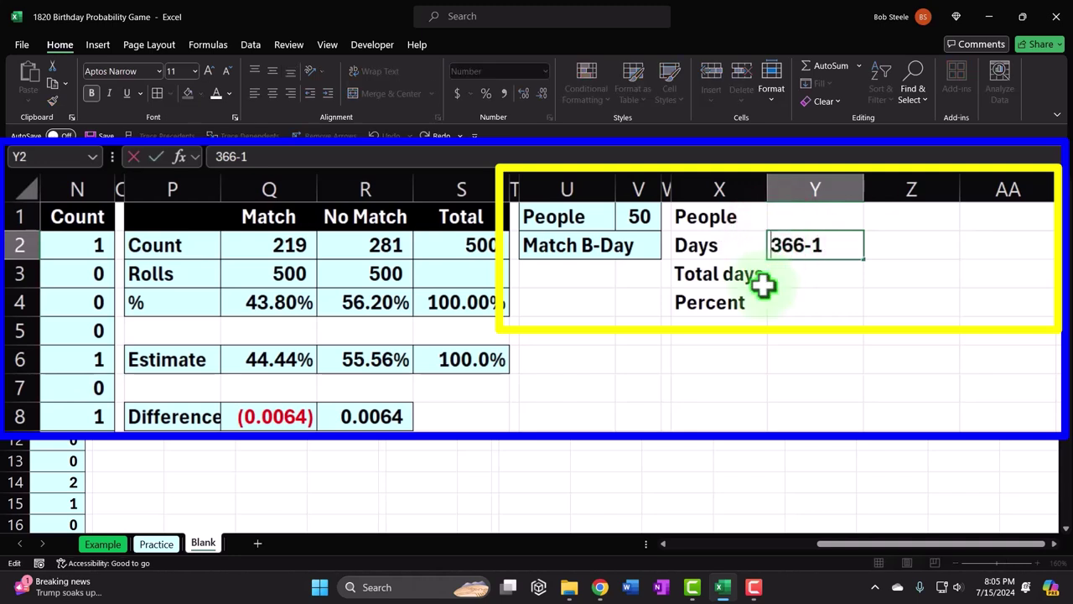
key(Home)
text(=)
key(Return)
Step: Set the People counts to 2 in Y1 and 3 in Z1
key(Up)
key(Up)
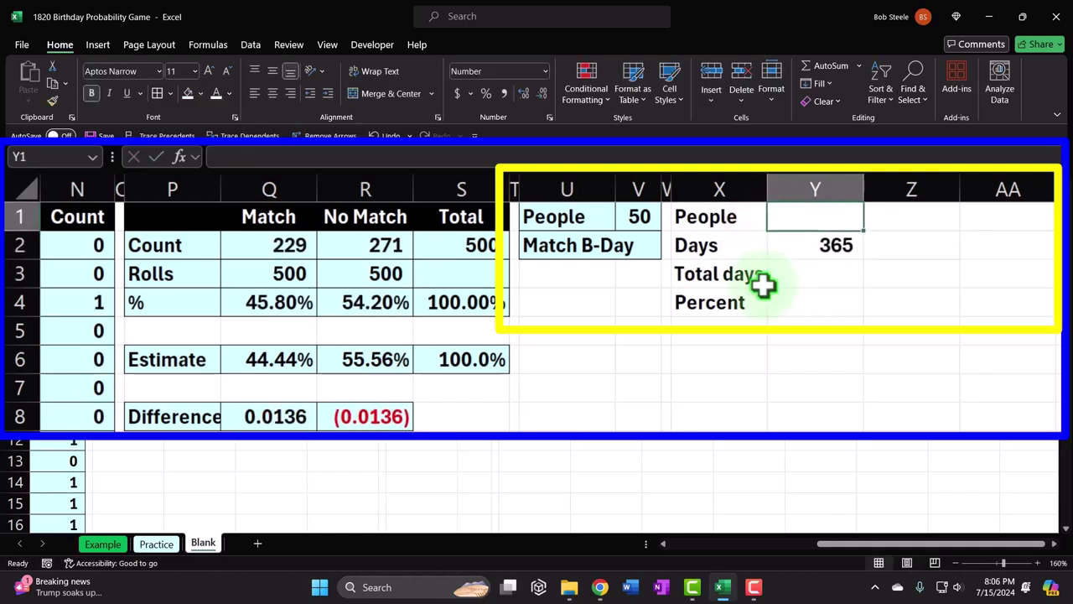
text(2)
key(Return)
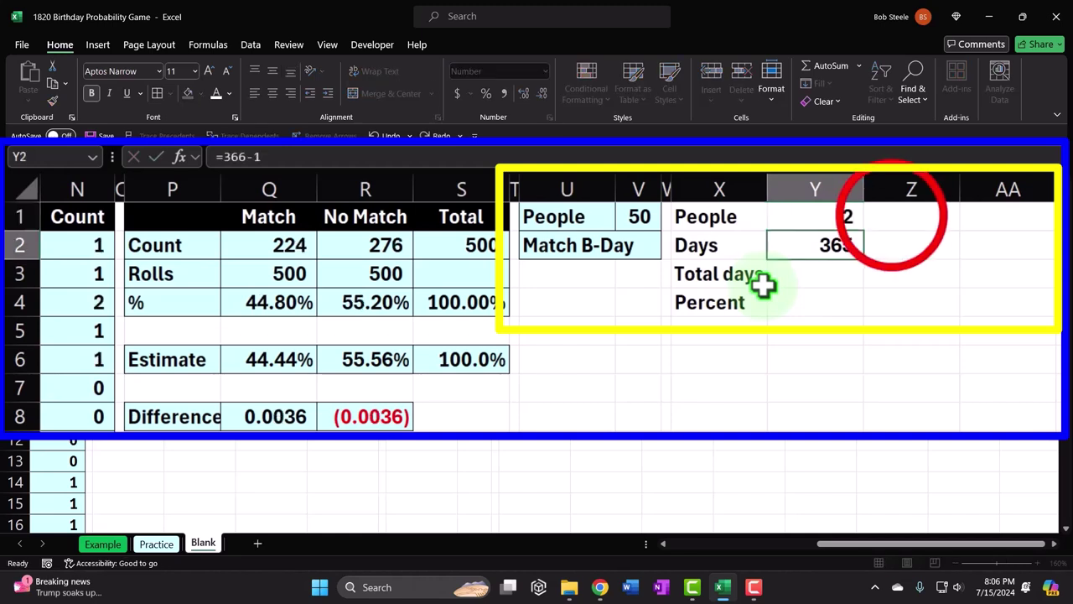
click(891, 216)
text(3)
key(Return)
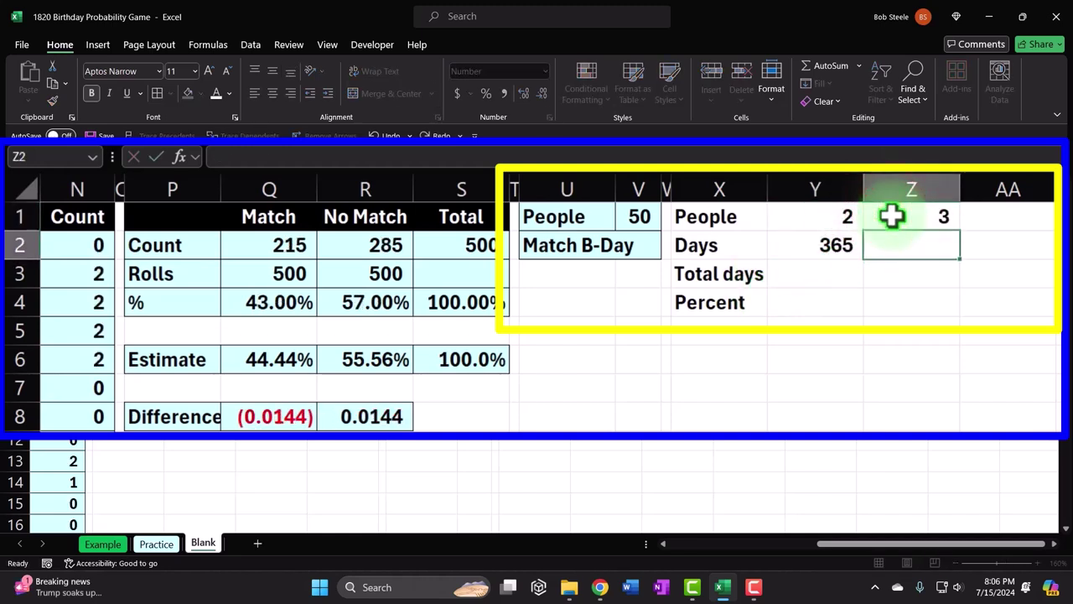
key(Return)
Step: Enter 366 total days in Y3 and begin the next Days formula in Z2
key(Left)
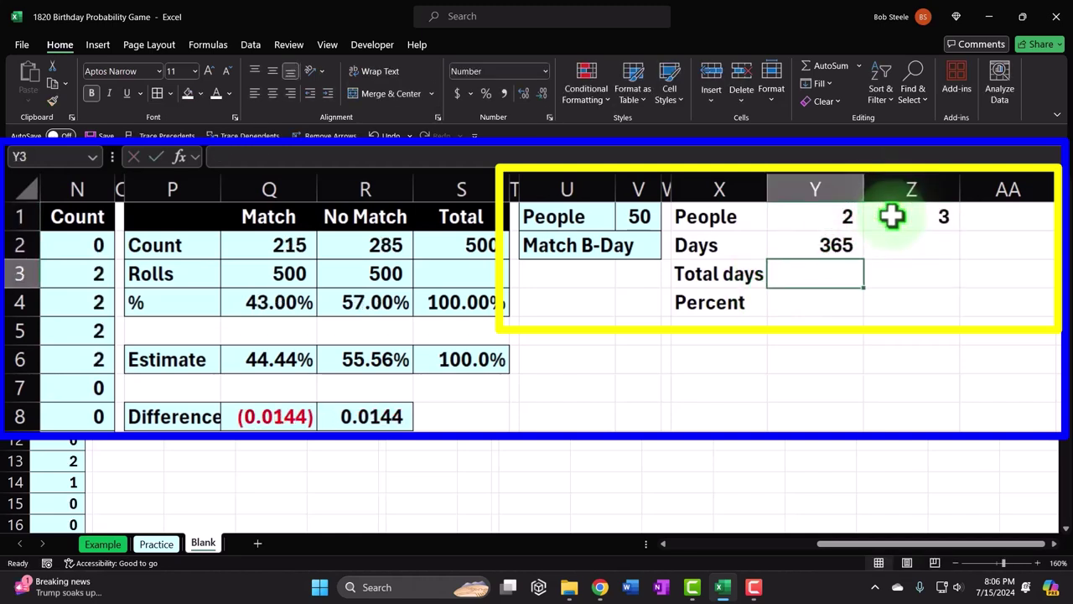
text(366)
key(Return)
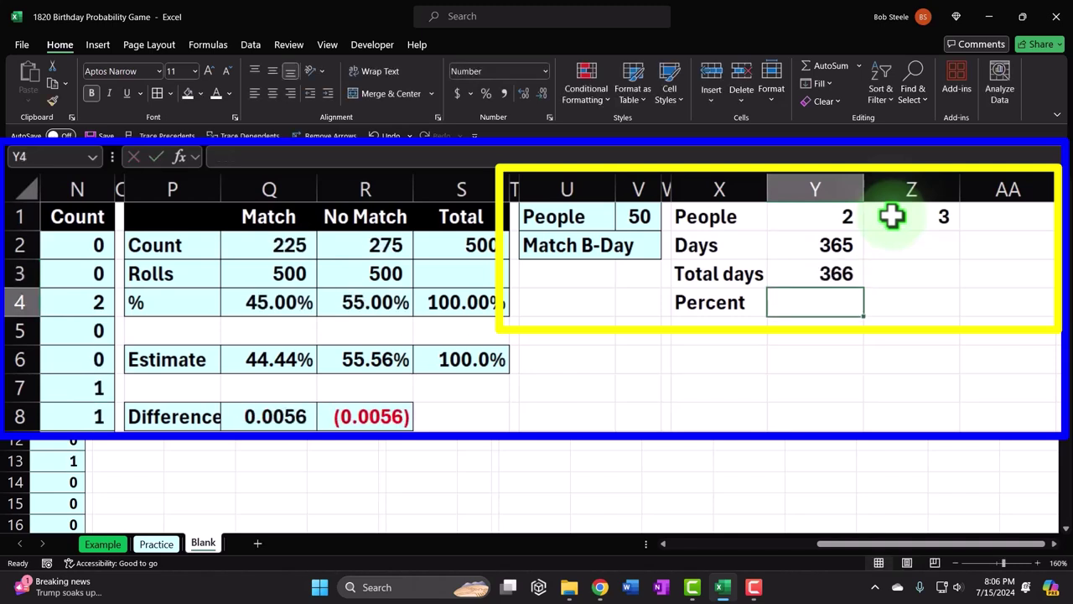
key(Right)
key(Up)
key(Up)
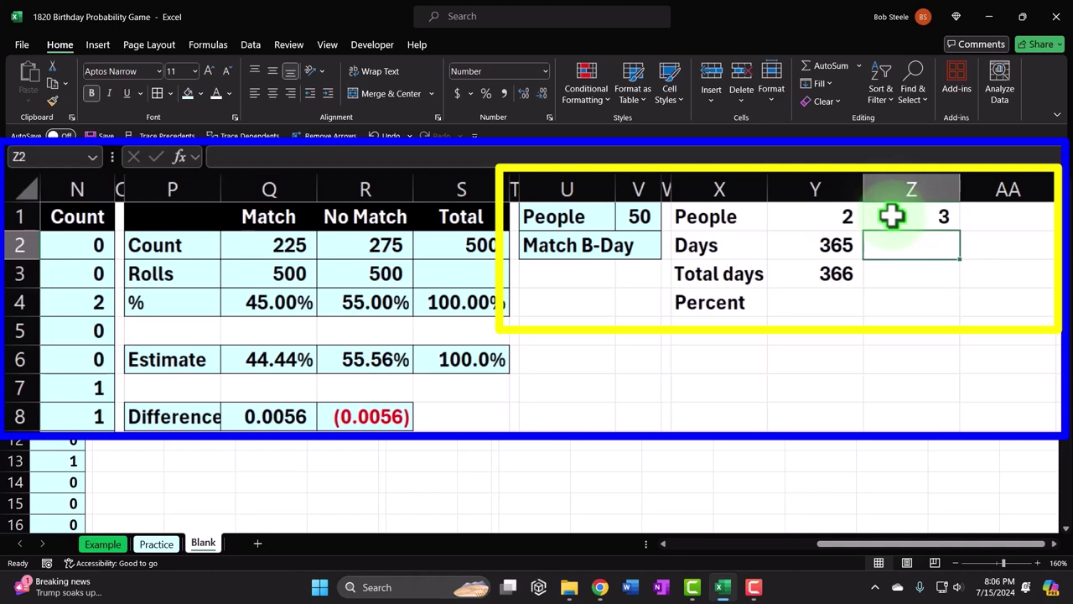
text(=366-)
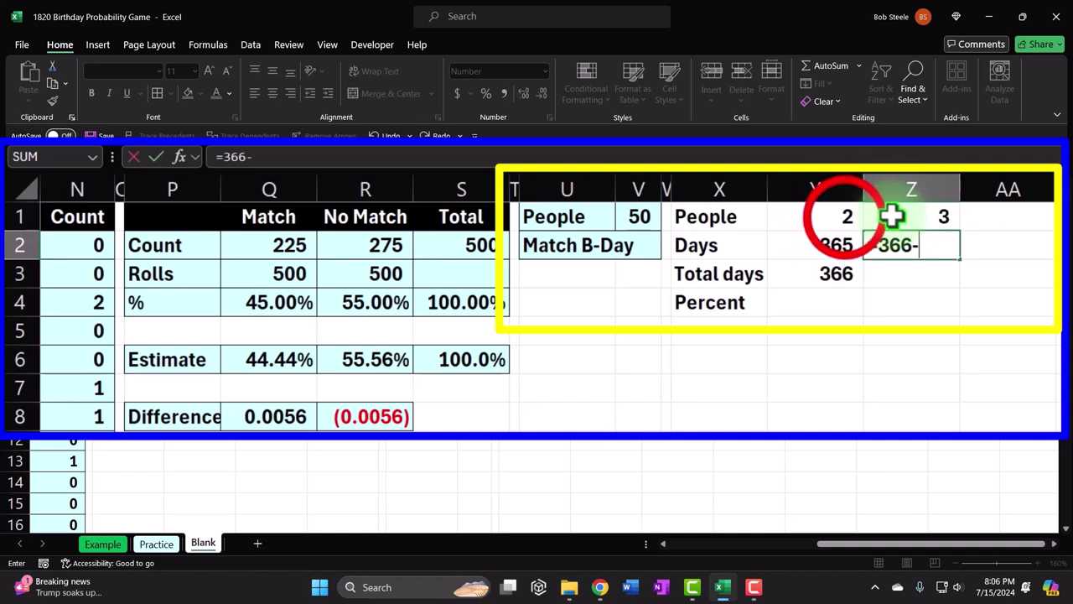
Step: Complete =366-Y1 in Z2 for 364 days and extend People to 4
click(843, 217)
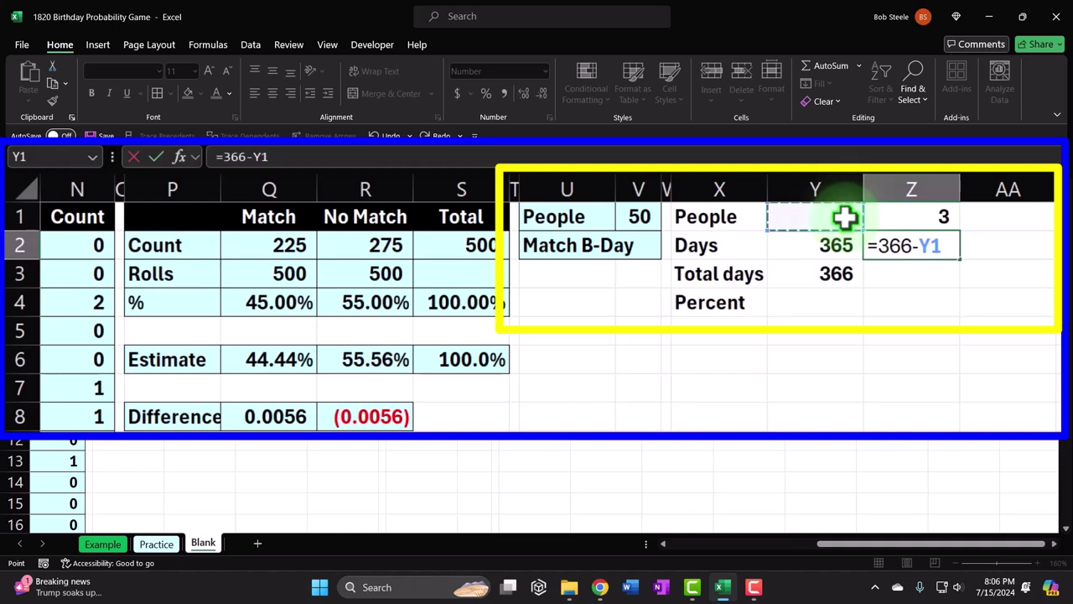
key(Return)
key(Right)
key(Up)
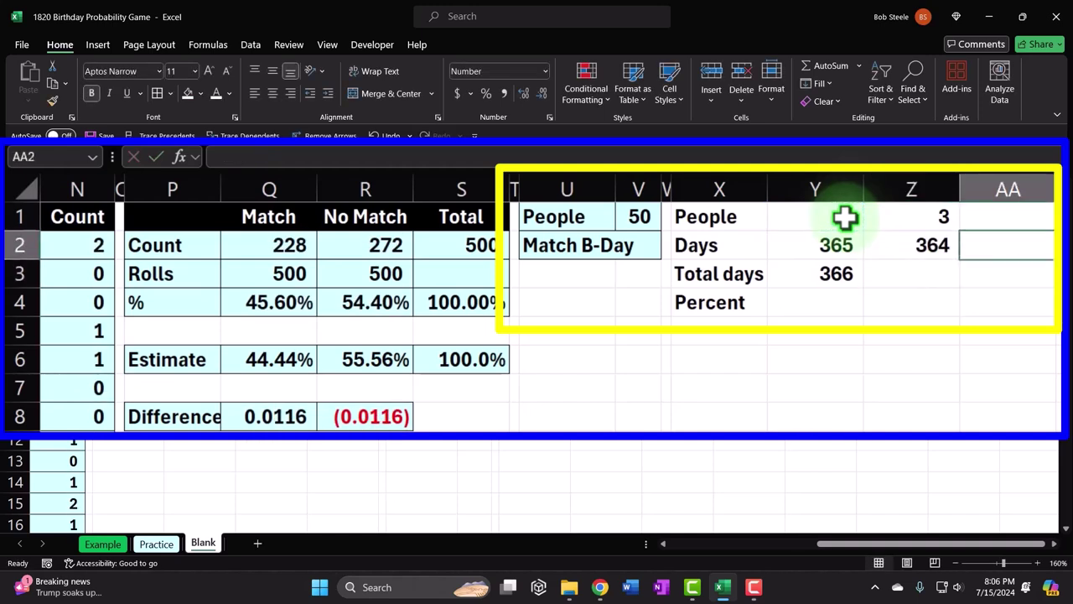
click(843, 216)
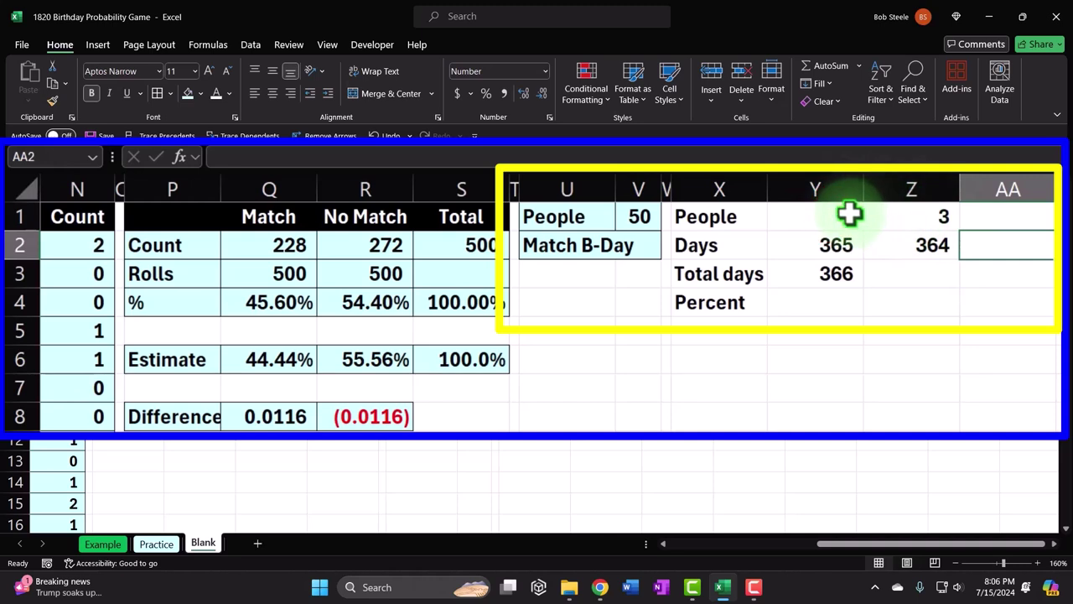
drag(853, 215, 1040, 238)
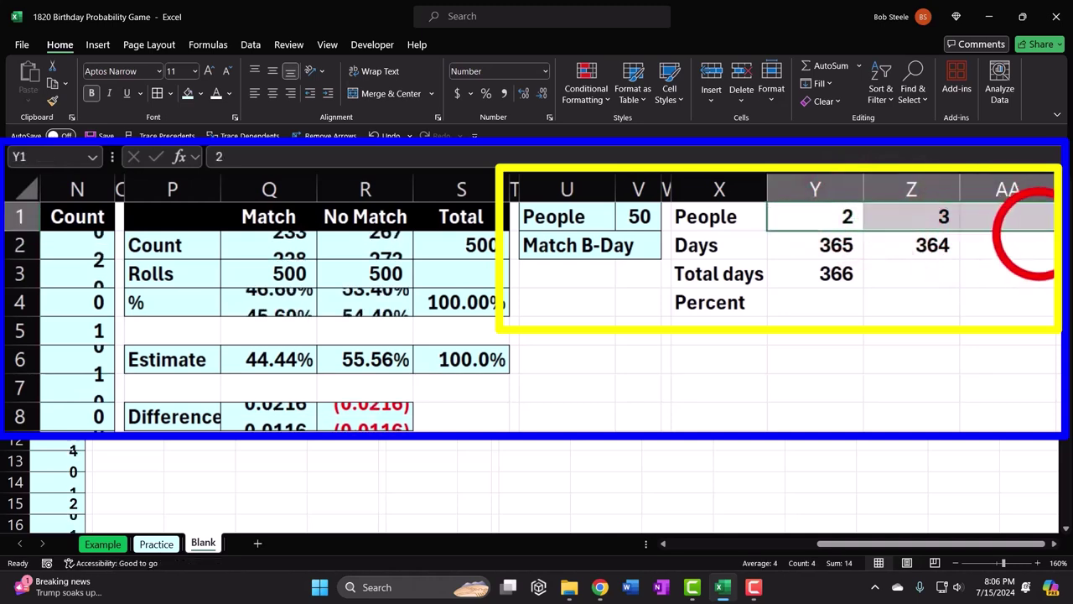
Step: Enter =366-Z1 in AA2 to give 363 days
click(1035, 246)
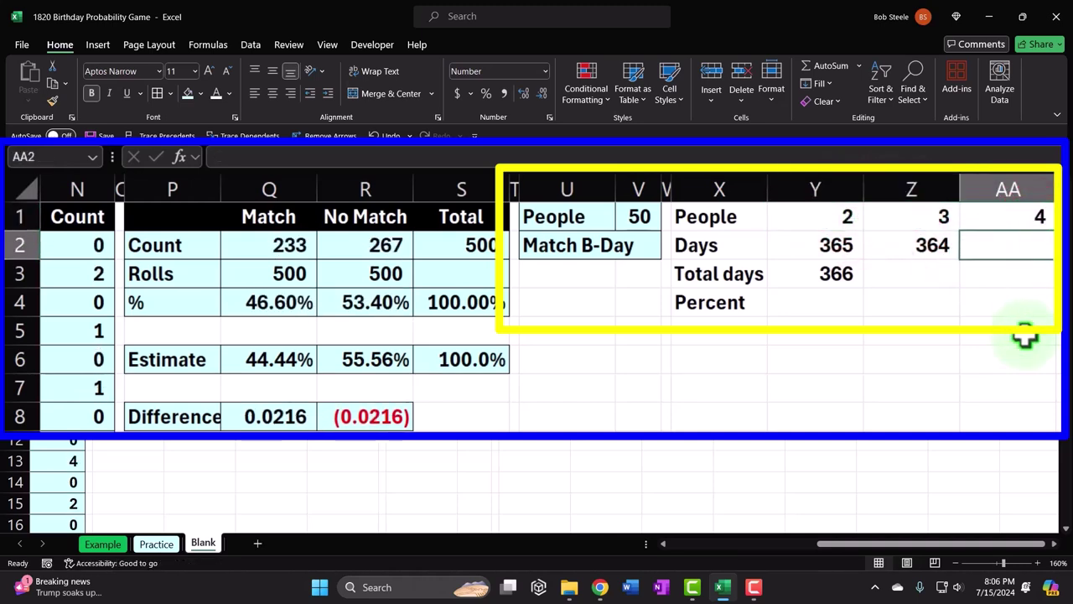
text(=)
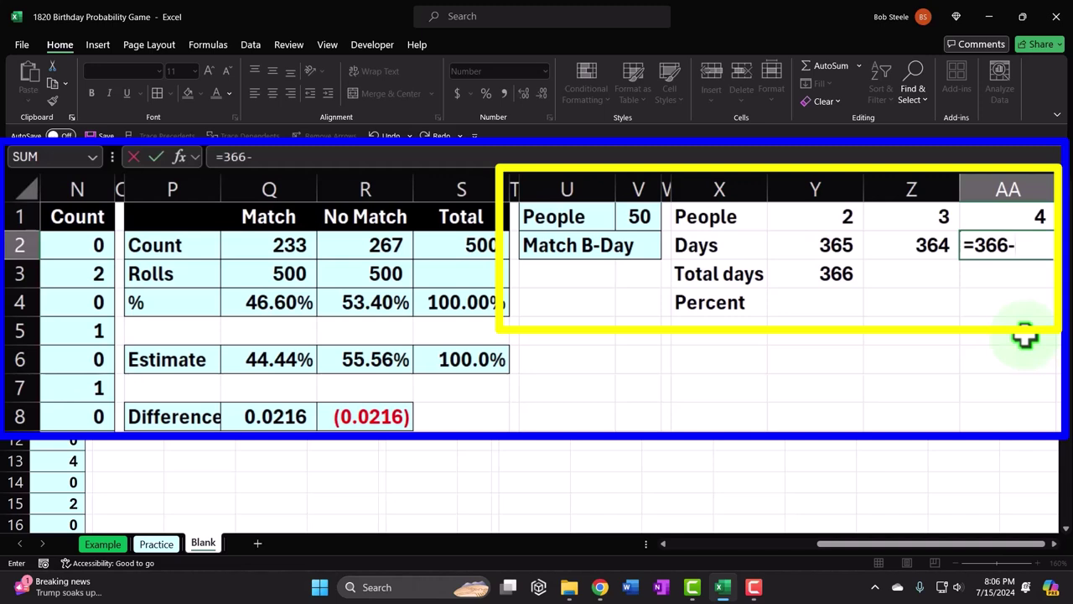
text(366-)
key(Up)
key(Left)
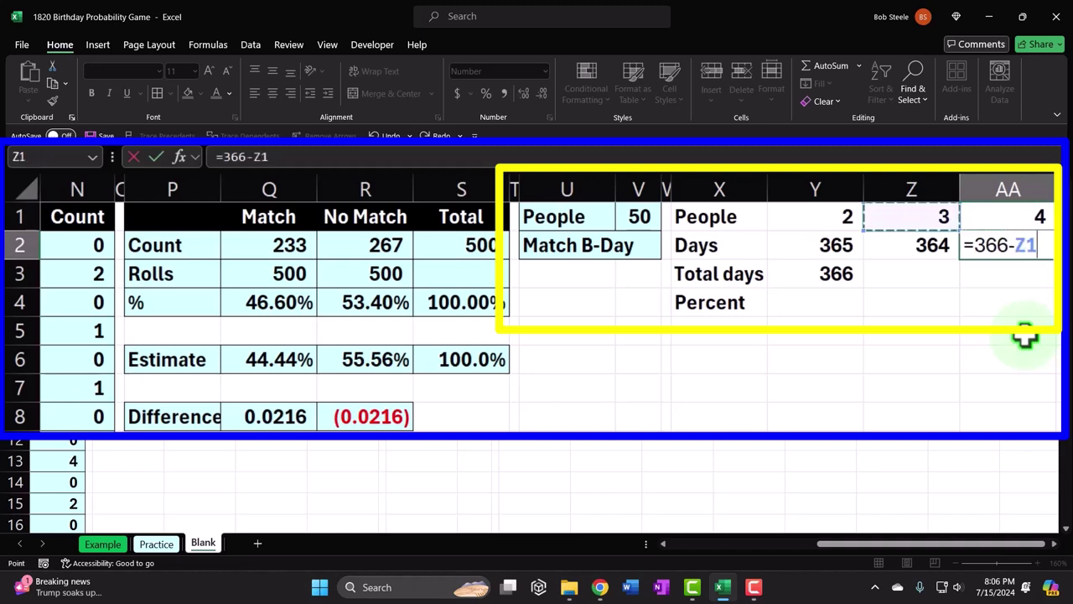
key(Return)
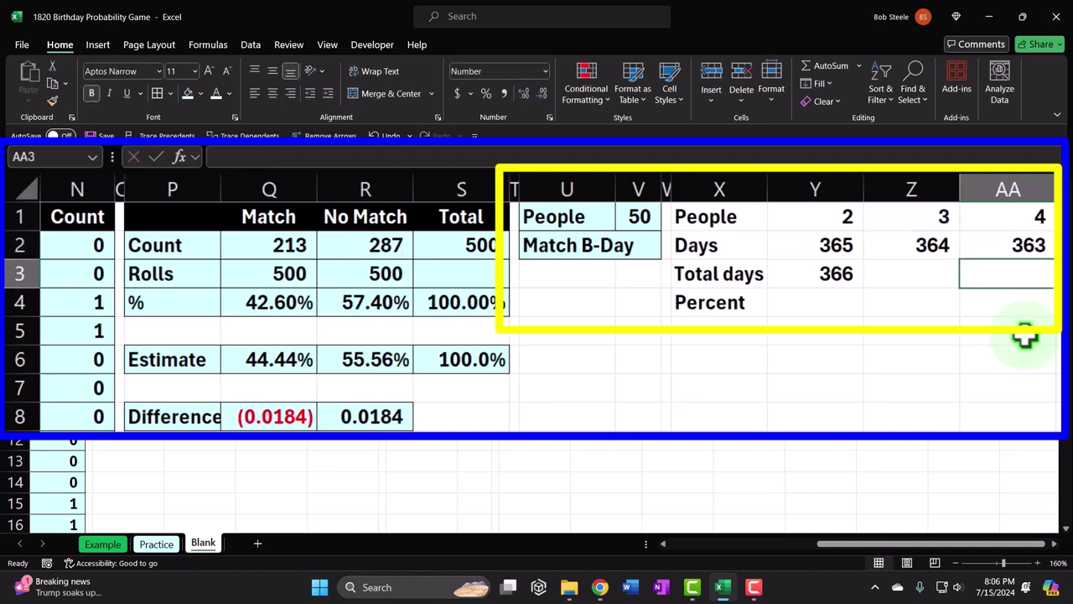
key(Up)
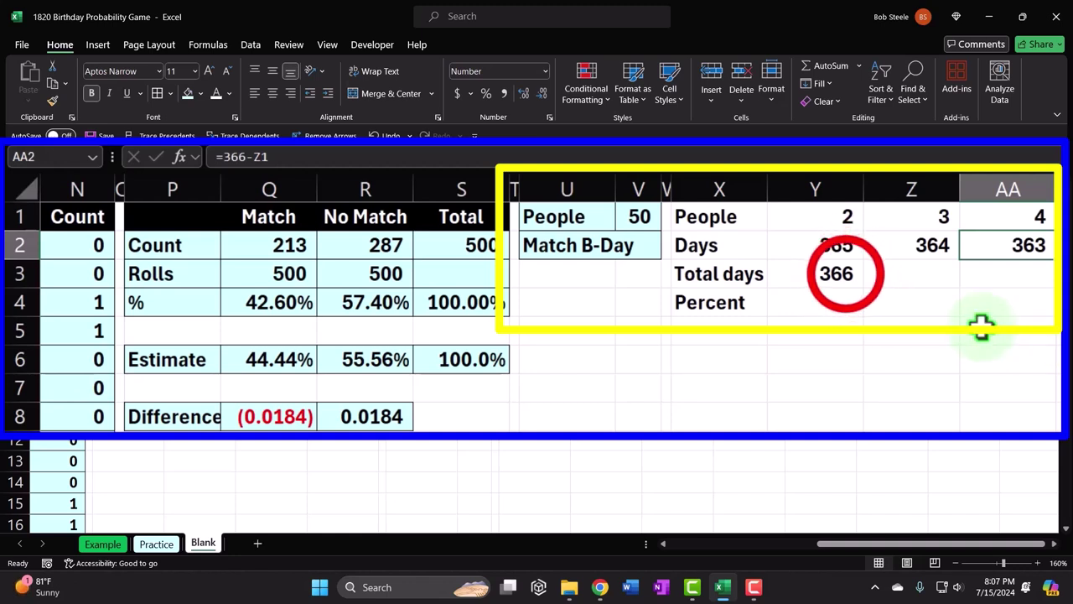
Step: Copy 366 total days across to AA3 and extend People to 5 in AB1
click(841, 274)
drag(865, 286, 1034, 291)
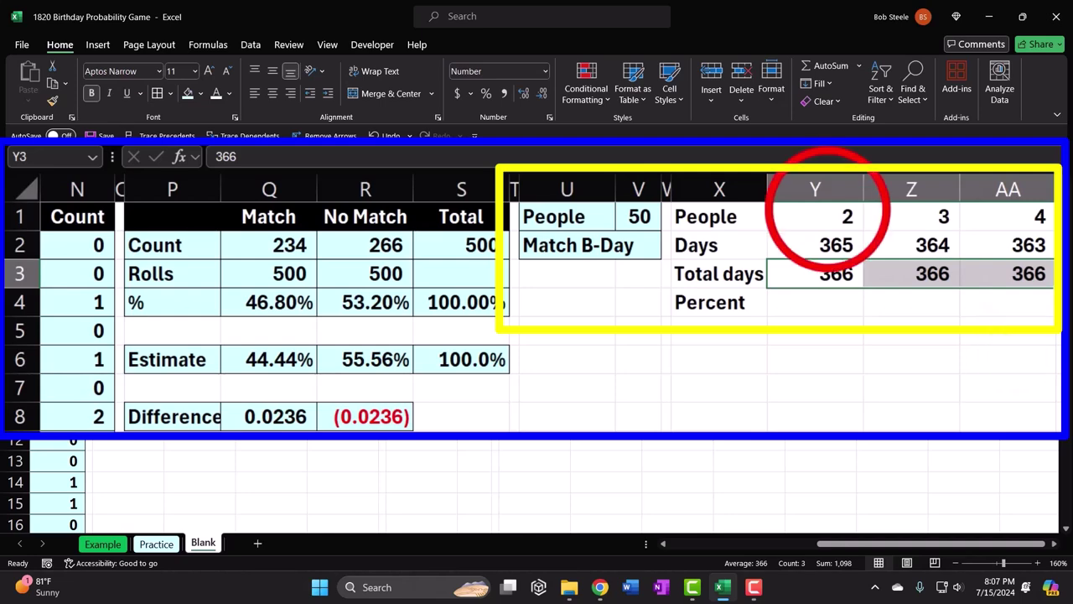
click(835, 217)
drag(863, 230, 1061, 217)
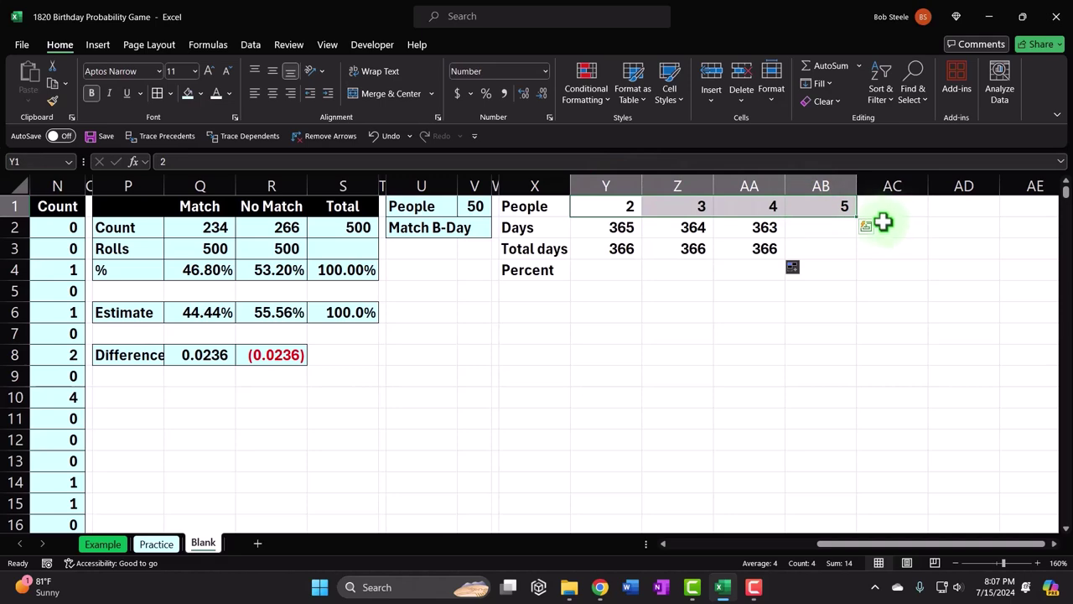
Step: Link the Total days cells with =Y3 in Z3 and =Z3 in AA3
drag(857, 216, 162, 206)
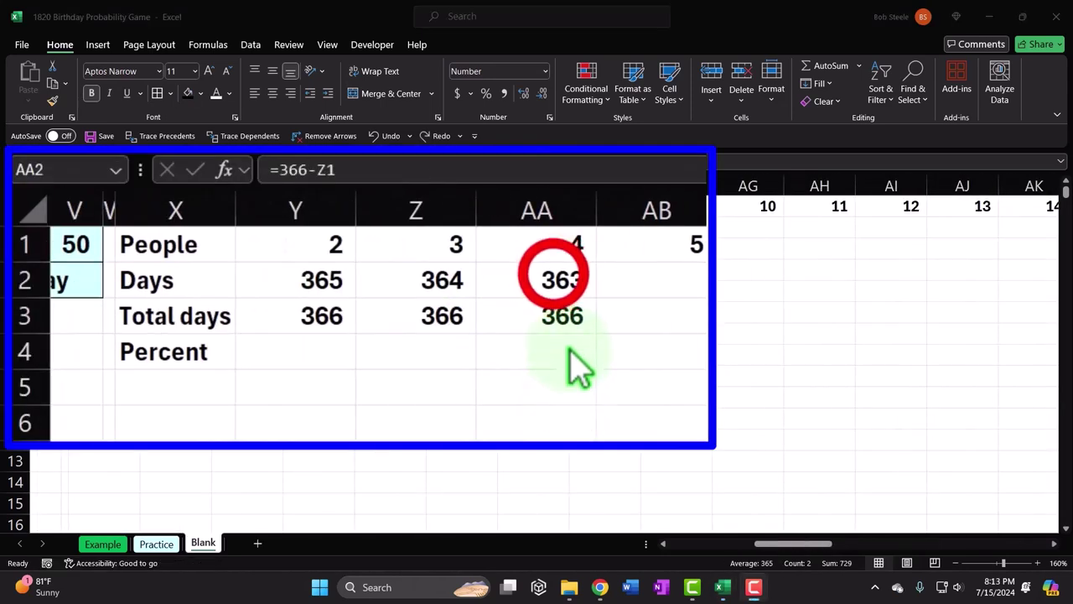
drag(547, 281, 547, 315)
click(550, 315)
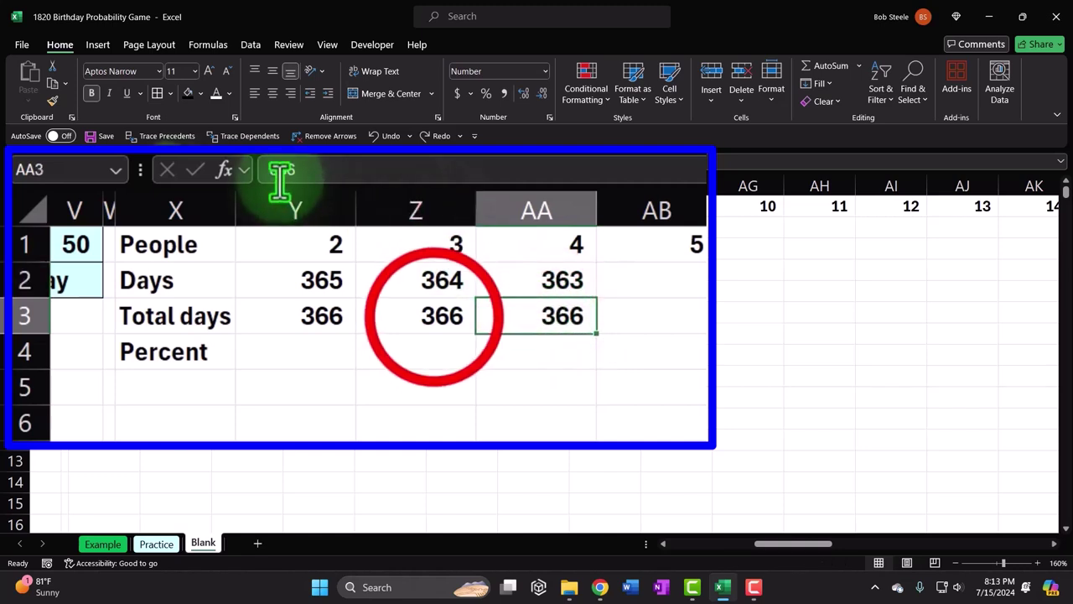
click(432, 336)
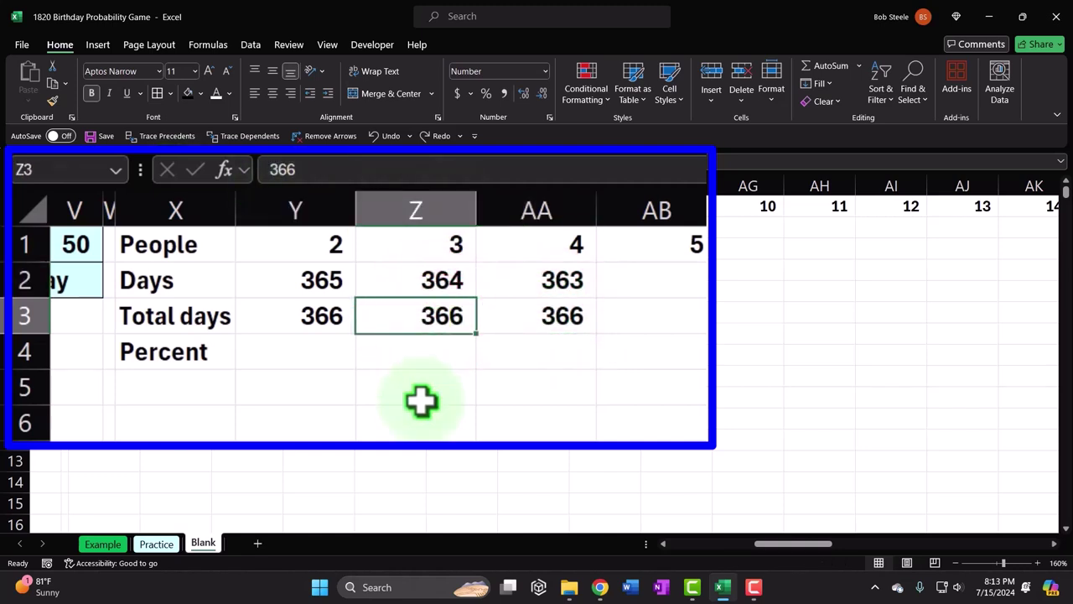
text(=)
key(Left)
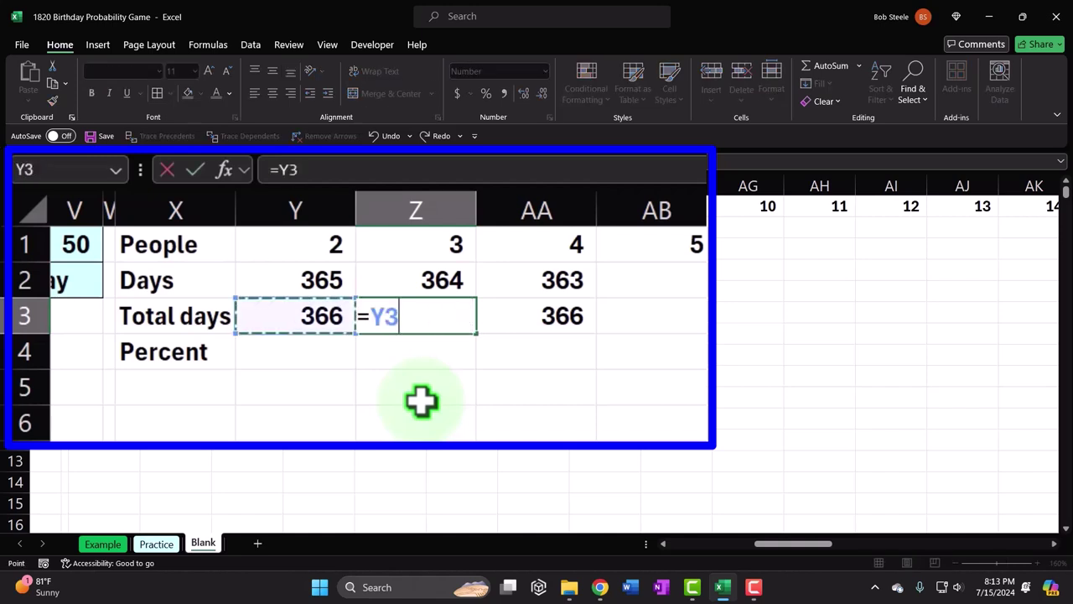
key(Return)
key(Up)
key(Right)
text(=)
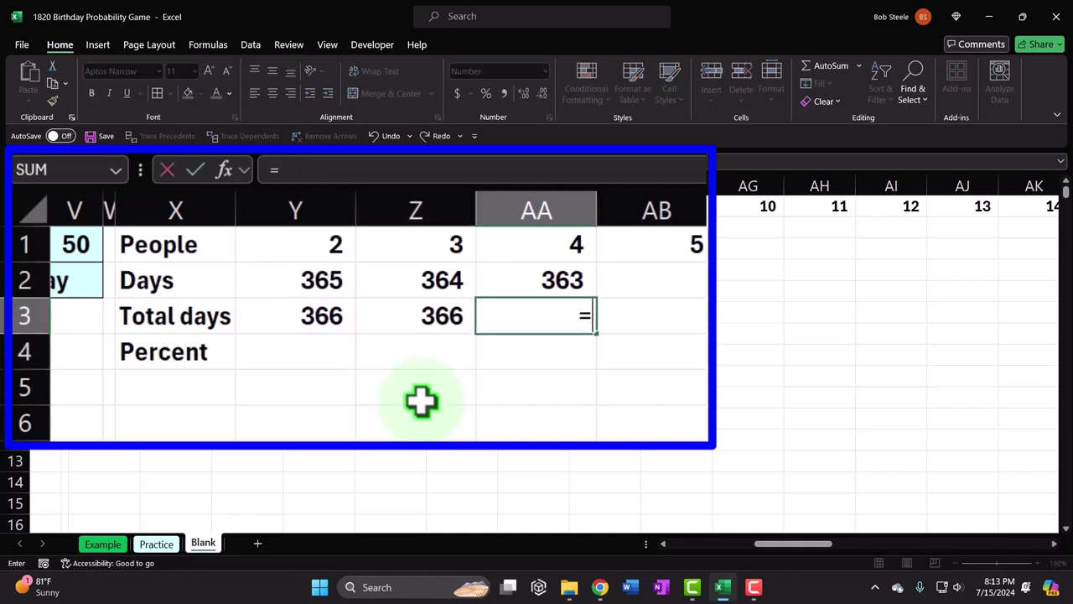
key(Left)
key(Return)
Step: Fill the Days and Total days formulas right to column BU for 50 people
click(543, 344)
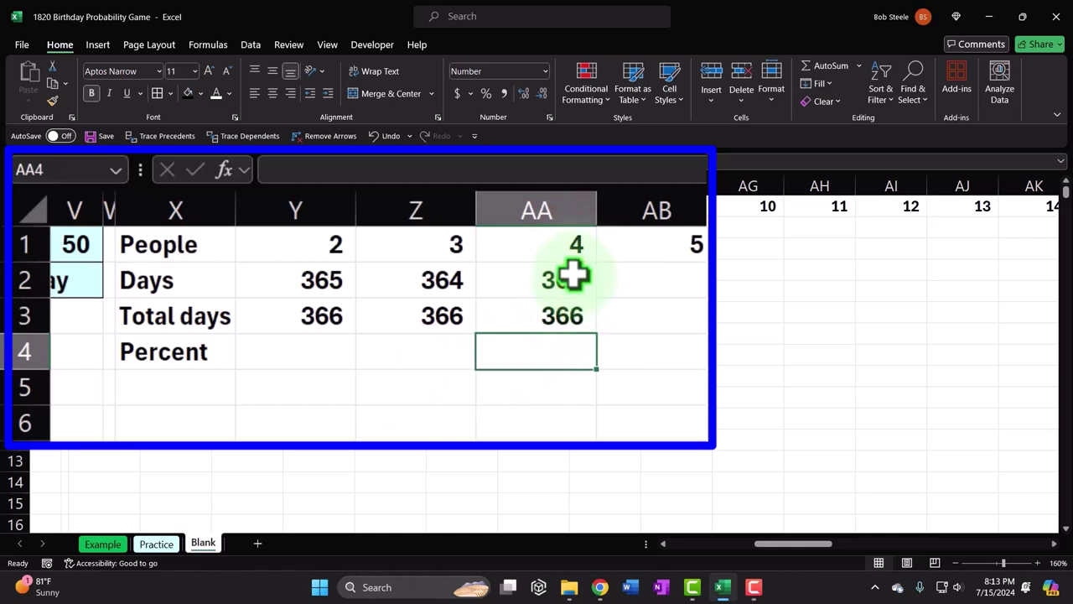
drag(575, 276, 578, 311)
drag(356, 261, 911, 258)
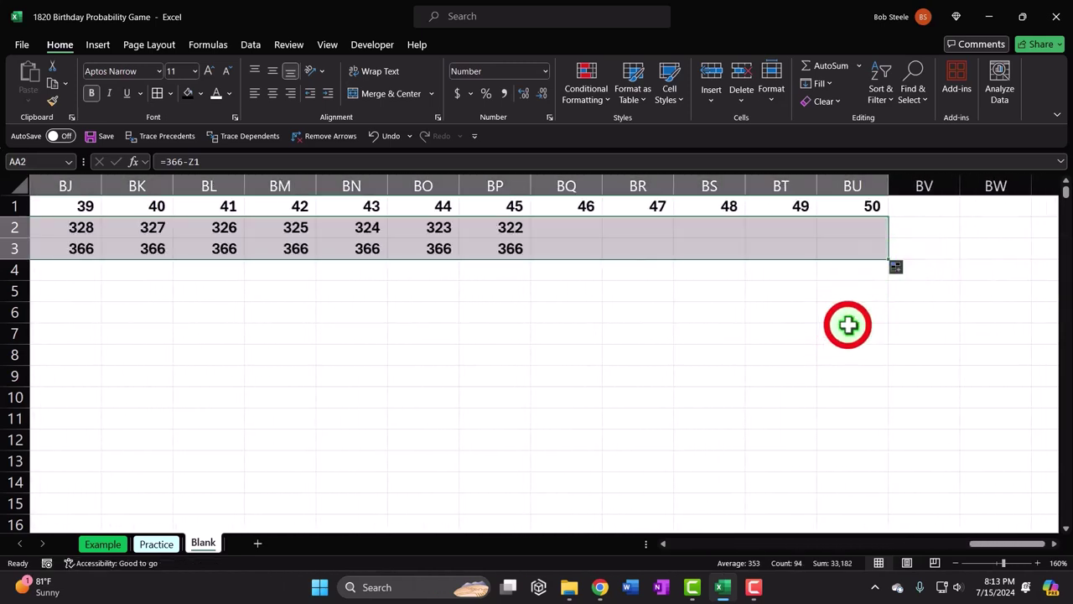
Step: Inspect the final Days and Total days formulas in BU2 and BU3
click(863, 225)
double_click(863, 225)
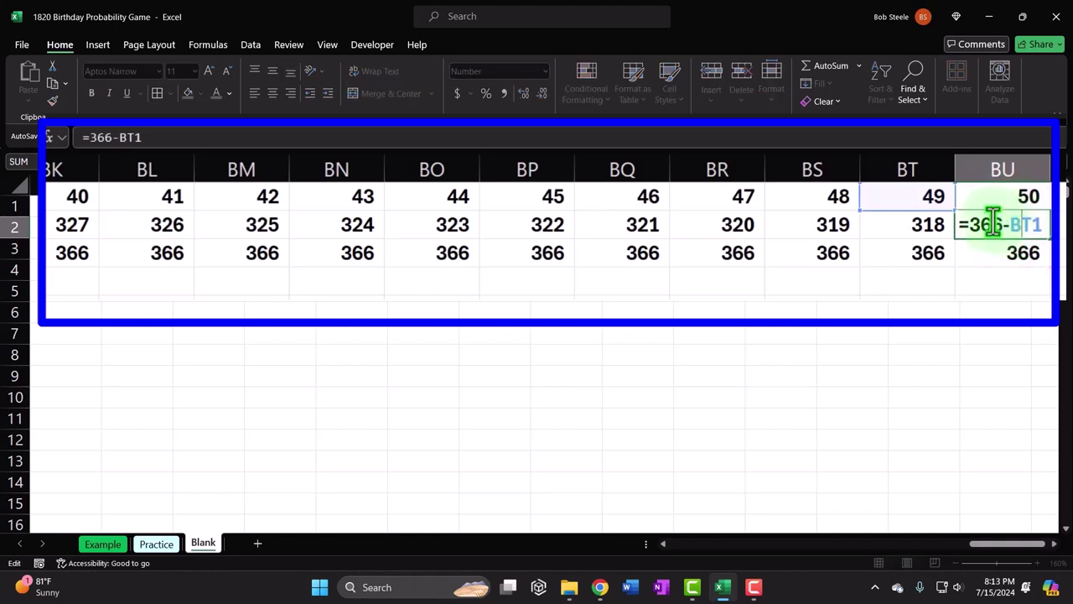
key(Return)
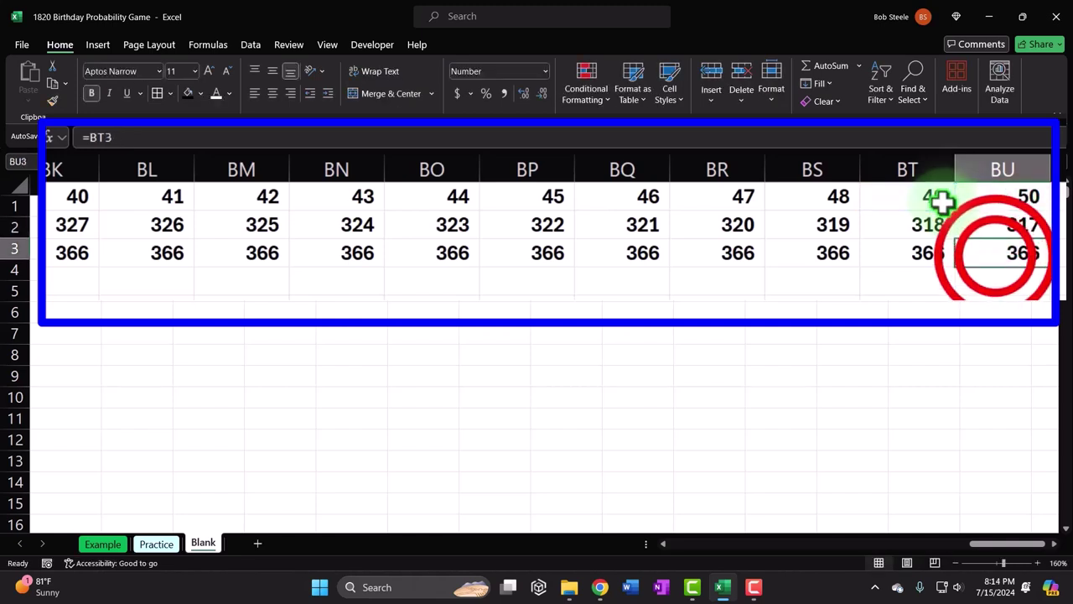
double_click(995, 256)
key(Return)
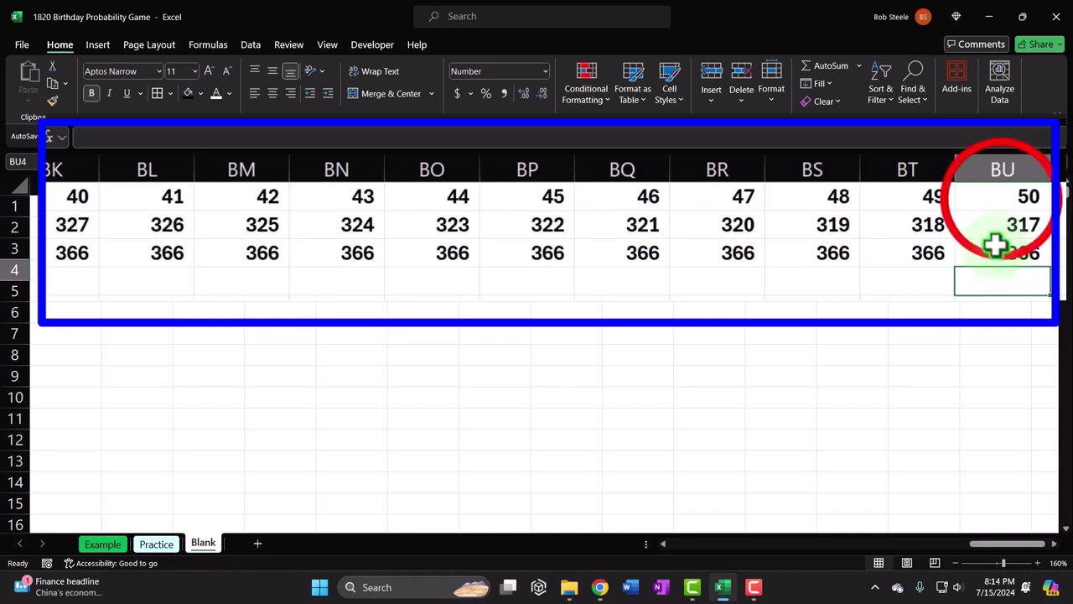
drag(852, 208, 283, 65)
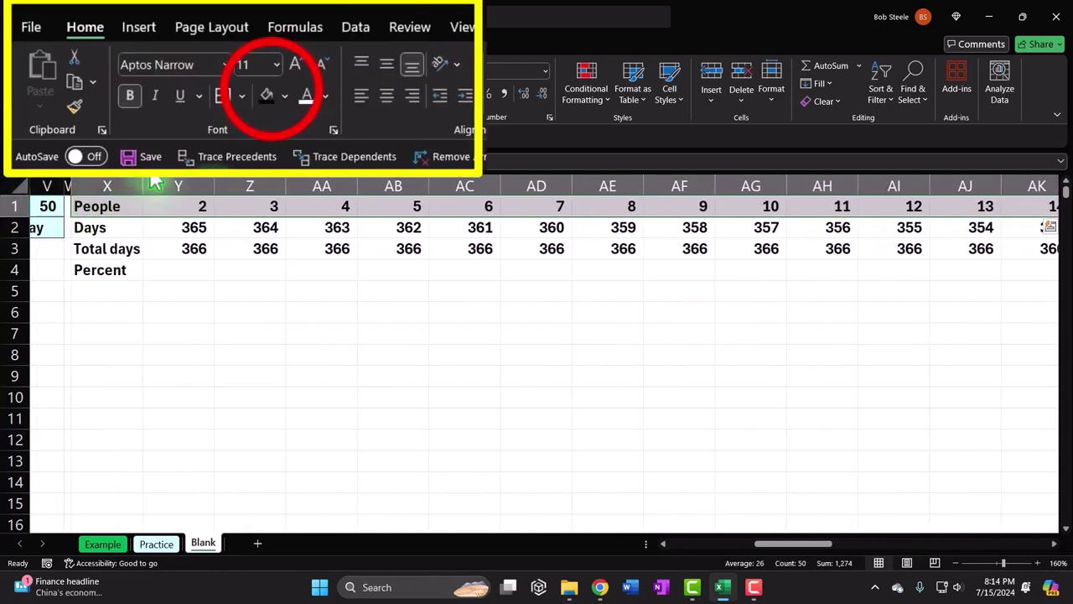
Step: Give the People header row and X-column labels a black fill with white text
click(275, 96)
click(306, 96)
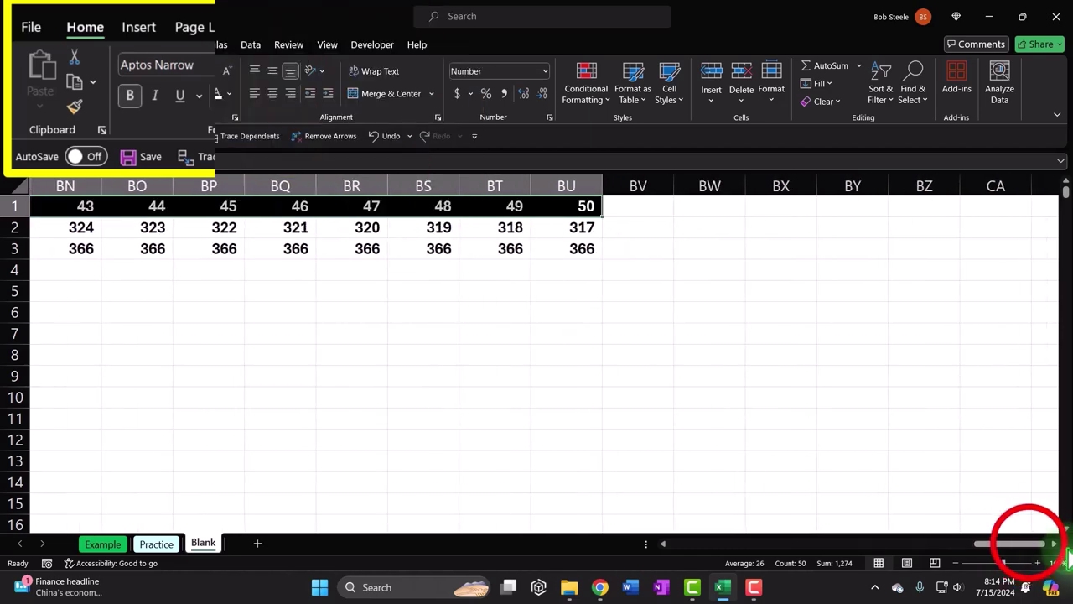
drag(1025, 544, 788, 555)
drag(228, 211, 221, 269)
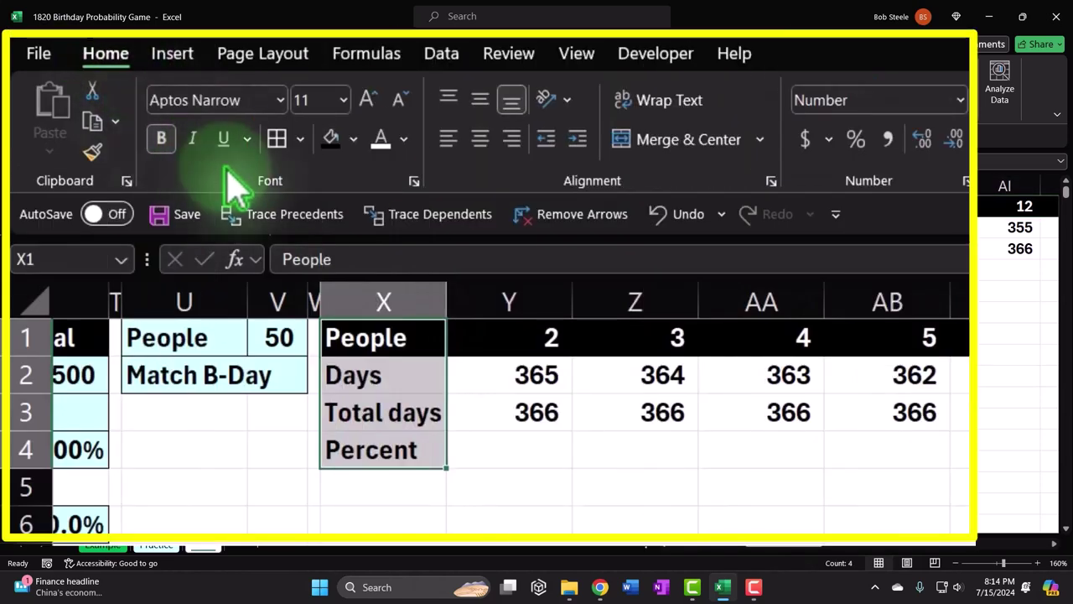
click(187, 95)
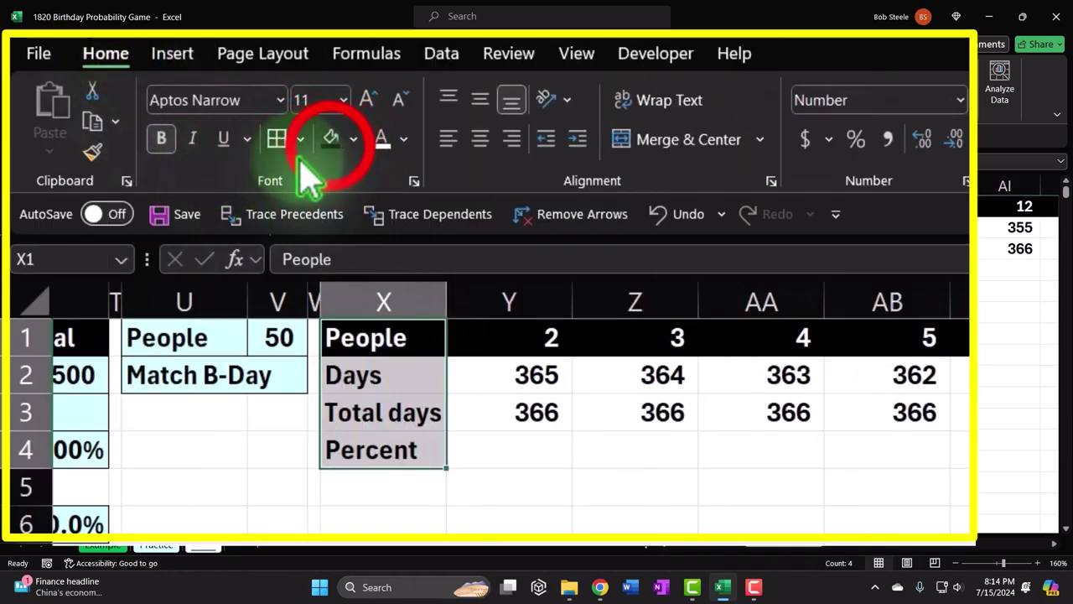
click(385, 142)
click(526, 457)
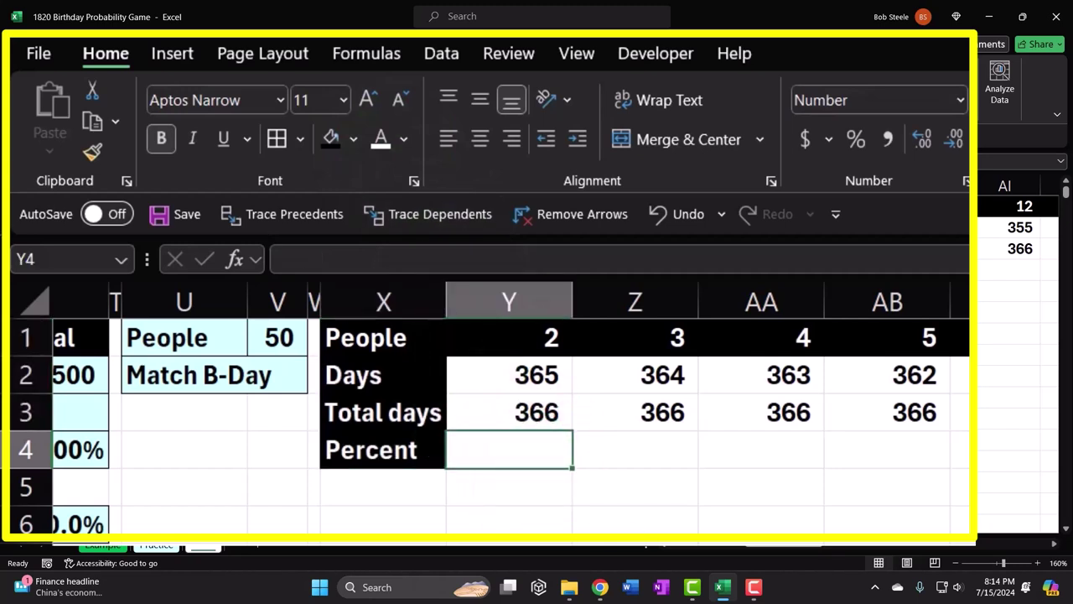
Step: Enter =Y2/Y3 in Y4 as a two-decimal percentage showing 99.73%
text(=)
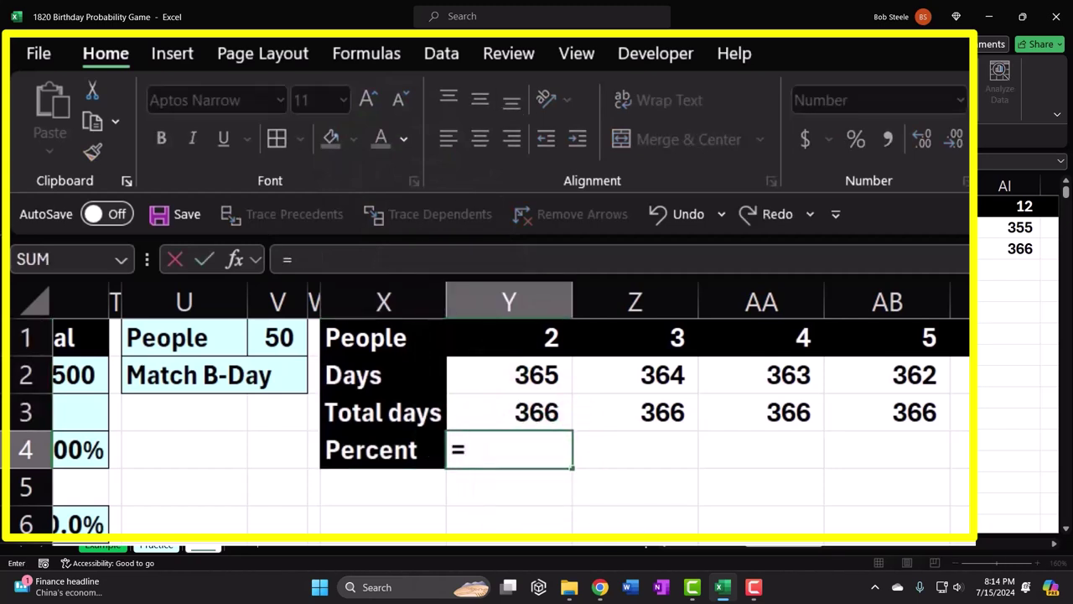
click(510, 375)
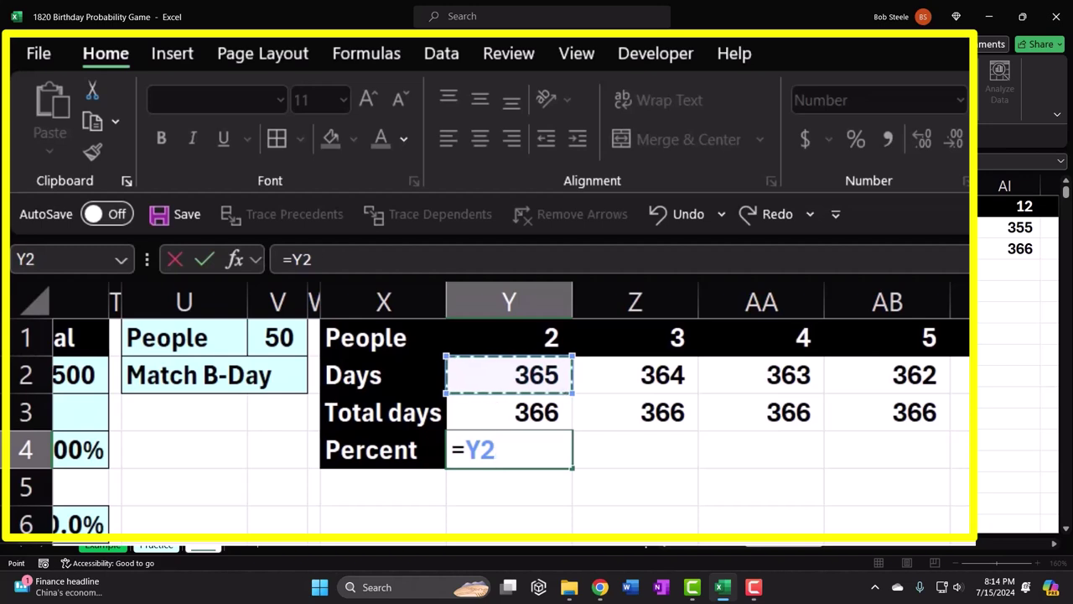
text(/)
click(510, 412)
key(Return)
click(510, 449)
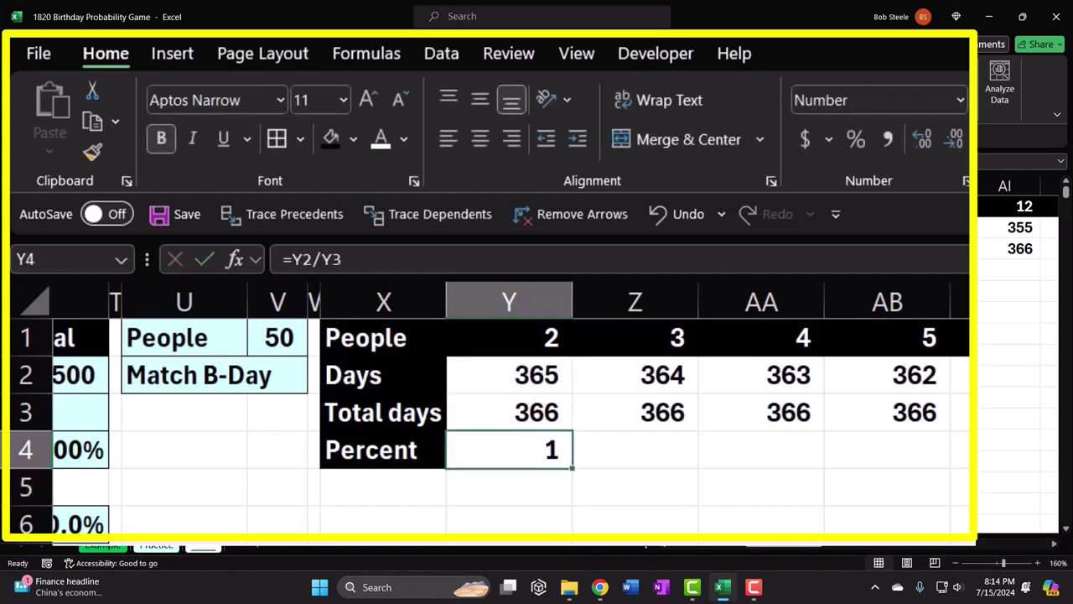
click(856, 140)
click(917, 139)
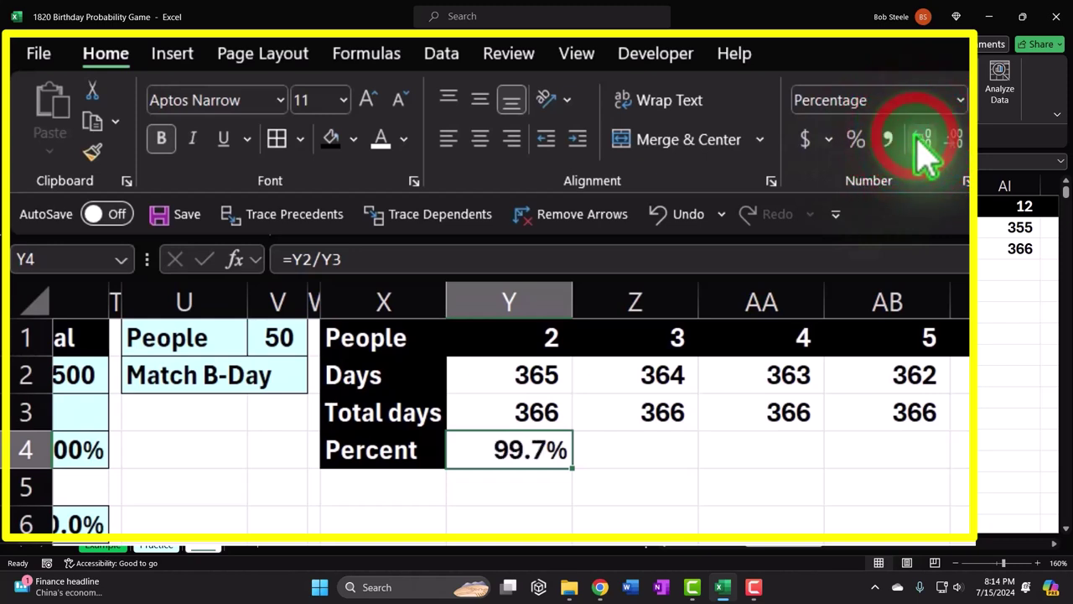
click(917, 140)
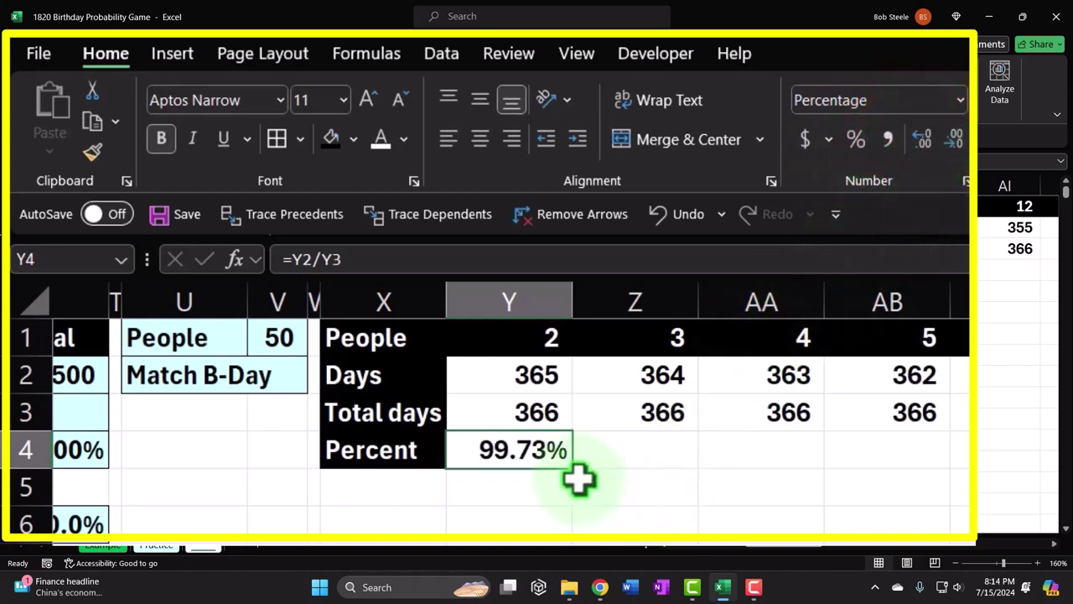
Step: Fill the Percent formula to BU4, down to 86.61%, and narrow columns Y:BU
drag(574, 468, 898, 481)
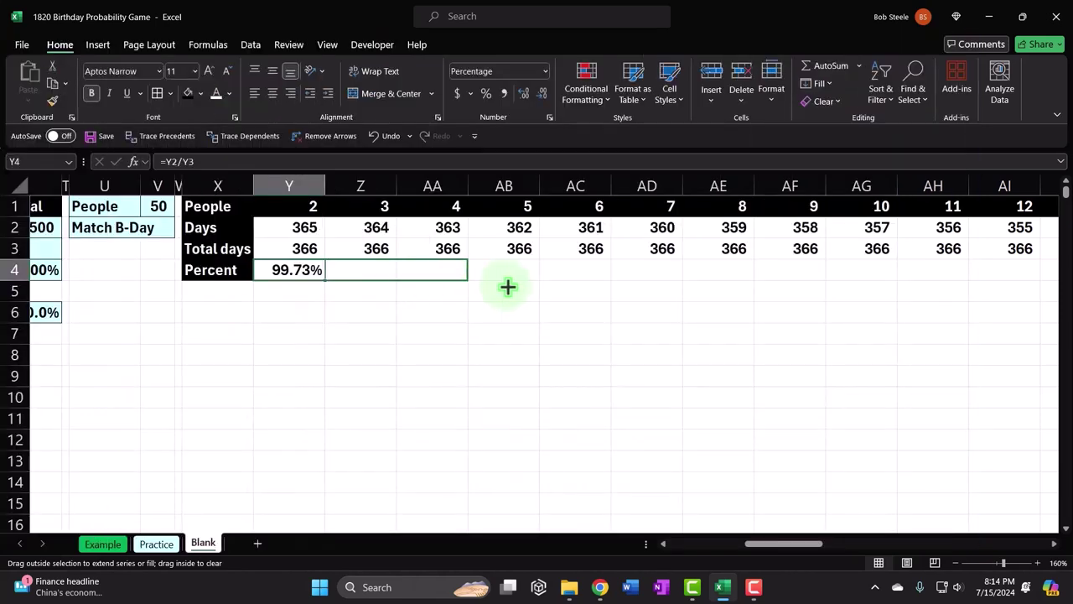
drag(508, 287, 951, 304)
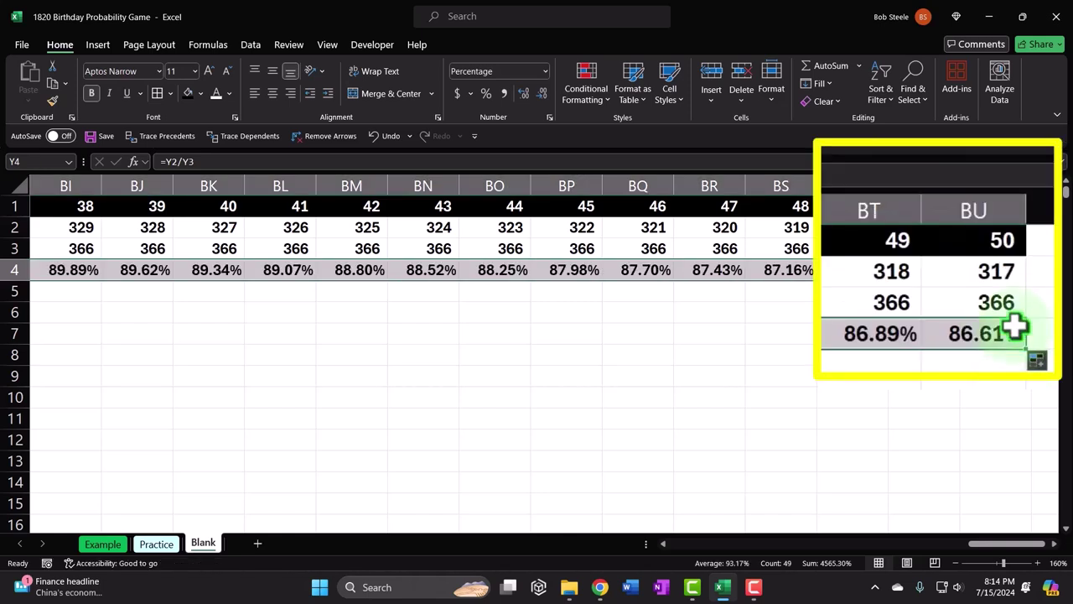
click(973, 244)
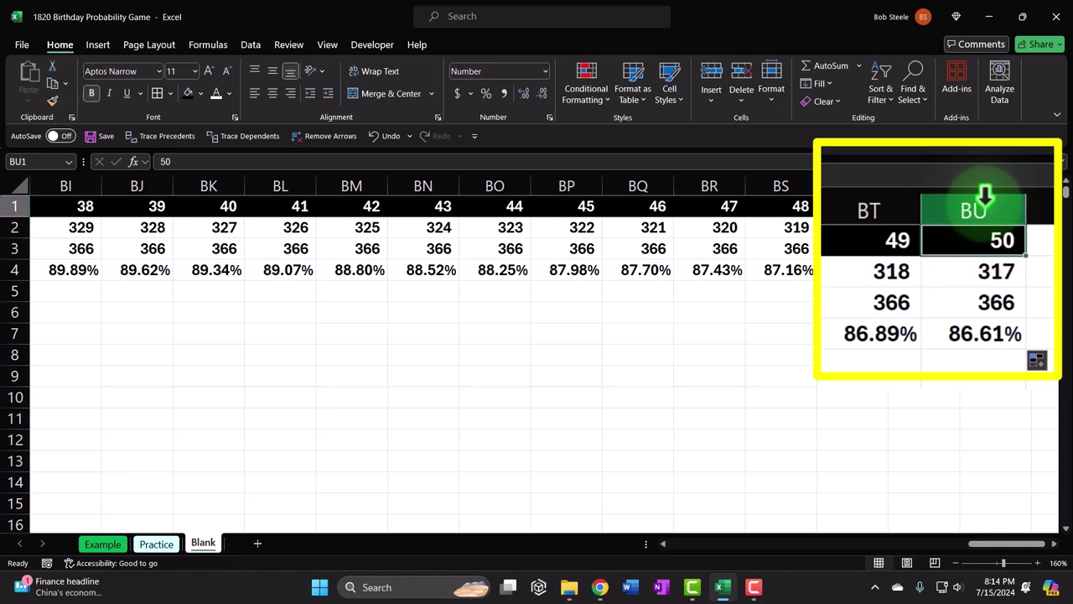
drag(930, 185, 148, 185)
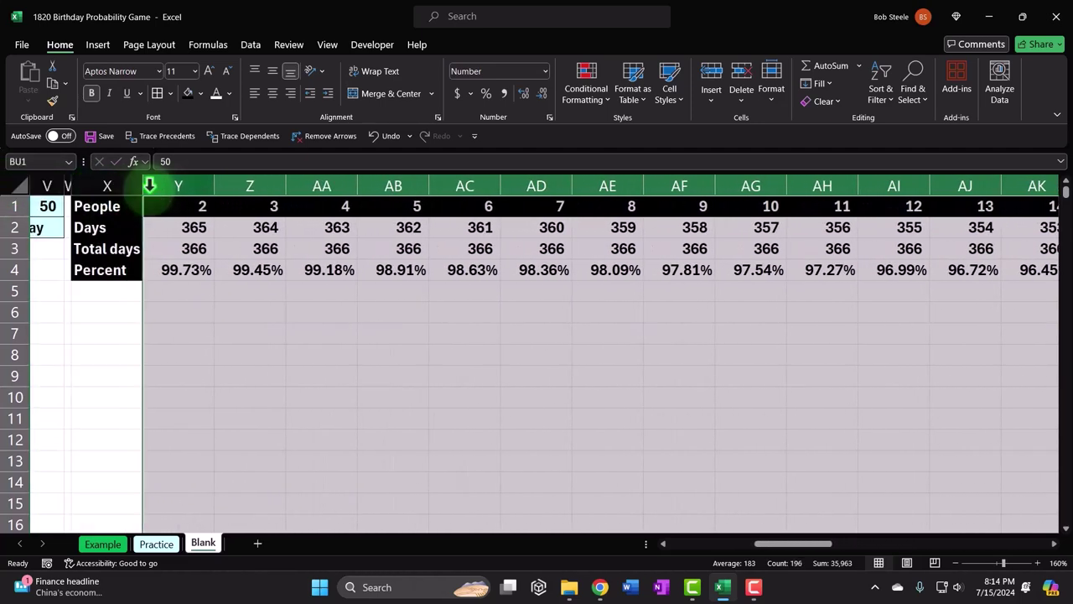
click(215, 188)
drag(216, 188, 201, 188)
click(251, 349)
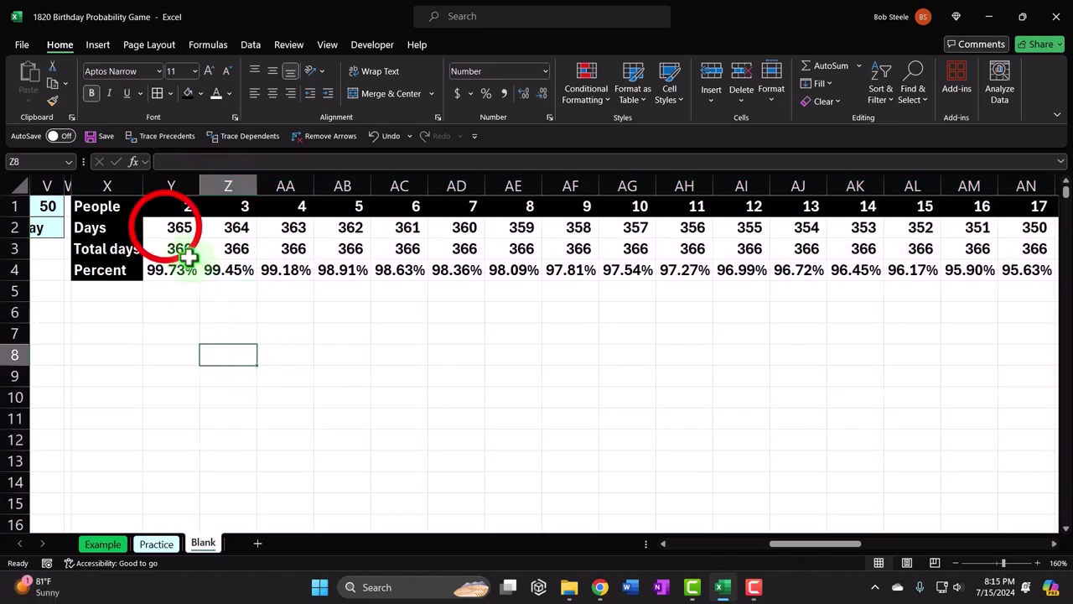
drag(165, 226, 1065, 262)
drag(1066, 260, 929, 263)
Step: Apply All Borders and the light cyan fill to the Y2:BU4 values
click(243, 126)
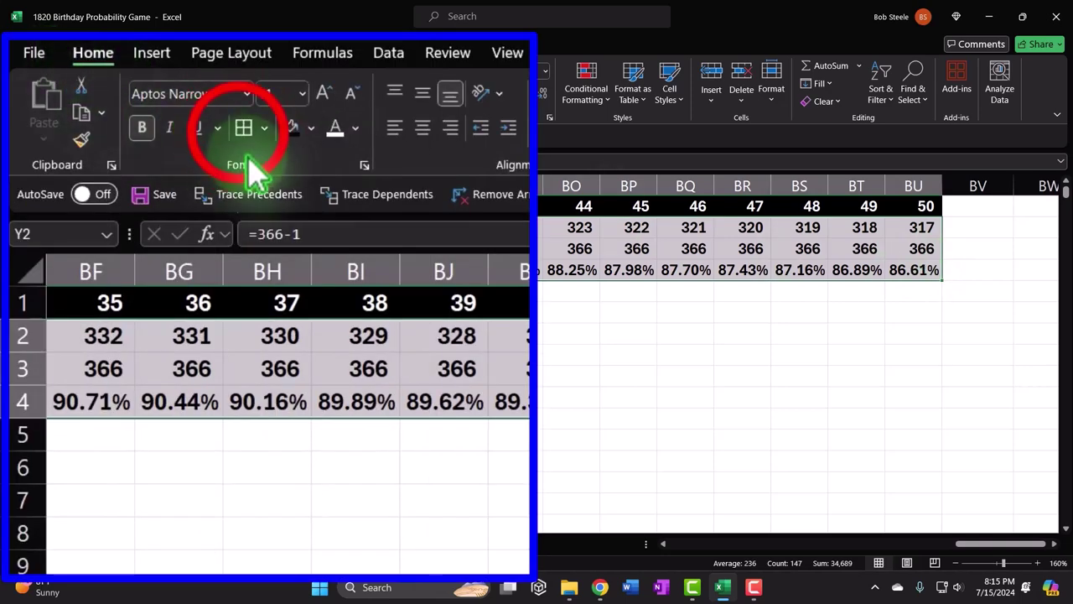
click(311, 127)
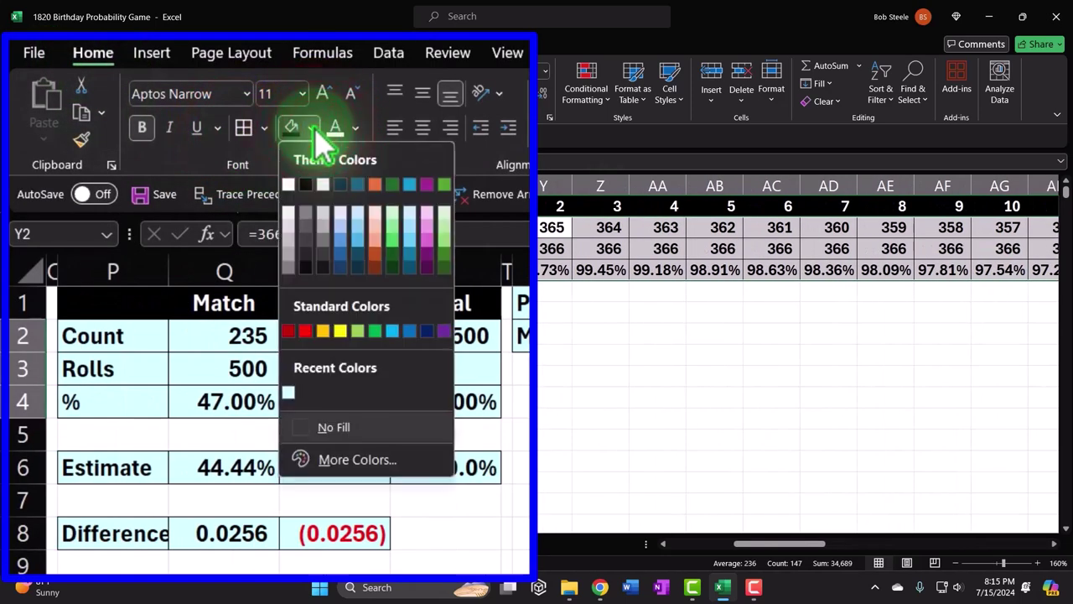
click(289, 391)
click(576, 342)
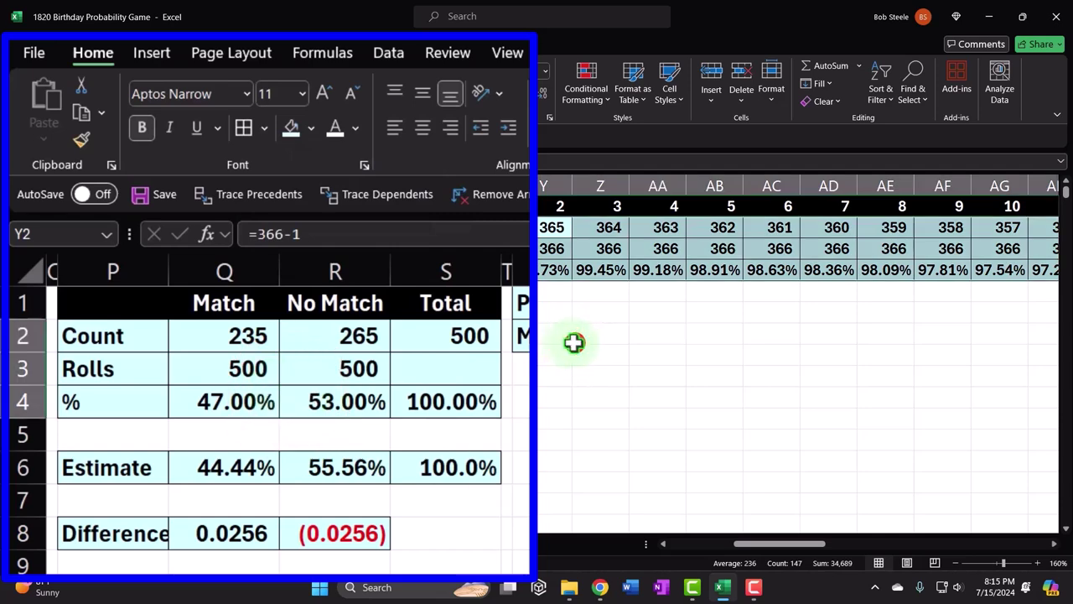
Step: Move to BV1, the first empty column after the 50-people column
click(602, 285)
key(Right)
key(Right)
key(Right)
key(Right)
key(Right)
key(Right)
key(Right)
key(Right)
key(Right)
key(Right)
key(Right)
key(Right)
key(Right)
key(Right)
key(Right)
key(Right)
key(Right)
key(Right)
key(Right)
key(Right)
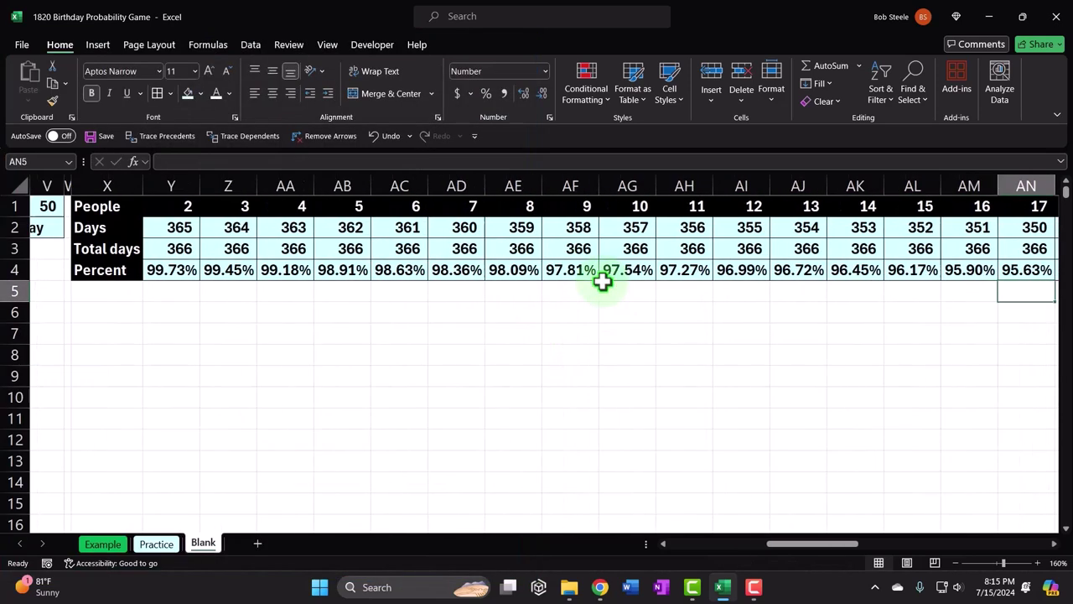
key(Right)
key(Right)
key(Right)
key(Right)
key(Right)
key(Right)
key(Right)
key(Right)
key(Right)
key(Right)
key(Right)
key(Right)
key(Right)
key(Up)
key(Up)
key(Up)
key(Up)
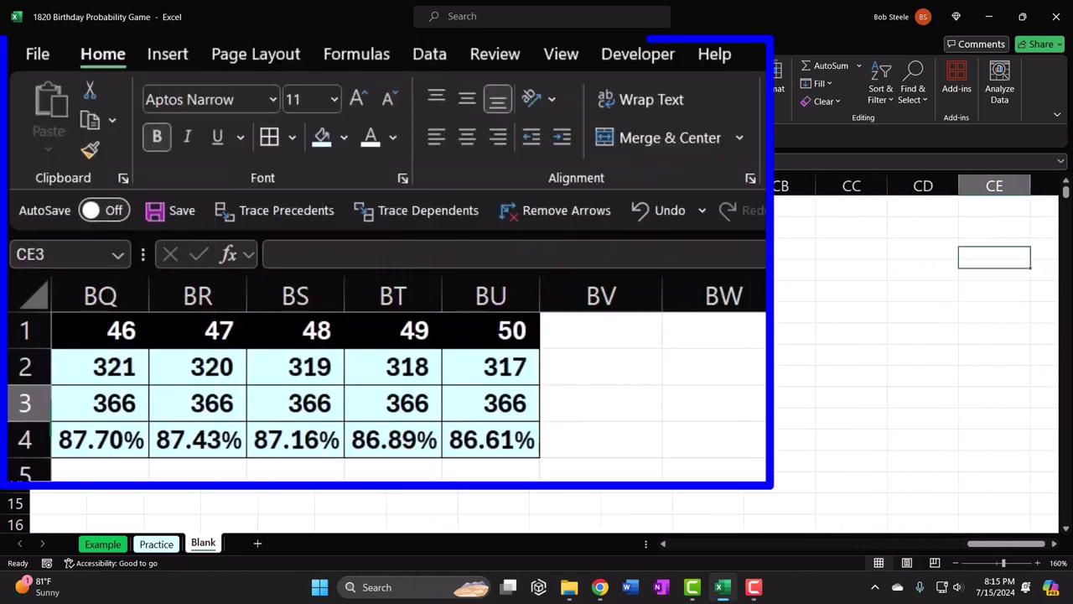
key(Left)
key(Left)
key(Left)
key(Left)
key(Left)
key(Left)
key(Left)
key(Left)
key(Left)
key(Left)
key(Right)
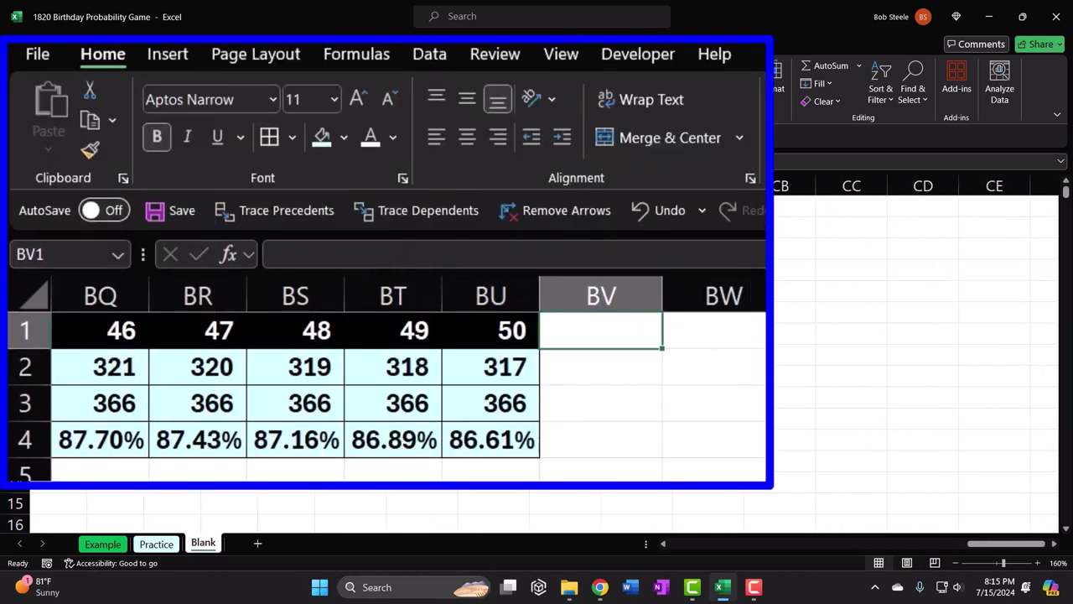
Step: Label BV1 'Total' and enter =PRODUCT(Y2:BU2) in BV2
text(Total)
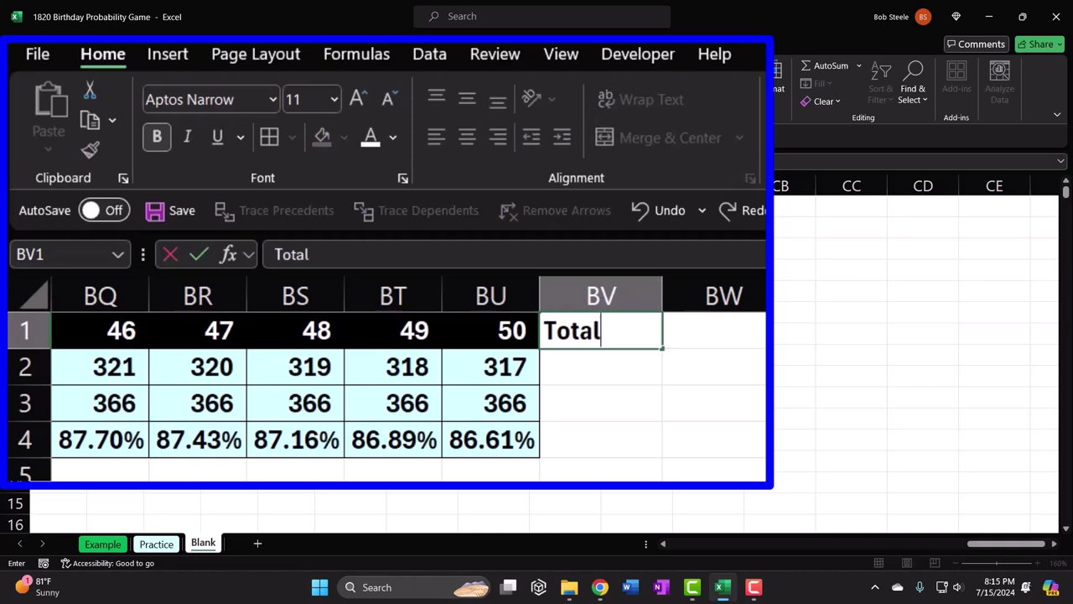
key(Return)
text(=prod)
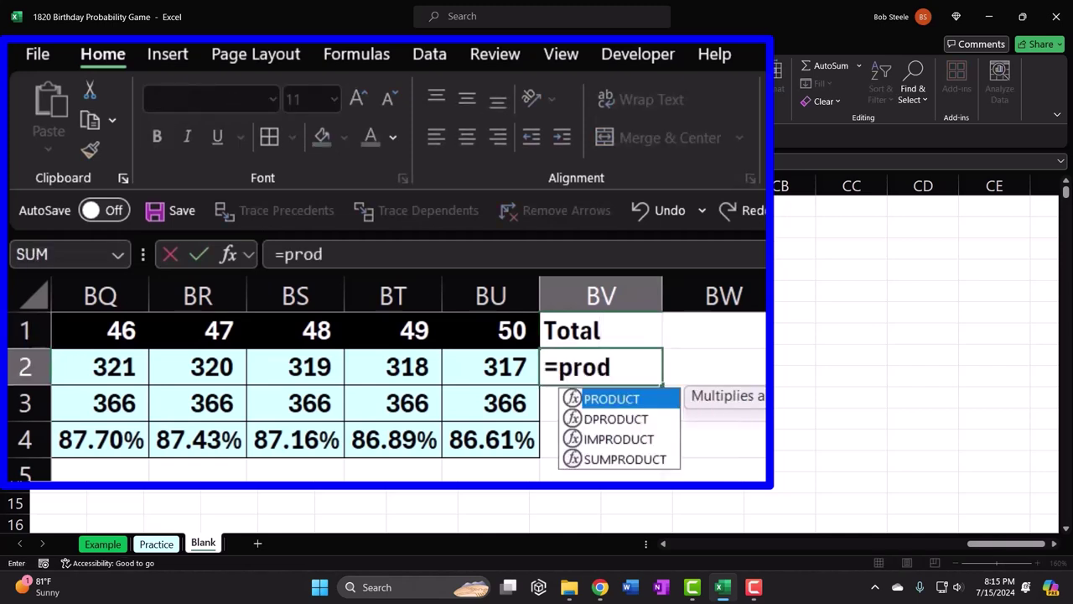
key(Tab)
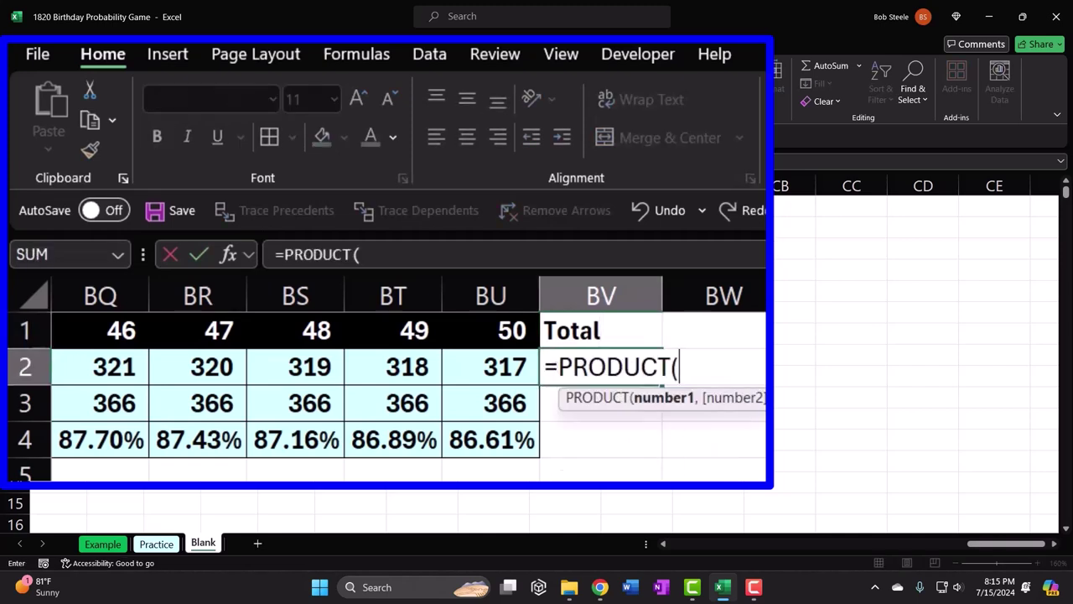
key(Left)
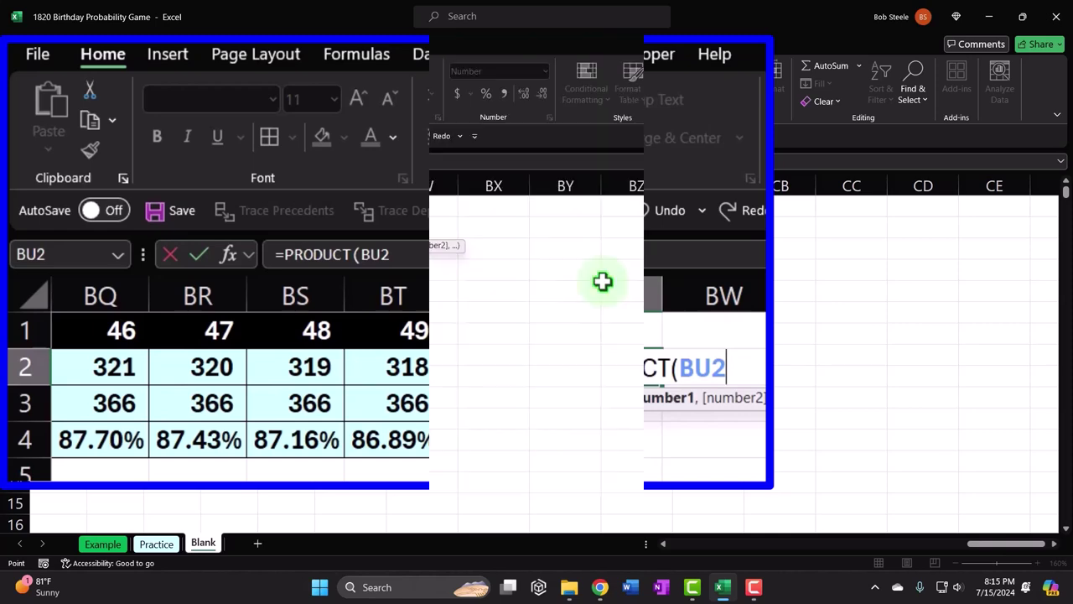
key(ctrl+shift+Left)
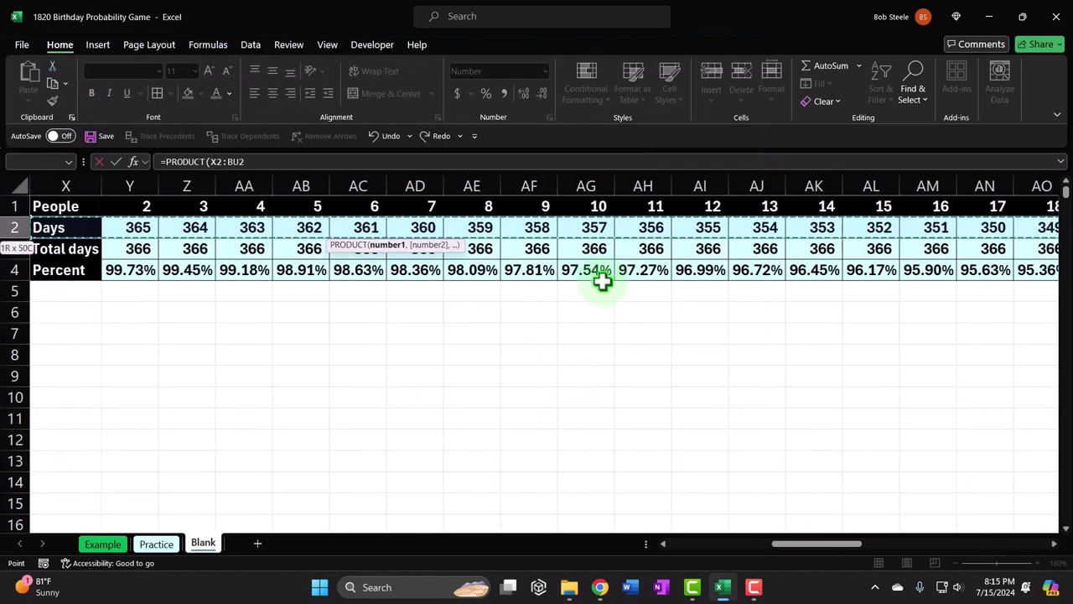
key(shift+Right)
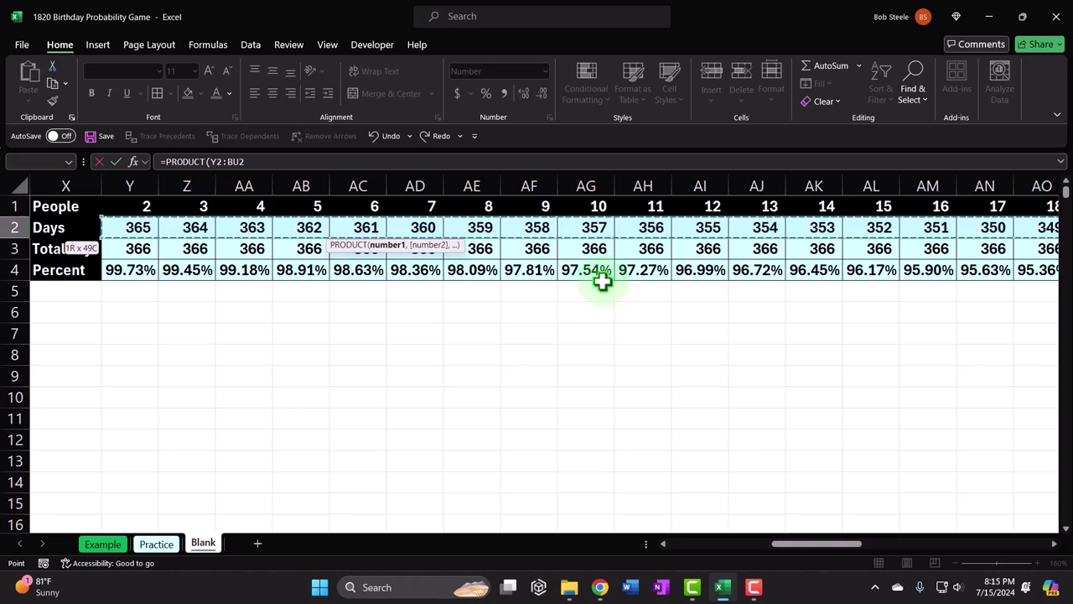
key(Return)
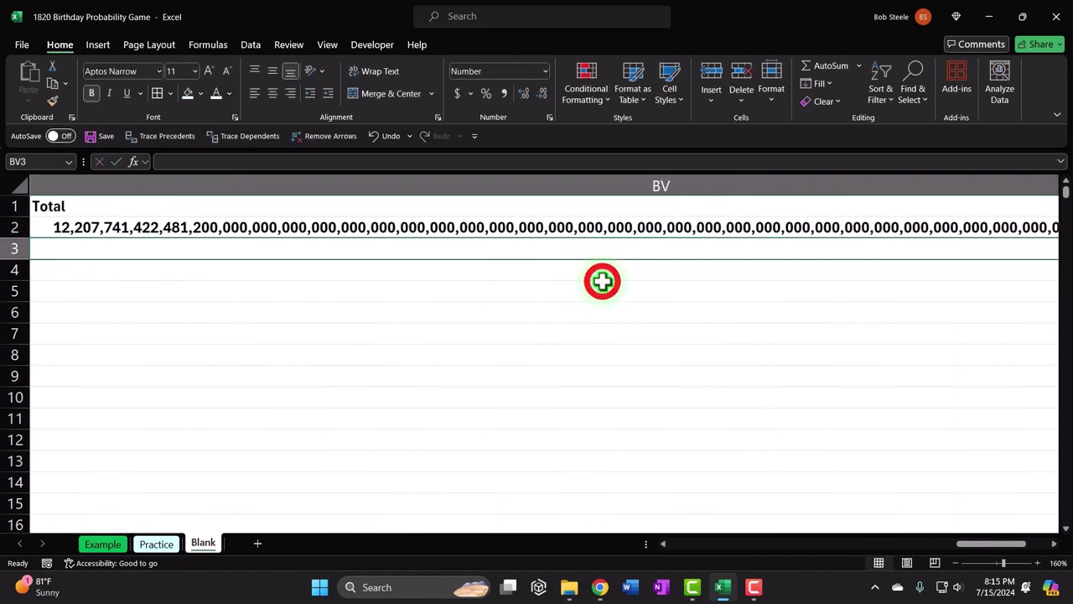
Step: Copy the PRODUCT formula down into BV3 to multiply the Total days
click(602, 282)
scroll(602, 282, down, 4)
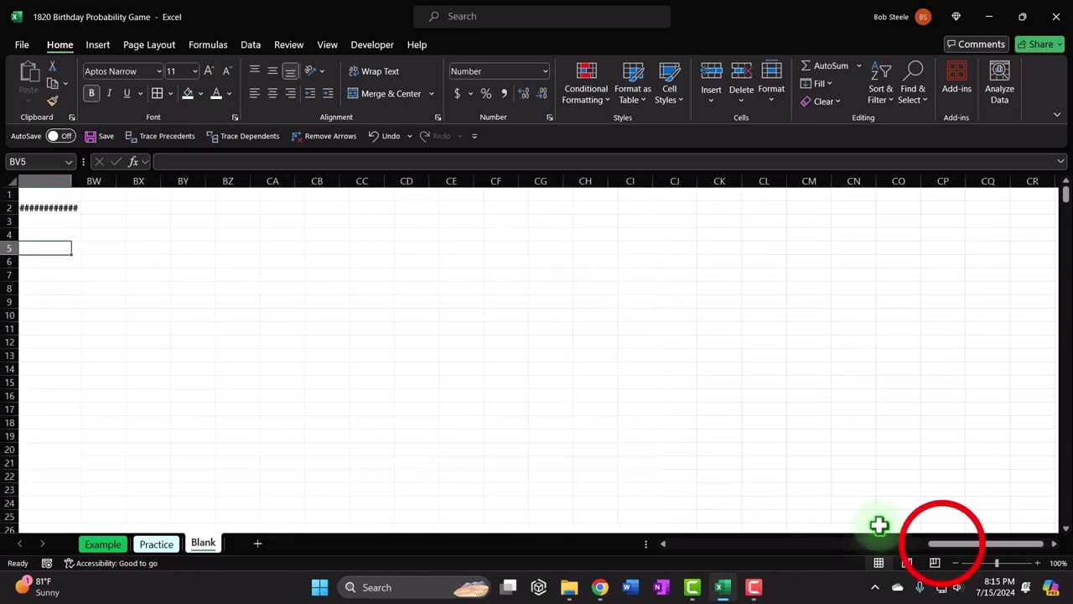
mouse_move(939, 544)
mouse_down()
mouse_move(931, 547)
mouse_move(949, 551)
mouse_up()
click(1007, 210)
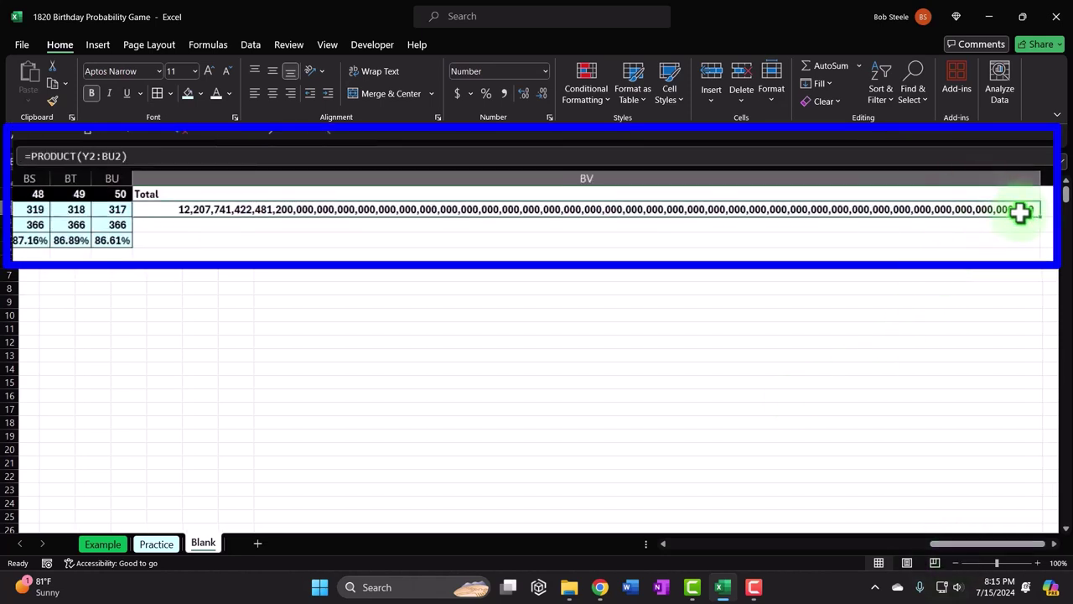
drag(1043, 228, 1042, 232)
click(231, 243)
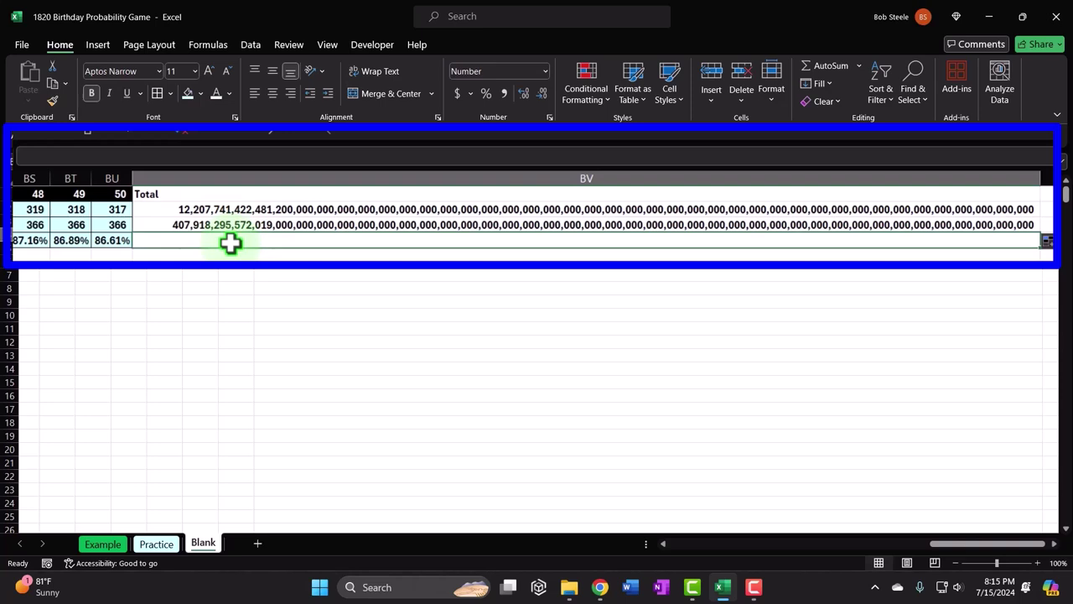
Step: Enter =BV2/BV3 in BV4 as a percentage, then undo the decimal and percent formatting
text(=)
key(Up)
key(Up)
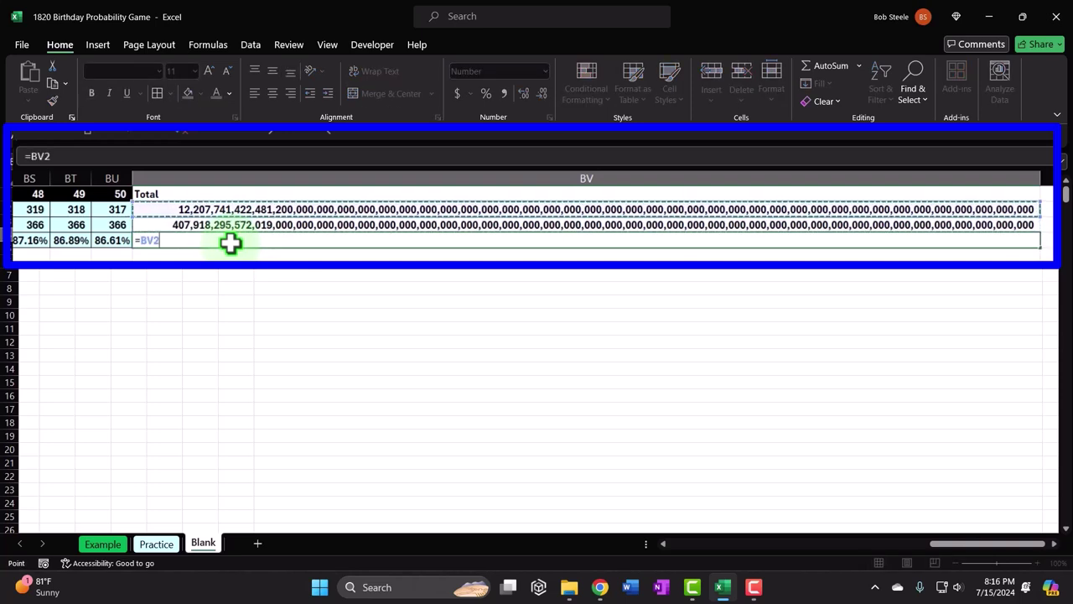
text(/)
key(Up)
key(Return)
key(Up)
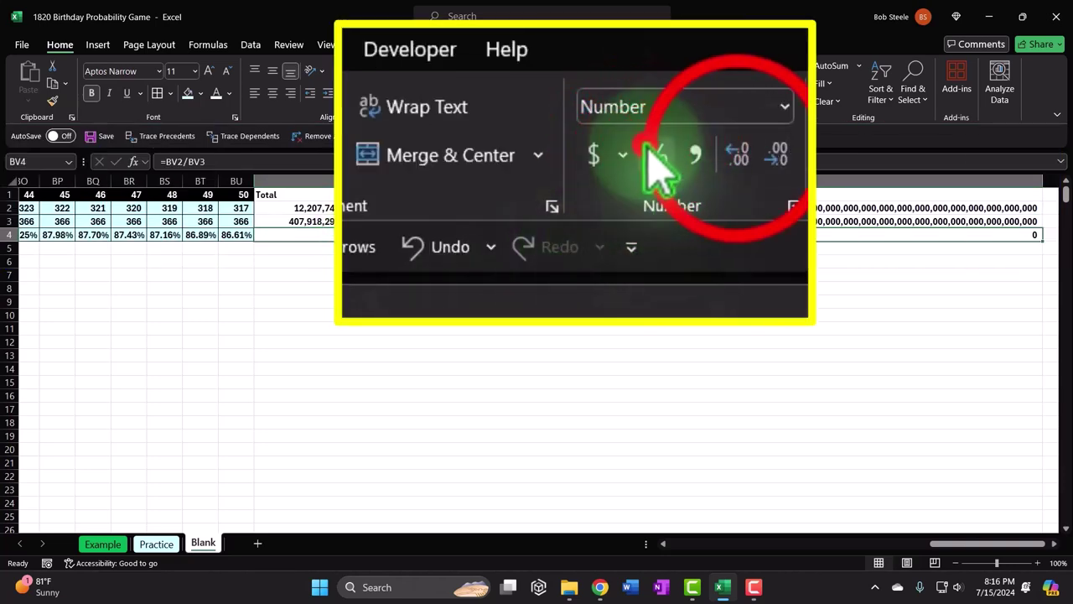
click(485, 93)
click(517, 93)
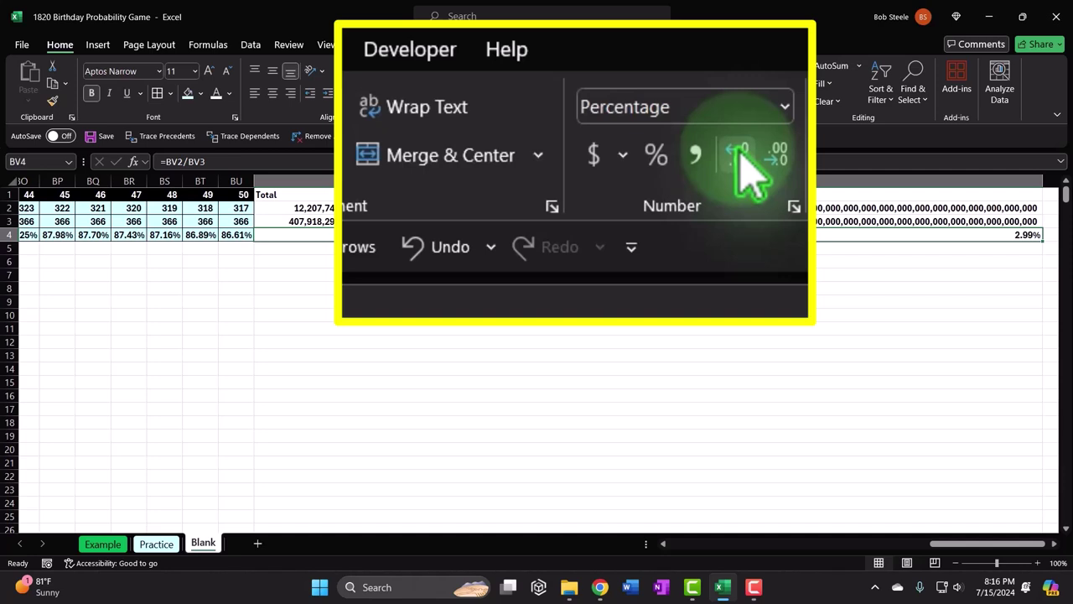
click(413, 252)
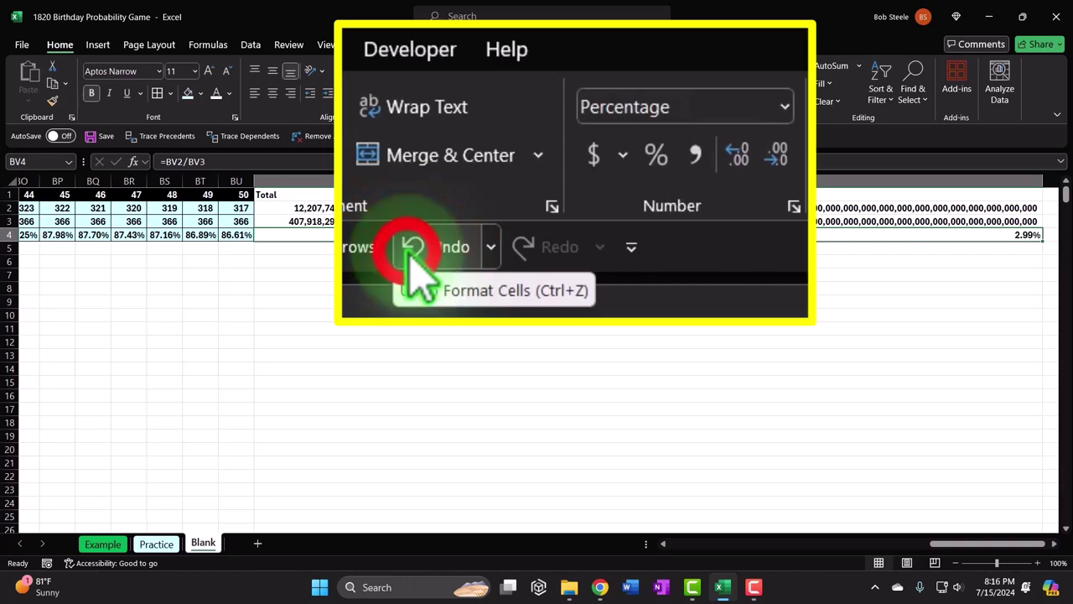
click(412, 251)
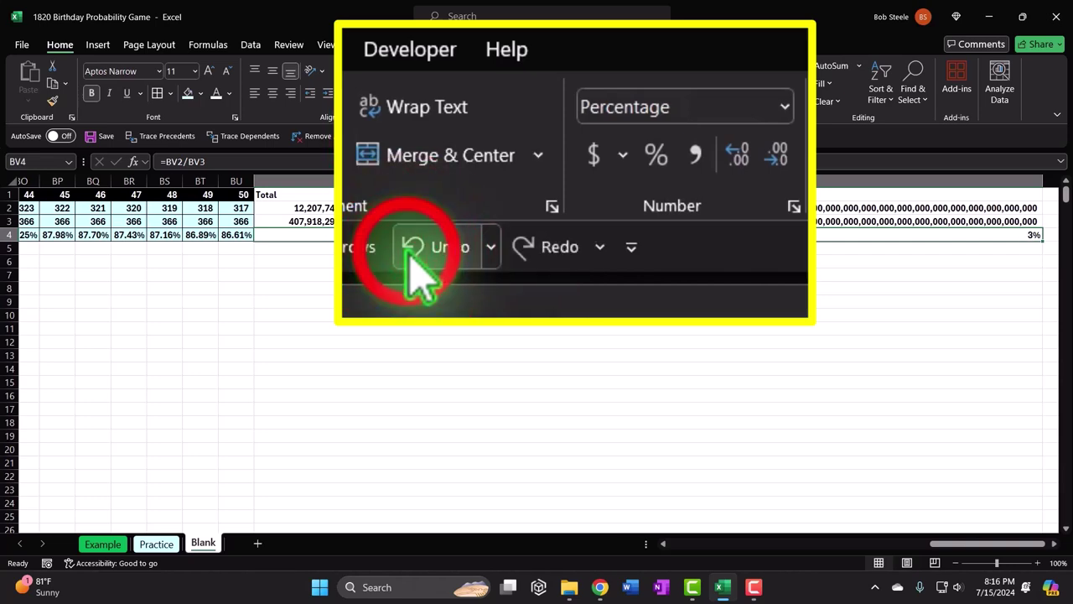
Step: Undo the earlier Total column formulas so cell BV3 is empty and selected
click(413, 252)
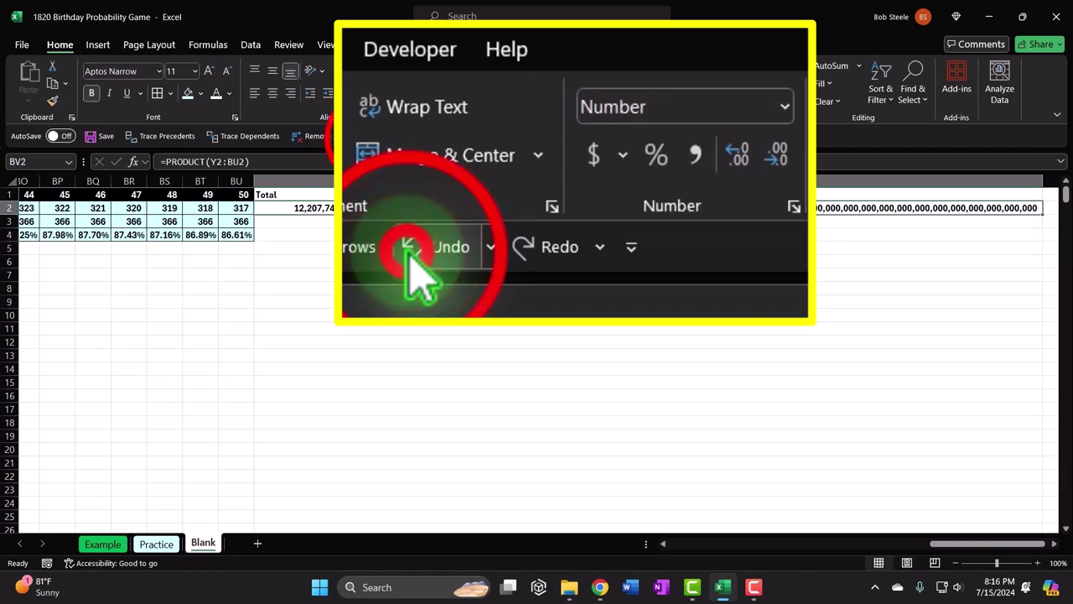
click(413, 251)
click(412, 252)
click(413, 251)
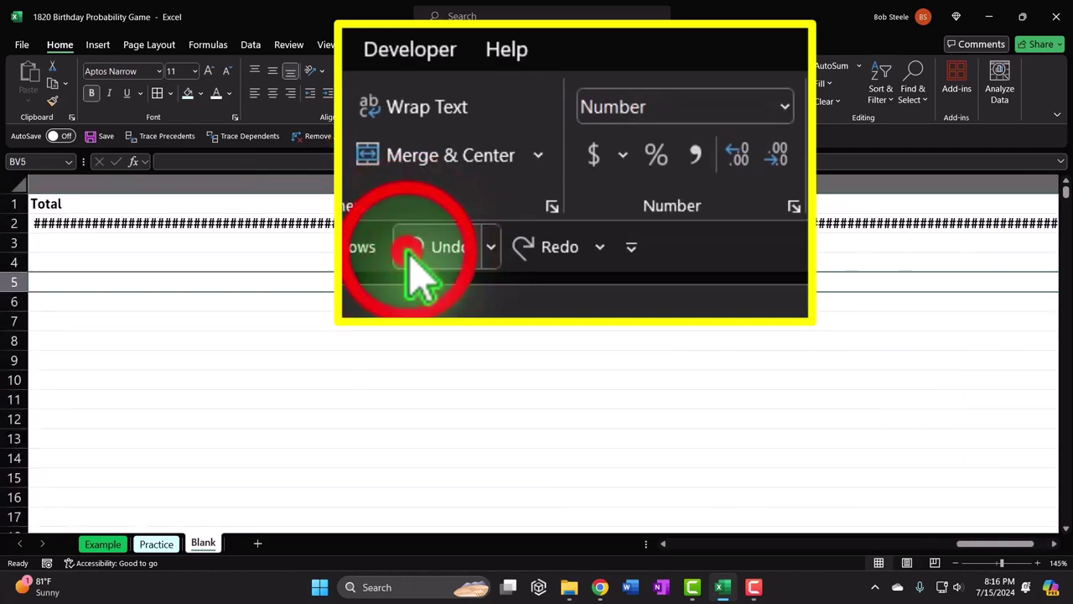
click(413, 252)
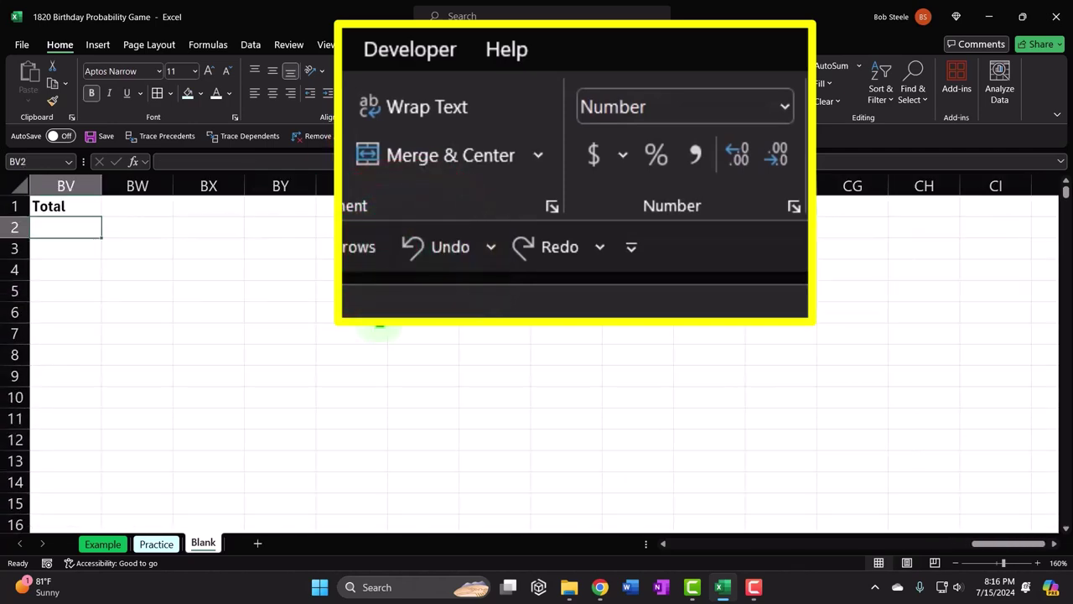
key(ctrl+z)
key(ctrl+z)
key(ctrl+z)
key(ctrl+z)
key(ctrl+z)
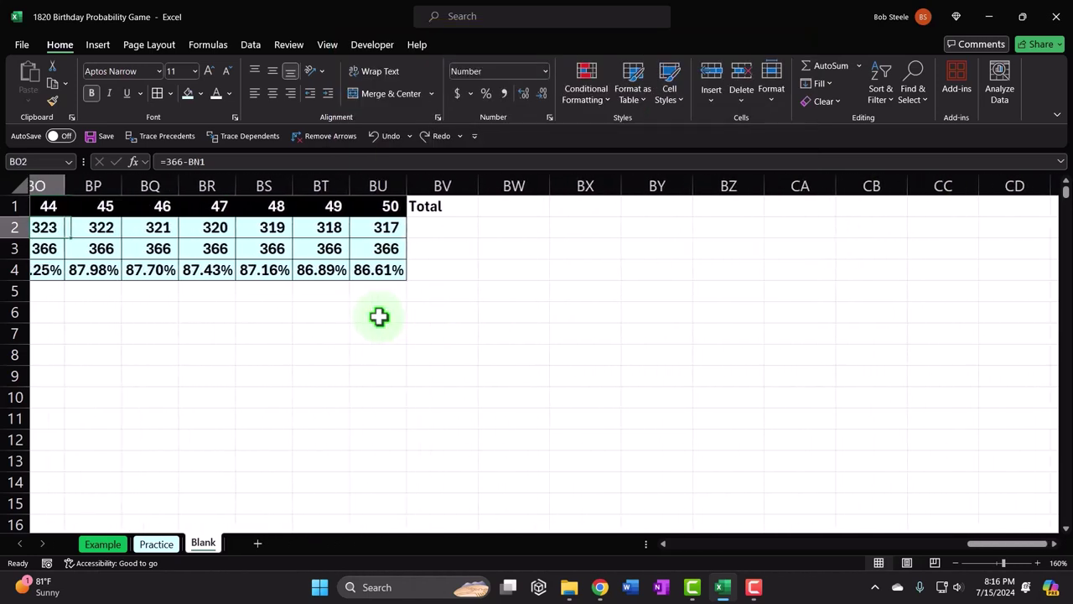
key(Right)
key(Right)
key(Right)
key(Right)
key(Right)
key(Right)
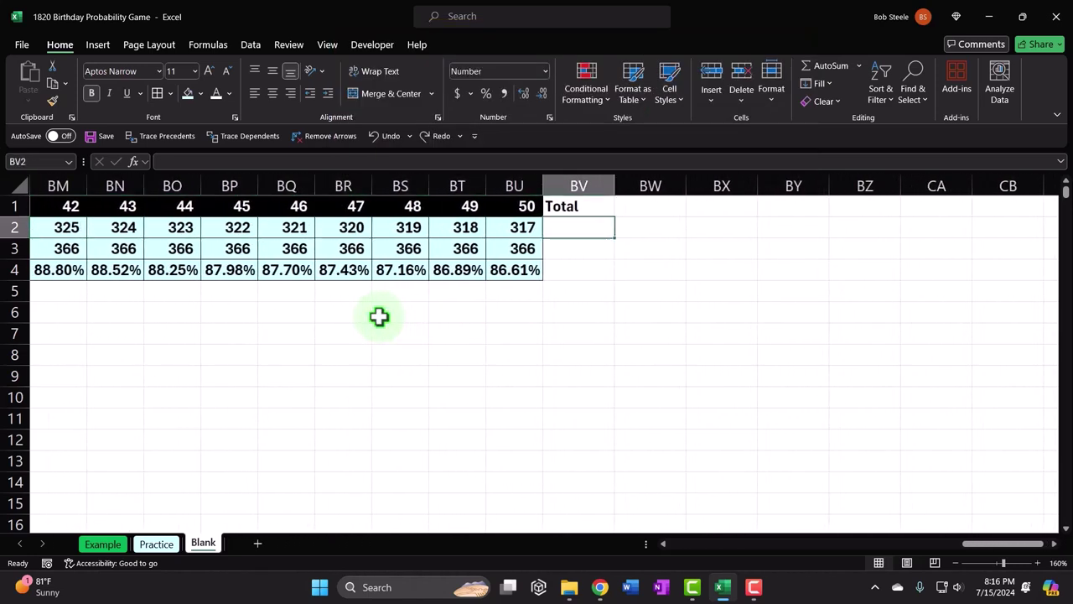
key(Down)
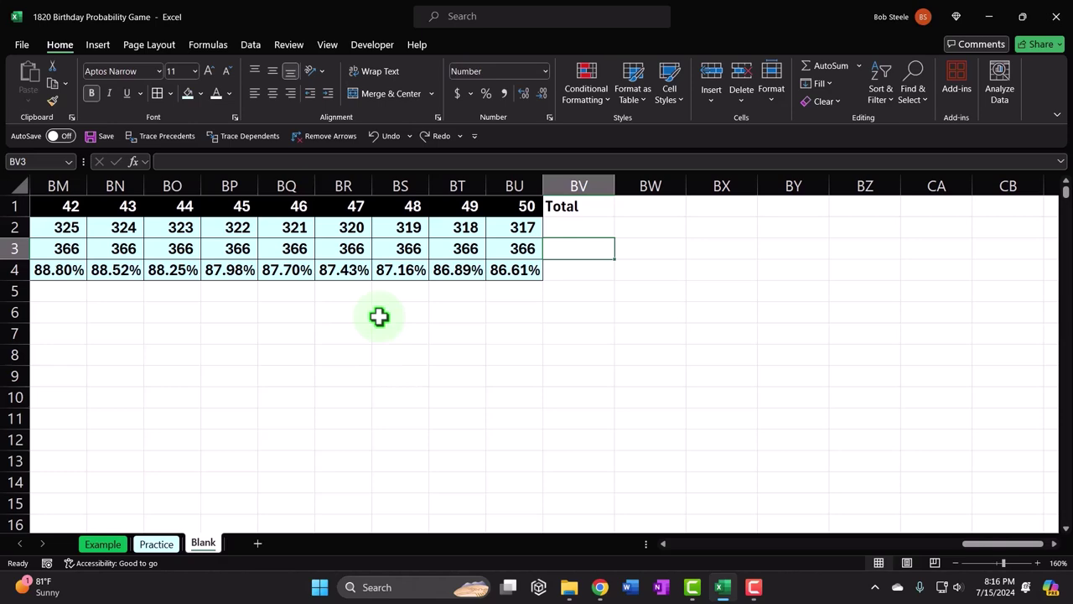
key(Down)
key(Up)
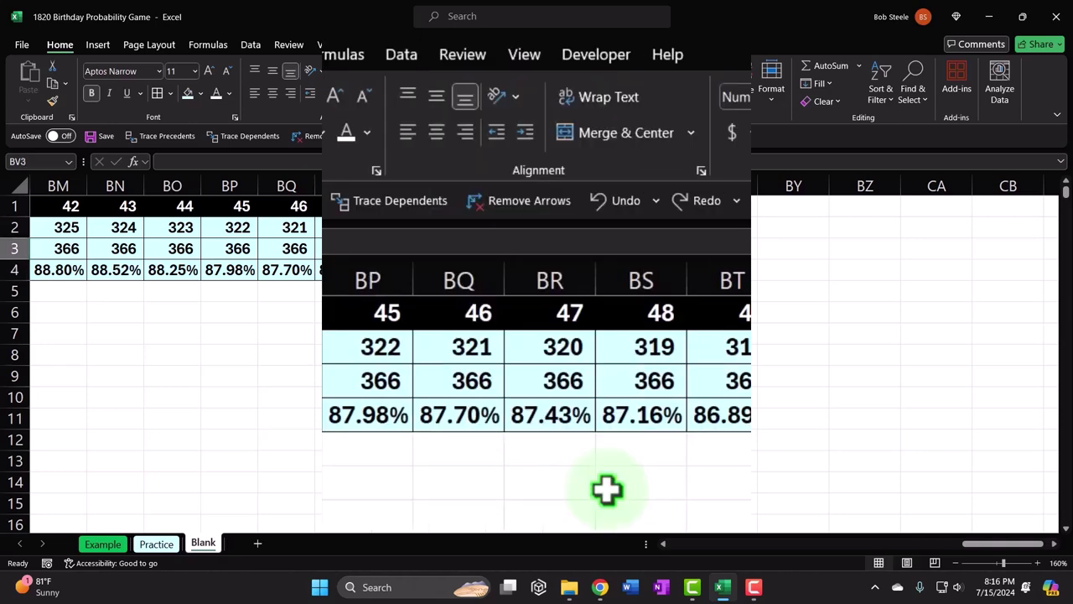
Step: Start BV3's formula with =PRODUCT(Y2:BU2) over the Days row
text(=)
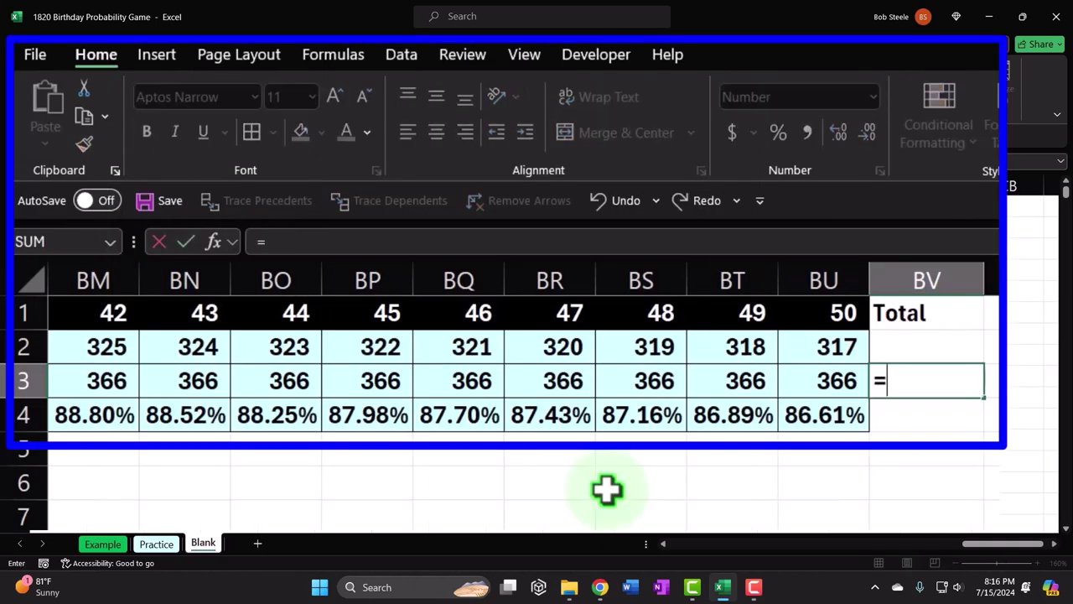
text(poro)
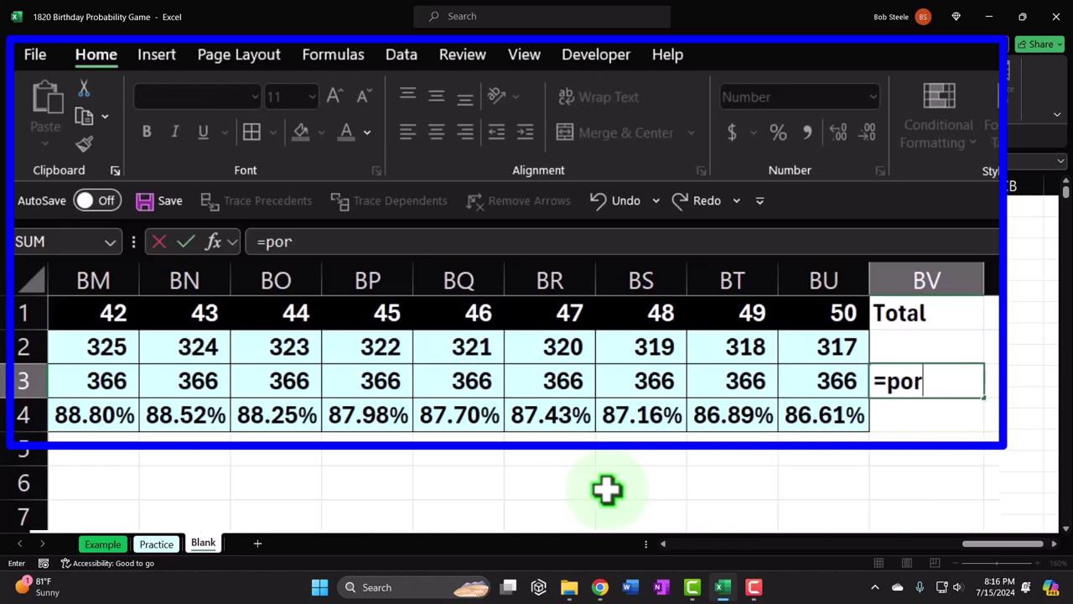
key(BackSpace)
key(BackSpace)
text(ro)
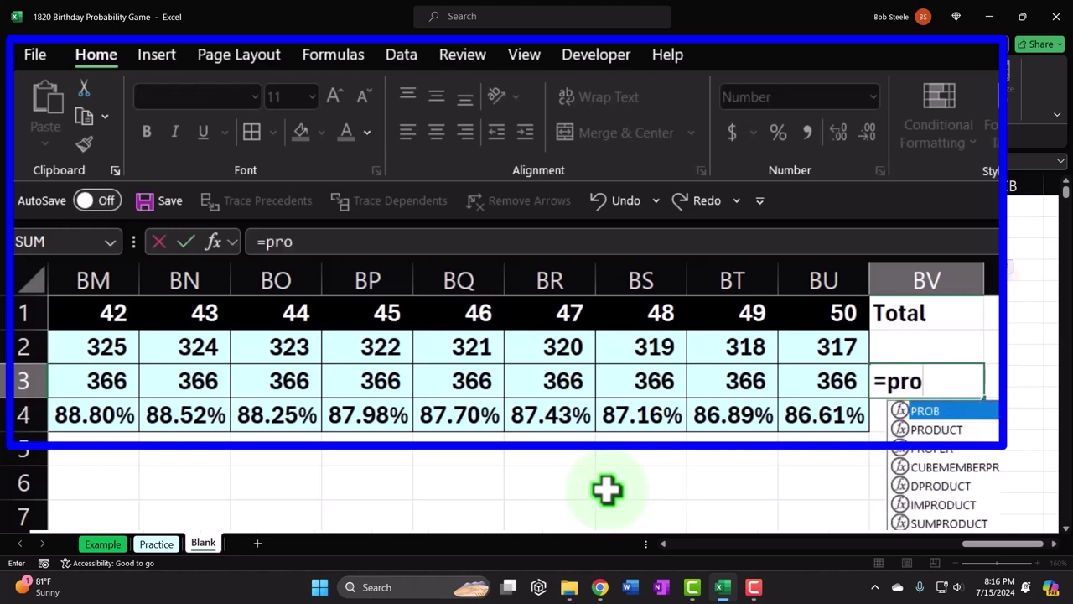
key(Down)
key(Tab)
key(Up)
key(Left)
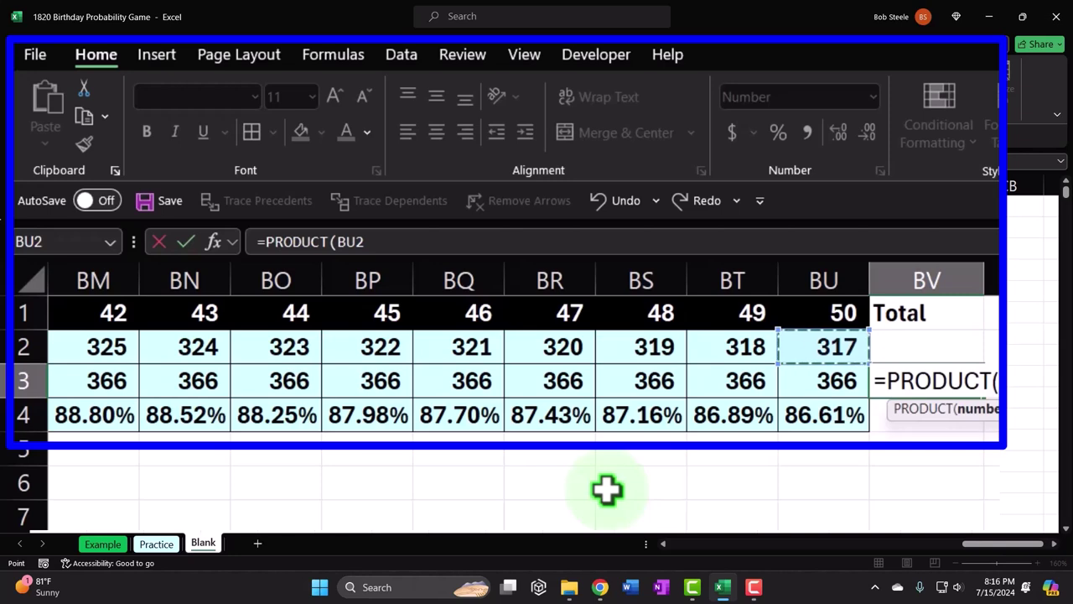
key(ctrl+shift+Left)
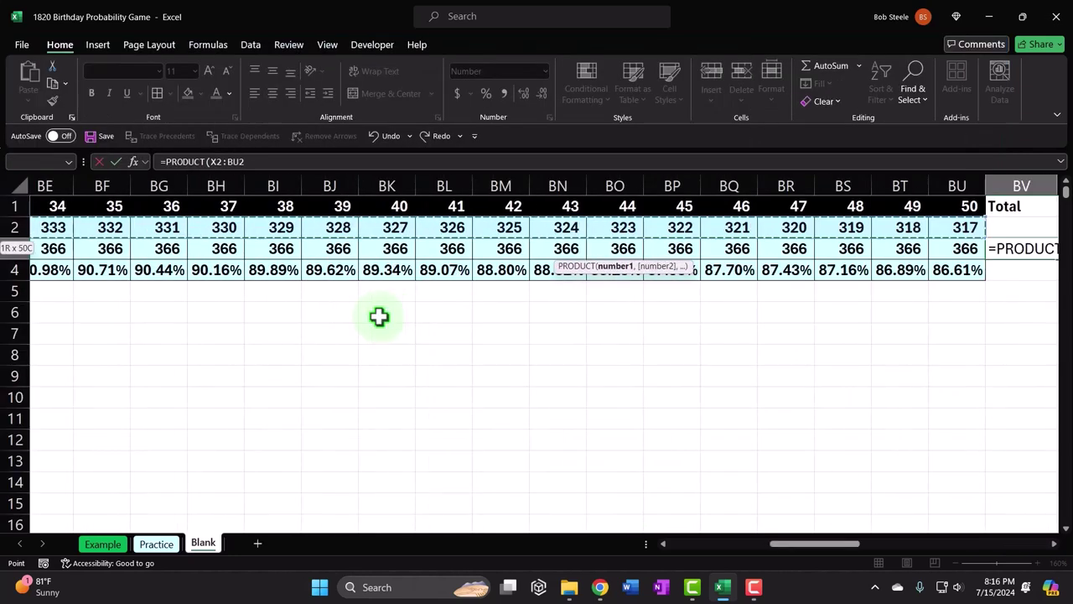
key(shift+Right)
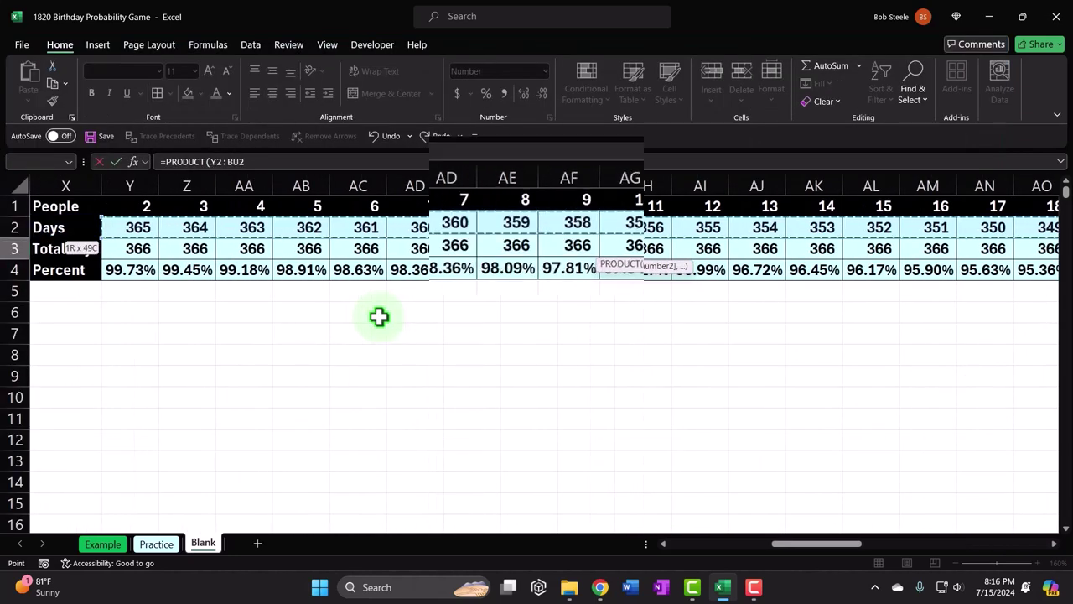
text(,)
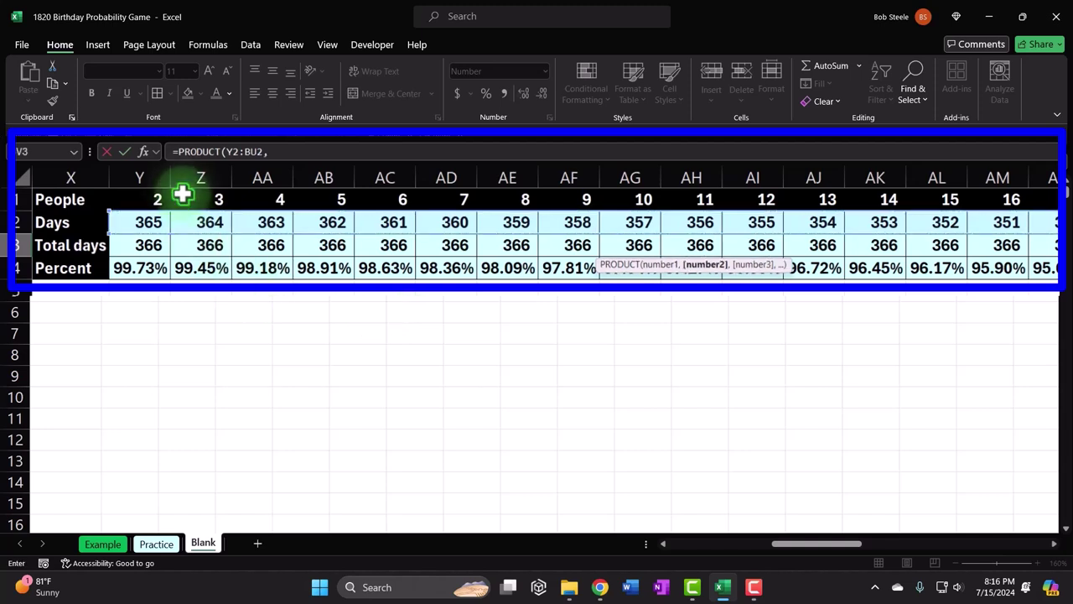
key(BackSpace)
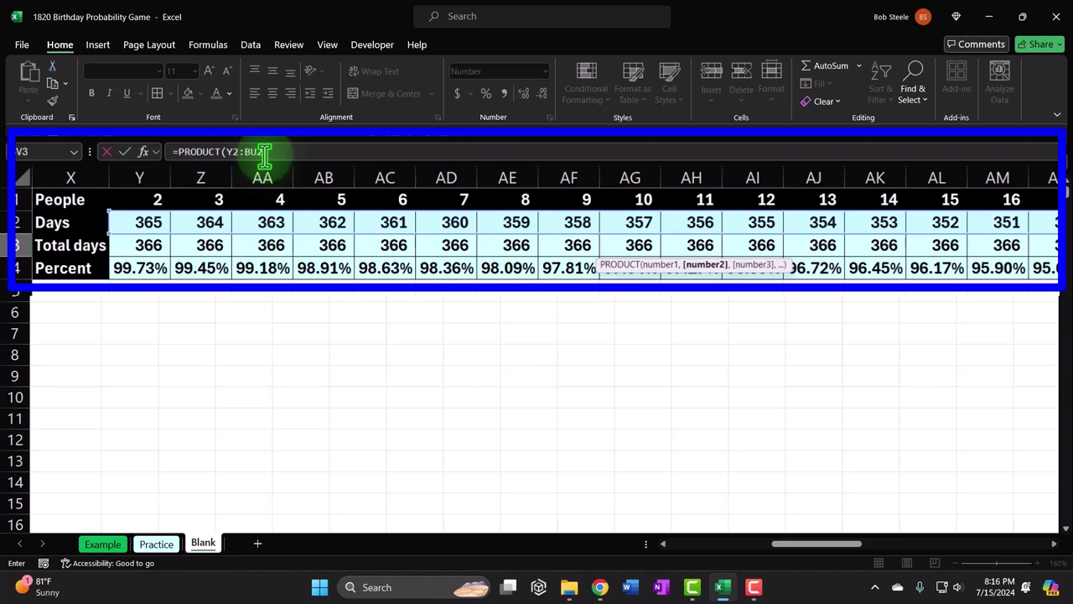
Step: Divide it by PRODUCT(Y3:BU3) and commit the Total formula
text(,)
key(Right)
key(Right)
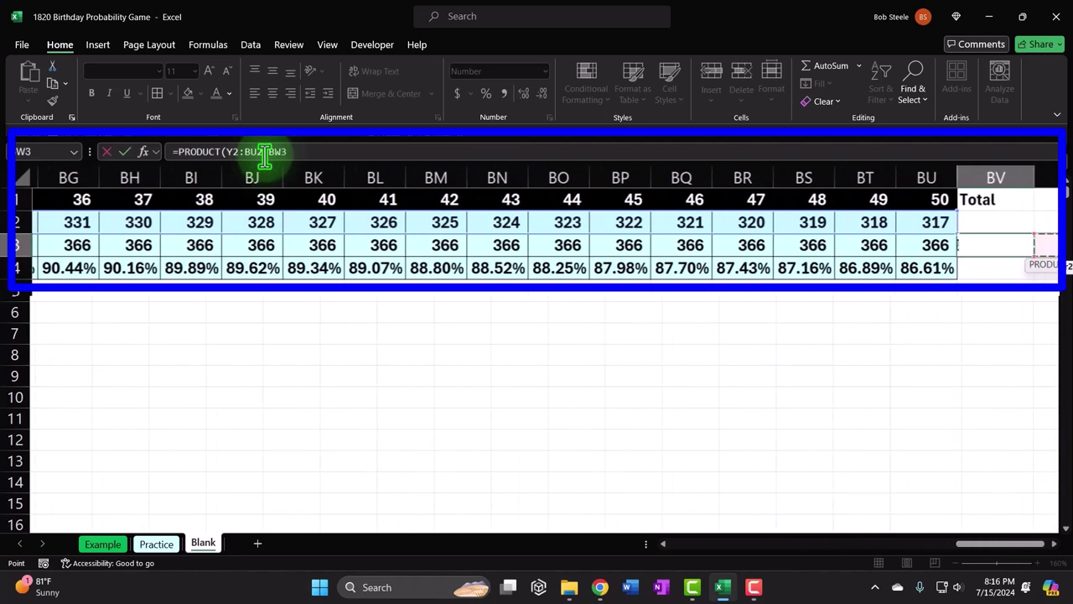
key(Left)
key(Left)
key(Left)
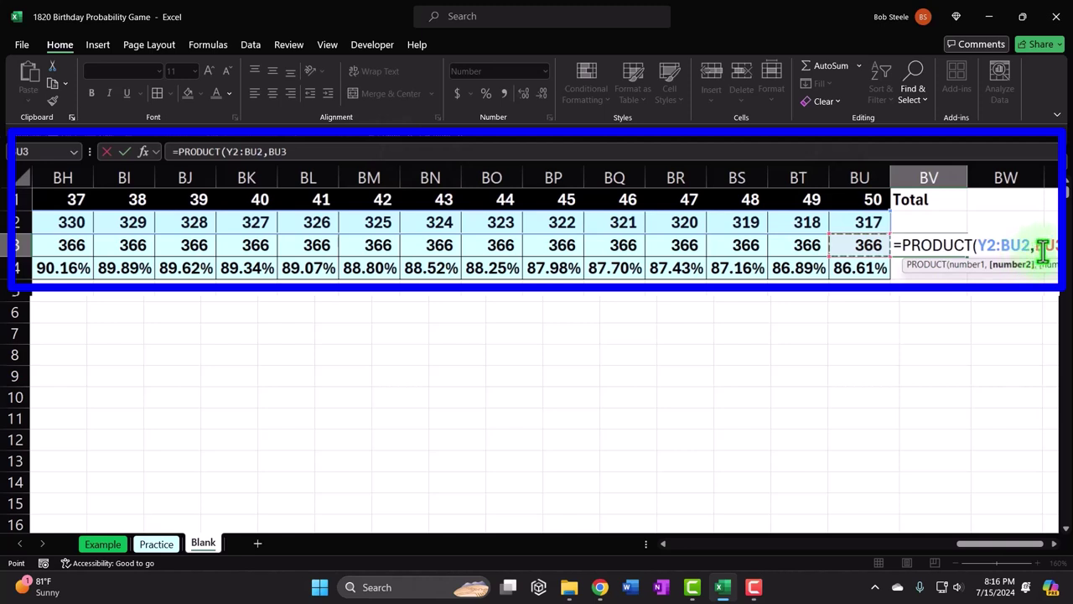
key(BackSpace)
key(BackSpace)
key(BackSpace)
key(BackSpace)
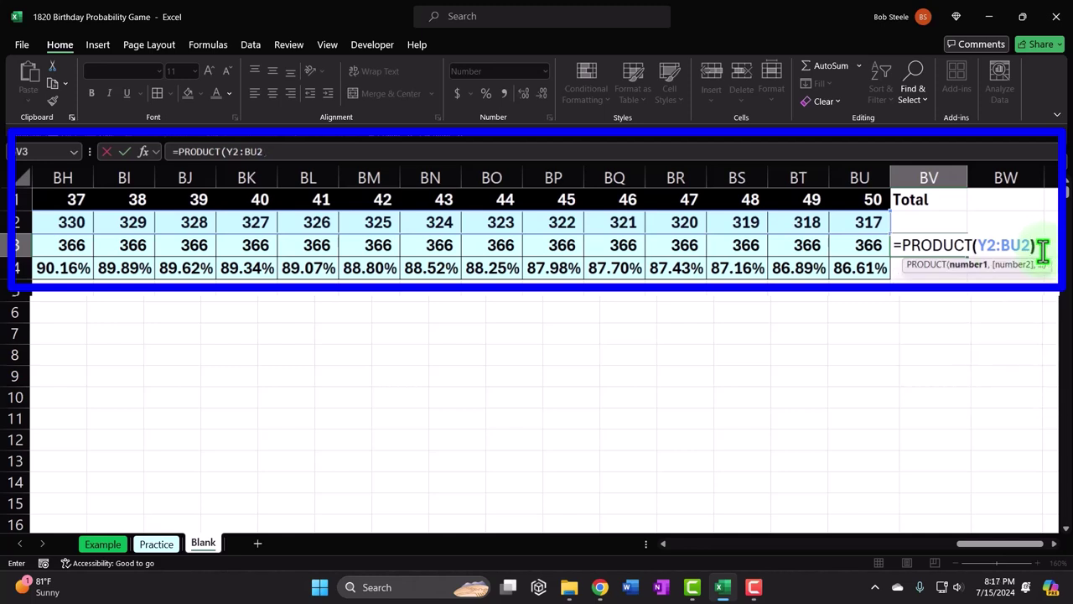
text()/)
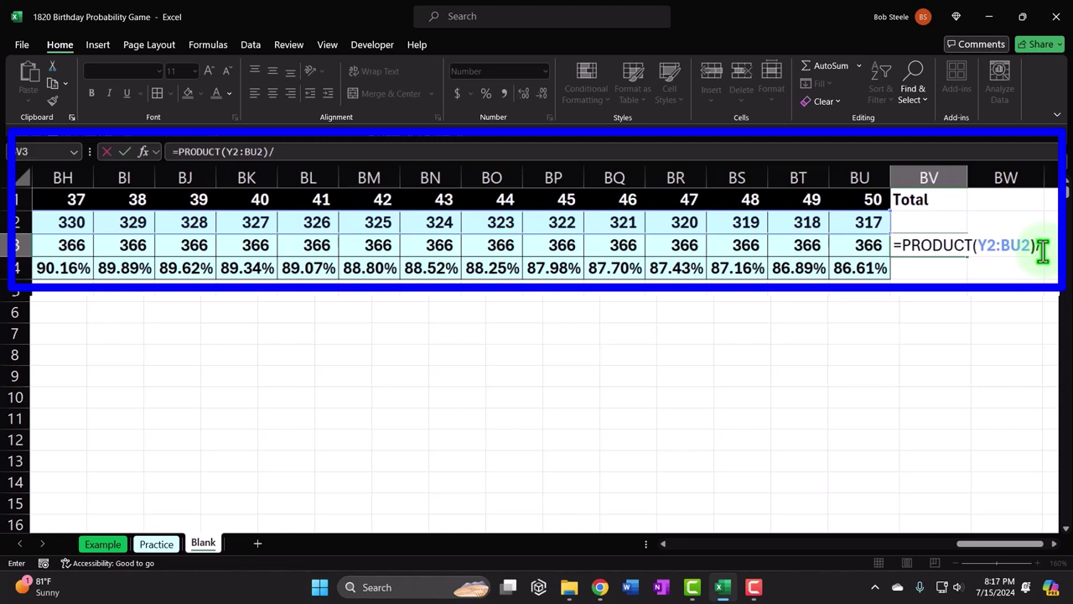
text(produc)
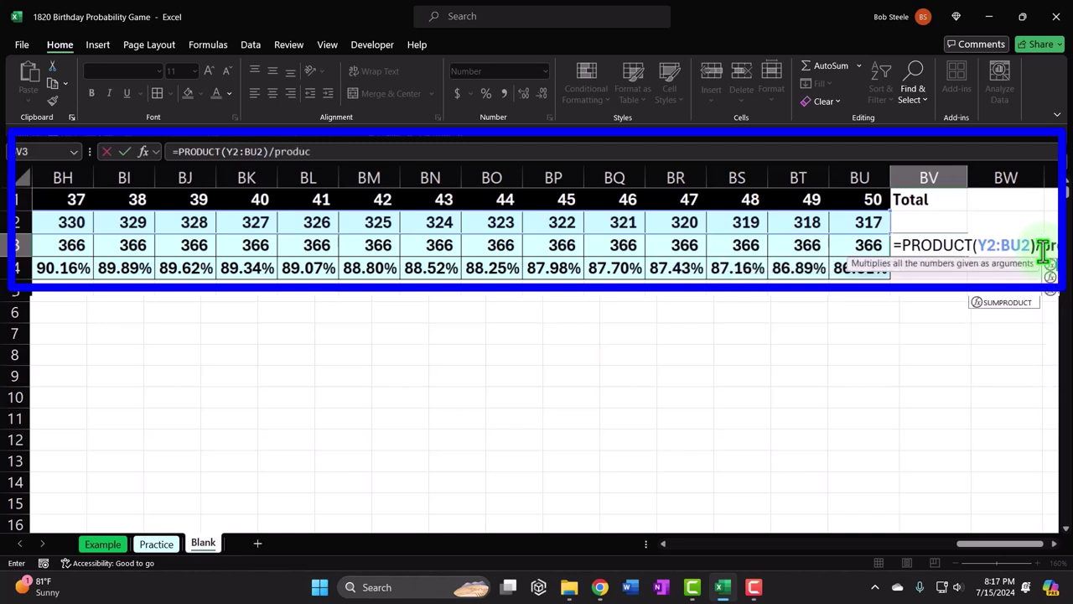
key(Tab)
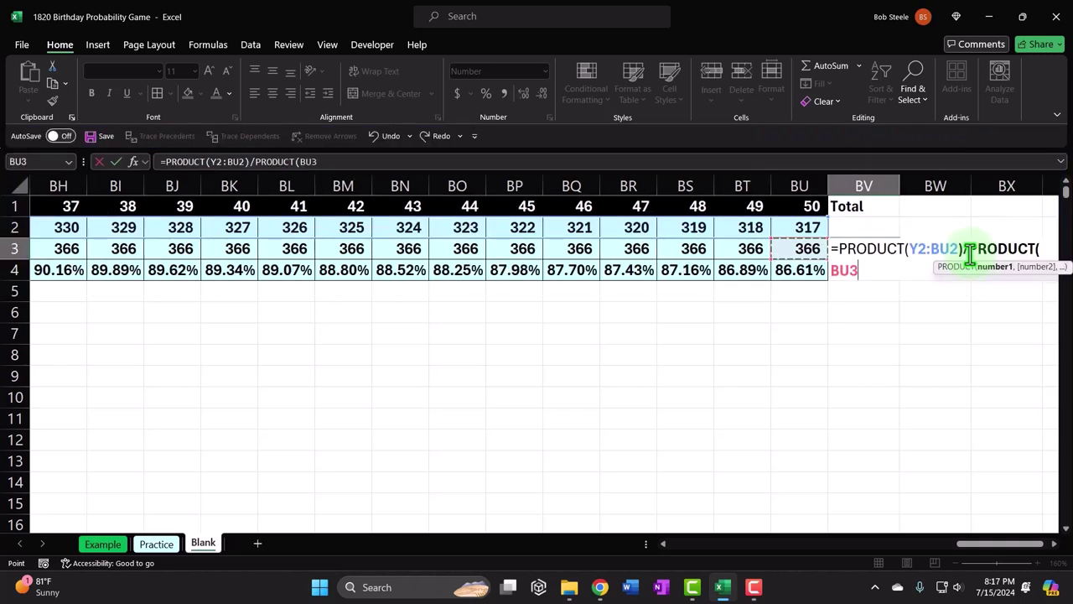
key(ctrl+shift+Left)
key(shift+Right)
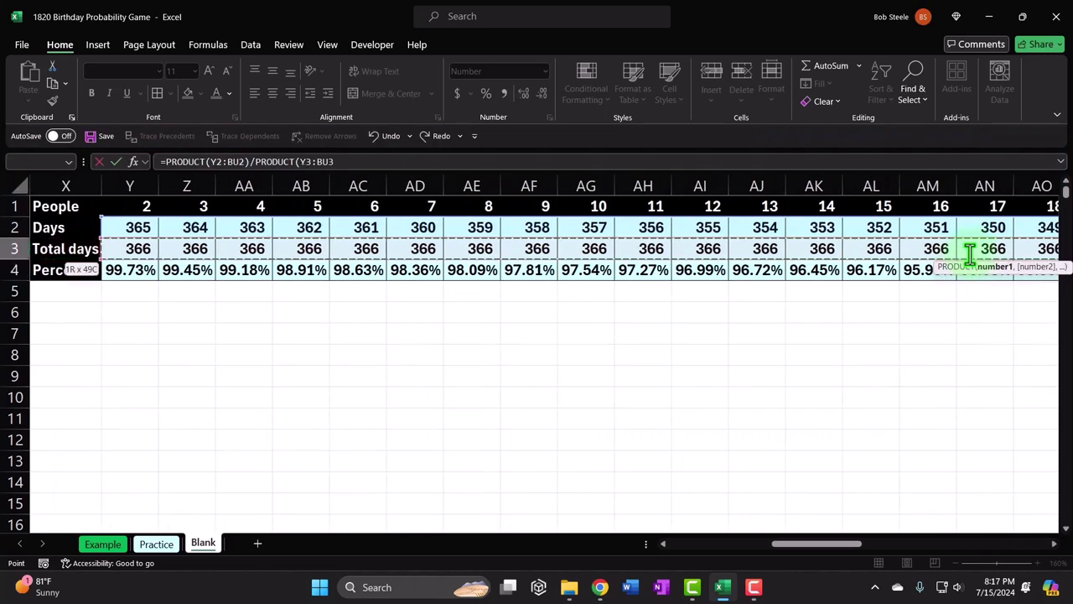
drag(812, 546, 1047, 545)
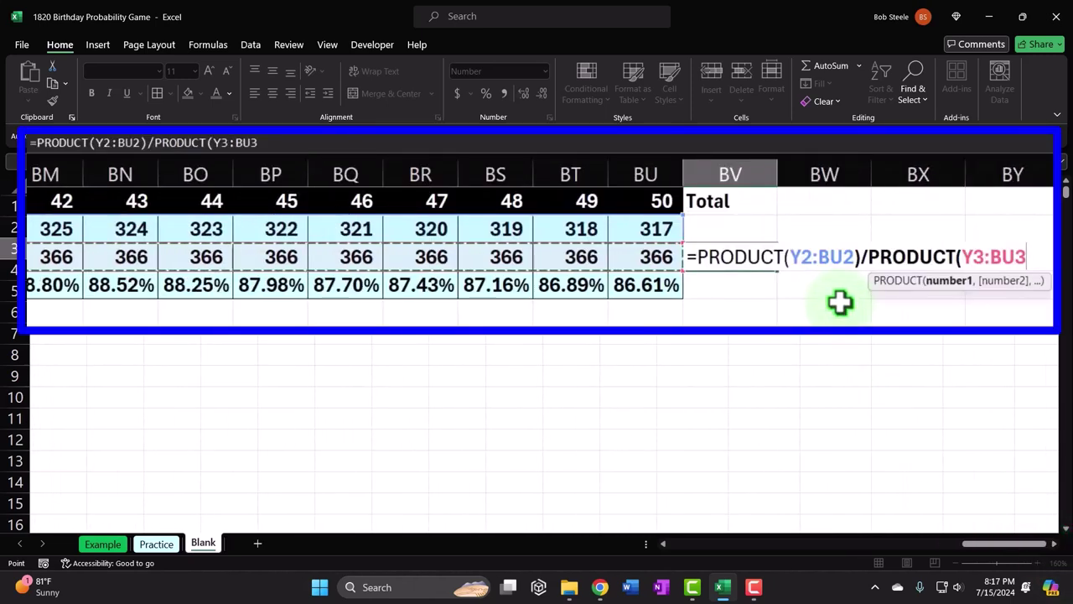
key(Return)
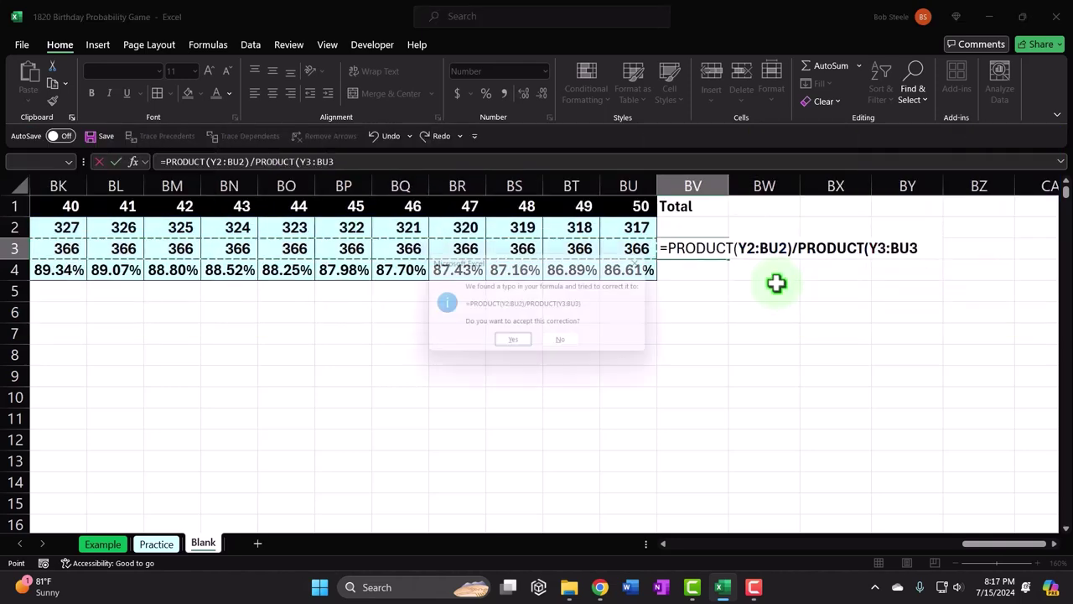
Step: Accept the parenthesis correction and format BV3 as a two-decimal percentage
key(Return)
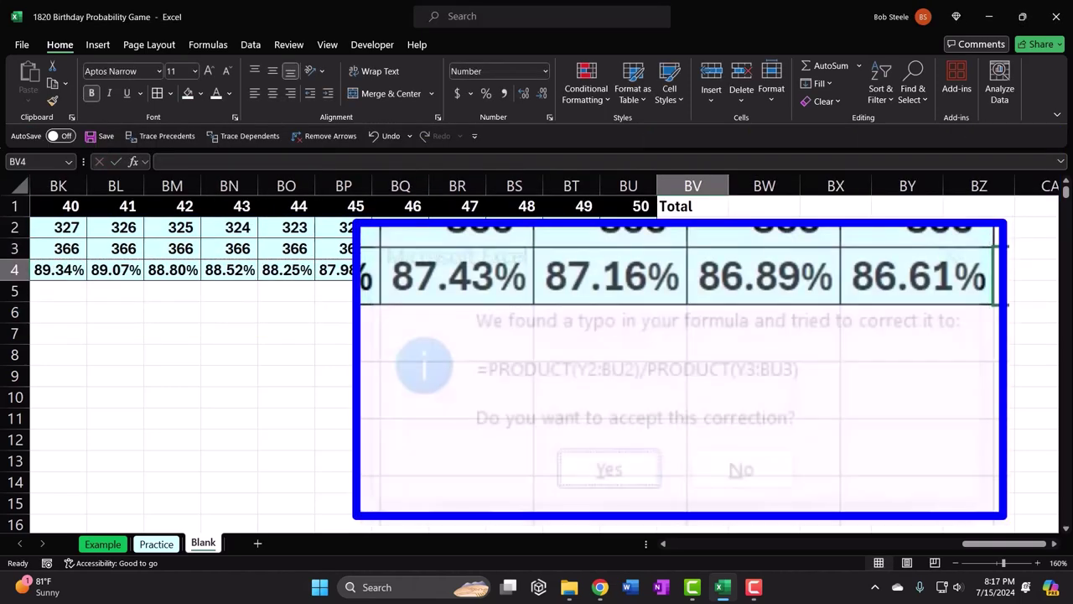
click(707, 248)
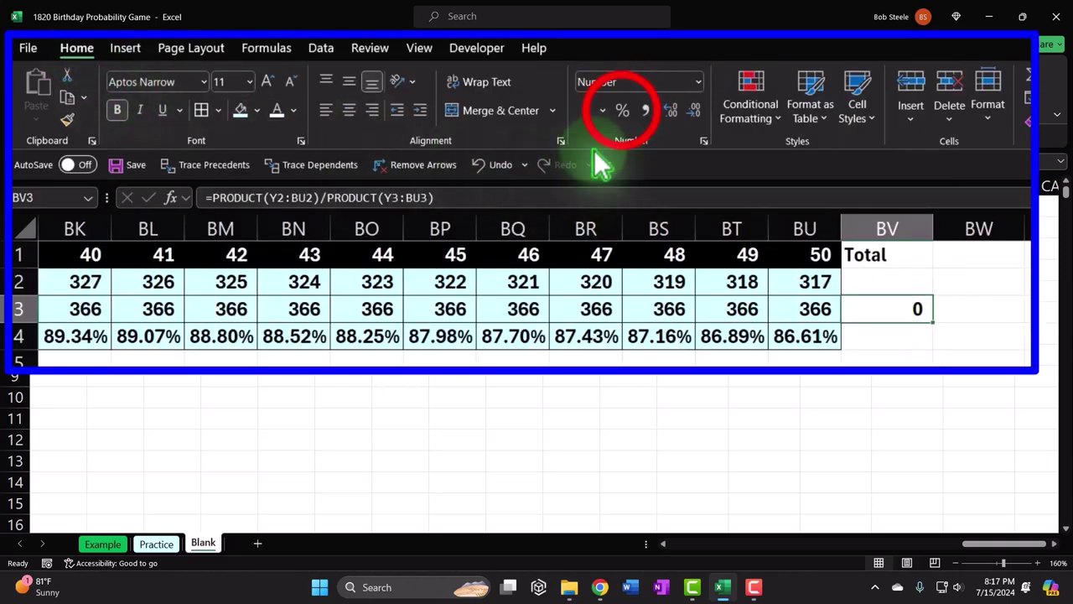
click(622, 111)
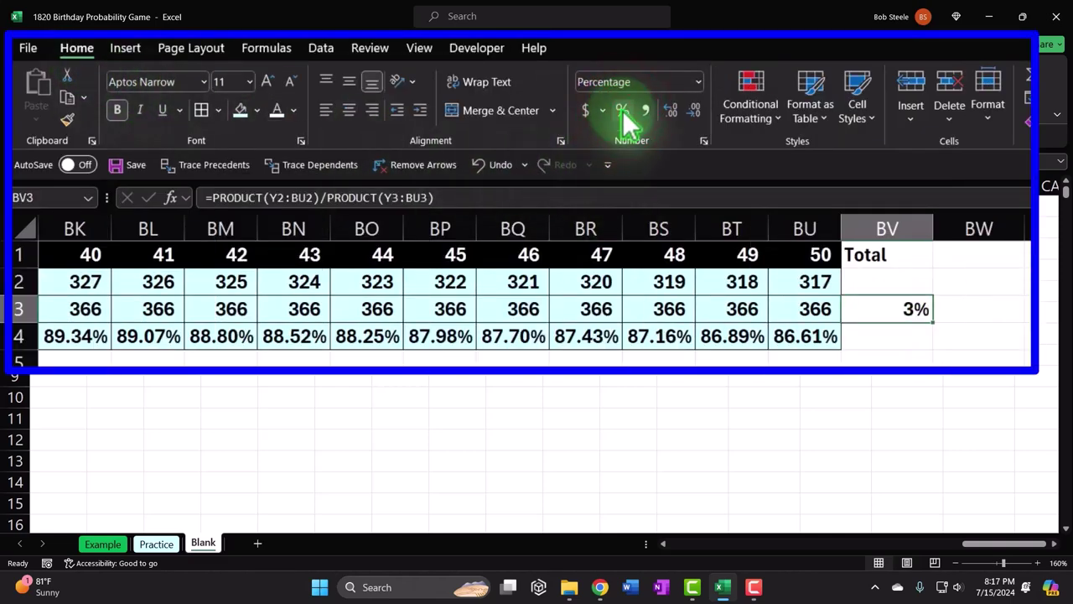
click(670, 110)
click(671, 110)
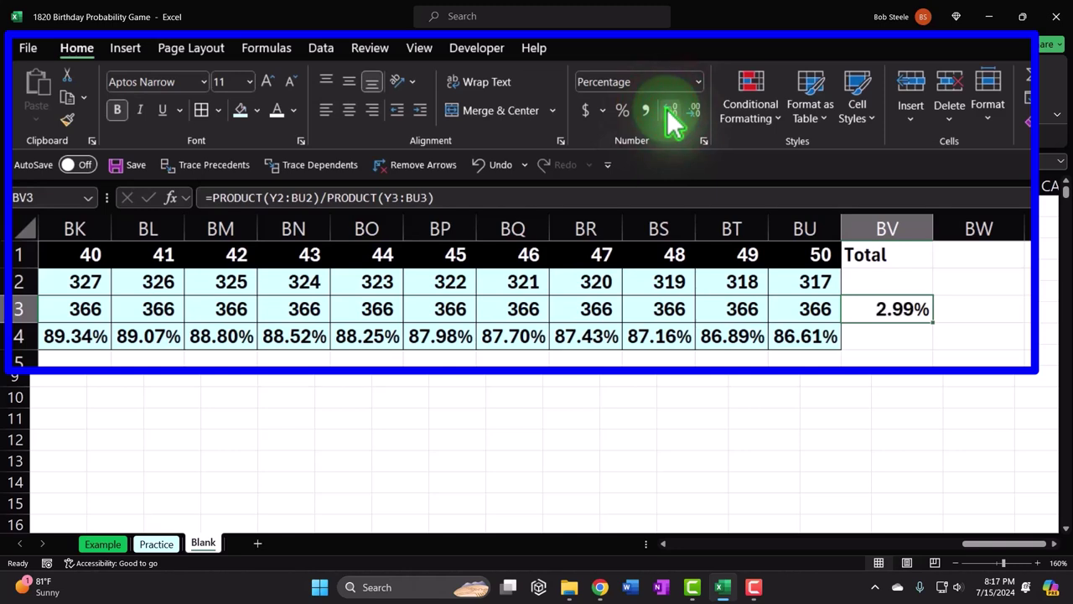
Step: Enter =PRODUCT(Y4:BU4) in BV4 and format it as a percentage with decimals
key(Down)
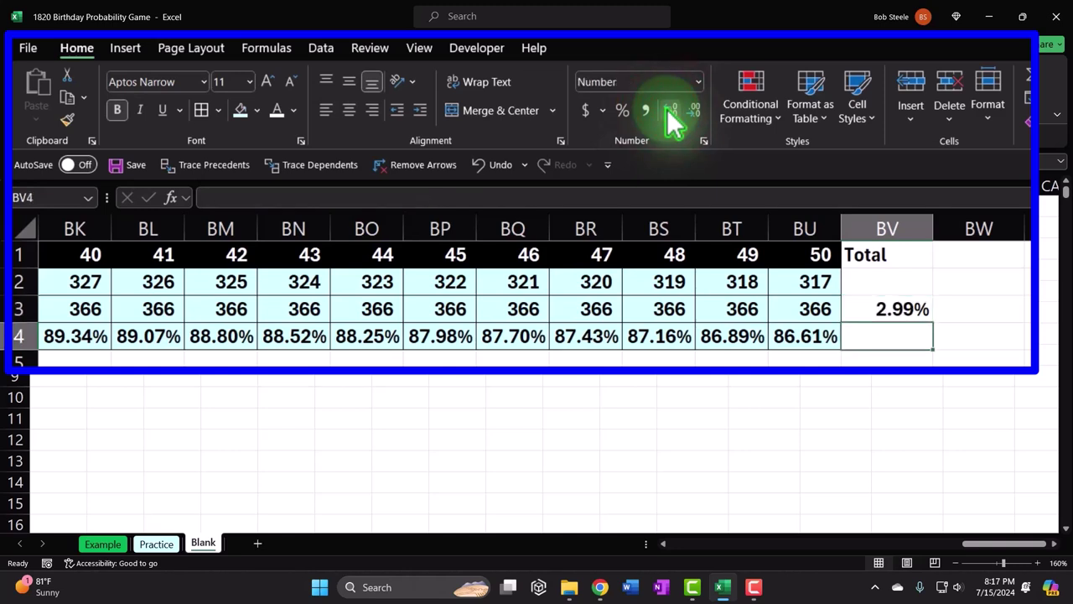
text(=)
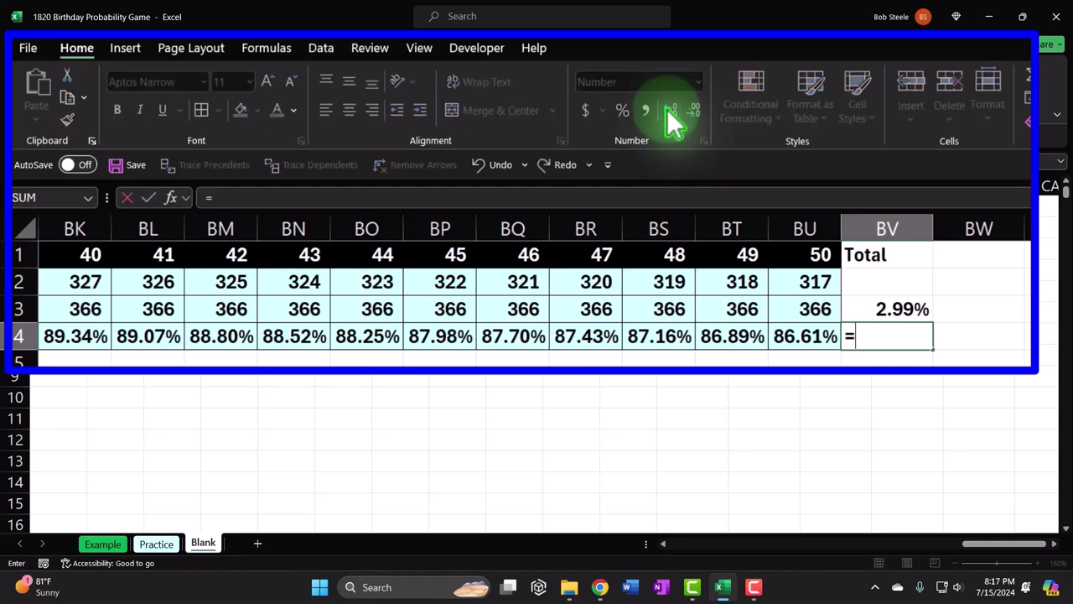
text(produc)
key(Tab)
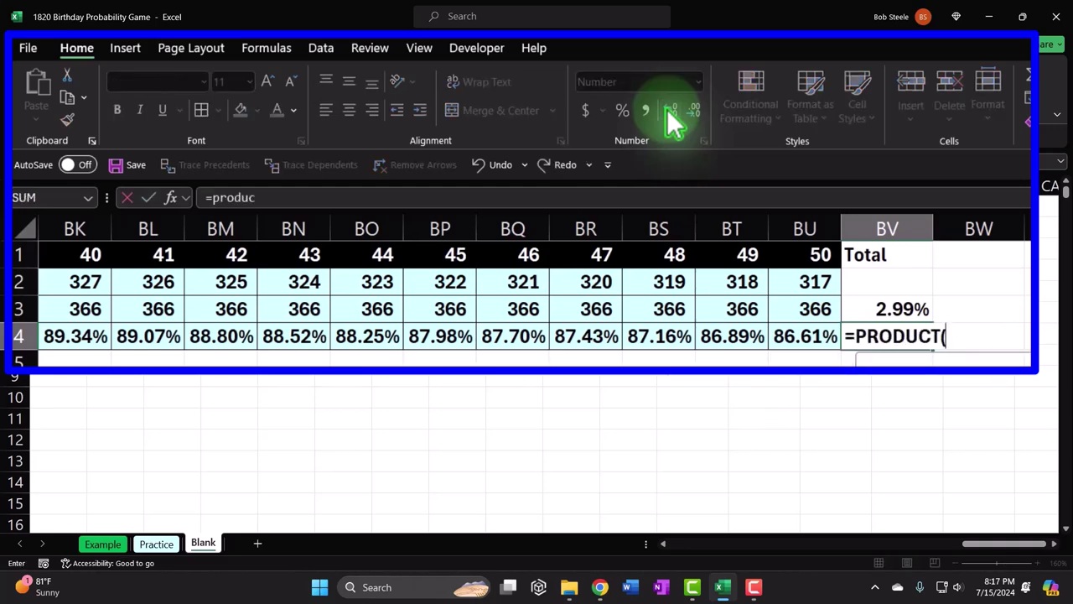
key(Left)
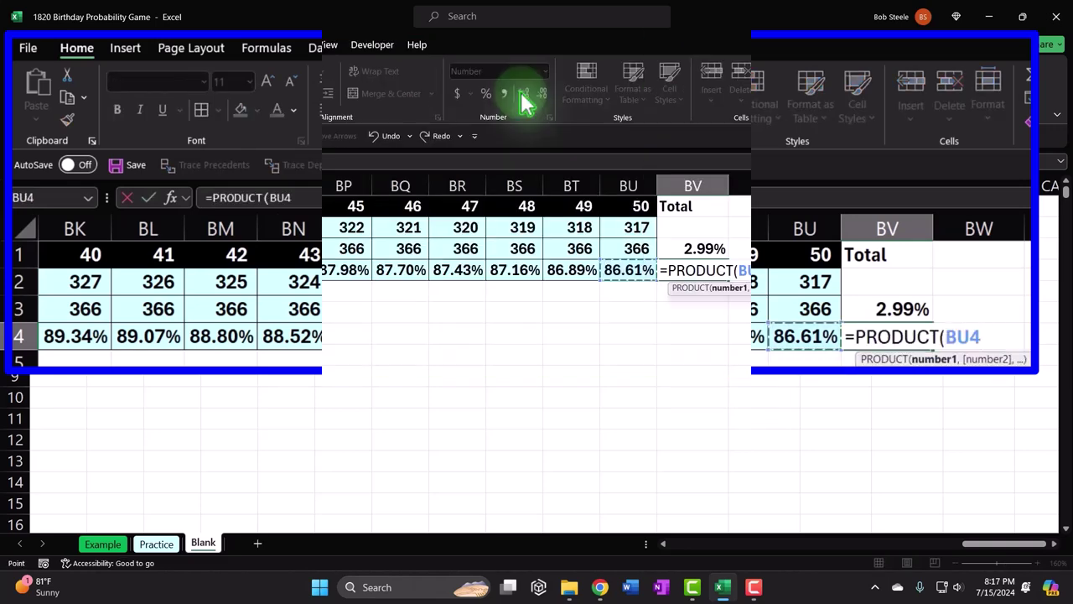
key(ctrl+shift+Left)
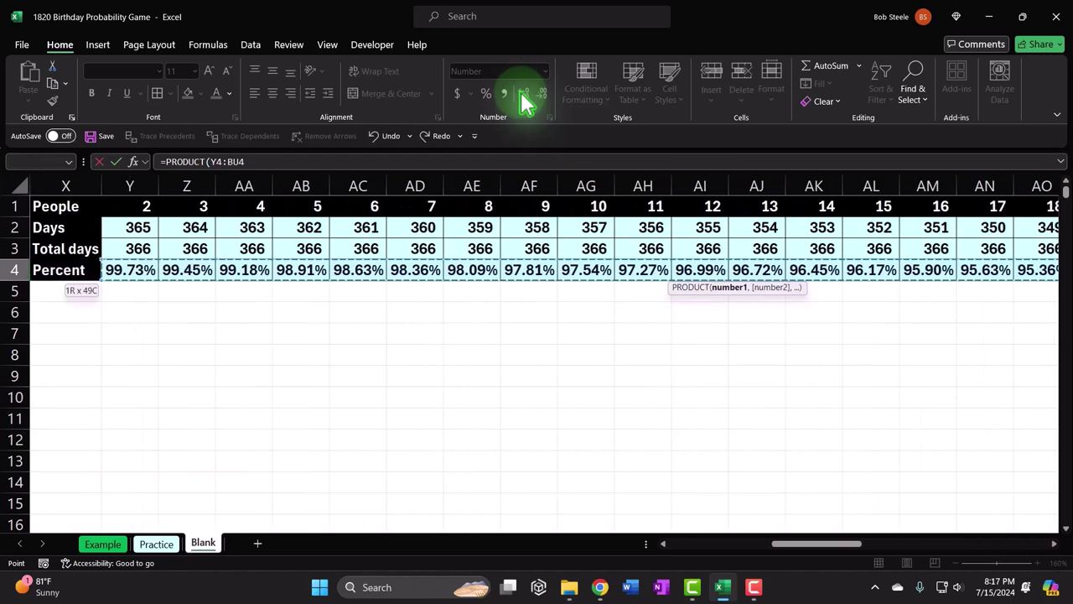
key(Tab)
key(Tab)
key(Left)
key(Left)
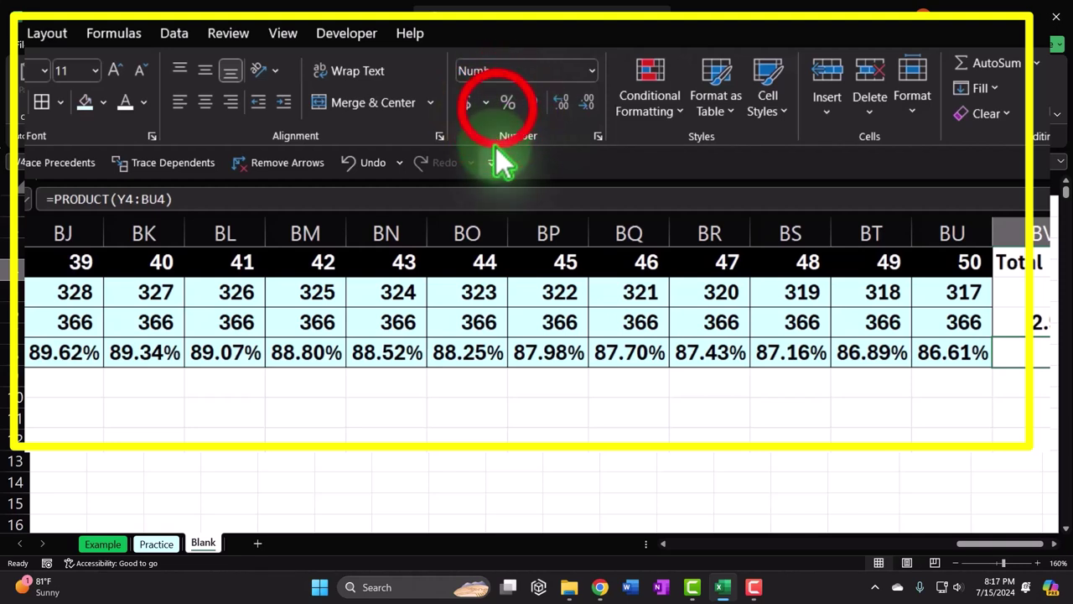
click(507, 103)
click(557, 101)
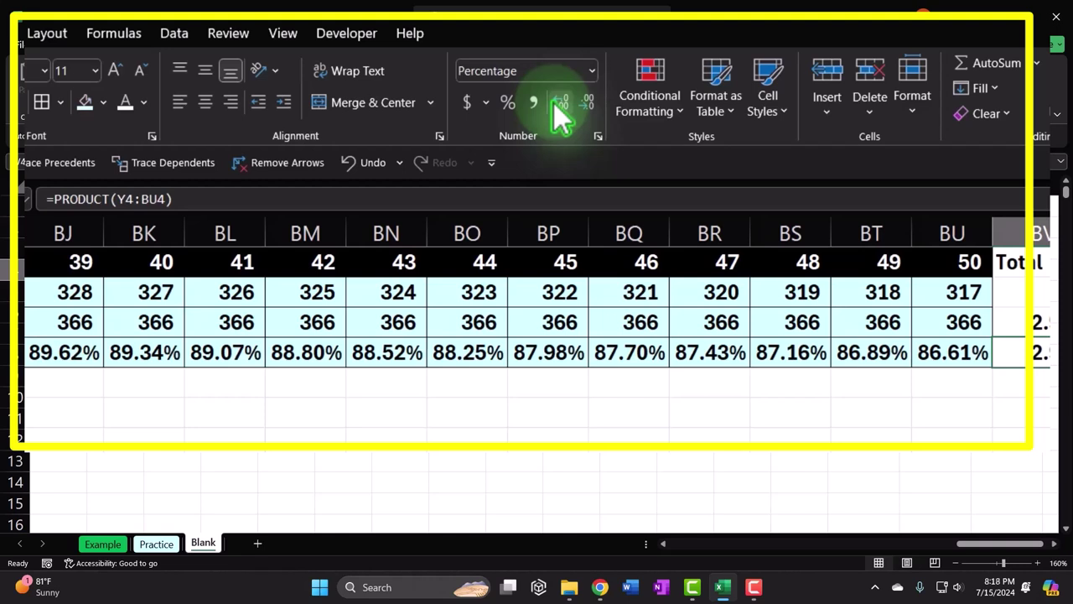
Step: Add a Less row below the table with the value 1 shown as 100%
key(Left)
key(Down)
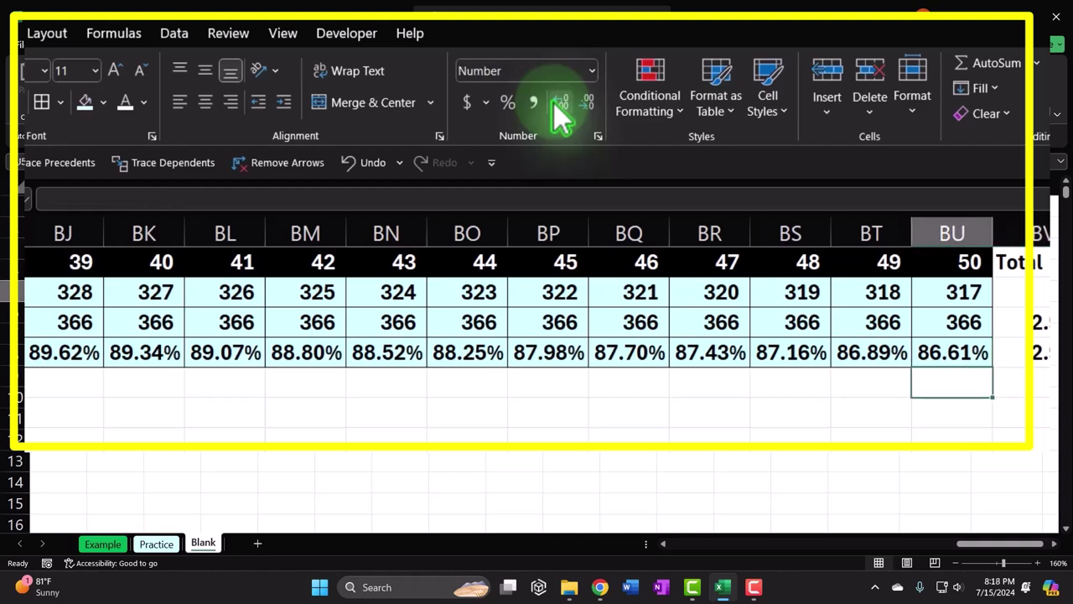
text(Less)
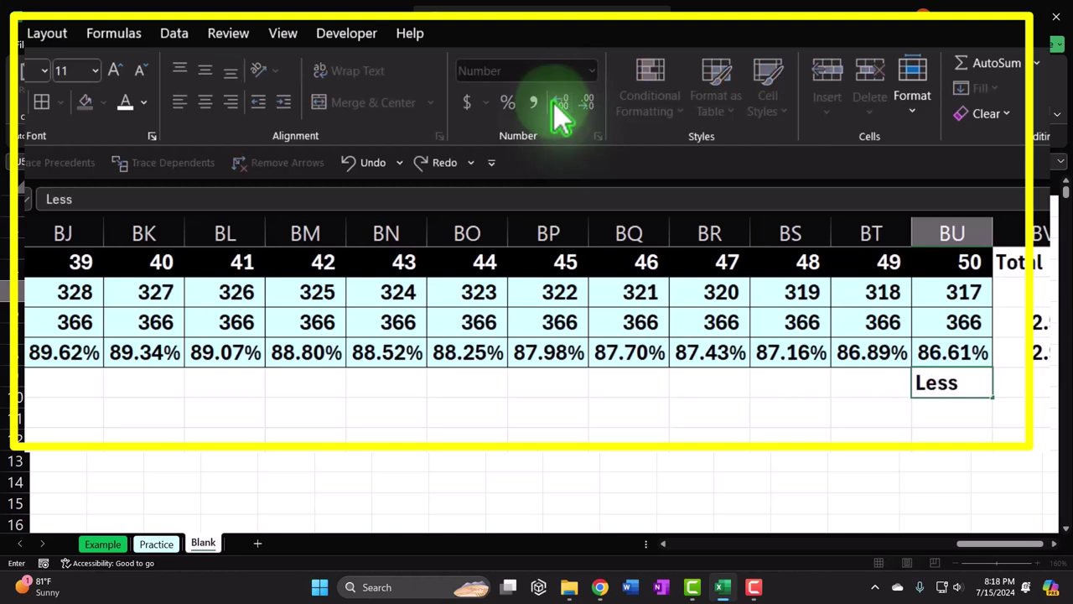
key(Tab)
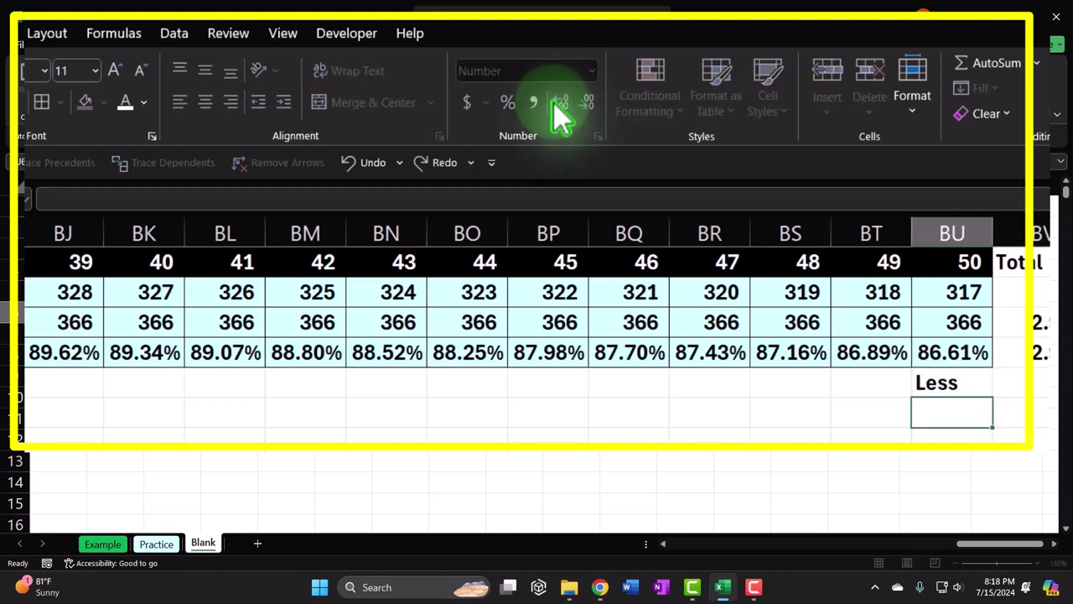
click(560, 105)
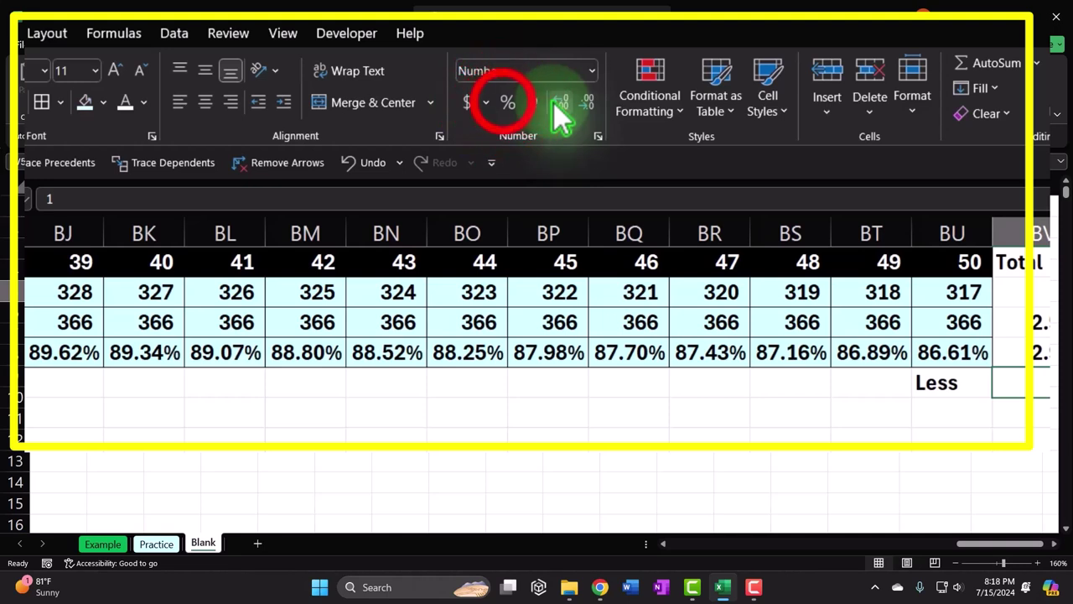
click(507, 102)
click(557, 104)
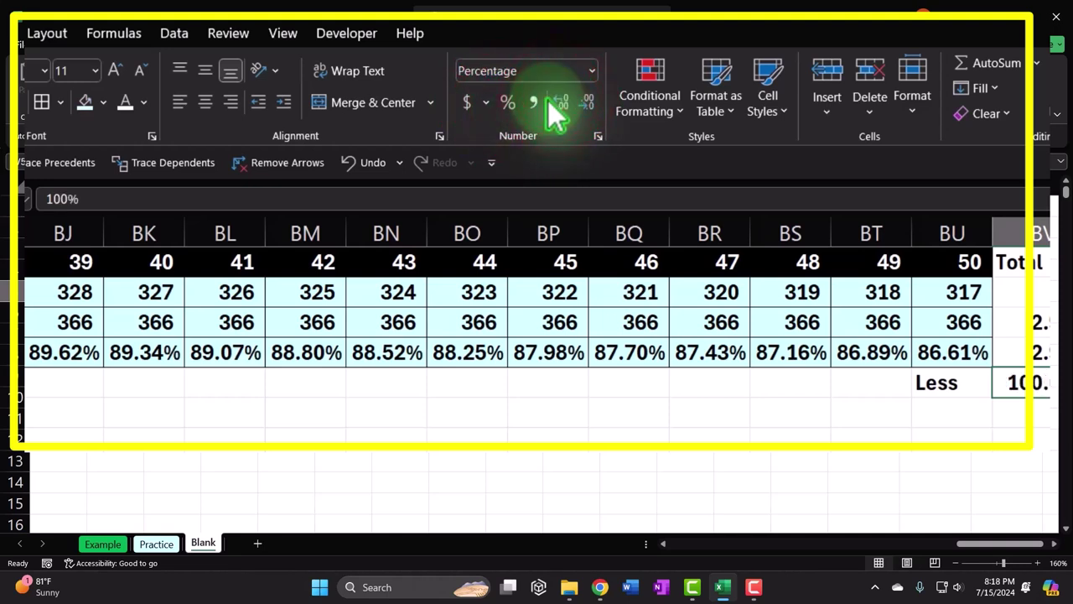
key(Return)
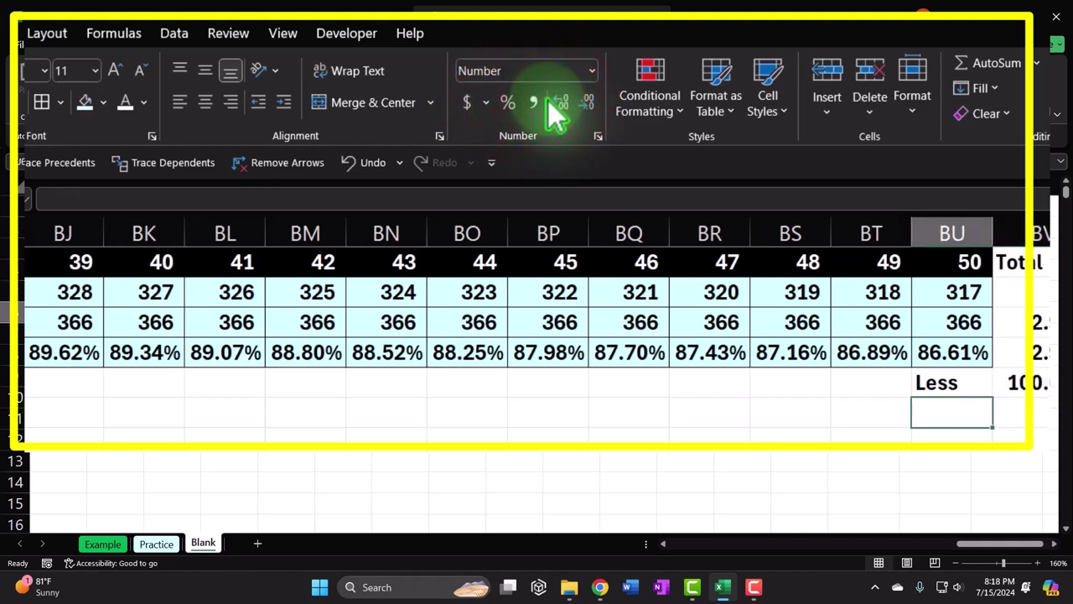
Step: Add a Match row computing =BV5-BV4, formatted as a percentage with decimals
text(Mat)
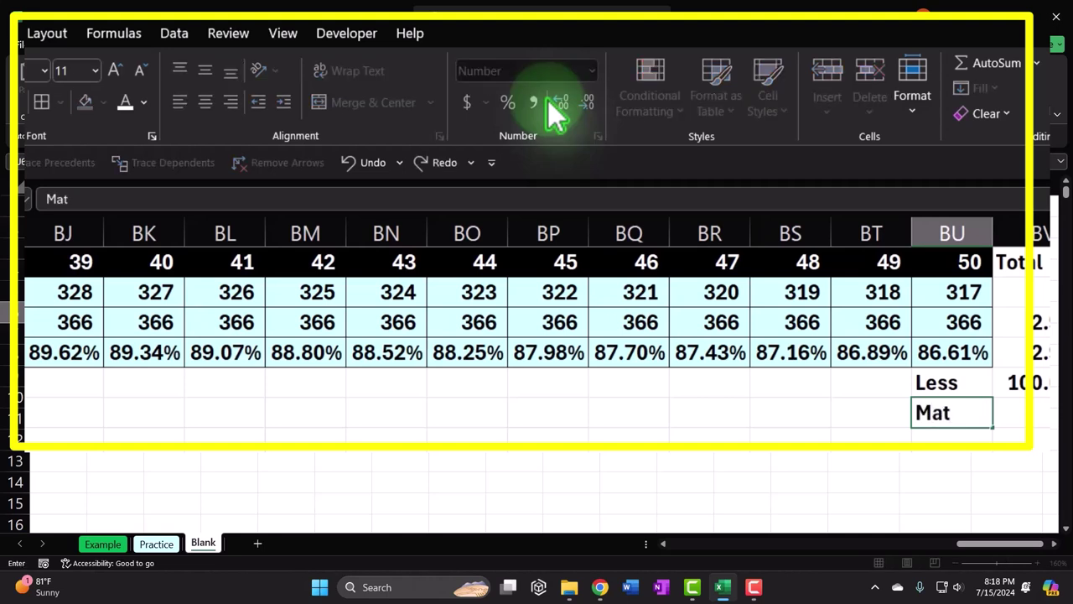
text(ch)
key(Tab)
text(=)
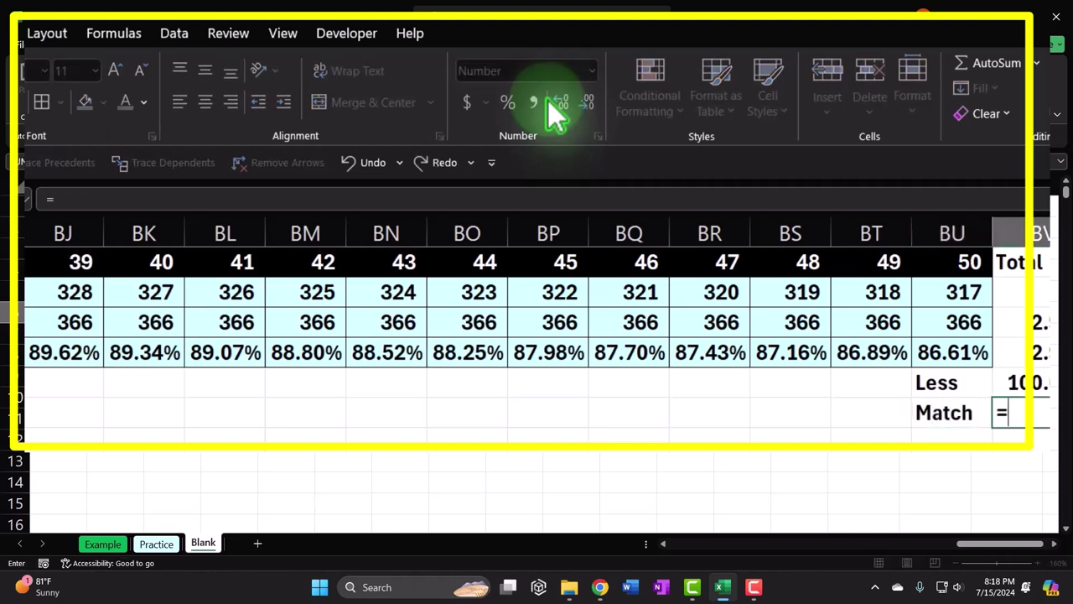
key(Up)
text(-)
key(Up)
key(Up)
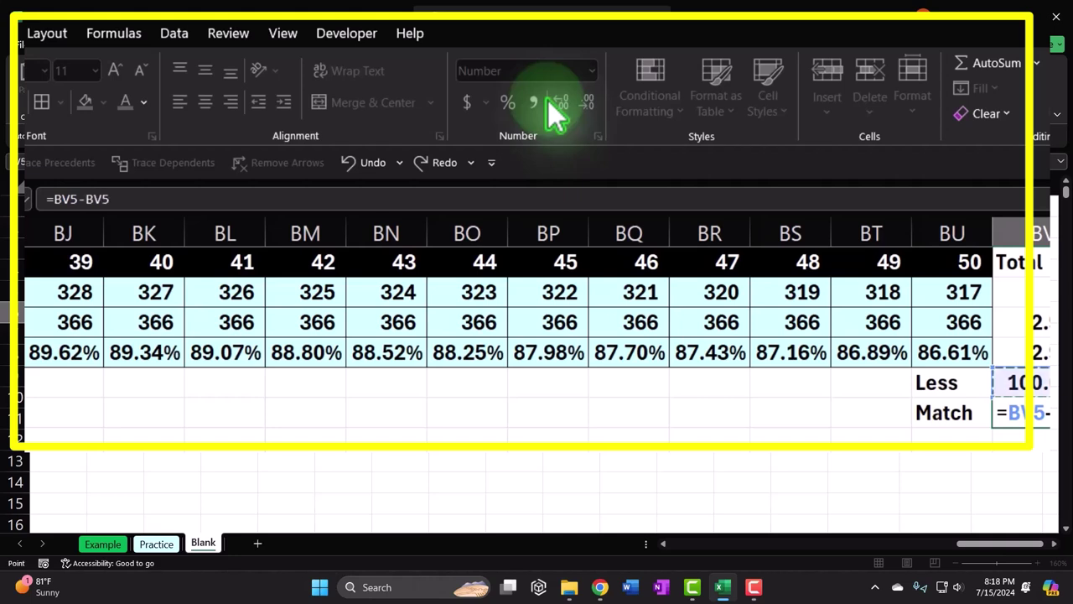
key(Return)
key(Up)
key(Right)
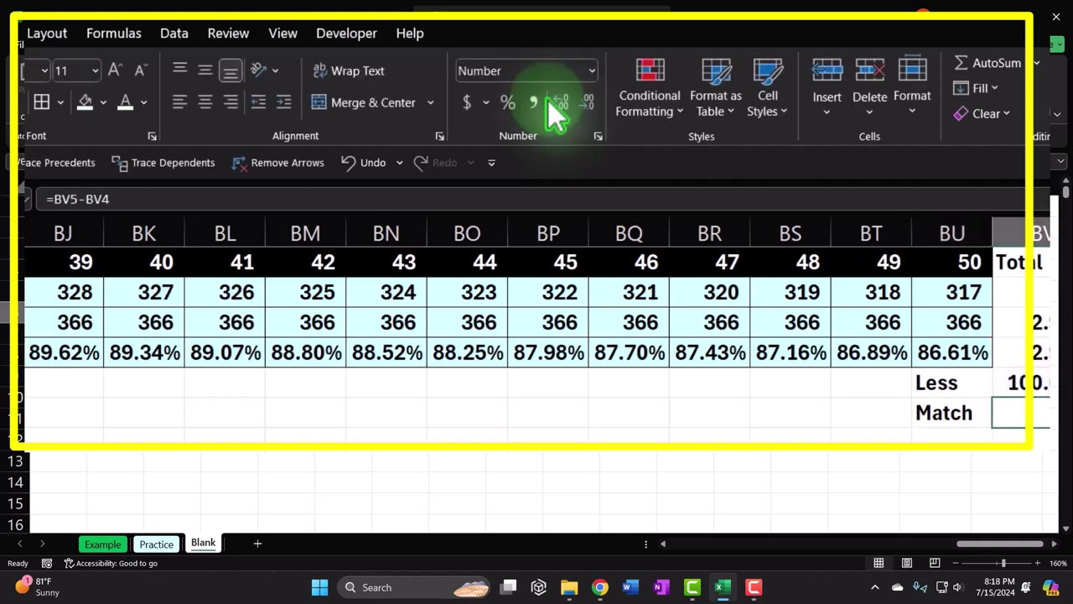
click(507, 101)
click(559, 102)
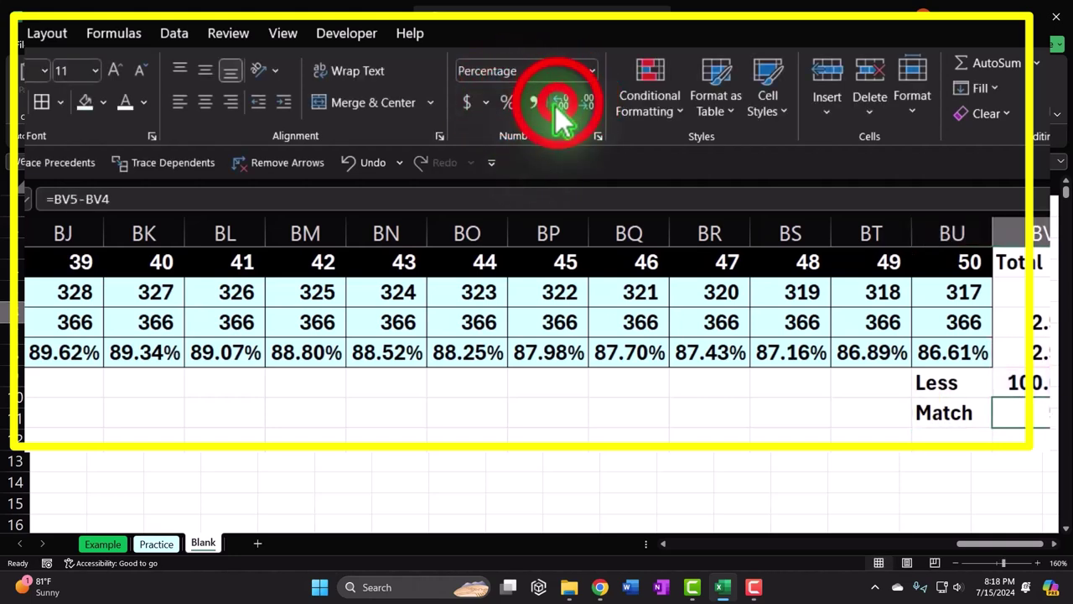
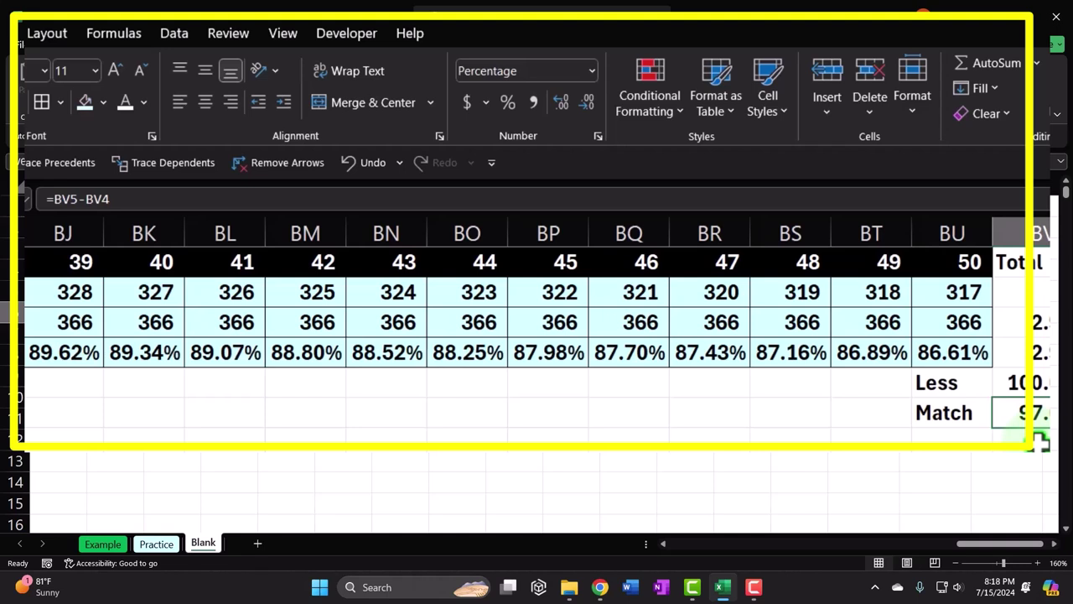
Step: Make the Total header in BV1 a black fill with white text
drag(970, 544, 983, 545)
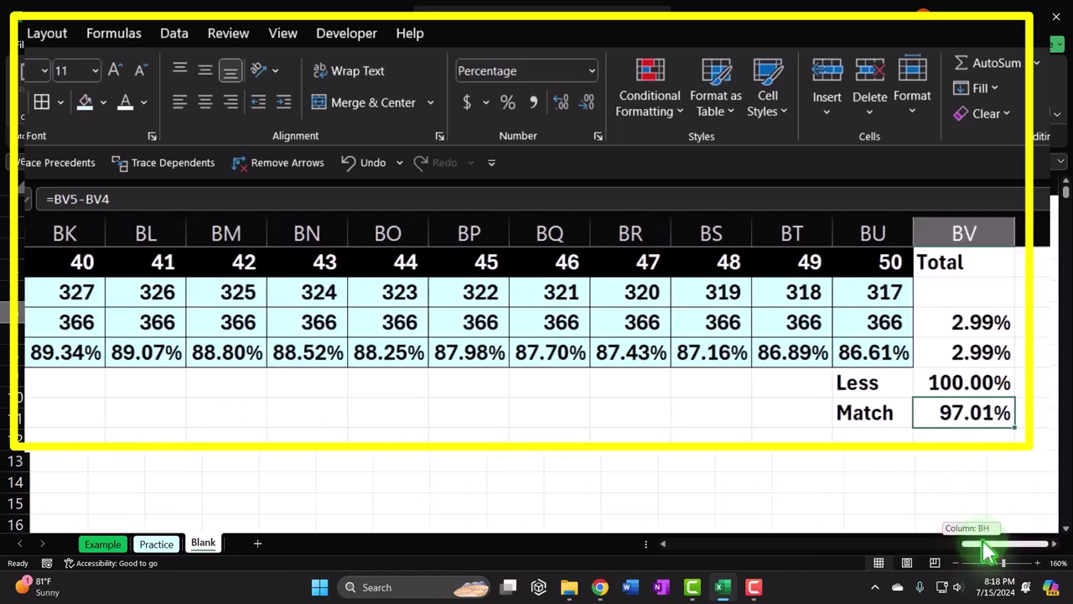
click(975, 259)
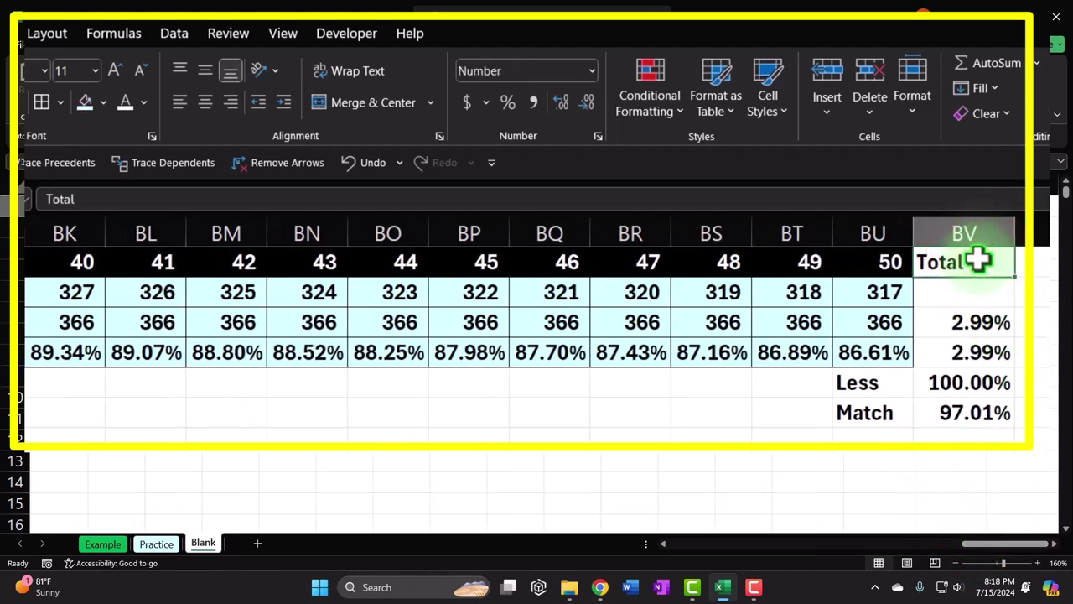
click(100, 103)
click(98, 153)
click(126, 104)
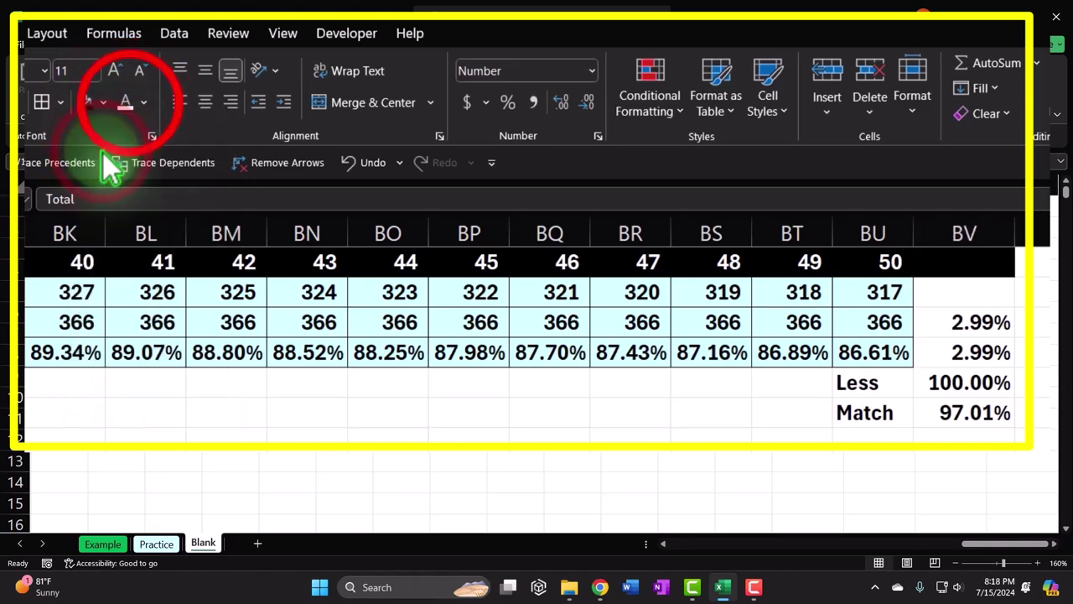
Step: Select the results table rows 2 through 6 across all table columns
click(958, 292)
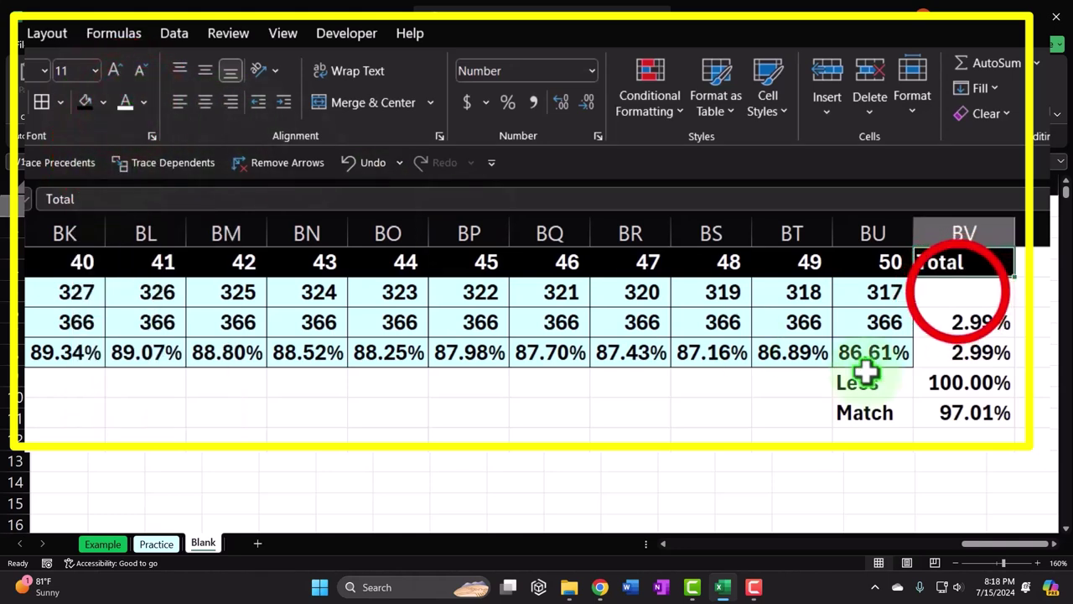
drag(957, 292, 0, 438)
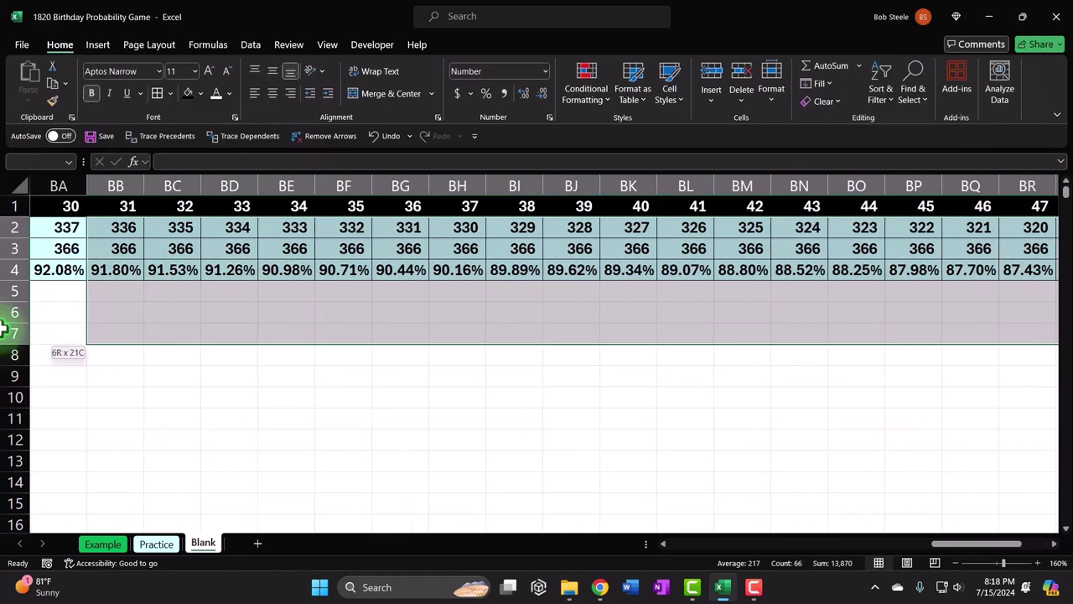
drag(2, 328, 89, 315)
Step: Apply All Borders and the recent light blue fill to table rows 2–6
click(258, 133)
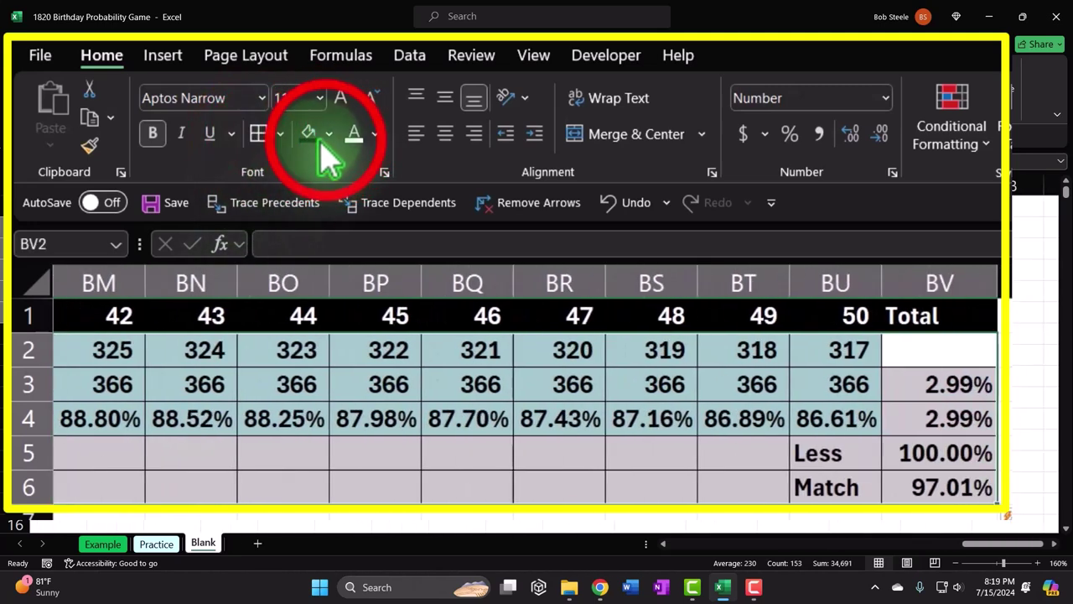
click(328, 135)
click(303, 408)
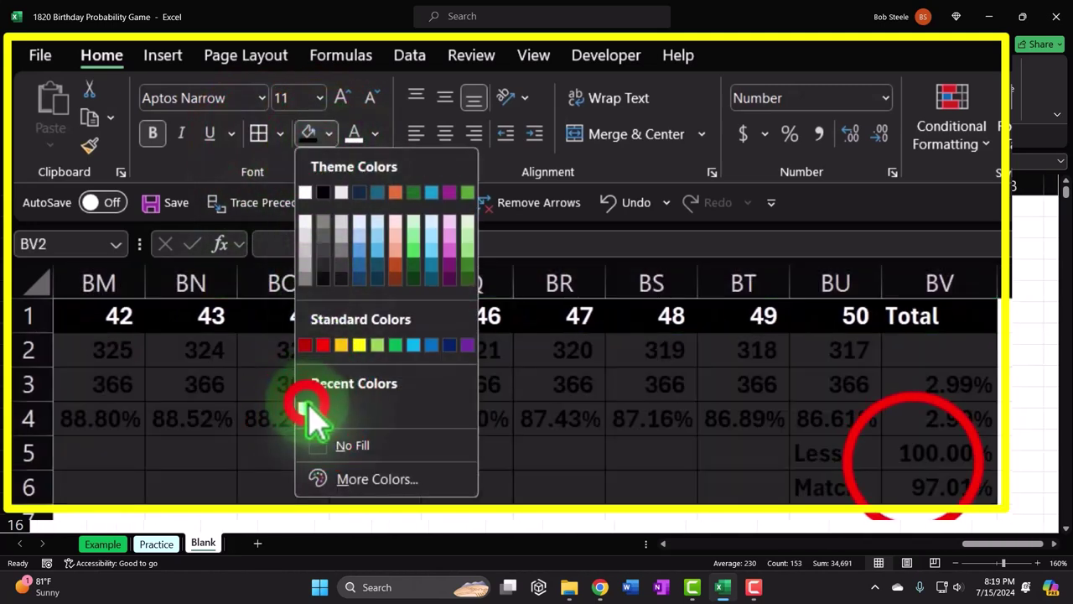
click(912, 459)
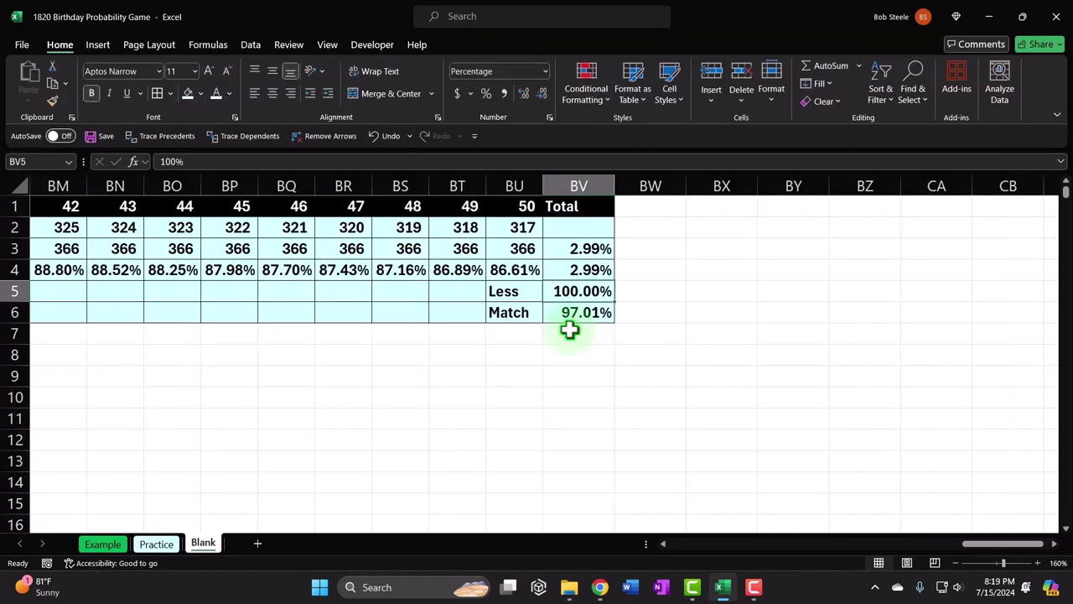
click(649, 185)
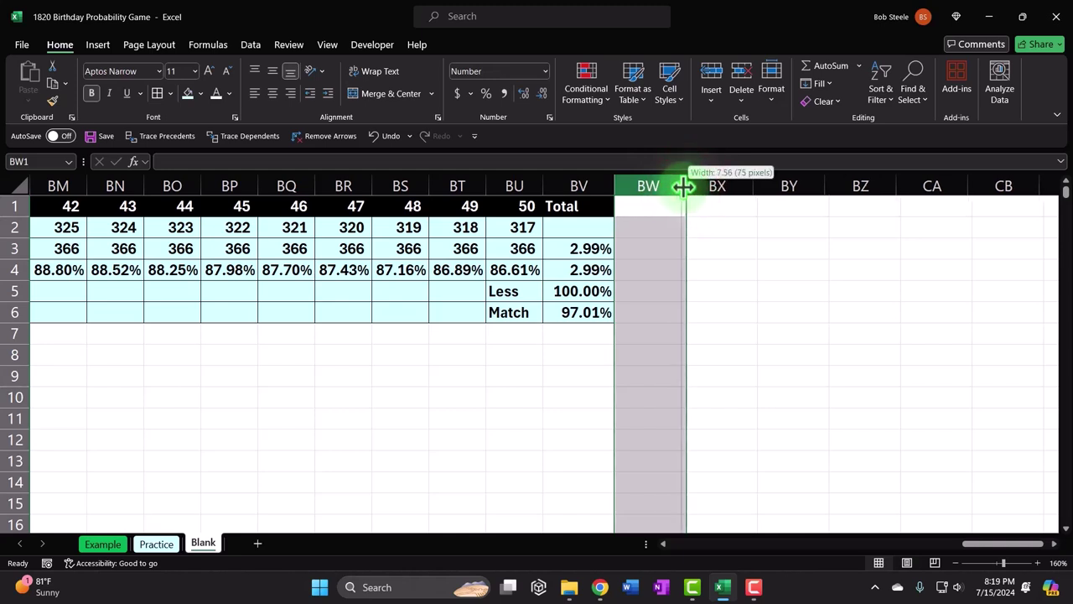
Step: Narrow column BW to a thin spacer, after checking the Example sheet's Dates column
drag(684, 186, 626, 196)
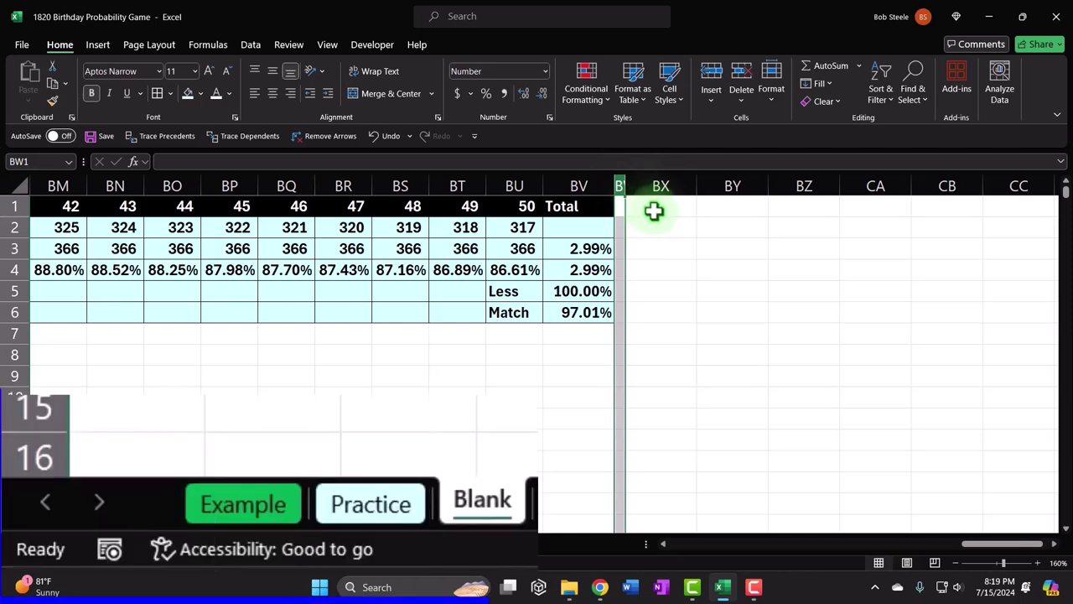
click(102, 543)
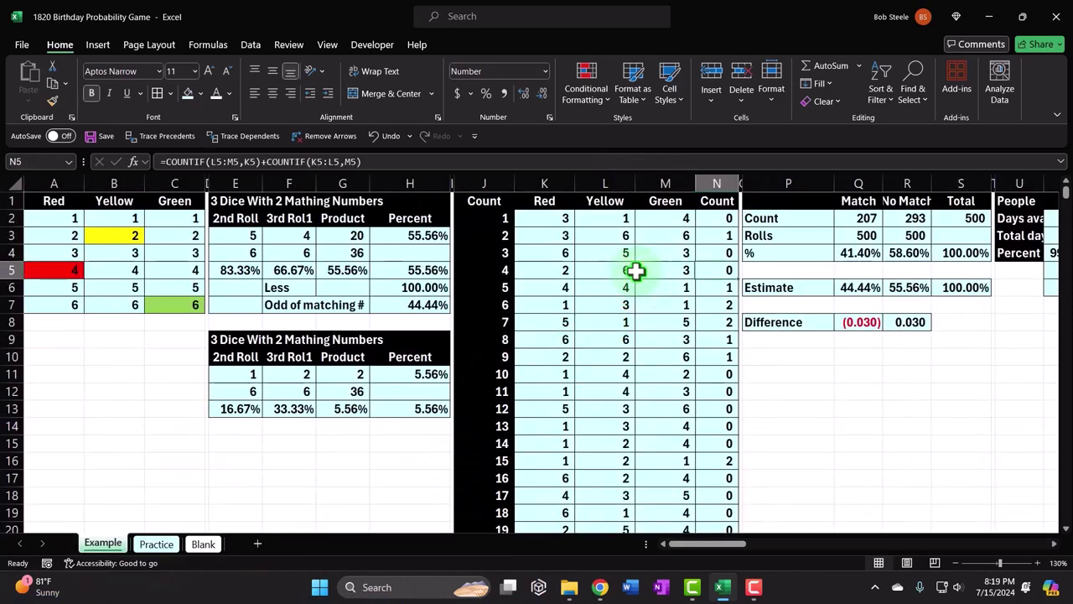
key(Right)
key(Right)
key(Right)
key(Right)
key(Right)
key(Right)
key(Right)
key(Right)
key(Right)
key(Right)
key(Right)
key(Right)
key(Right)
key(Right)
key(Right)
key(Right)
key(Right)
key(Right)
key(Right)
key(Right)
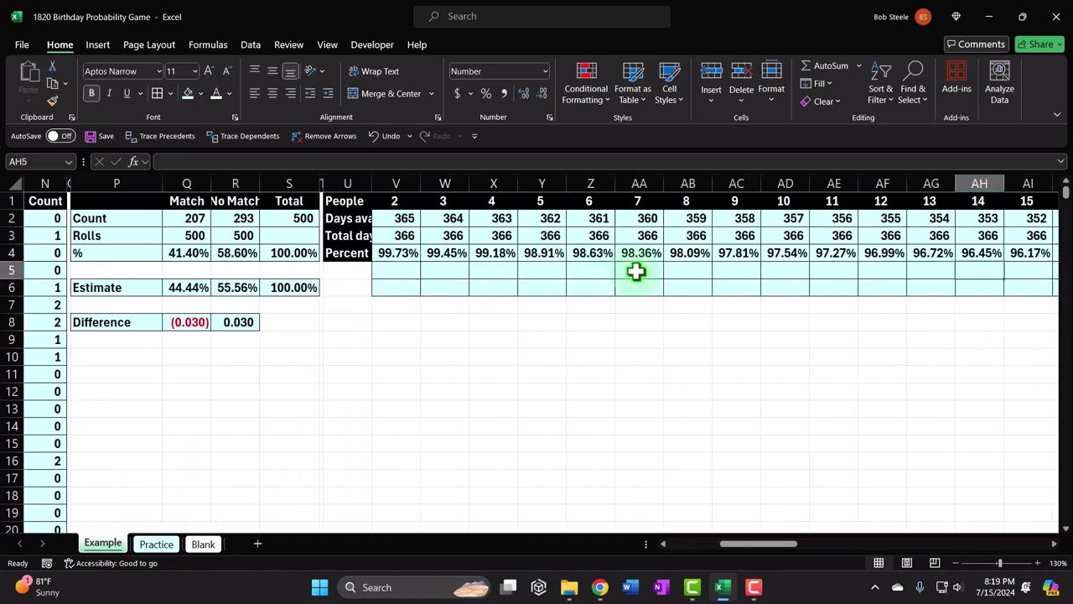
key(Right)
key(Right)
key(Right)
key(Right)
key(Right)
key(Right)
key(Right)
key(Right)
key(Right)
key(Right)
key(Right)
key(Right)
key(Right)
key(Right)
key(Right)
key(Right)
key(Right)
key(Right)
key(Right)
key(Right)
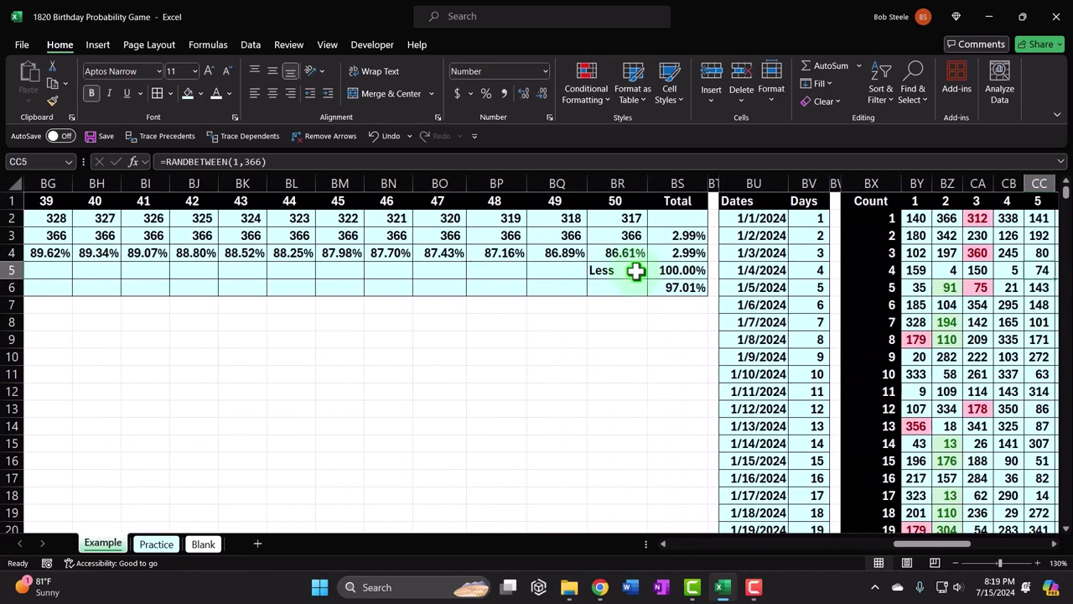
key(Right)
key(Right)
key(Right)
key(Right)
key(Right)
key(Right)
key(Right)
key(Right)
key(Right)
key(Right)
key(Right)
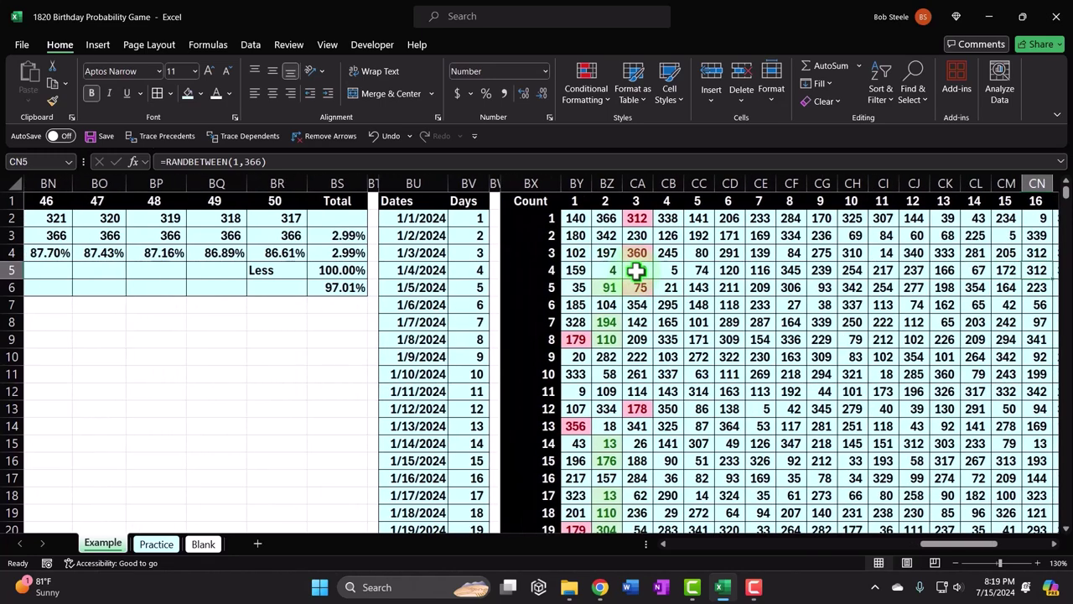
key(Right)
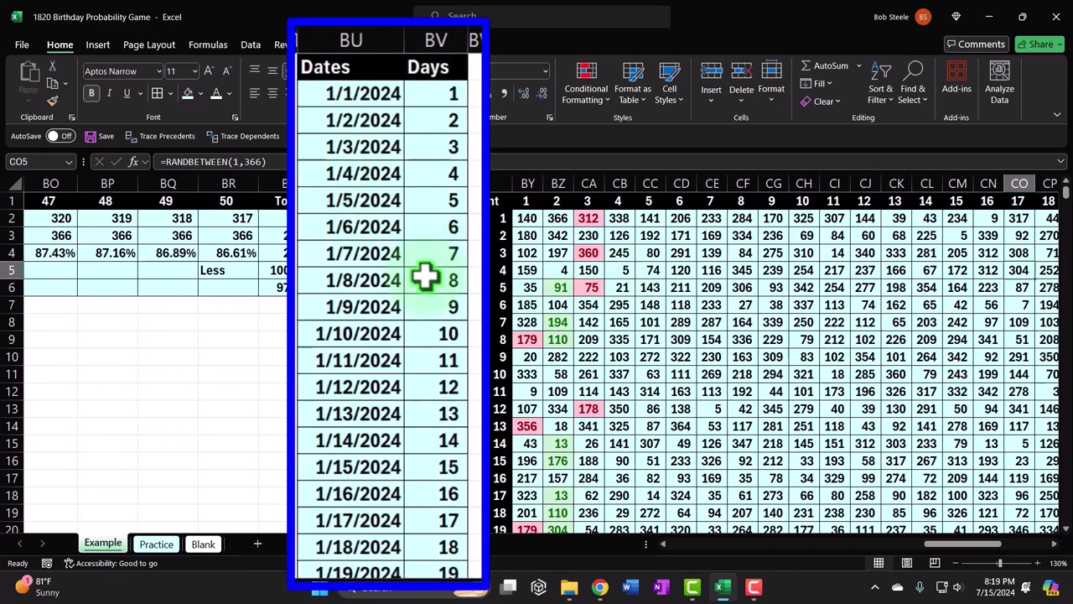
click(204, 545)
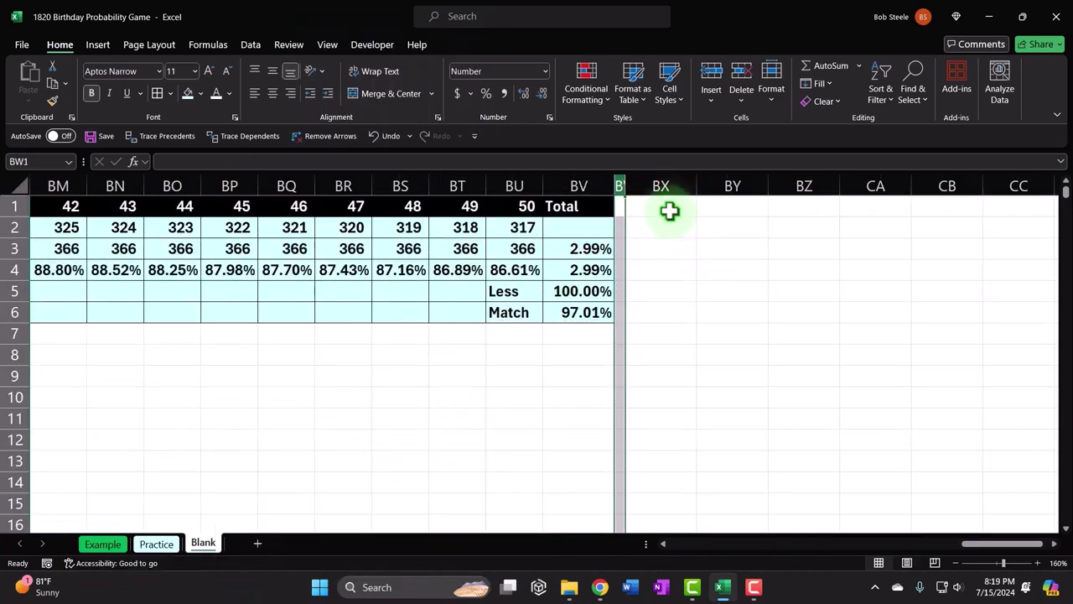
Step: Enter the headers Dates in BX1 and Day 3 in BY1
click(669, 209)
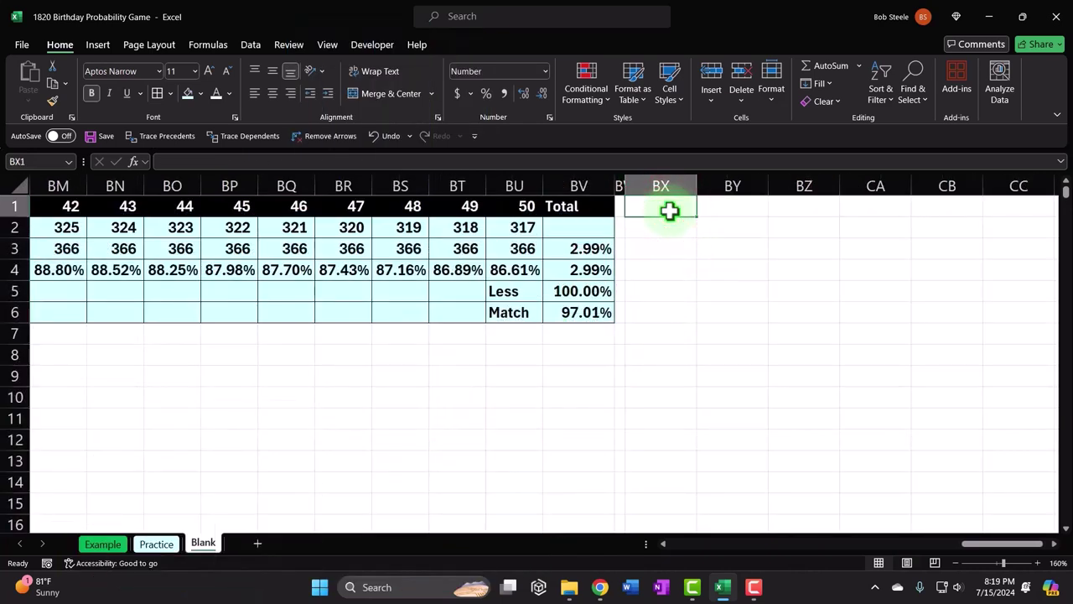
text(Date)
key(Tab)
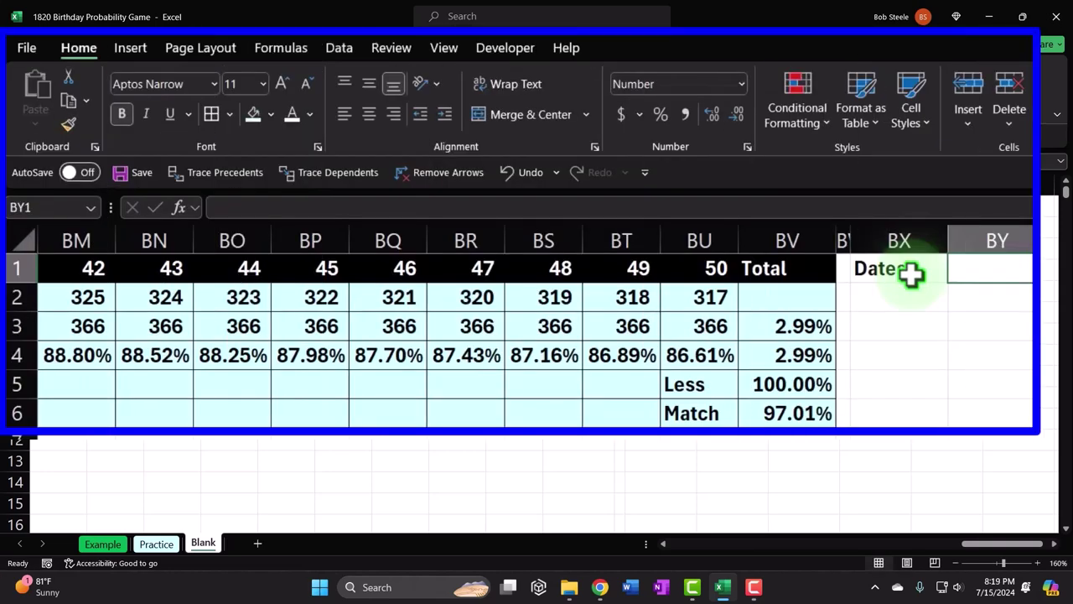
text(Day )
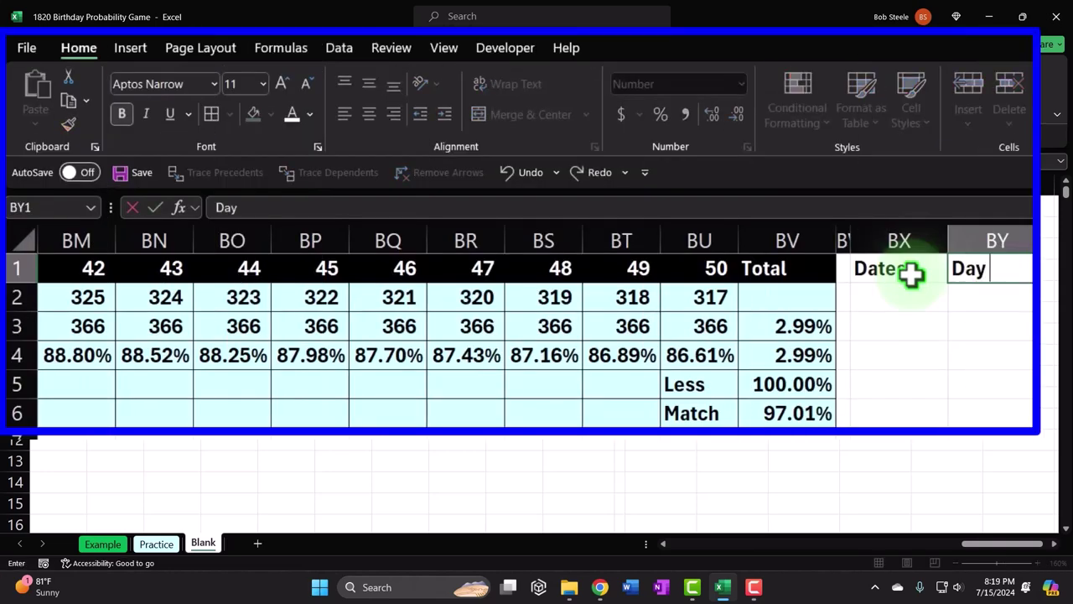
text(3)
key(Return)
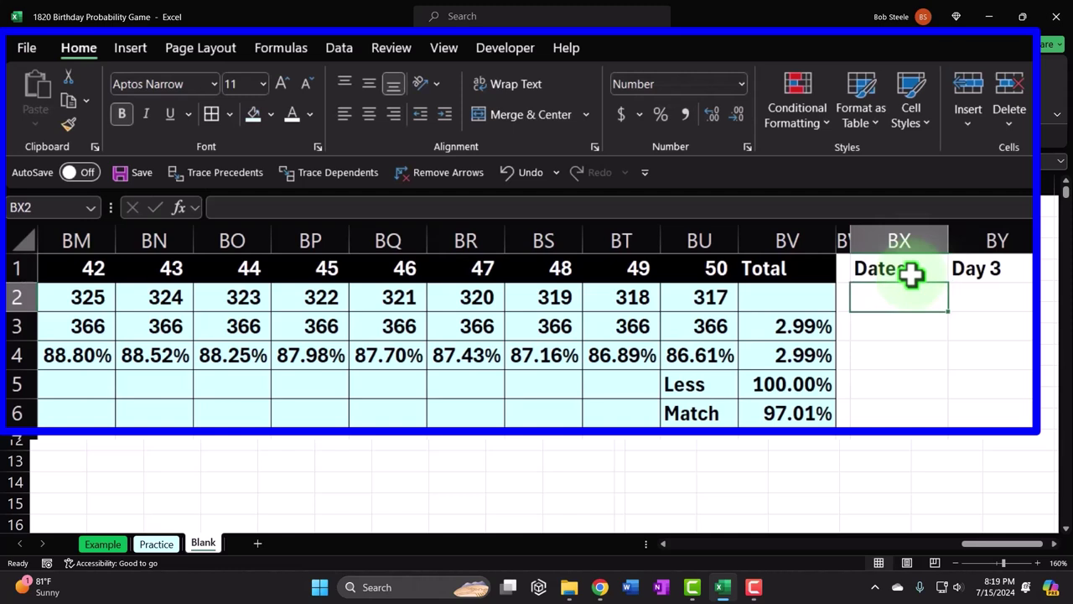
Step: Enter 1/1/2024 in BX2 formatted as a Short Date
text(1/1)
key(Return)
key(Up)
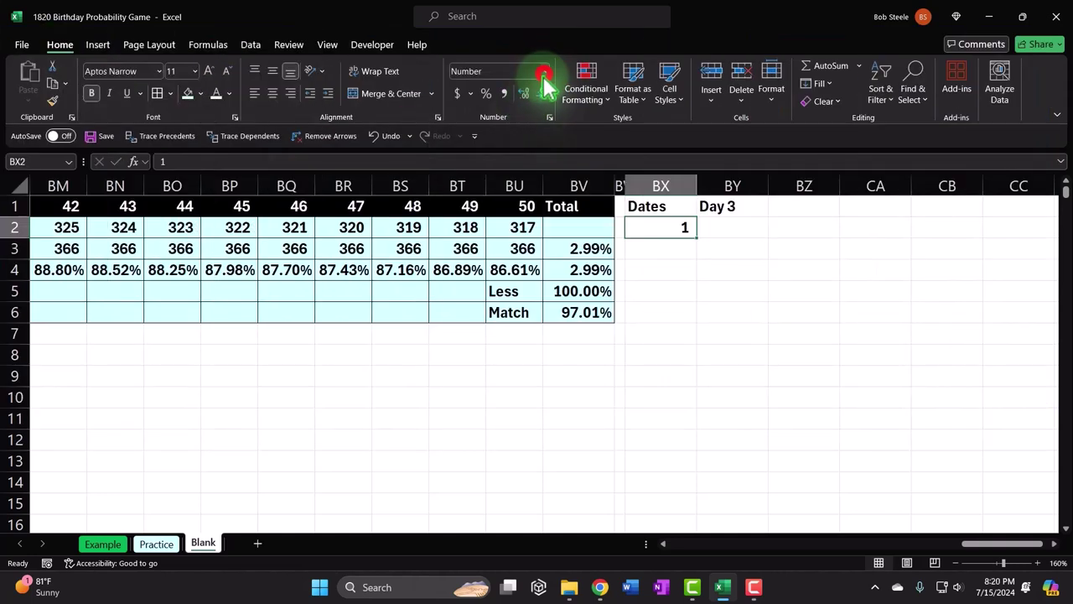
click(744, 84)
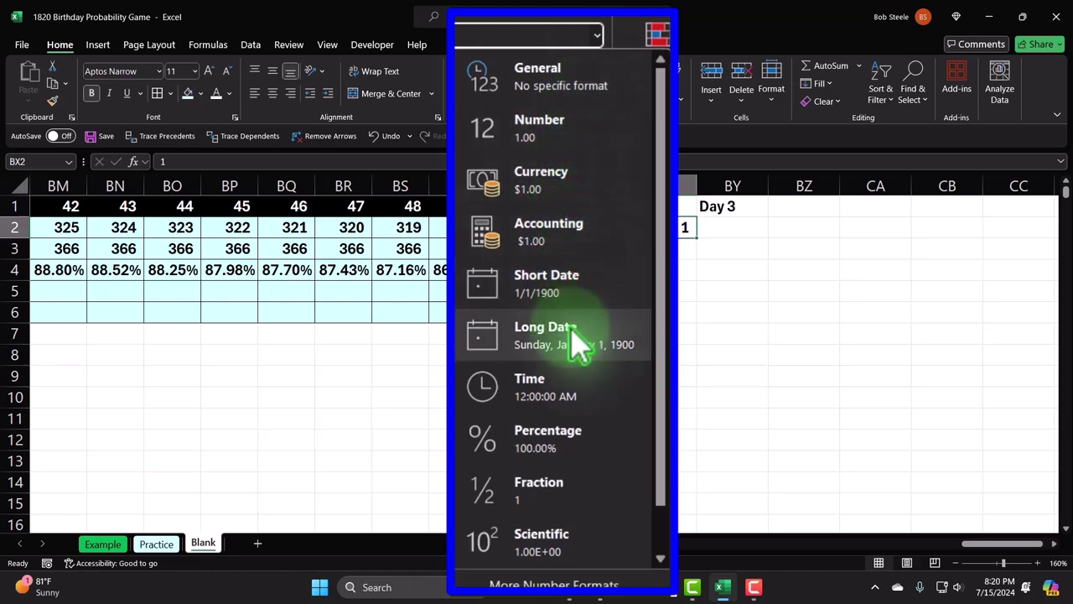
click(567, 294)
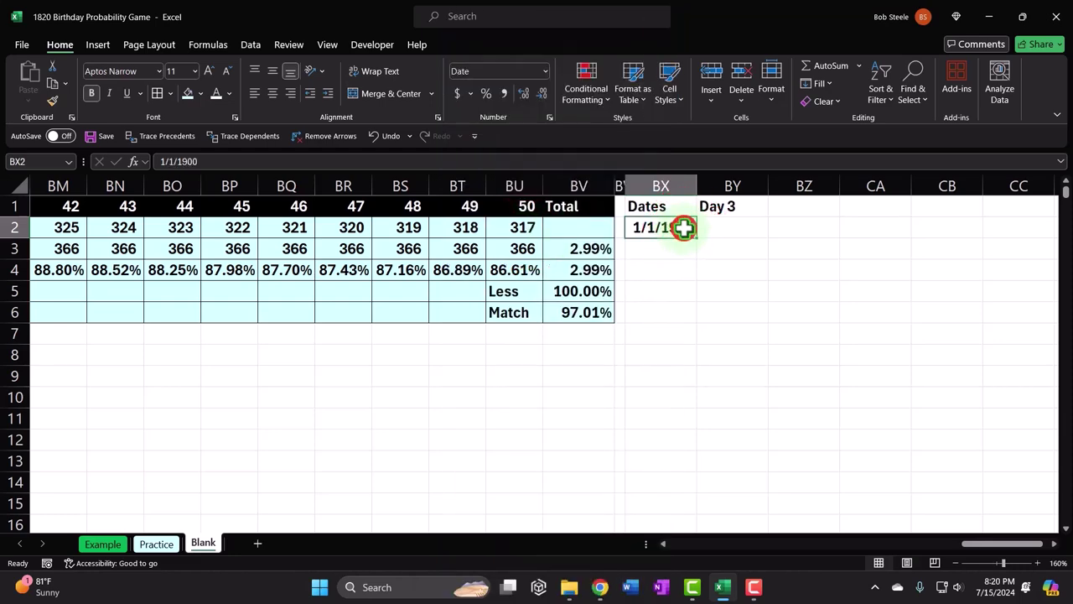
double_click(686, 229)
key(BackSpace)
key(BackSpace)
key(BackSpace)
key(BackSpace)
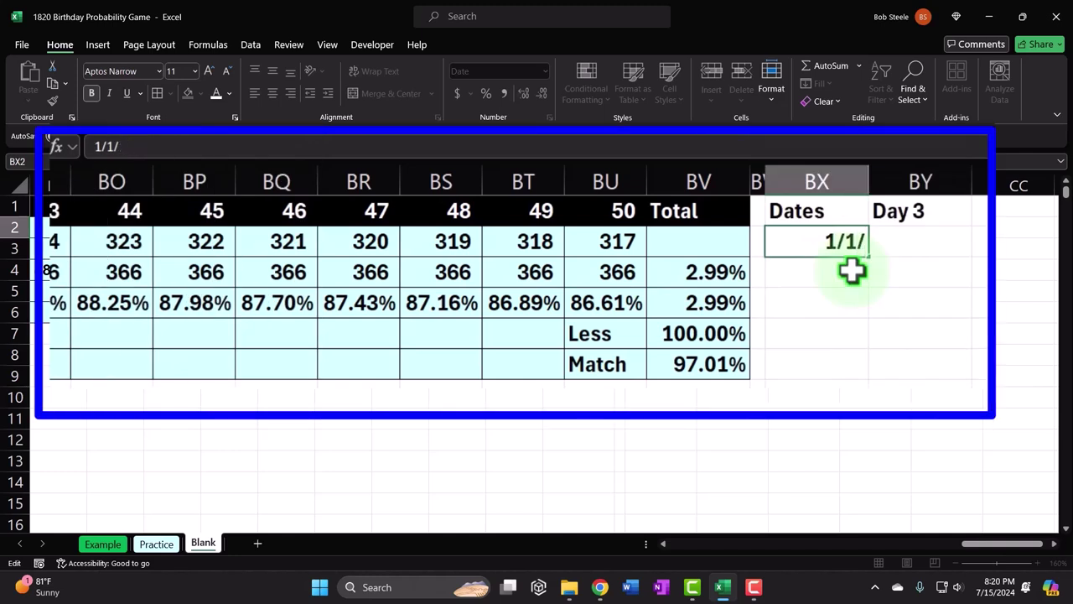
text(2024)
key(Return)
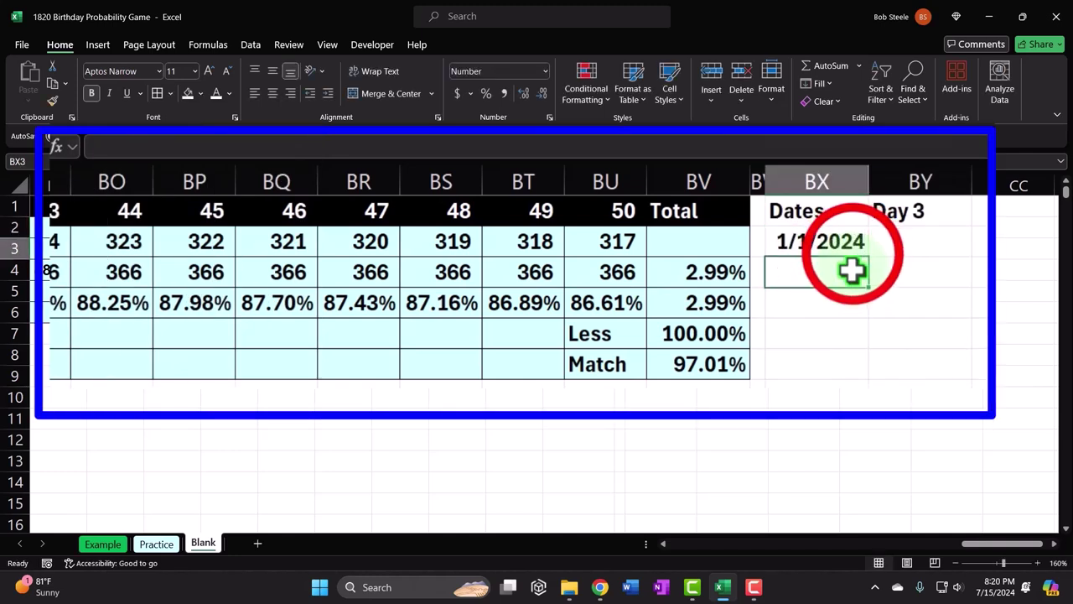
Step: Fill the date series down column BX from 1/1/2024 to 12/31/2024 at row 367
click(864, 252)
drag(869, 255, 851, 603)
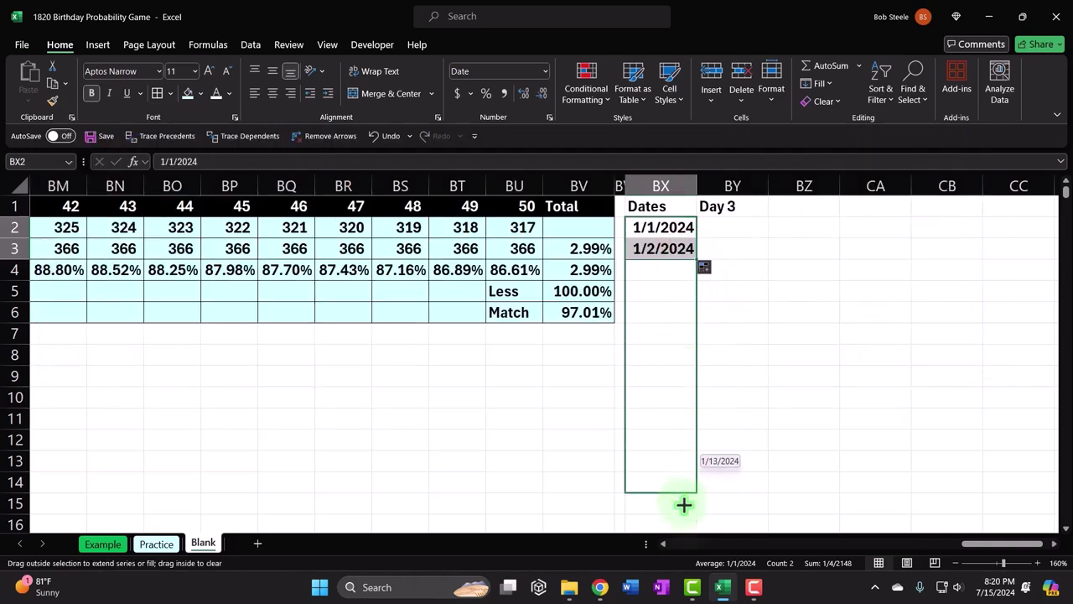
drag(683, 504, 683, 577)
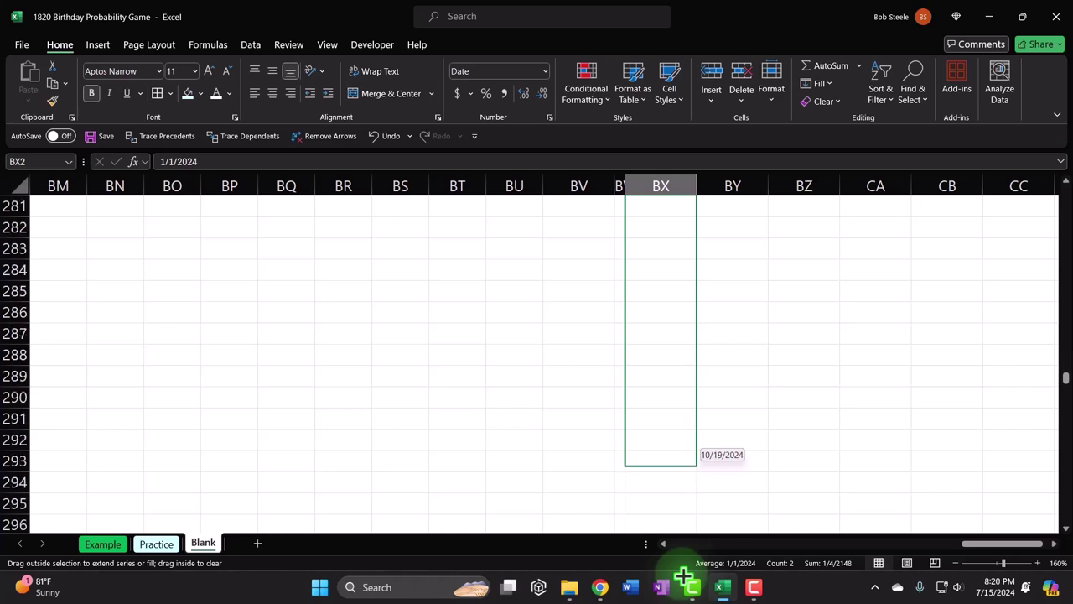
drag(683, 577, 654, 457)
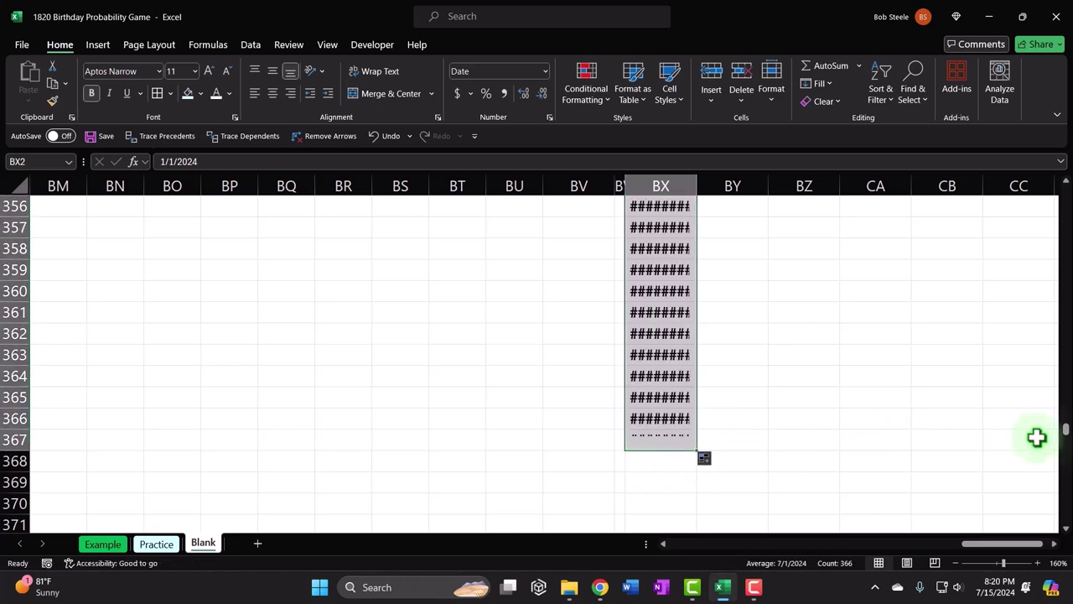
Step: Widen column BX so the full dates display
click(695, 175)
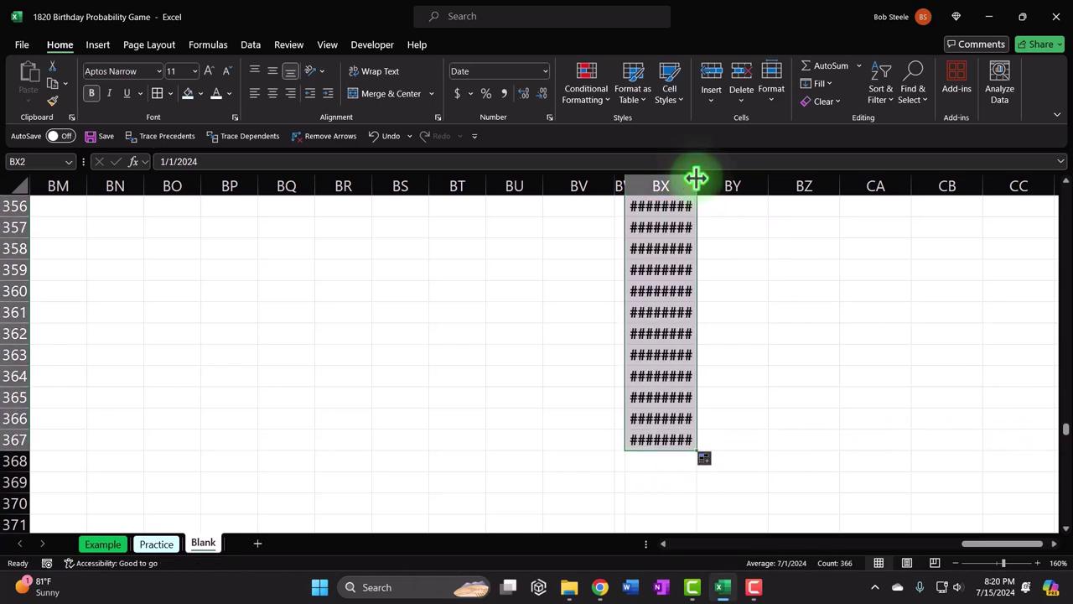
drag(696, 177, 712, 175)
click(1065, 428)
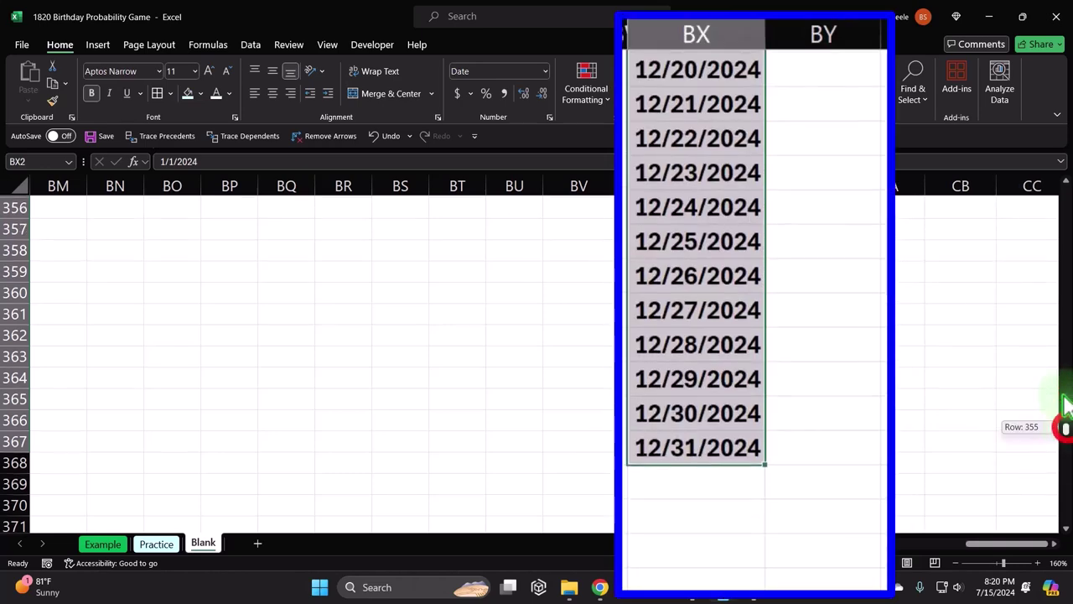
drag(1065, 428, 1040, 180)
click(825, 110)
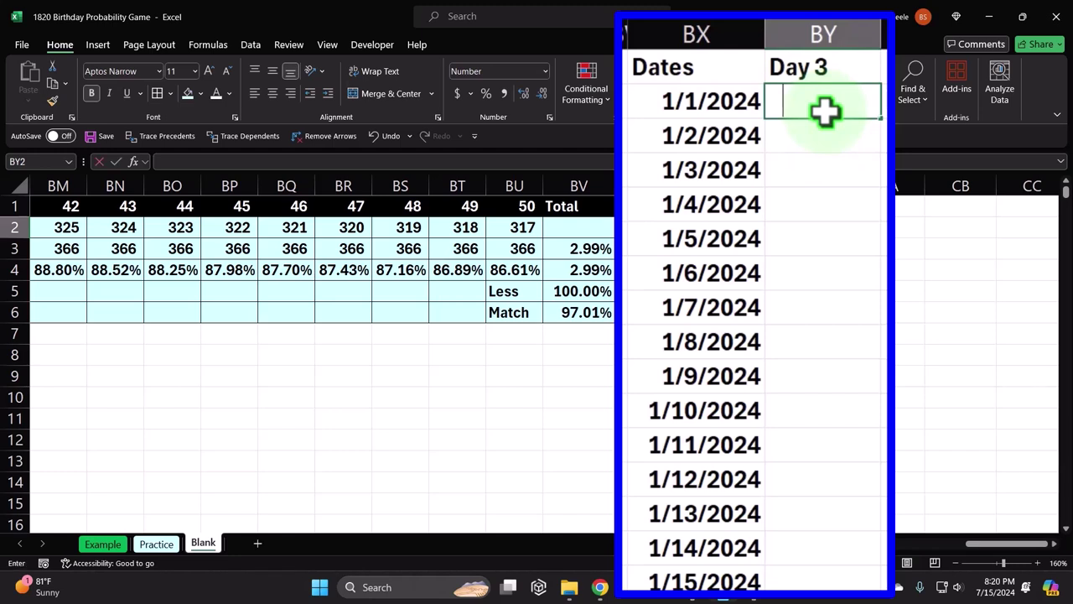
Step: Enter 1 and 2 in BY2:BY3 and fill the day numbers down to 366 at row 367
text(1)
key(Return)
text(2)
key(Return)
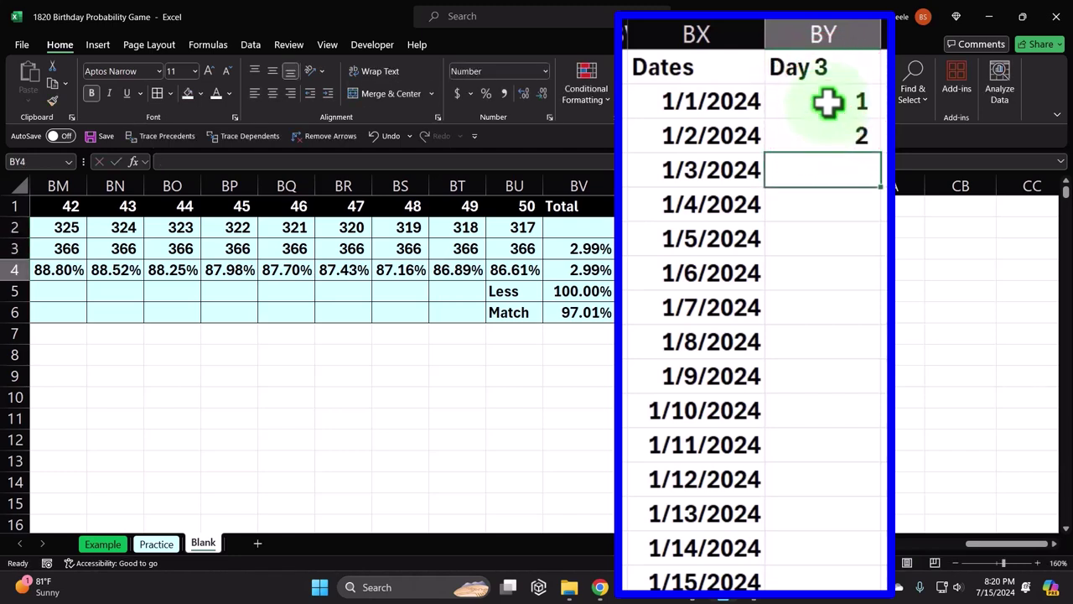
drag(828, 102, 824, 131)
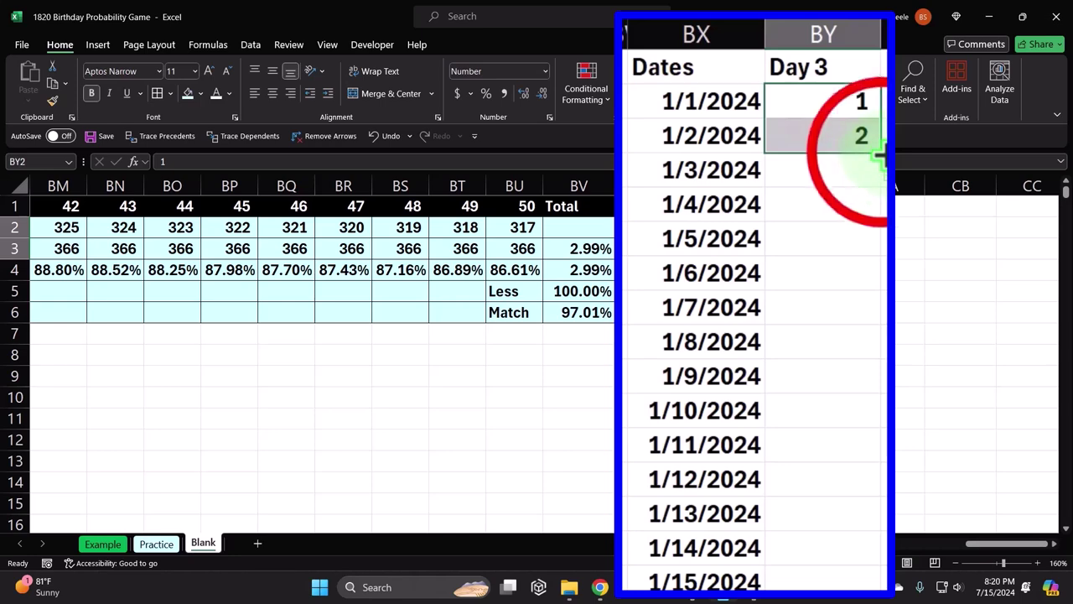
mouse_move(879, 166)
mouse_down()
mouse_move(855, 581)
mouse_move(855, 516)
mouse_move(821, 579)
mouse_move(812, 530)
mouse_up()
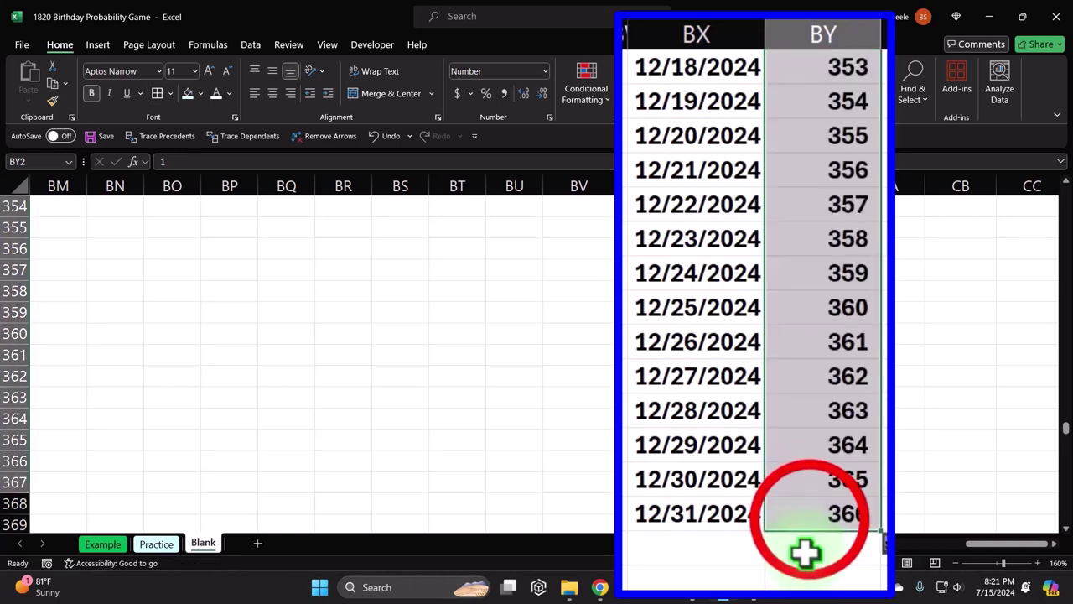
click(810, 518)
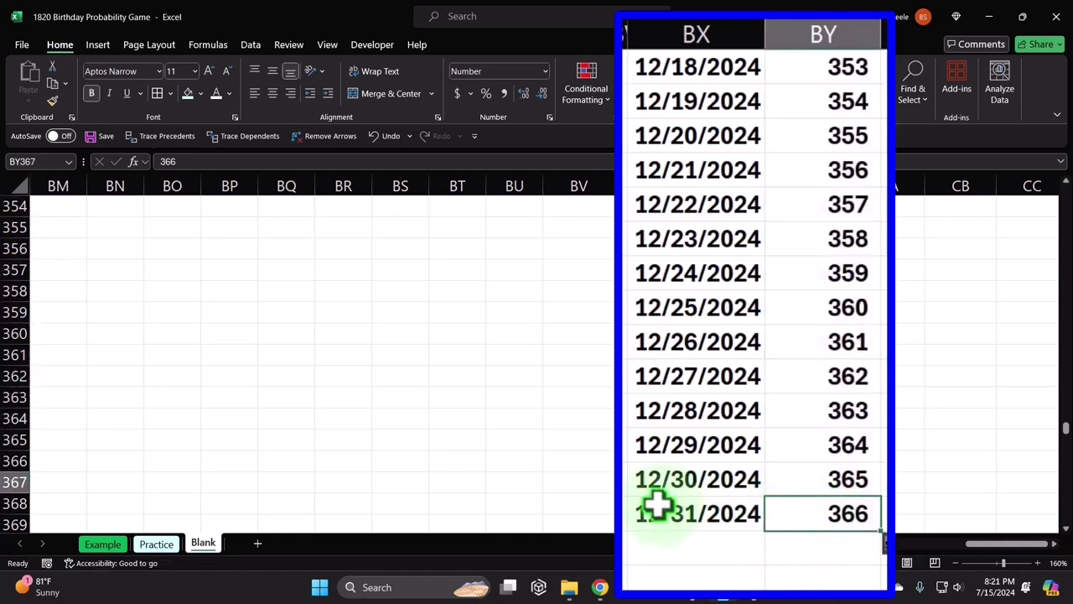
mouse_move(671, 508)
mouse_down()
mouse_move(791, 509)
mouse_move(815, 34)
mouse_move(741, 225)
mouse_up()
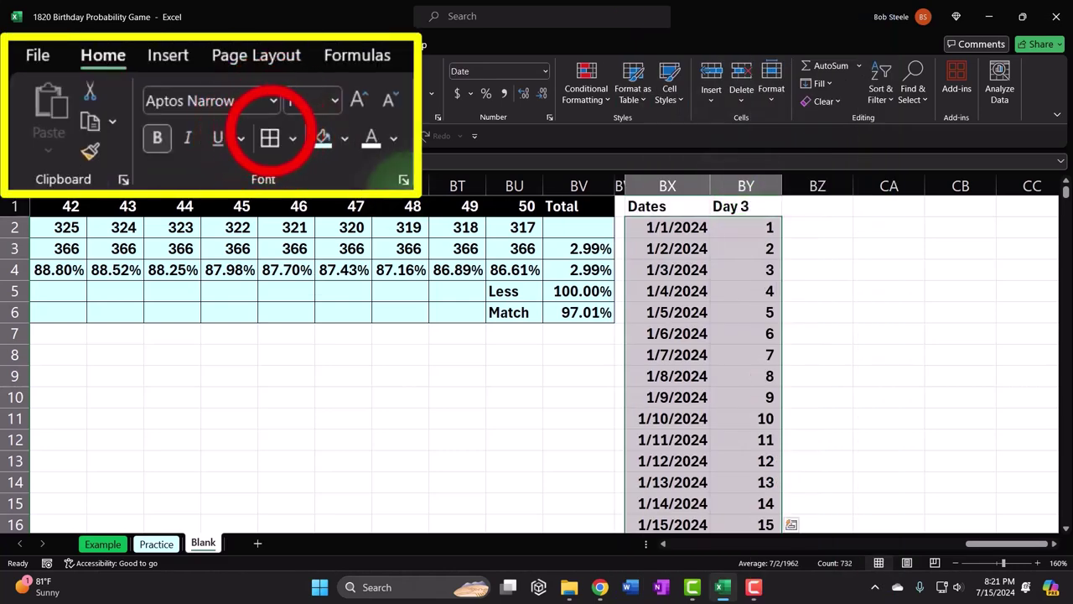
Step: Give BX2:BY367 a light fill and the BX1:BY1 headers black fill with white text
click(187, 92)
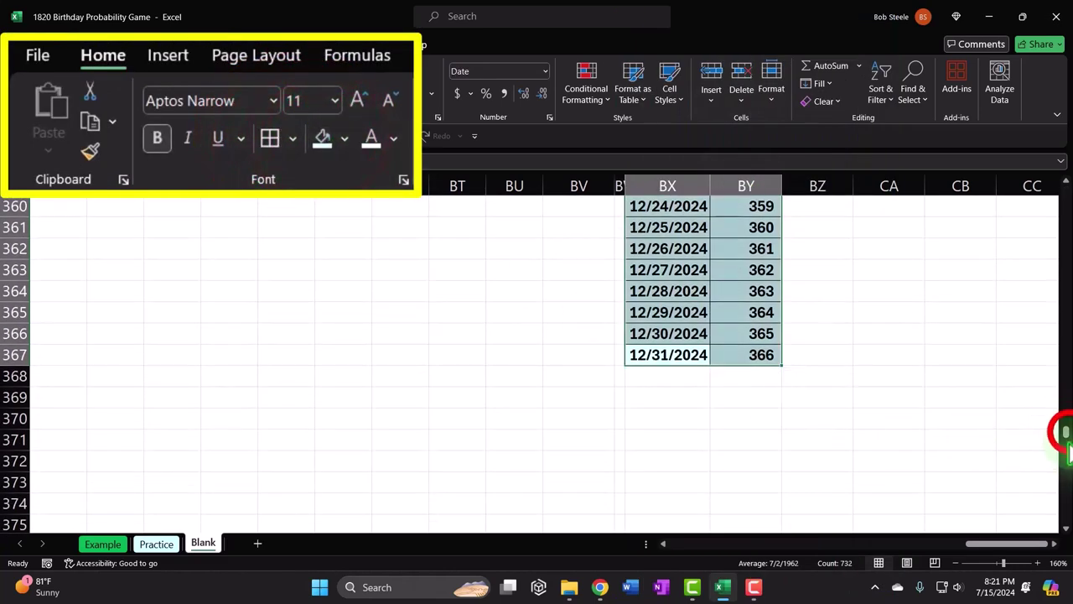
drag(1063, 431, 1048, 168)
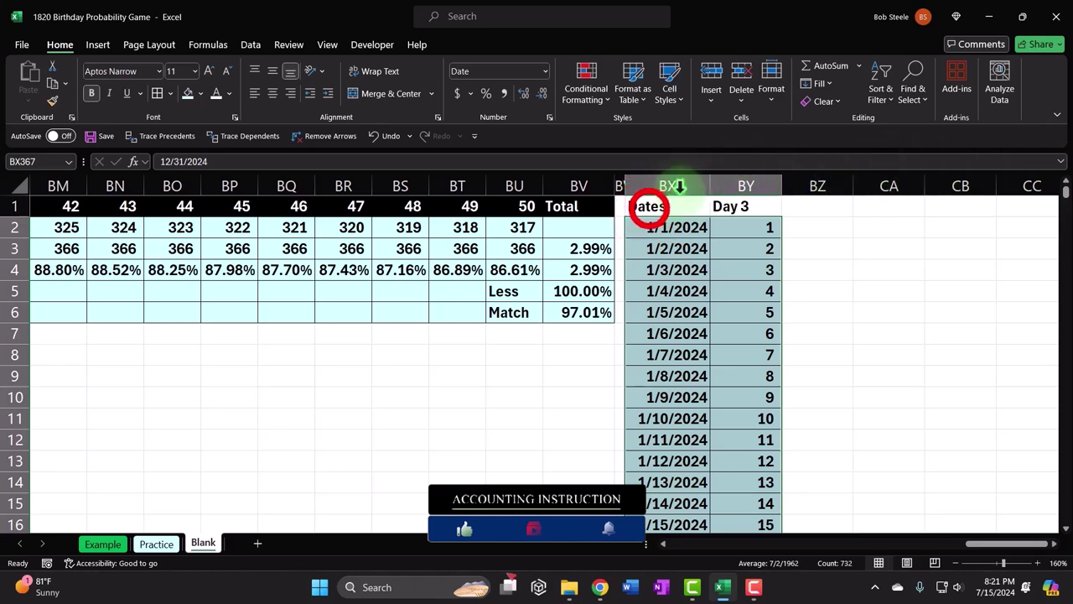
drag(647, 209, 742, 204)
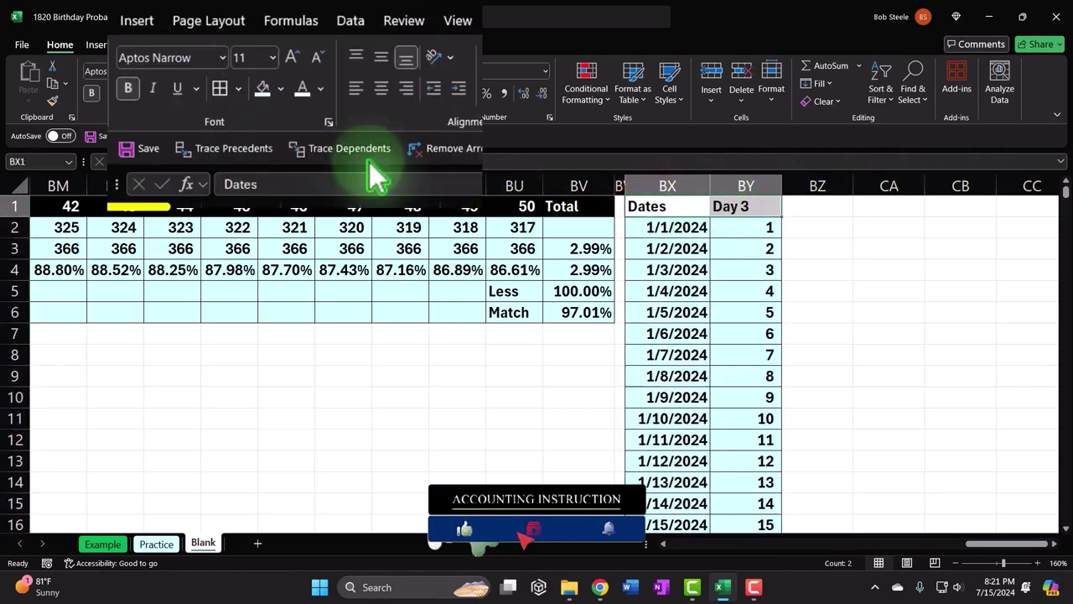
click(280, 88)
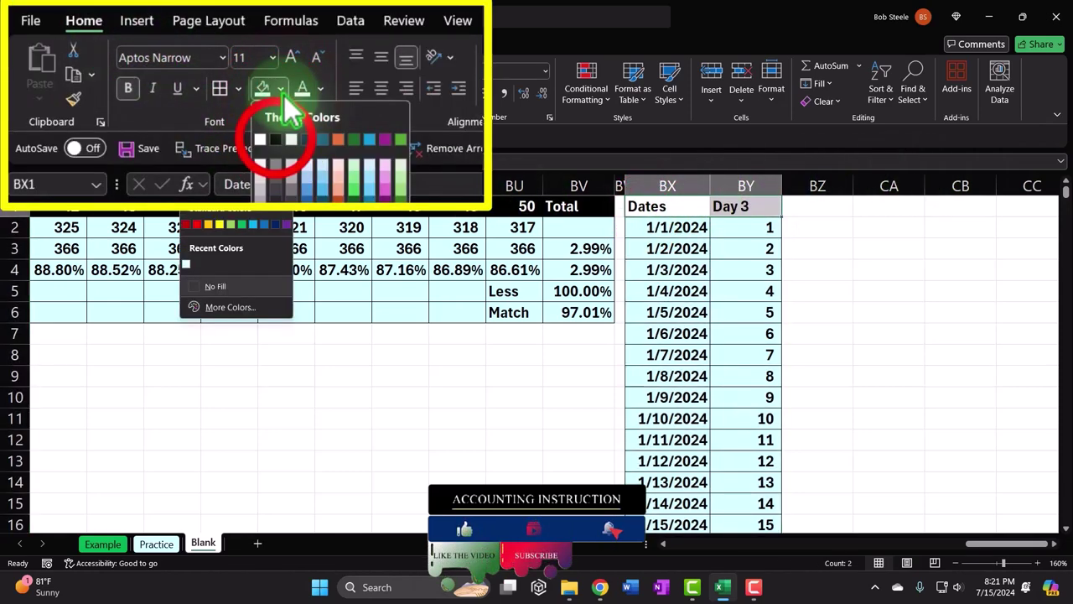
click(281, 132)
click(294, 90)
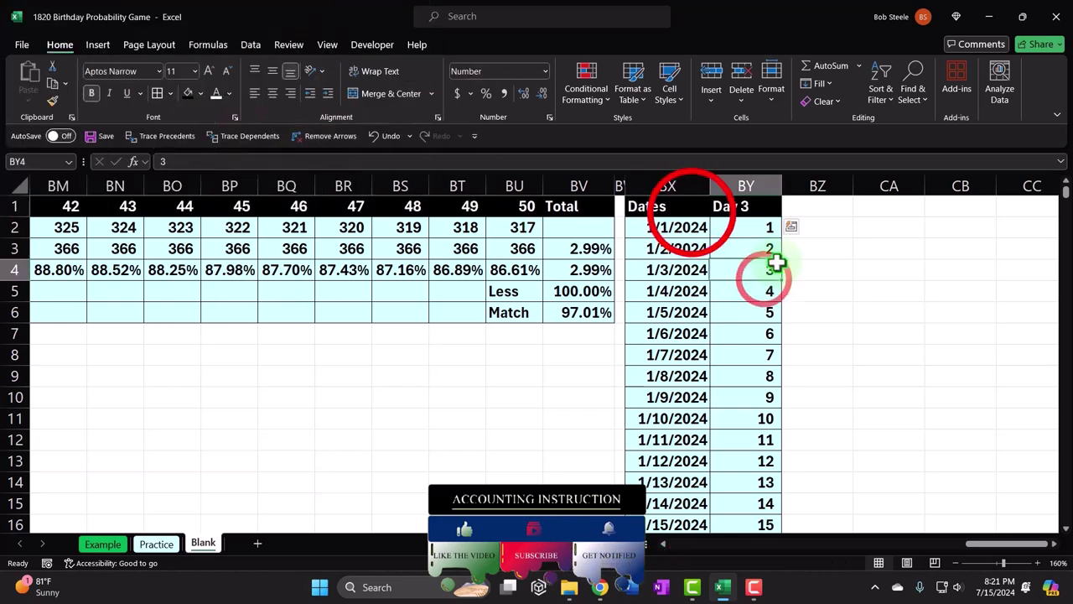
Step: Centre the two headers and rename BY1 to 'Day #'
drag(716, 214, 743, 221)
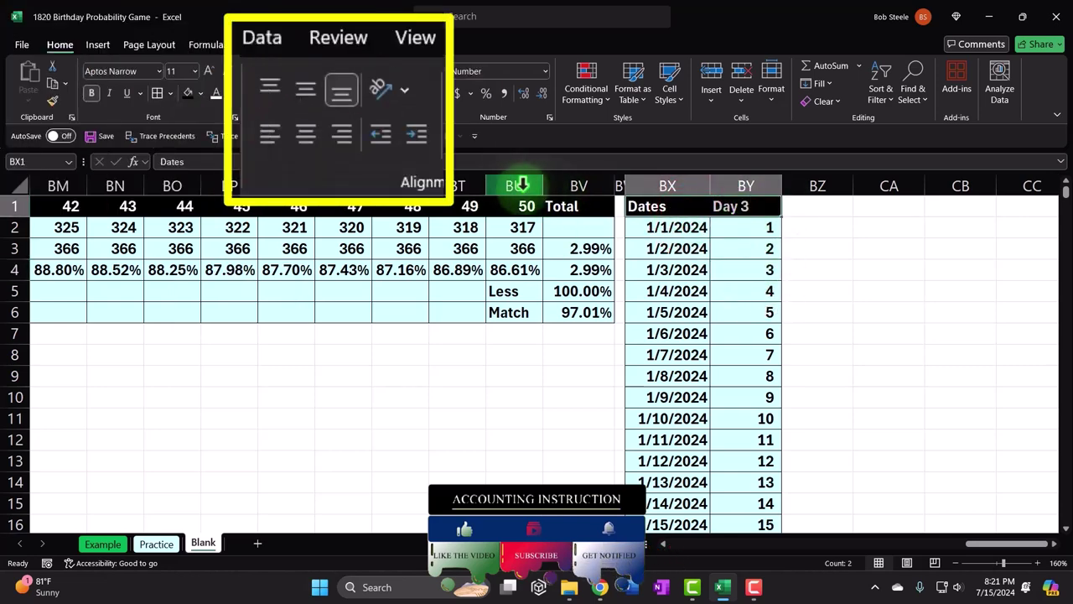
click(273, 94)
double_click(769, 208)
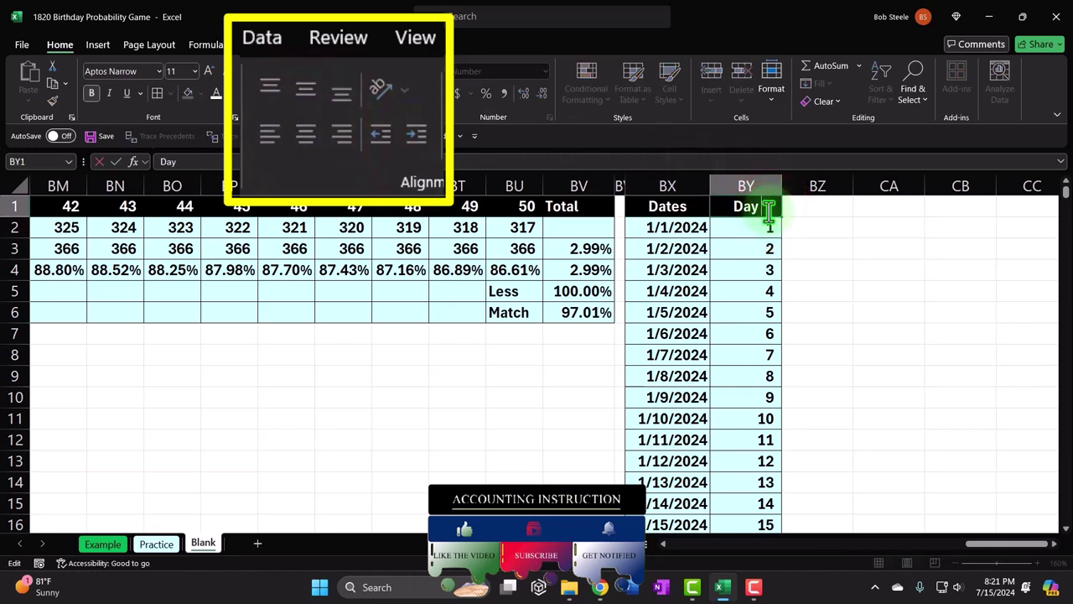
text(#)
key(Return)
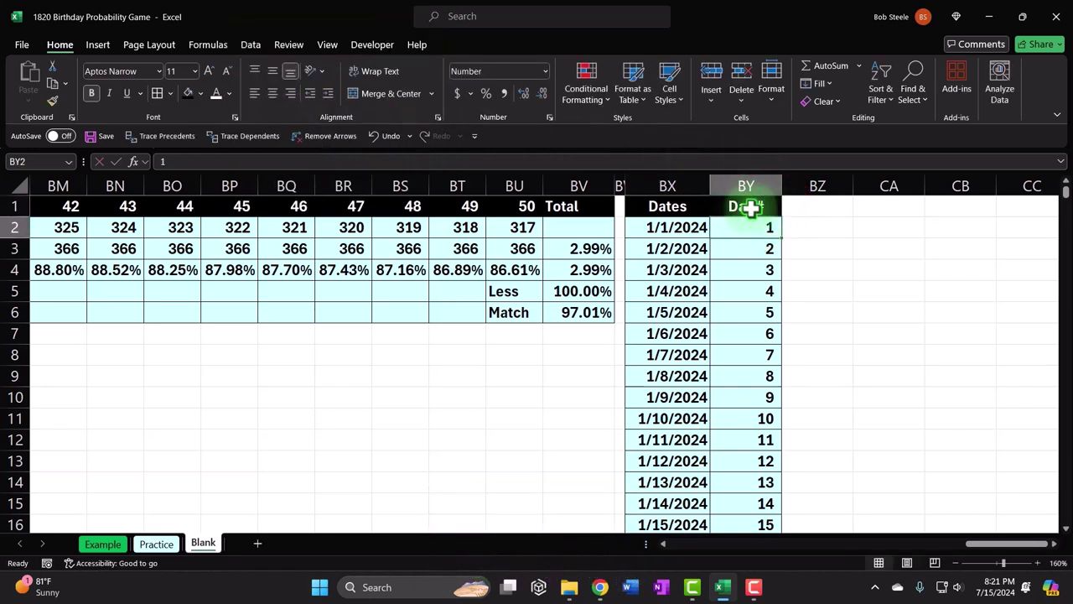
click(752, 183)
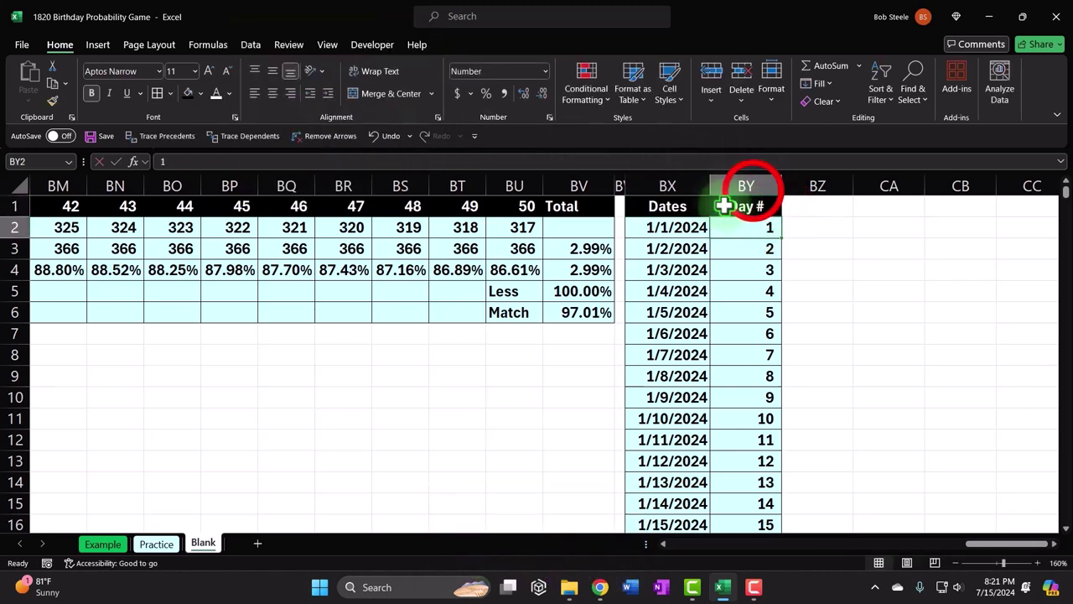
Step: AutoFit column BY to its numbers, comparing against the Practice and Example sheets
double_click(780, 183)
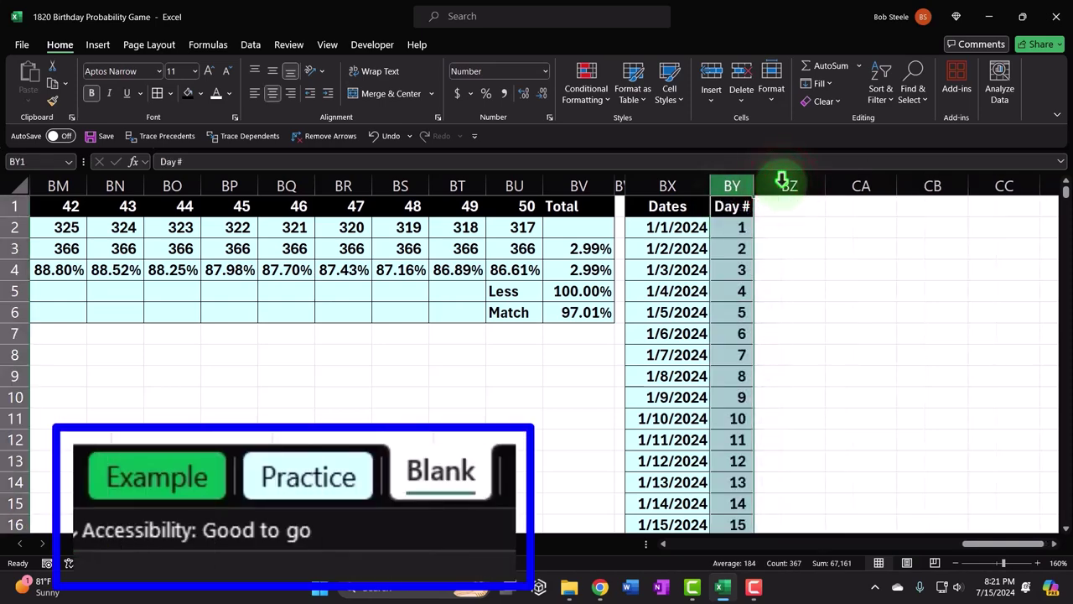
click(155, 543)
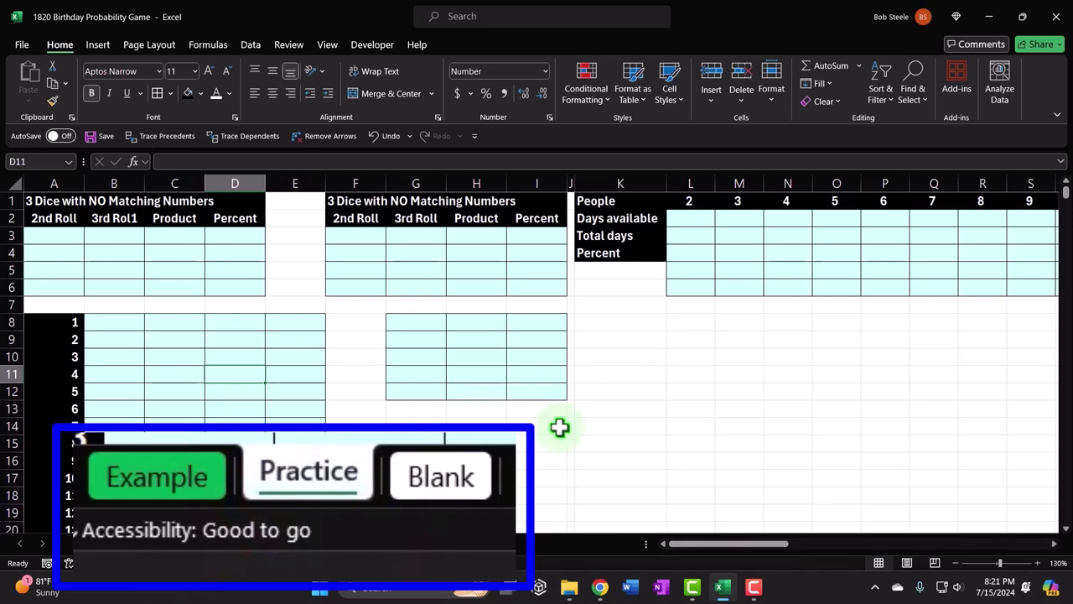
click(102, 544)
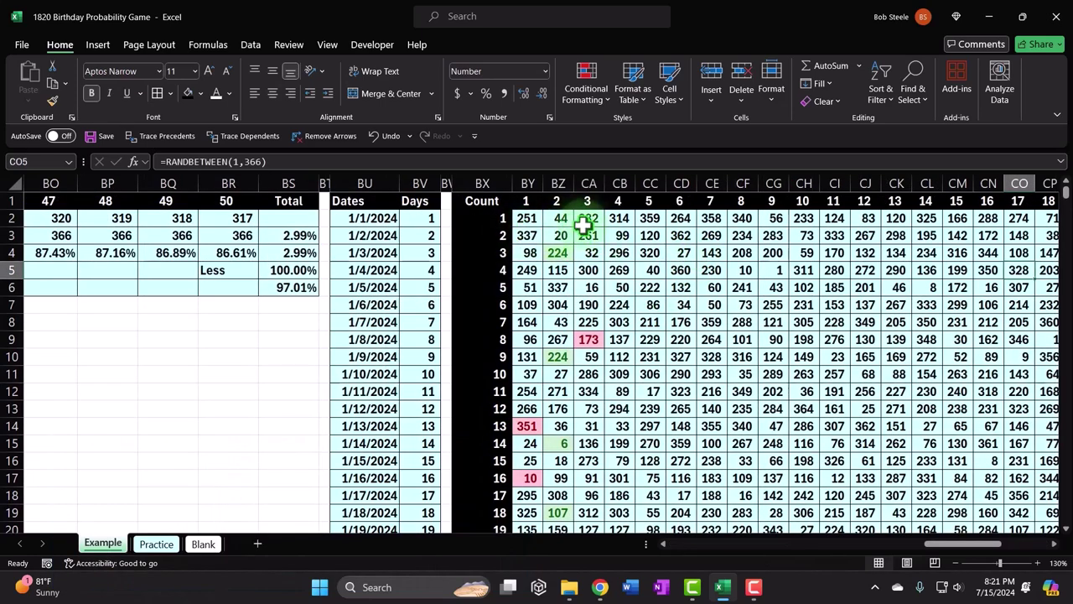
click(203, 544)
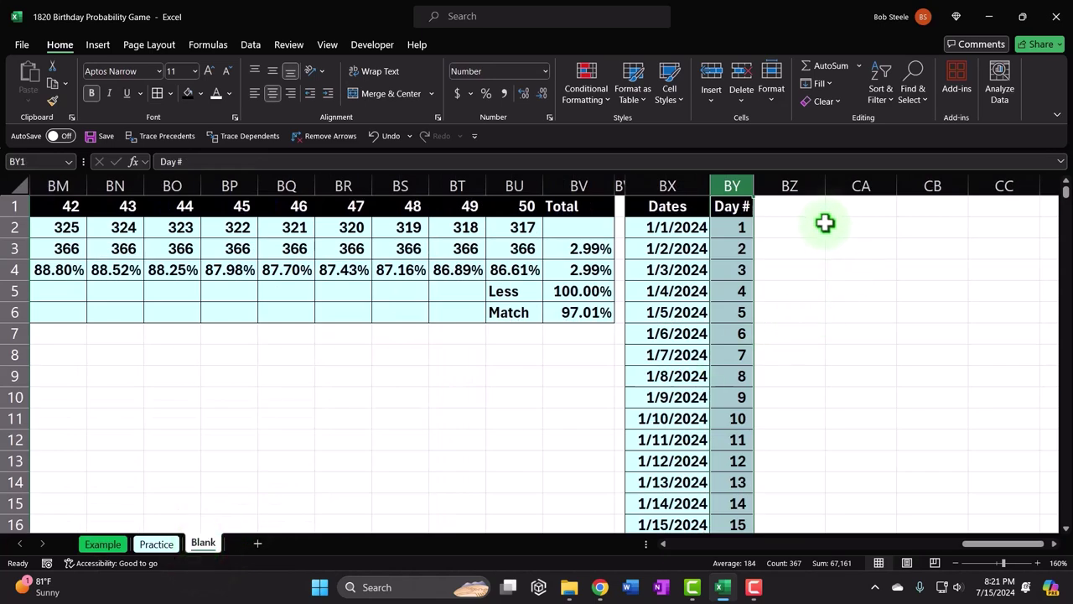
Step: Copy column BW's narrow spacer width onto column BZ with Format Painter
click(619, 185)
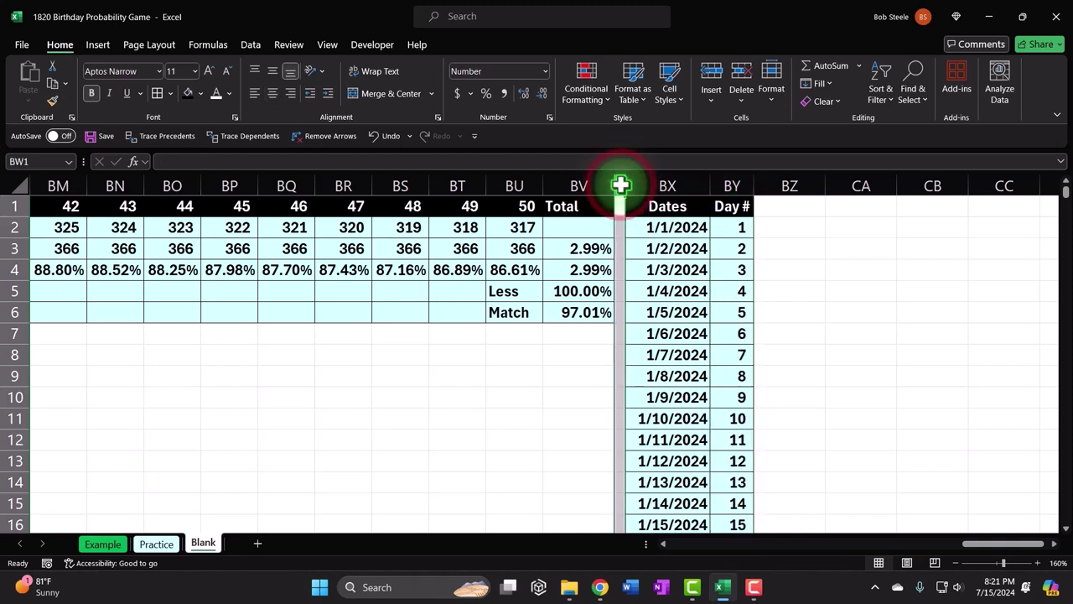
click(52, 101)
click(789, 184)
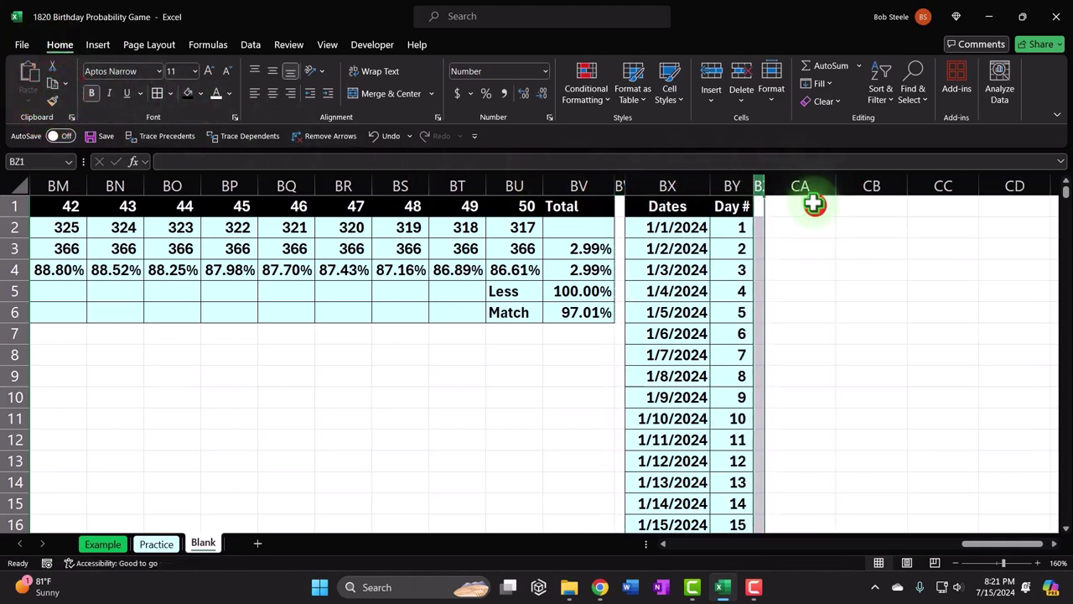
Step: Add a Count heading in CA1 and number column CA from 1 to 50
click(813, 204)
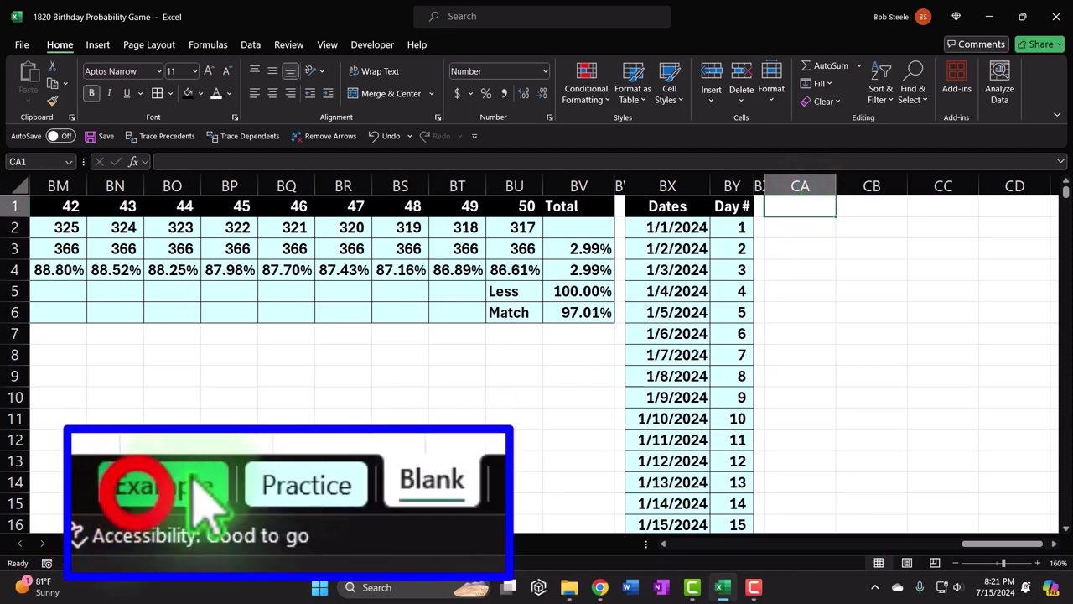
click(163, 485)
click(465, 480)
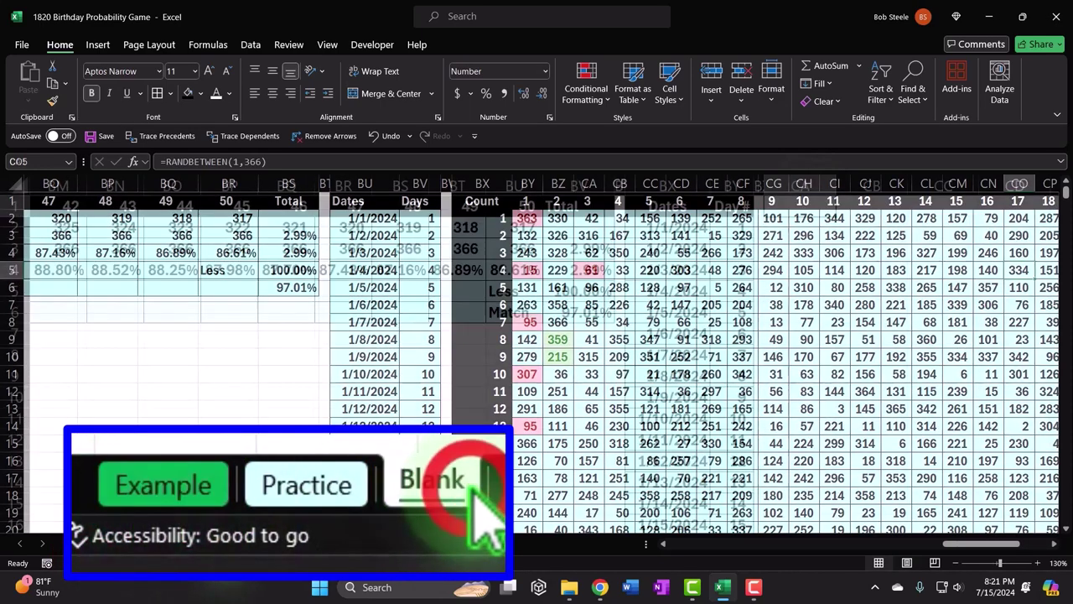
text(Count)
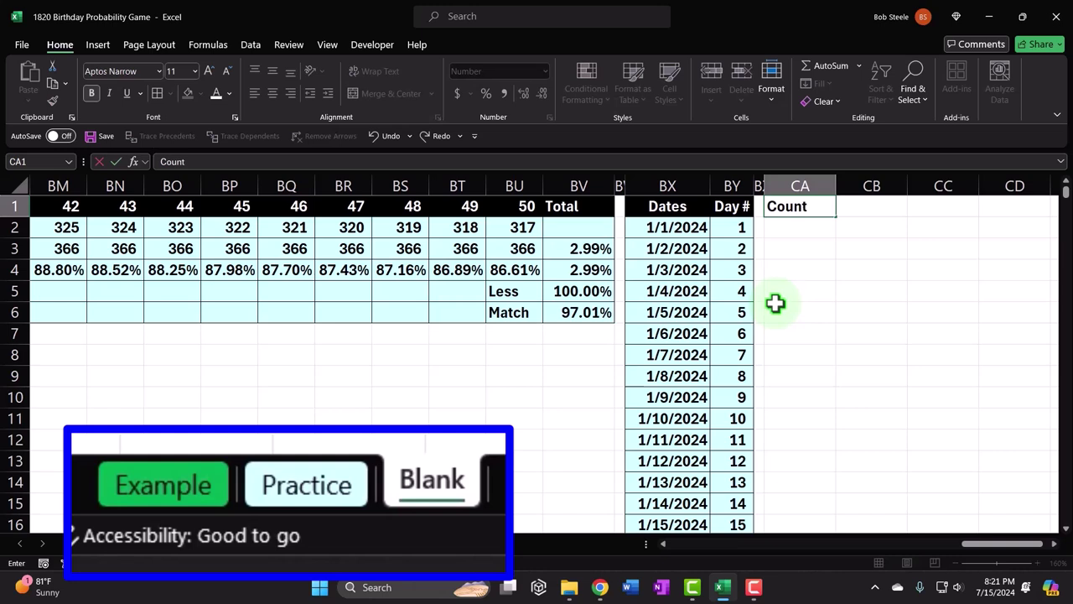
key(Return)
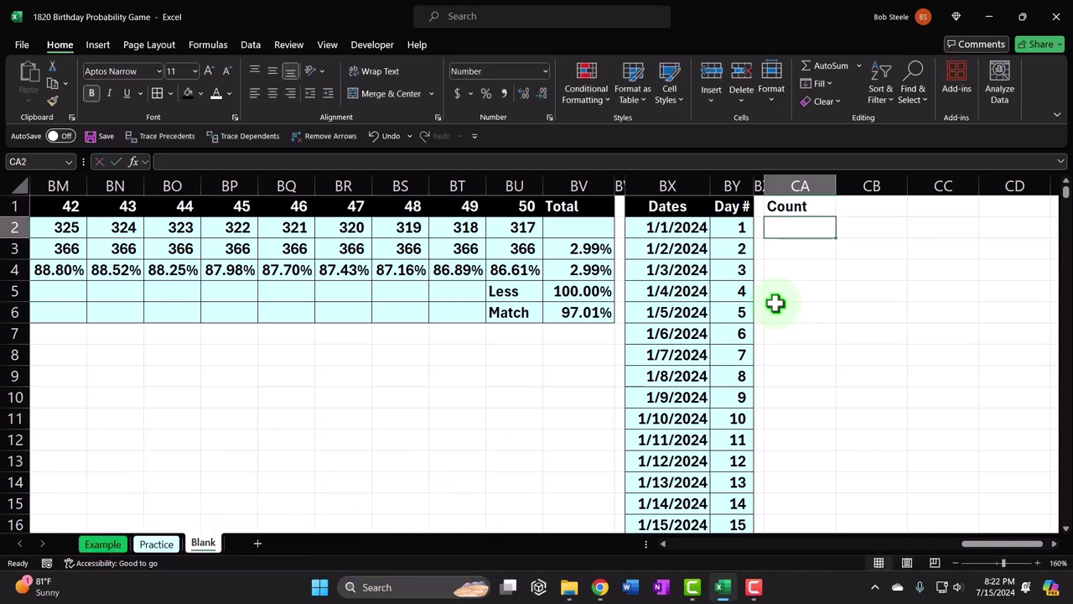
text(1)
key(Return)
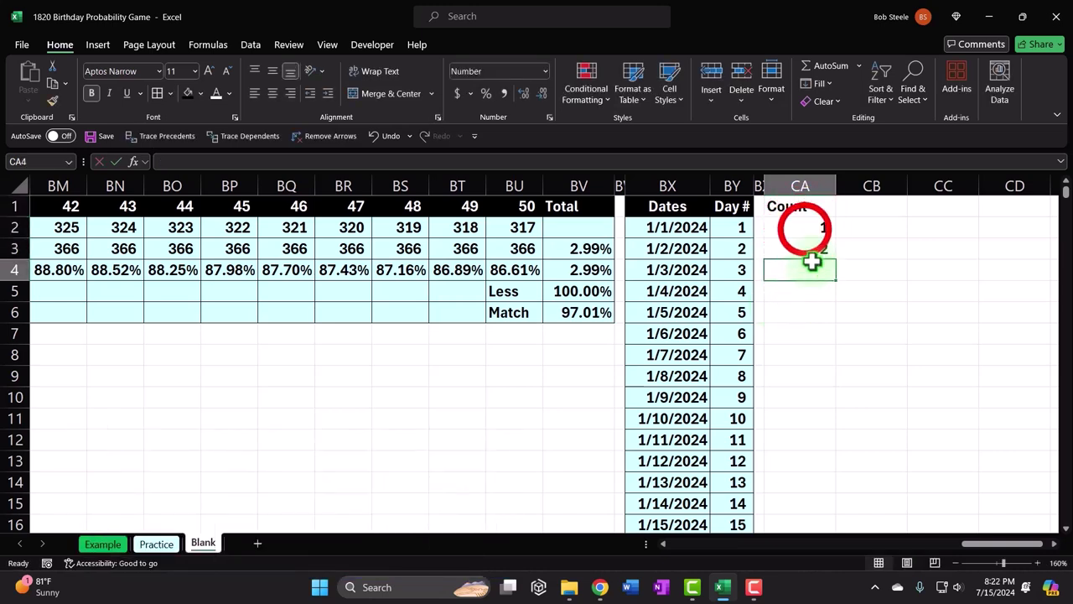
drag(805, 228, 831, 460)
drag(869, 428, 880, 481)
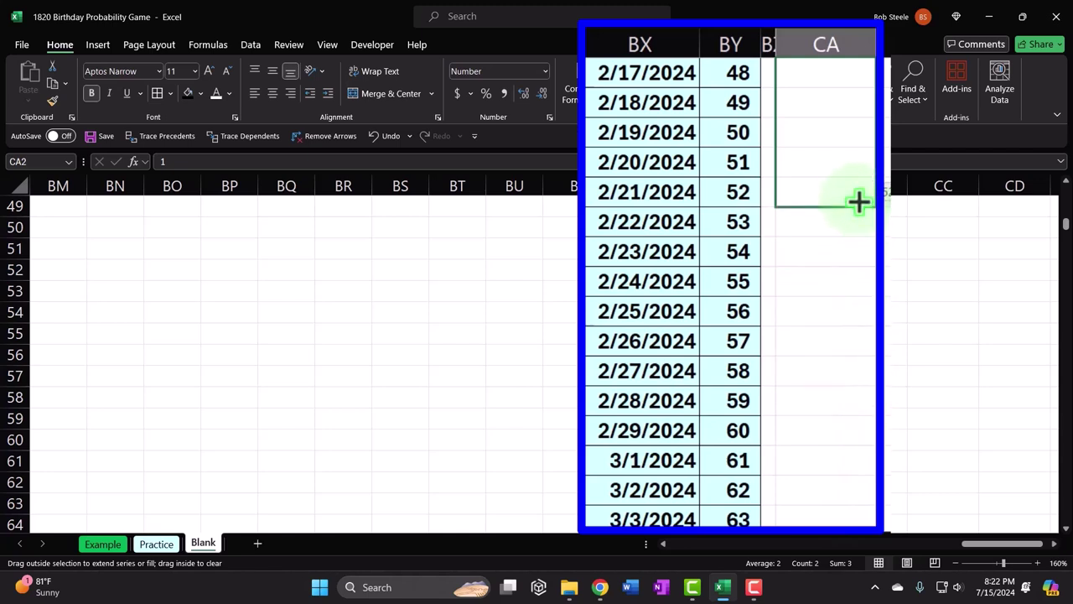
drag(857, 164, 855, 159)
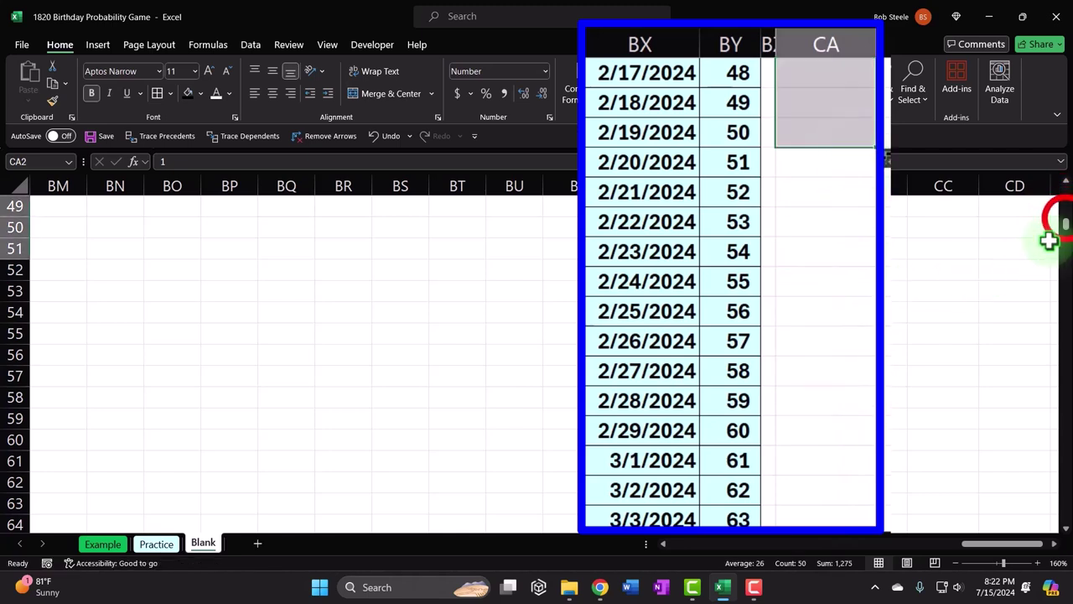
drag(1065, 220, 1066, 191)
Step: Enter 1, 2 and 3 across CB1:CD1
click(899, 206)
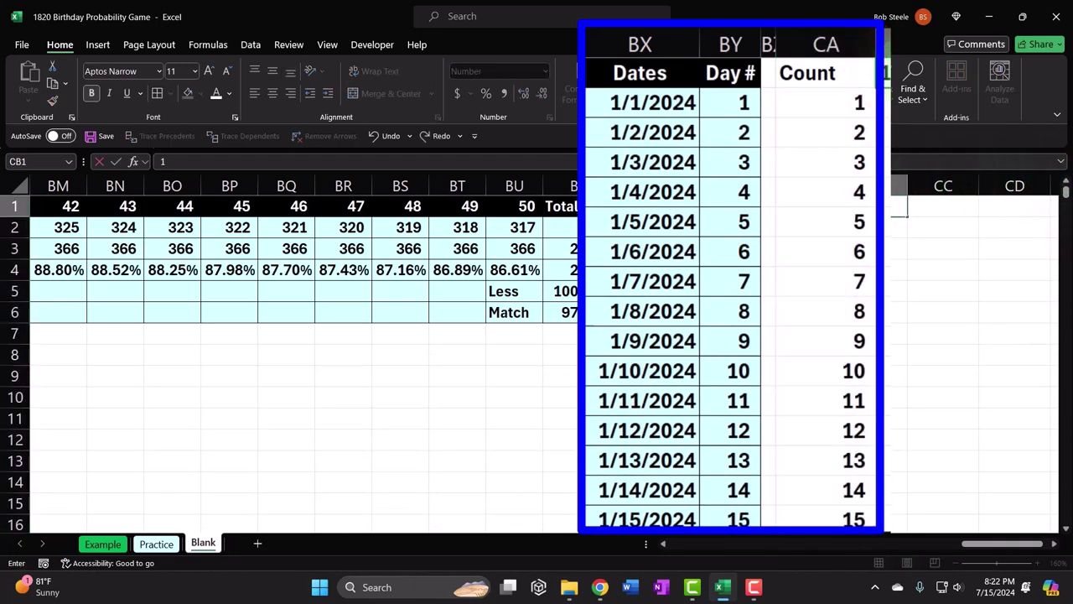
text(1)
key(Tab)
text(2)
key(Tab)
text(3)
key(Tab)
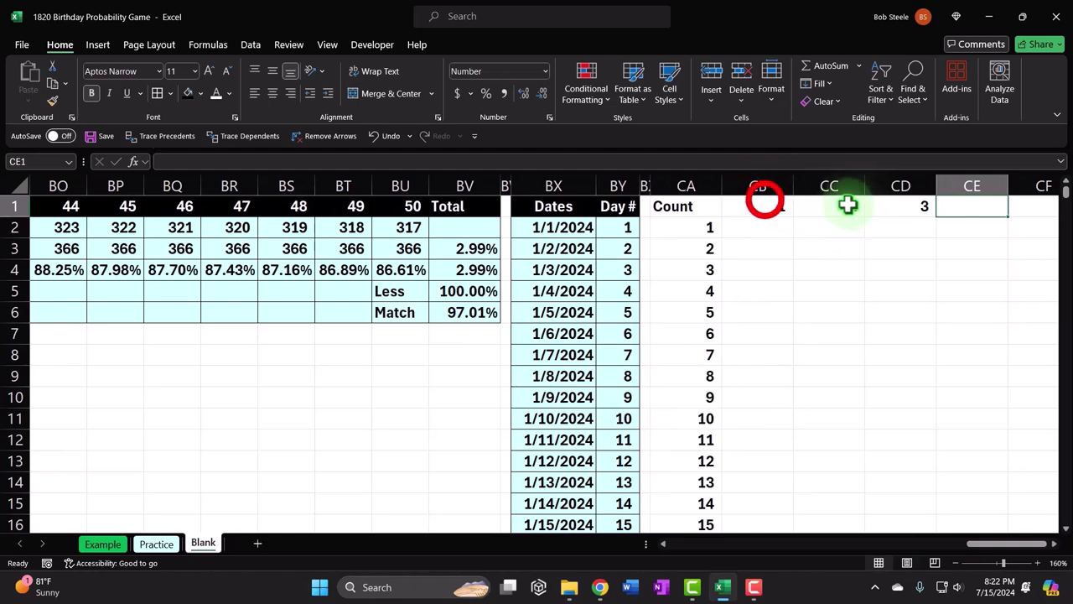
Step: Extend the row 1 numbering to 35 at DJ1 and fill that header row black
drag(793, 204, 882, 213)
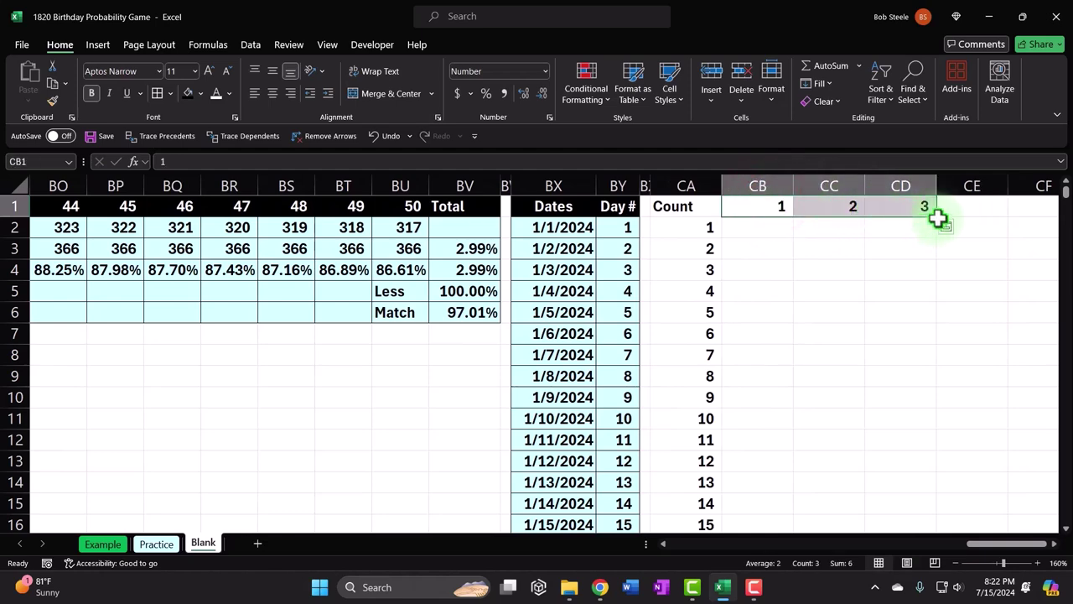
drag(1040, 221, 1070, 218)
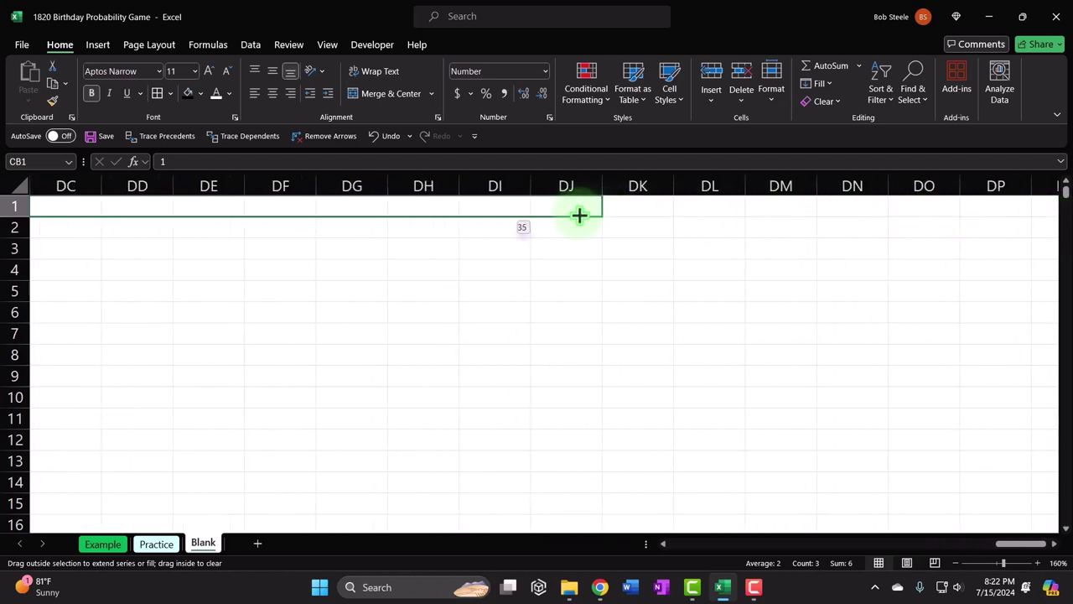
drag(602, 218, 601, 218)
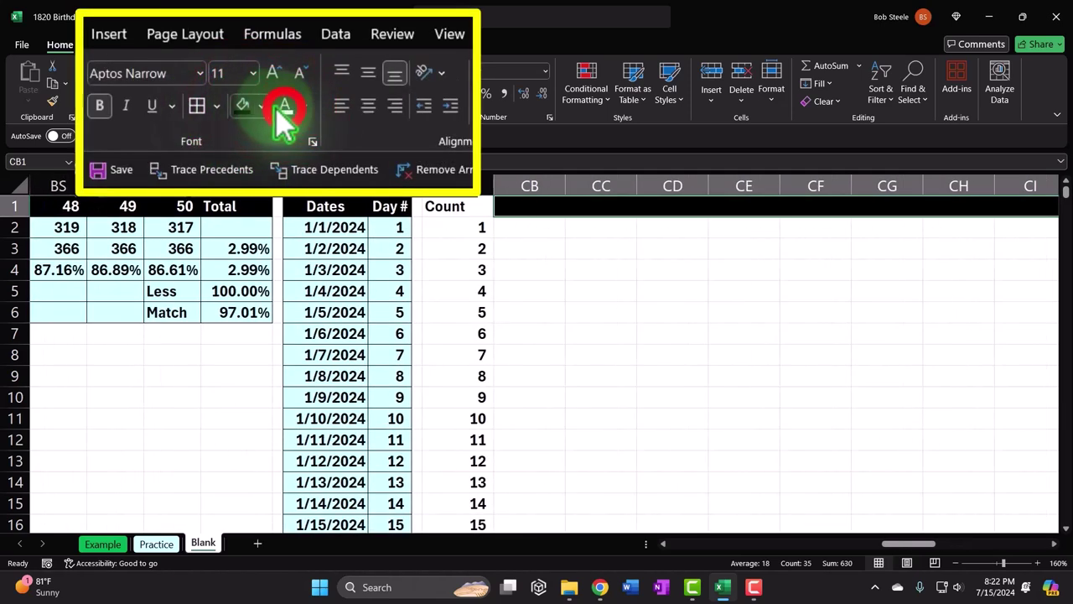
click(458, 205)
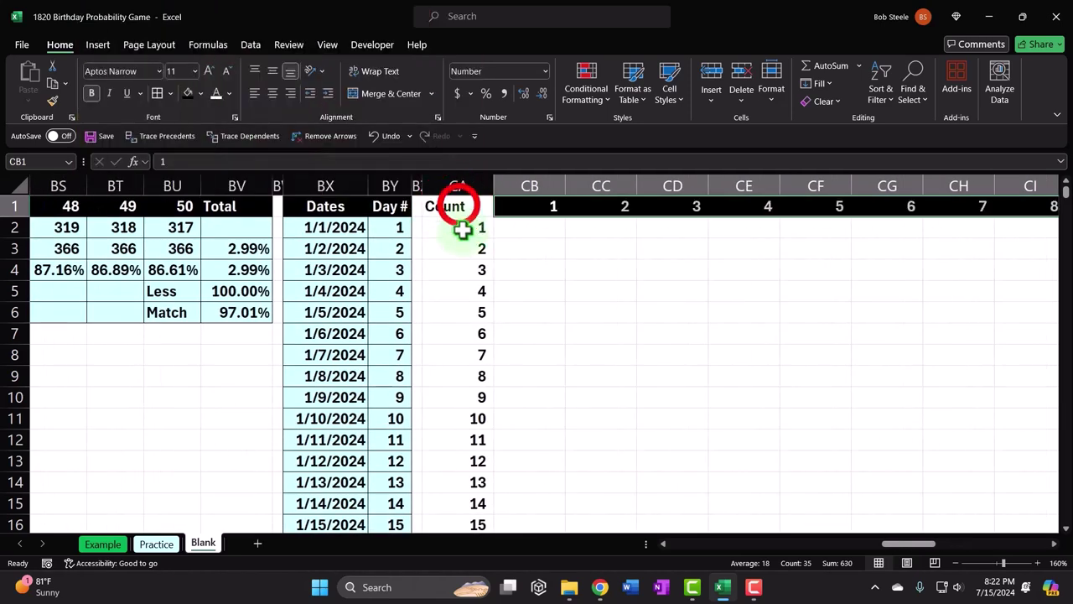
Step: Give the Count column CA1:CA51 a black fill
drag(459, 253, 472, 478)
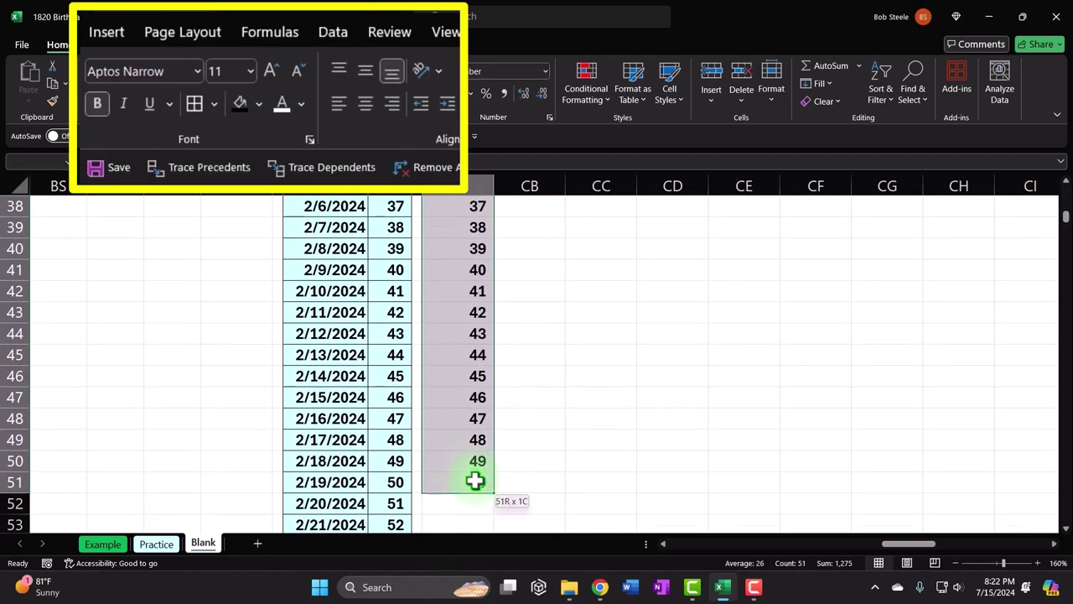
click(243, 104)
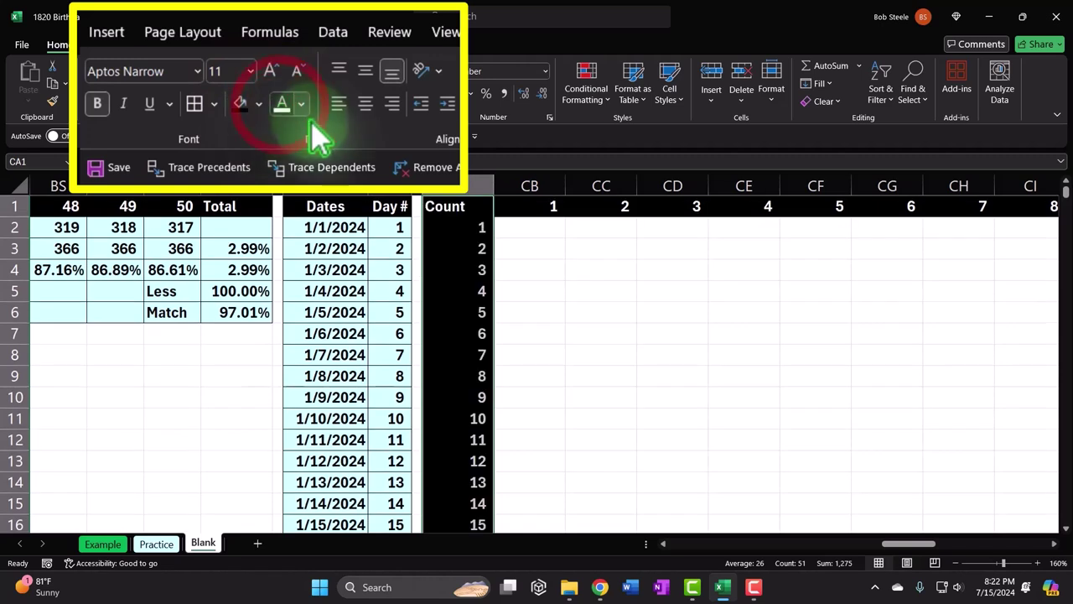
click(553, 227)
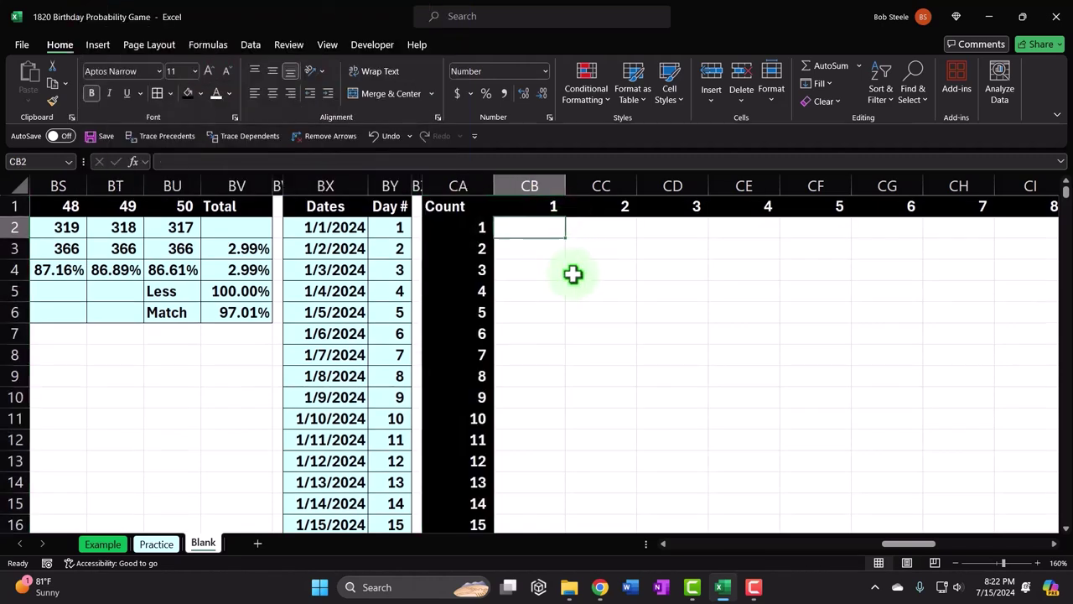
Step: Enter =RANDBETWEEN(1,366) in cell CB2
text(=ran)
key(BackSpace)
key(BackSpace)
key(BackSpace)
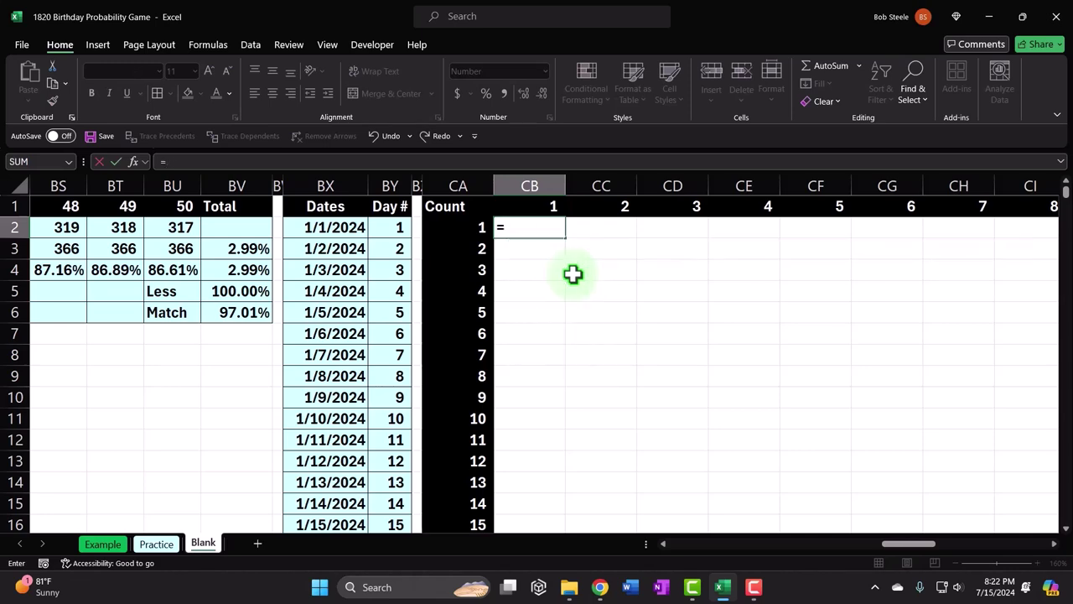
text(rand)
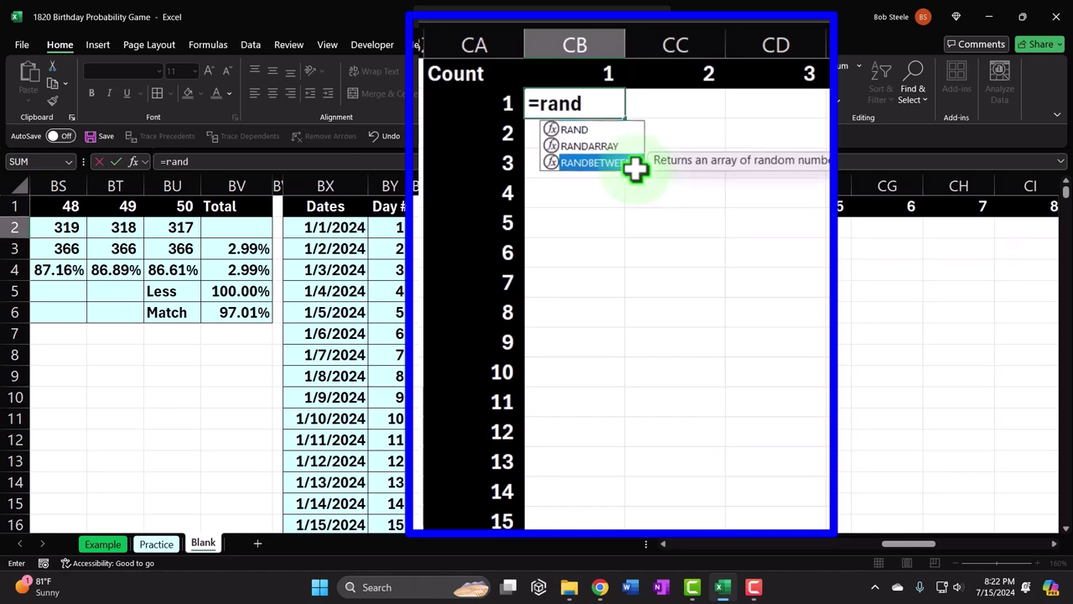
double_click(636, 164)
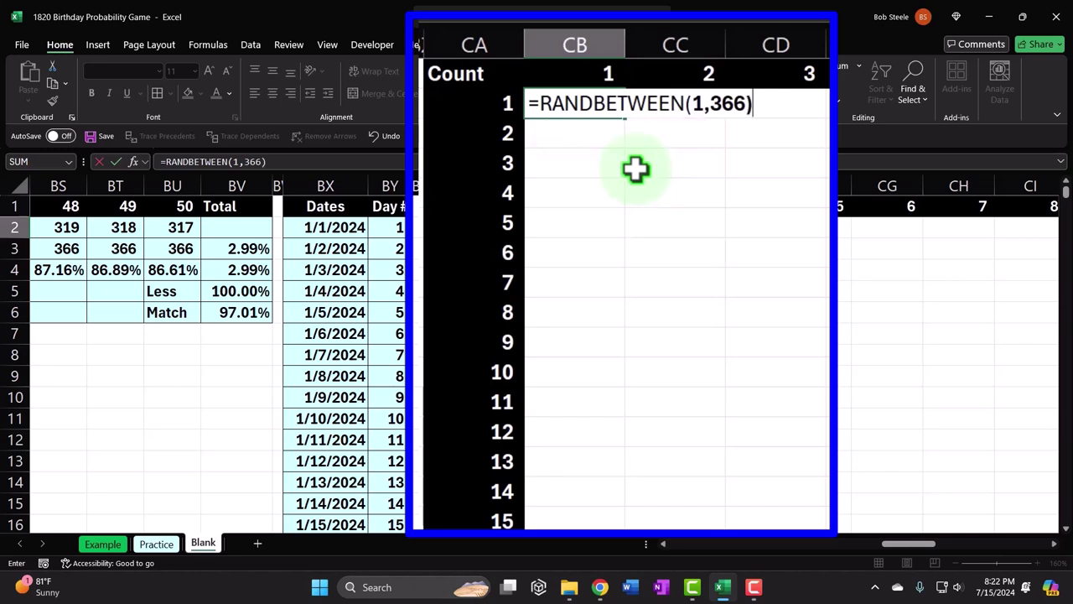
key(Return)
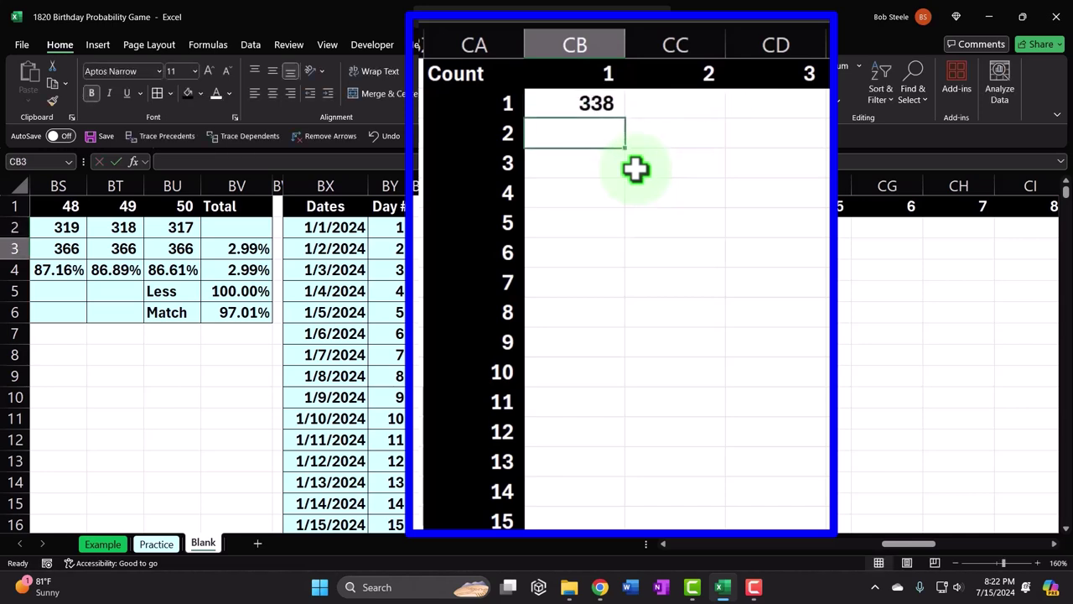
Step: Copy the RANDBETWEEN formula down to row 51 and across the numbered columns
click(610, 107)
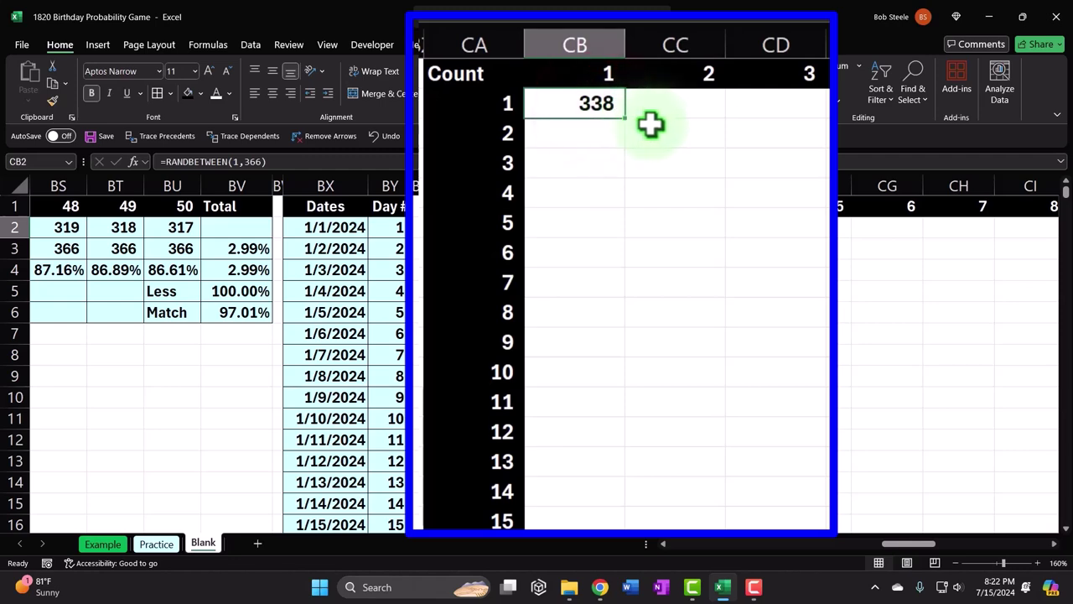
double_click(622, 120)
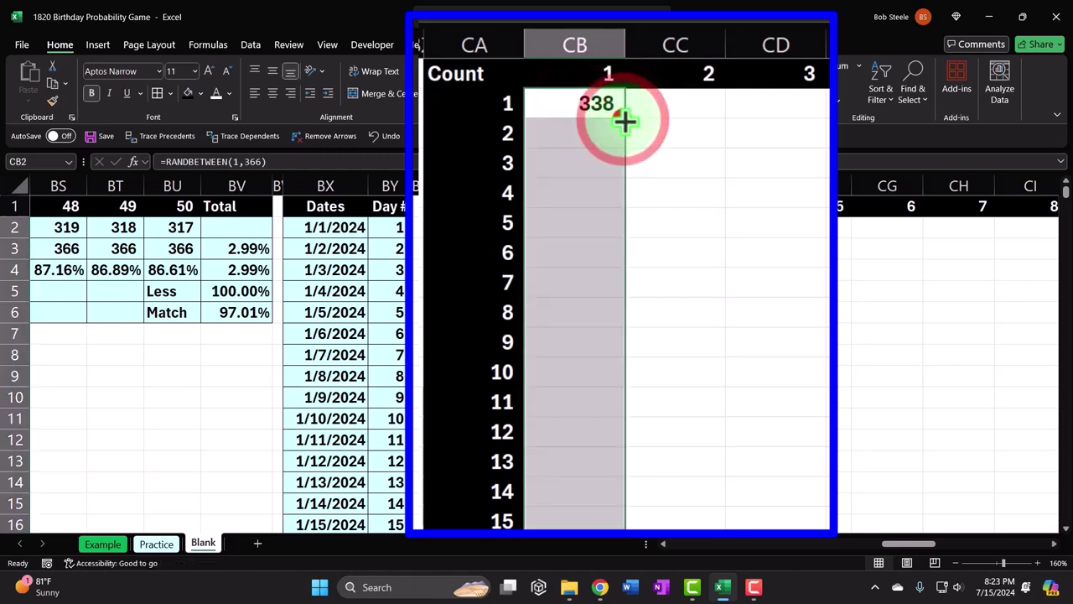
scroll(591, 168, down, 10)
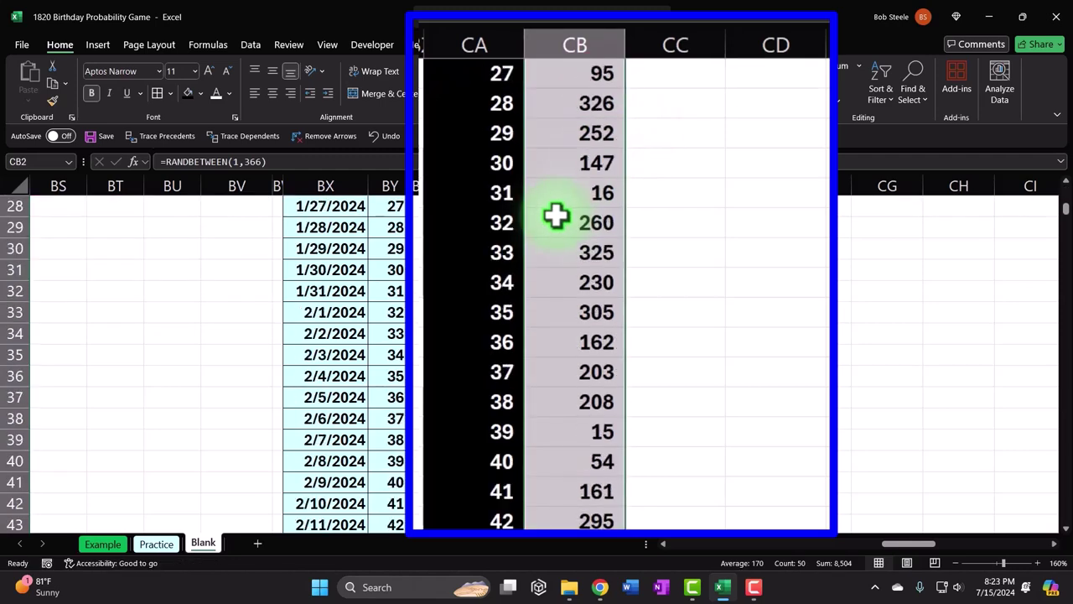
scroll(570, 260, down, 5)
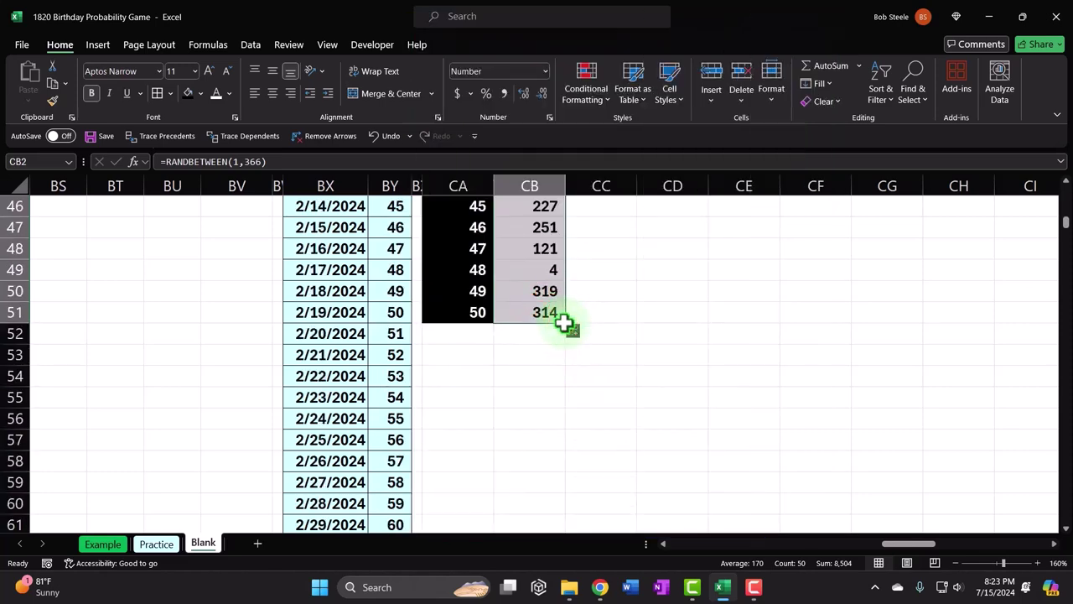
drag(795, 330, 1002, 333)
scroll(809, 374, up, 15)
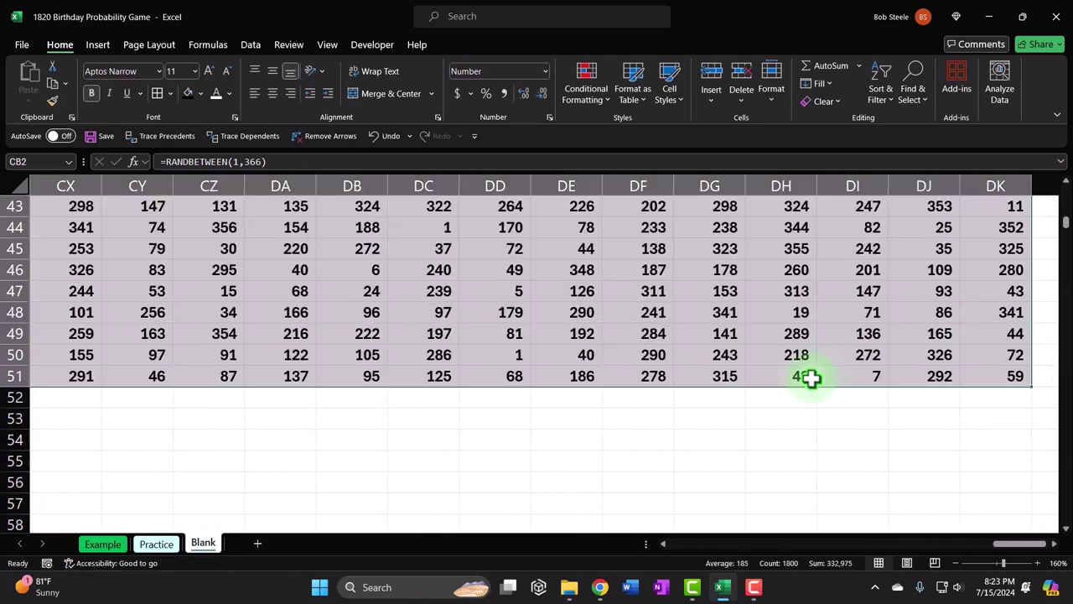
Step: Delete the extra random column DK past header 35
click(996, 180)
right_click(996, 179)
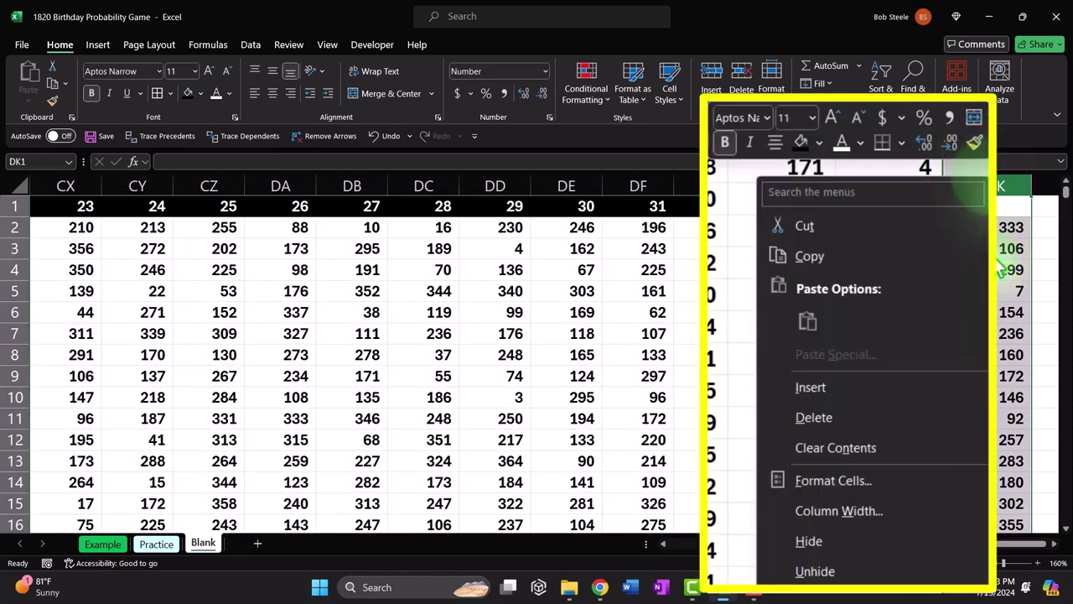
click(853, 399)
click(847, 415)
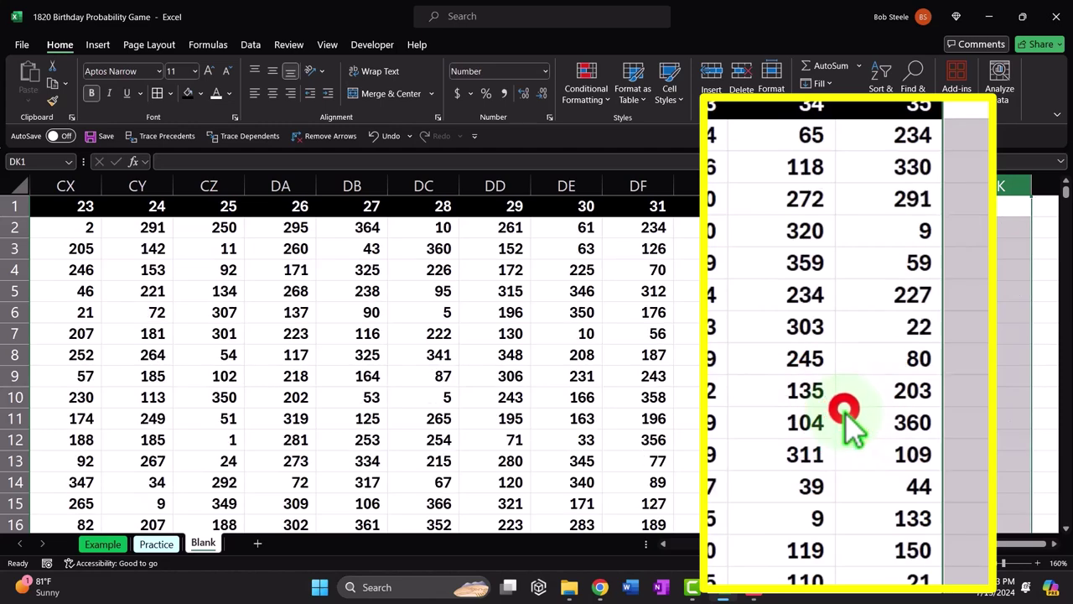
Step: Narrow grid columns CB through DJ so more random numbers fit on screen
drag(923, 185, 150, 182)
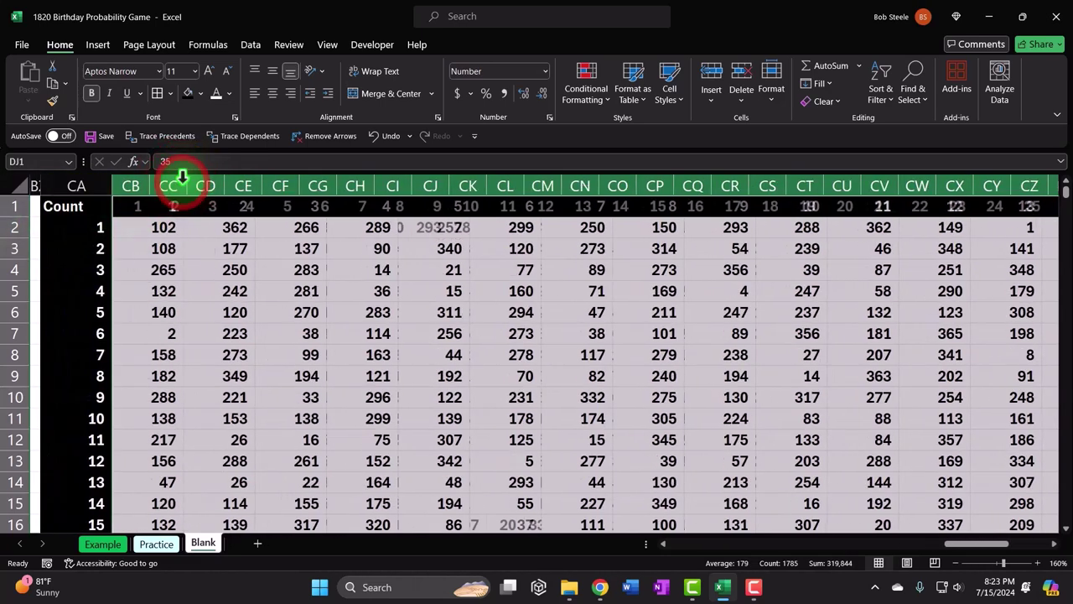
click(167, 248)
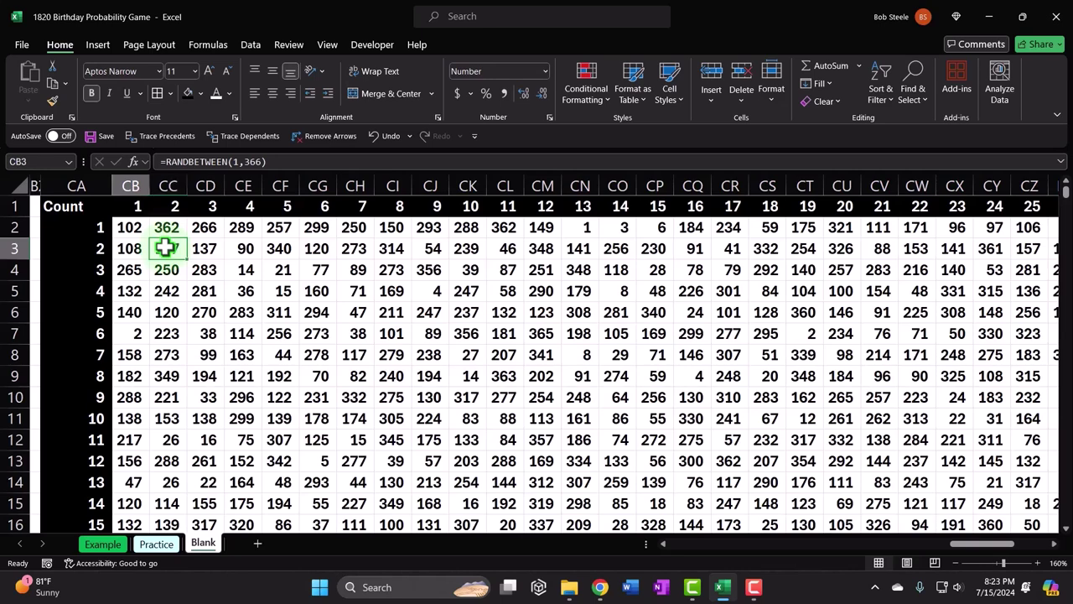
key(Left)
key(Left)
key(Left)
key(Left)
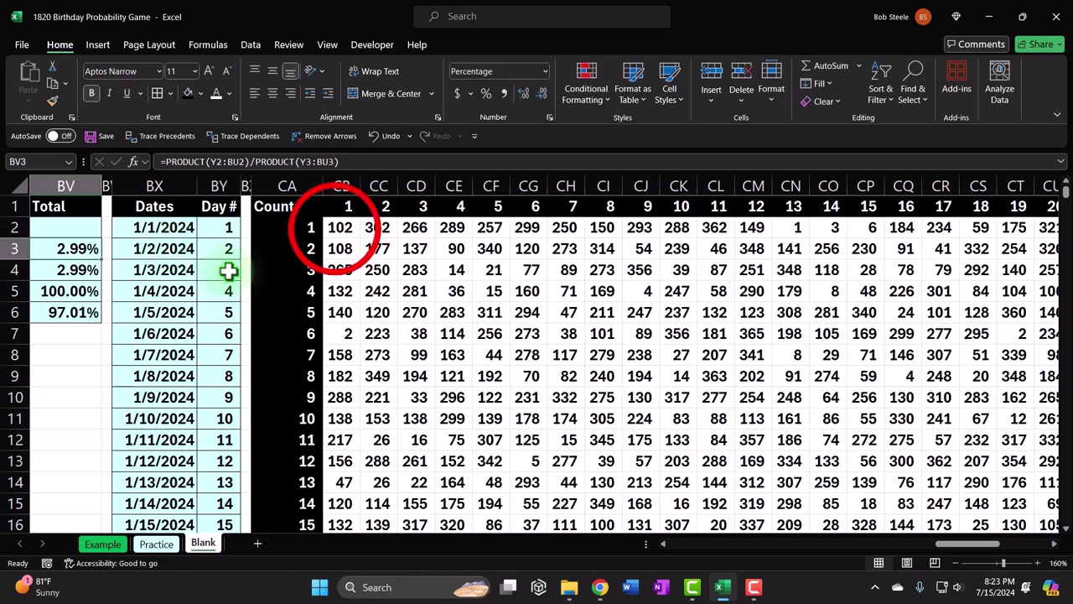
drag(340, 227, 335, 460)
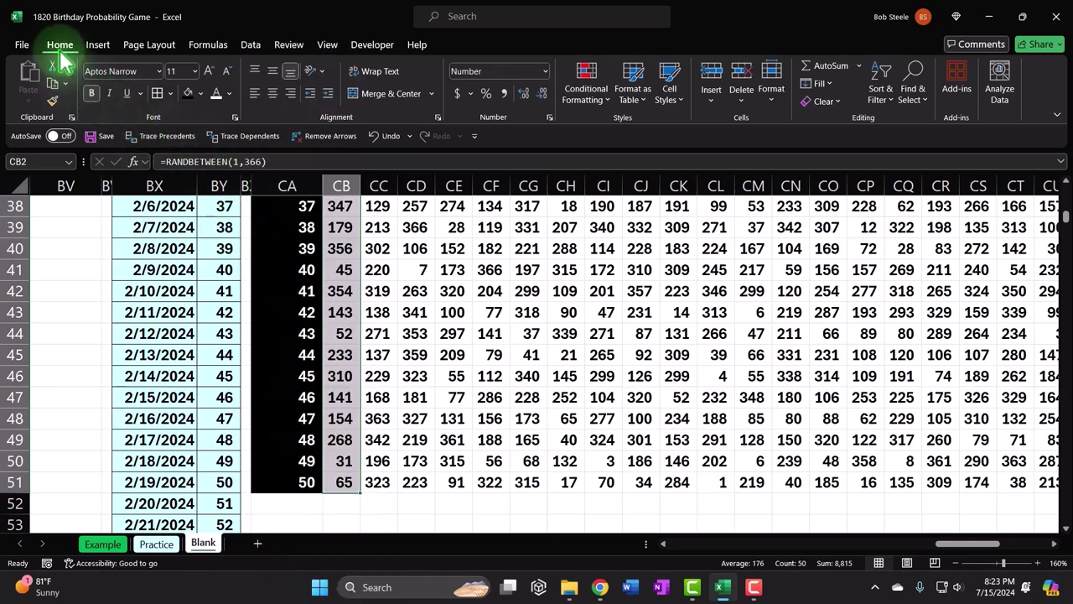
Step: Highlight duplicate values in CB2:CB51 with Light Red Fill and Dark Red Text
click(591, 92)
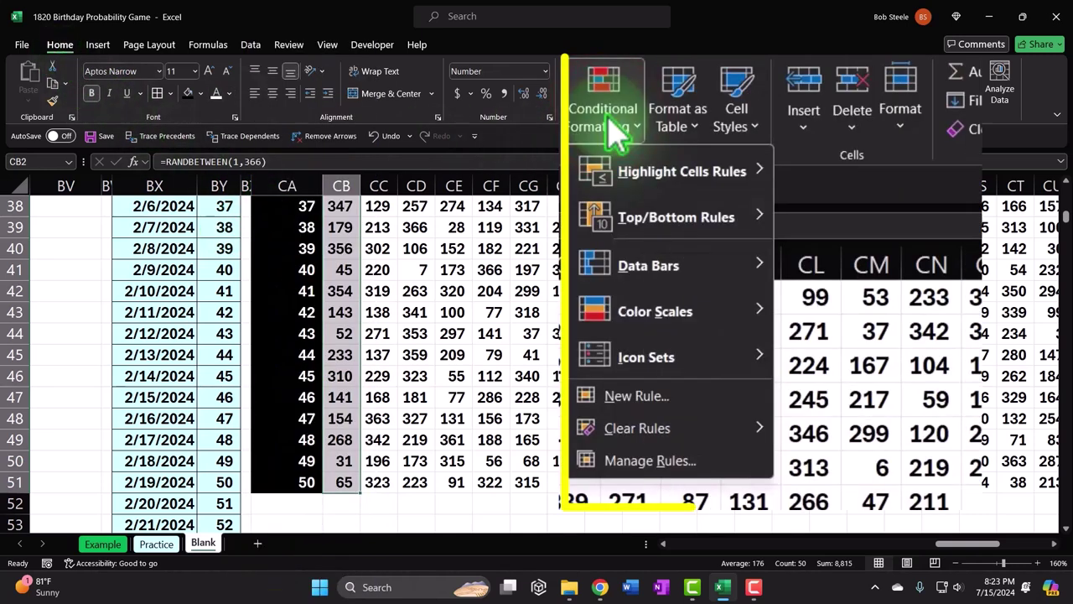
mouse_move(603, 137)
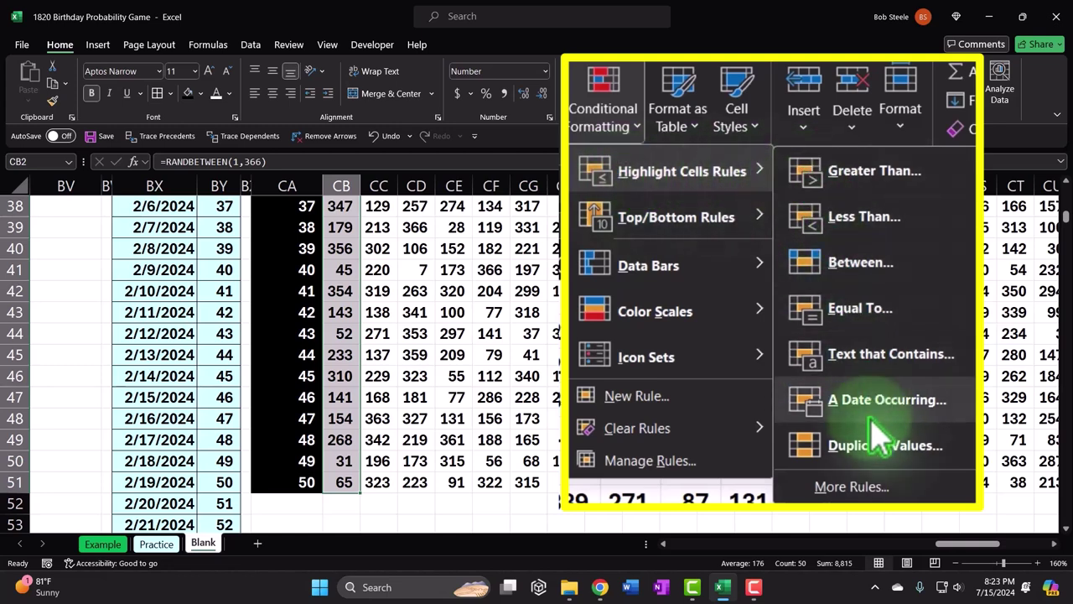
click(878, 445)
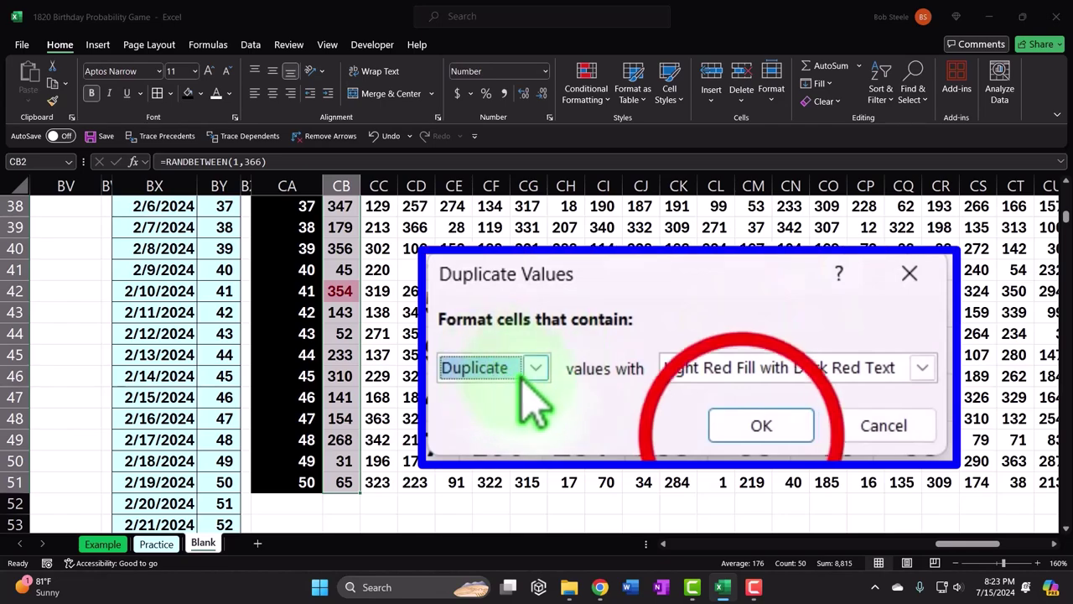
click(747, 429)
scroll(450, 380, up, 5)
scroll(450, 380, up, 7)
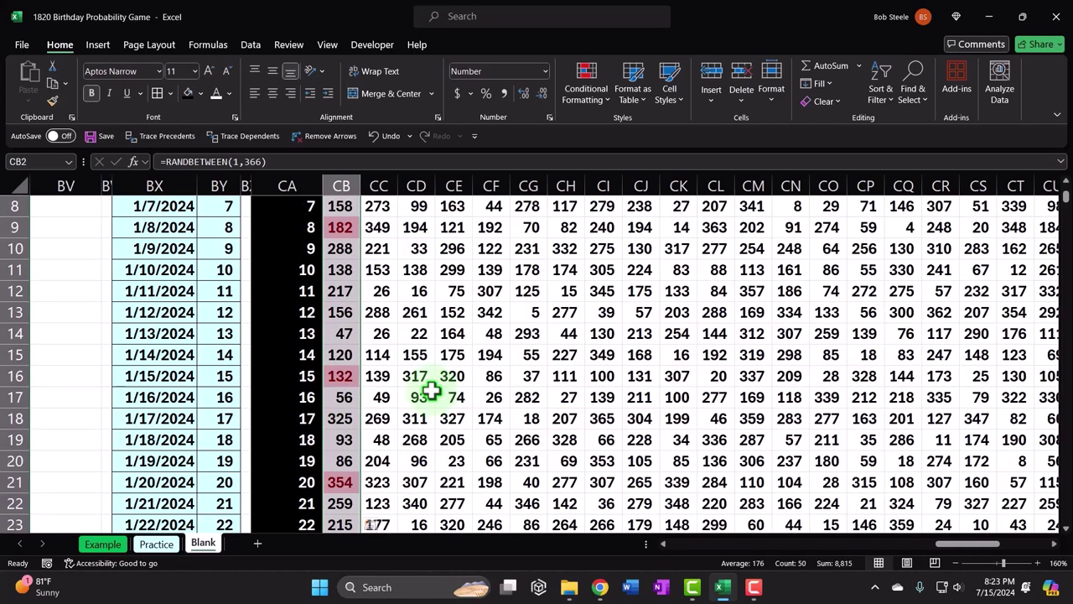
scroll(431, 376, down, 5)
scroll(432, 375, down, 5)
scroll(436, 374, up, 9)
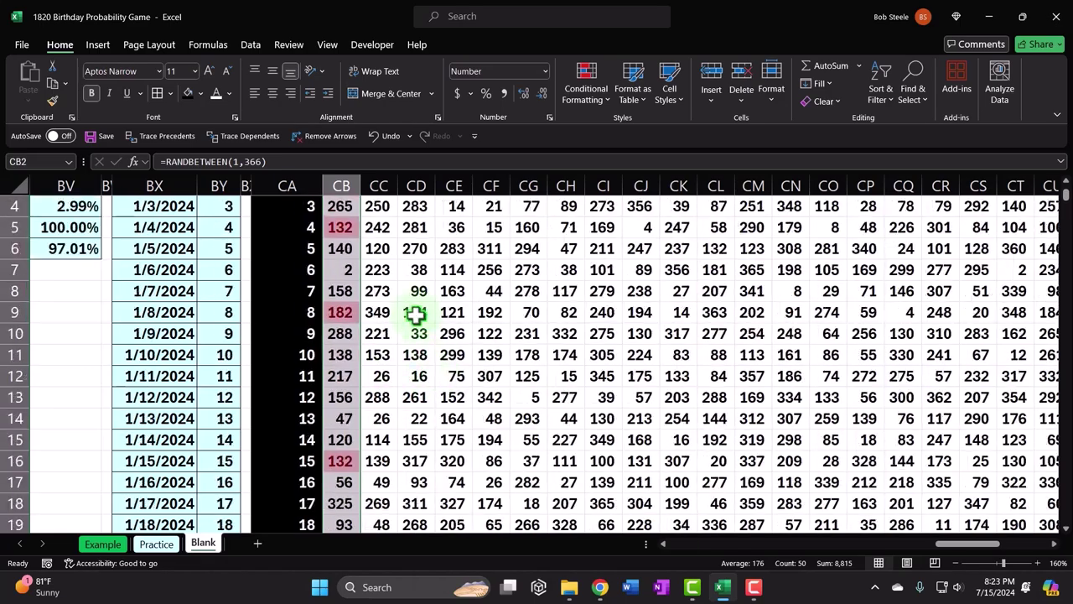
scroll(382, 220, up, 1)
drag(383, 211, 376, 501)
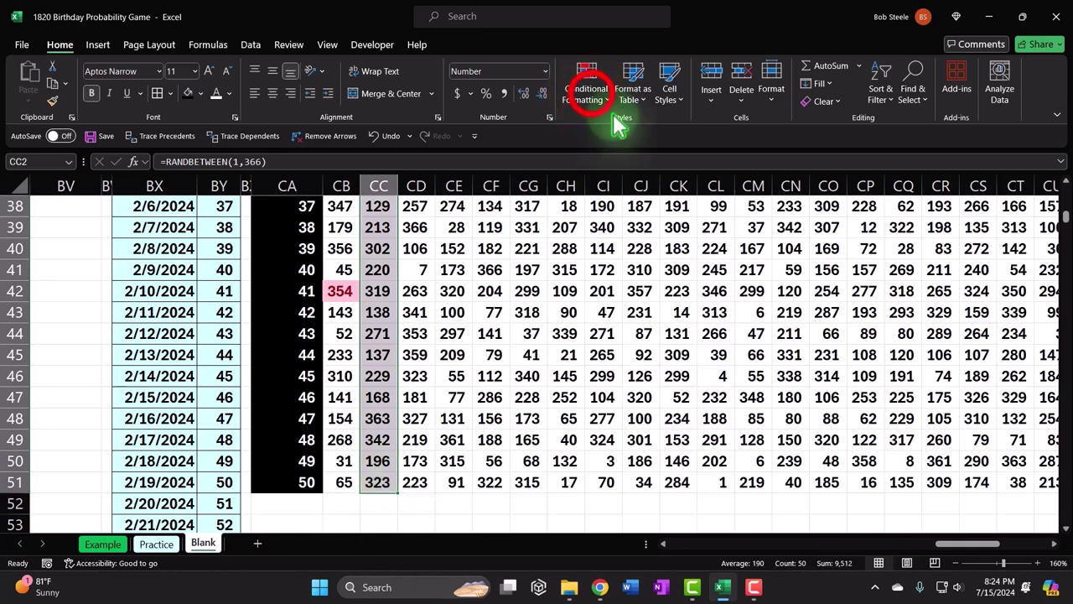
Step: Apply default red duplicate highlighting to column CC, then undo it
click(591, 97)
mouse_move(635, 125)
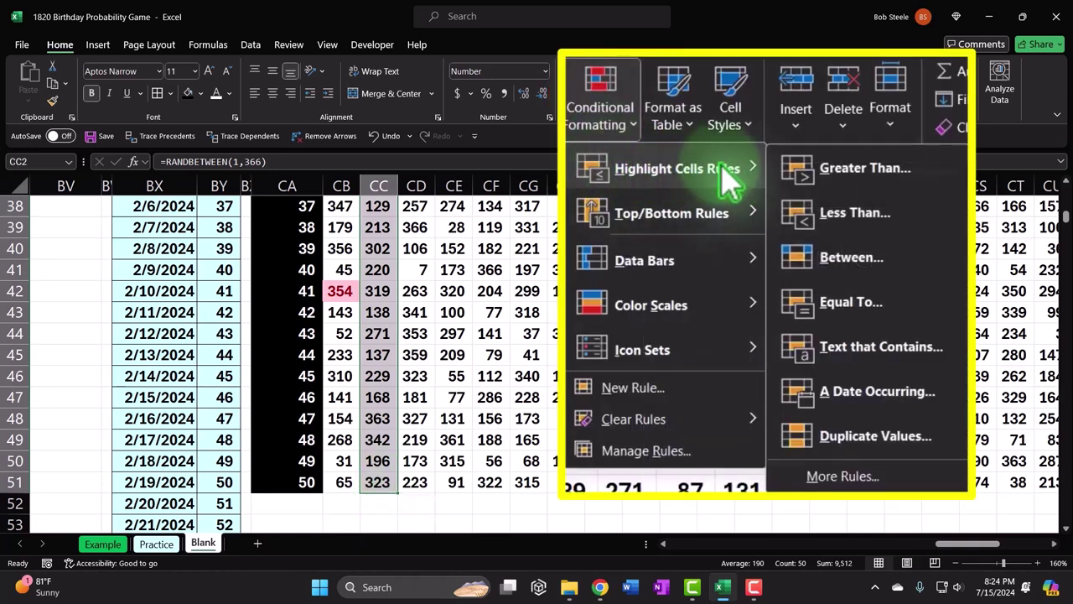
click(881, 436)
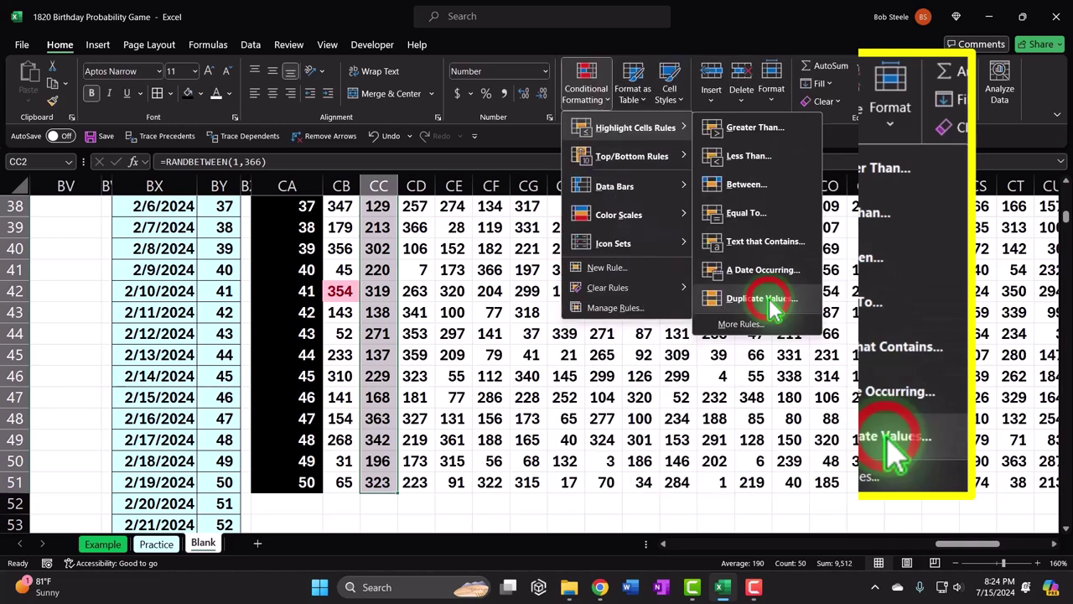
click(683, 395)
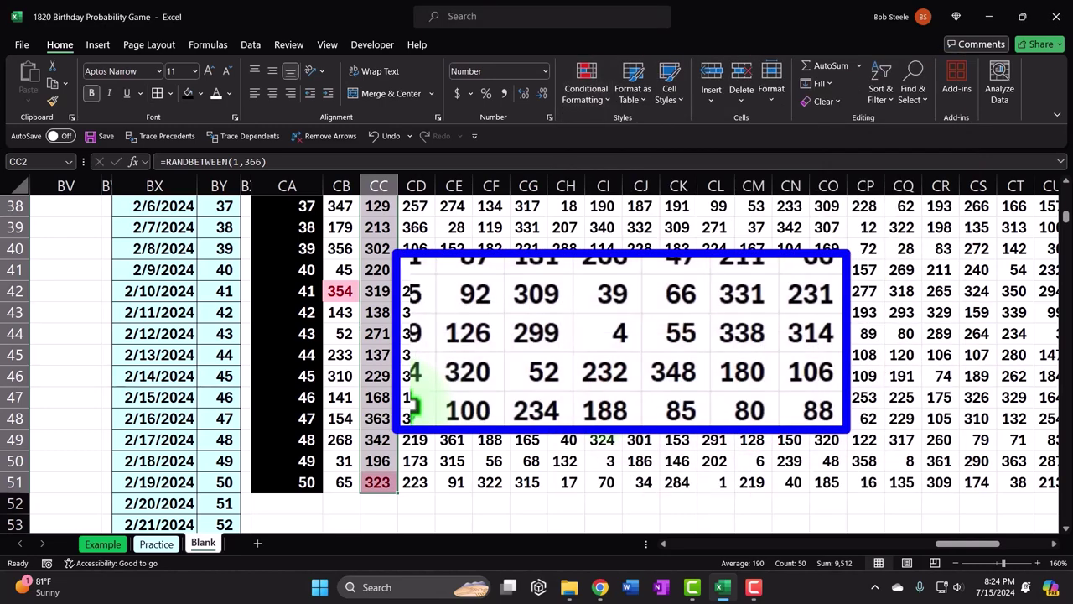
scroll(508, 438, up, 3)
scroll(507, 432, up, 7)
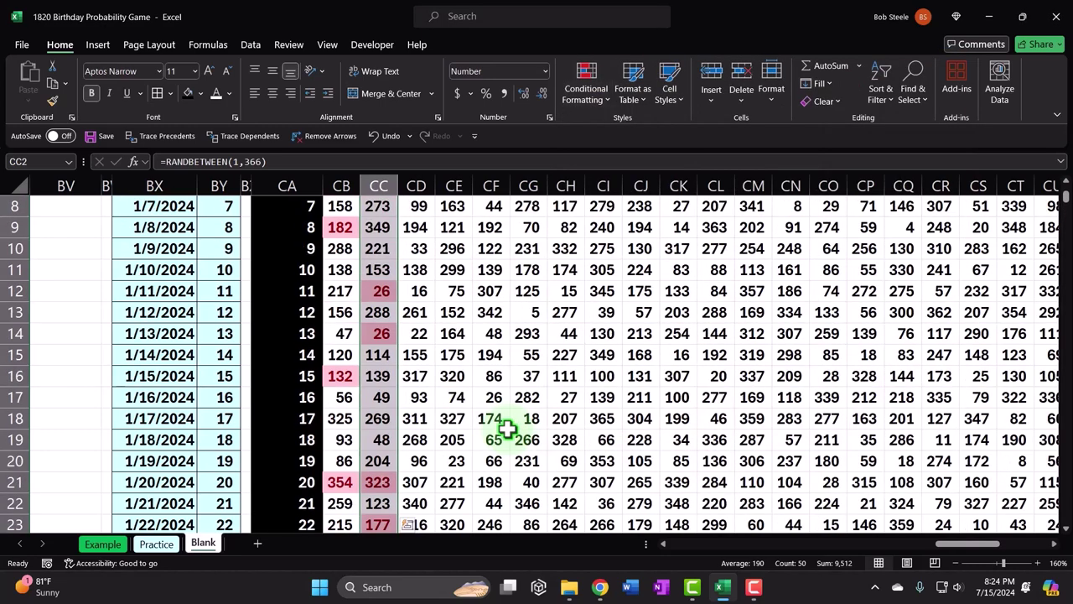
click(594, 97)
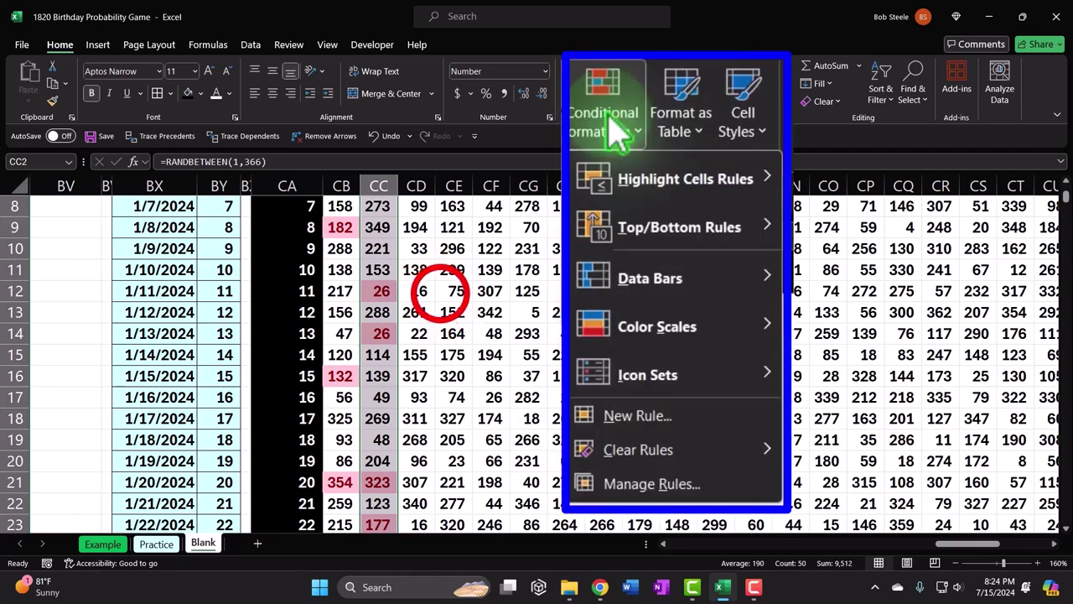
click(373, 141)
Step: Highlight column CC duplicates with Green Fill and Dark Green Text
click(593, 98)
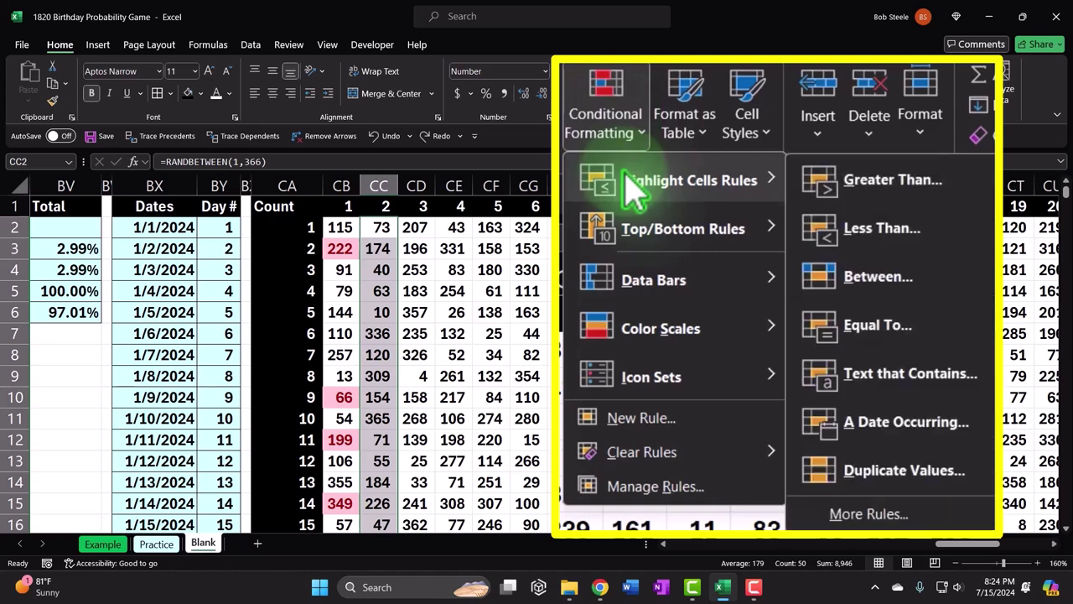
mouse_move(759, 233)
mouse_move(730, 182)
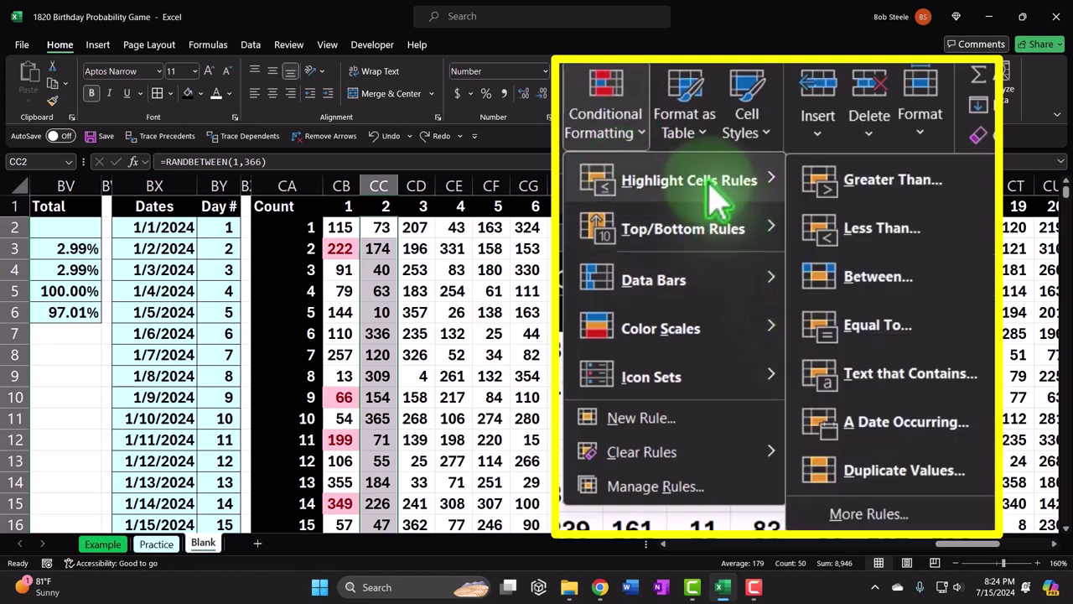
click(873, 472)
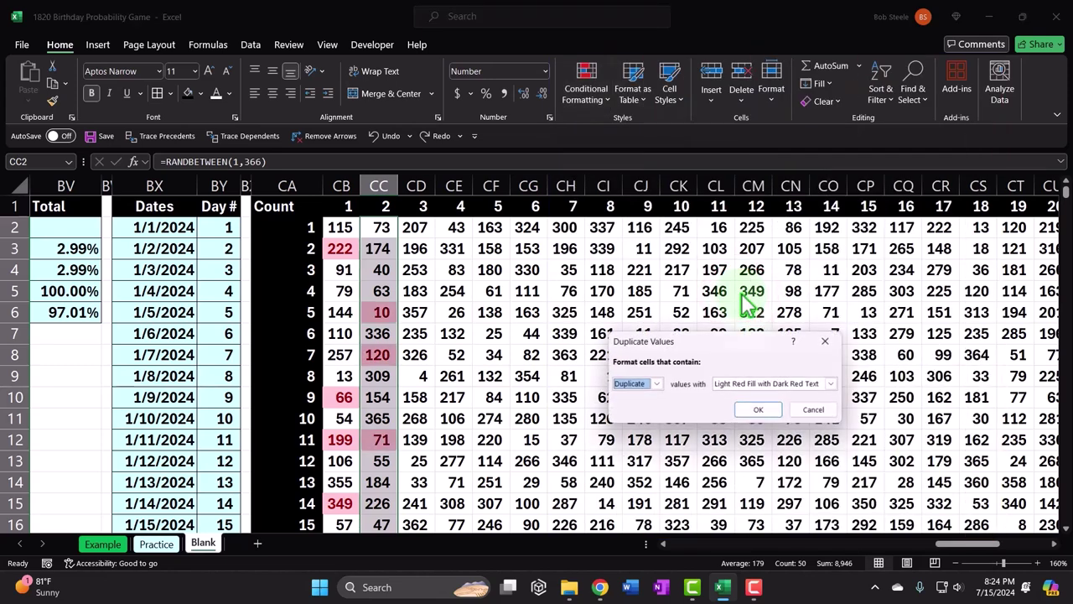
click(696, 332)
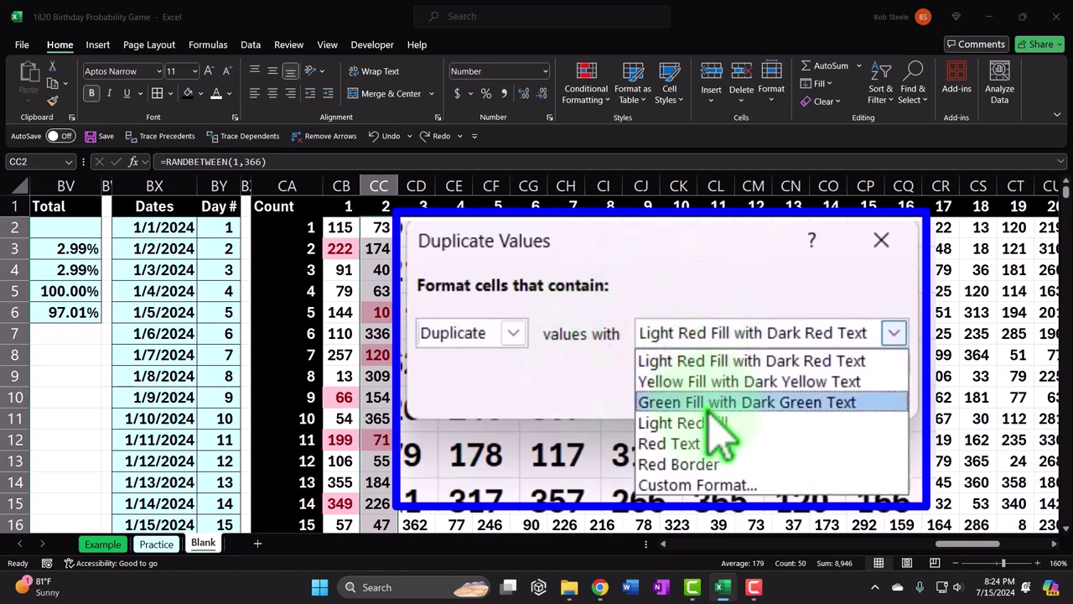
click(687, 402)
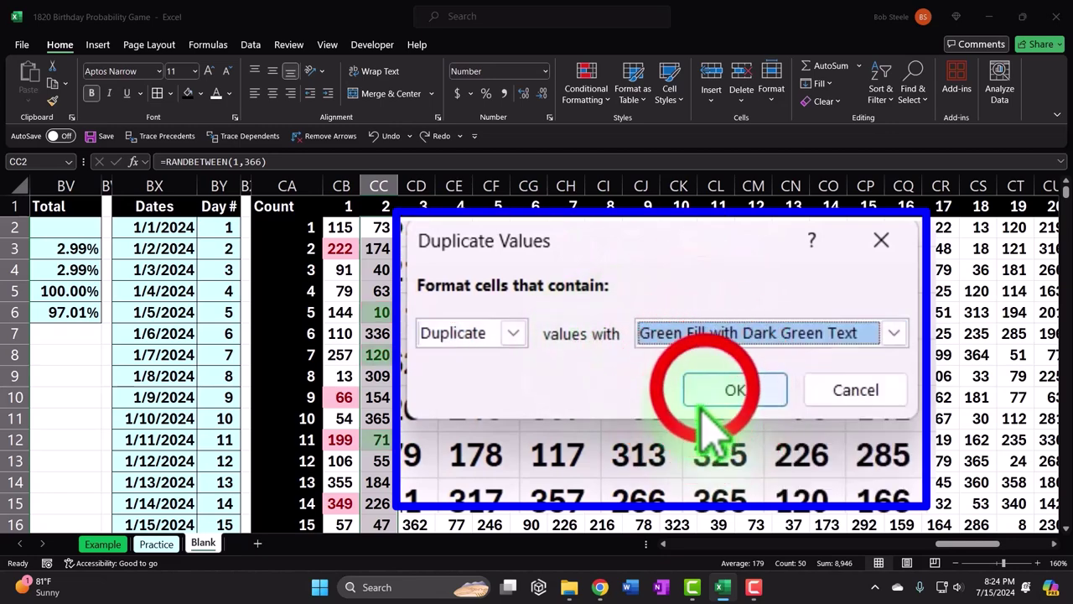
click(708, 389)
scroll(478, 376, down, 5)
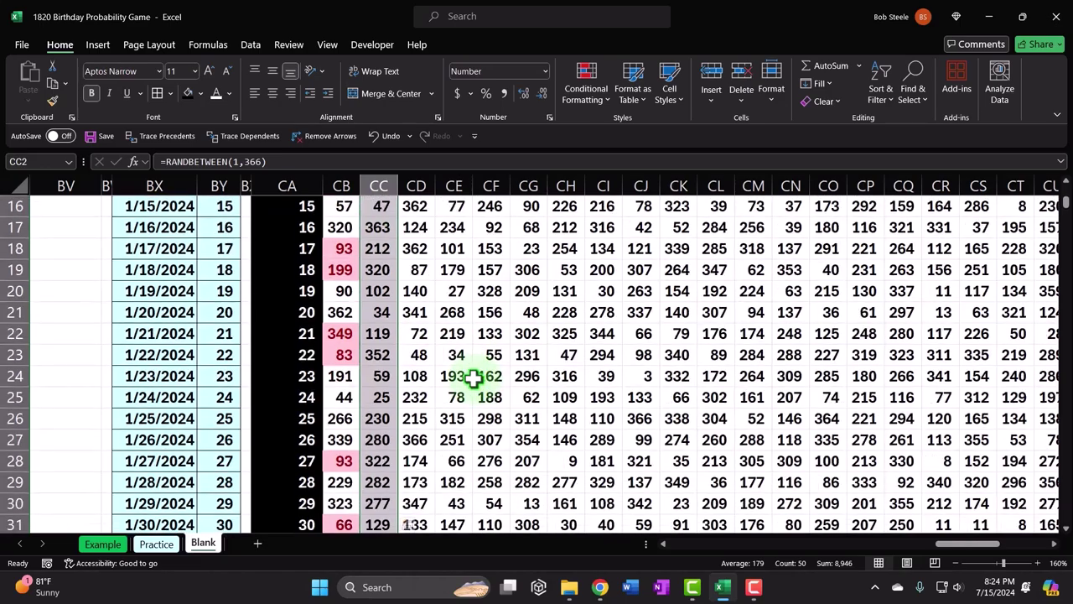
scroll(478, 376, up, 5)
Step: Highlight duplicates in CD2:CD51 with the default Light Red Fill
drag(416, 232, 414, 493)
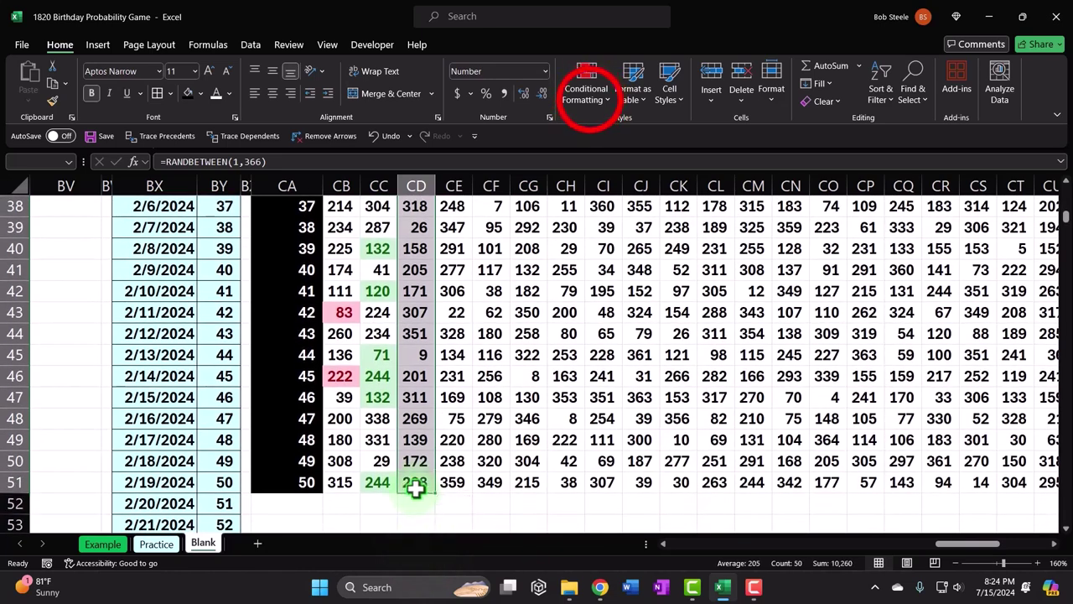
click(588, 92)
mouse_move(635, 125)
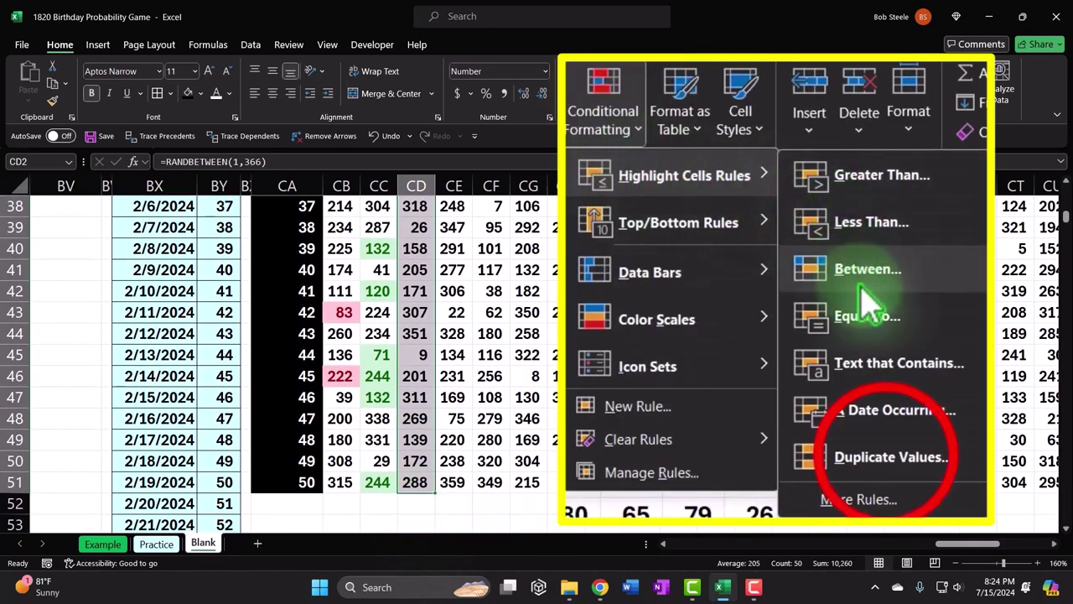
click(746, 267)
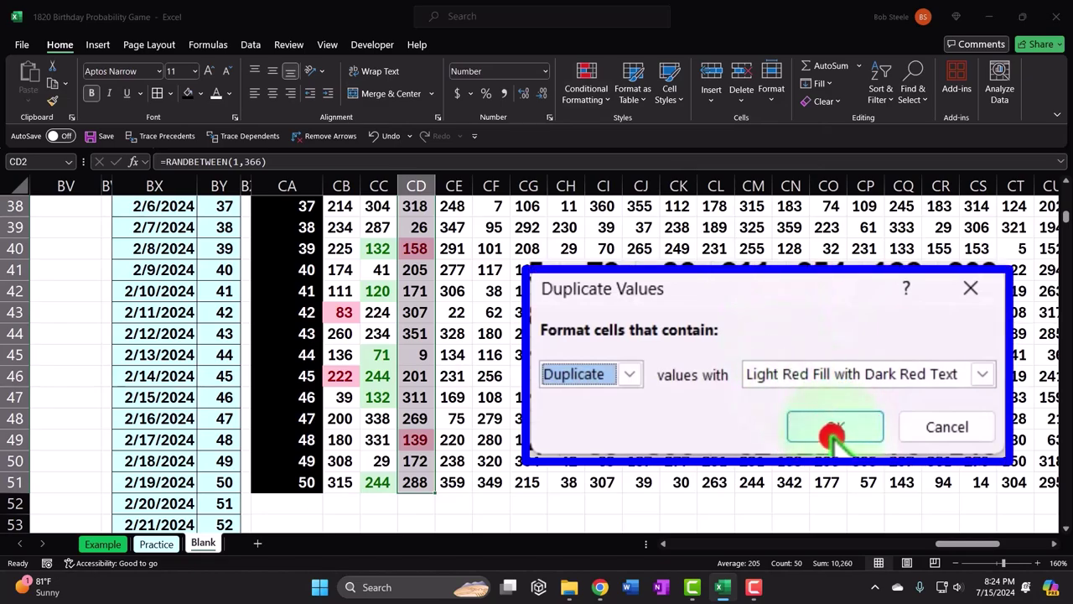
click(834, 429)
scroll(426, 343, up, 12)
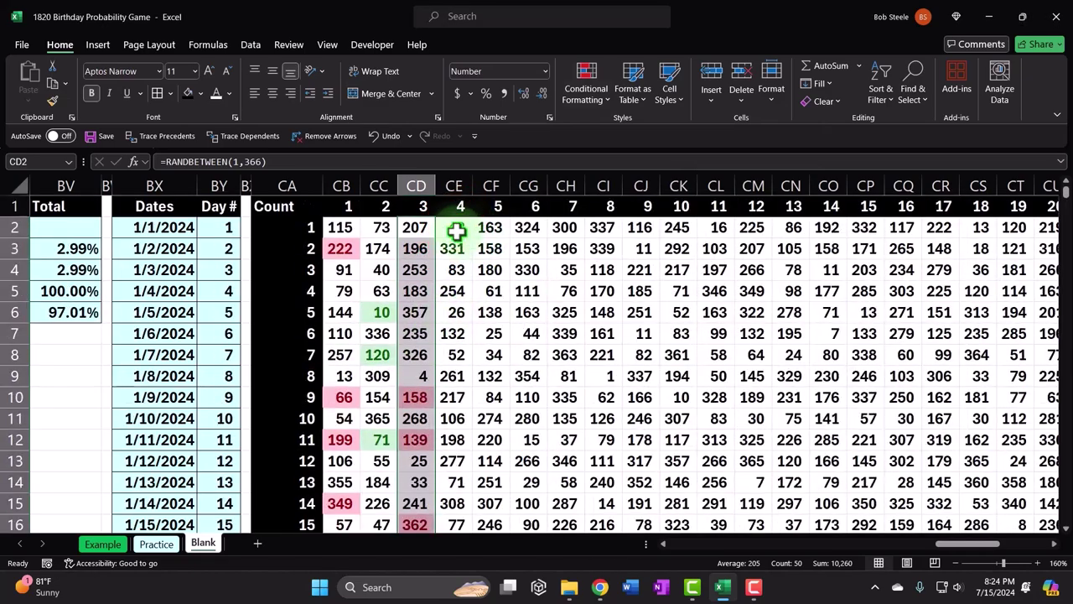
drag(456, 230, 441, 512)
Step: Highlight duplicates in CE2:CE51 with Green Fill and Dark Green Text
drag(450, 476, 449, 476)
click(587, 71)
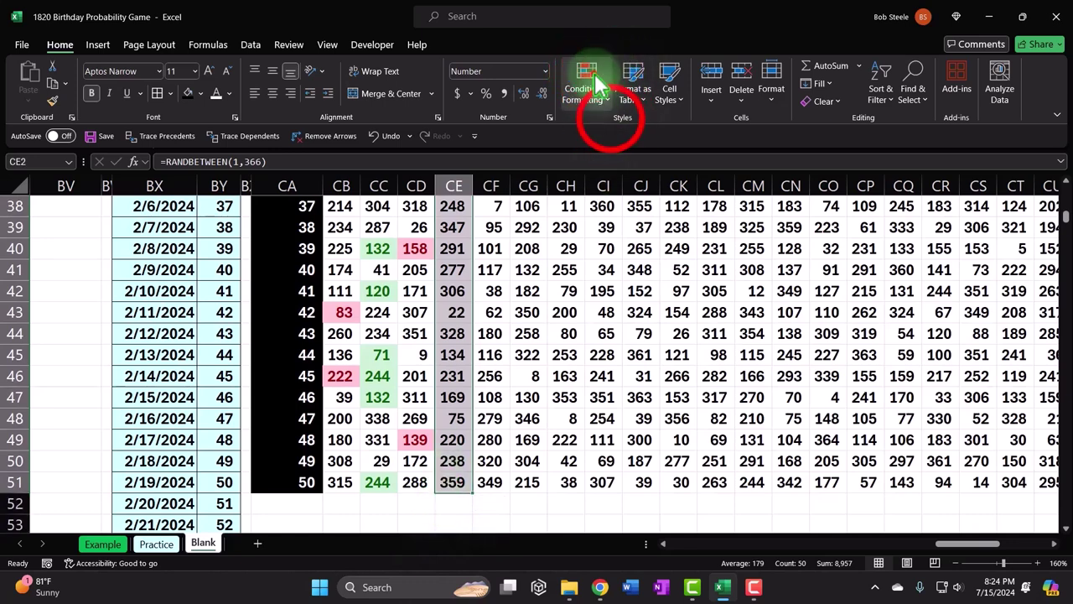
mouse_move(686, 166)
click(759, 295)
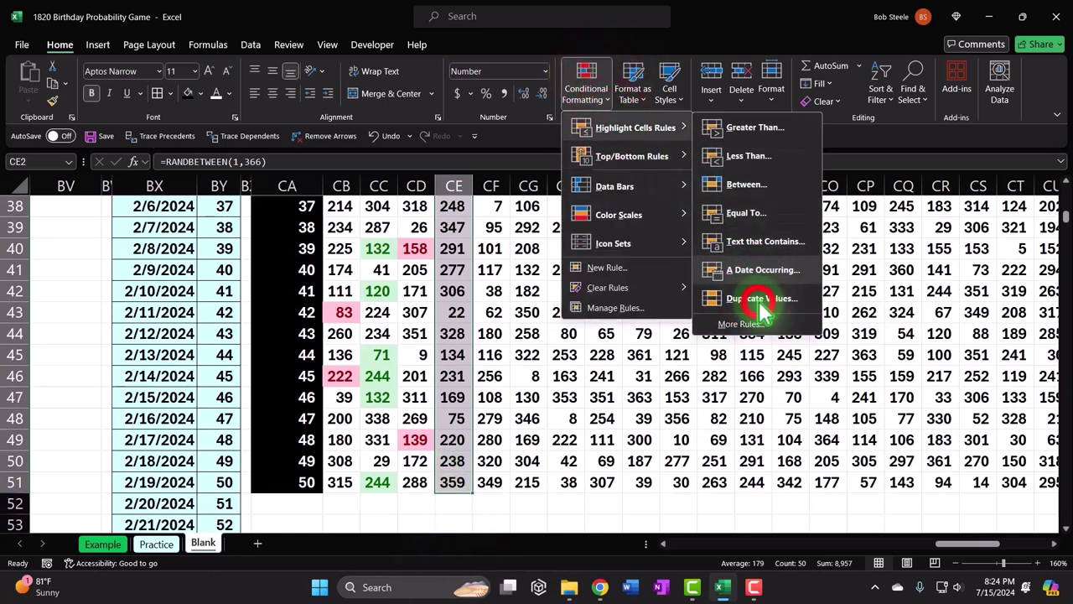
click(758, 304)
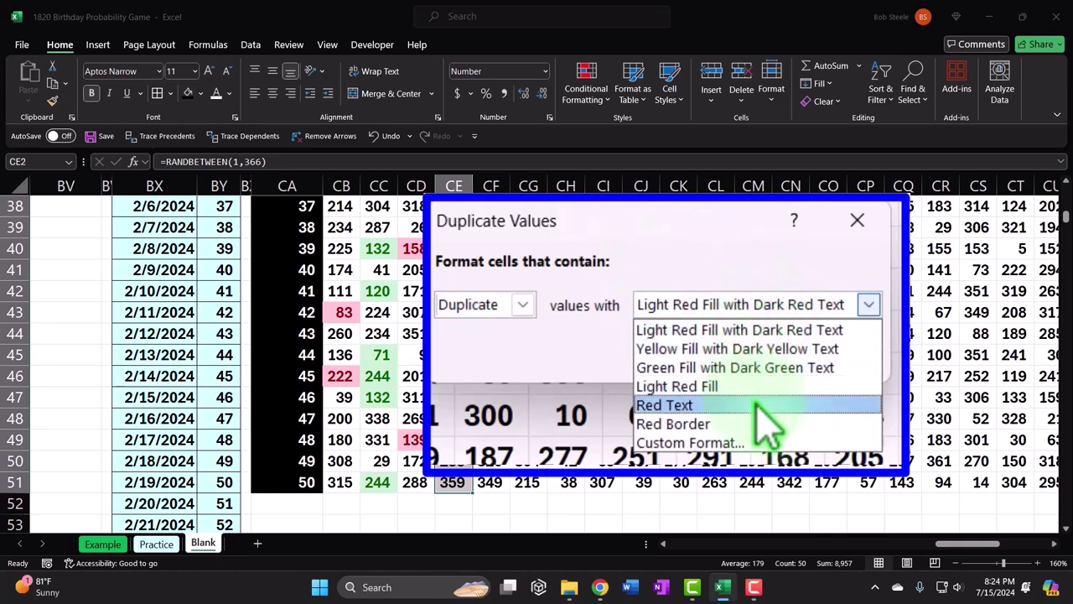
click(738, 367)
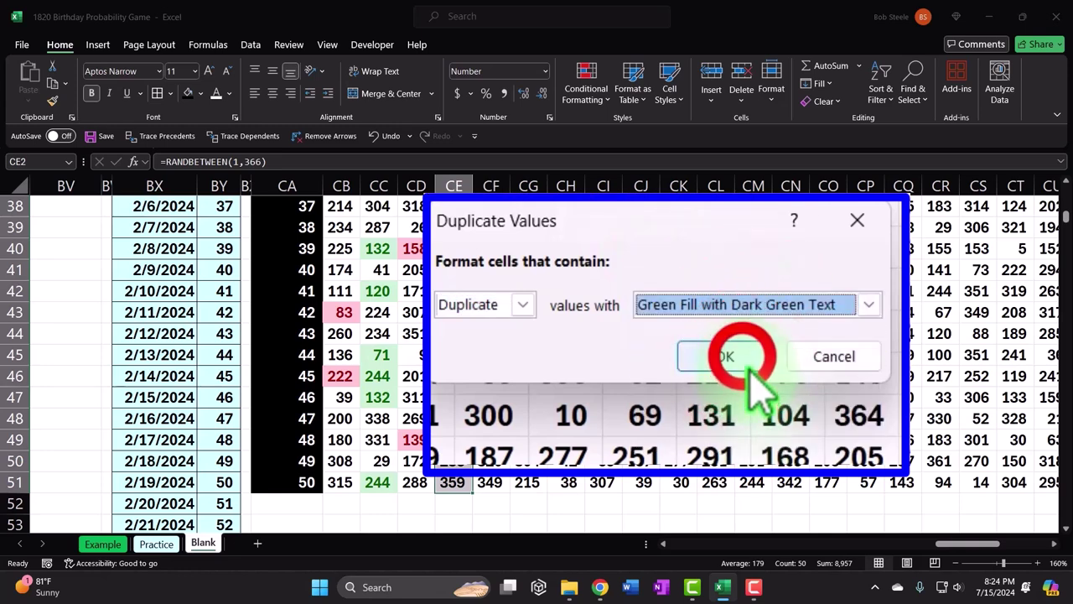
click(736, 356)
scroll(490, 252, up, 9)
click(490, 210)
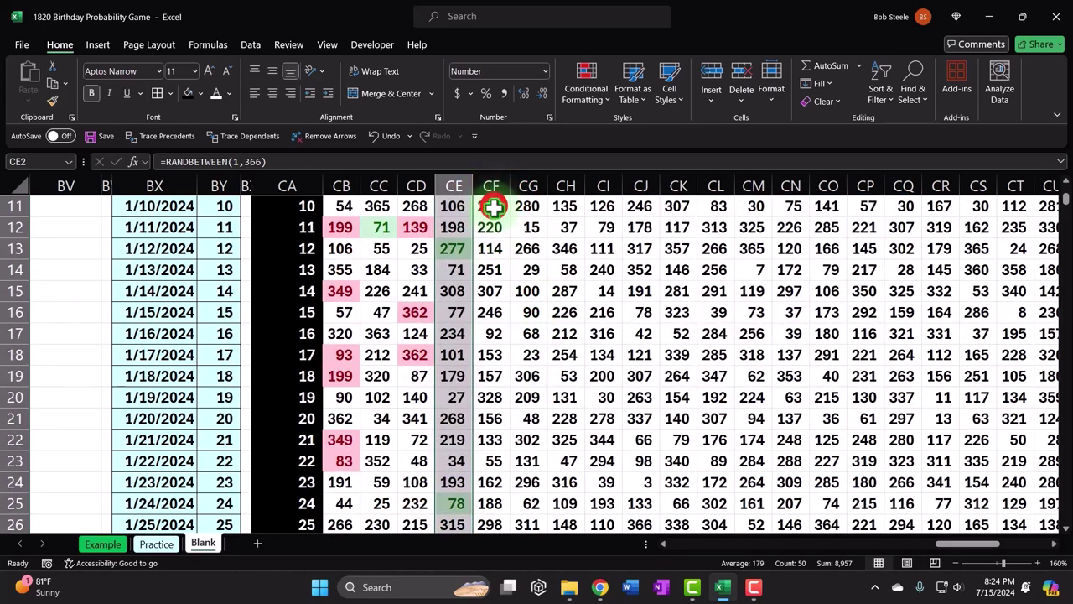
scroll(490, 222, up, 4)
Step: Highlight duplicates in CF2:CF51 with the default Light Red Fill
drag(486, 232, 493, 484)
click(587, 84)
mouse_move(637, 106)
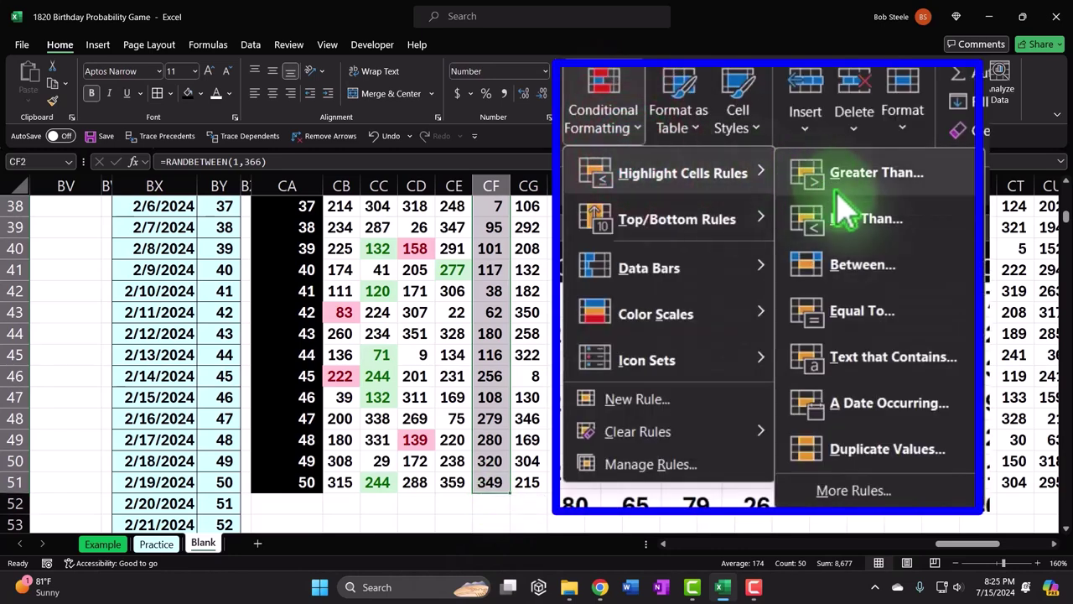
click(883, 449)
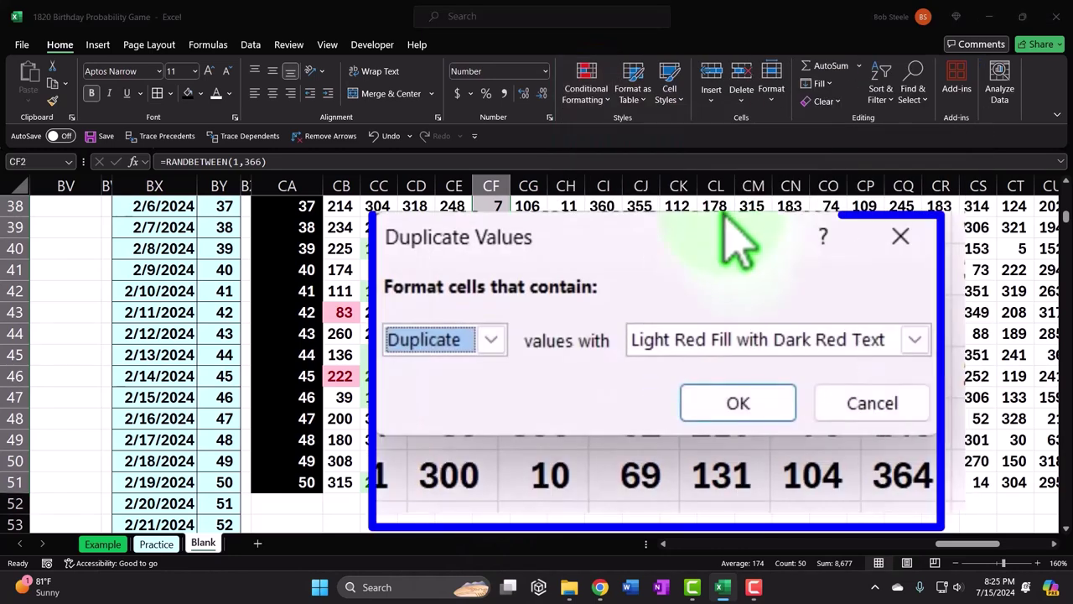
click(916, 340)
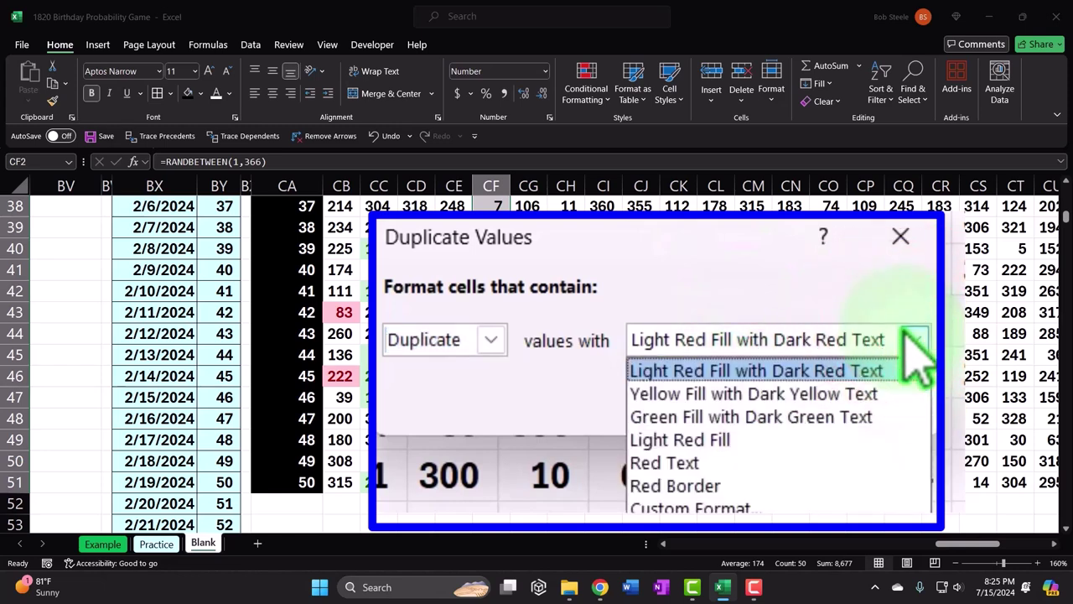
click(902, 238)
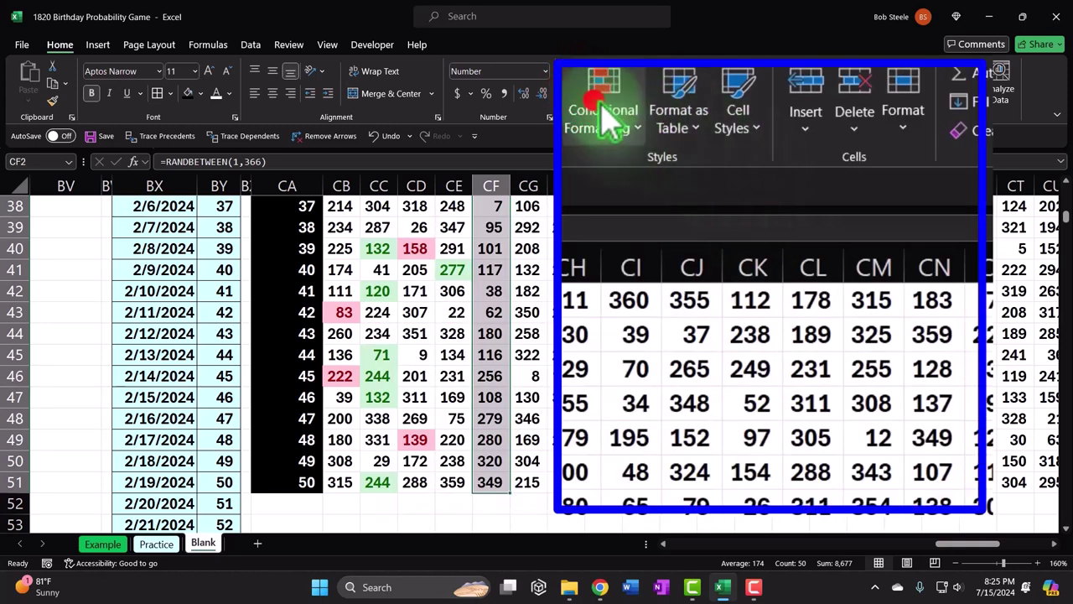
click(587, 88)
mouse_move(630, 180)
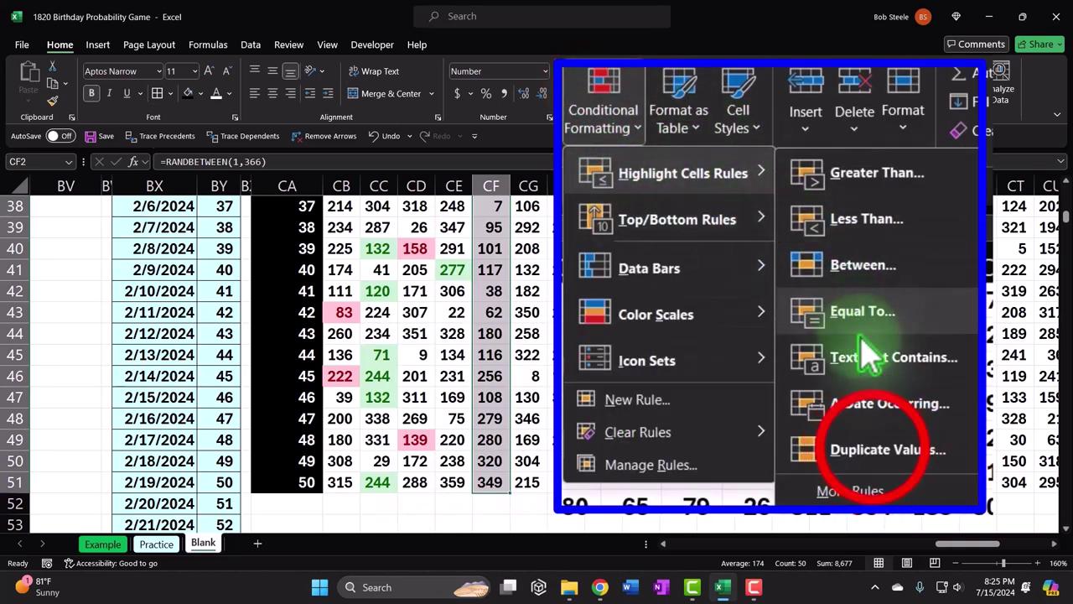
click(872, 450)
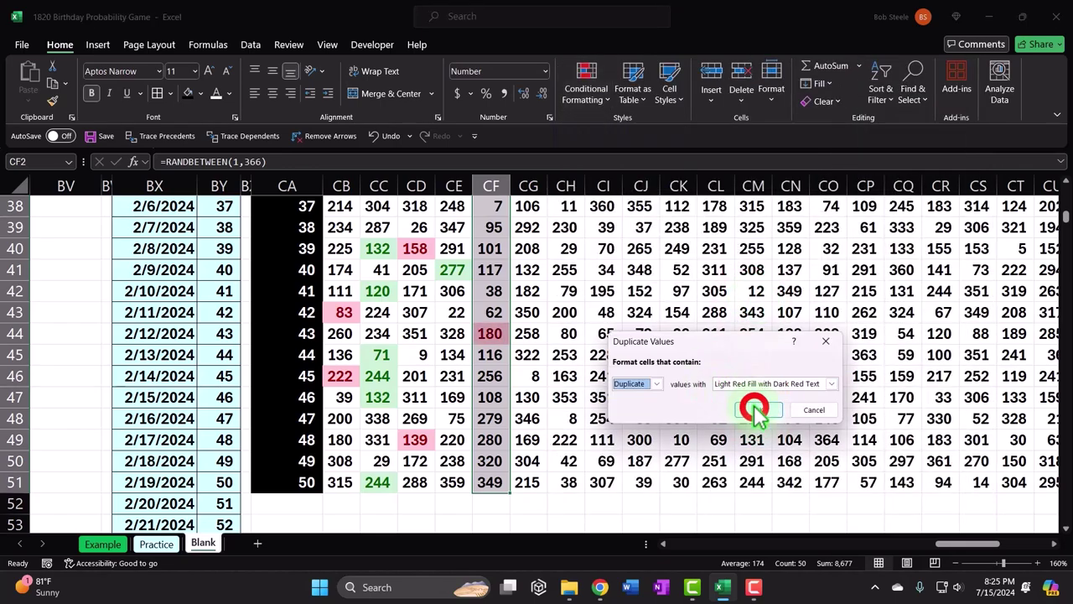
click(755, 410)
scroll(556, 384, up, 12)
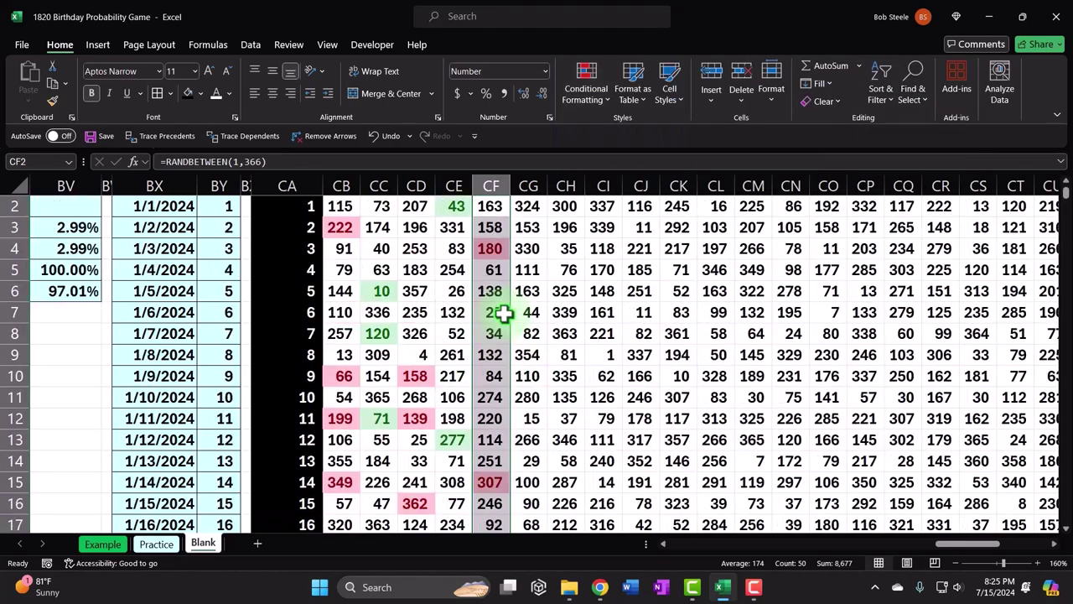
scroll(503, 313, up, 1)
drag(454, 227, 482, 491)
Step: Copy the CE:CF formatting onto columns CG:CH with Format Painter
scroll(492, 383, up, 12)
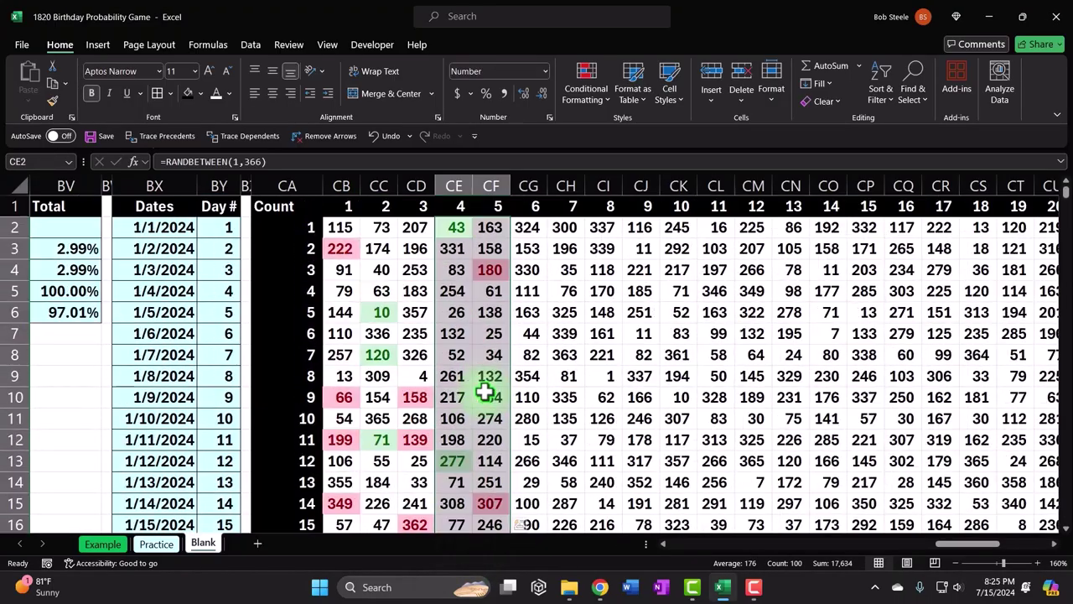
click(110, 152)
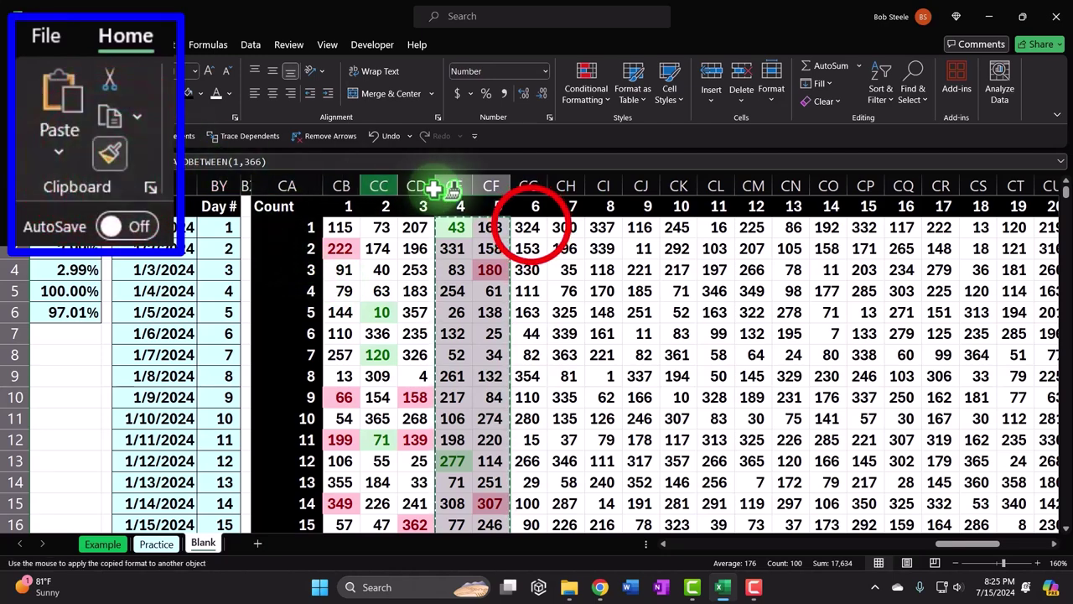
click(534, 221)
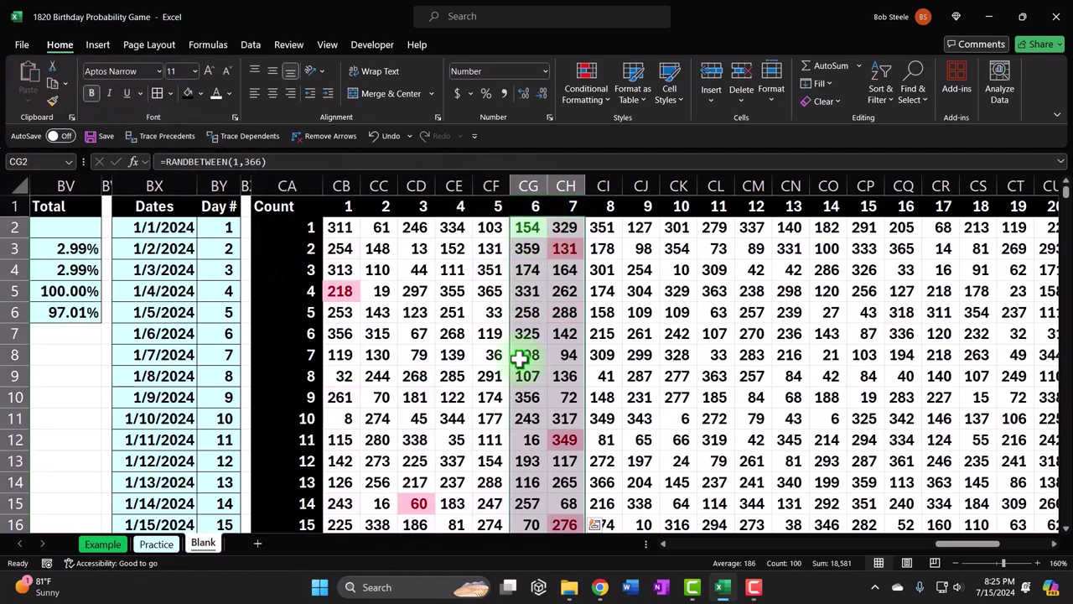
Step: Paint the CG:CH formatting across the columns from CI onward
scroll(533, 385, down, 7)
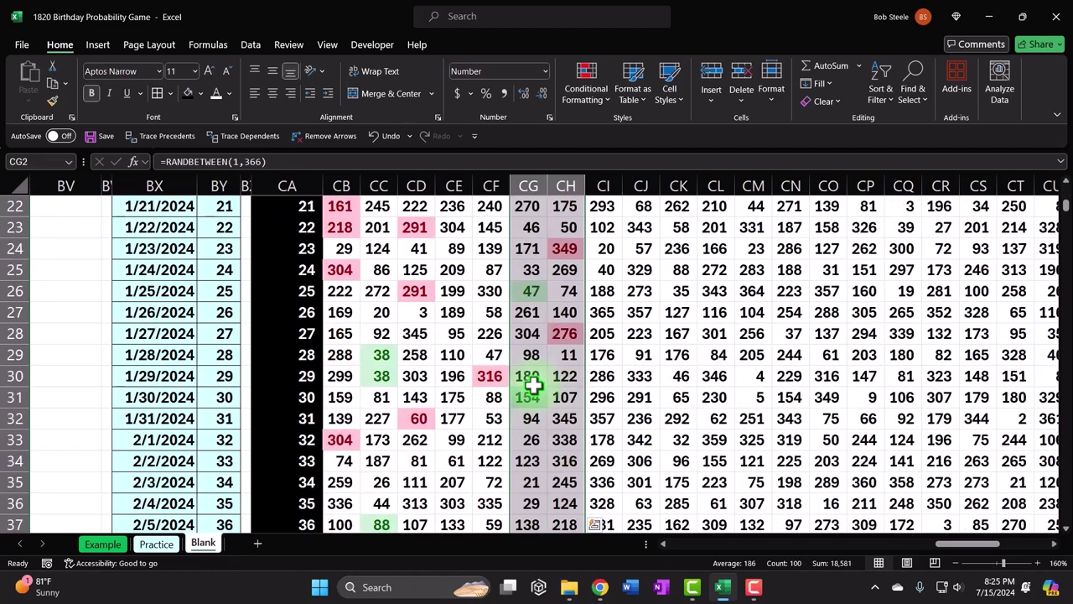
scroll(533, 385, down, 6)
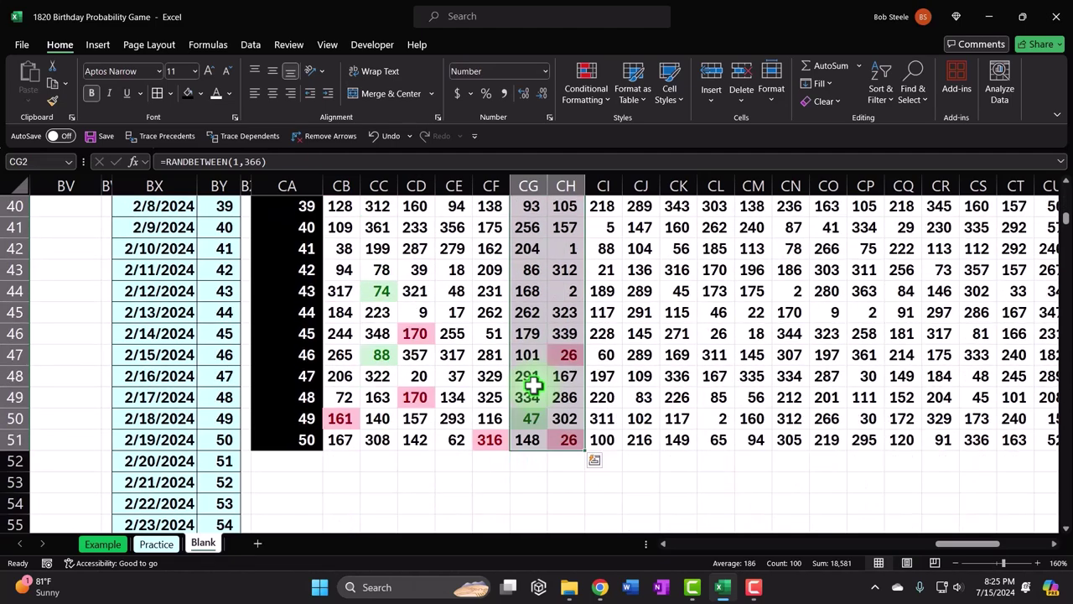
scroll(533, 385, up, 5)
scroll(533, 385, up, 8)
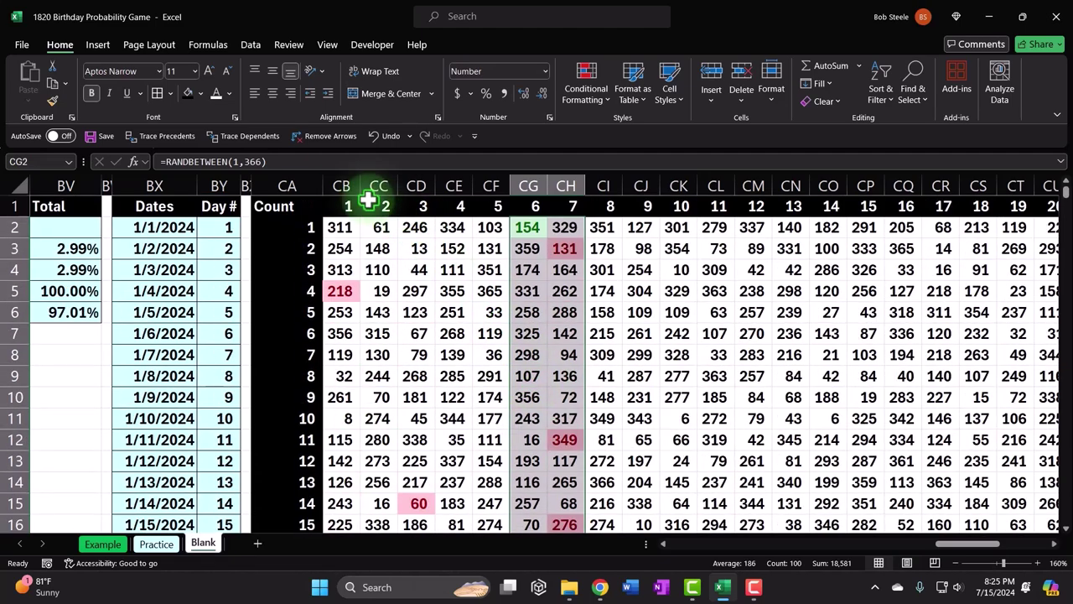
click(52, 100)
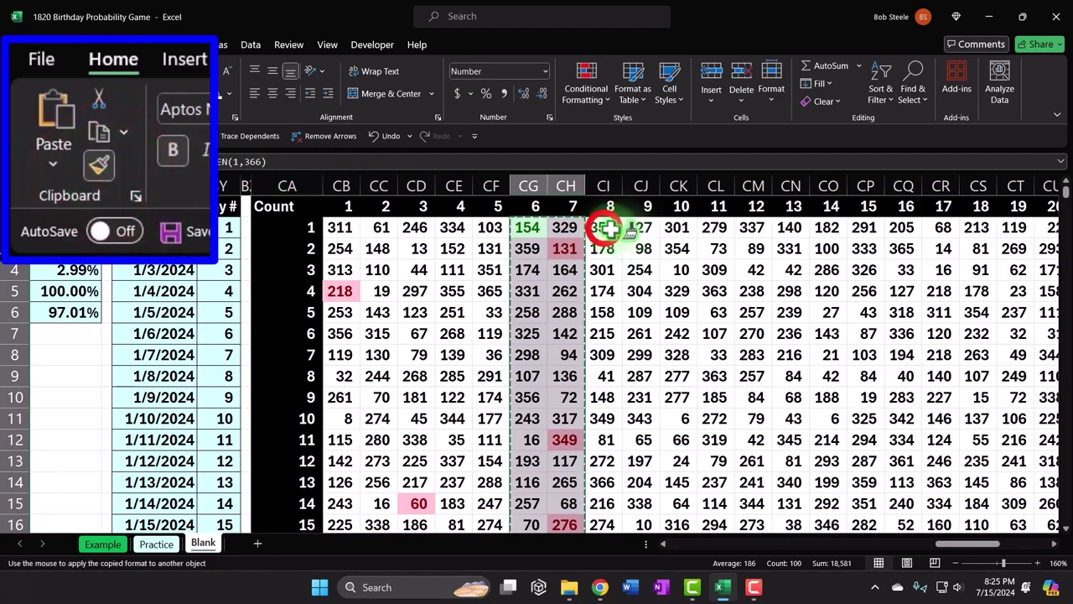
mouse_move(608, 228)
mouse_down()
mouse_move(695, 240)
mouse_move(1068, 243)
mouse_move(1023, 240)
mouse_move(1007, 352)
mouse_move(1016, 538)
mouse_move(1018, 472)
mouse_up()
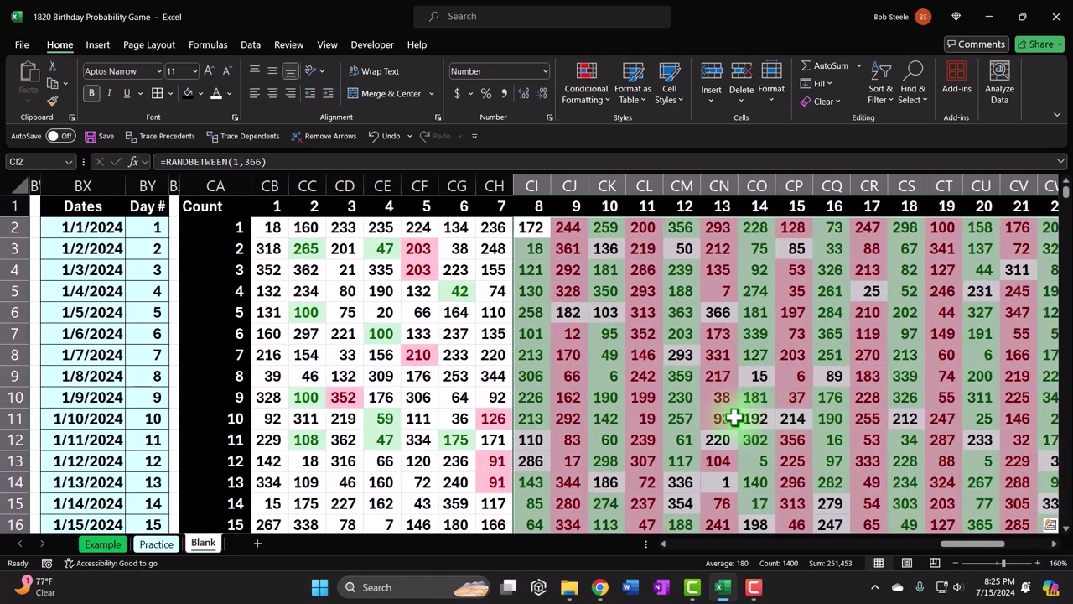
Step: Undo the formatting wrongly spread across the columns from CI onward
double_click(574, 270)
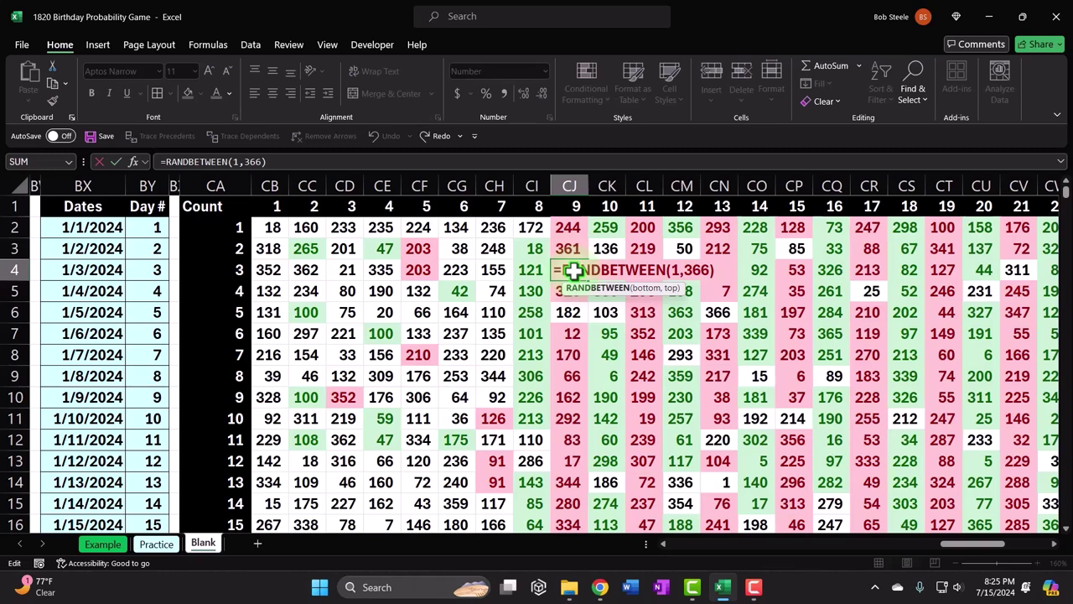
key(Return)
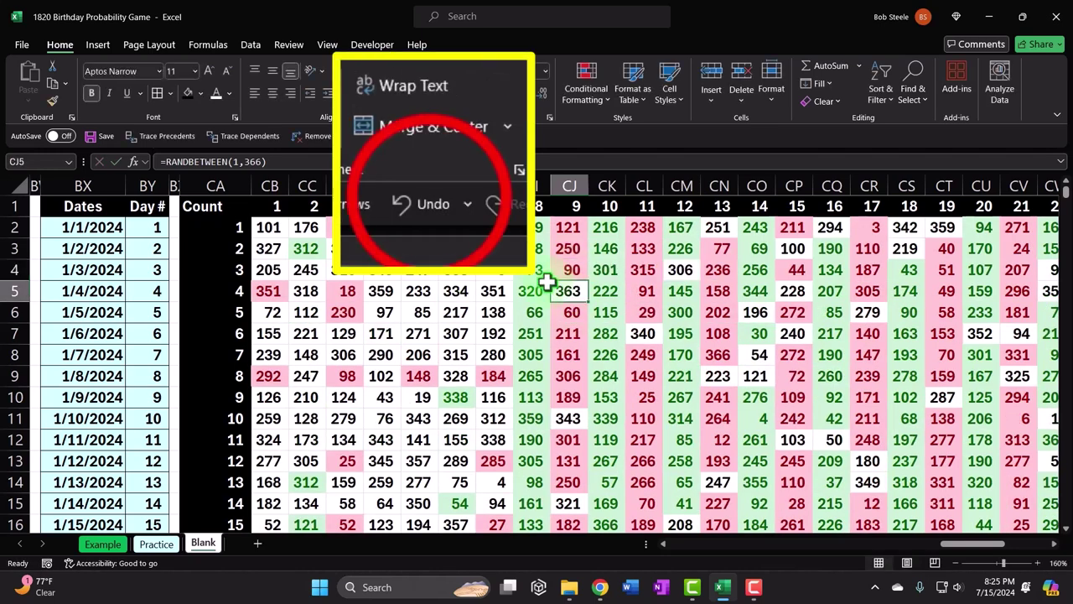
click(434, 205)
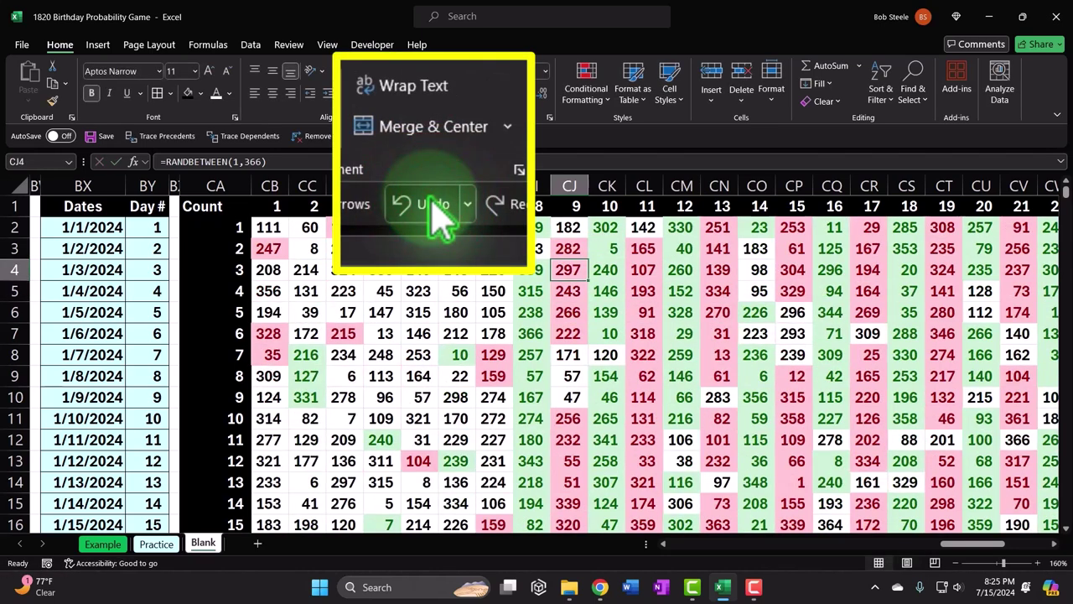
click(434, 206)
scroll(554, 344, down, 4)
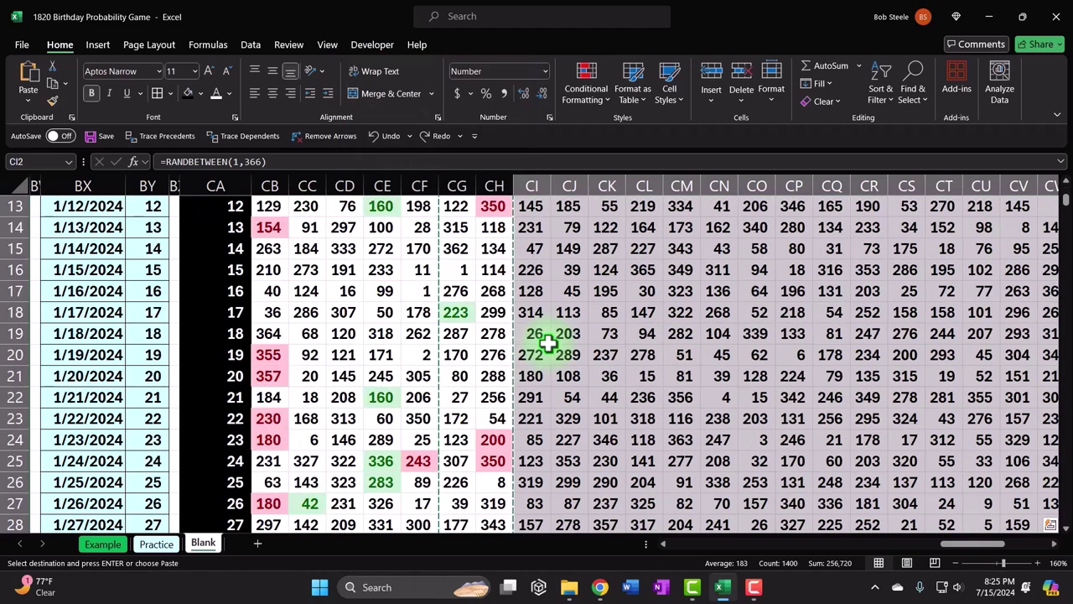
scroll(554, 344, up, 4)
Step: Copy the CG:CH duplicate highlighting onto columns CI:CJ with Format Painter
drag(459, 228, 496, 355)
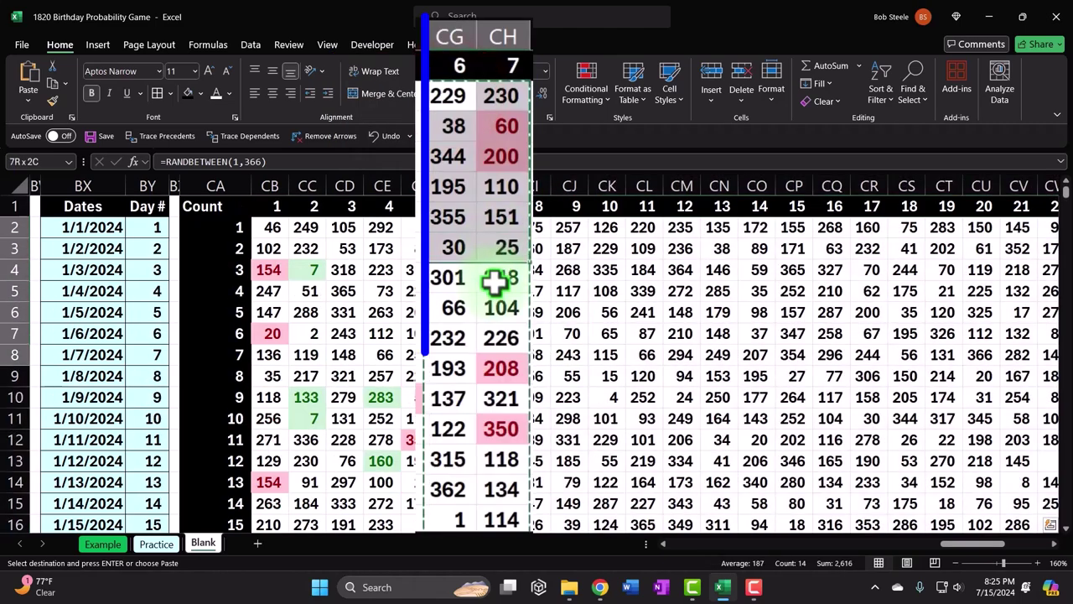
mouse_move(480, 534)
mouse_down()
mouse_move(481, 560)
mouse_move(484, 552)
mouse_up()
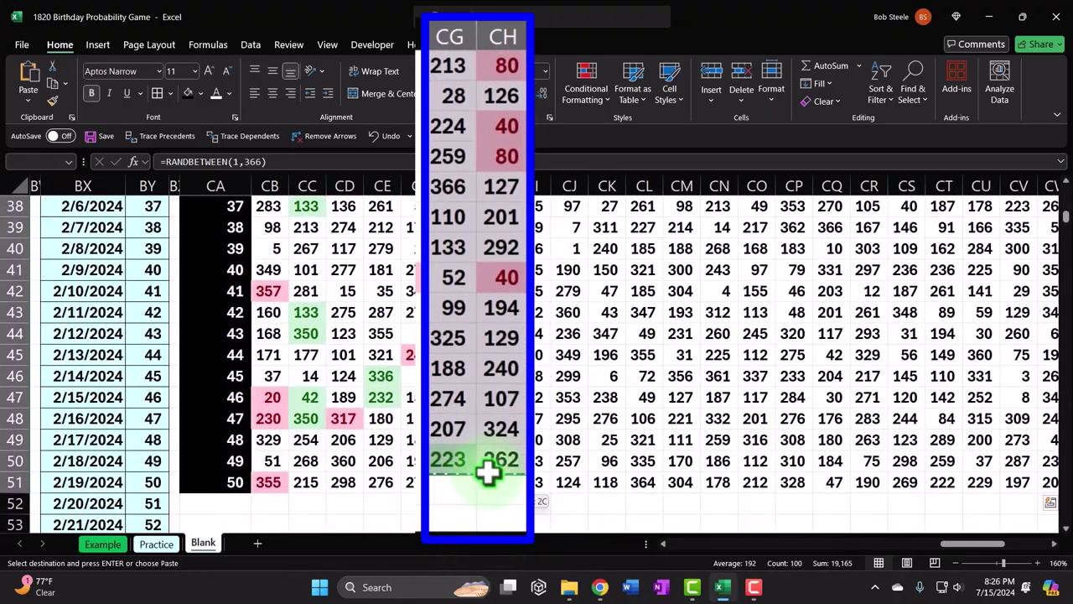
click(52, 101)
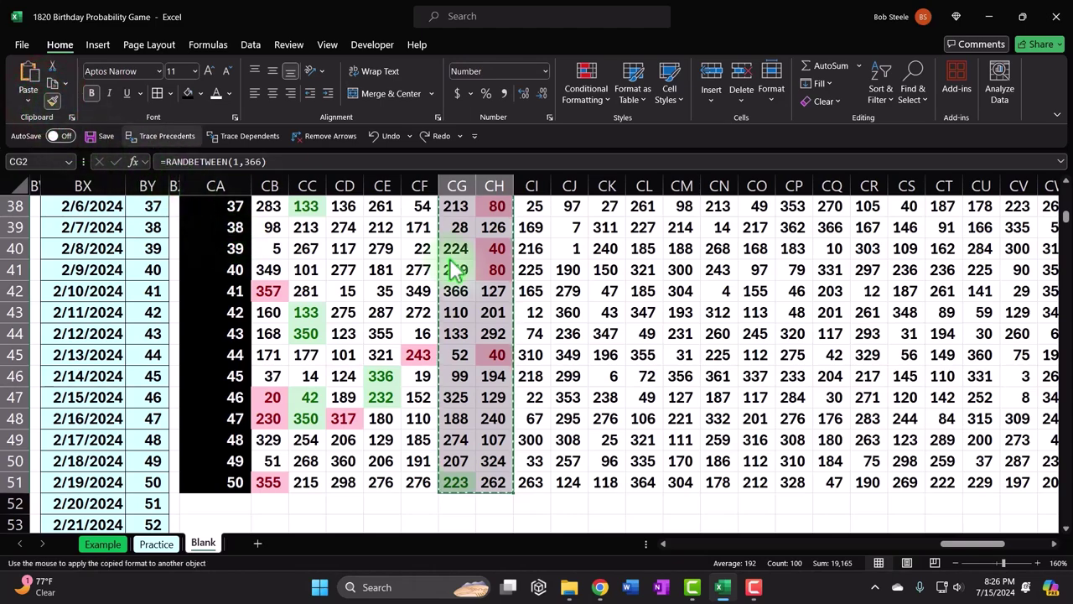
scroll(452, 268, up, 12)
drag(532, 228, 537, 229)
scroll(566, 333, down, 3)
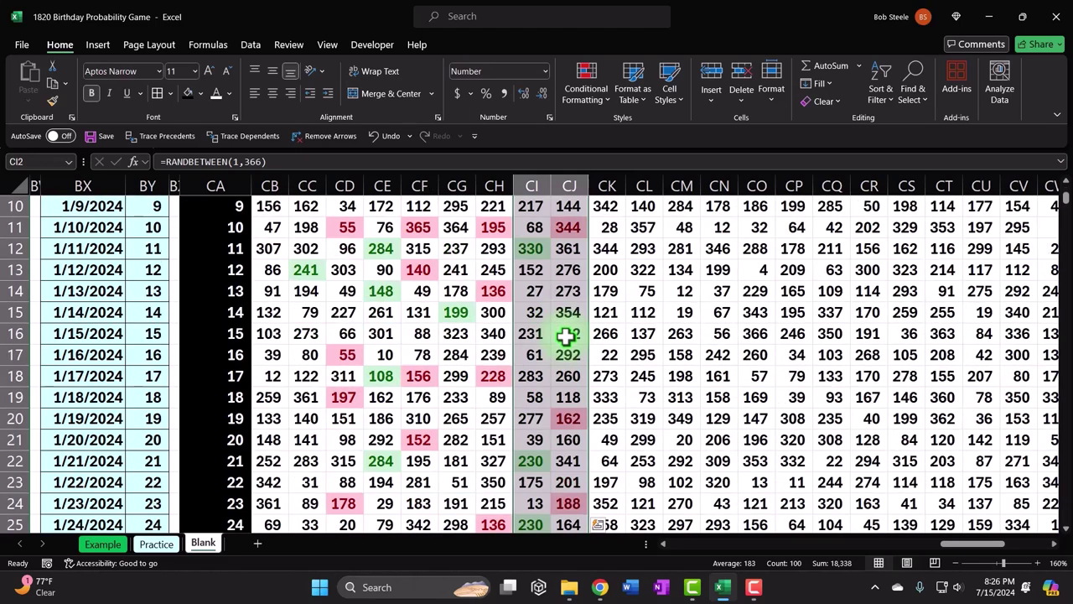
scroll(531, 417, down, 5)
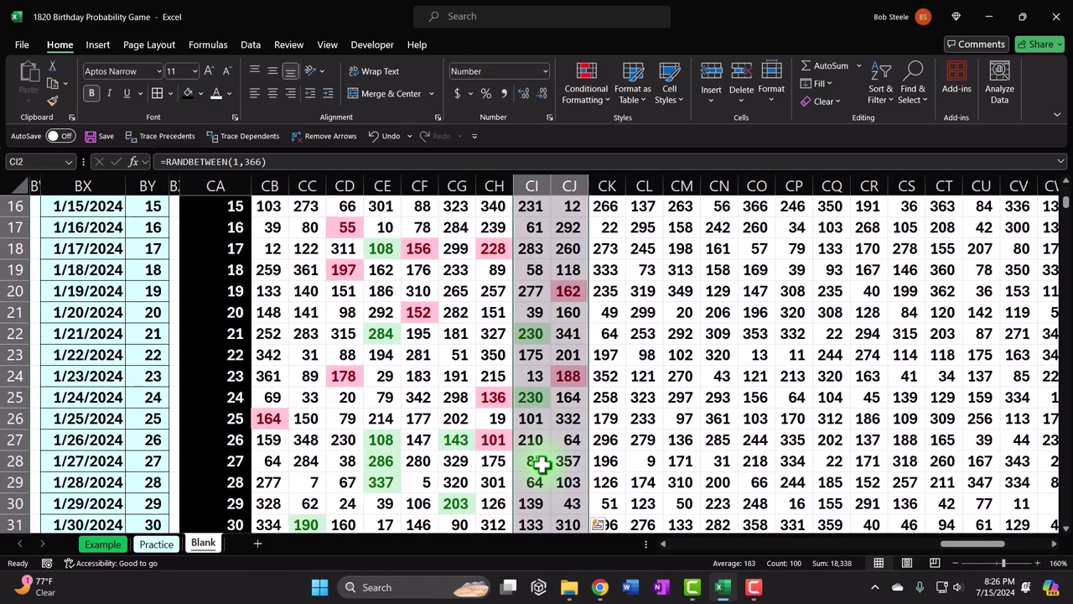
scroll(544, 467, down, 2)
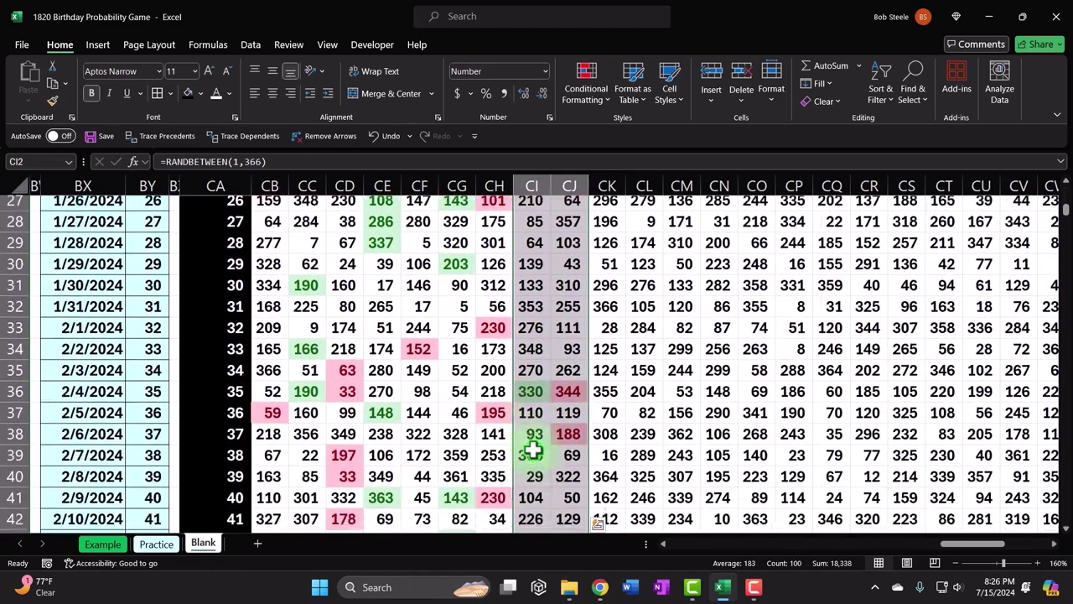
scroll(533, 450, up, 4)
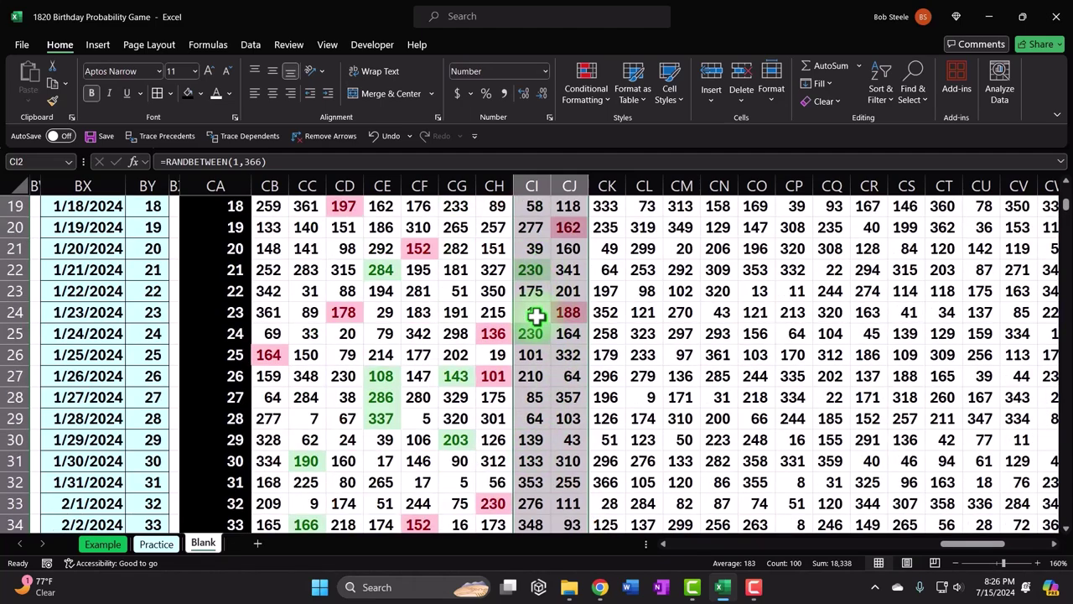
scroll(535, 335, down, 4)
scroll(581, 312, up, 10)
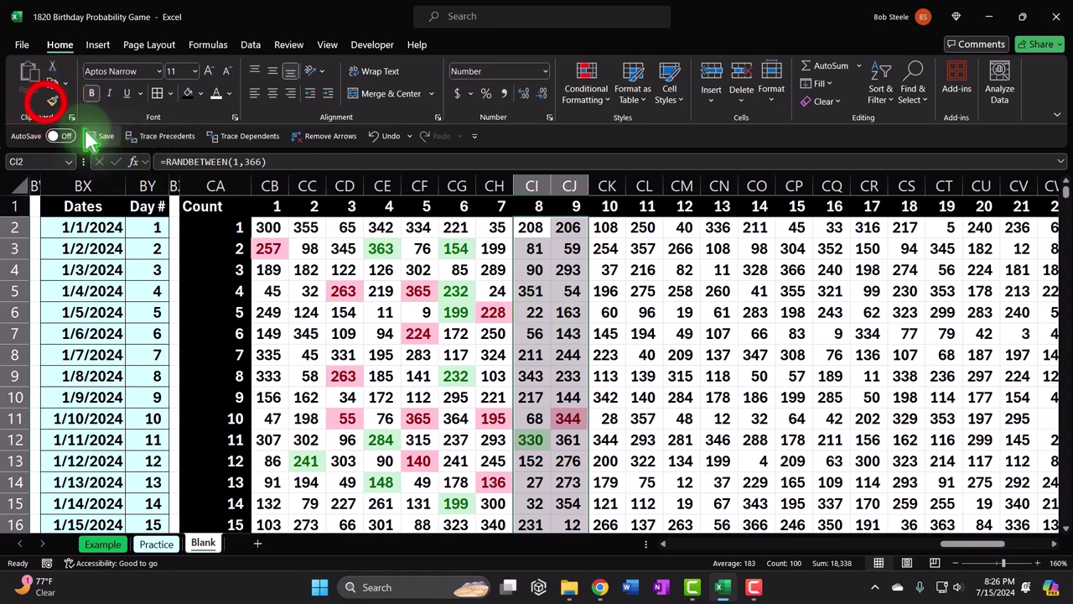
Step: Paint the CI:CJ formatting onto columns CK:CL and check the highlighted repeats
click(52, 101)
click(605, 226)
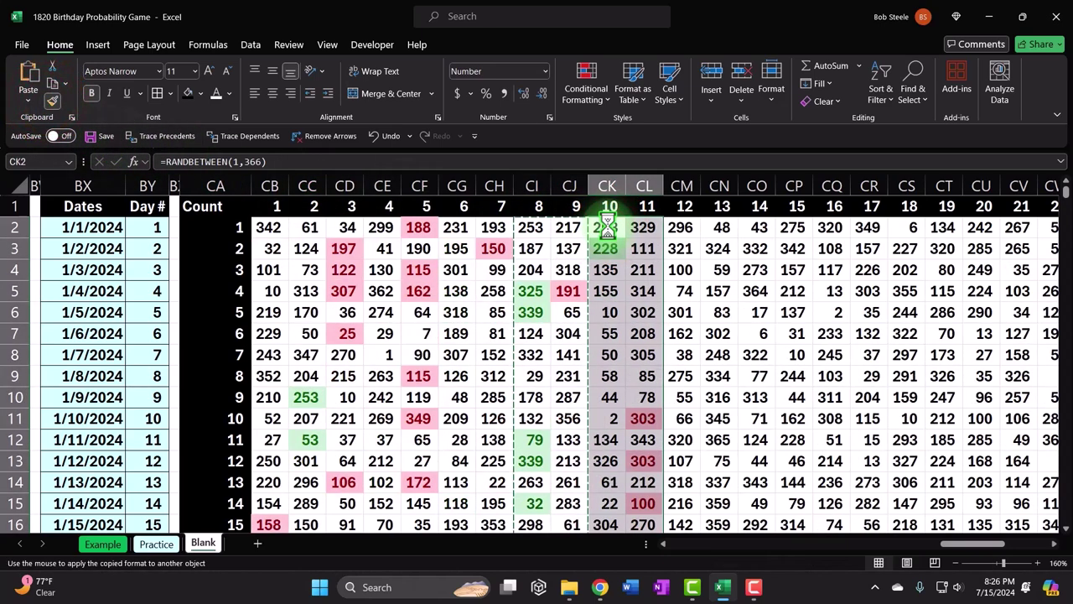
scroll(627, 260, down, 6)
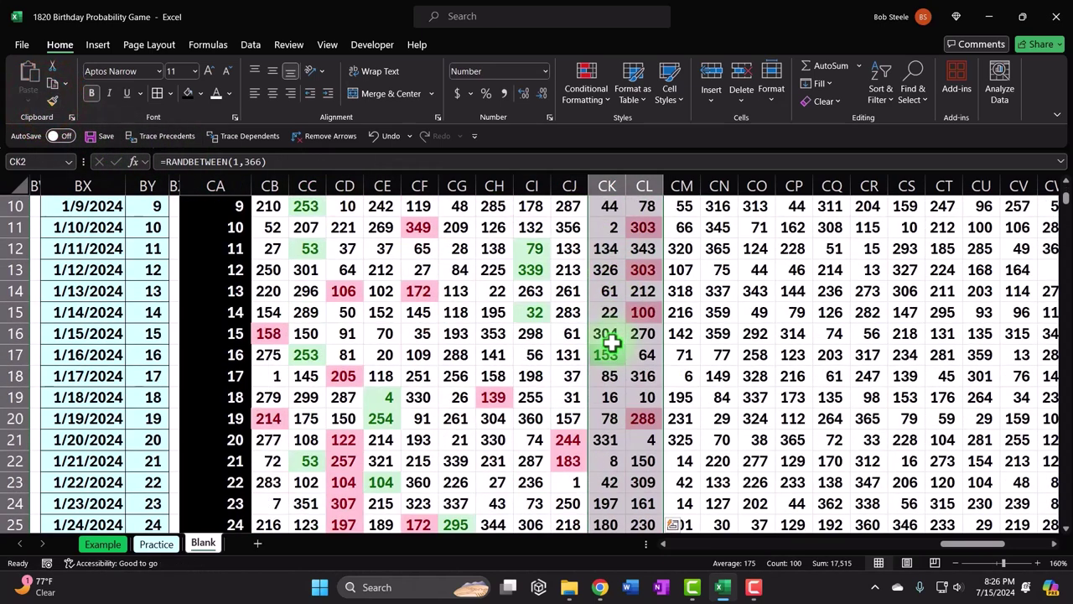
scroll(634, 323, down, 3)
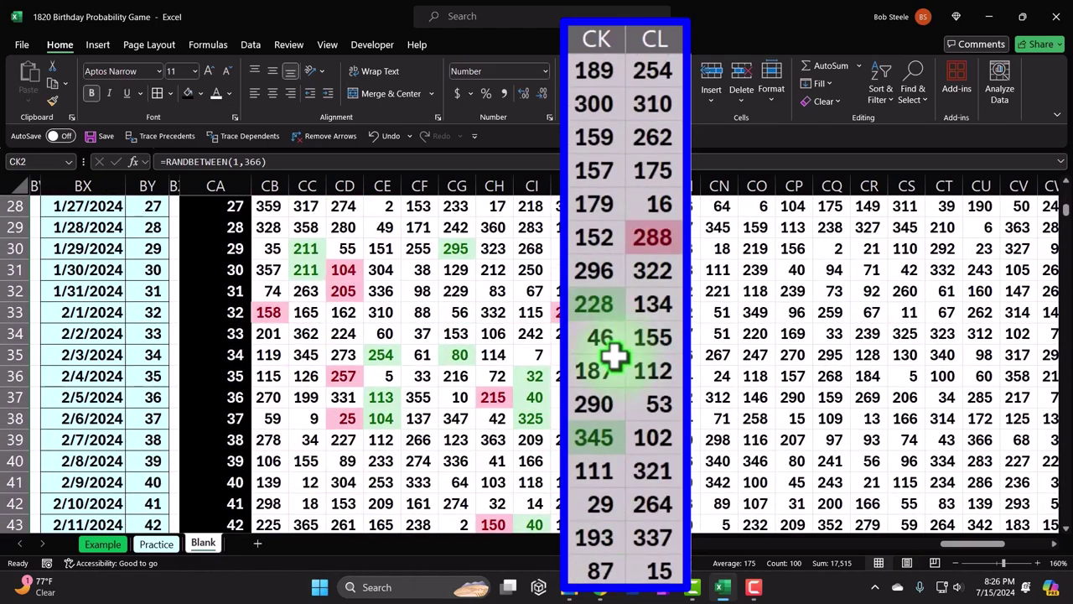
scroll(615, 449, down, 3)
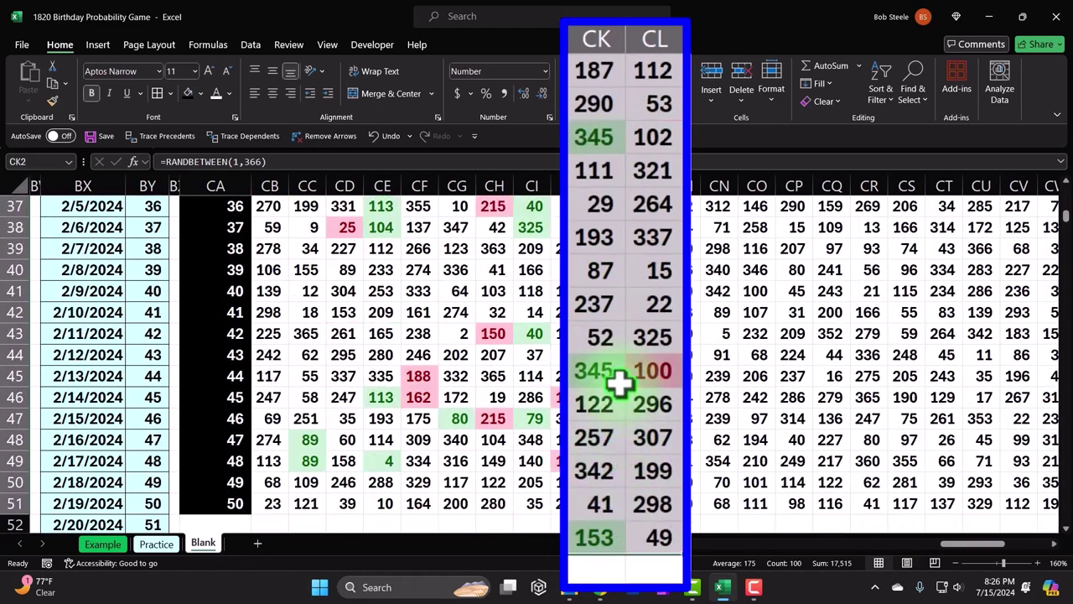
scroll(617, 510, up, 5)
scroll(659, 361, up, 2)
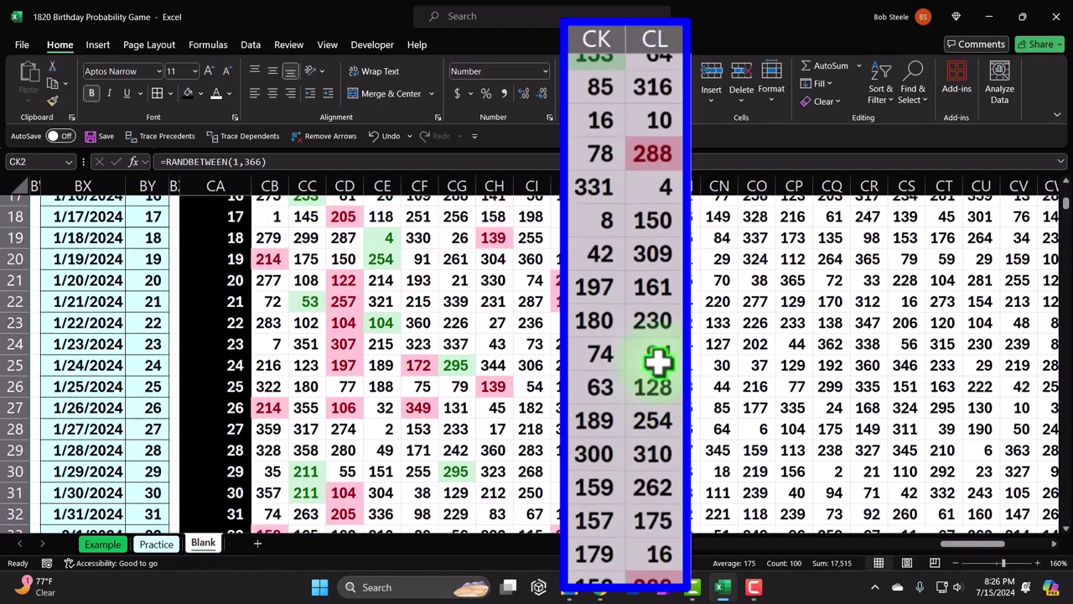
scroll(658, 242, up, 3)
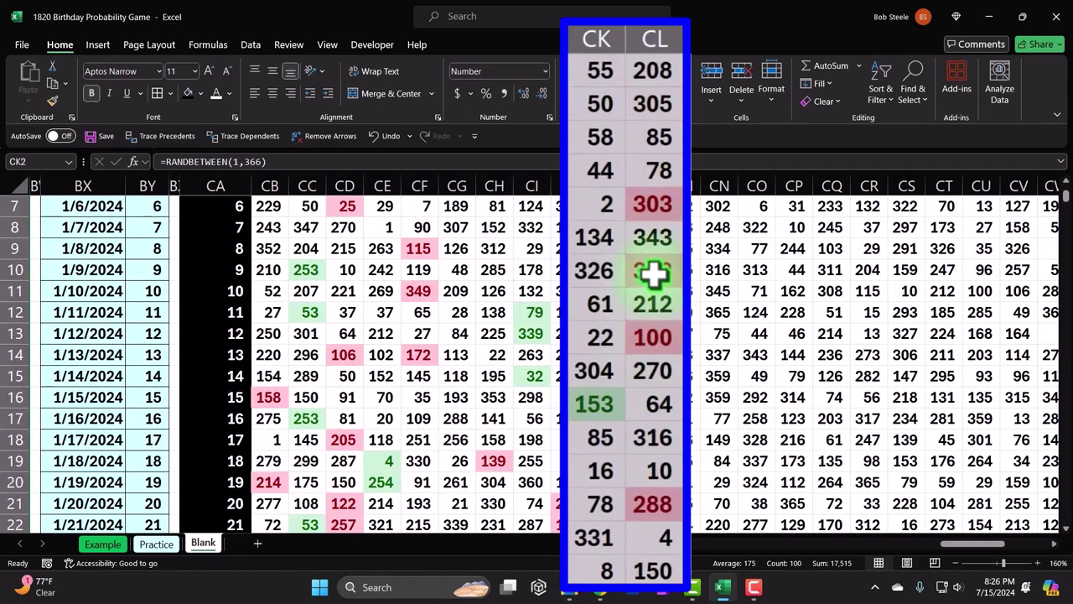
scroll(650, 268, down, 10)
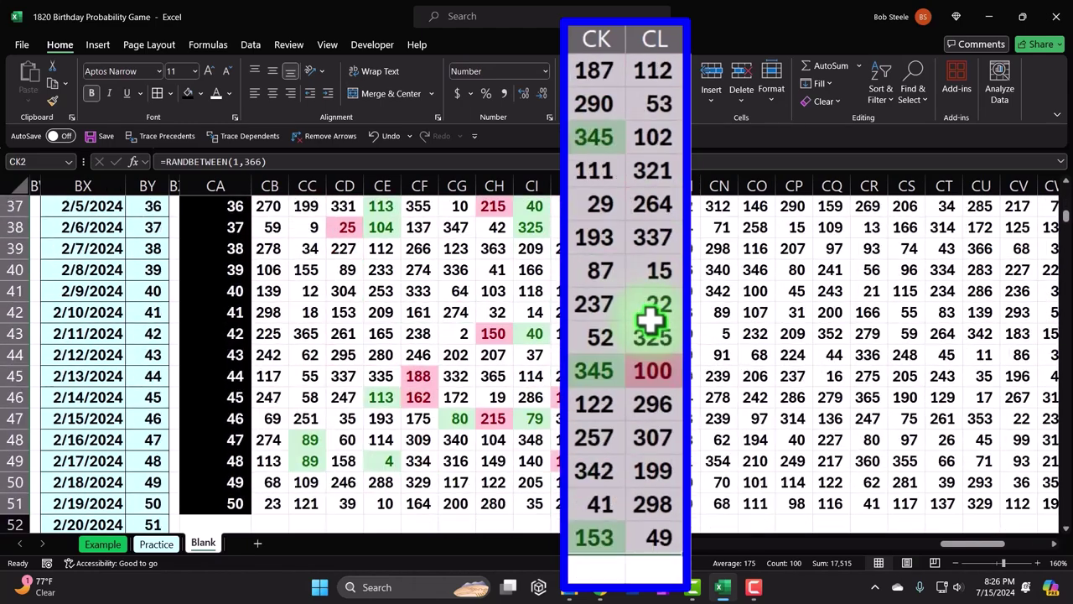
scroll(651, 312, up, 2)
scroll(651, 319, up, 10)
click(52, 99)
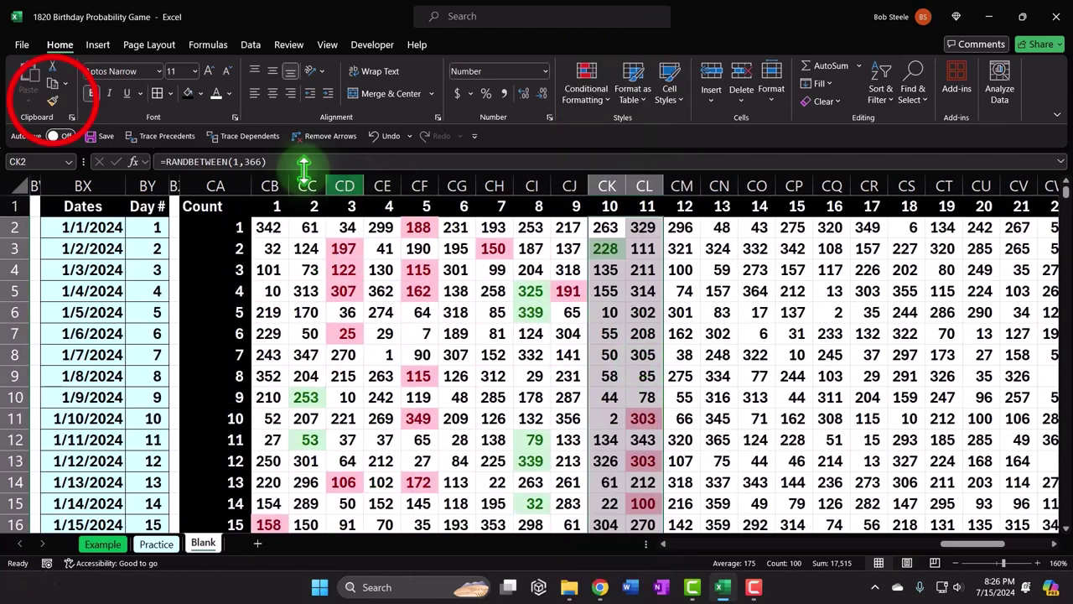
Step: Paint the column-pair formatting onto CM:CN, CO:CP and CQ:CR
mouse_move(682, 186)
mouse_down()
mouse_move(687, 209)
mouse_move(719, 186)
mouse_move(762, 179)
mouse_move(761, 211)
mouse_move(794, 188)
mouse_up()
click(52, 99)
click(52, 99)
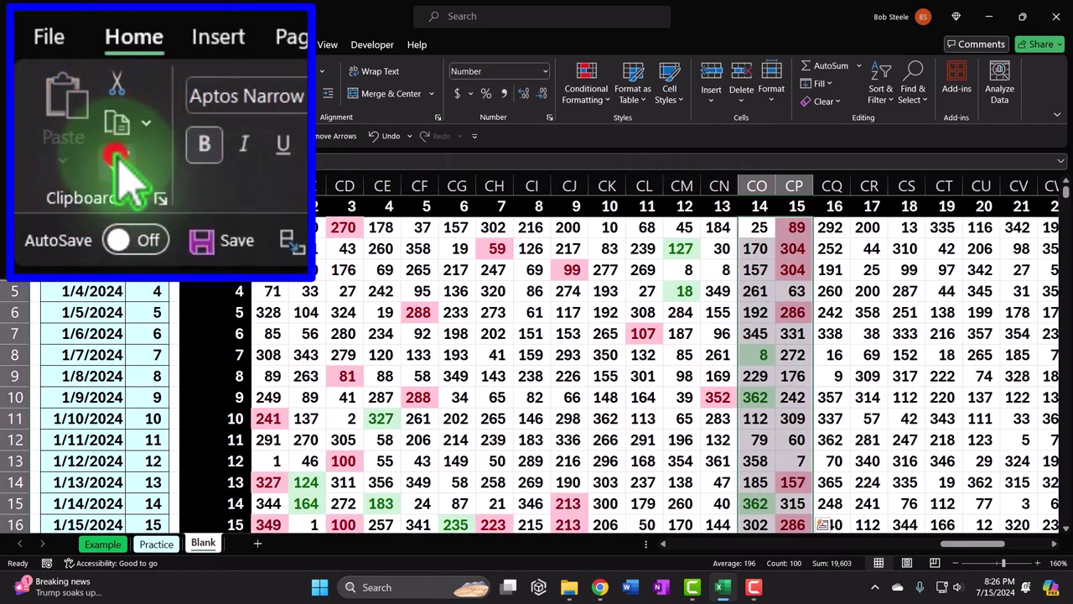
click(830, 227)
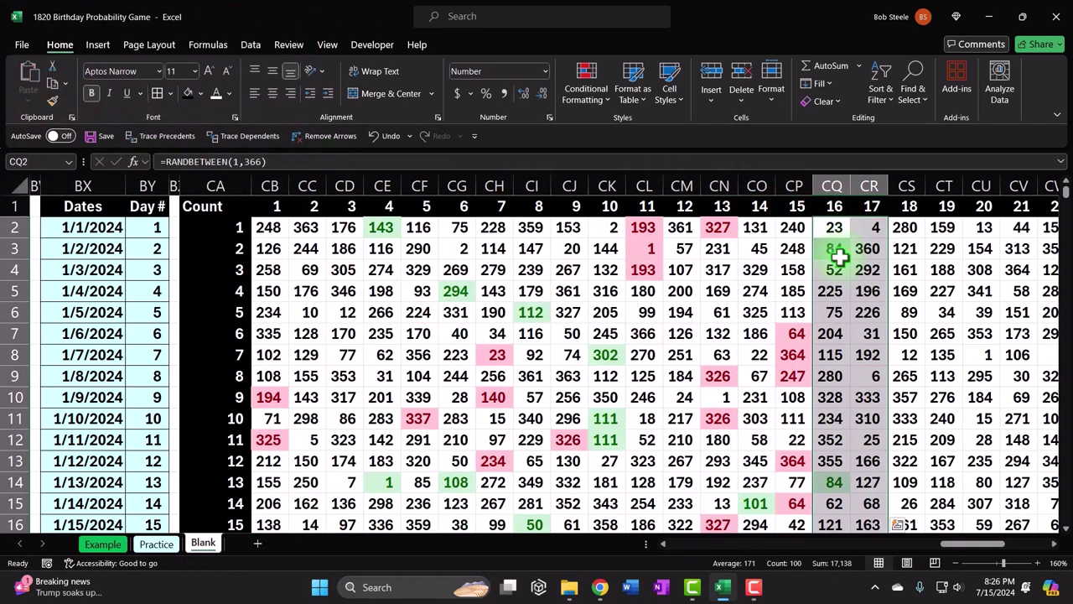
drag(980, 546, 1040, 568)
click(52, 98)
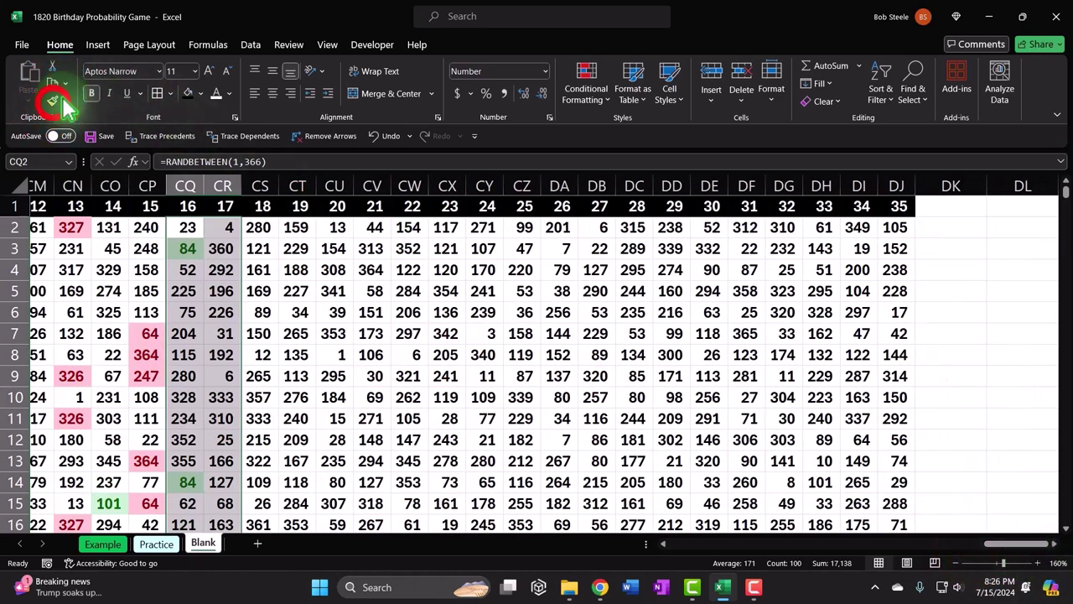
Step: Paint the banding onto CS:CT, CU:CV, CW:CX, CY:CZ and DA:DB
click(256, 224)
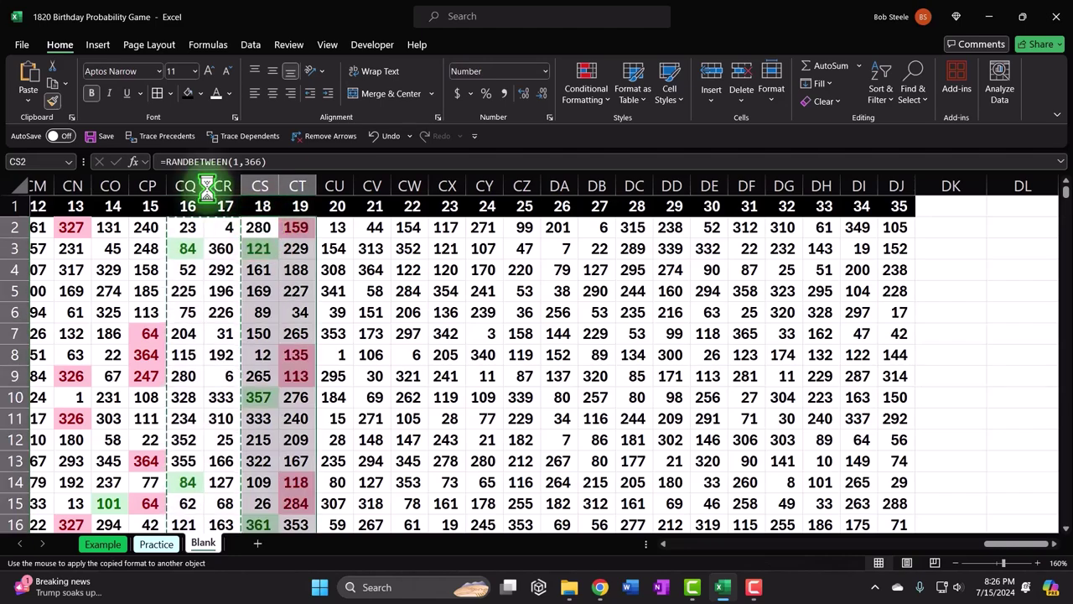
click(52, 99)
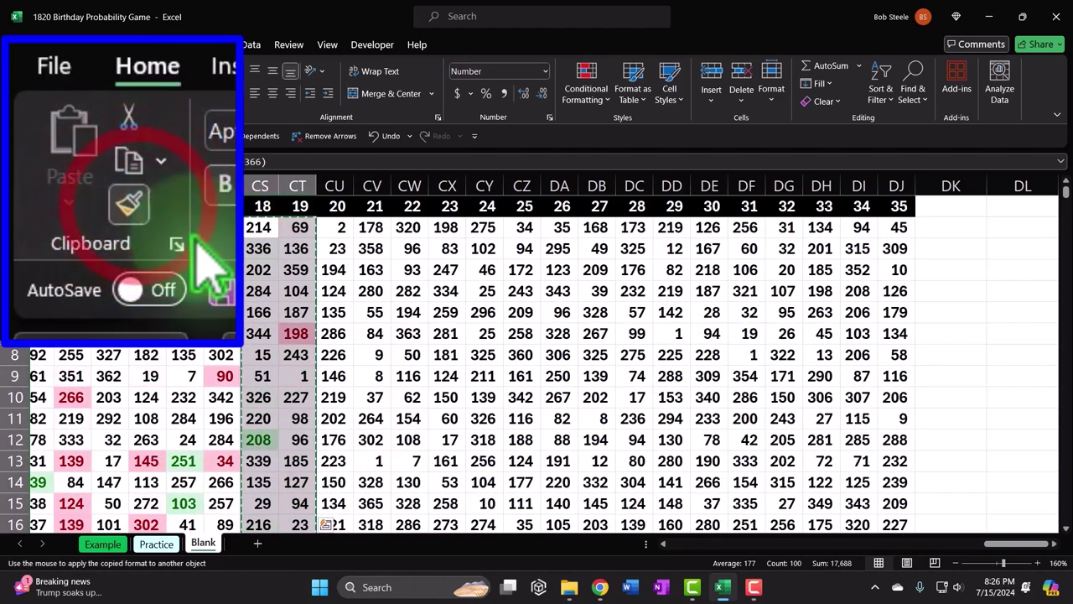
click(341, 226)
click(52, 99)
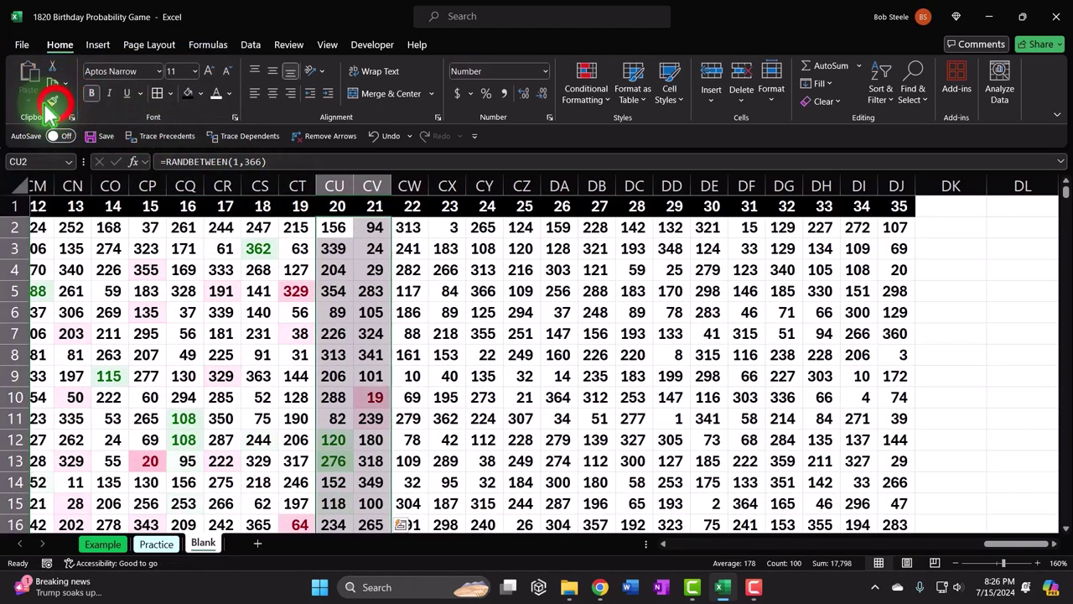
click(406, 227)
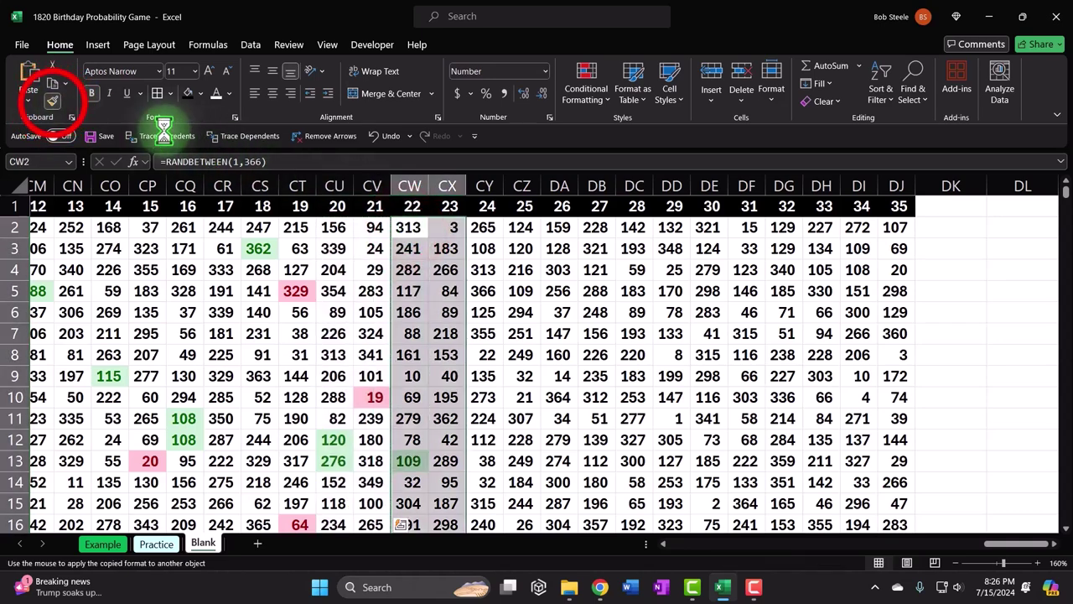
click(52, 99)
click(474, 220)
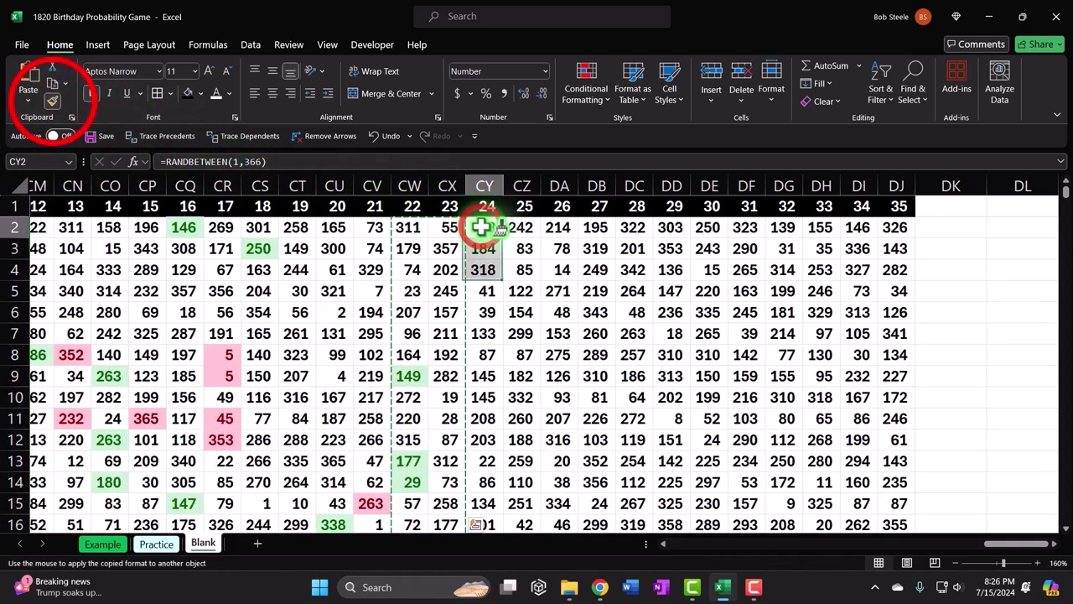
click(52, 99)
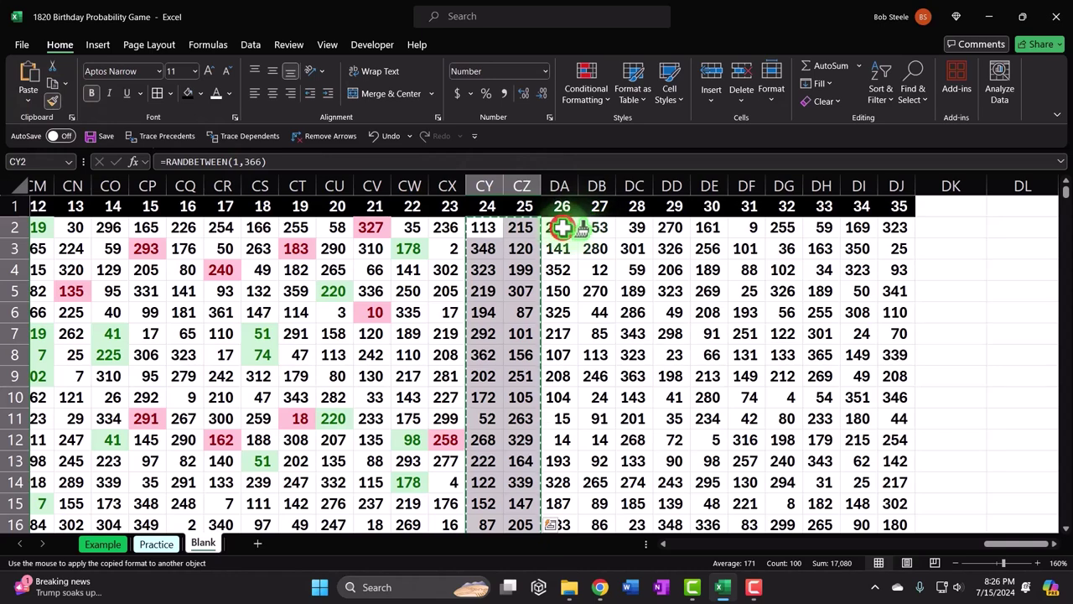
click(562, 228)
Step: Paint the banding onto DC:DD, DE:DF, DG:DH and DI:DJ
click(52, 99)
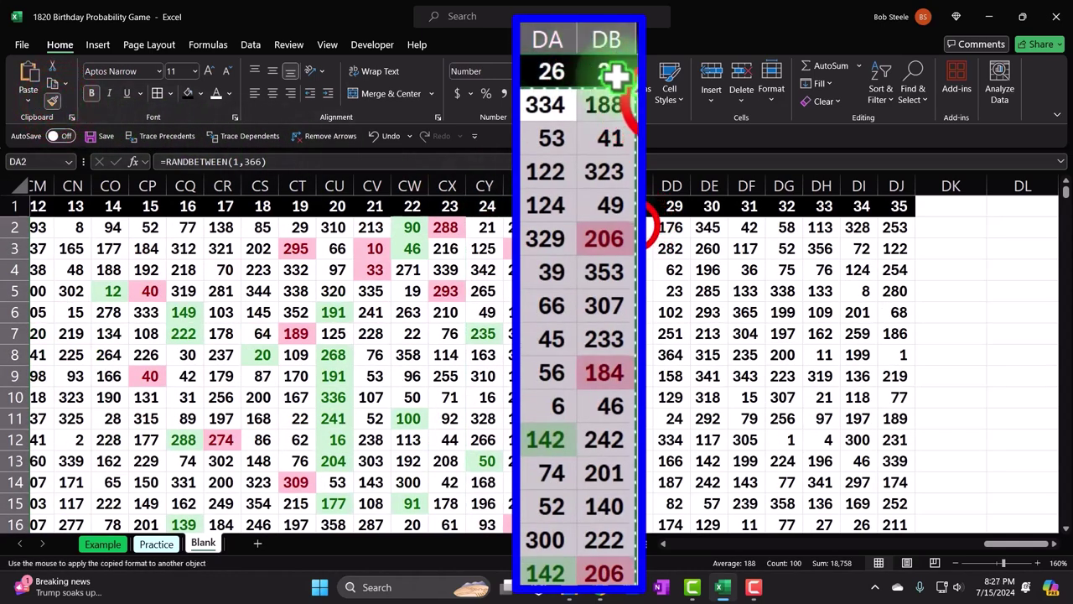
click(634, 227)
click(52, 99)
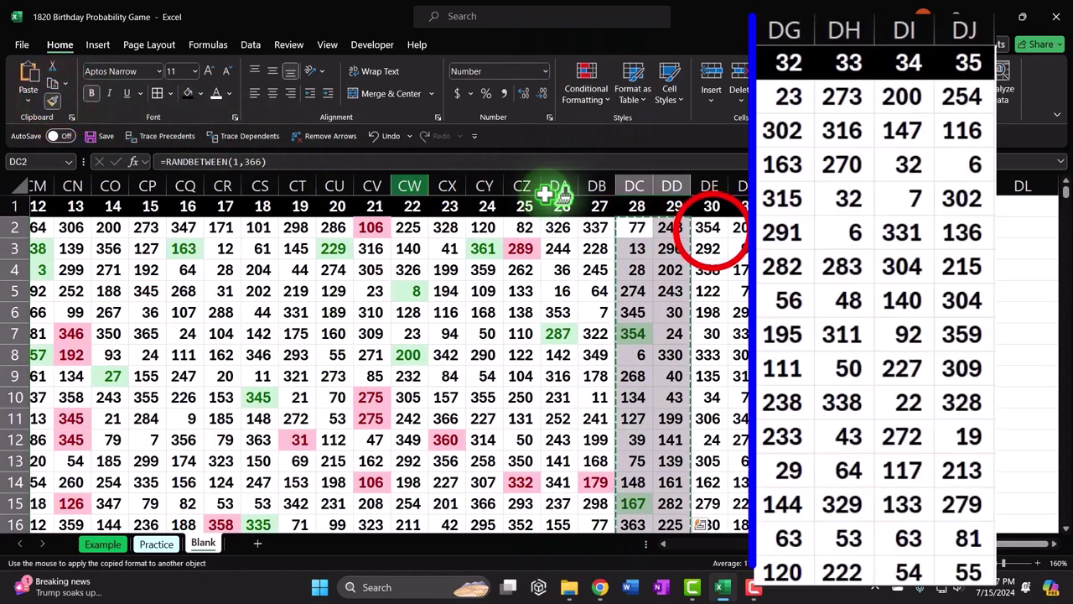
click(710, 227)
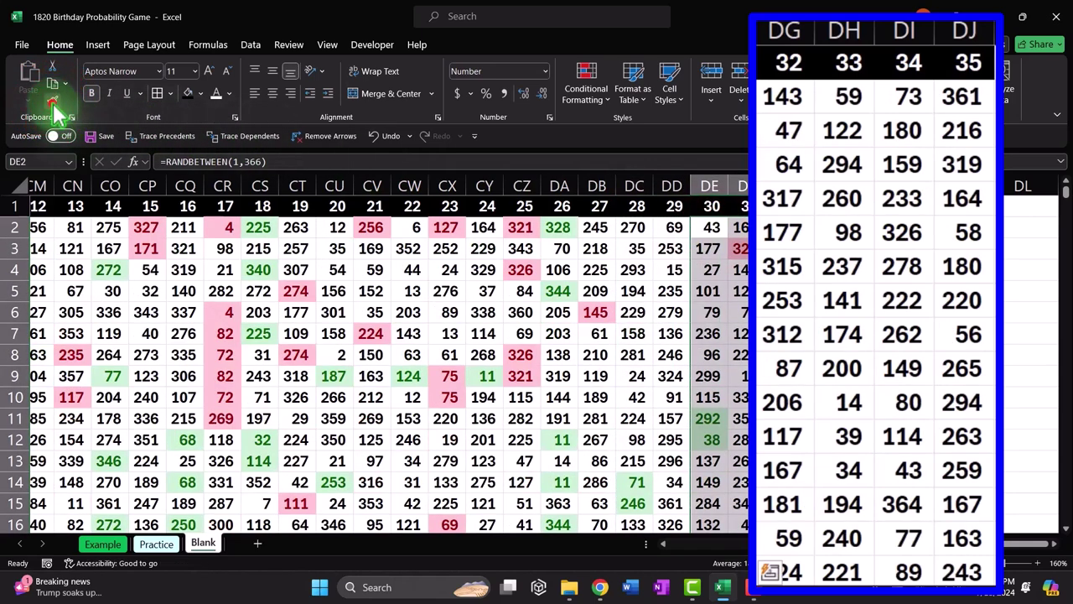
click(52, 99)
click(783, 227)
click(52, 99)
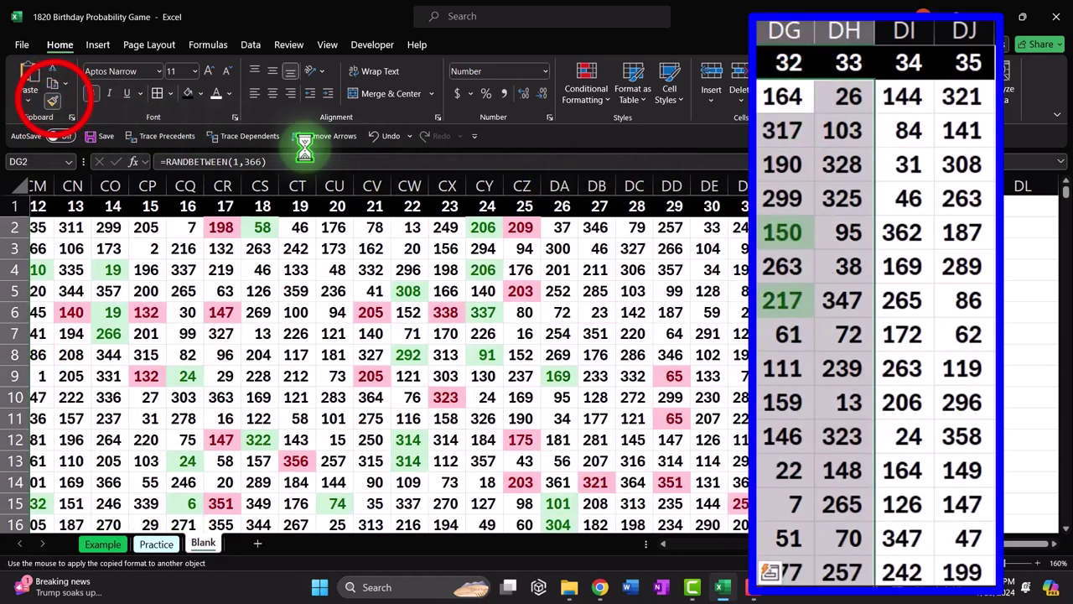
click(920, 99)
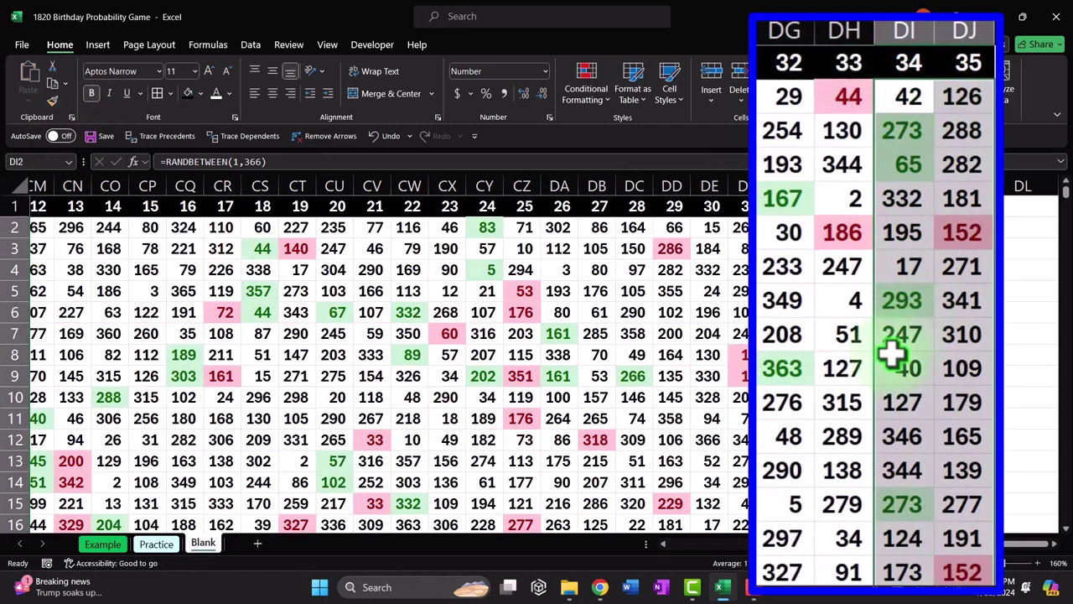
drag(996, 544, 946, 544)
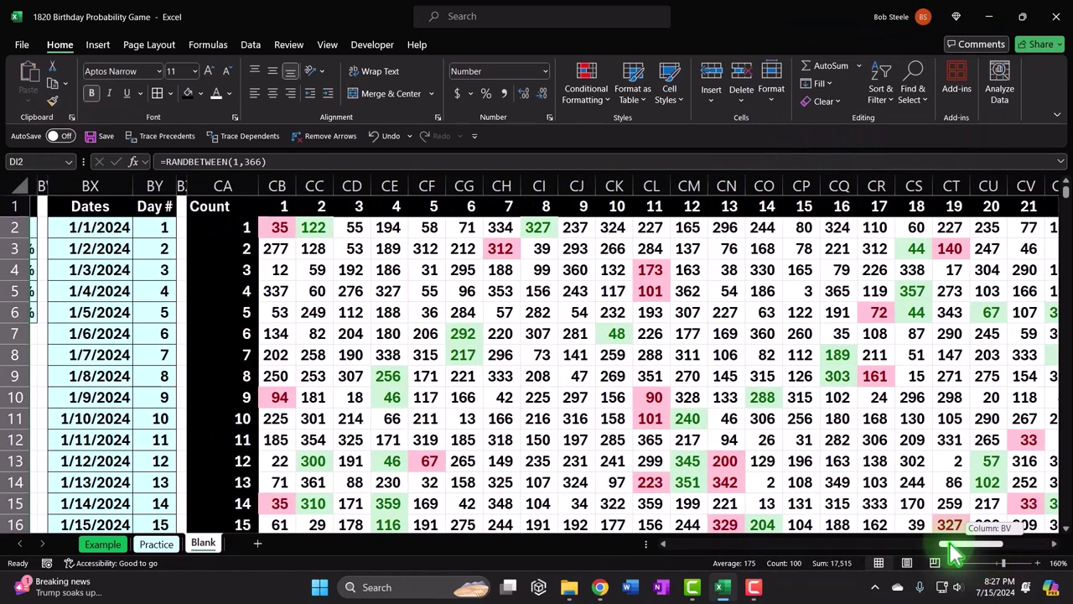
Step: Zoom the sheet out from 160% to 100% and scroll back to column CB
ctrl+scroll(736, 402, down, 1)
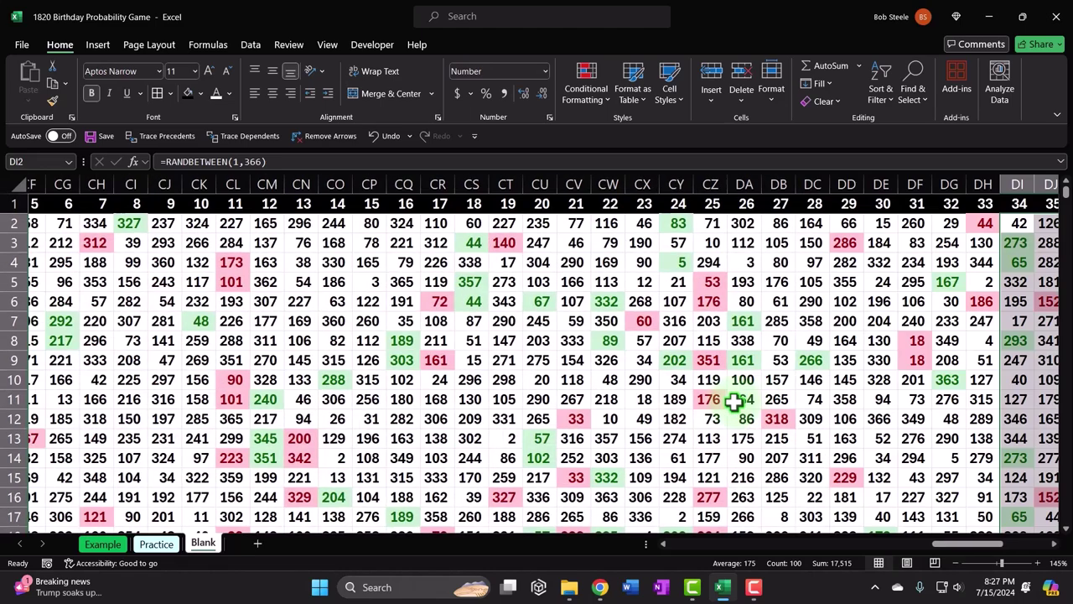
ctrl+scroll(733, 403, down, 1)
drag(941, 552, 975, 549)
ctrl+scroll(885, 453, down, 1)
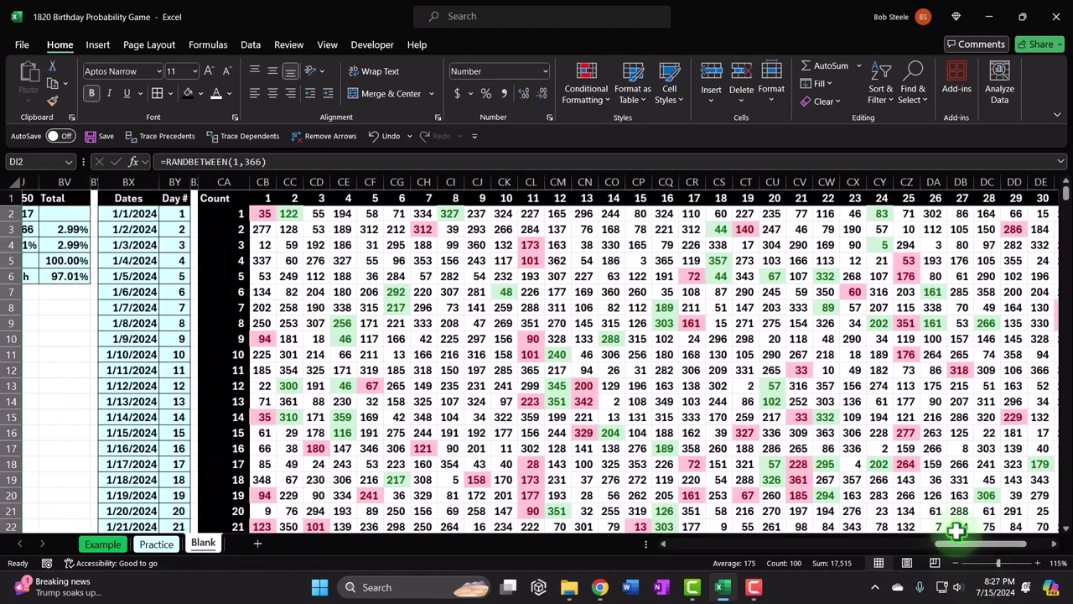
ctrl+scroll(920, 456, down, 1)
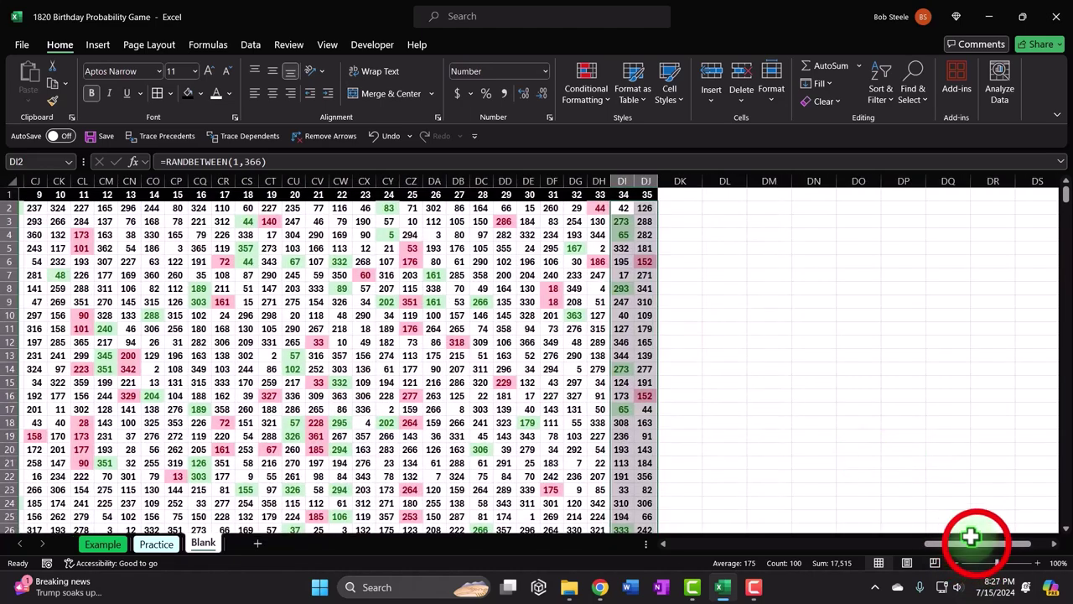
drag(977, 545, 992, 550)
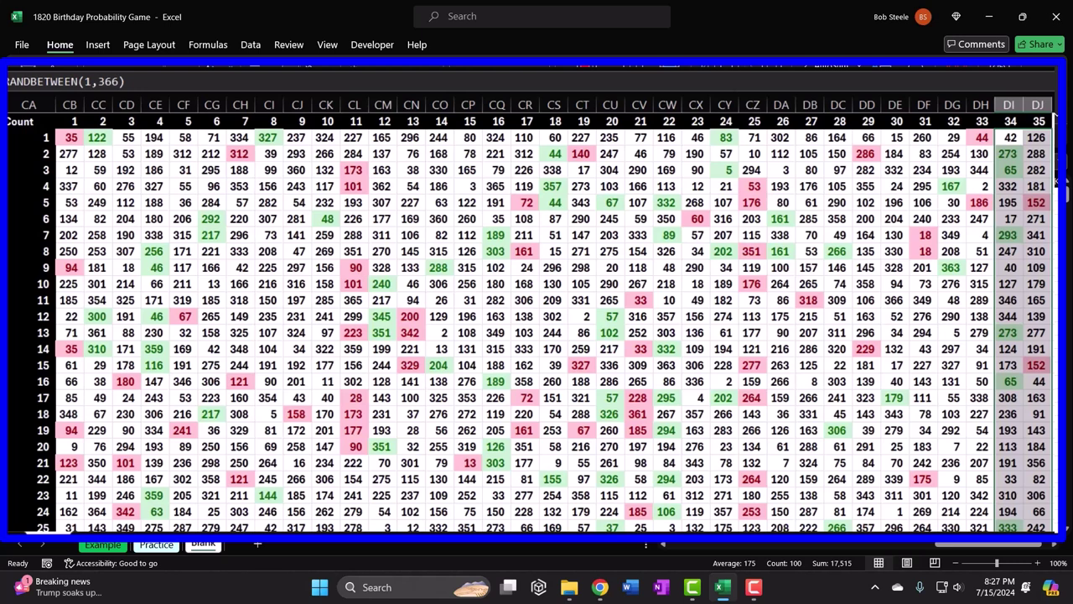
Step: Give the CB1:DG28 Count grid a light blue fill, then deselect and undo the last action
drag(71, 136, 1010, 507)
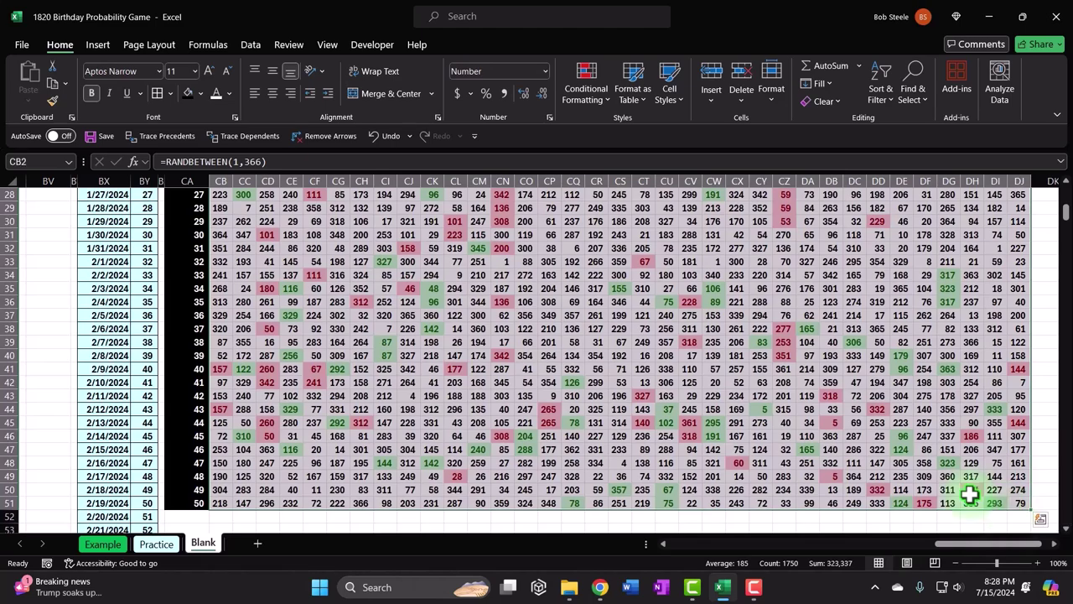
click(158, 93)
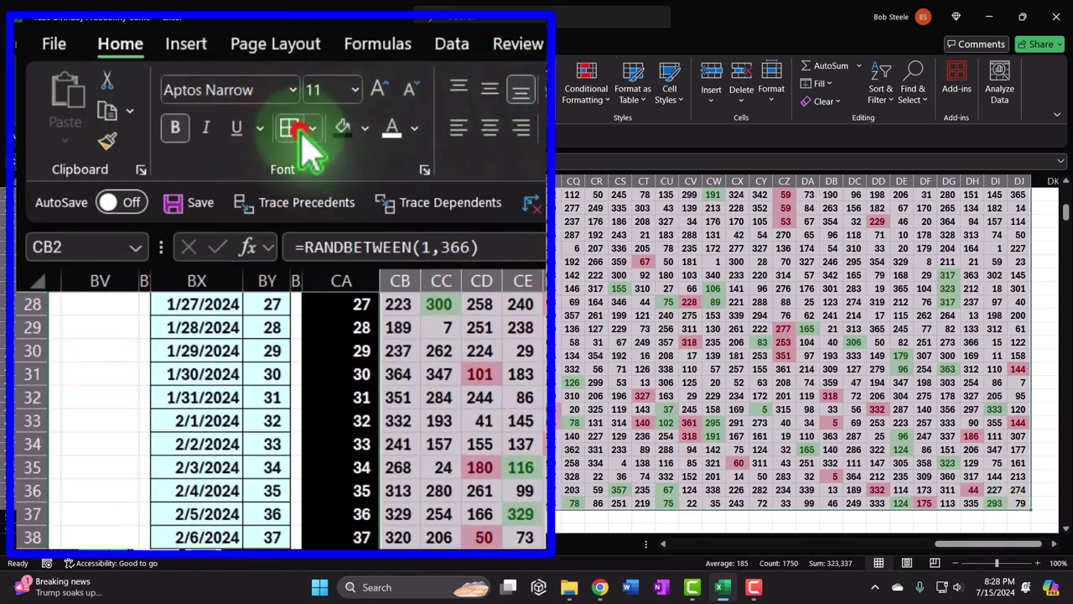
click(198, 93)
click(338, 422)
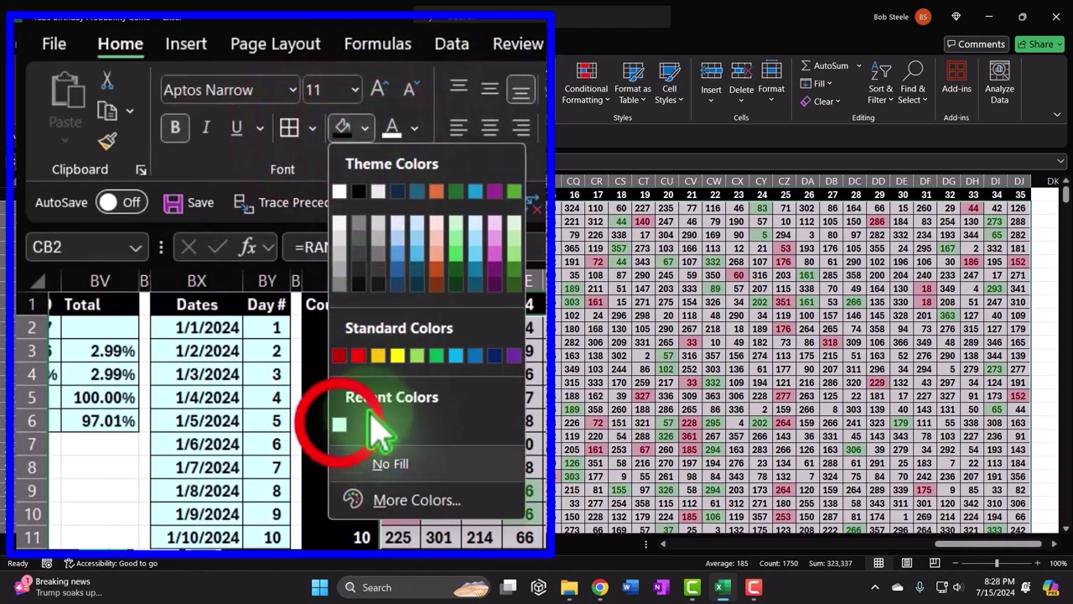
click(409, 314)
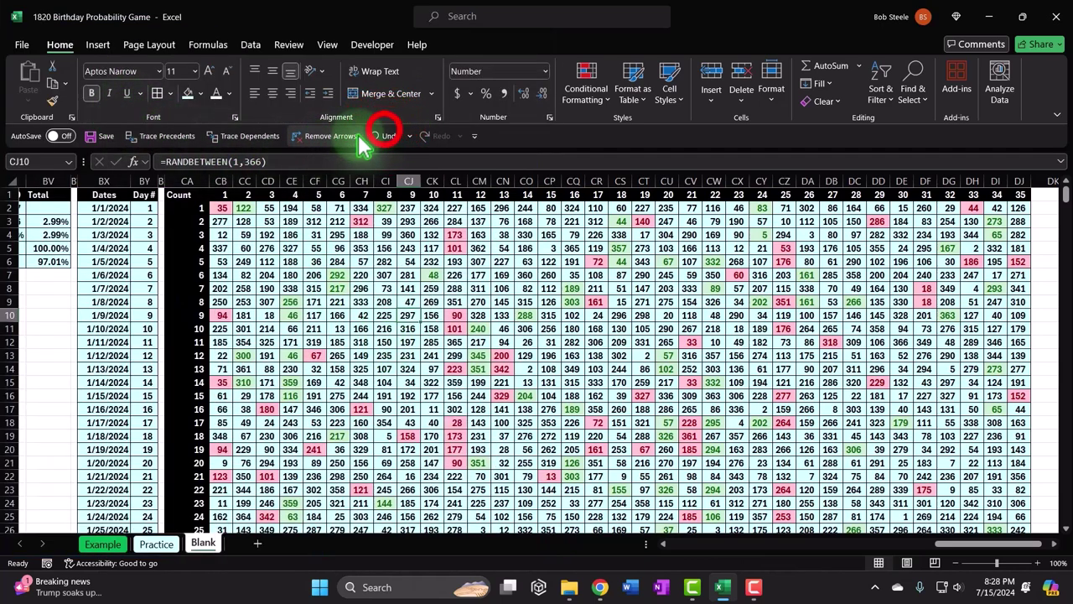
click(387, 138)
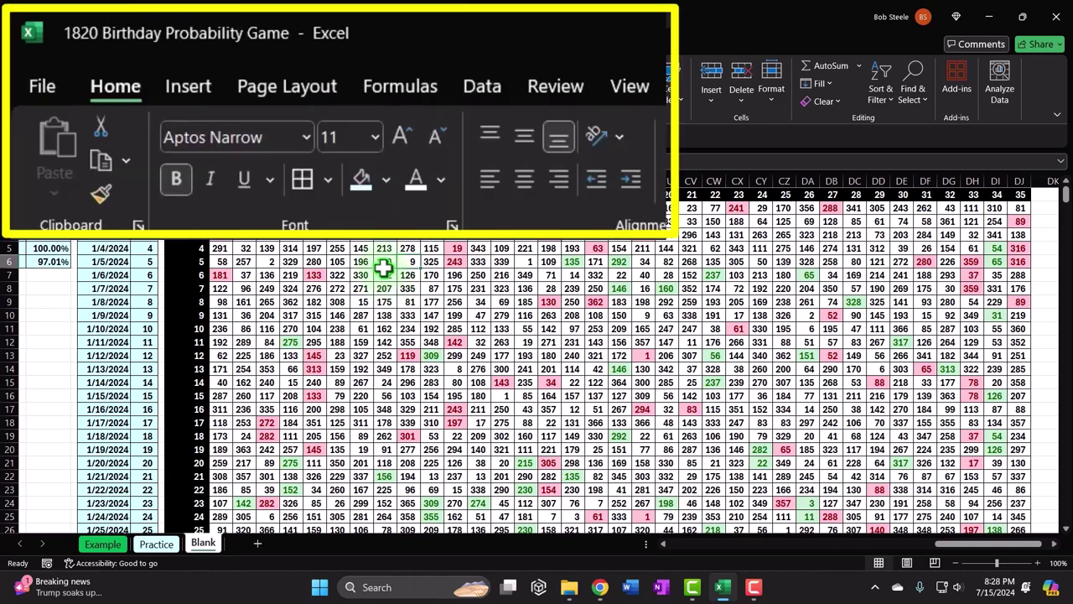
Step: Spell-check the sheet, changing 'mathcing' to 'matching' and checking through to completion
click(290, 45)
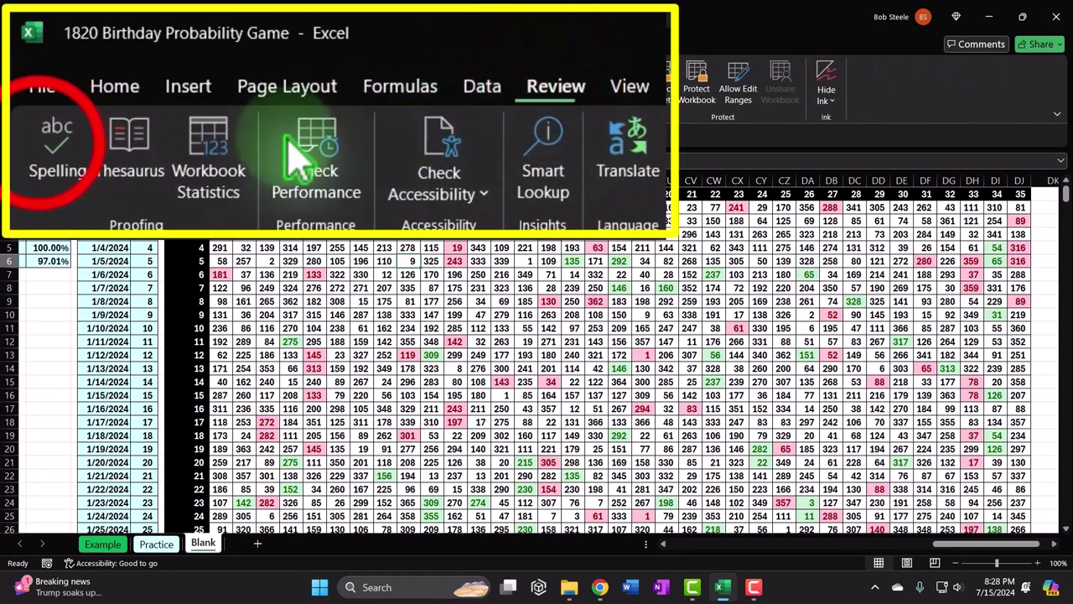
click(25, 75)
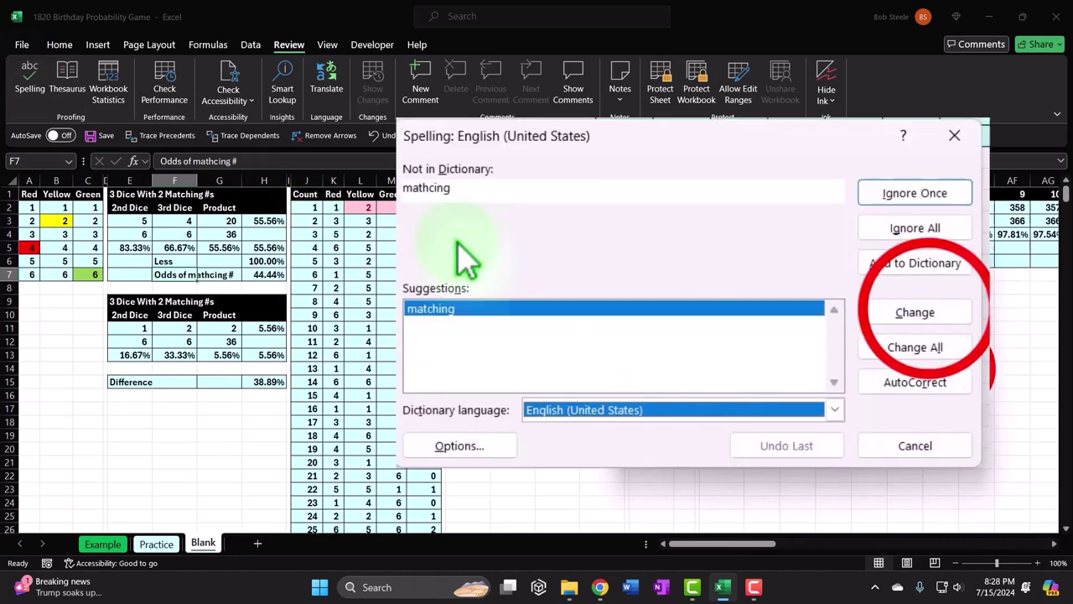
click(919, 312)
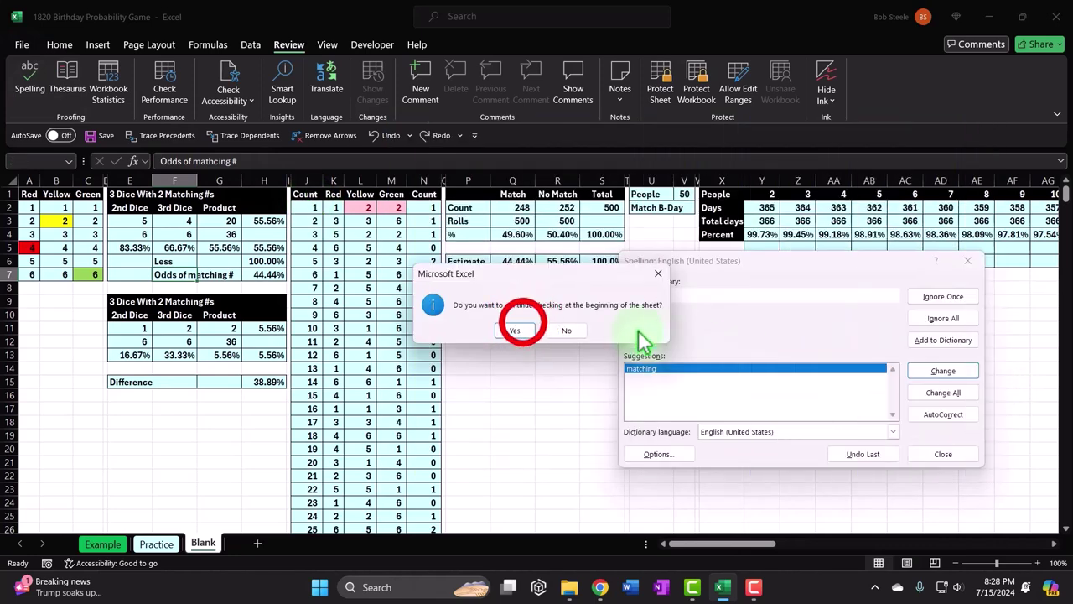
click(627, 424)
click(675, 430)
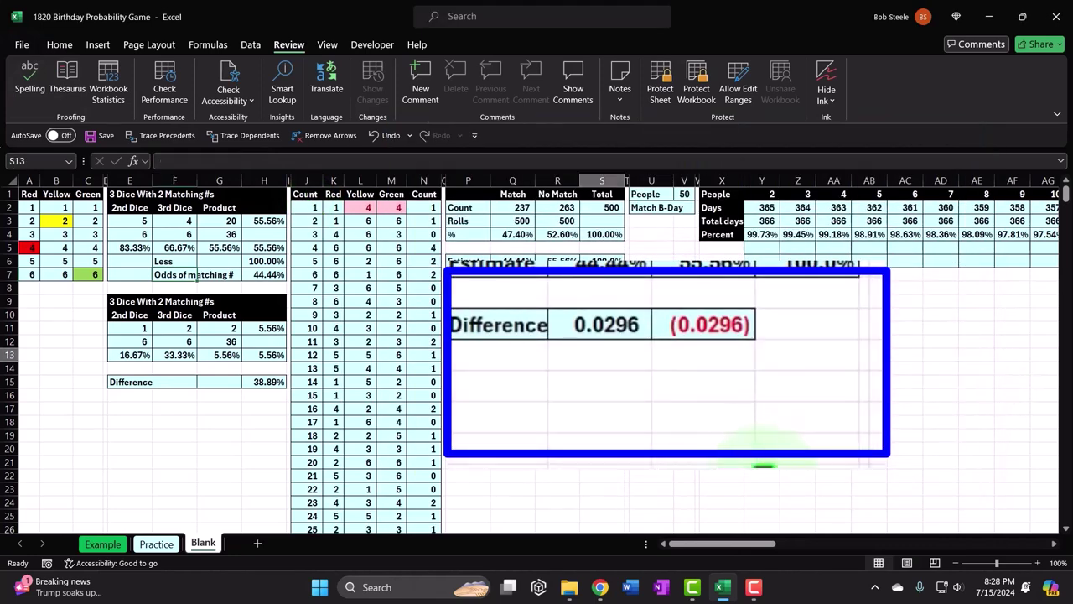
ctrl+scroll(584, 358, up, 4)
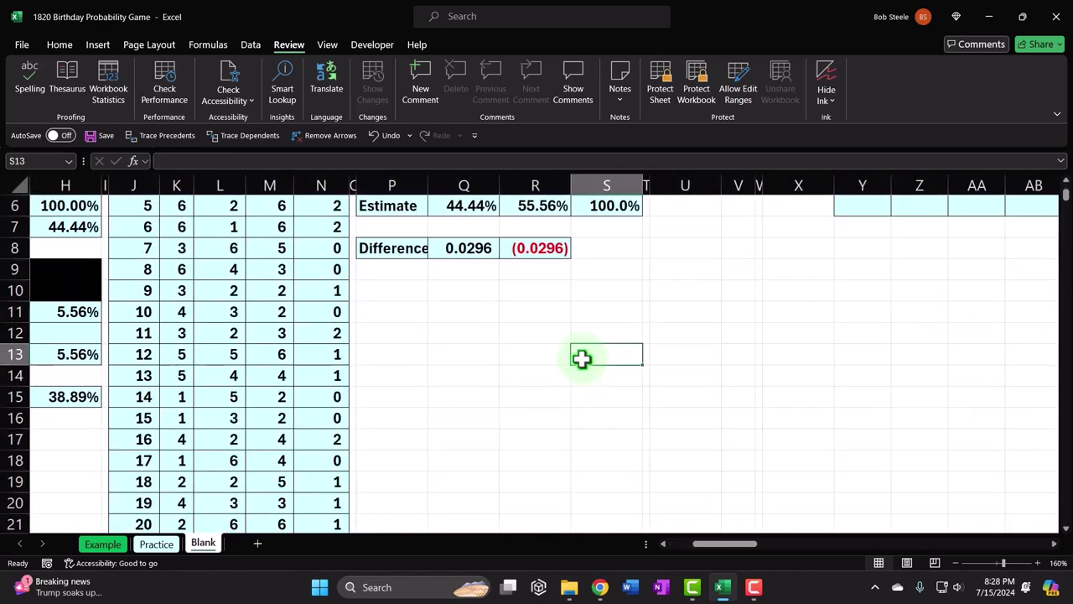